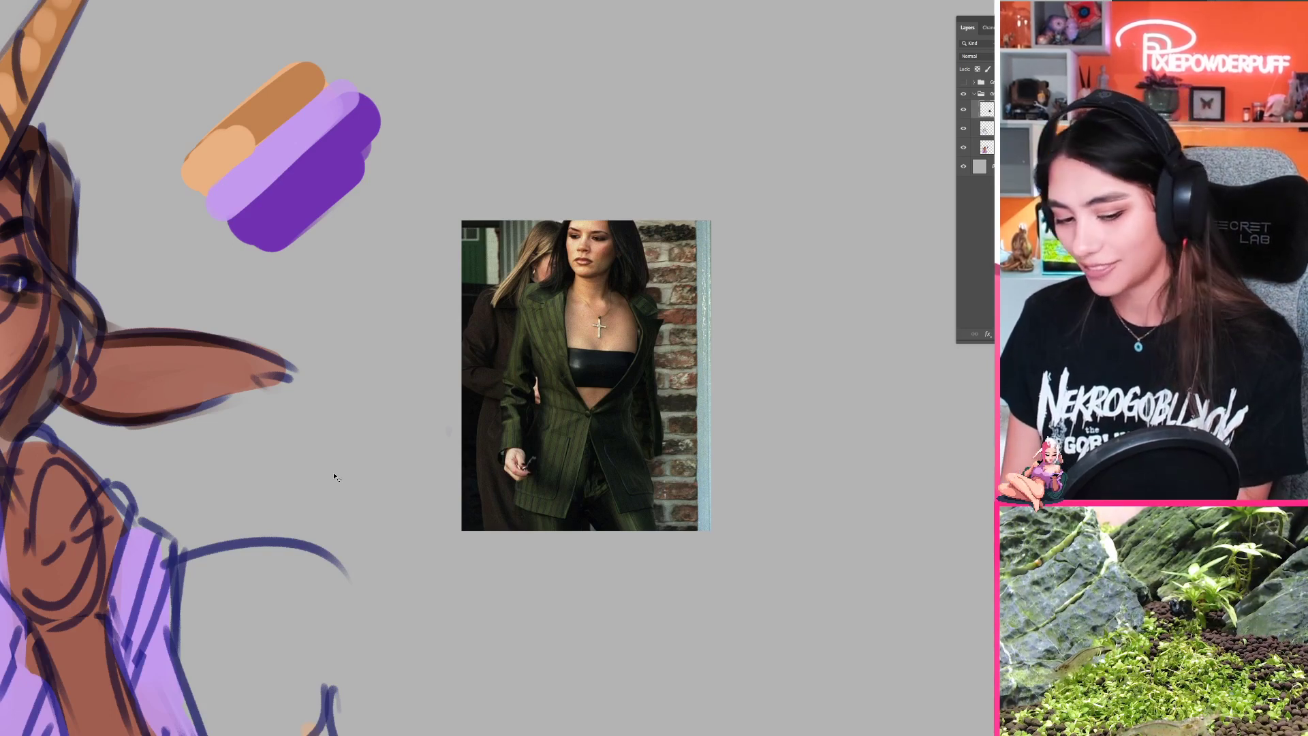
Step: Paste the red leather jacket full-body photo and place it beside the green suit reference
{"action": "key", "text": "ctrl+v"}
{"action": "left_click_drag", "start_coordinate": [544, 431], "coordinate": [819, 489]}
{"action": "key", "text": "z"}
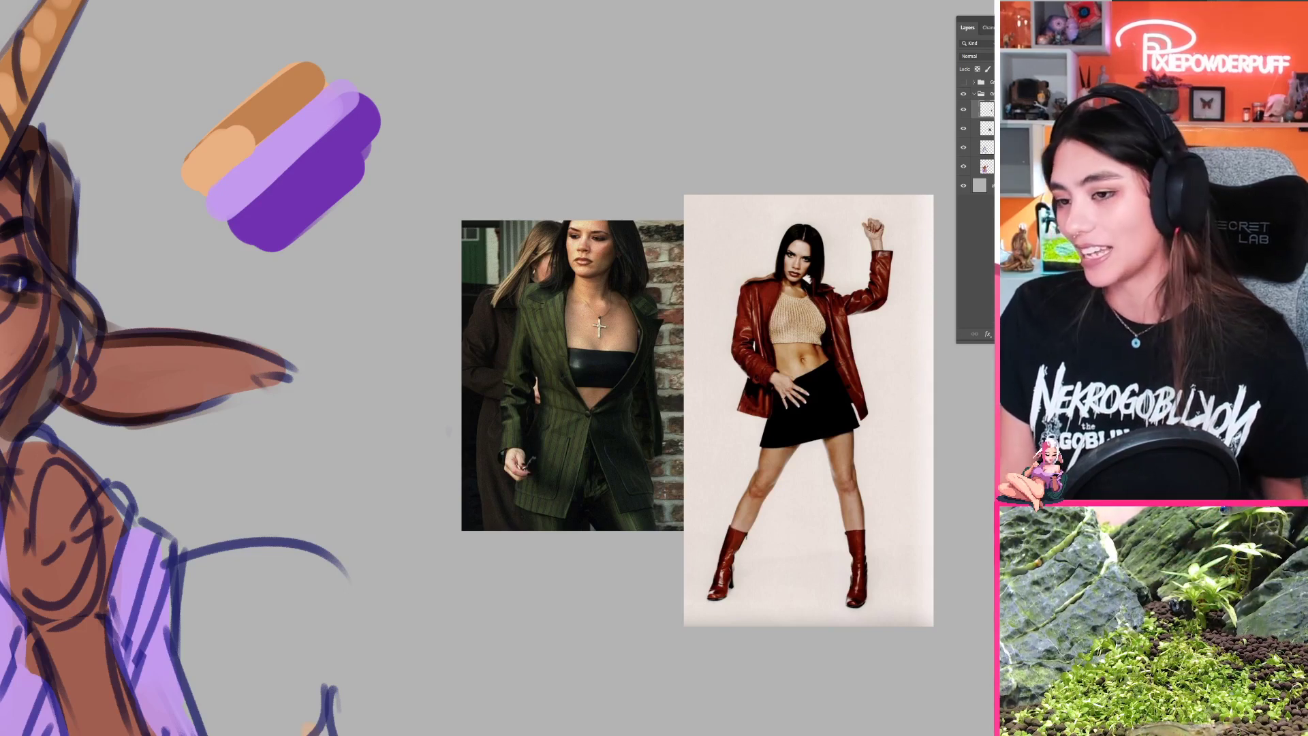
{"action": "left_click_drag", "start_coordinate": [711, 398], "coordinate": [592, 439]}
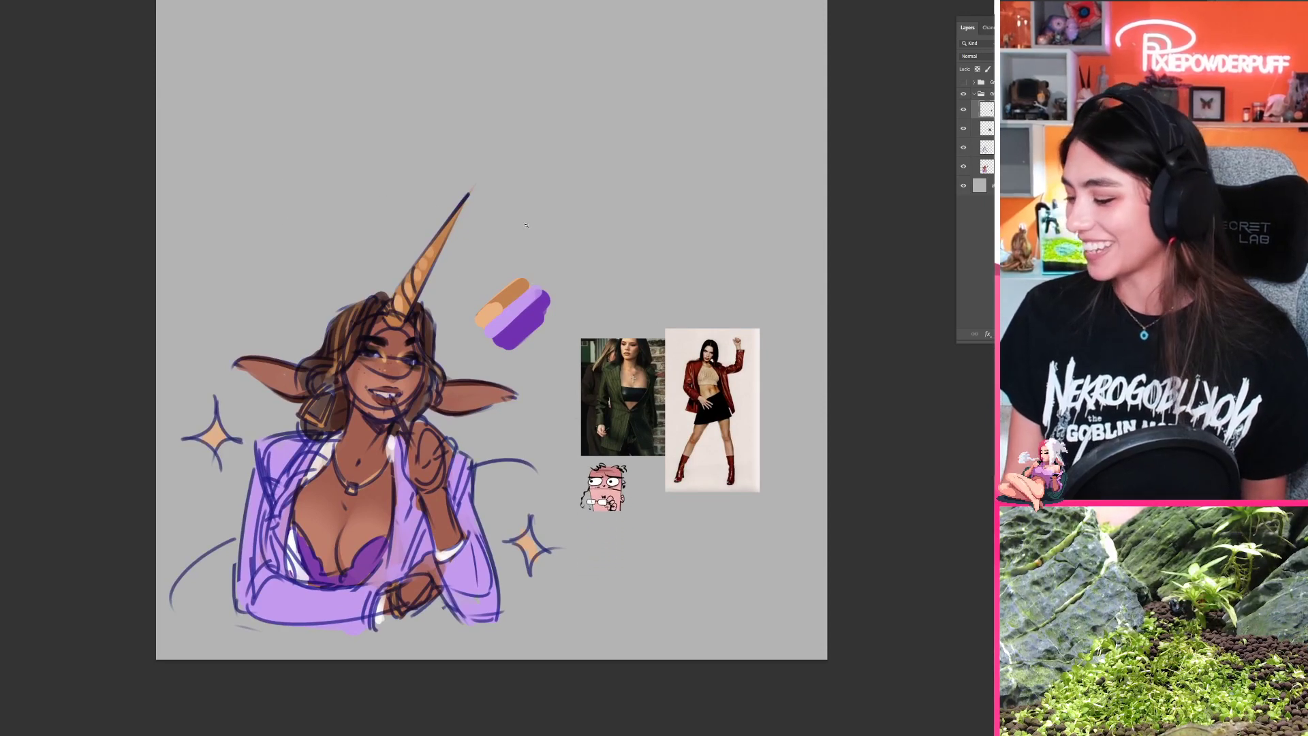
{"action": "left_click_drag", "start_coordinate": [559, 444], "coordinate": [682, 445]}
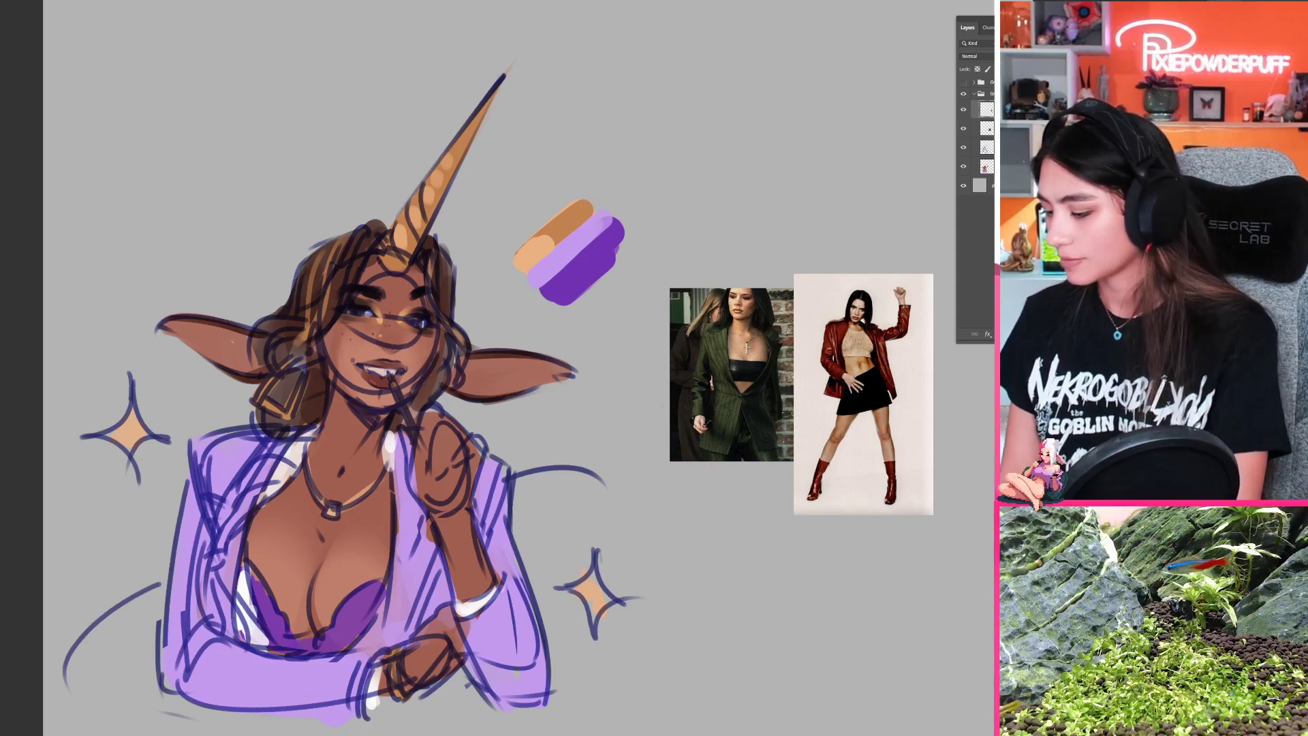
Step: Paste the sunglasses mirror selfie and place it above the green suit photo, clear of the drawn character
{"action": "key", "text": "ctrl+v"}
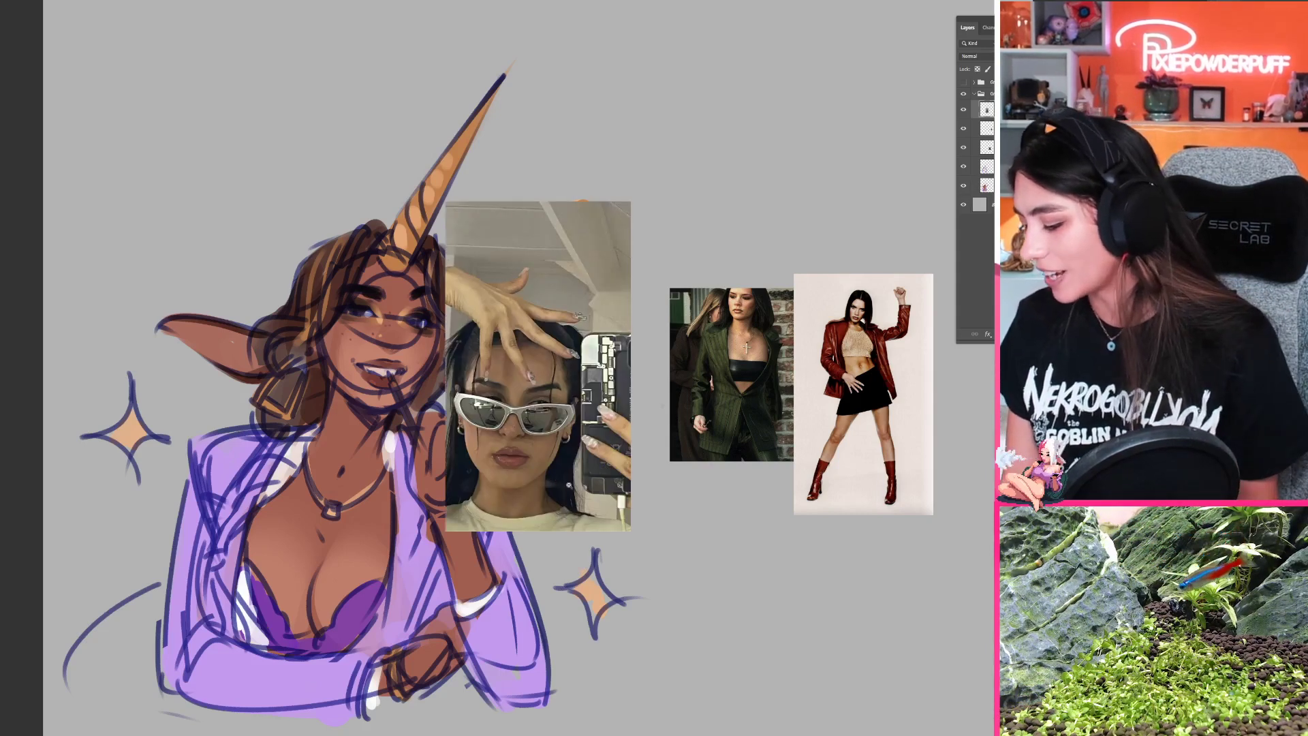
{"action": "left_click_drag", "start_coordinate": [565, 485], "coordinate": [634, 274]}
{"action": "key", "text": "Return"}
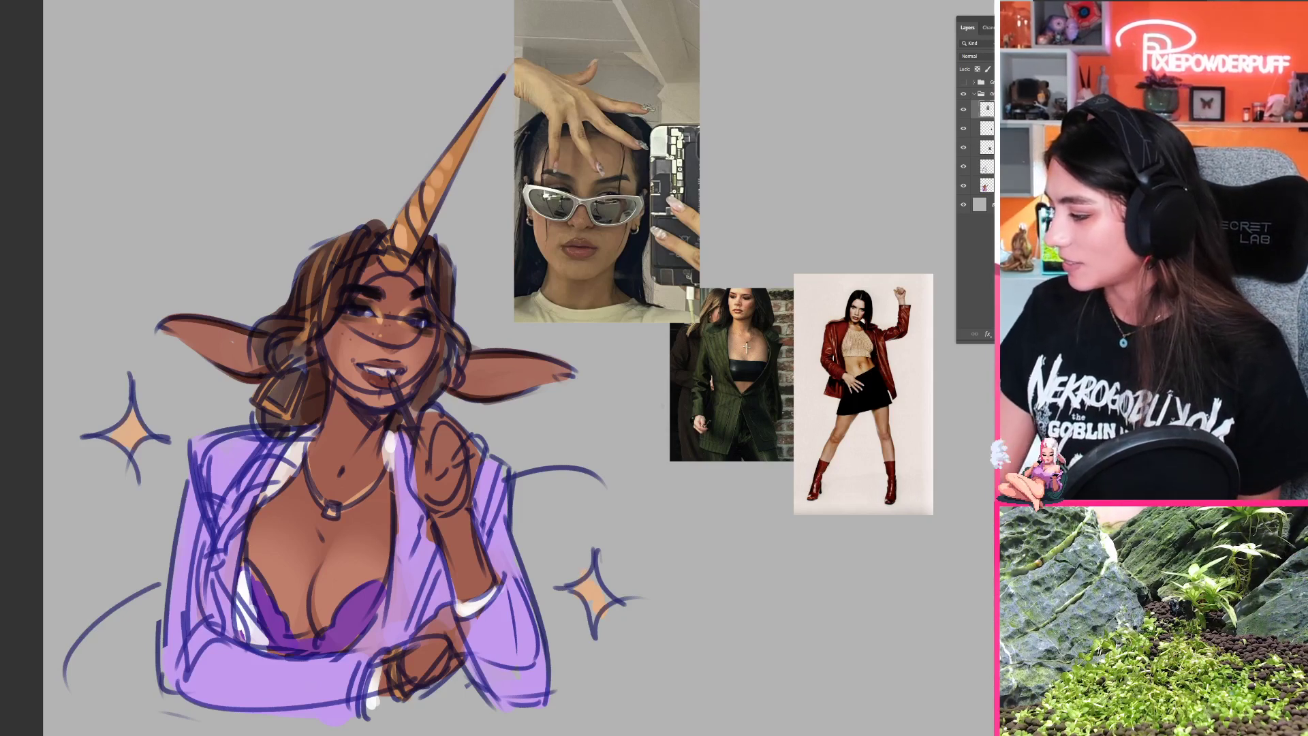
Step: Examine the sunglasses selfie reference up close and compare it with the character drawing
{"action": "left_click", "coordinate": [698, 502], "text": "alt"}
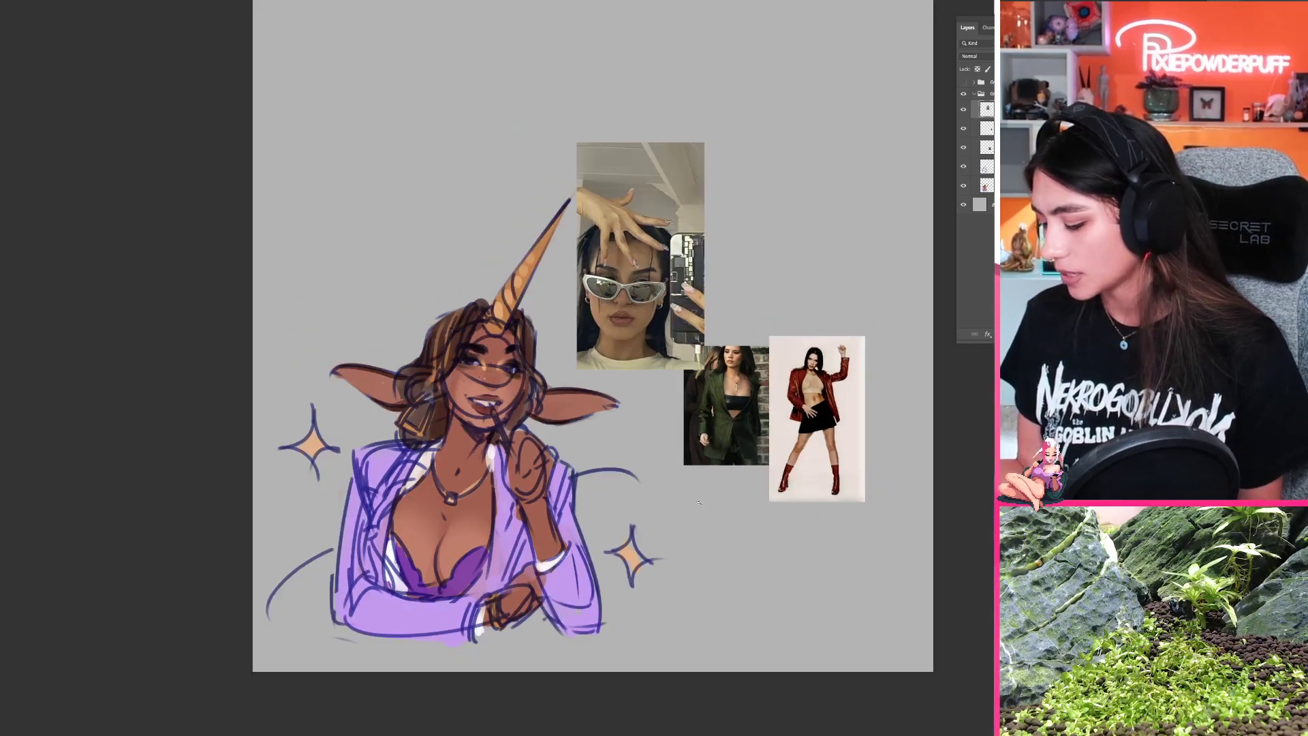
{"action": "left_click_drag", "start_coordinate": [668, 557], "coordinate": [656, 510]}
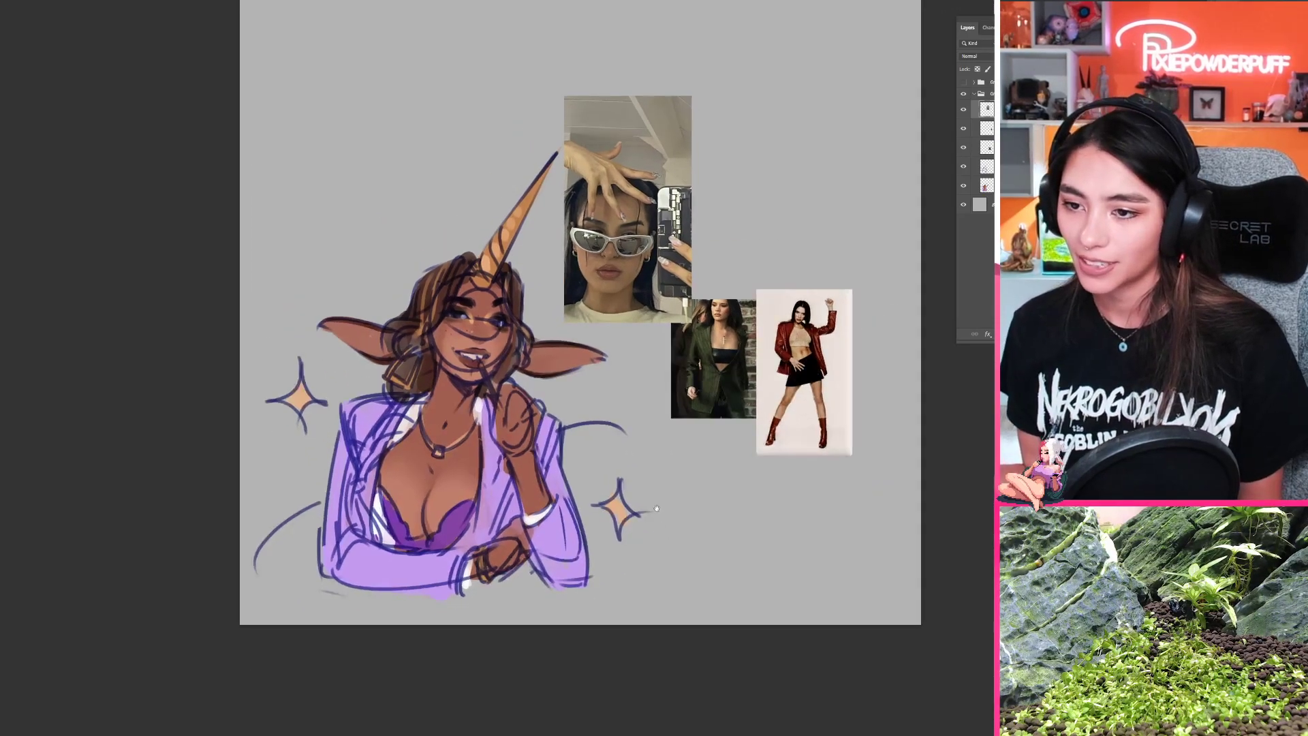
{"action": "left_click_drag", "start_coordinate": [639, 229], "coordinate": [705, 220]}
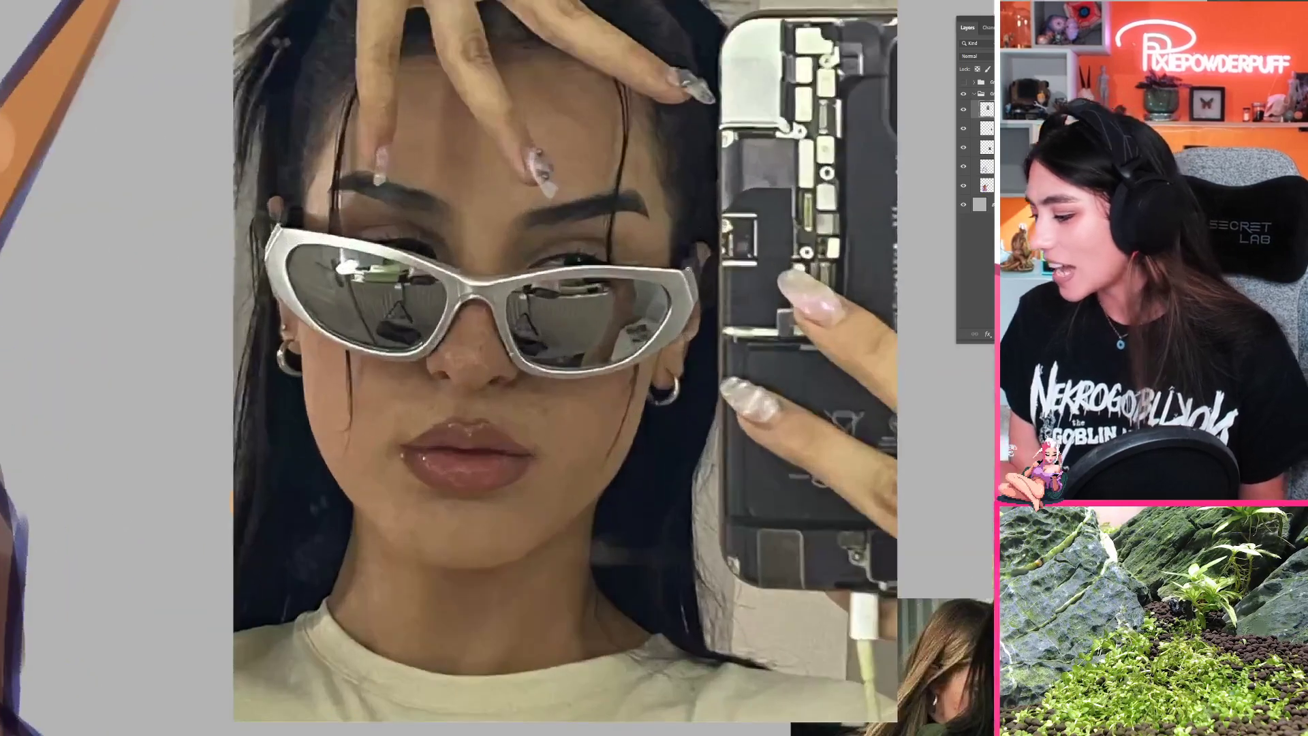
{"action": "left_click_drag", "start_coordinate": [667, 356], "coordinate": [589, 394]}
{"action": "left_click_drag", "start_coordinate": [589, 579], "coordinate": [580, 432]}
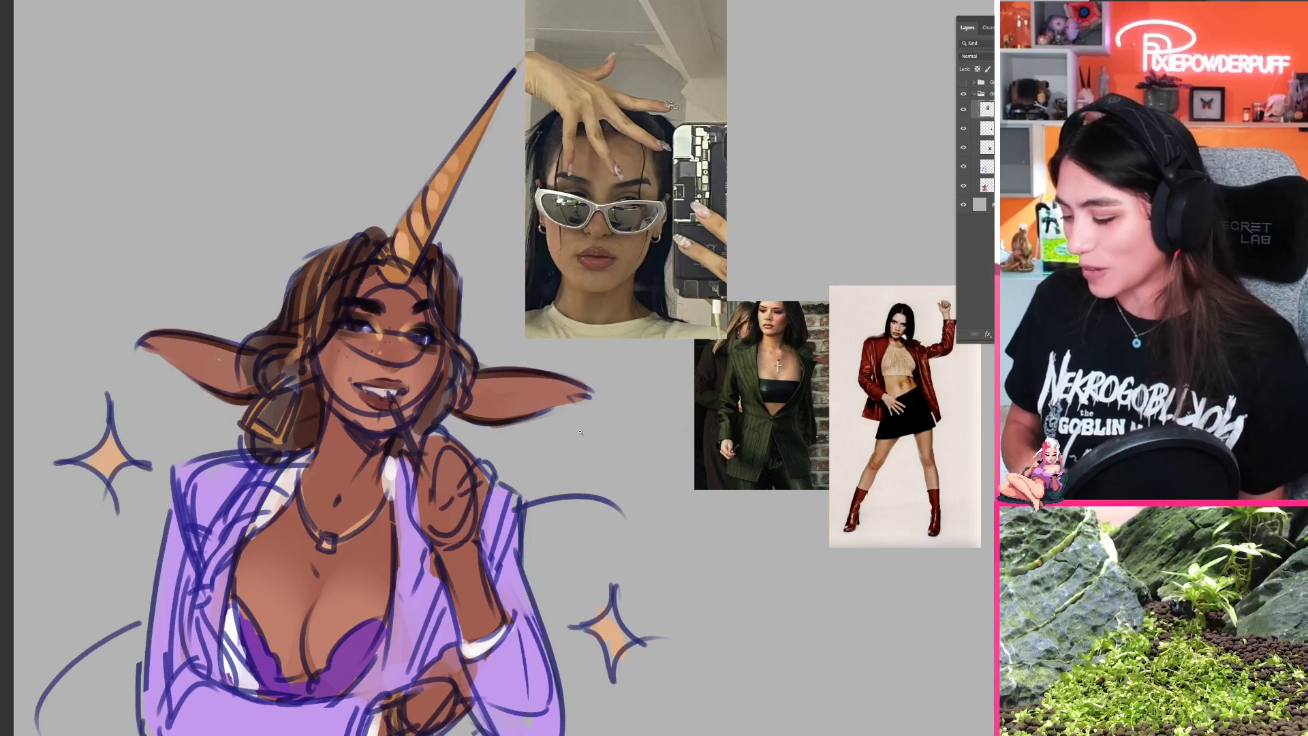
{"action": "left_click_drag", "start_coordinate": [538, 411], "coordinate": [505, 417]}
{"action": "left_click_drag", "start_coordinate": [553, 499], "coordinate": [588, 516]}
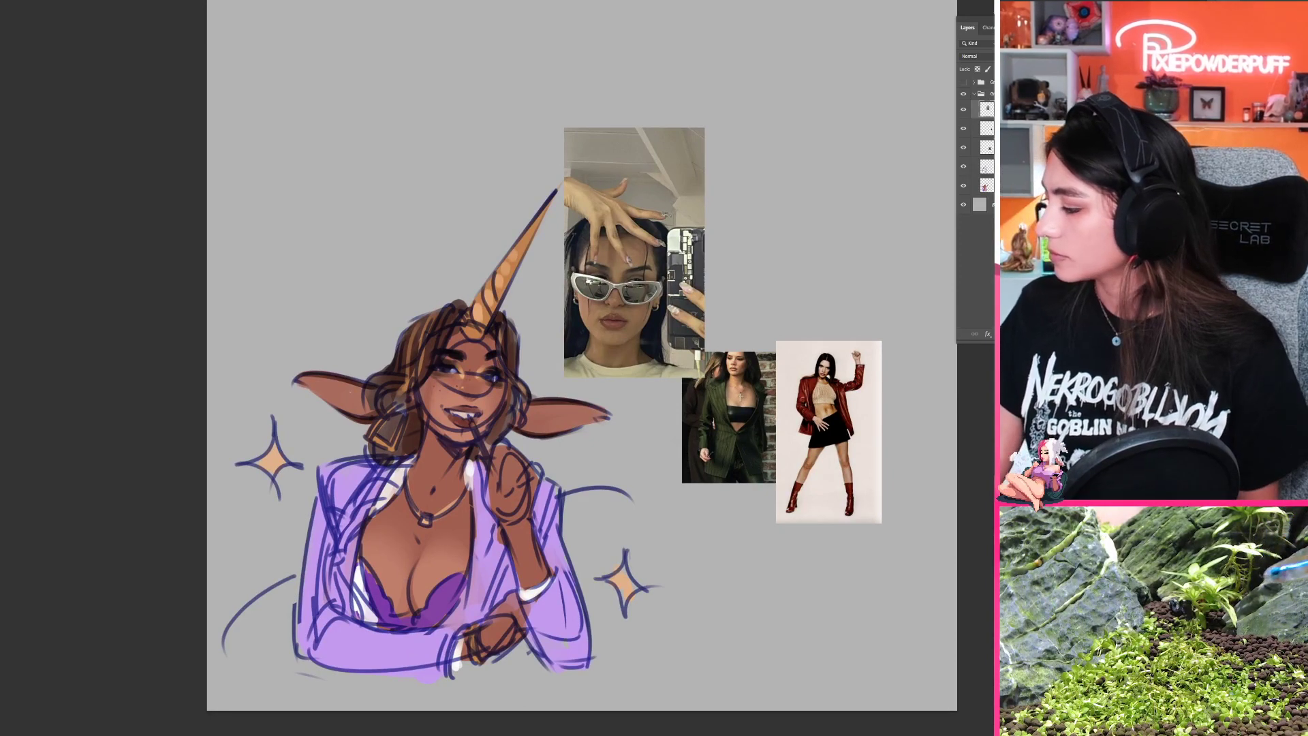
Step: Hide the colour layer, duplicate the line sketch layer and hide the original sketch
{"action": "left_click", "coordinate": [988, 147]}
{"action": "left_click", "coordinate": [988, 167]}
{"action": "left_click", "coordinate": [964, 186]}
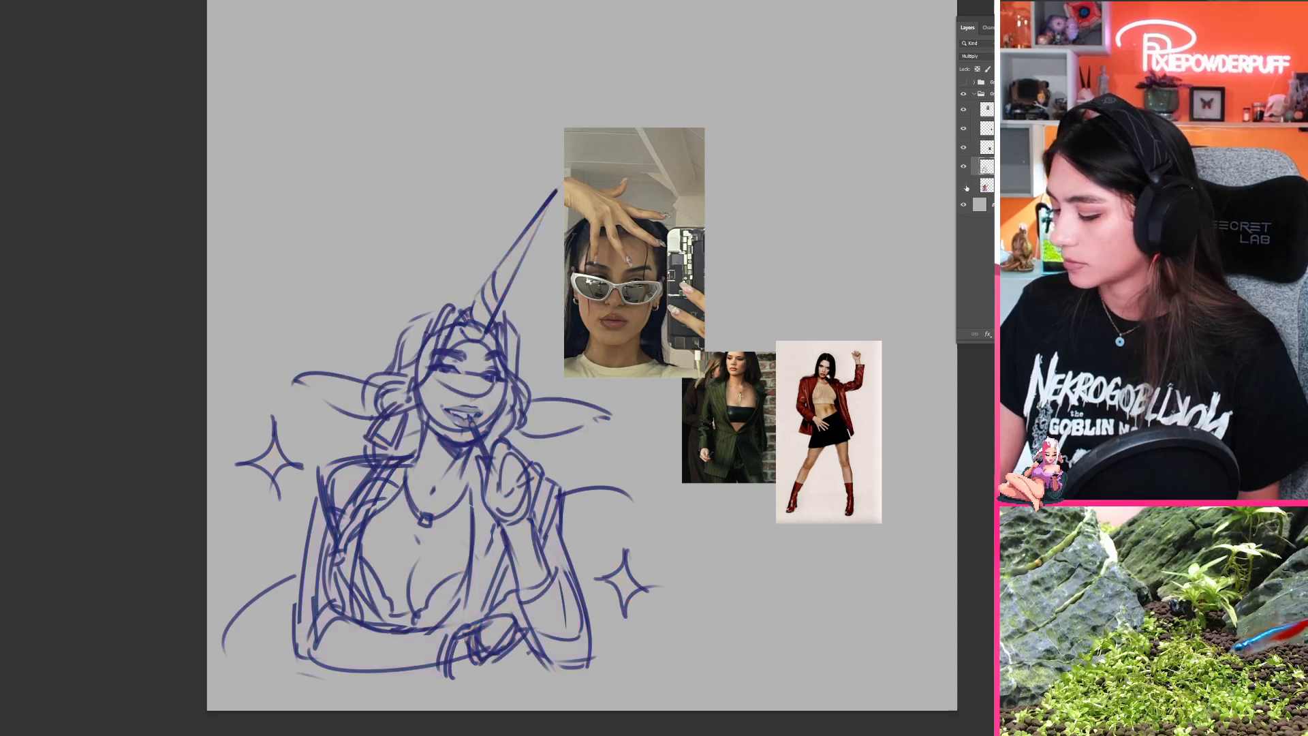
{"action": "left_click", "coordinate": [967, 188]}
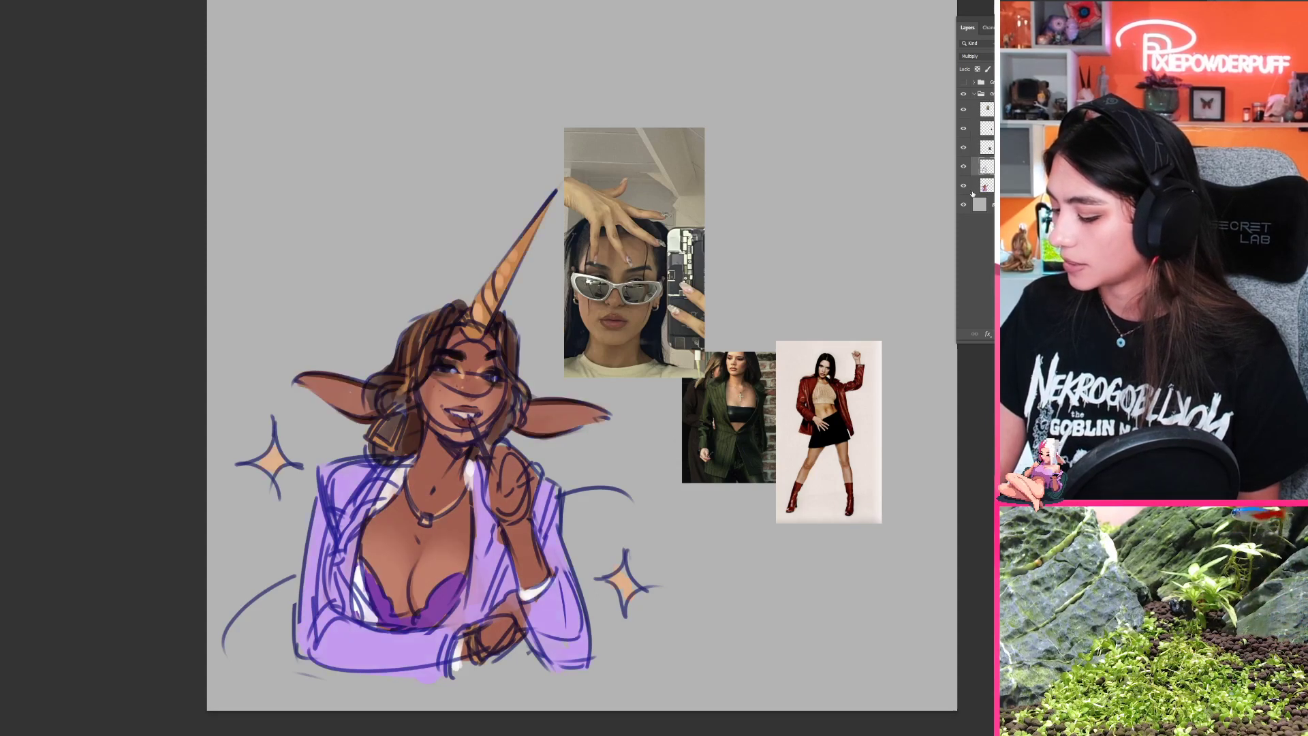
{"action": "left_click", "coordinate": [989, 186], "text": "shift"}
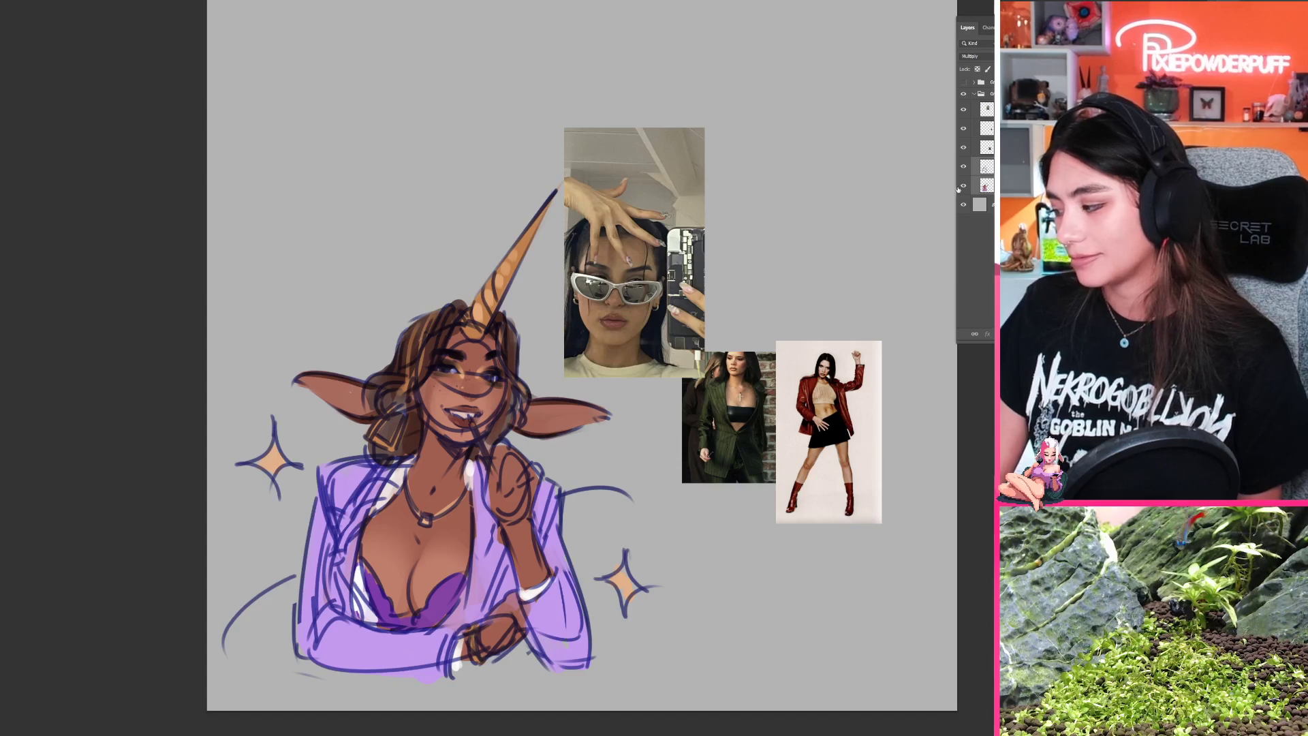
{"action": "left_click", "coordinate": [964, 187]}
{"action": "left_click", "coordinate": [990, 167]}
{"action": "key", "text": "ctrl+j"}
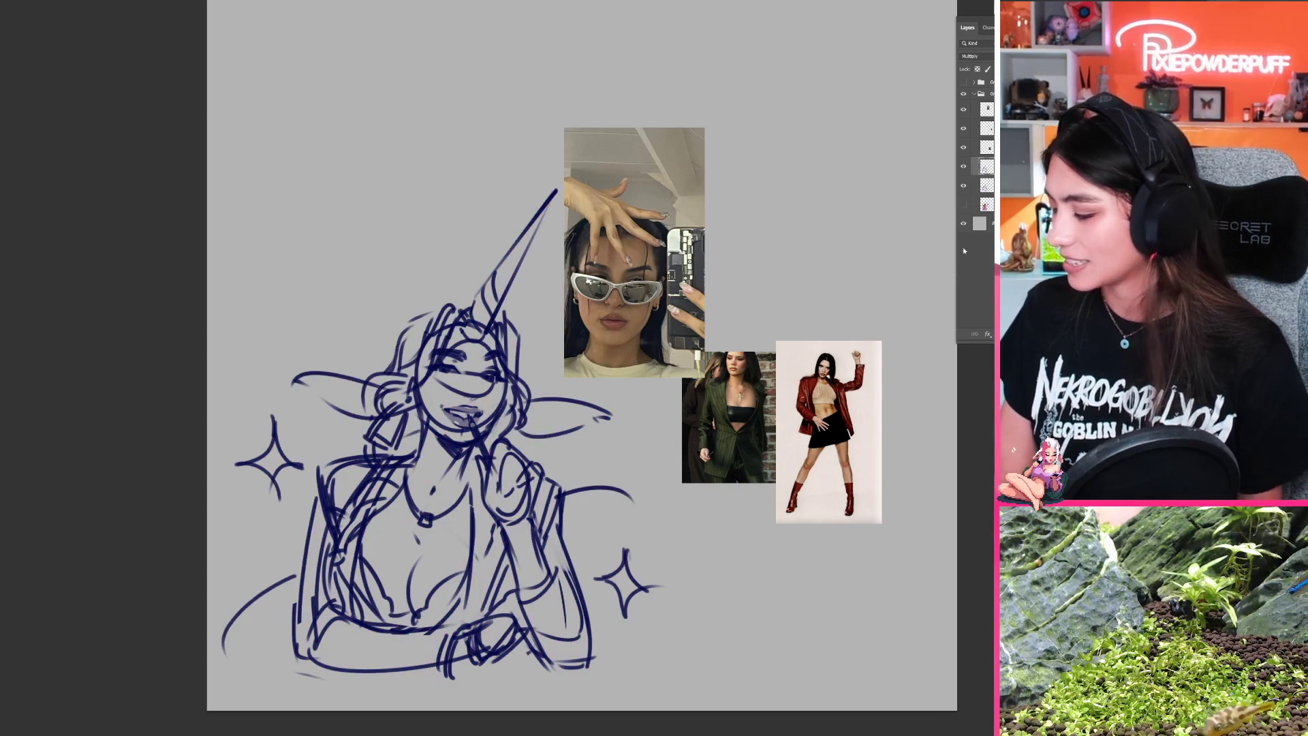
{"action": "left_click", "coordinate": [965, 188]}
{"action": "left_click_drag", "start_coordinate": [579, 477], "coordinate": [606, 407]}
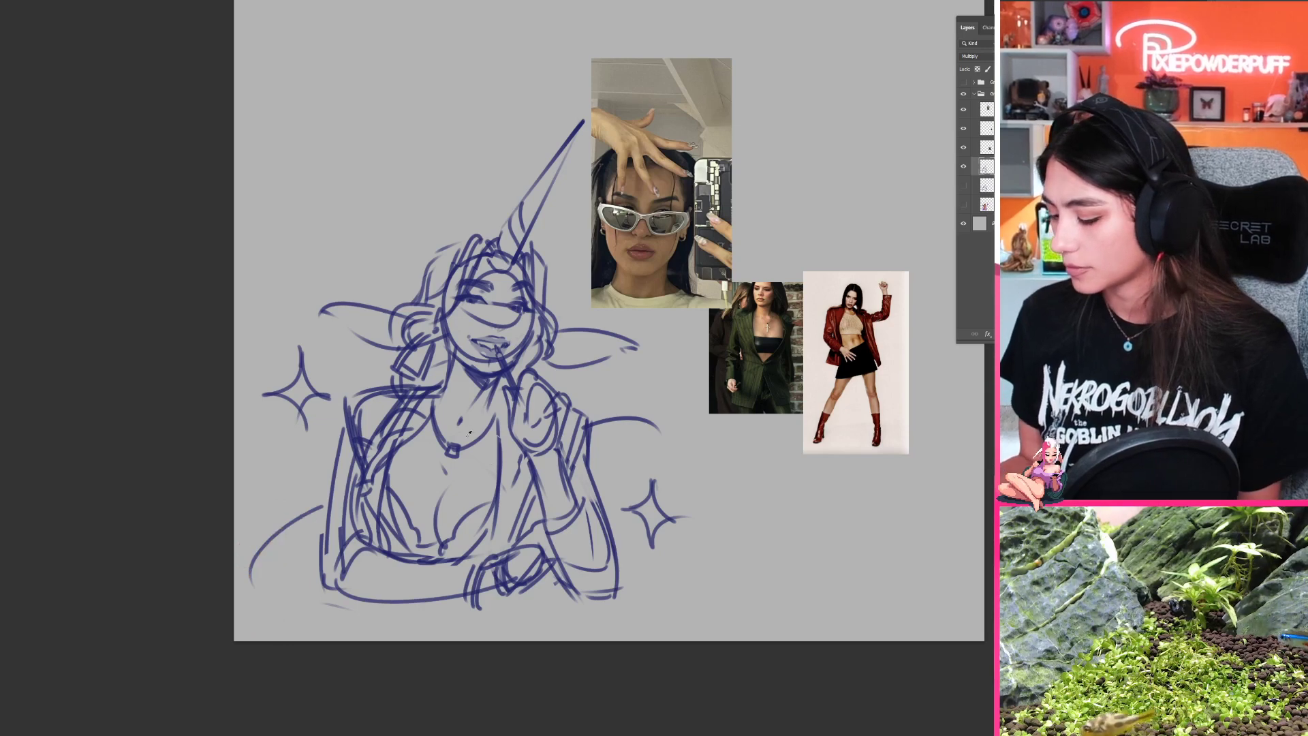
{"action": "left_click", "coordinate": [390, 416], "text": "alt"}
{"action": "mouse_move", "coordinate": [440, 402]}
{"action": "left_mouse_down"}
{"action": "mouse_move", "coordinate": [387, 429]}
{"action": "mouse_move", "coordinate": [393, 517]}
{"action": "left_mouse_up"}
{"action": "key", "text": "ctrl+z"}
{"action": "left_click", "coordinate": [493, 374], "text": "alt"}
{"action": "mouse_move", "coordinate": [492, 375]}
{"action": "left_mouse_down"}
{"action": "mouse_move", "coordinate": [427, 451]}
{"action": "mouse_move", "coordinate": [455, 479]}
{"action": "left_mouse_up"}
{"action": "mouse_move", "coordinate": [473, 436]}
{"action": "left_mouse_down"}
{"action": "mouse_move", "coordinate": [492, 382]}
{"action": "mouse_move", "coordinate": [449, 429]}
{"action": "left_mouse_up"}
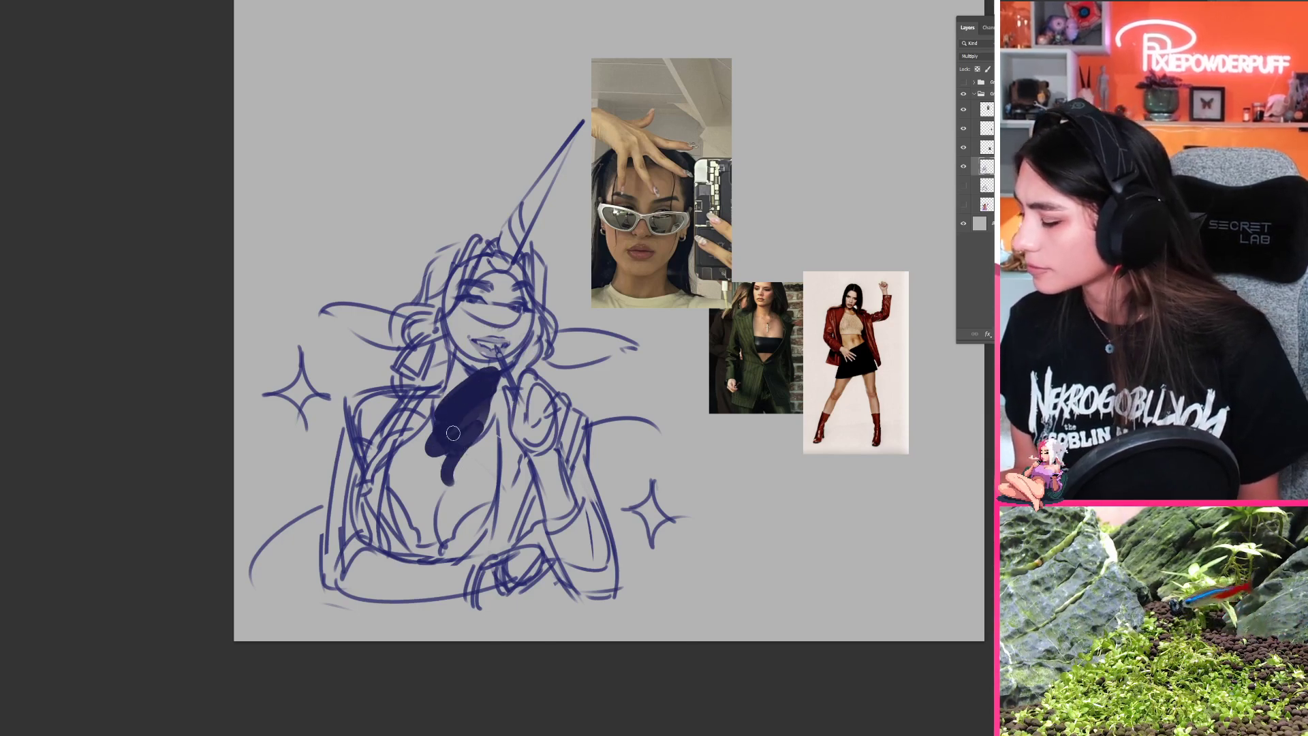
{"action": "key", "text": "ctrl+z"}
{"action": "key", "text": "ctrl+z"}
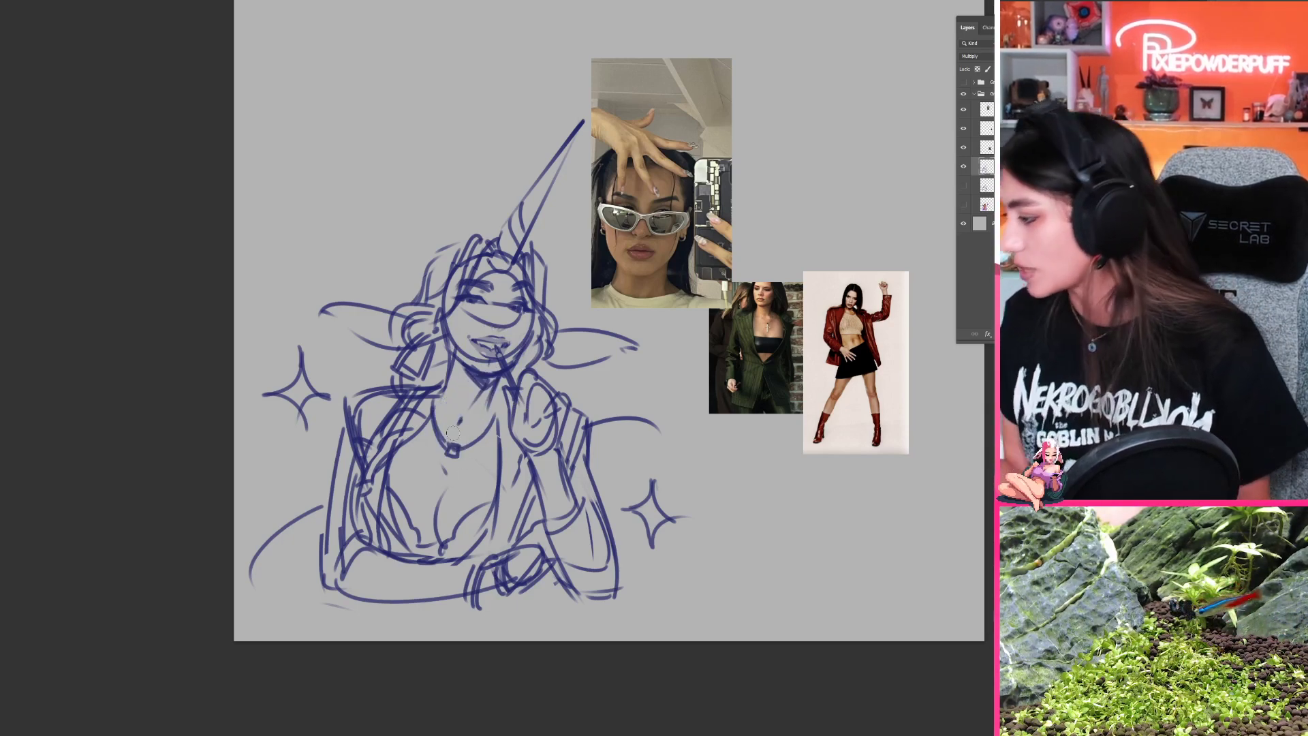
{"action": "left_click", "coordinate": [978, 56]}
{"action": "left_click", "coordinate": [982, 64]}
{"action": "key", "text": "ctrl+z"}
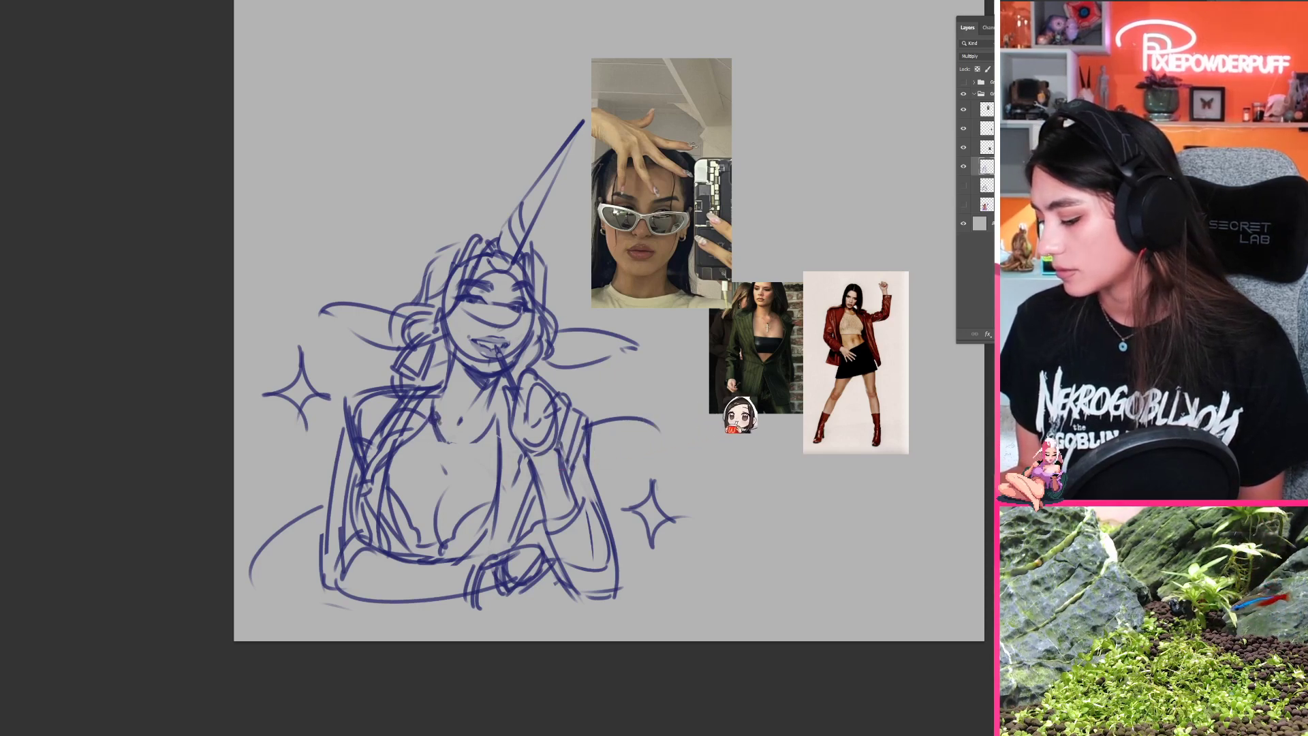
Step: Redraw the necklace as a short beaded chain around the neck on the sketch copy
{"action": "mouse_move", "coordinate": [440, 433]}
{"action": "left_mouse_down"}
{"action": "mouse_move", "coordinate": [477, 441]}
{"action": "mouse_move", "coordinate": [495, 410]}
{"action": "left_mouse_up"}
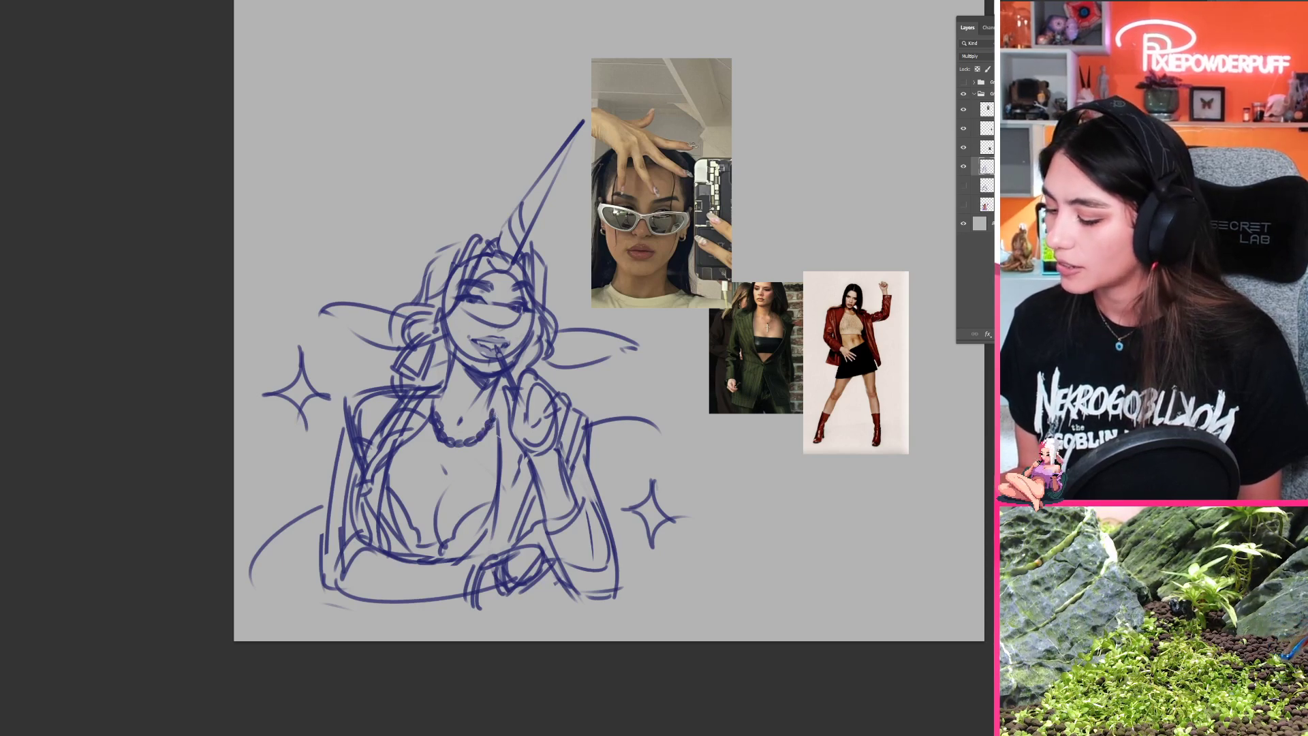
{"action": "scroll", "coordinate": [652, 385], "scroll_direction": "down", "scroll_amount": 2}
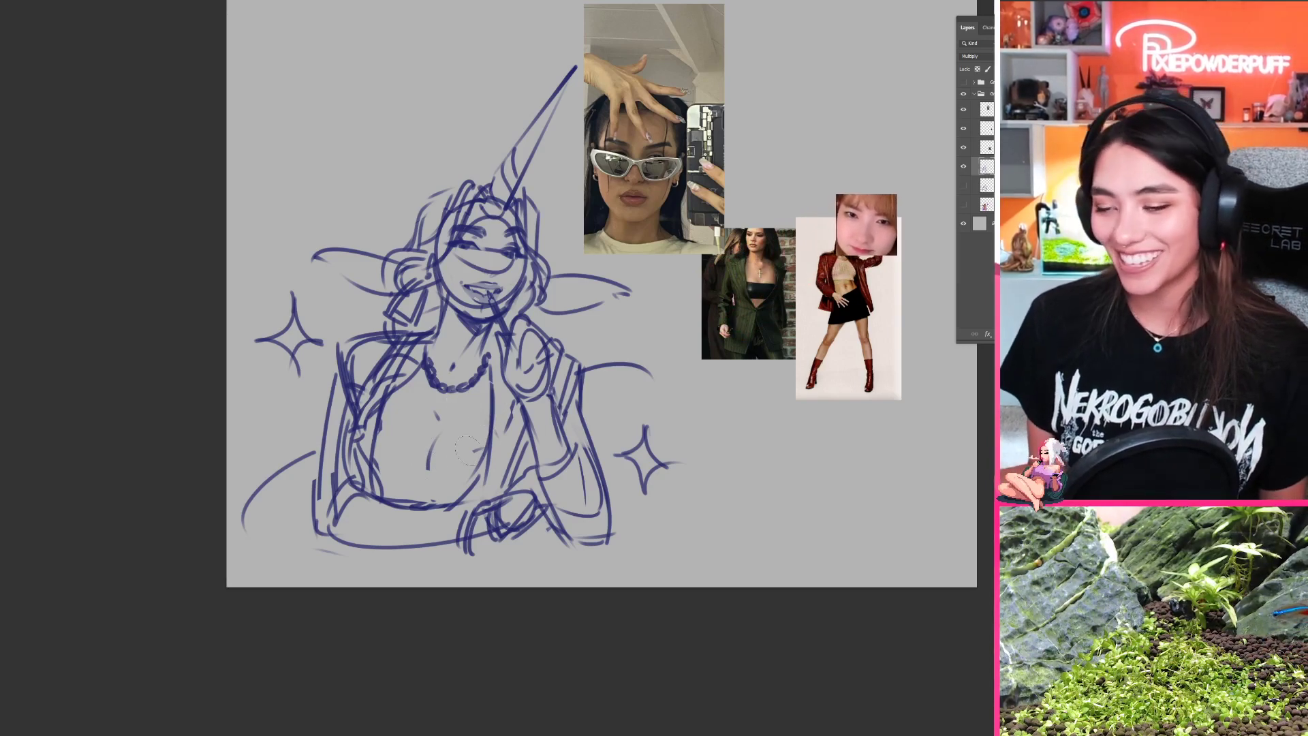
{"action": "left_click_drag", "start_coordinate": [475, 455], "coordinate": [453, 489]}
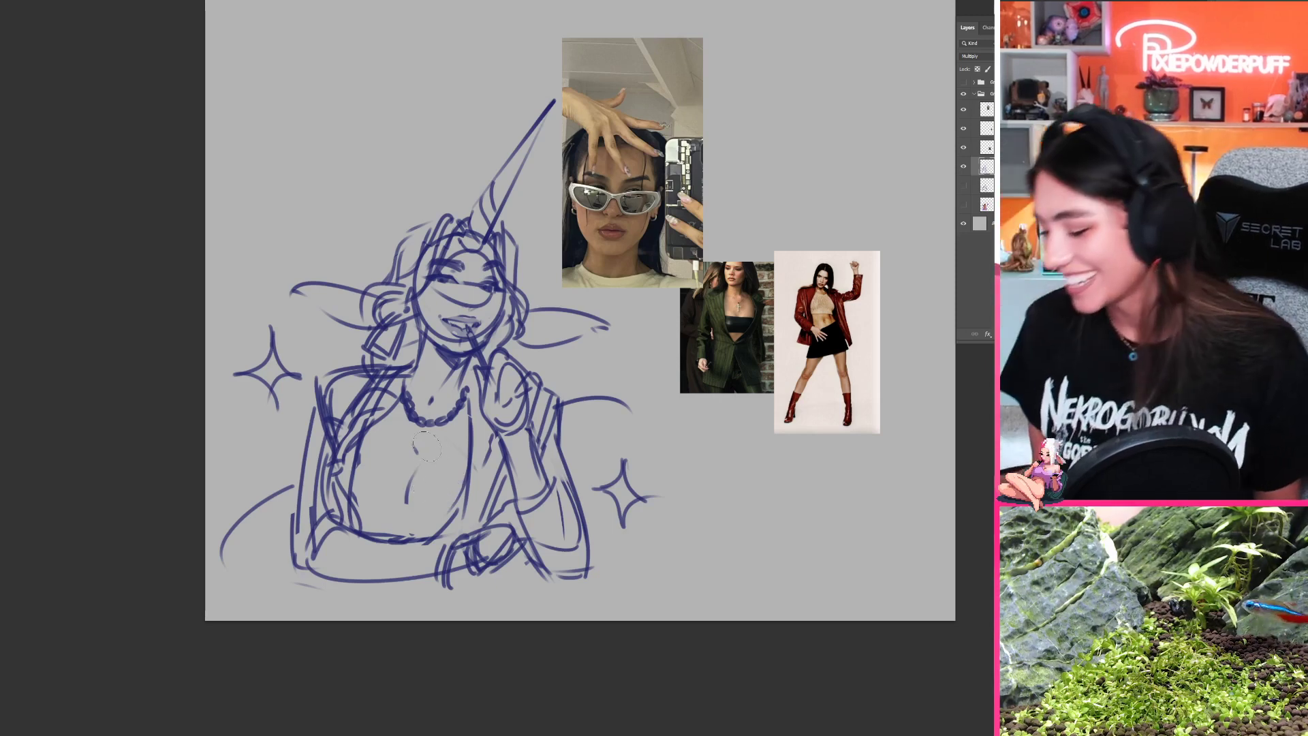
Step: Select the chain necklace and compress its height with Free Transform so it sits closer to the neck
{"action": "mouse_move", "coordinate": [470, 417]}
{"action": "left_mouse_down"}
{"action": "mouse_move", "coordinate": [423, 437]}
{"action": "mouse_move", "coordinate": [396, 410]}
{"action": "mouse_move", "coordinate": [418, 399]}
{"action": "mouse_move", "coordinate": [408, 382]}
{"action": "mouse_move", "coordinate": [453, 380]}
{"action": "mouse_move", "coordinate": [470, 415]}
{"action": "left_mouse_up"}
{"action": "key", "text": "ctrl+t"}
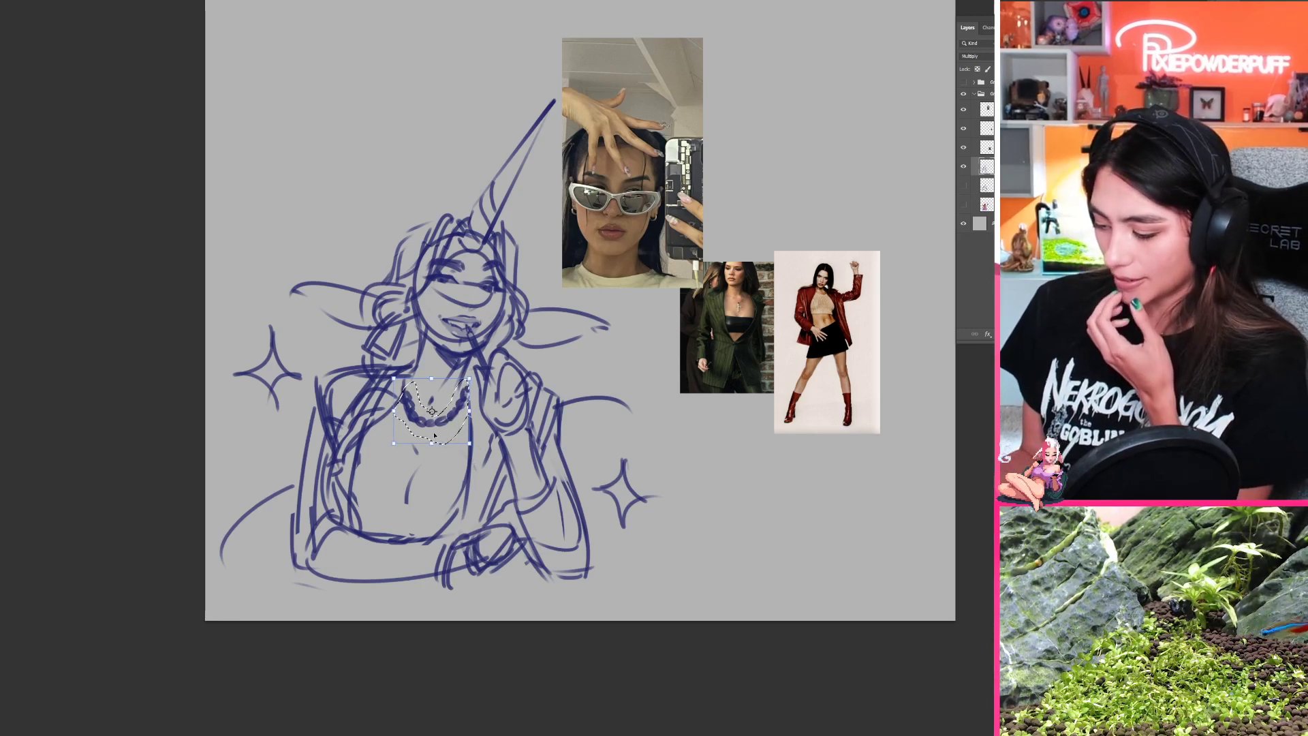
{"action": "left_click_drag", "start_coordinate": [432, 445], "coordinate": [433, 437]}
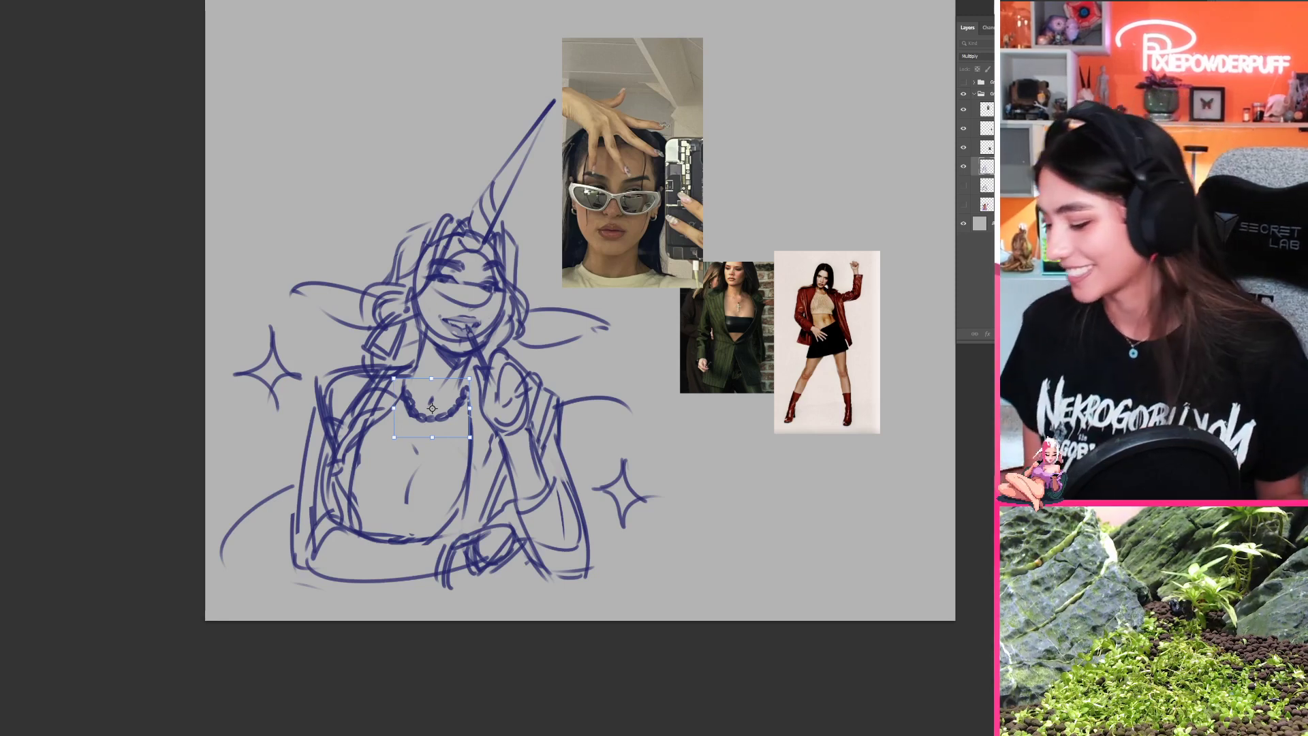
{"action": "left_click_drag", "start_coordinate": [432, 438], "coordinate": [433, 428]}
{"action": "key", "text": "Return"}
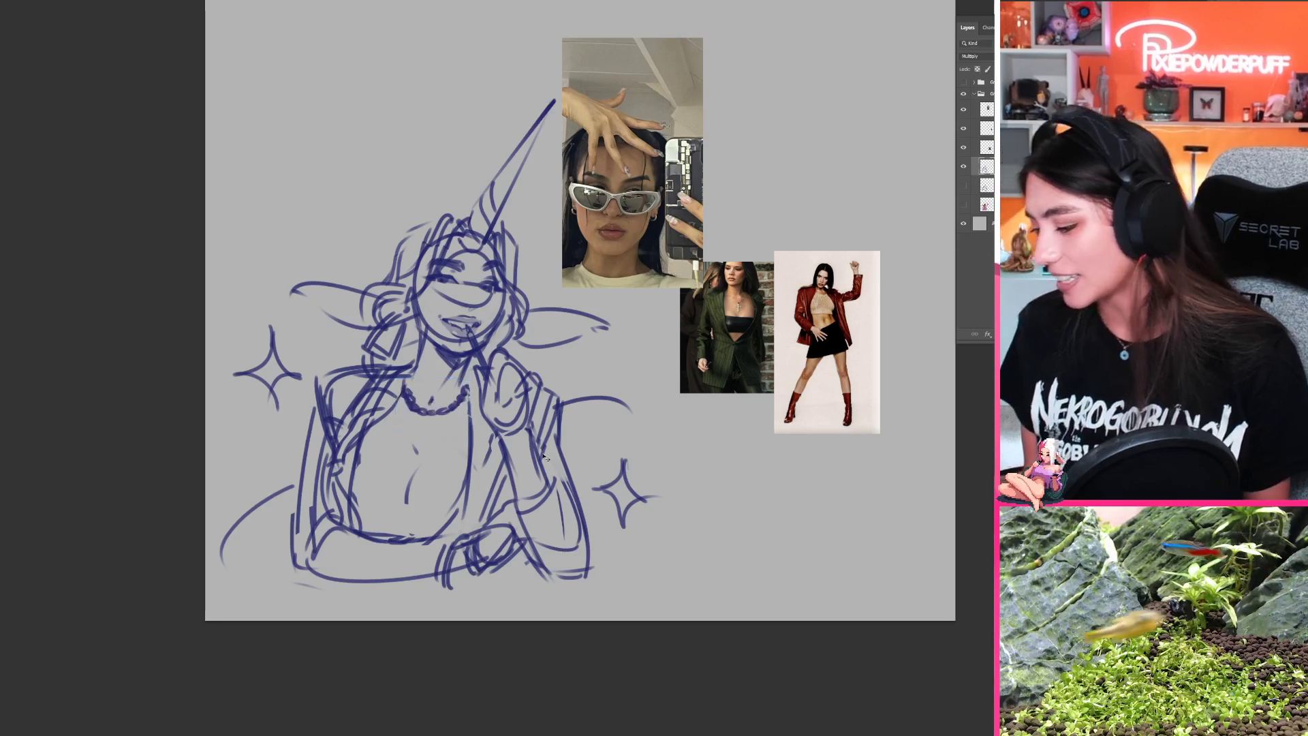
{"action": "left_click_drag", "start_coordinate": [507, 381], "coordinate": [497, 367]}
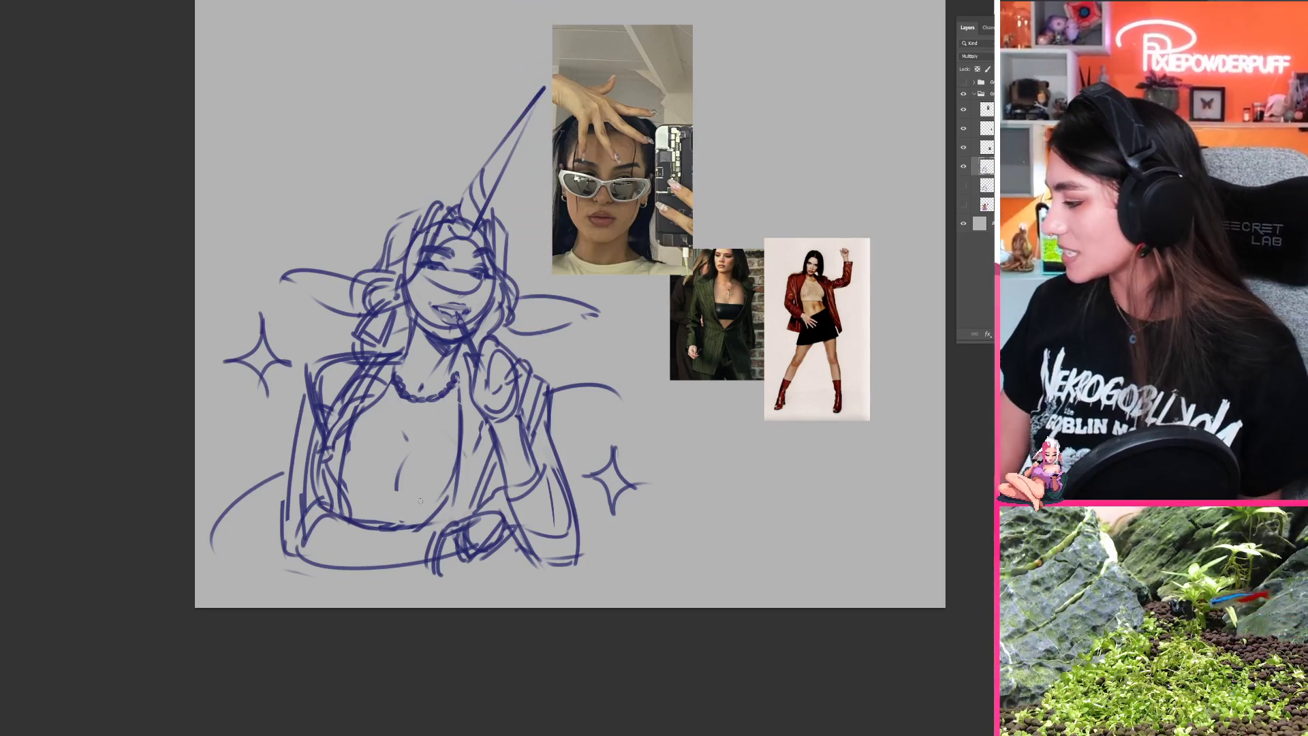
Step: Delete the edited sketch copy and show the original sketch and colour layers again
{"action": "key", "text": "Delete"}
{"action": "left_click", "coordinate": [963, 166]}
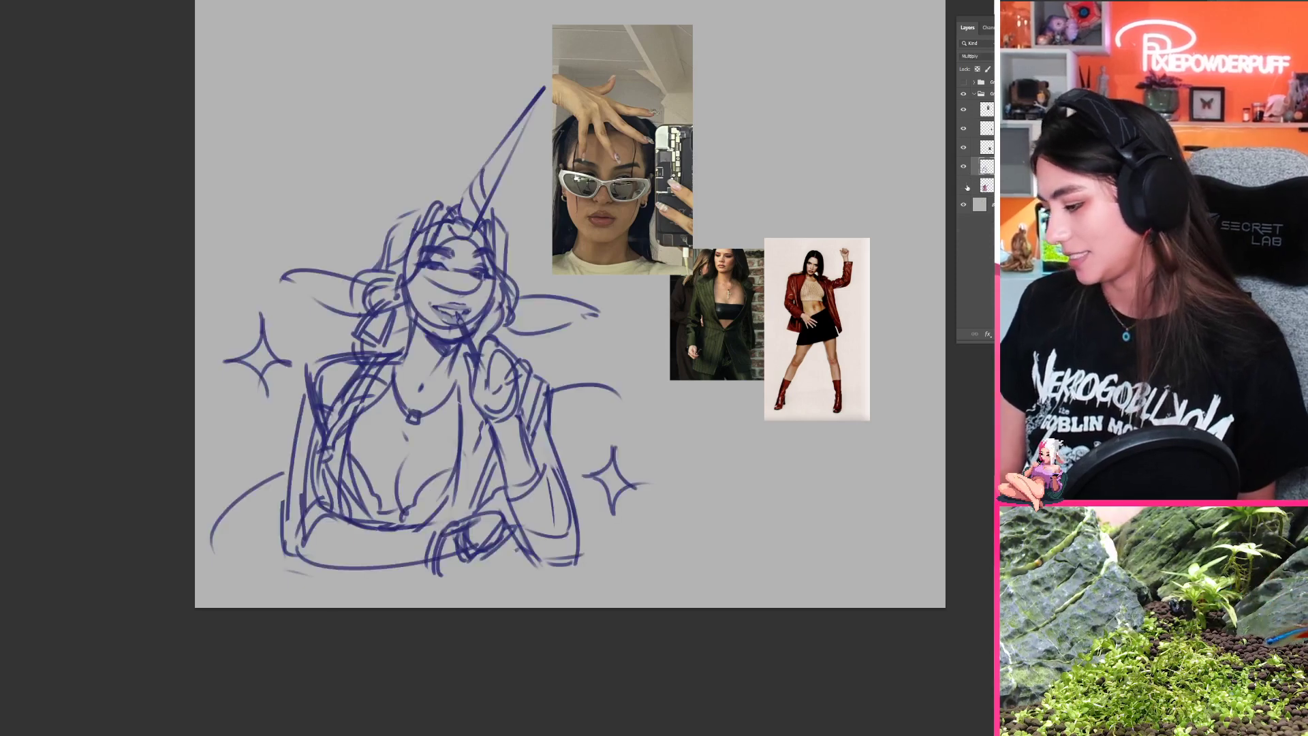
{"action": "left_click", "coordinate": [964, 185]}
{"action": "left_click_drag", "start_coordinate": [801, 429], "coordinate": [726, 485]}
{"action": "left_click", "coordinate": [726, 485], "text": "alt"}
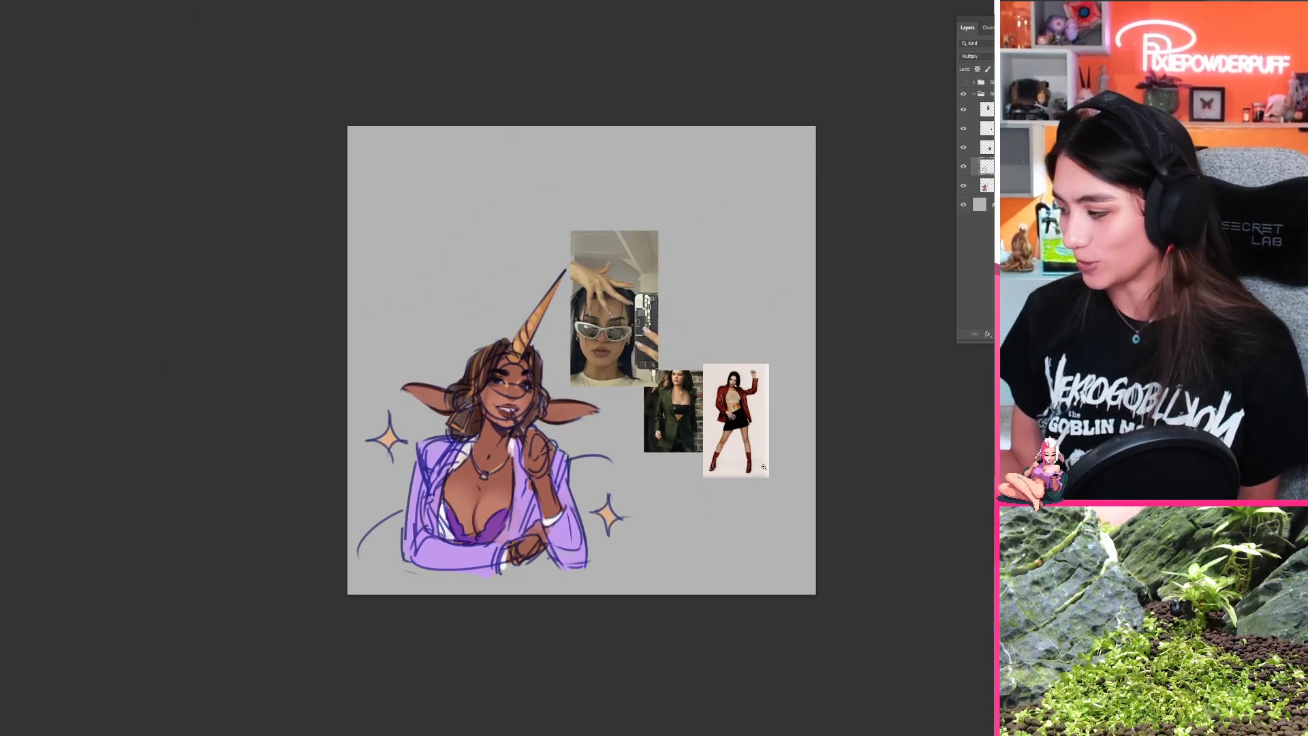
Step: Duplicate the sketch and colour layers together and hide the two originals
{"action": "key", "text": "ctrl+j"}
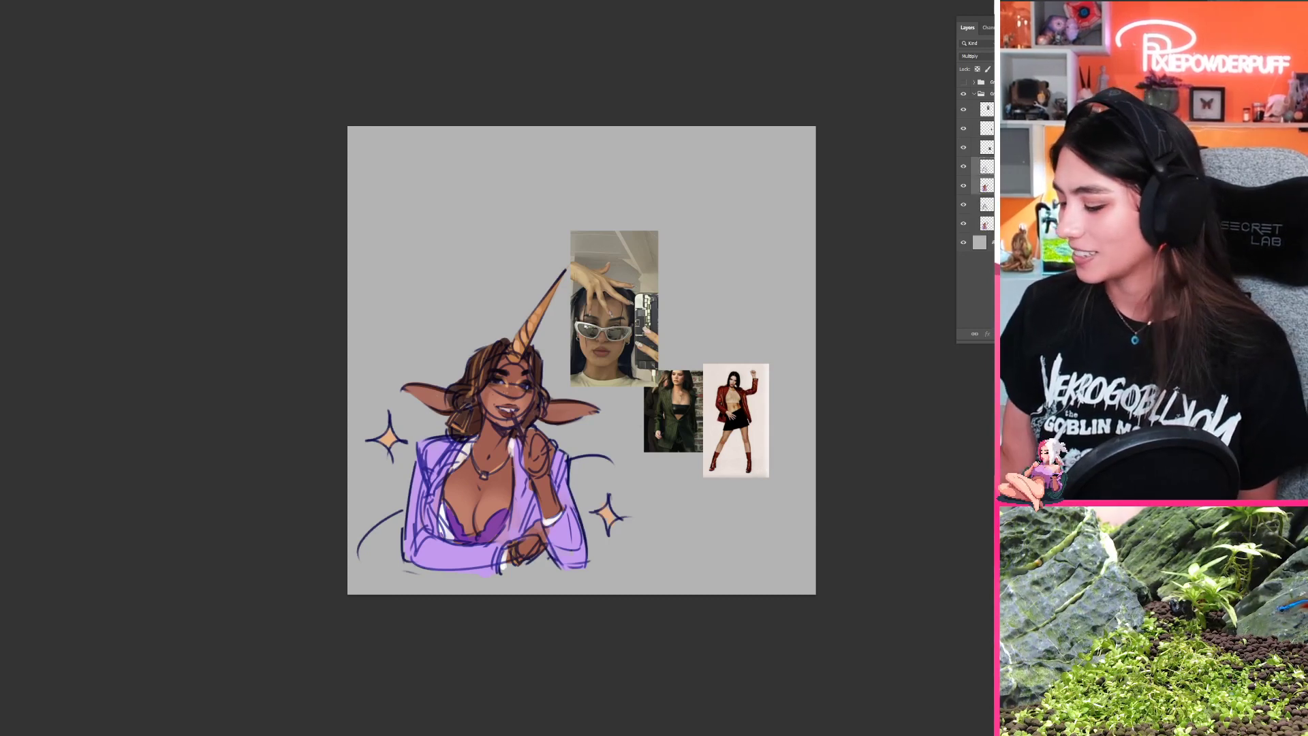
{"action": "left_click", "coordinate": [964, 205]}
{"action": "left_click", "coordinate": [963, 223]}
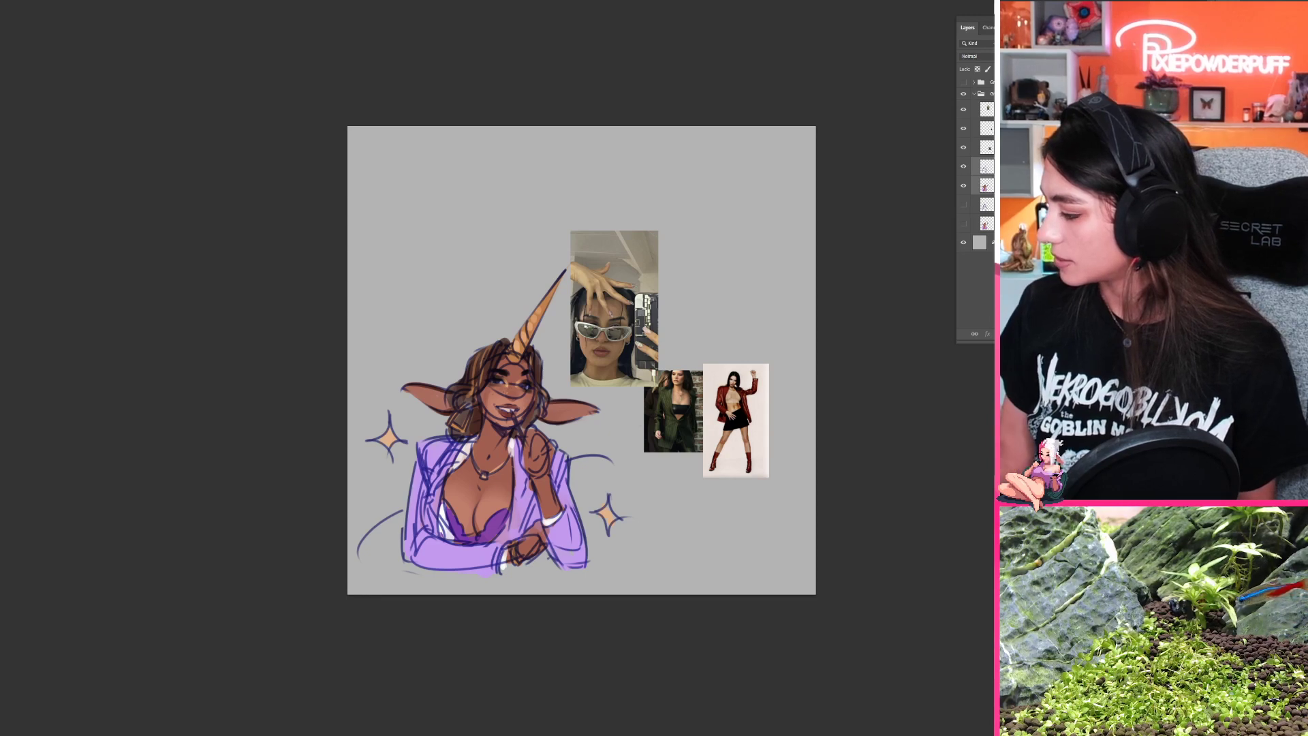
Step: Merge the duplicated layers, then scale the character down and move it to the canvas's upper left area
{"action": "key", "text": "ctrl+e"}
{"action": "key", "text": "ctrl+t"}
{"action": "left_click_drag", "start_coordinate": [641, 261], "coordinate": [537, 428]}
{"action": "left_click_drag", "start_coordinate": [494, 538], "coordinate": [502, 316]}
{"action": "key", "text": "Return"}
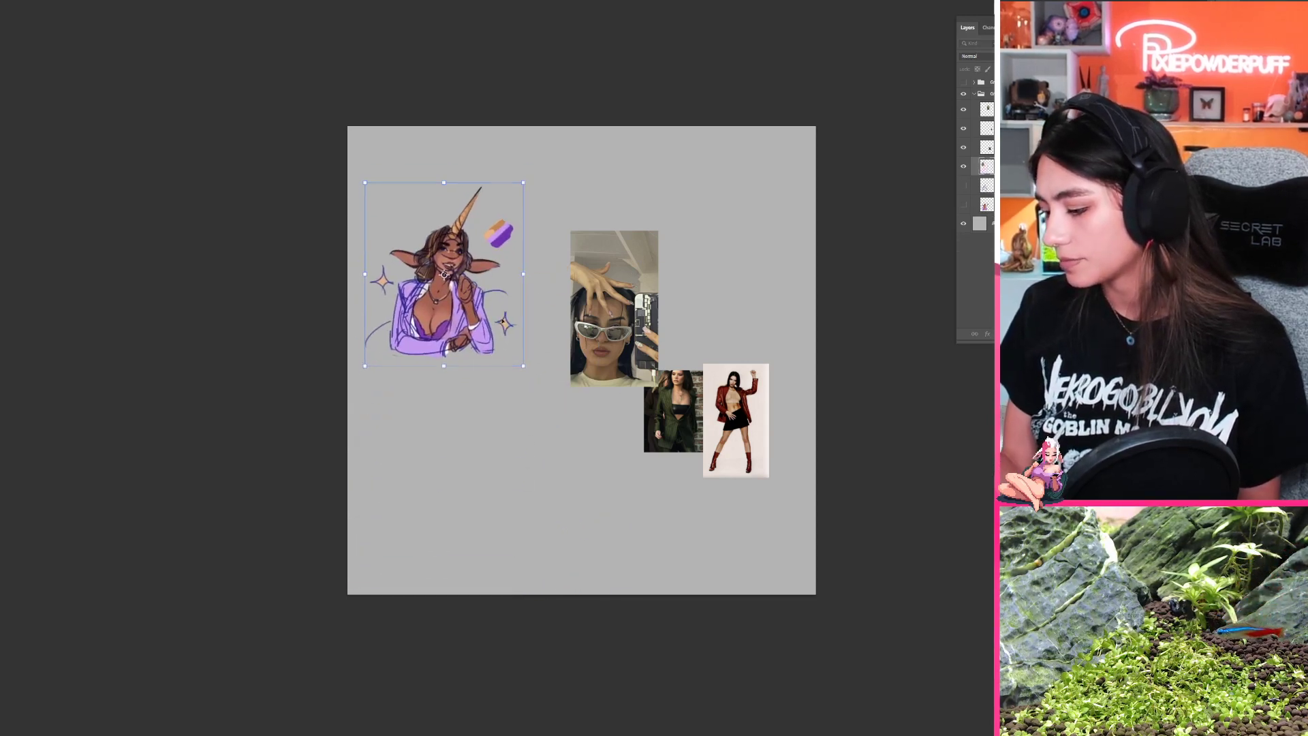
{"action": "scroll", "coordinate": [484, 476], "scroll_direction": "up", "scroll_amount": 2}
{"action": "scroll", "coordinate": [484, 475], "scroll_direction": "down", "scroll_amount": 2}
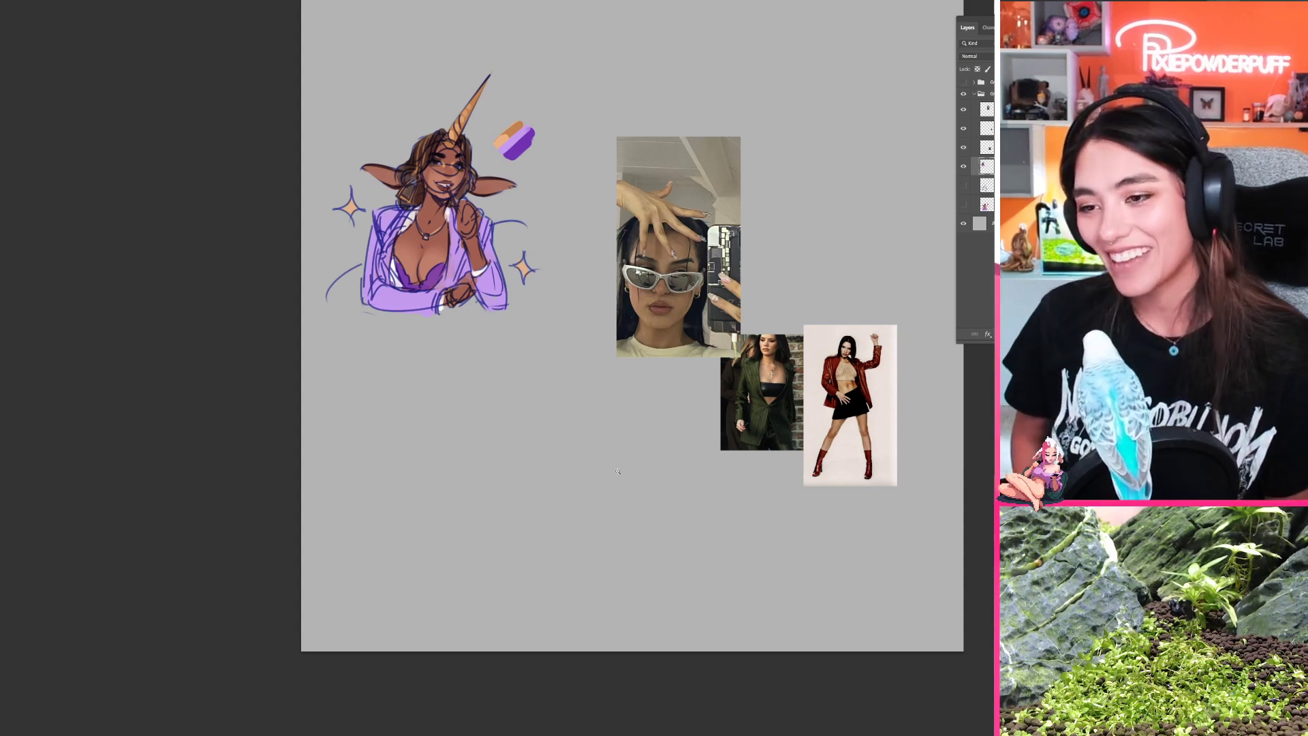
{"action": "left_click_drag", "start_coordinate": [466, 381], "coordinate": [459, 408]}
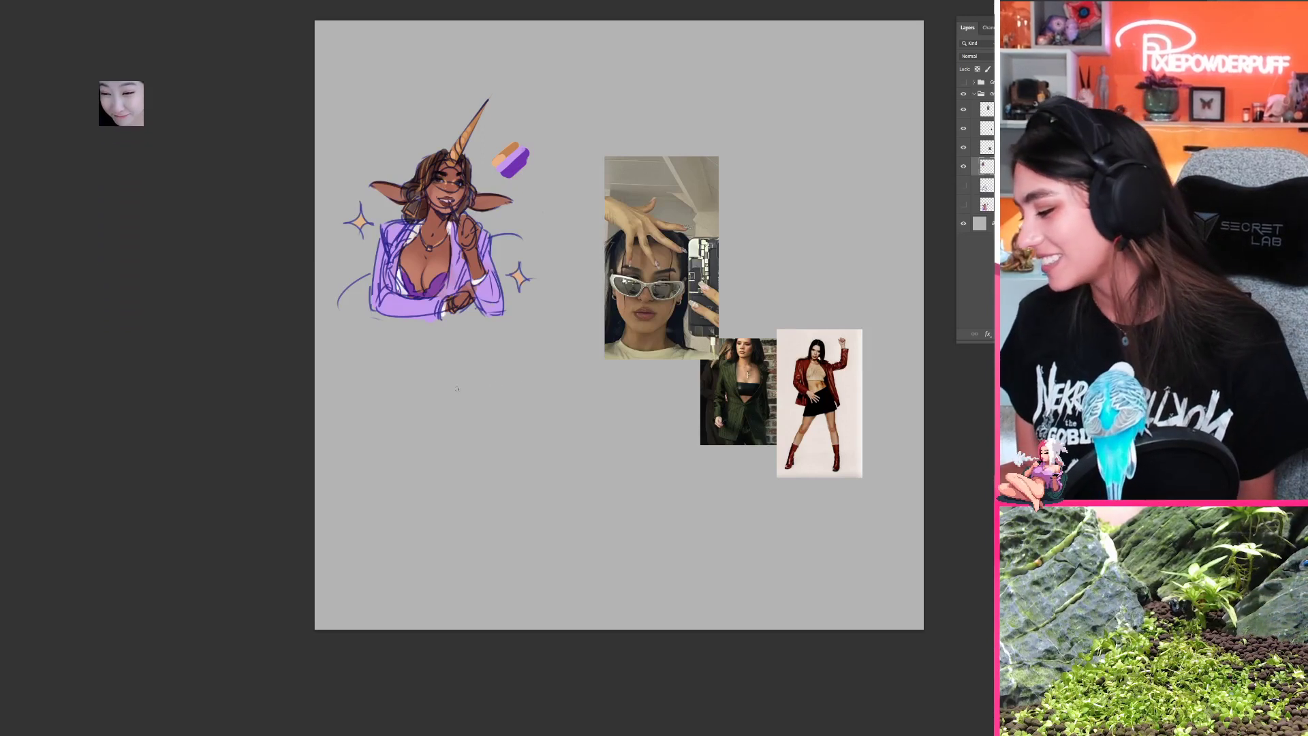
{"action": "mouse_move", "coordinate": [466, 411]}
{"action": "left_mouse_down"}
{"action": "mouse_move", "coordinate": [519, 389]}
{"action": "mouse_move", "coordinate": [455, 408]}
{"action": "left_mouse_up"}
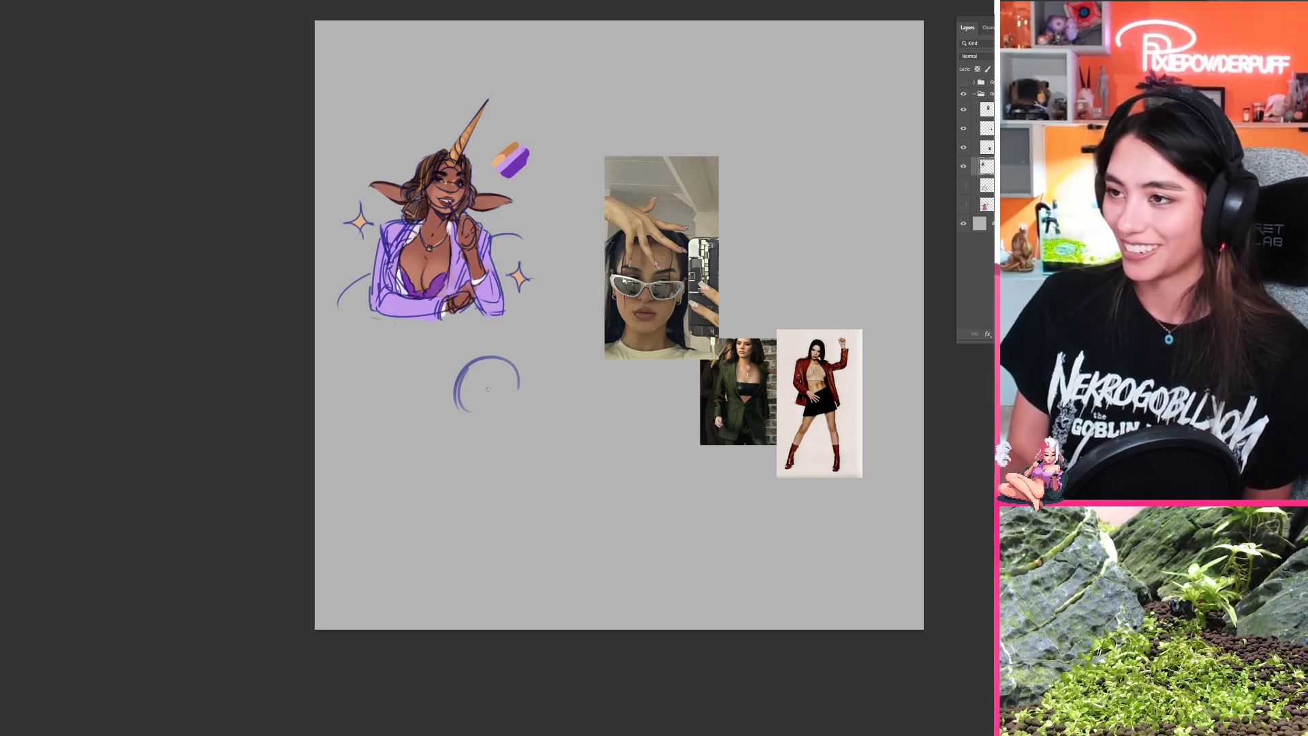
{"action": "key", "text": "ctrl+z"}
{"action": "key", "text": "ctrl+z"}
Step: Sketch a rough head circle with a curved guide line inside its lower right edge, below the shrunken character
{"action": "mouse_move", "coordinate": [503, 349]}
{"action": "left_mouse_down"}
{"action": "mouse_move", "coordinate": [540, 405]}
{"action": "mouse_move", "coordinate": [455, 438]}
{"action": "mouse_move", "coordinate": [501, 418]}
{"action": "mouse_move", "coordinate": [463, 372]}
{"action": "mouse_move", "coordinate": [510, 351]}
{"action": "left_mouse_up"}
{"action": "key", "text": "ctrl+z"}
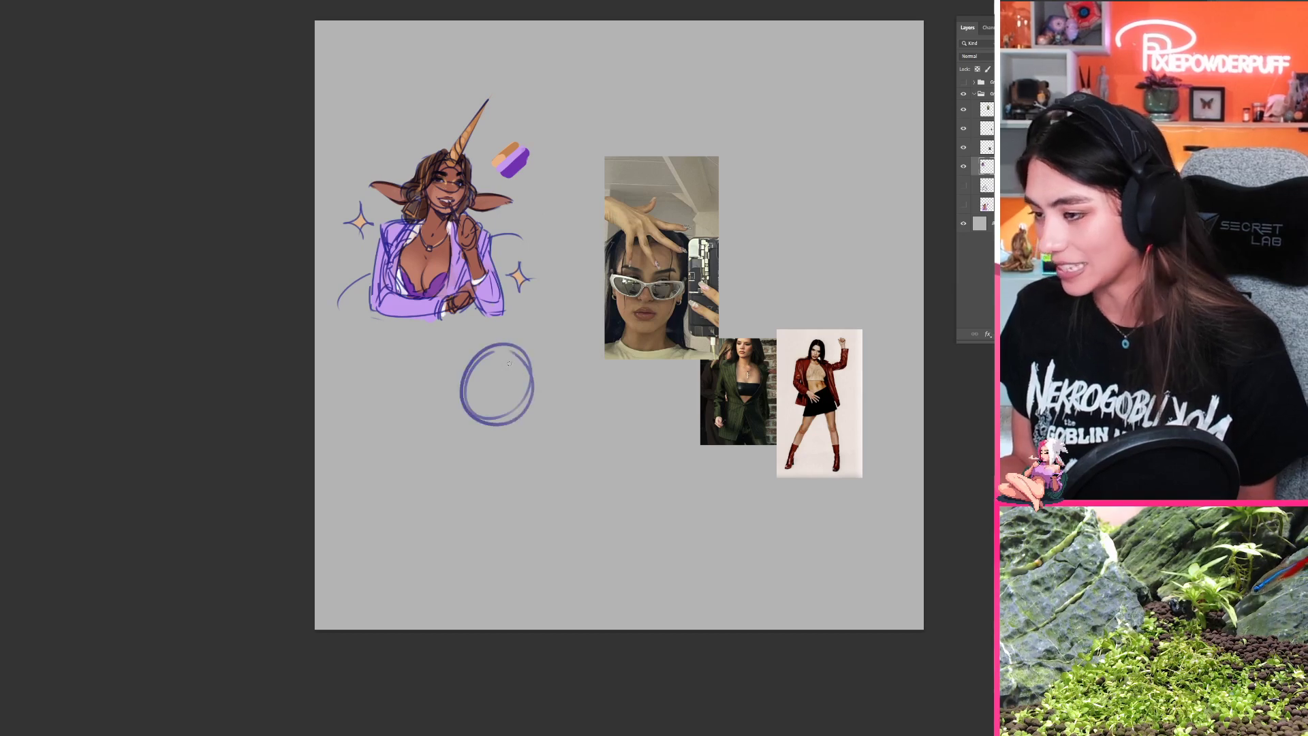
{"action": "mouse_move", "coordinate": [499, 421]}
{"action": "left_mouse_down"}
{"action": "mouse_move", "coordinate": [524, 382]}
{"action": "mouse_move", "coordinate": [526, 412]}
{"action": "left_mouse_up"}
{"action": "key", "text": "ctrl+z"}
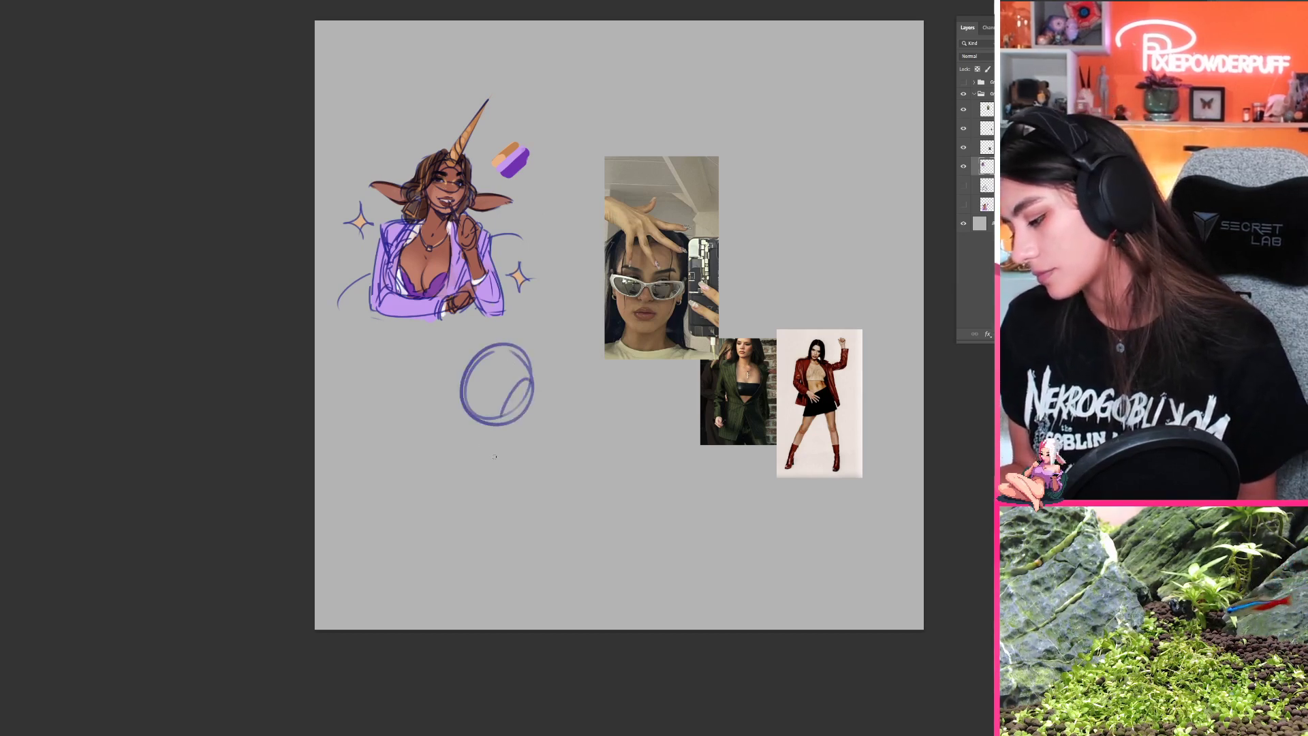
Step: Undo the head circle strokes, then duplicate the original sketch layer and show only the copy
{"action": "key", "text": "ctrl+z"}
{"action": "key", "text": "ctrl+z"}
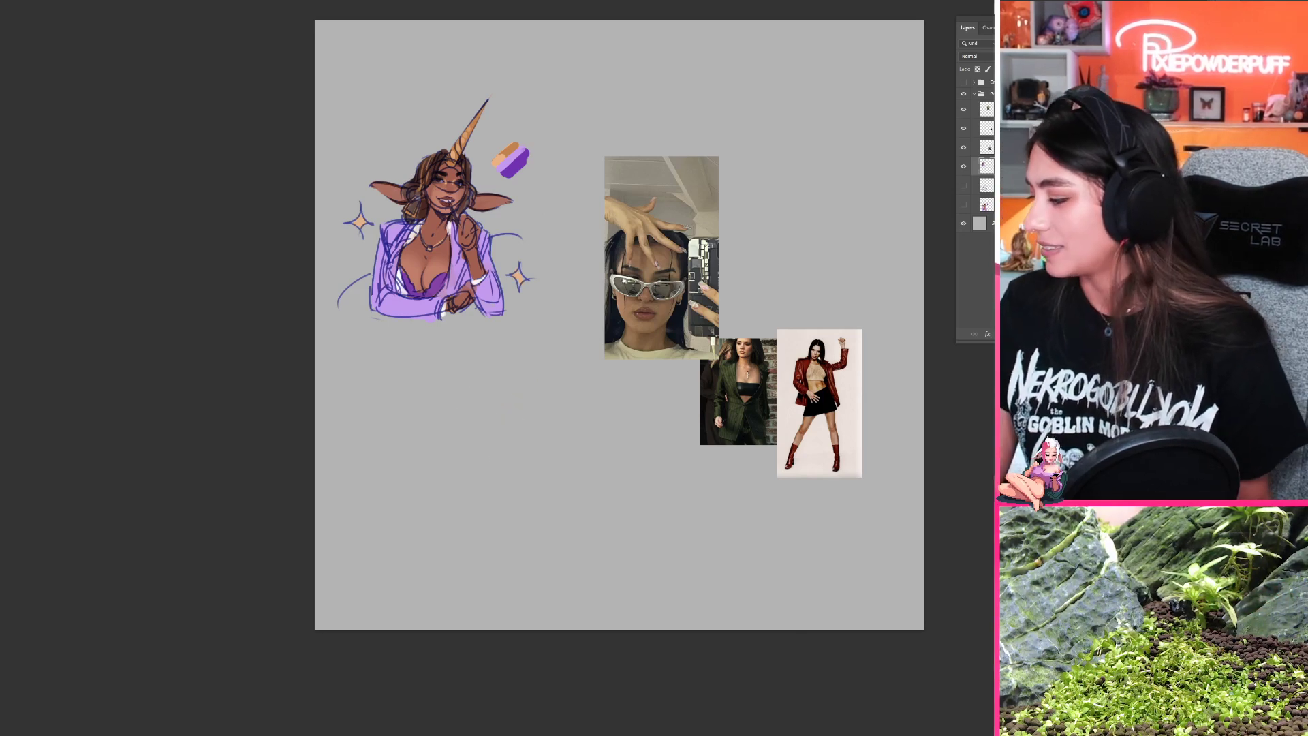
{"action": "left_click", "coordinate": [987, 186]}
{"action": "left_click", "coordinate": [964, 185]}
{"action": "left_click", "coordinate": [1043, 334], "text": "ctrl"}
{"action": "left_click", "coordinate": [965, 222]}
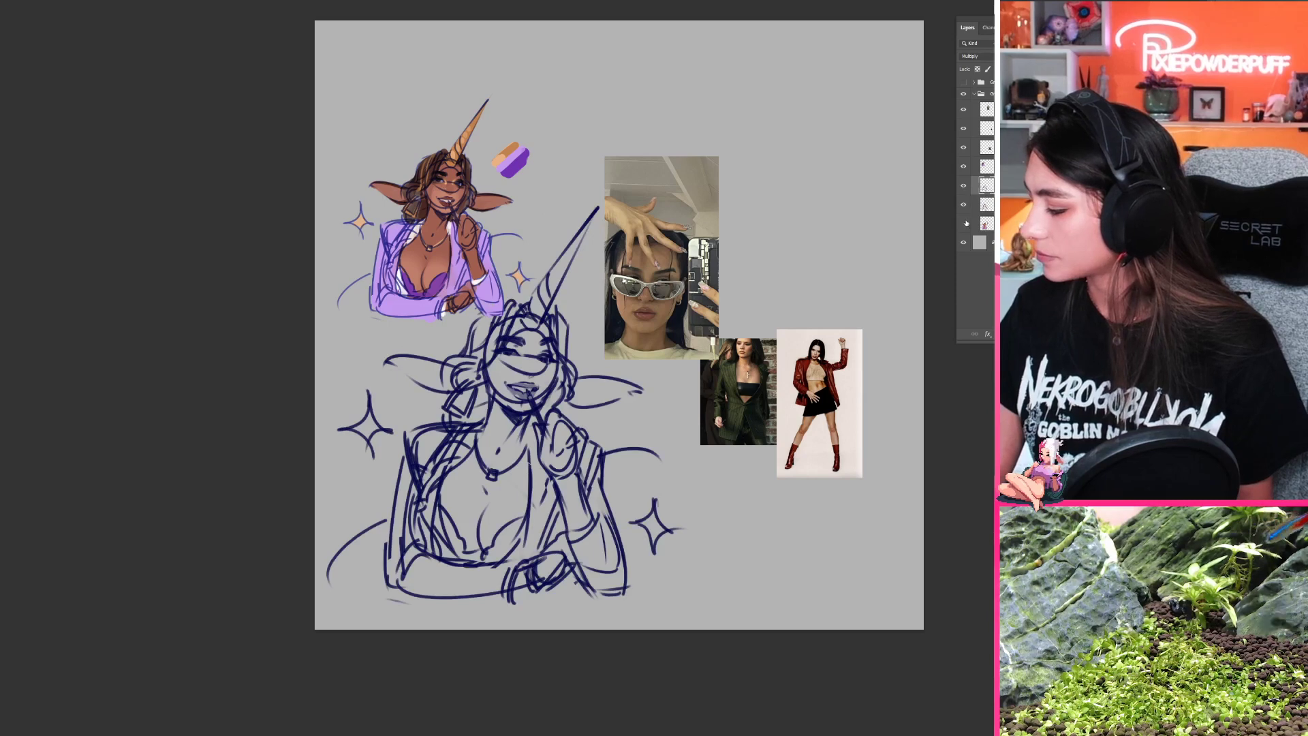
Step: Scale down the duplicated sketch and place it directly below the small coloured character
{"action": "key", "text": "ctrl+t"}
{"action": "mouse_move", "coordinate": [683, 204]}
{"action": "left_mouse_down"}
{"action": "mouse_move", "coordinate": [650, 242]}
{"action": "mouse_move", "coordinate": [585, 393]}
{"action": "left_mouse_up"}
{"action": "mouse_move", "coordinate": [500, 495]}
{"action": "left_mouse_down"}
{"action": "mouse_move", "coordinate": [563, 436]}
{"action": "mouse_move", "coordinate": [548, 458]}
{"action": "left_mouse_up"}
{"action": "key", "text": "Return"}
{"action": "left_click_drag", "start_coordinate": [575, 555], "coordinate": [570, 483]}
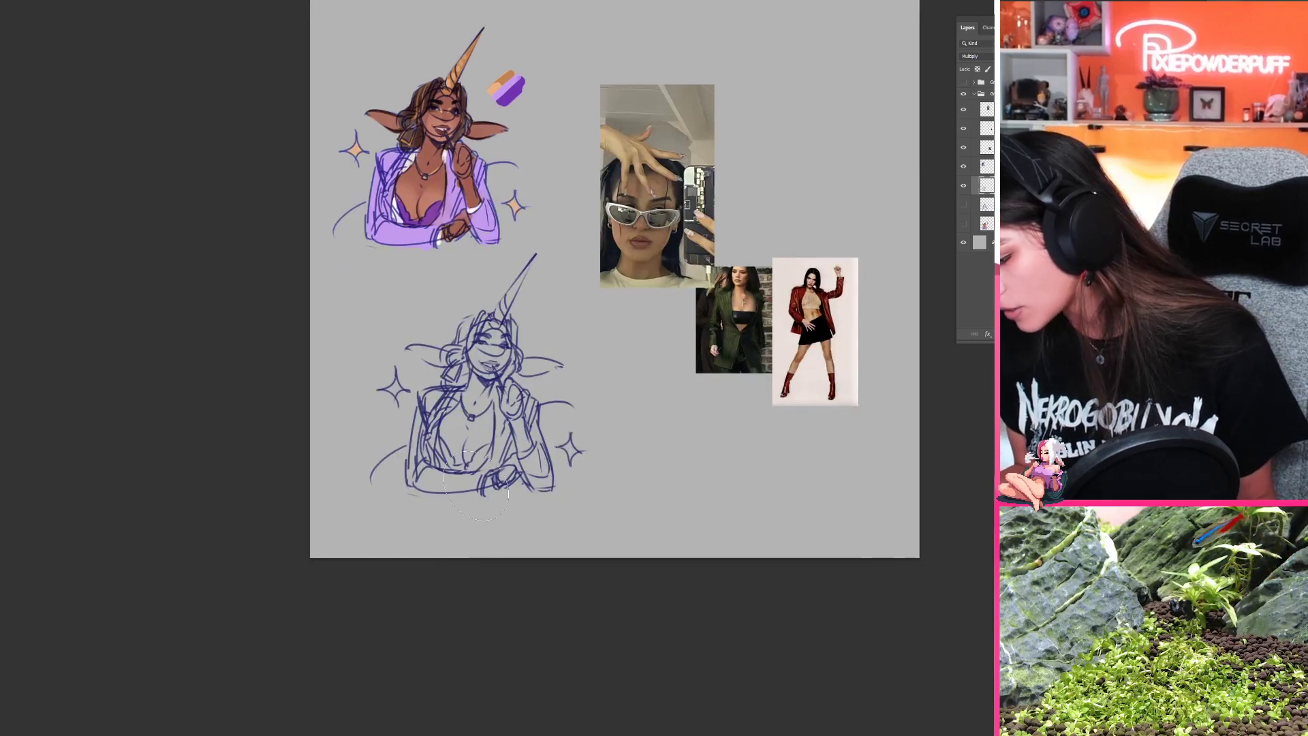
Step: Erase the crossed forearm, far sleeve and bust from the sketch copy, and redraw the bust with a strapless bandeau top
{"action": "mouse_move", "coordinate": [491, 504]}
{"action": "left_mouse_down"}
{"action": "mouse_move", "coordinate": [423, 477]}
{"action": "mouse_move", "coordinate": [408, 457]}
{"action": "mouse_move", "coordinate": [426, 416]}
{"action": "mouse_move", "coordinate": [429, 428]}
{"action": "left_mouse_up"}
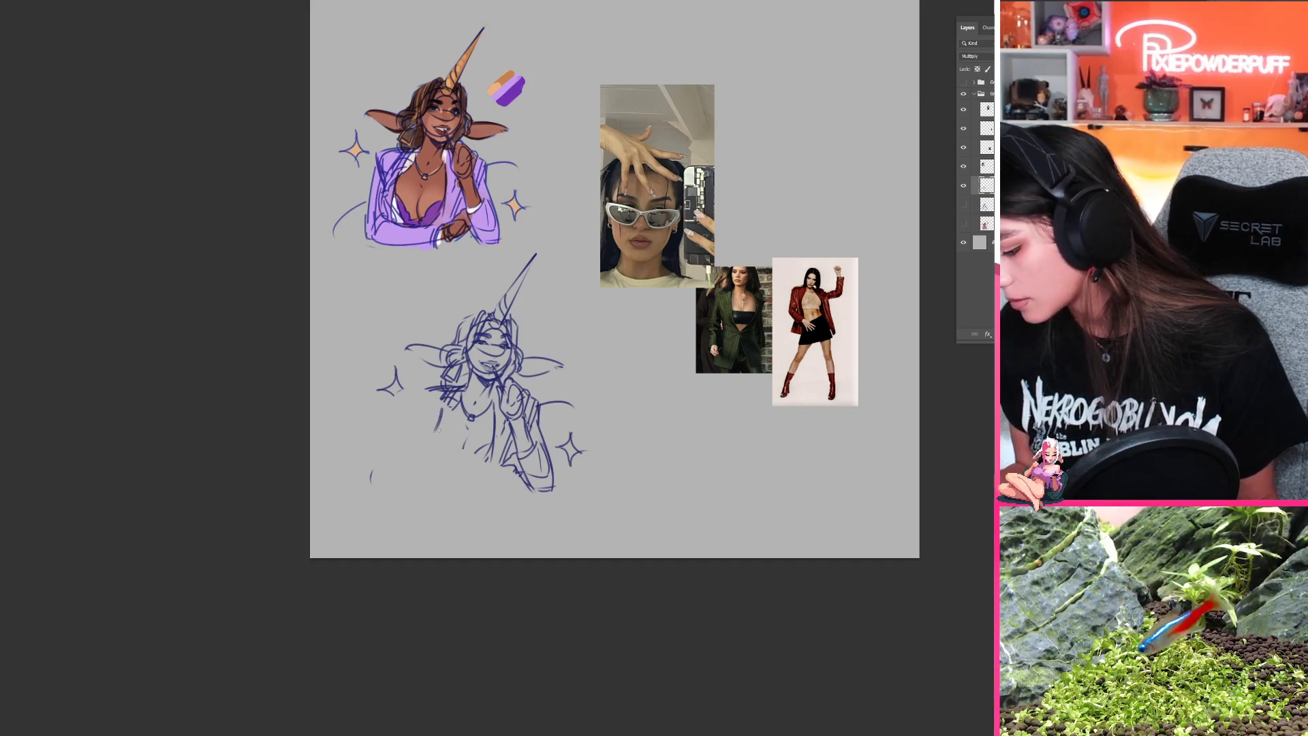
{"action": "mouse_move", "coordinate": [441, 418]}
{"action": "left_mouse_down"}
{"action": "mouse_move", "coordinate": [441, 462]}
{"action": "mouse_move", "coordinate": [428, 443]}
{"action": "mouse_move", "coordinate": [491, 445]}
{"action": "mouse_move", "coordinate": [434, 460]}
{"action": "mouse_move", "coordinate": [484, 473]}
{"action": "mouse_move", "coordinate": [453, 467]}
{"action": "mouse_move", "coordinate": [482, 472]}
{"action": "left_mouse_up"}
{"action": "key", "text": "ctrl+z"}
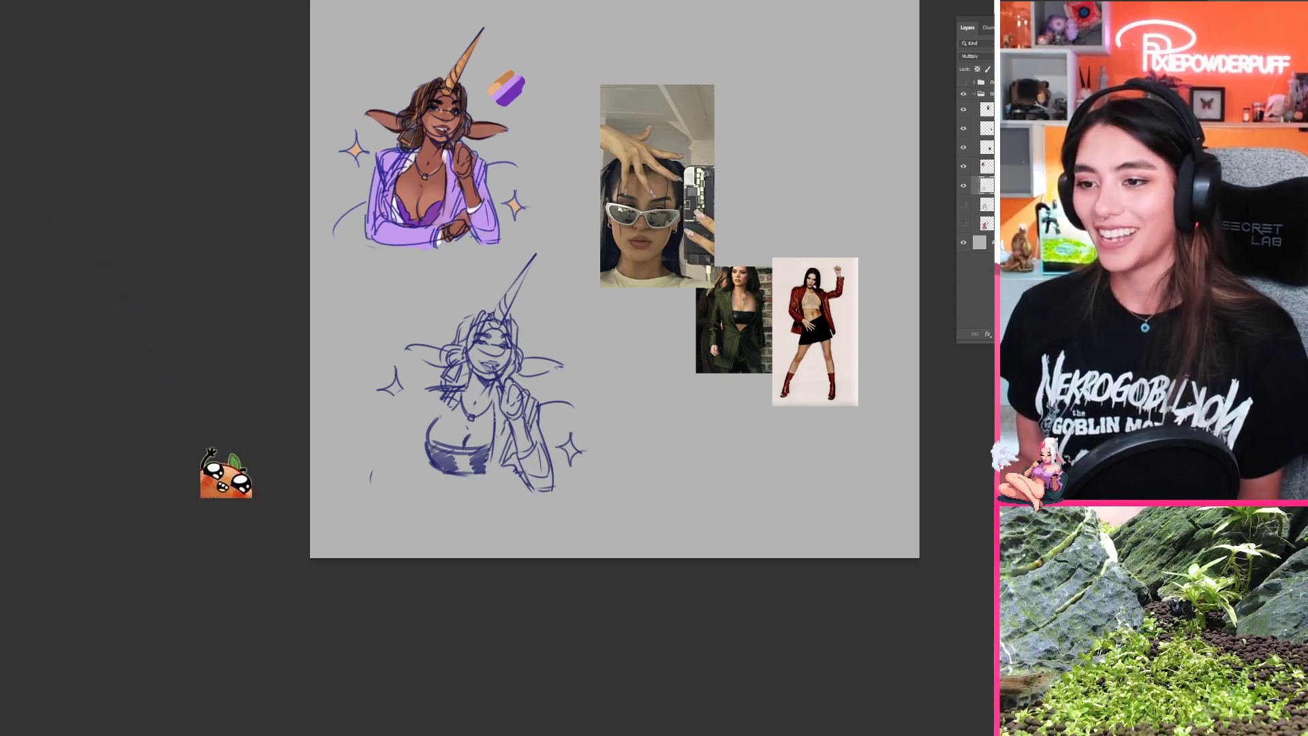
{"action": "scroll", "coordinate": [476, 435], "scroll_direction": "up", "scroll_amount": 2}
{"action": "key", "text": "ctrl+z"}
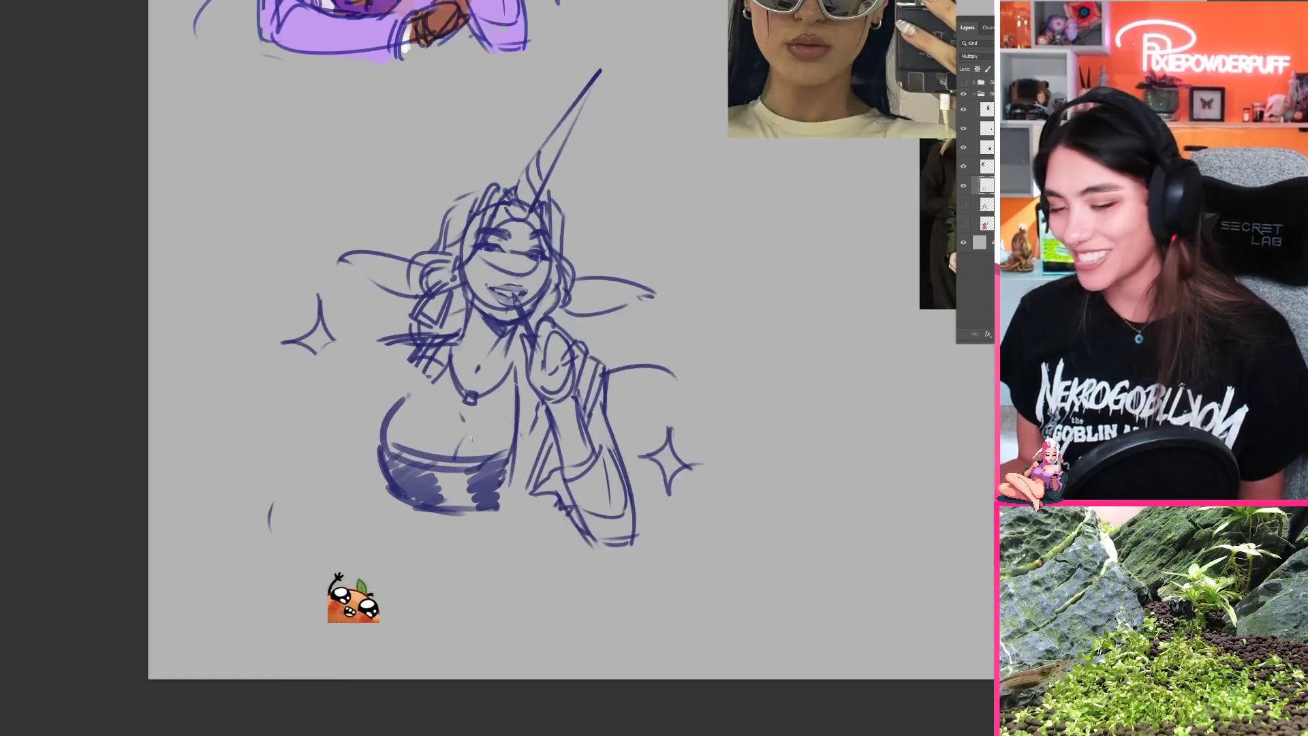
{"action": "key", "text": "ctrl+z"}
{"action": "mouse_move", "coordinate": [458, 442]}
{"action": "left_mouse_down"}
{"action": "mouse_move", "coordinate": [510, 443]}
{"action": "mouse_move", "coordinate": [490, 476]}
{"action": "mouse_move", "coordinate": [442, 496]}
{"action": "mouse_move", "coordinate": [436, 462]}
{"action": "mouse_move", "coordinate": [425, 466]}
{"action": "mouse_move", "coordinate": [431, 432]}
{"action": "left_mouse_up"}
{"action": "key", "text": "b"}
{"action": "key", "text": "ctrl+z"}
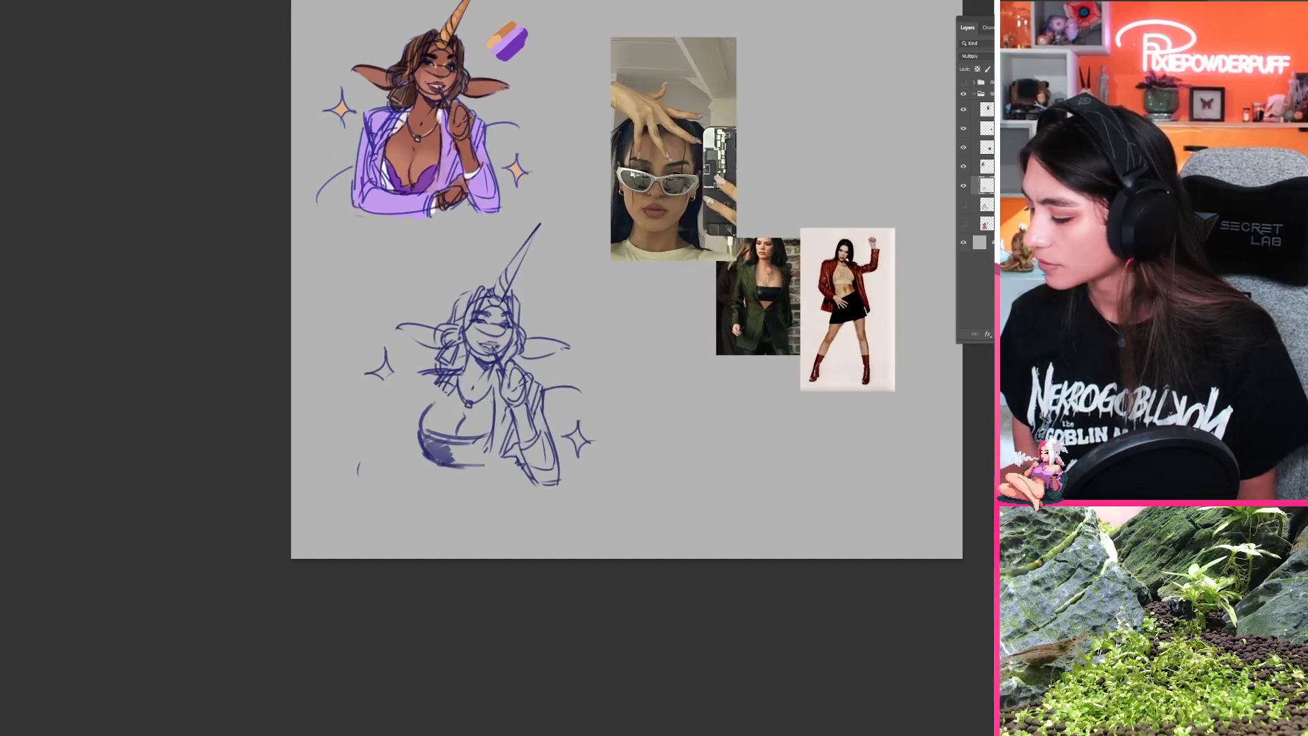
Step: Erase the muzzle lines on the lower sketch's face and redraw the nose, eyes and mouth
{"action": "left_click_drag", "start_coordinate": [492, 348], "coordinate": [523, 349]}
{"action": "key", "text": "e"}
{"action": "left_click_drag", "start_coordinate": [465, 312], "coordinate": [515, 318]}
{"action": "key", "text": "ctrl+z"}
{"action": "left_click_drag", "start_coordinate": [479, 272], "coordinate": [486, 279]}
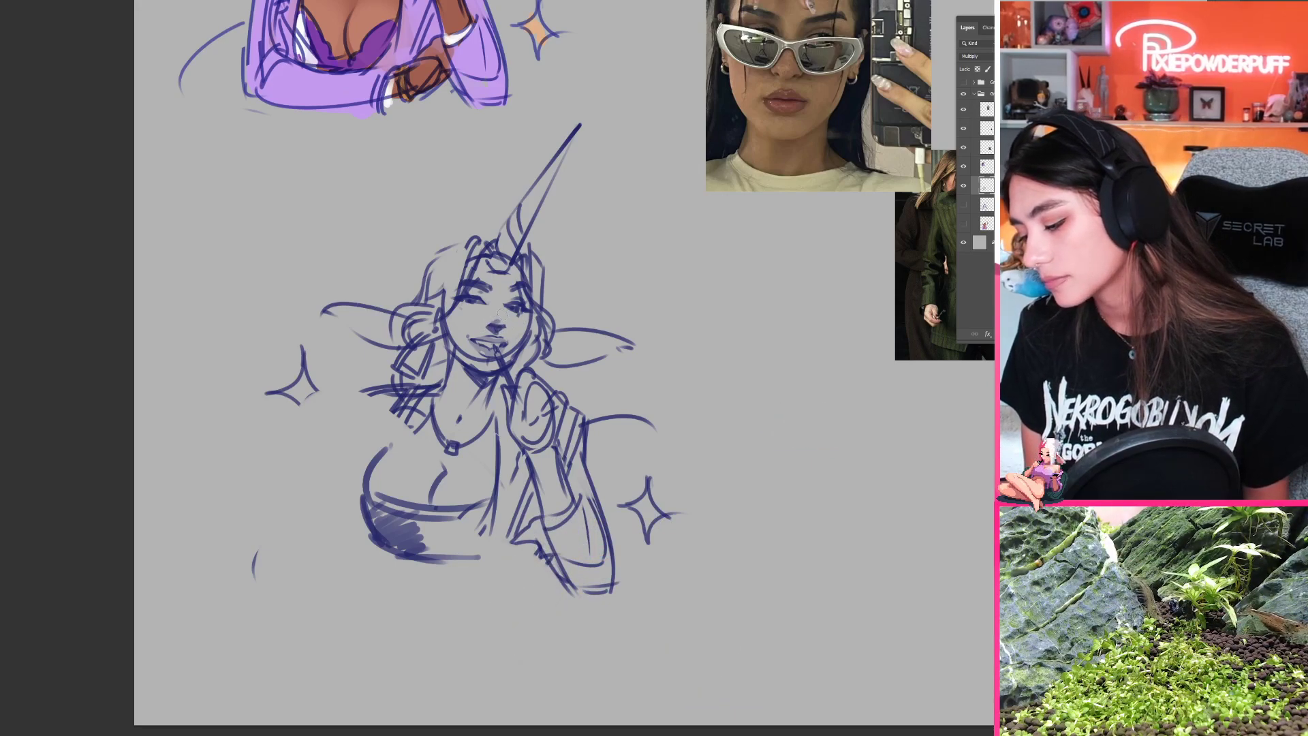
{"action": "mouse_move", "coordinate": [488, 376]}
{"action": "left_mouse_down"}
{"action": "mouse_move", "coordinate": [447, 556]}
{"action": "mouse_move", "coordinate": [452, 462]}
{"action": "mouse_move", "coordinate": [475, 485]}
{"action": "mouse_move", "coordinate": [461, 546]}
{"action": "mouse_move", "coordinate": [472, 398]}
{"action": "left_mouse_up"}
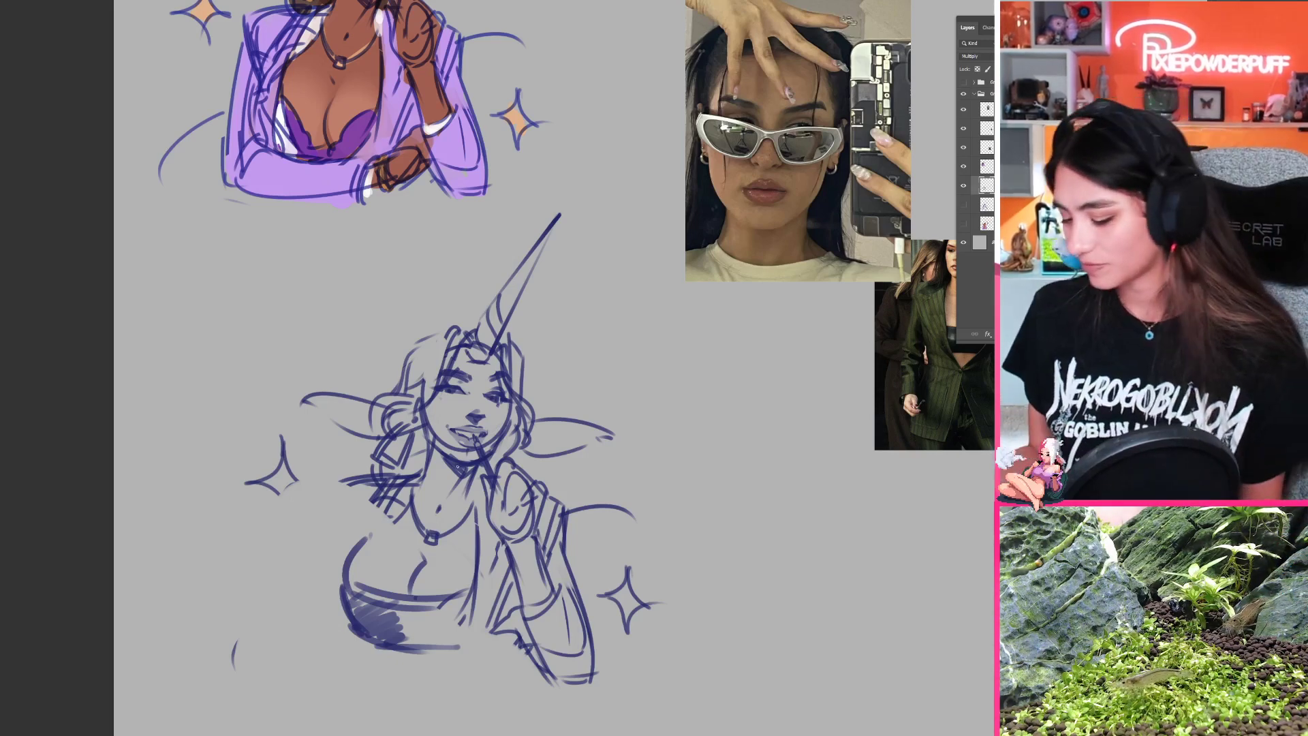
{"action": "left_click_drag", "start_coordinate": [659, 513], "coordinate": [511, 424]}
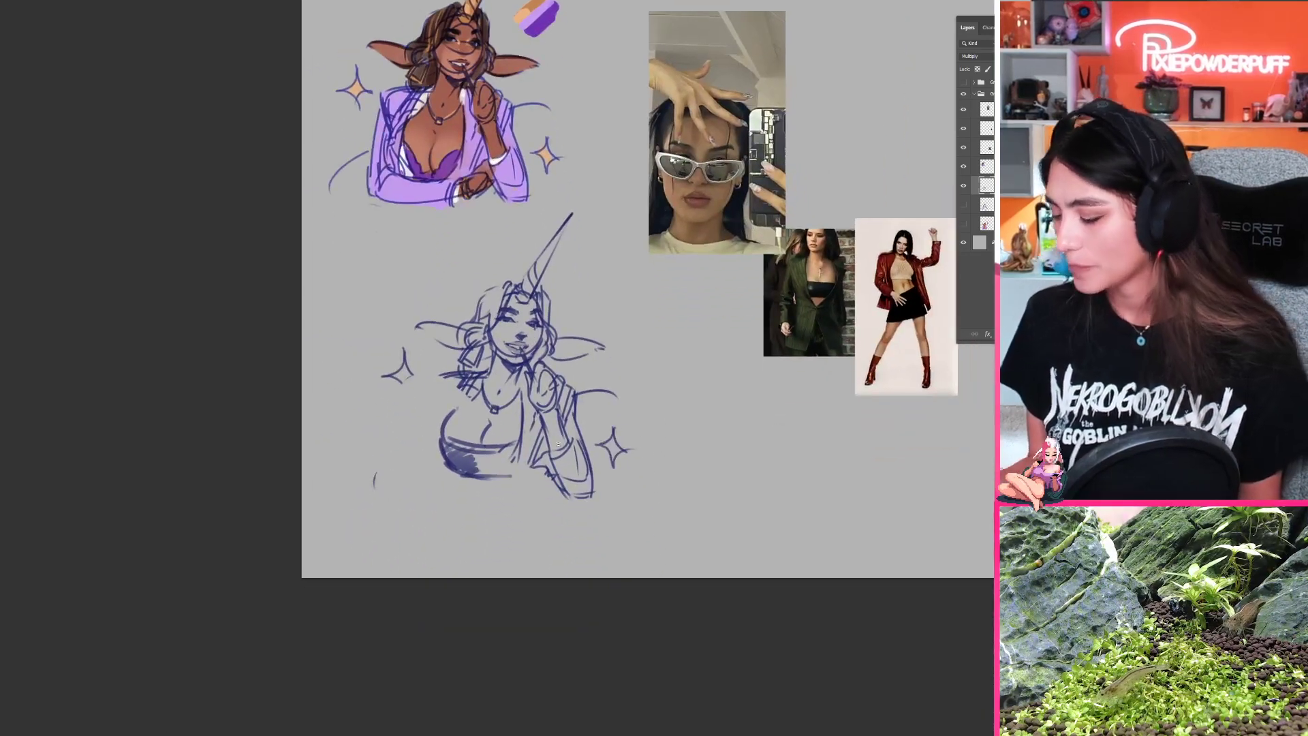
Step: Try a pointed blazer closure below the bandeau, then erase it together with the bust, top and inner lapel lines
{"action": "mouse_move", "coordinate": [458, 475]}
{"action": "left_mouse_down"}
{"action": "mouse_move", "coordinate": [482, 509]}
{"action": "mouse_move", "coordinate": [514, 465]}
{"action": "mouse_move", "coordinate": [504, 480]}
{"action": "left_mouse_up"}
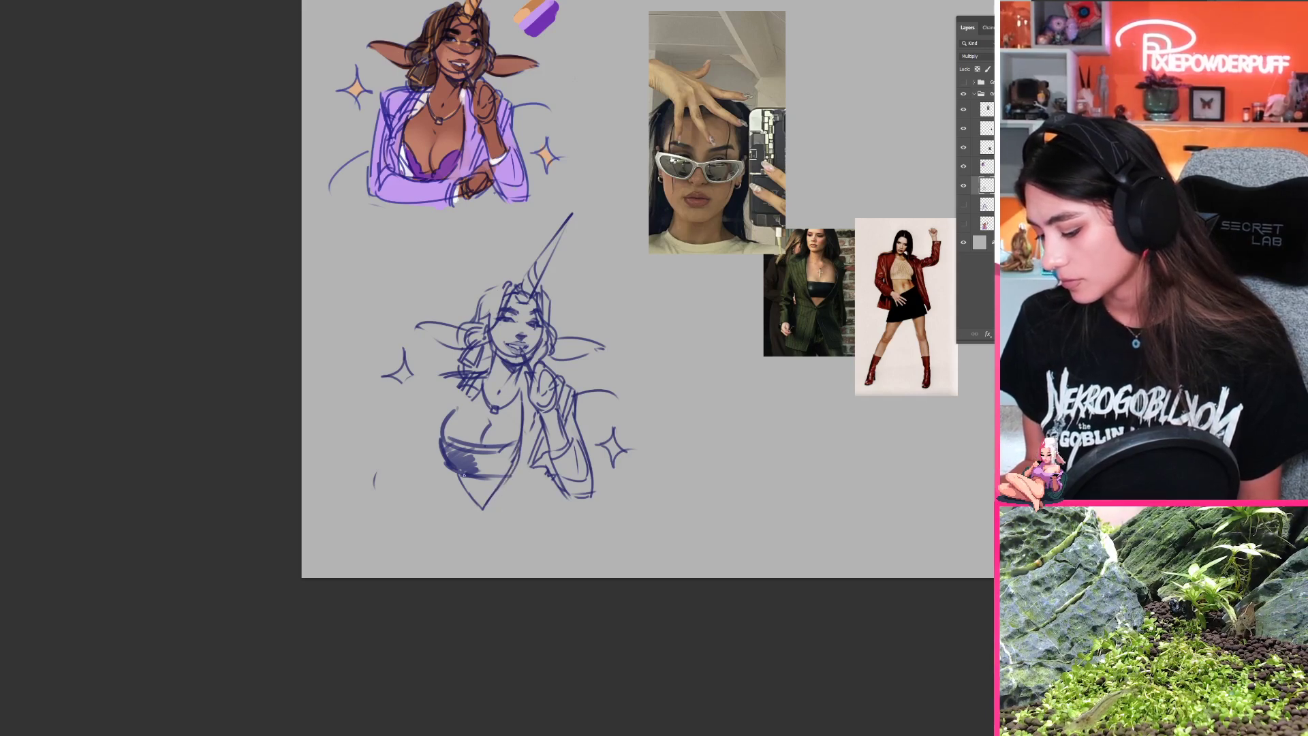
{"action": "mouse_move", "coordinate": [443, 415]}
{"action": "left_mouse_down"}
{"action": "mouse_move", "coordinate": [509, 467]}
{"action": "mouse_move", "coordinate": [516, 442]}
{"action": "mouse_move", "coordinate": [485, 457]}
{"action": "mouse_move", "coordinate": [442, 442]}
{"action": "mouse_move", "coordinate": [502, 479]}
{"action": "mouse_move", "coordinate": [468, 528]}
{"action": "mouse_move", "coordinate": [441, 431]}
{"action": "mouse_move", "coordinate": [491, 448]}
{"action": "mouse_move", "coordinate": [473, 452]}
{"action": "mouse_move", "coordinate": [515, 504]}
{"action": "mouse_move", "coordinate": [461, 406]}
{"action": "left_mouse_up"}
{"action": "key", "text": "ctrl+z"}
{"action": "key", "text": "e"}
{"action": "left_click_drag", "start_coordinate": [519, 470], "coordinate": [528, 429]}
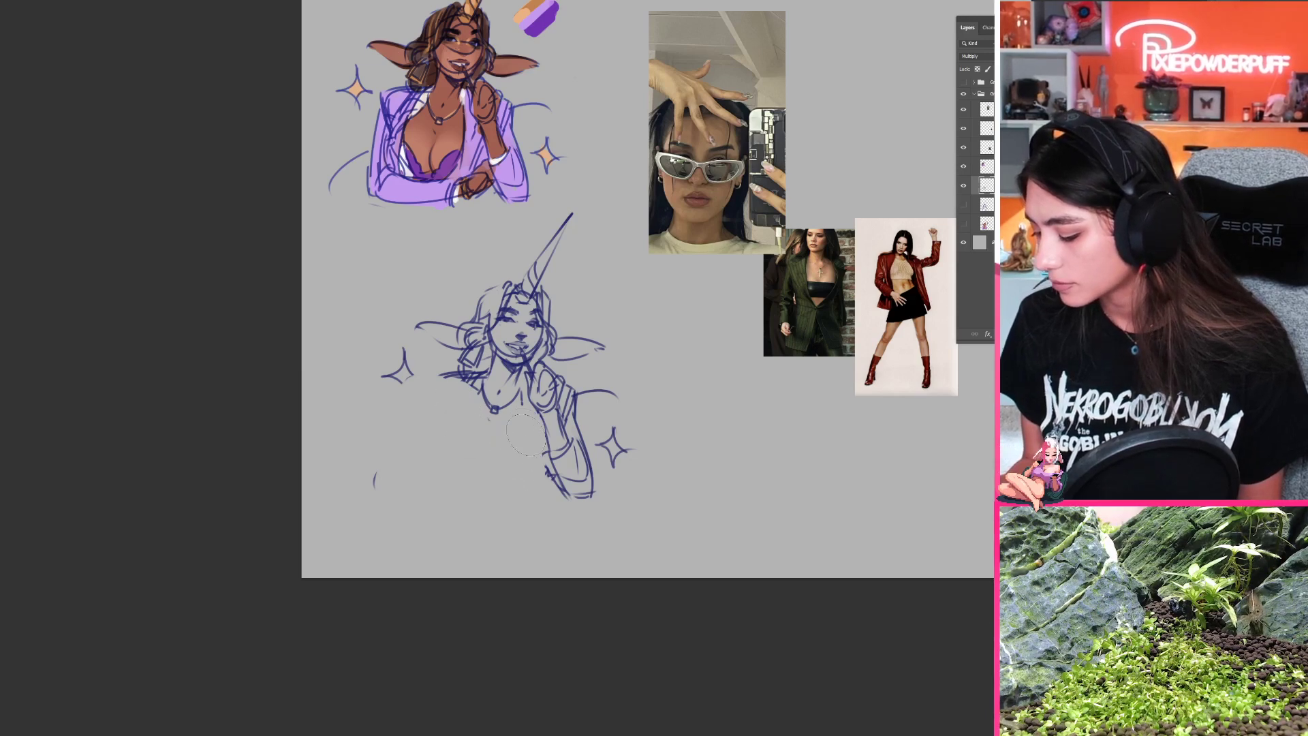
Step: Try a large curved chest outline, then erase it along with the necklace
{"action": "mouse_move", "coordinate": [437, 417]}
{"action": "left_mouse_down"}
{"action": "mouse_move", "coordinate": [476, 400]}
{"action": "mouse_move", "coordinate": [482, 379]}
{"action": "mouse_move", "coordinate": [521, 381]}
{"action": "left_mouse_up"}
{"action": "key", "text": "ctrl+z"}
{"action": "mouse_move", "coordinate": [451, 408]}
{"action": "left_mouse_down"}
{"action": "mouse_move", "coordinate": [440, 467]}
{"action": "mouse_move", "coordinate": [459, 487]}
{"action": "left_mouse_up"}
{"action": "left_click_drag", "start_coordinate": [444, 440], "coordinate": [451, 479]}
{"action": "key", "text": "ctrl+z"}
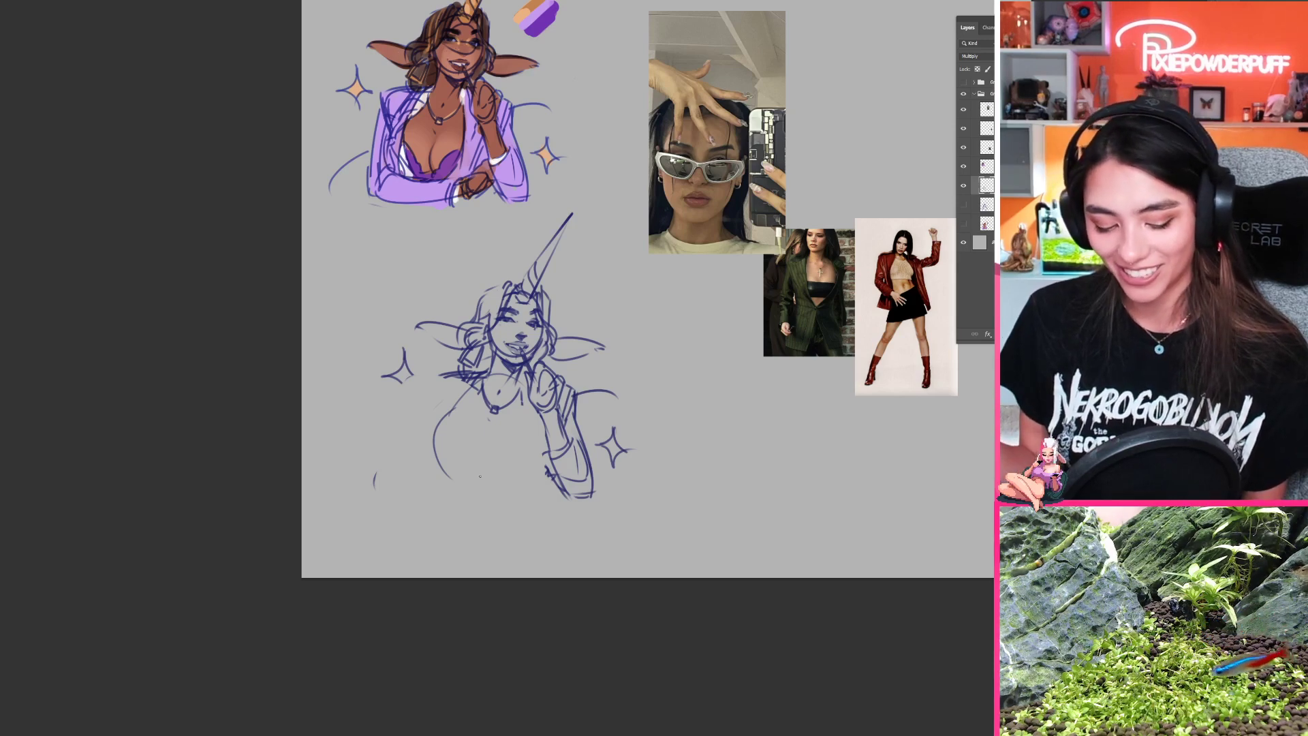
{"action": "mouse_move", "coordinate": [470, 392]}
{"action": "left_mouse_down"}
{"action": "mouse_move", "coordinate": [443, 417]}
{"action": "mouse_move", "coordinate": [498, 445]}
{"action": "mouse_move", "coordinate": [497, 414]}
{"action": "mouse_move", "coordinate": [373, 531]}
{"action": "left_mouse_up"}
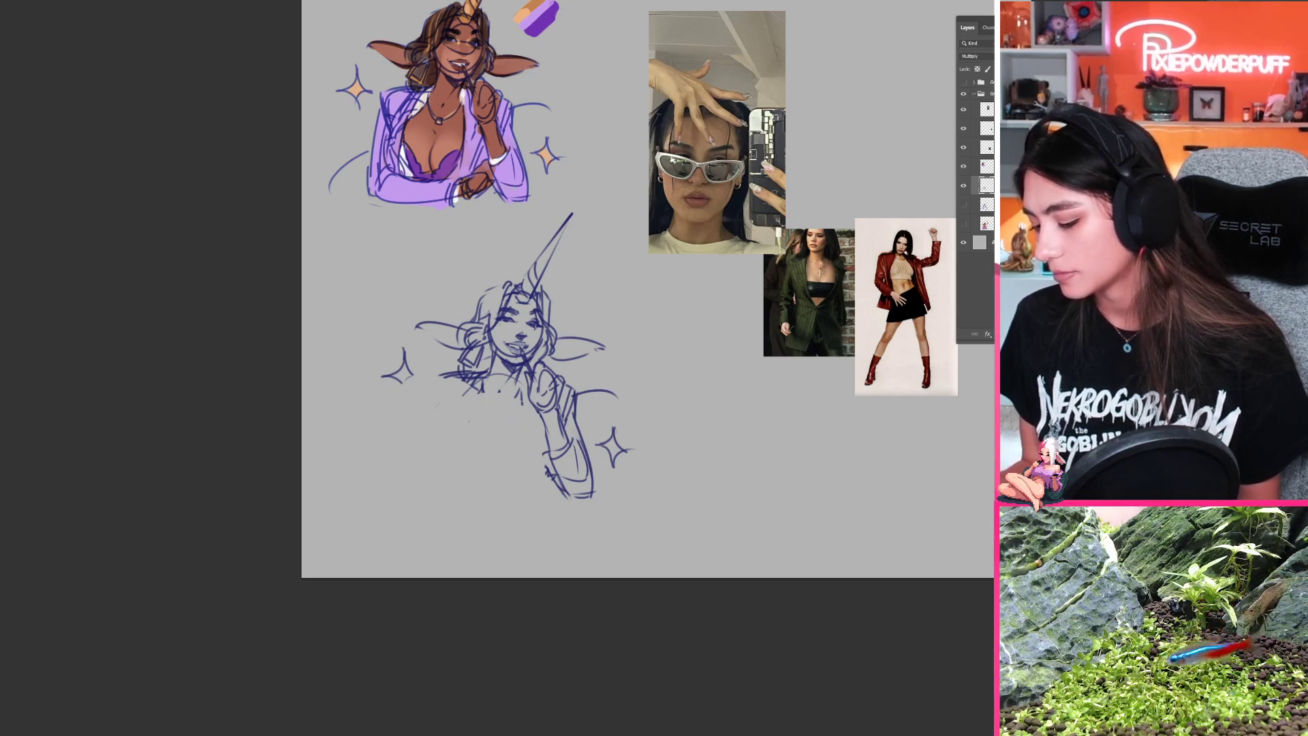
Step: Sketch a large rounded chest outline from the neck down to beside the raised arm
{"action": "mouse_move", "coordinate": [480, 380]}
{"action": "left_mouse_down"}
{"action": "mouse_move", "coordinate": [446, 463]}
{"action": "mouse_move", "coordinate": [487, 490]}
{"action": "mouse_move", "coordinate": [516, 489]}
{"action": "left_mouse_up"}
{"action": "mouse_move", "coordinate": [542, 430]}
{"action": "left_mouse_down"}
{"action": "mouse_move", "coordinate": [513, 484]}
{"action": "mouse_move", "coordinate": [441, 444]}
{"action": "mouse_move", "coordinate": [519, 487]}
{"action": "left_mouse_up"}
{"action": "left_click_drag", "start_coordinate": [442, 455], "coordinate": [484, 488]}
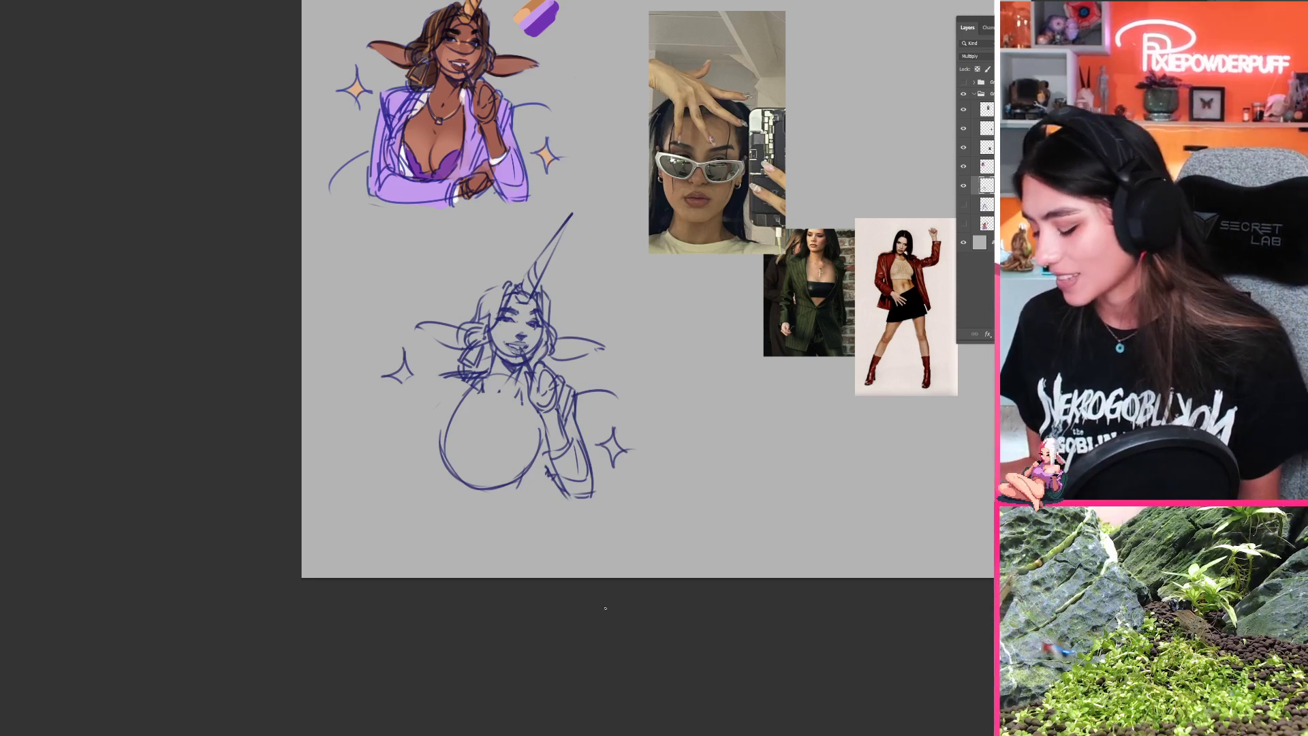
{"action": "left_click_drag", "start_coordinate": [504, 468], "coordinate": [511, 409]}
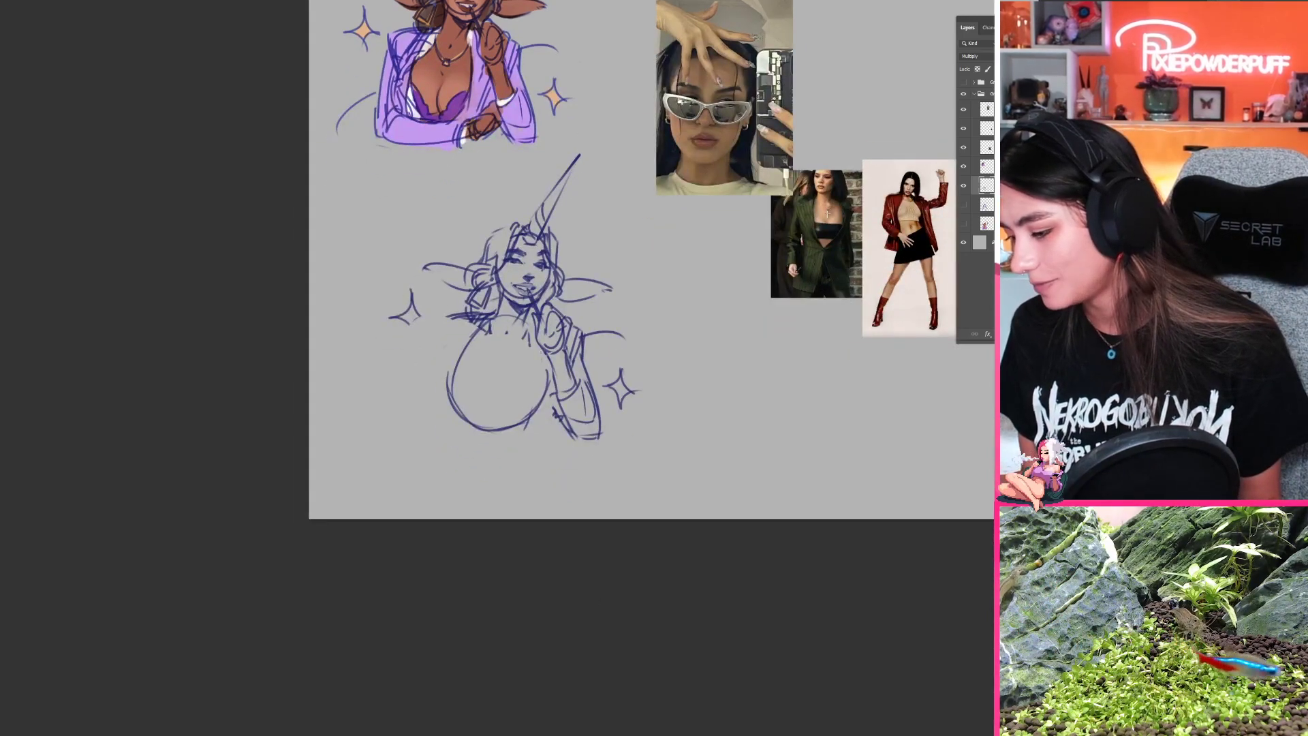
Step: Add an upper bust curve inside the chest outline, a bandeau edge across it and a hatched, pointed lower end
{"action": "left_click_drag", "start_coordinate": [542, 352], "coordinate": [528, 415]}
{"action": "mouse_move", "coordinate": [452, 387]}
{"action": "left_mouse_down"}
{"action": "mouse_move", "coordinate": [483, 343]}
{"action": "mouse_move", "coordinate": [517, 410]}
{"action": "mouse_move", "coordinate": [451, 380]}
{"action": "mouse_move", "coordinate": [477, 338]}
{"action": "mouse_move", "coordinate": [452, 415]}
{"action": "mouse_move", "coordinate": [471, 359]}
{"action": "mouse_move", "coordinate": [457, 359]}
{"action": "mouse_move", "coordinate": [459, 408]}
{"action": "mouse_move", "coordinate": [455, 362]}
{"action": "mouse_move", "coordinate": [472, 398]}
{"action": "mouse_move", "coordinate": [462, 390]}
{"action": "mouse_move", "coordinate": [519, 394]}
{"action": "mouse_move", "coordinate": [451, 385]}
{"action": "mouse_move", "coordinate": [541, 390]}
{"action": "left_mouse_up"}
{"action": "key", "text": "ctrl+z"}
{"action": "key", "text": "ctrl+z"}
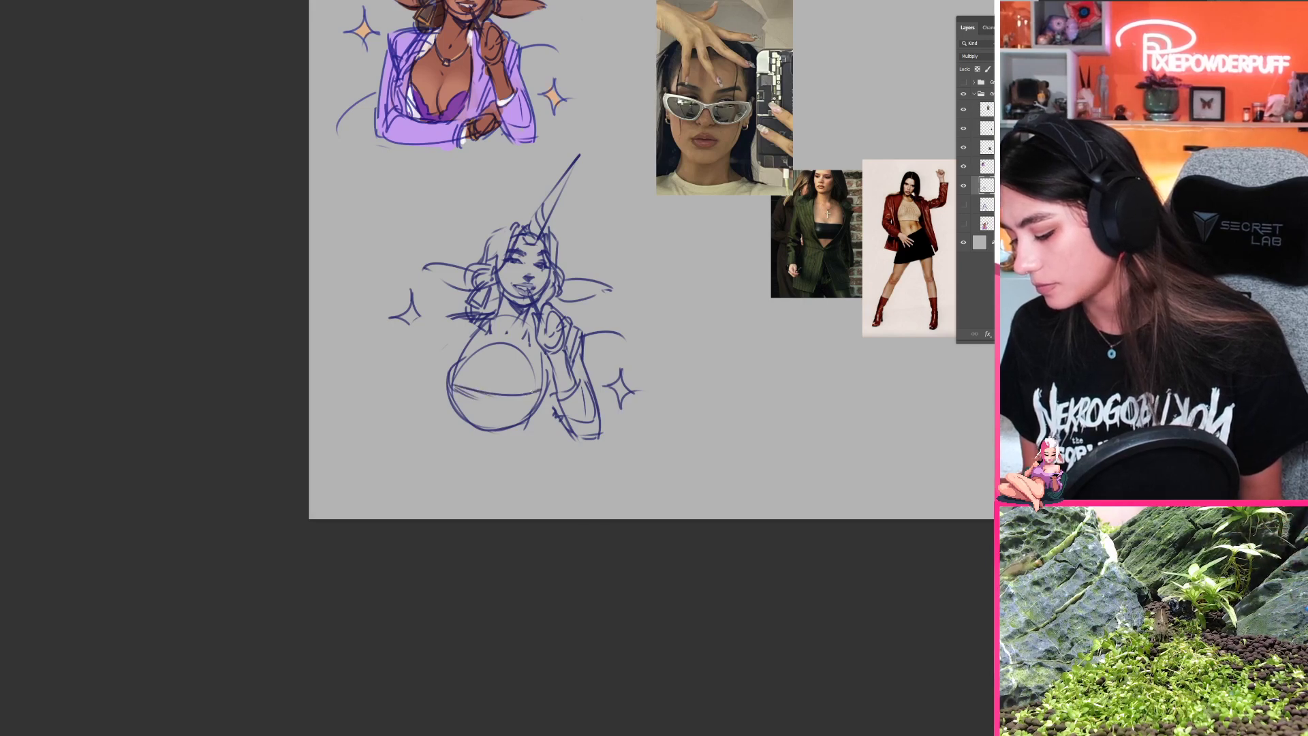
{"action": "mouse_move", "coordinate": [453, 388]}
{"action": "left_mouse_down"}
{"action": "mouse_move", "coordinate": [536, 400]}
{"action": "mouse_move", "coordinate": [451, 405]}
{"action": "left_mouse_up"}
{"action": "left_click_drag", "start_coordinate": [485, 396], "coordinate": [456, 414]}
{"action": "mouse_move", "coordinate": [513, 397]}
{"action": "left_mouse_down"}
{"action": "mouse_move", "coordinate": [464, 415]}
{"action": "mouse_move", "coordinate": [493, 423]}
{"action": "mouse_move", "coordinate": [475, 441]}
{"action": "left_mouse_up"}
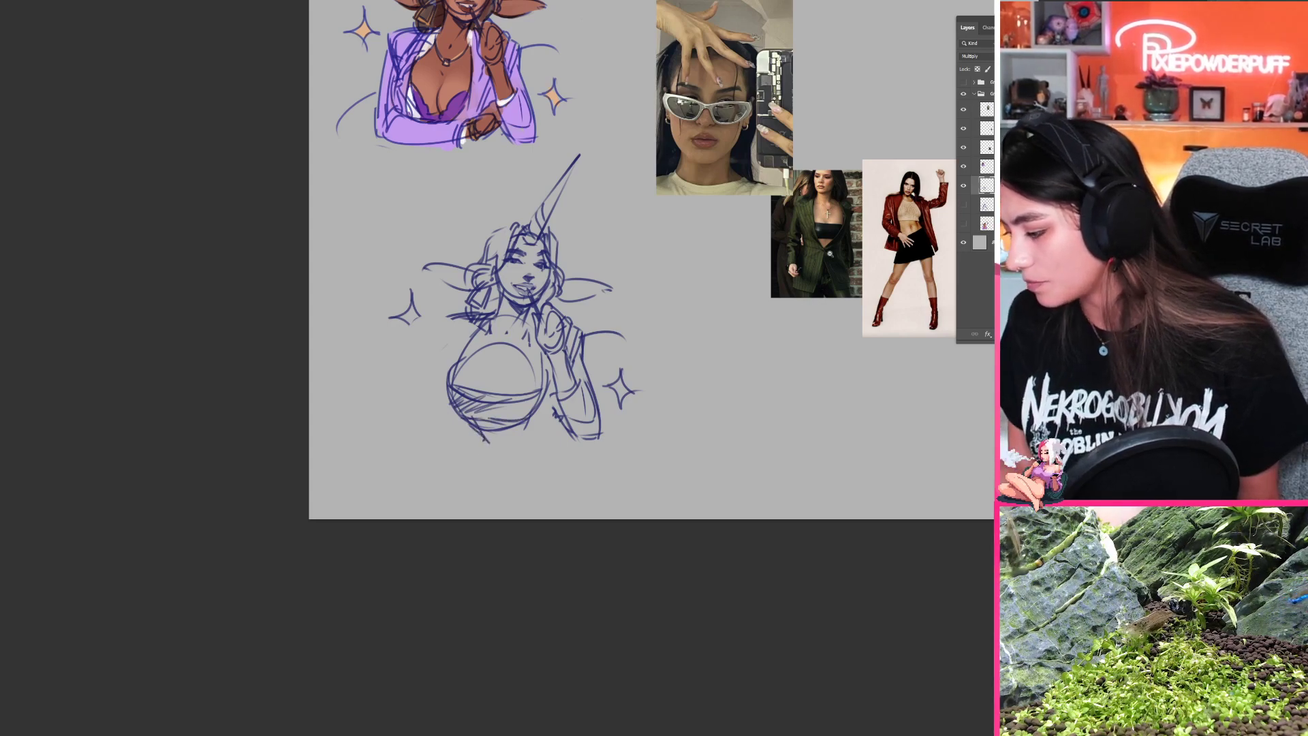
Step: Study the bandeau and blazer closure in the green suit photo, then sketch the cleavage line above the bandeau
{"action": "left_click_drag", "start_coordinate": [843, 240], "coordinate": [910, 239]}
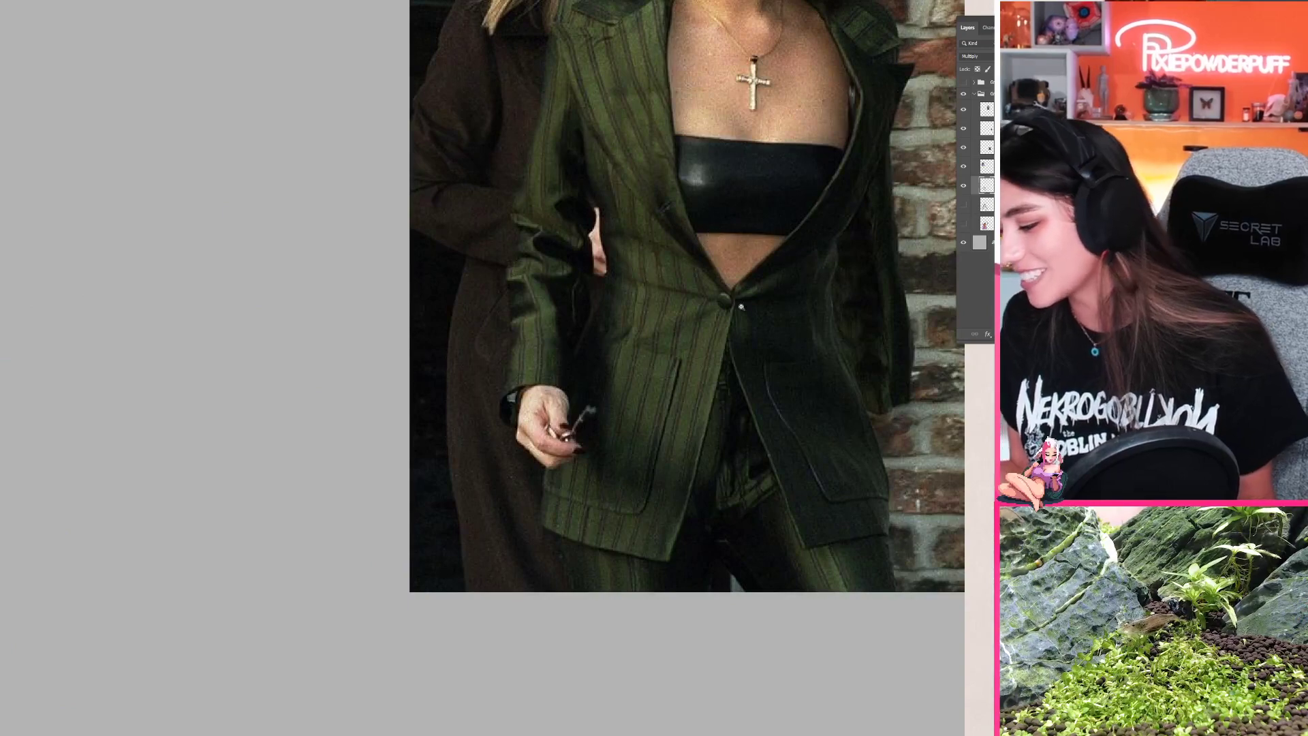
{"action": "left_click_drag", "start_coordinate": [740, 308], "coordinate": [657, 320]}
{"action": "left_click_drag", "start_coordinate": [657, 403], "coordinate": [707, 378]}
{"action": "left_click_drag", "start_coordinate": [622, 349], "coordinate": [654, 349]}
{"action": "mouse_move", "coordinate": [601, 414]}
{"action": "left_mouse_down"}
{"action": "mouse_move", "coordinate": [525, 474]}
{"action": "mouse_move", "coordinate": [510, 462]}
{"action": "left_mouse_up"}
{"action": "left_click_drag", "start_coordinate": [515, 456], "coordinate": [503, 466]}
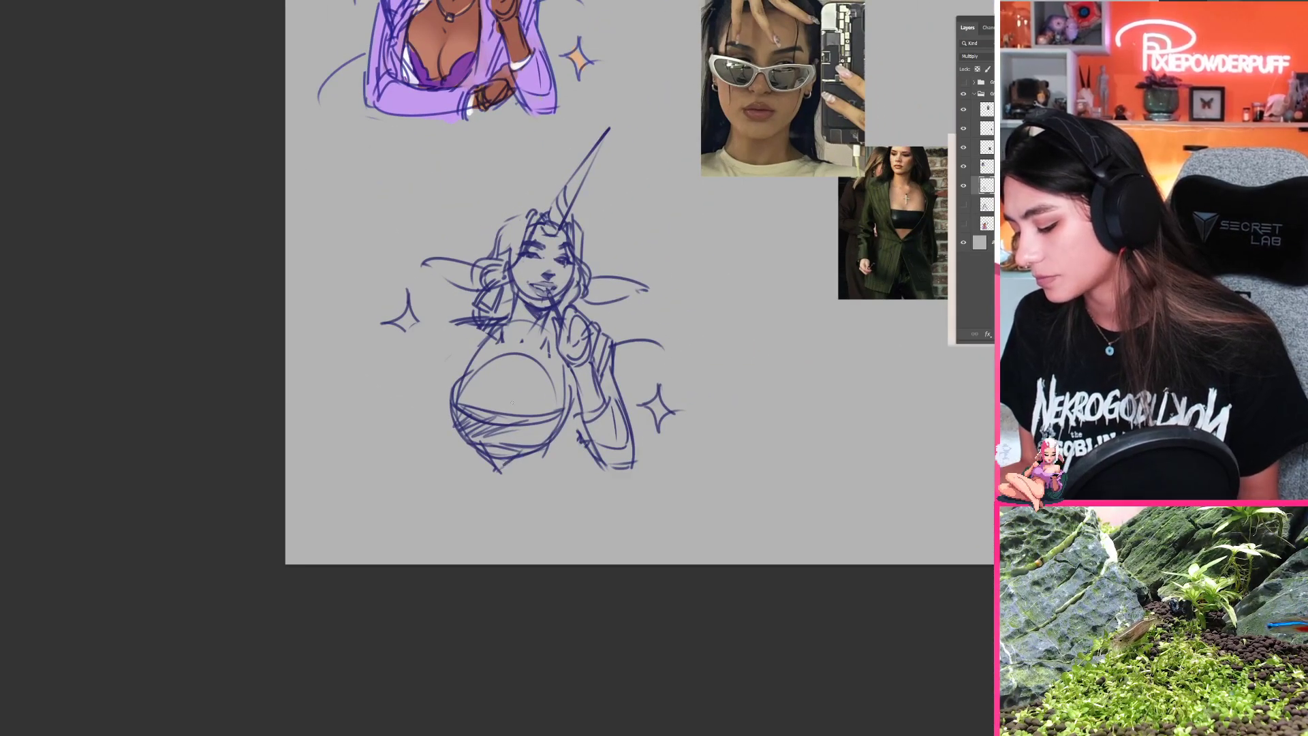
{"action": "mouse_move", "coordinate": [508, 393]}
{"action": "left_mouse_down"}
{"action": "mouse_move", "coordinate": [502, 405]}
{"action": "mouse_move", "coordinate": [529, 441]}
{"action": "mouse_move", "coordinate": [483, 449]}
{"action": "left_mouse_up"}
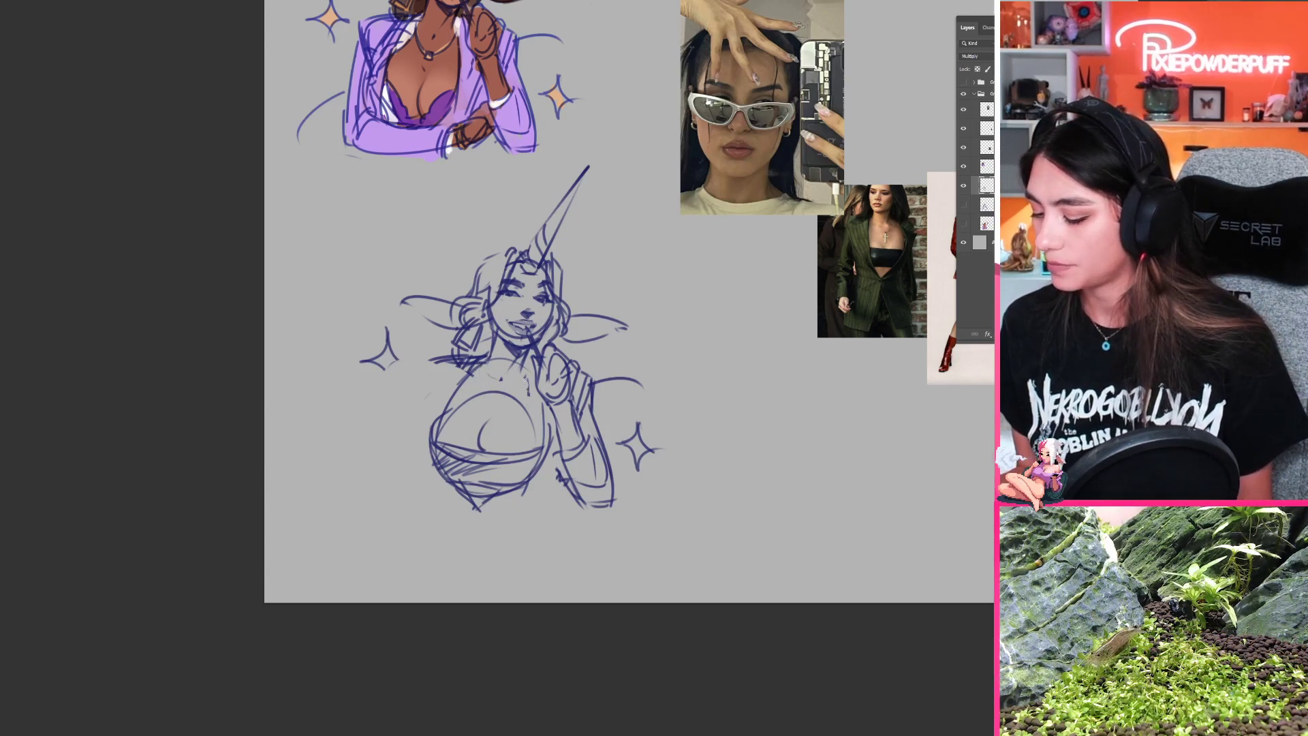
Step: Sketch a short necklace around the base of the neck with an R-shaped pendant, redoing the unwanted strokes
{"action": "mouse_move", "coordinate": [485, 370]}
{"action": "left_mouse_down"}
{"action": "mouse_move", "coordinate": [522, 372]}
{"action": "mouse_move", "coordinate": [477, 404]}
{"action": "mouse_move", "coordinate": [526, 373]}
{"action": "mouse_move", "coordinate": [484, 406]}
{"action": "left_mouse_up"}
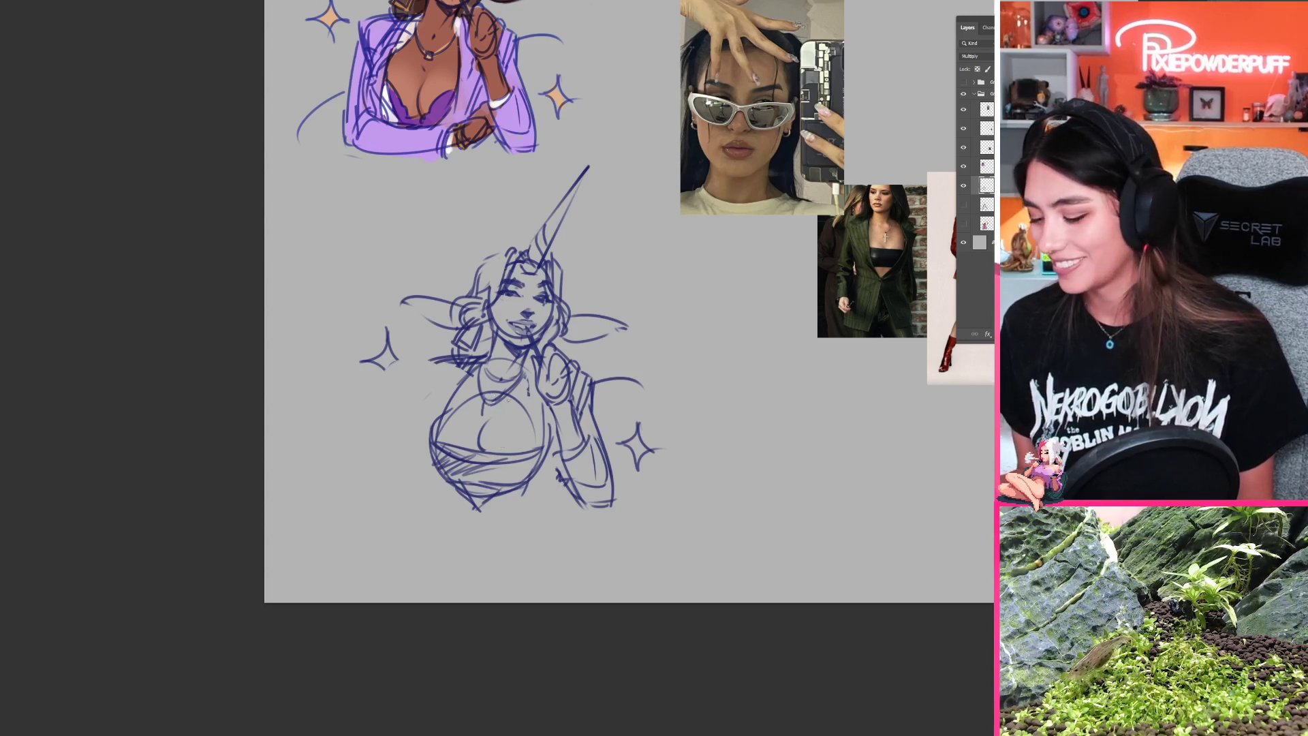
{"action": "key", "text": "ctrl+z"}
{"action": "key", "text": "ctrl+z"}
{"action": "key", "text": "ctrl+z"}
{"action": "key", "text": "ctrl+z"}
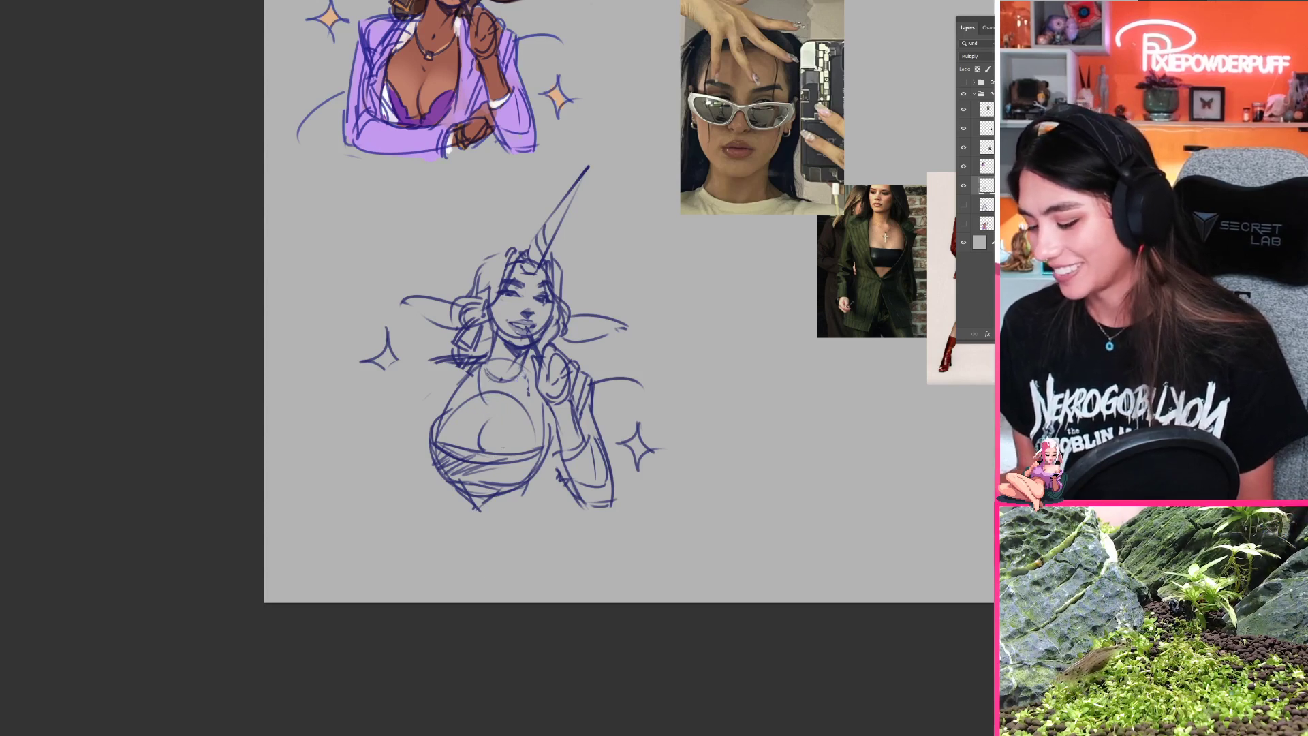
{"action": "left_click_drag", "start_coordinate": [482, 366], "coordinate": [491, 402]}
{"action": "key", "text": "ctrl+z"}
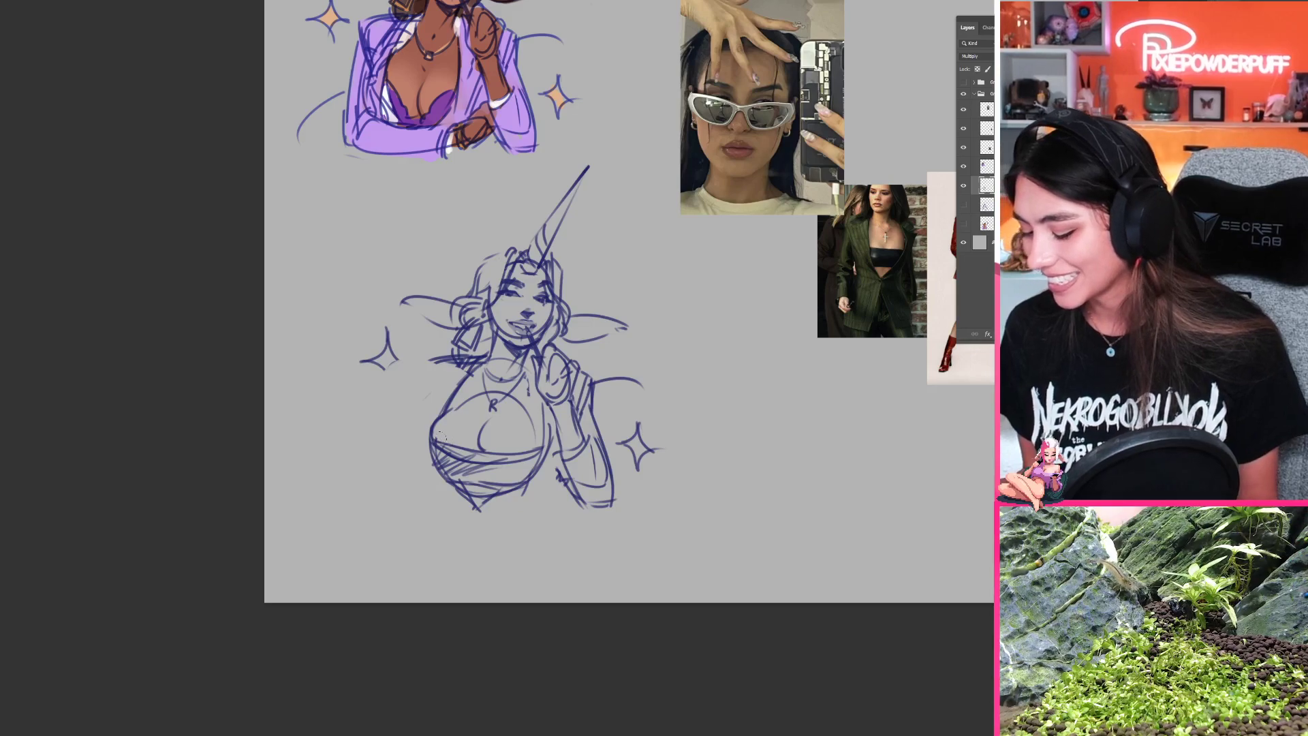
Step: Try shading the bandeau with solid dark patches on the rotated canvas, then undo the shading
{"action": "mouse_move", "coordinate": [435, 488]}
{"action": "left_mouse_down"}
{"action": "mouse_move", "coordinate": [688, 365]}
{"action": "mouse_move", "coordinate": [585, 245]}
{"action": "mouse_move", "coordinate": [564, 245]}
{"action": "left_mouse_up"}
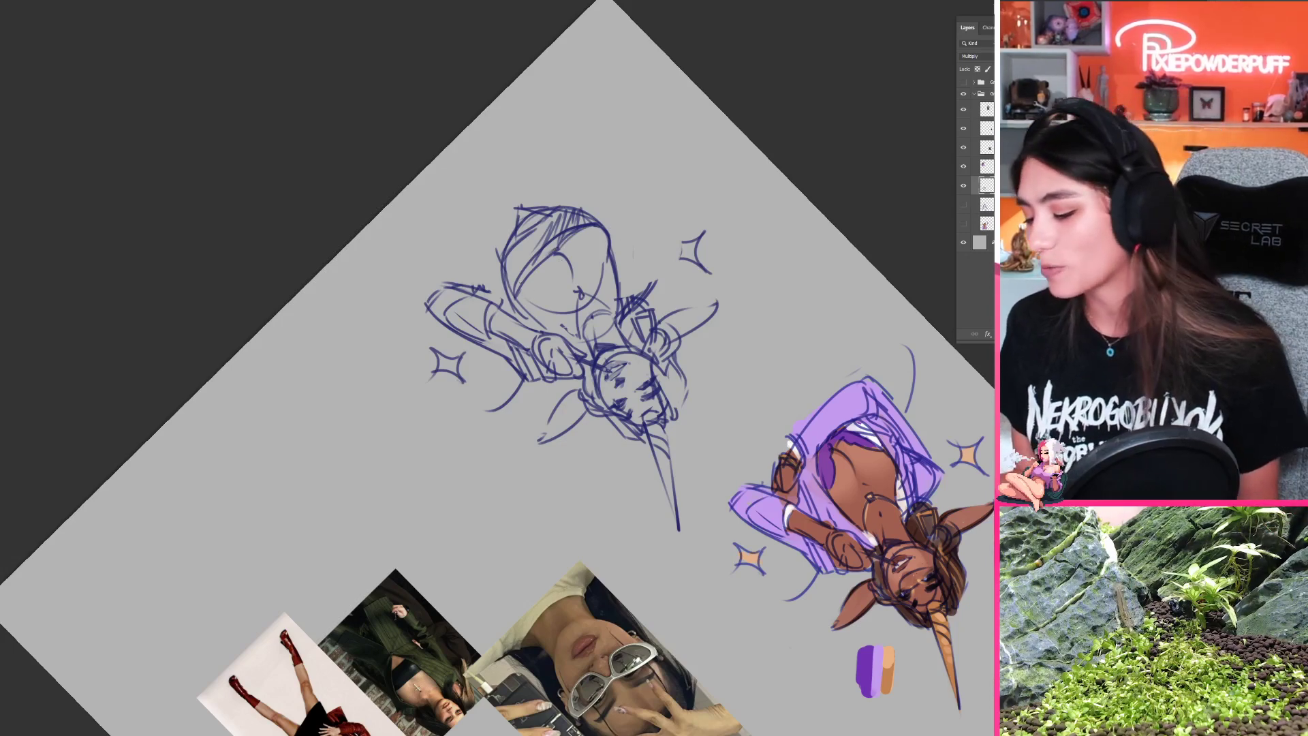
{"action": "mouse_move", "coordinate": [512, 258]}
{"action": "left_mouse_down"}
{"action": "mouse_move", "coordinate": [559, 215]}
{"action": "mouse_move", "coordinate": [592, 223]}
{"action": "mouse_move", "coordinate": [551, 218]}
{"action": "mouse_move", "coordinate": [585, 213]}
{"action": "left_mouse_up"}
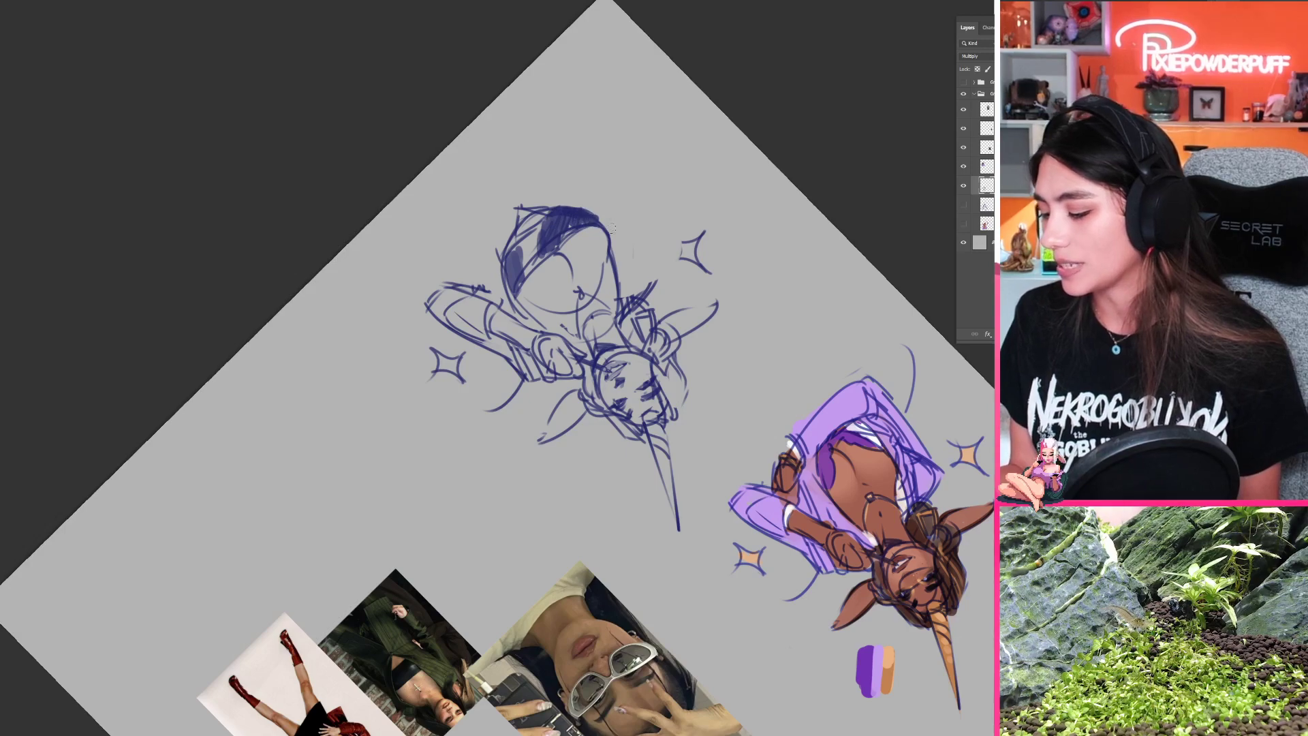
{"action": "key", "text": "r"}
{"action": "mouse_move", "coordinate": [535, 249]}
{"action": "left_mouse_down"}
{"action": "mouse_move", "coordinate": [487, 462]}
{"action": "mouse_move", "coordinate": [503, 472]}
{"action": "left_mouse_up"}
{"action": "left_click_drag", "start_coordinate": [590, 495], "coordinate": [631, 363]}
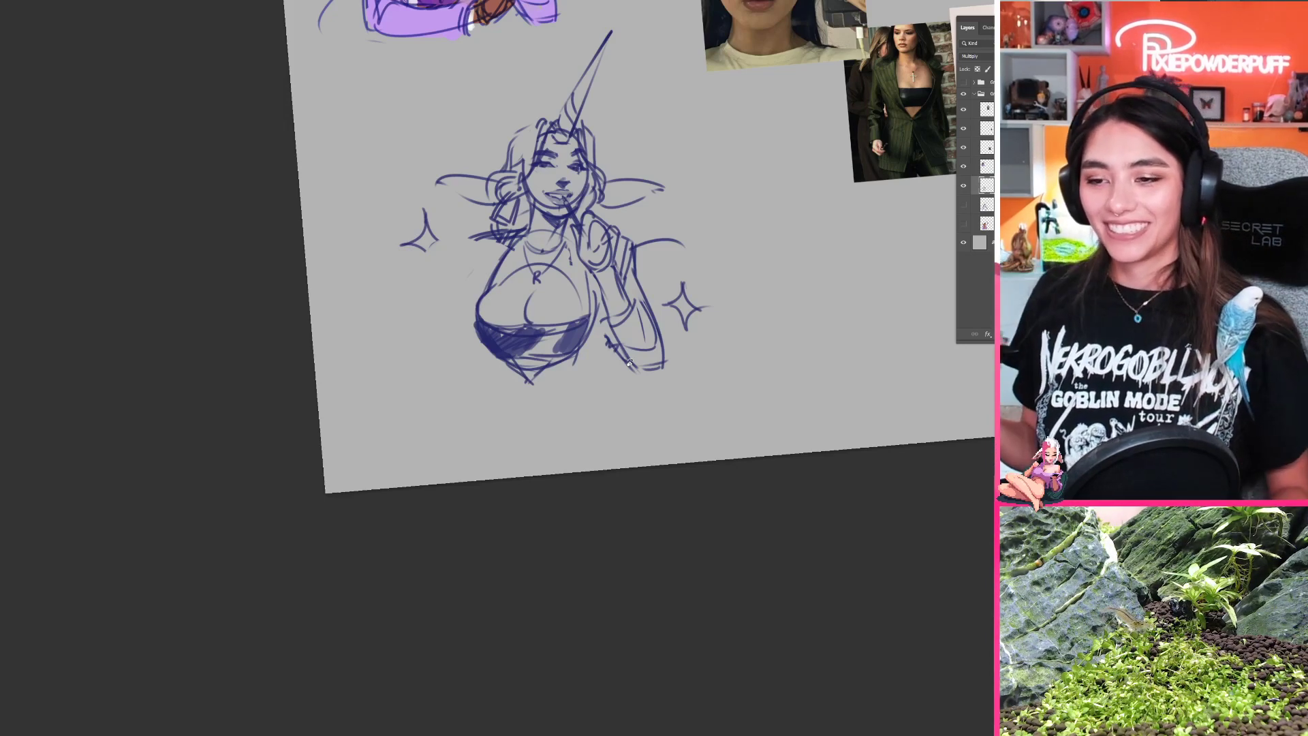
{"action": "left_click_drag", "start_coordinate": [663, 544], "coordinate": [671, 505]}
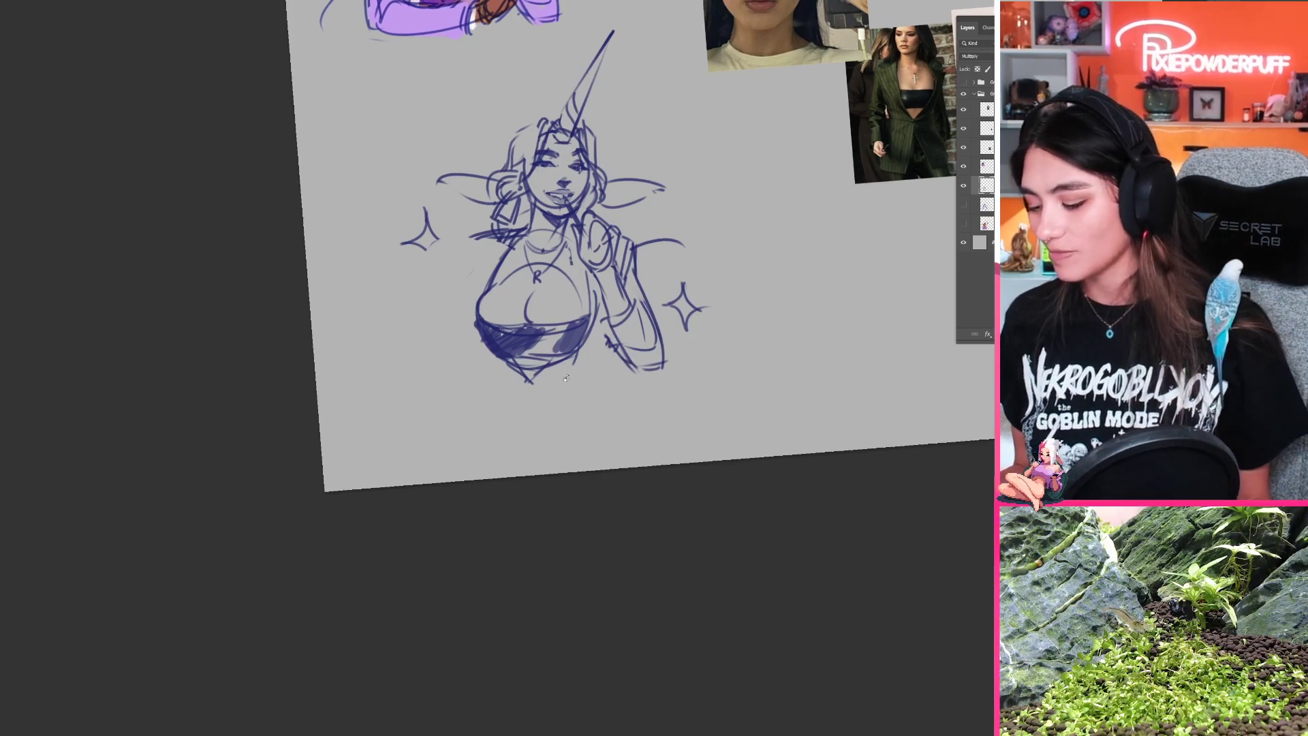
{"action": "key", "text": "ctrl+z"}
{"action": "key", "text": "ctrl+z"}
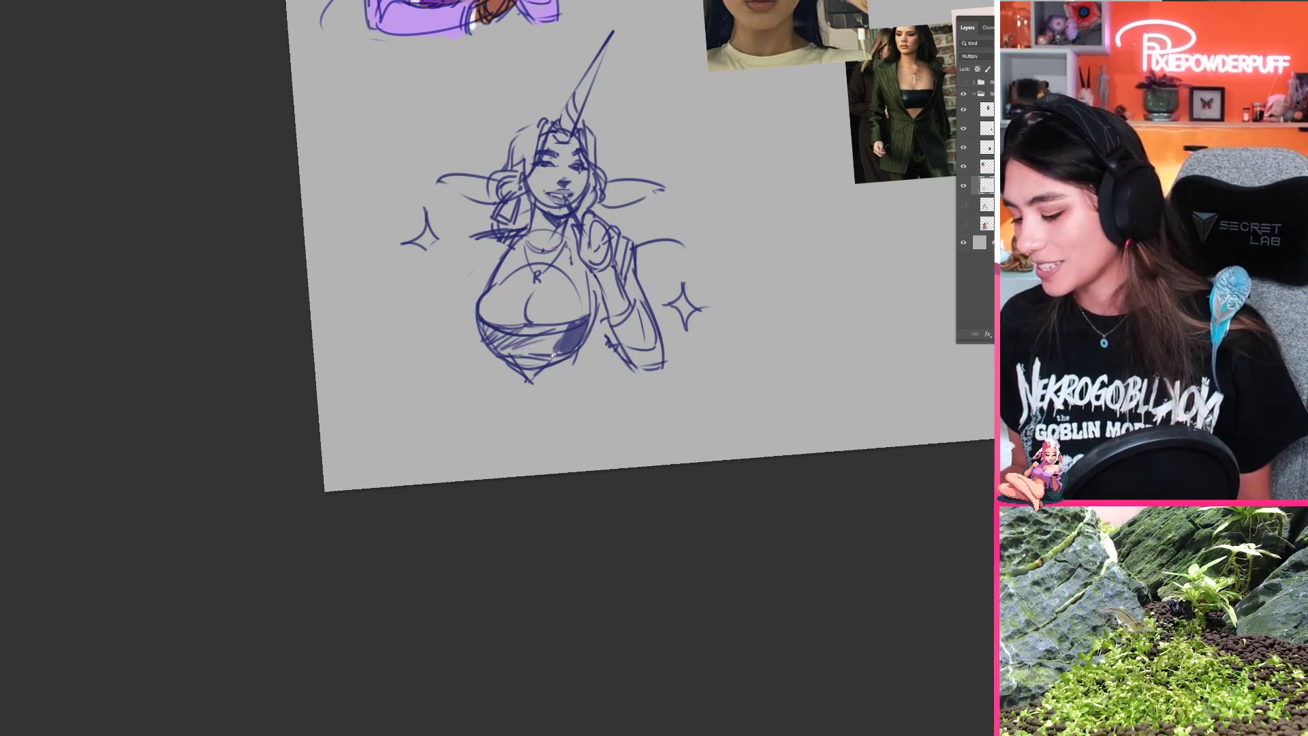
{"action": "key", "text": "ctrl+z"}
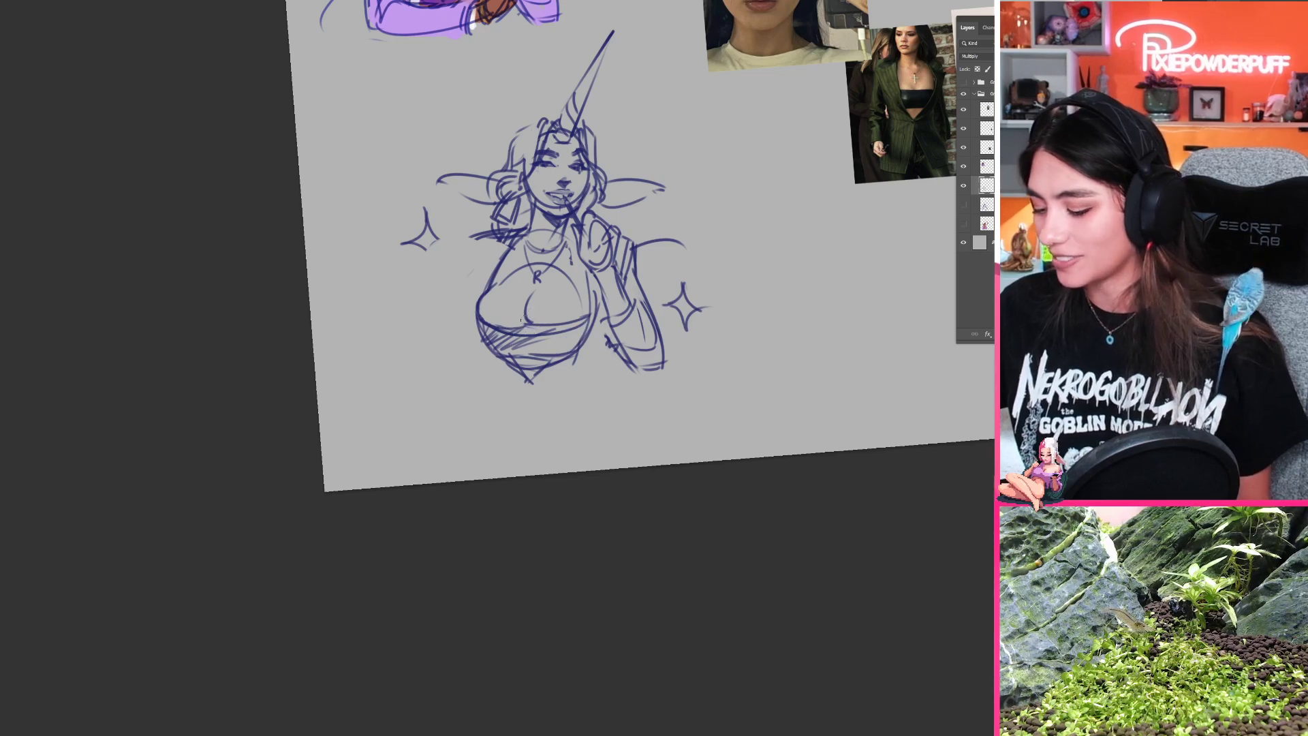
Step: Shade the bandeau again with dark patches, leaving light gaps as glossy highlights, and reset the canvas rotation
{"action": "mouse_move", "coordinate": [483, 326]}
{"action": "left_mouse_down"}
{"action": "mouse_move", "coordinate": [509, 357]}
{"action": "mouse_move", "coordinate": [487, 333]}
{"action": "mouse_move", "coordinate": [511, 351]}
{"action": "mouse_move", "coordinate": [501, 340]}
{"action": "mouse_move", "coordinate": [530, 349]}
{"action": "mouse_move", "coordinate": [540, 332]}
{"action": "mouse_move", "coordinate": [564, 347]}
{"action": "mouse_move", "coordinate": [588, 314]}
{"action": "left_mouse_up"}
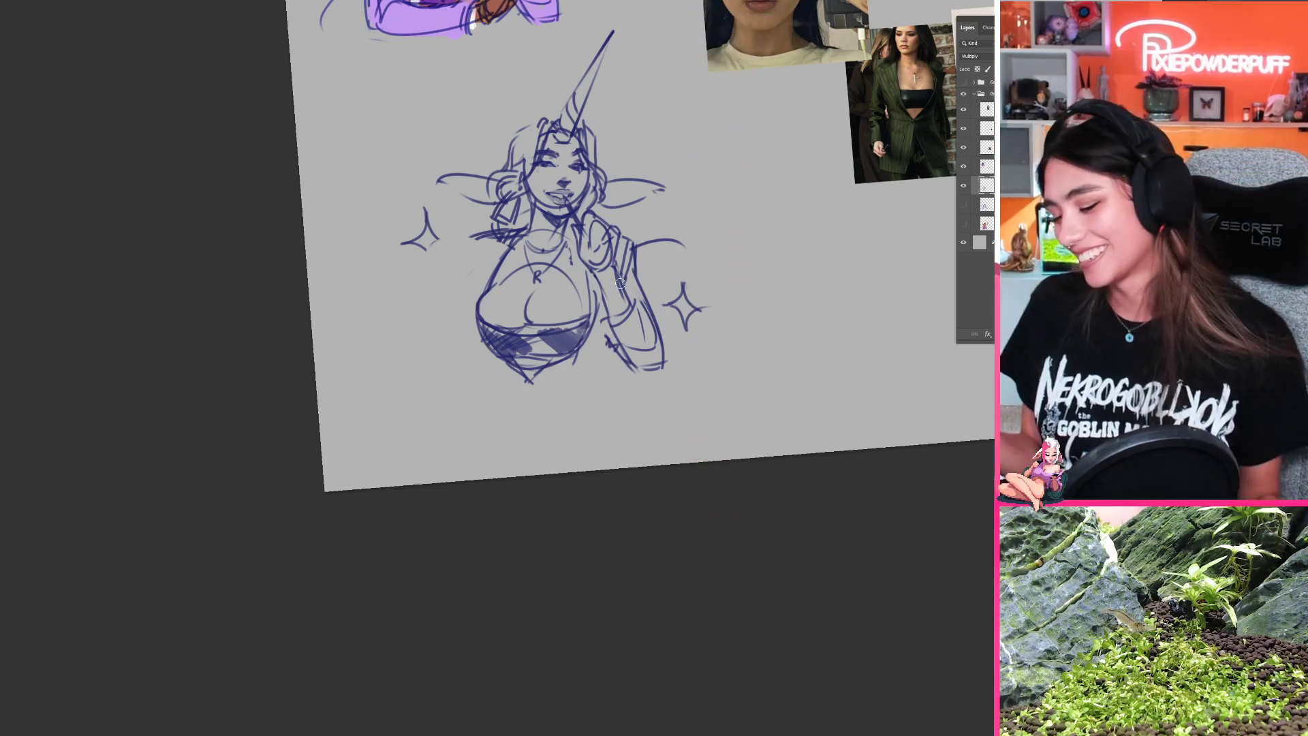
{"action": "key", "text": "r"}
{"action": "left_click_drag", "start_coordinate": [552, 558], "coordinate": [495, 246]}
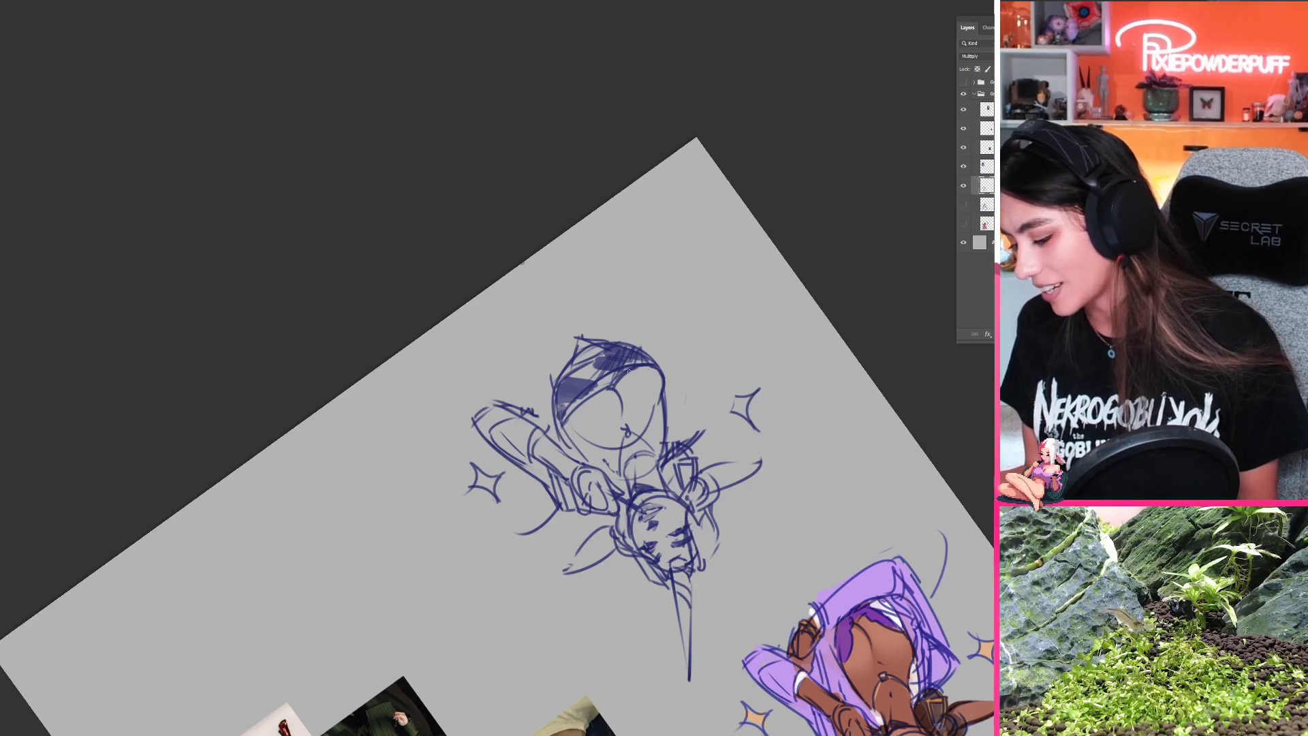
{"action": "left_click_drag", "start_coordinate": [613, 441], "coordinate": [548, 446]}
{"action": "key", "text": "r"}
{"action": "left_click_drag", "start_coordinate": [552, 470], "coordinate": [594, 273]}
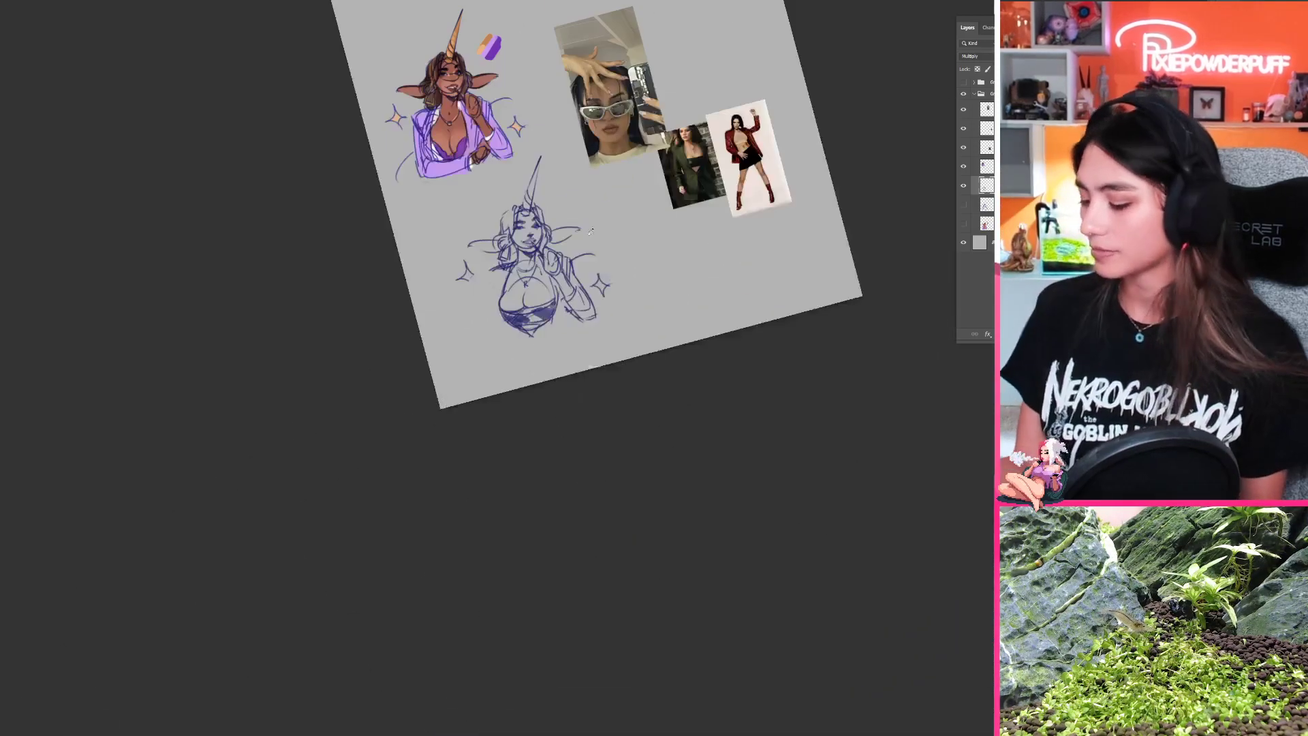
{"action": "key", "text": "Escape"}
{"action": "left_click_drag", "start_coordinate": [647, 335], "coordinate": [569, 430]}
{"action": "mouse_move", "coordinate": [465, 424]}
{"action": "left_mouse_down"}
{"action": "mouse_move", "coordinate": [505, 399]}
{"action": "mouse_move", "coordinate": [486, 429]}
{"action": "left_mouse_up"}
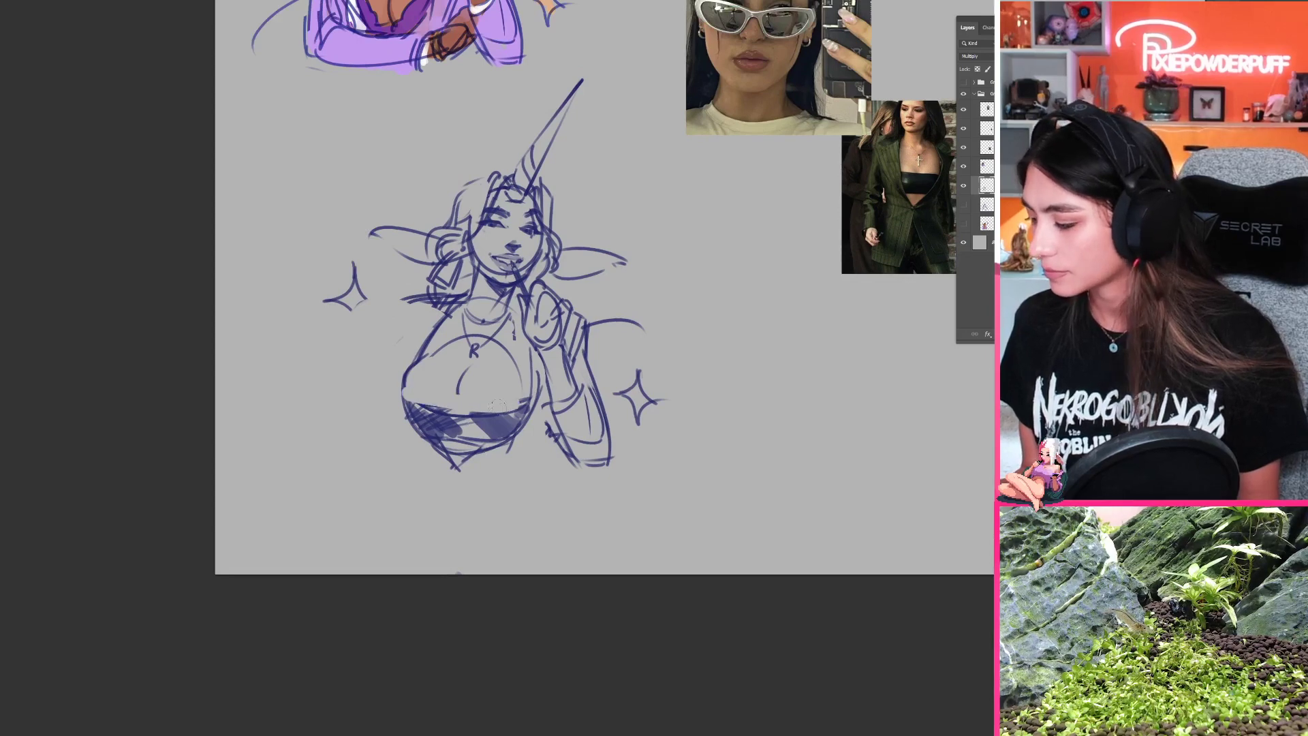
Step: Redraw the bandeau's upper edge as a clean curve across the bust on the rotated canvas, undoing the unwanted strokes
{"action": "mouse_move", "coordinate": [405, 387]}
{"action": "left_mouse_down"}
{"action": "mouse_move", "coordinate": [521, 405]}
{"action": "mouse_move", "coordinate": [540, 344]}
{"action": "mouse_move", "coordinate": [535, 257]}
{"action": "left_mouse_up"}
{"action": "key", "text": "ctrl+z"}
{"action": "key", "text": "ctrl+z"}
{"action": "key", "text": "r"}
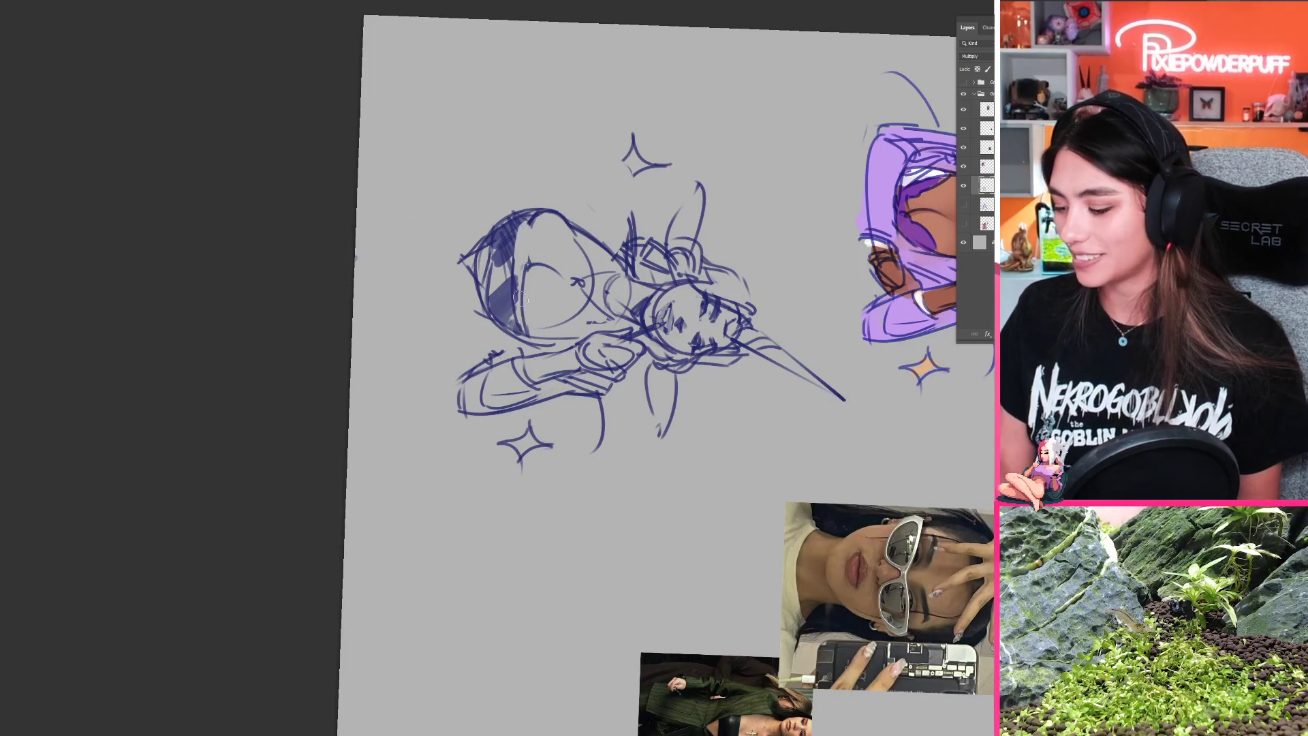
{"action": "left_click_drag", "start_coordinate": [535, 215], "coordinate": [527, 296]}
{"action": "key", "text": "ctrl+z"}
{"action": "left_click_drag", "start_coordinate": [539, 209], "coordinate": [533, 315]}
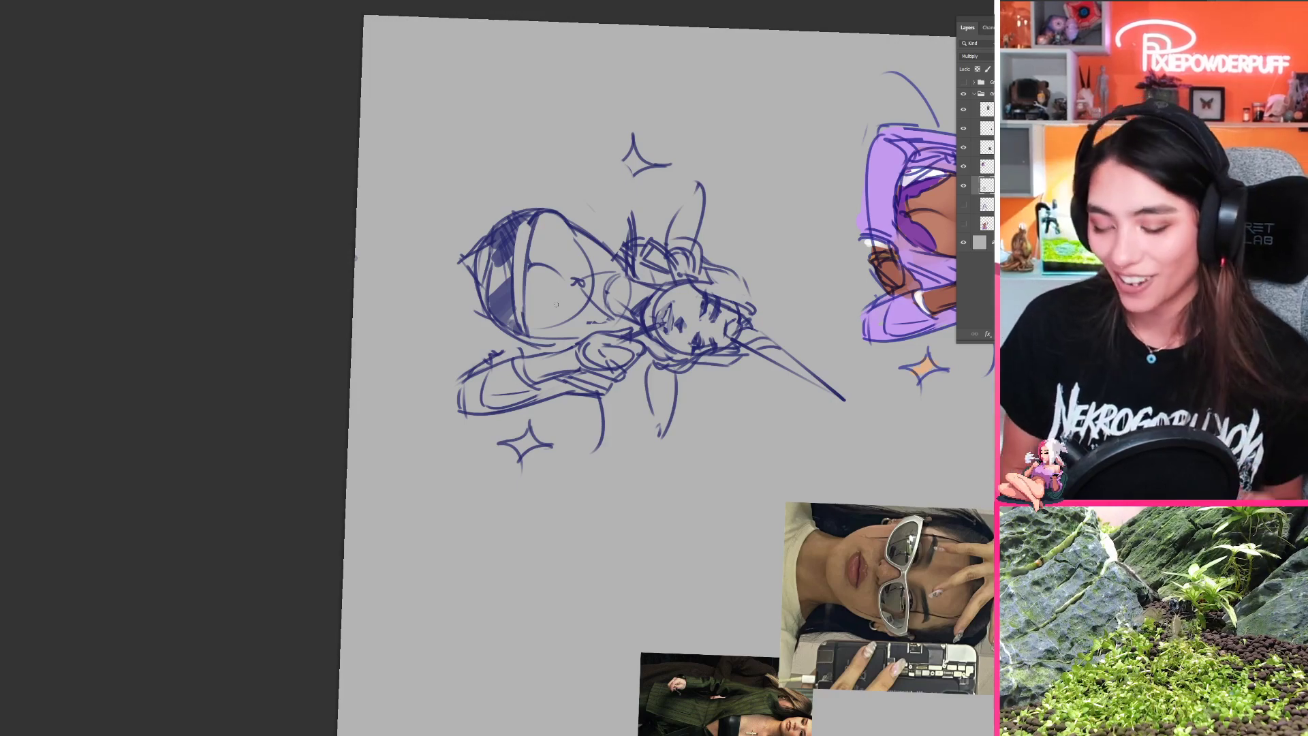
Step: Reset the canvas rotation and trim the bust and bandeau outline on the side of the raised arm
{"action": "left_click_drag", "start_coordinate": [330, 481], "coordinate": [343, 483]}
{"action": "key", "text": "r"}
{"action": "mouse_move", "coordinate": [414, 522]}
{"action": "left_mouse_down"}
{"action": "mouse_move", "coordinate": [538, 493]}
{"action": "mouse_move", "coordinate": [593, 463]}
{"action": "mouse_move", "coordinate": [607, 429]}
{"action": "left_mouse_up"}
{"action": "left_click_drag", "start_coordinate": [576, 362], "coordinate": [565, 389]}
{"action": "mouse_move", "coordinate": [493, 415]}
{"action": "left_mouse_down"}
{"action": "mouse_move", "coordinate": [476, 436]}
{"action": "mouse_move", "coordinate": [437, 429]}
{"action": "mouse_move", "coordinate": [387, 515]}
{"action": "left_mouse_up"}
{"action": "left_click_drag", "start_coordinate": [436, 402], "coordinate": [396, 530]}
{"action": "key", "text": "ctrl+z"}
{"action": "left_click_drag", "start_coordinate": [445, 448], "coordinate": [453, 420]}
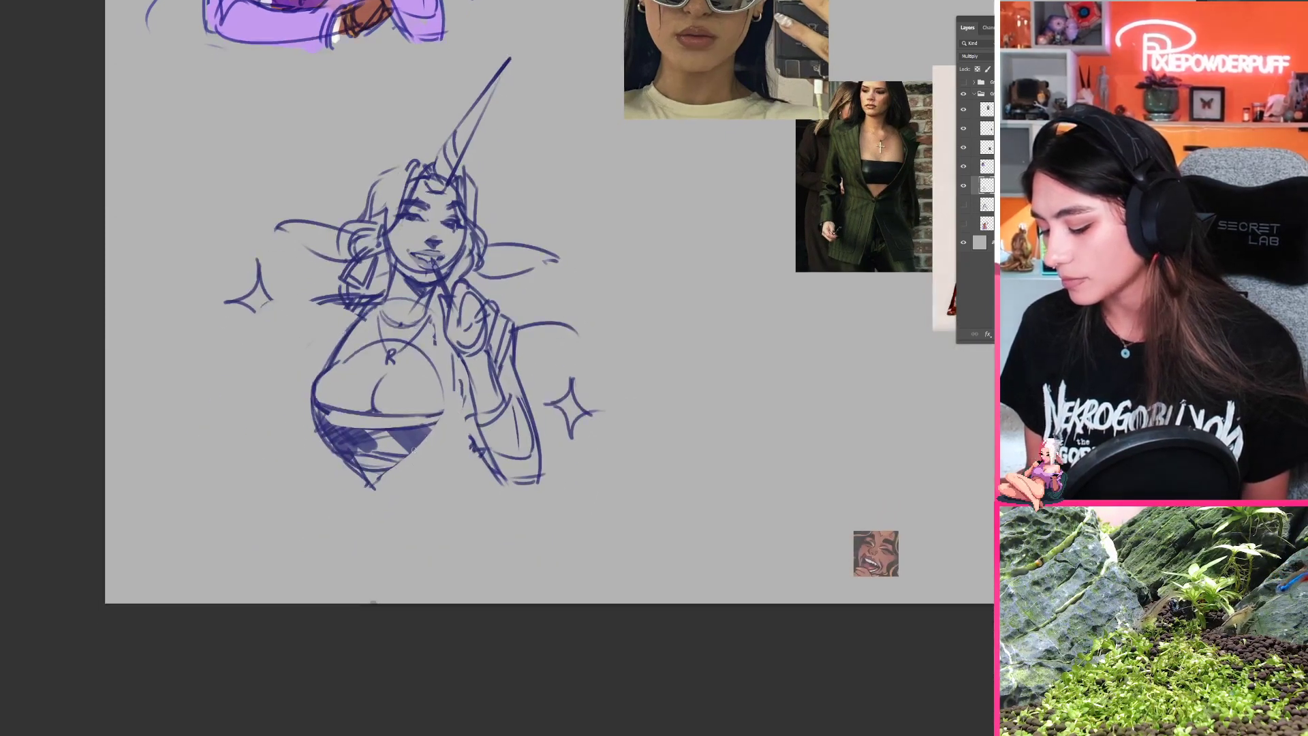
Step: Redraw the bandeau's pointed lower tip and sketch a vertical edge line from the neck down along the bust
{"action": "mouse_move", "coordinate": [366, 471]}
{"action": "left_mouse_down"}
{"action": "mouse_move", "coordinate": [382, 470]}
{"action": "mouse_move", "coordinate": [373, 489]}
{"action": "left_mouse_up"}
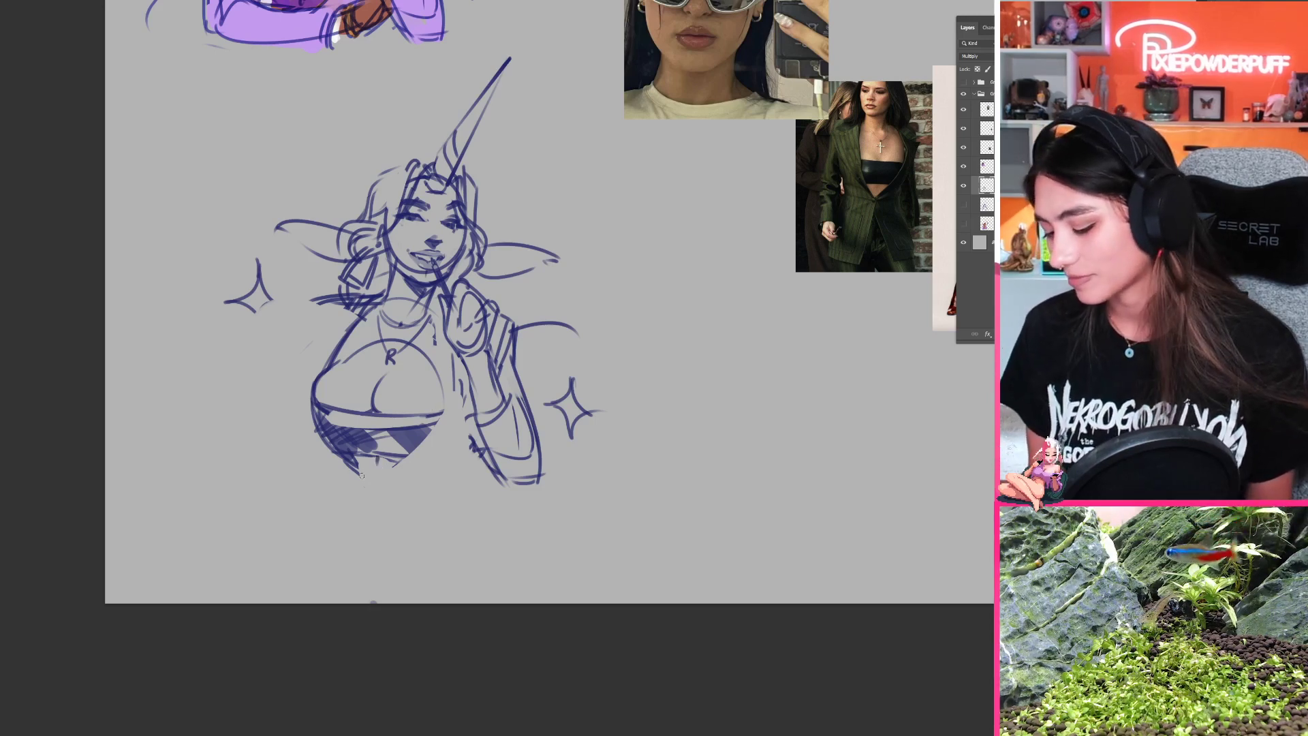
{"action": "left_click_drag", "start_coordinate": [353, 469], "coordinate": [379, 484]}
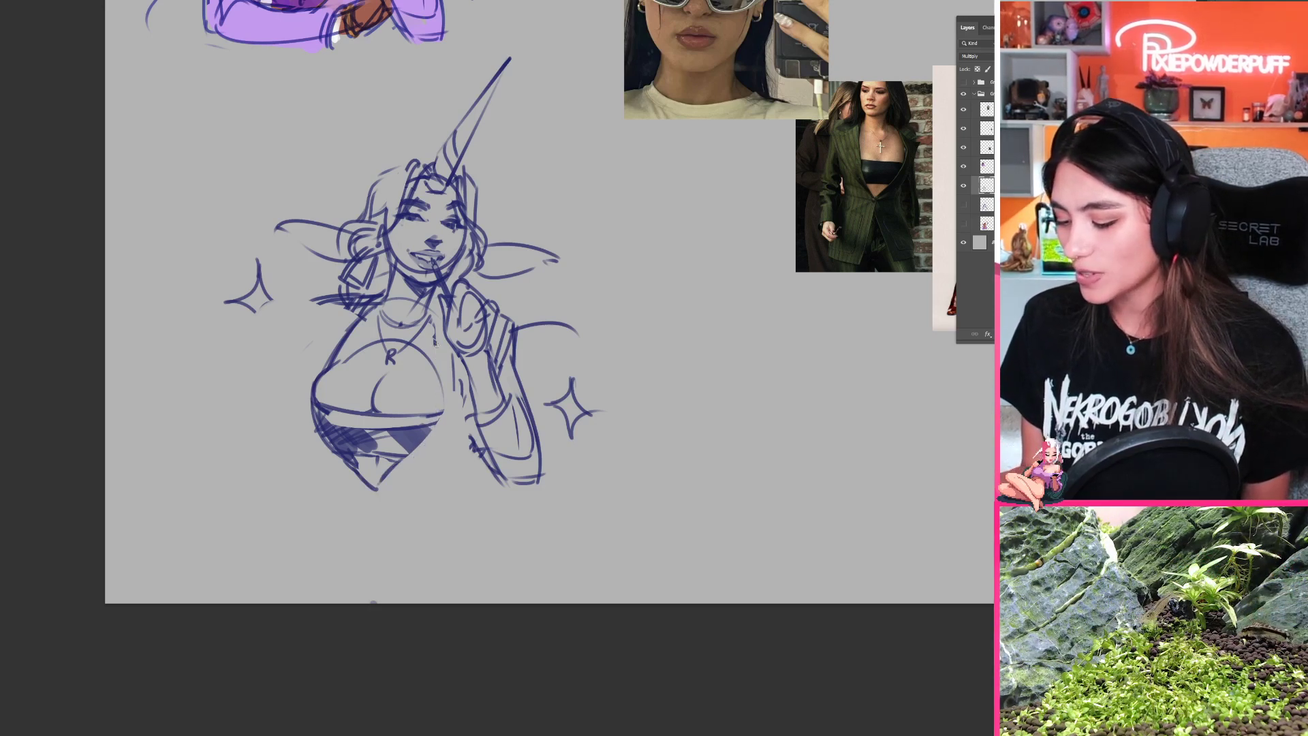
{"action": "key", "text": "ctrl+z"}
{"action": "left_click_drag", "start_coordinate": [434, 338], "coordinate": [440, 421]}
{"action": "left_click_drag", "start_coordinate": [437, 348], "coordinate": [430, 429]}
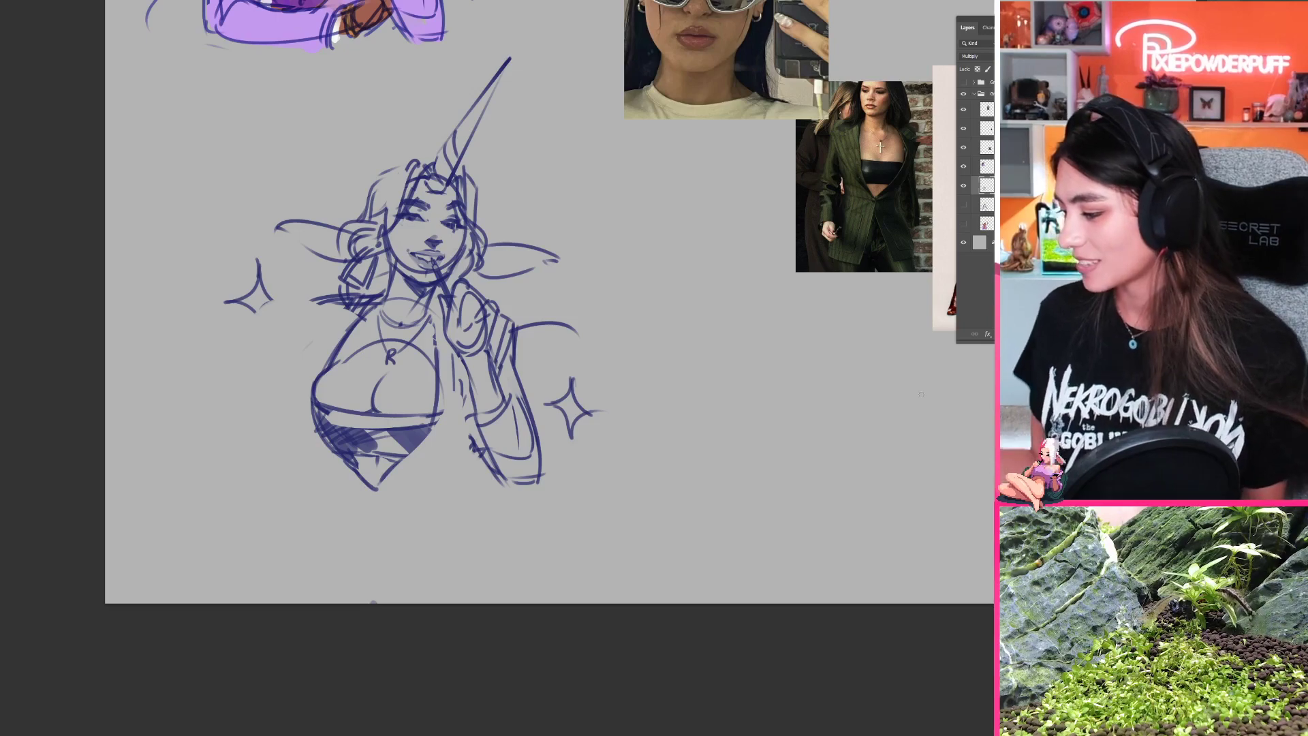
{"action": "mouse_move", "coordinate": [770, 378]}
{"action": "left_mouse_down"}
{"action": "mouse_move", "coordinate": [760, 701]}
{"action": "mouse_move", "coordinate": [853, 540]}
{"action": "mouse_move", "coordinate": [775, 706]}
{"action": "mouse_move", "coordinate": [792, 541]}
{"action": "mouse_move", "coordinate": [704, 616]}
{"action": "mouse_move", "coordinate": [769, 688]}
{"action": "left_mouse_up"}
{"action": "left_click_drag", "start_coordinate": [490, 568], "coordinate": [489, 568]}
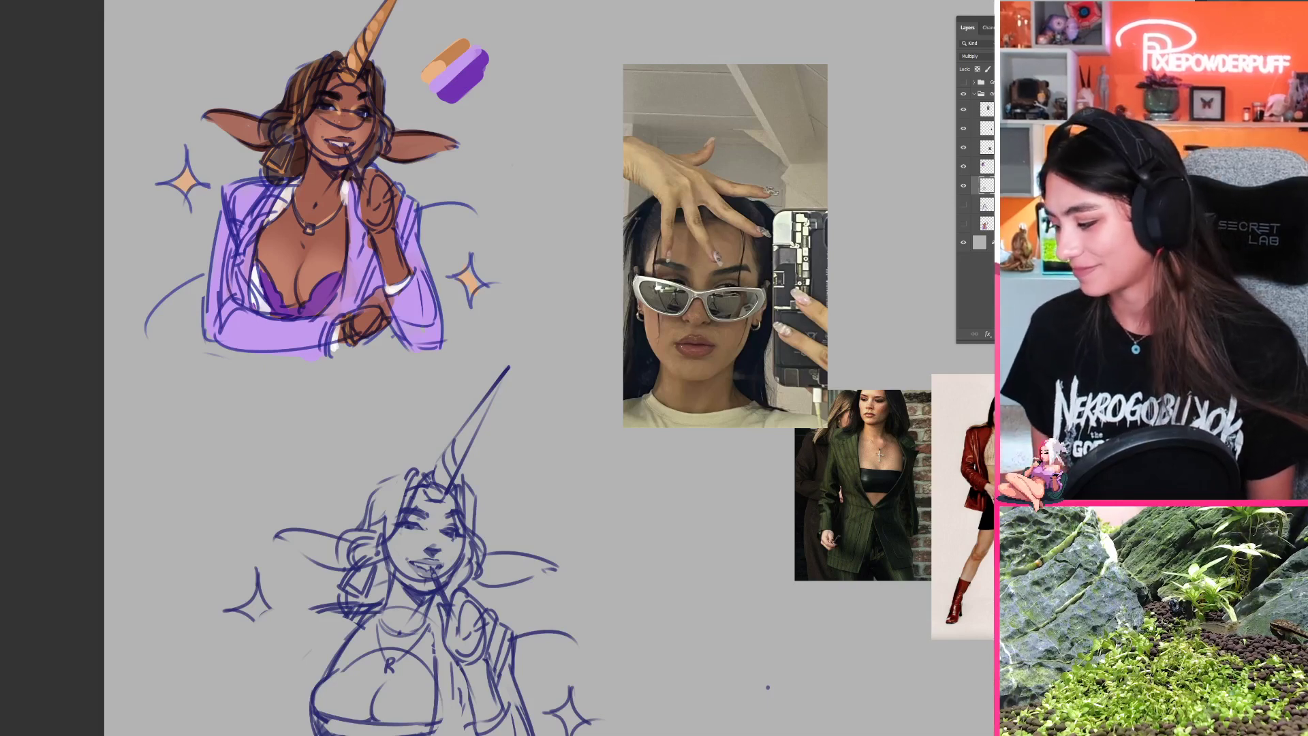
{"action": "scroll", "coordinate": [548, 455], "scroll_direction": "down", "scroll_amount": 4}
{"action": "left_click_drag", "start_coordinate": [559, 575], "coordinate": [578, 467]}
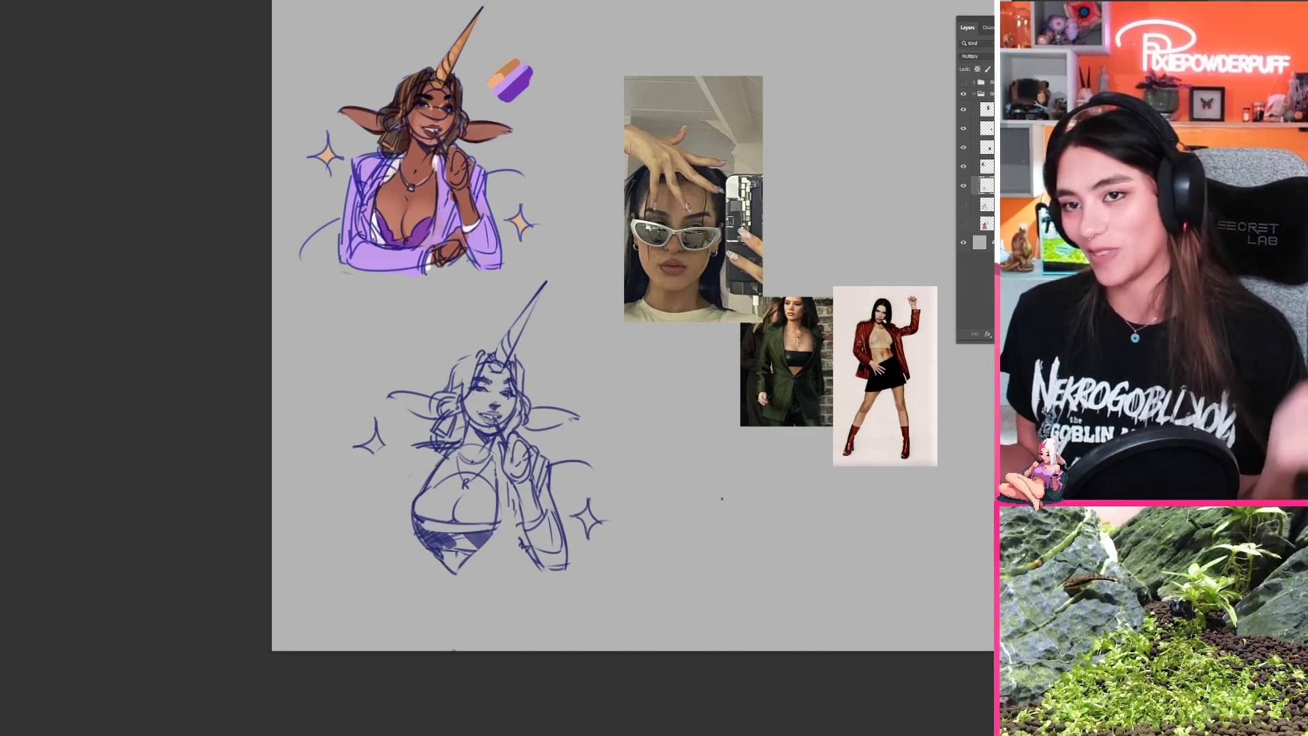
{"action": "key", "text": "ctrl+minus"}
Step: Darken the hair beside the forehead with short hatching strokes following the strands
{"action": "left_click_drag", "start_coordinate": [516, 553], "coordinate": [568, 553]}
{"action": "left_click_drag", "start_coordinate": [500, 504], "coordinate": [473, 555]}
{"action": "left_click_drag", "start_coordinate": [466, 470], "coordinate": [447, 488]}
{"action": "left_click_drag", "start_coordinate": [450, 474], "coordinate": [449, 425]}
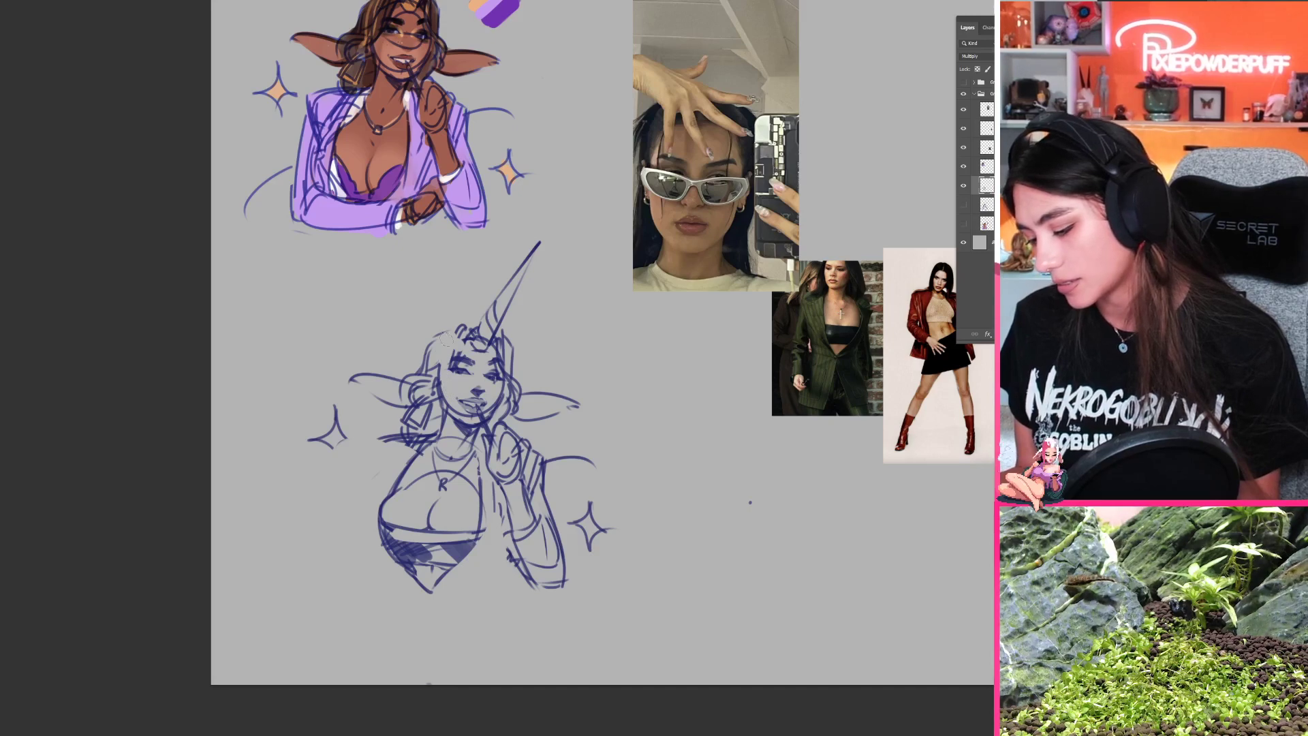
{"action": "left_click_drag", "start_coordinate": [426, 372], "coordinate": [445, 330]}
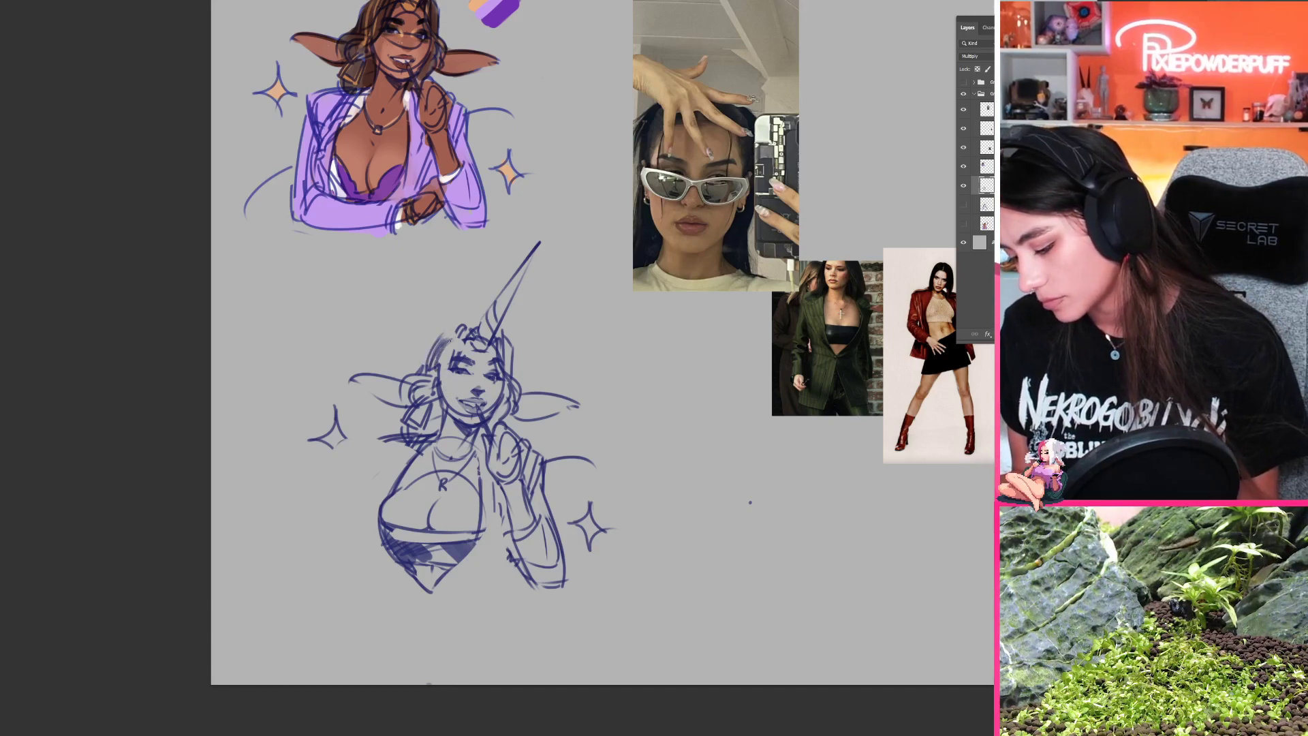
{"action": "left_click_drag", "start_coordinate": [450, 345], "coordinate": [439, 368]}
{"action": "left_click_drag", "start_coordinate": [453, 344], "coordinate": [442, 380]}
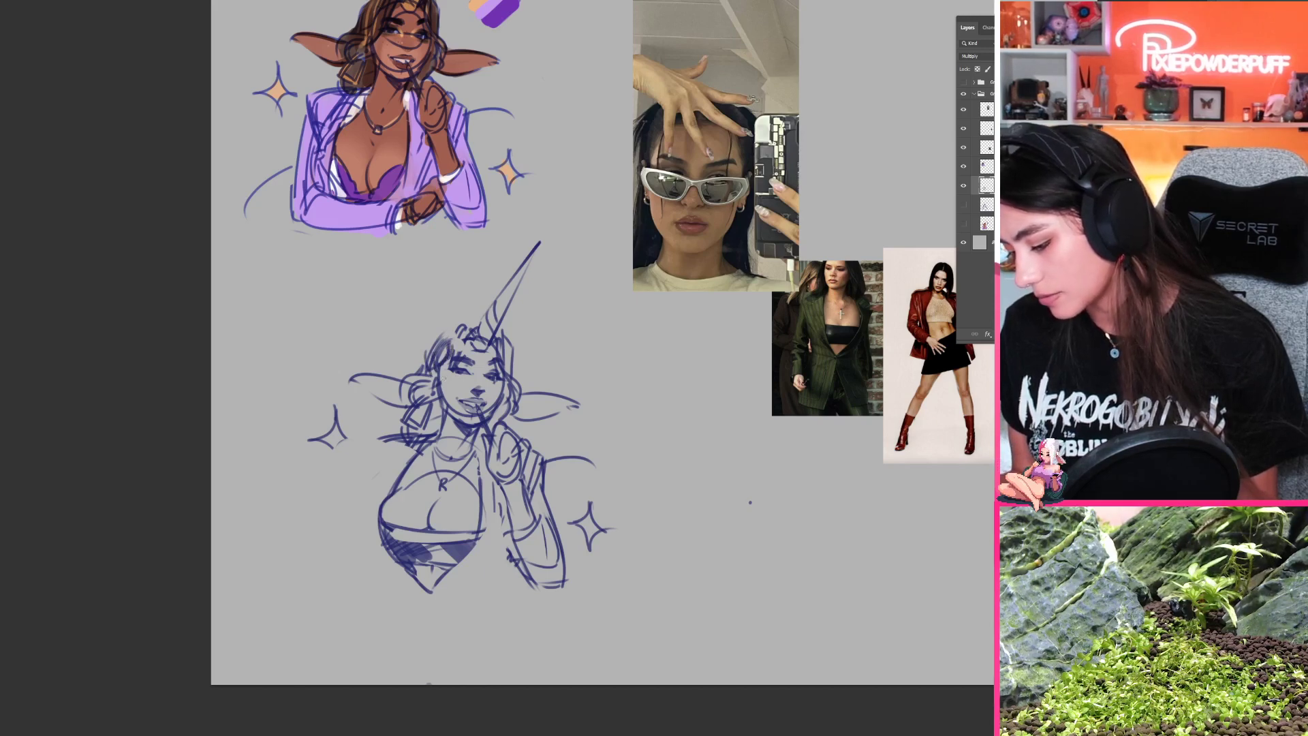
{"action": "mouse_move", "coordinate": [446, 334]}
{"action": "left_mouse_down"}
{"action": "mouse_move", "coordinate": [467, 324]}
{"action": "mouse_move", "coordinate": [427, 357]}
{"action": "left_mouse_up"}
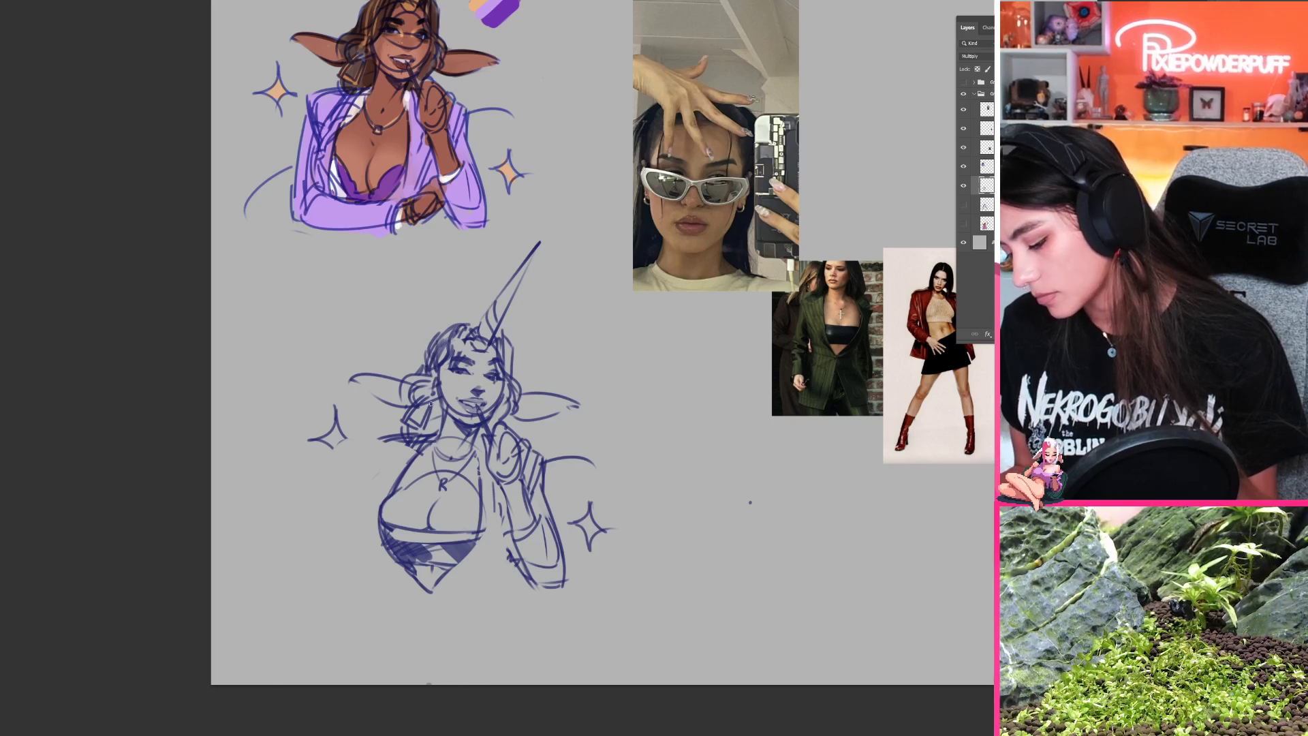
Step: Erase the long ear and loose hair on the raised hand's side, then redraw the ear with two tapering strokes
{"action": "key", "text": "e"}
{"action": "mouse_move", "coordinate": [515, 380]}
{"action": "left_mouse_down"}
{"action": "mouse_move", "coordinate": [501, 415]}
{"action": "mouse_move", "coordinate": [517, 355]}
{"action": "mouse_move", "coordinate": [508, 365]}
{"action": "mouse_move", "coordinate": [457, 354]}
{"action": "mouse_move", "coordinate": [436, 382]}
{"action": "left_mouse_up"}
{"action": "key", "text": "b"}
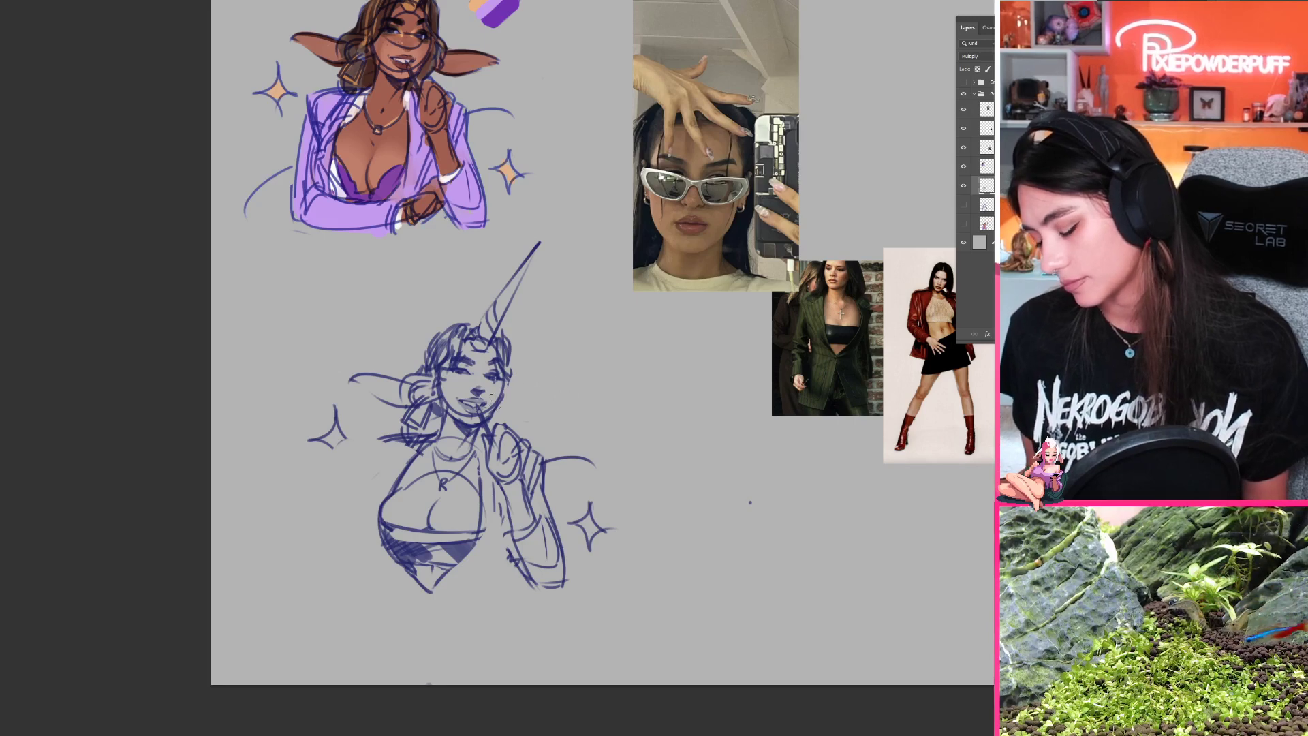
{"action": "left_click_drag", "start_coordinate": [530, 397], "coordinate": [497, 384]}
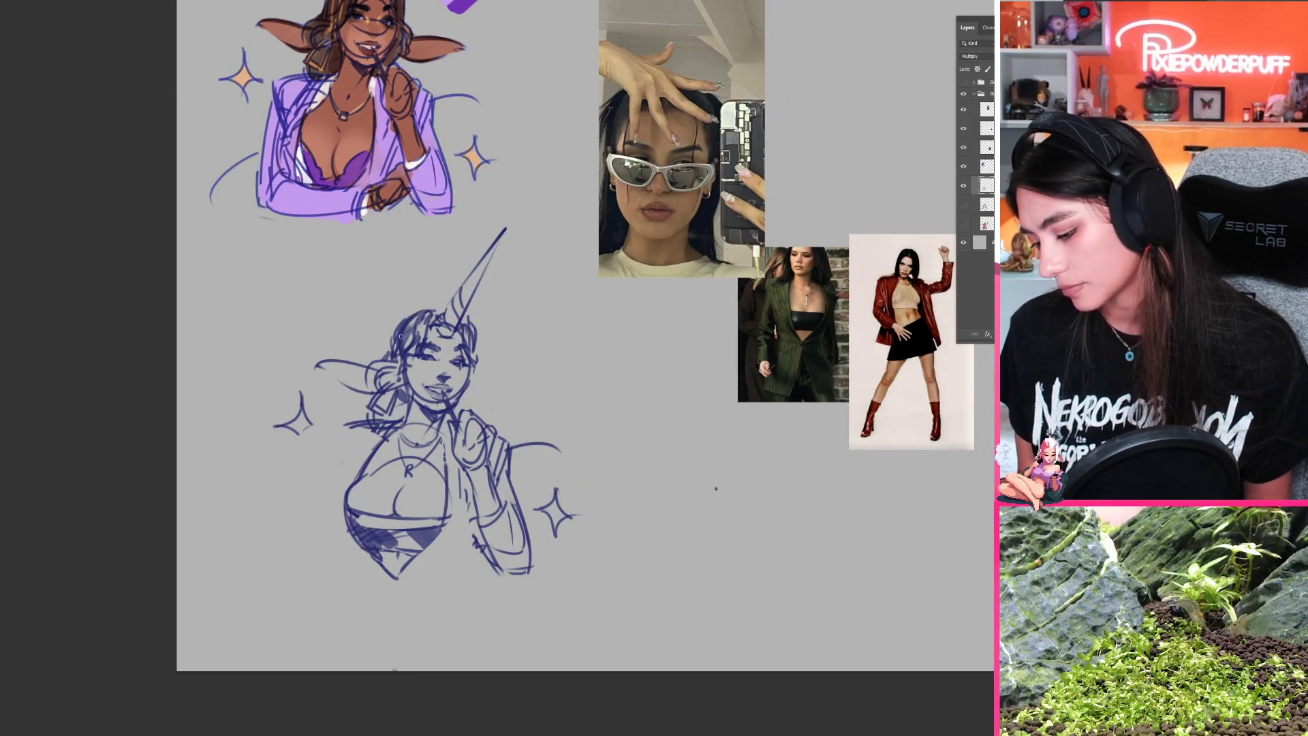
{"action": "left_click_drag", "start_coordinate": [396, 328], "coordinate": [390, 346]}
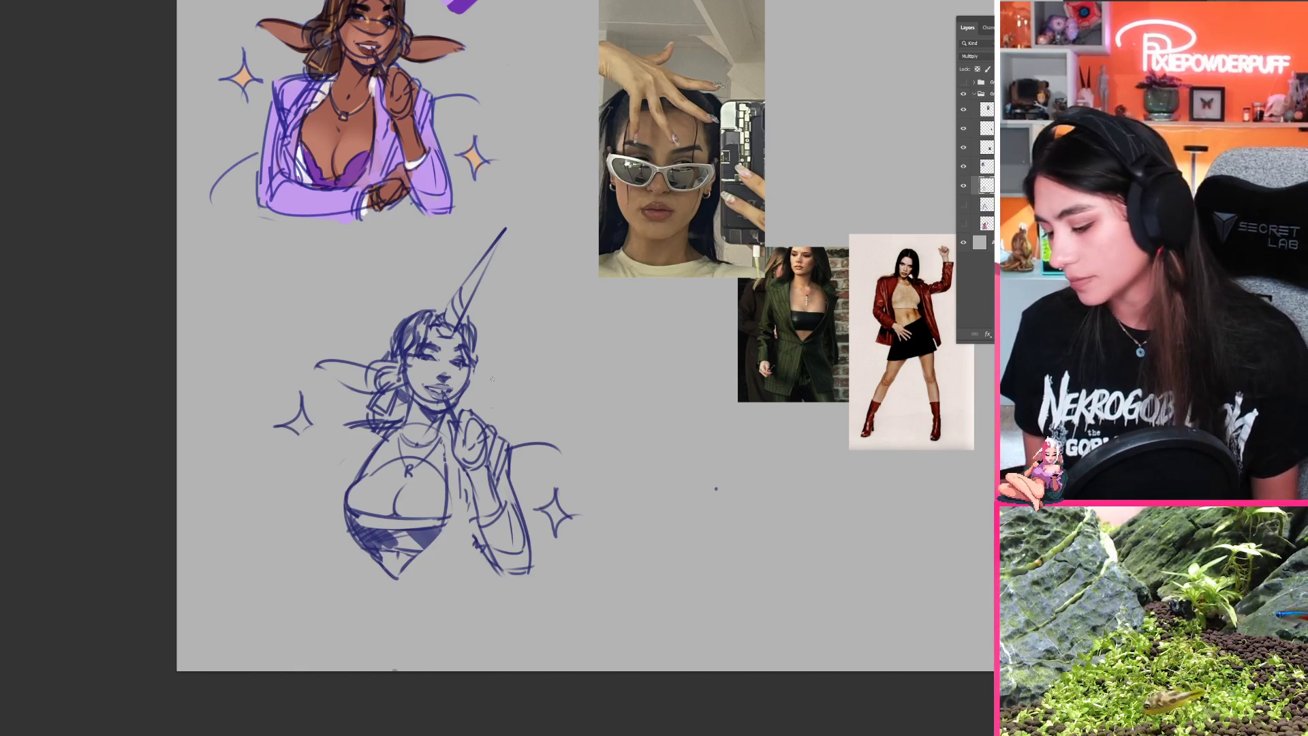
{"action": "left_click_drag", "start_coordinate": [491, 379], "coordinate": [545, 392]}
{"action": "left_click_drag", "start_coordinate": [480, 403], "coordinate": [524, 399]}
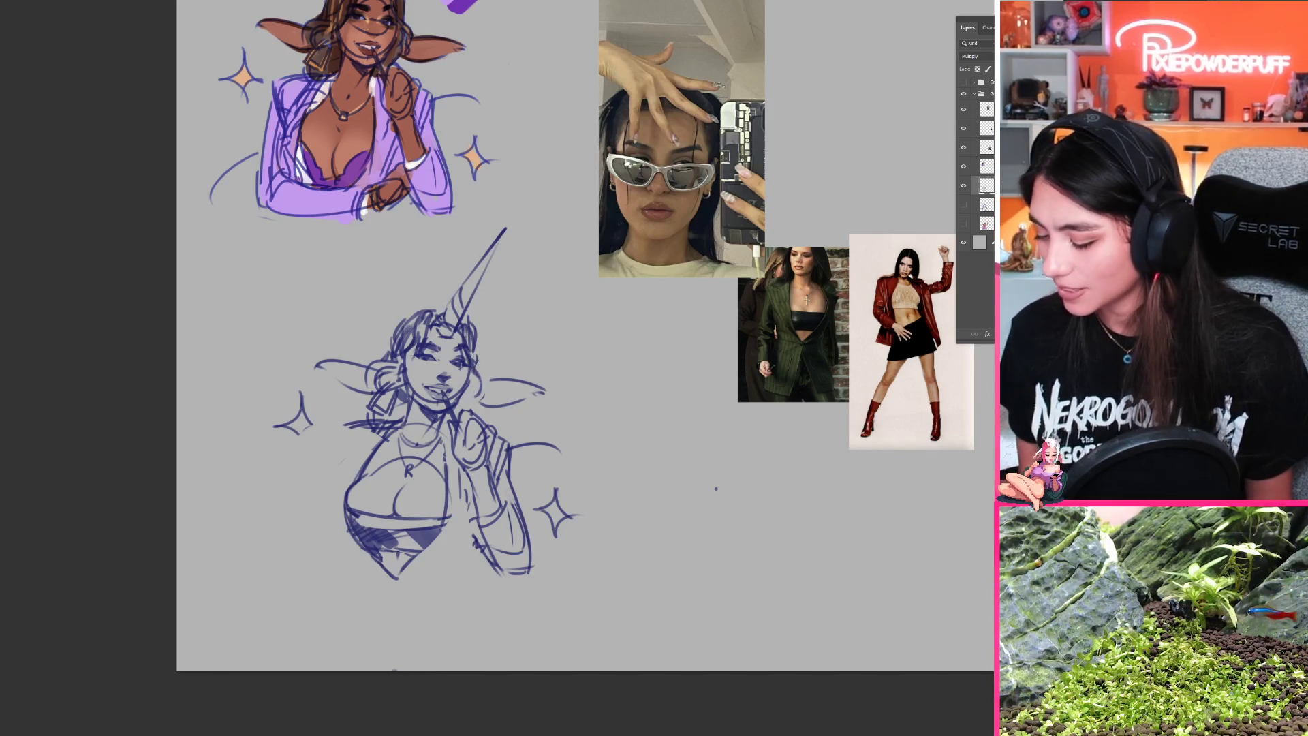
Step: Test extra hair strands around the head and near the ear base, undoing the unwanted strokes
{"action": "left_click_drag", "start_coordinate": [481, 373], "coordinate": [475, 393]}
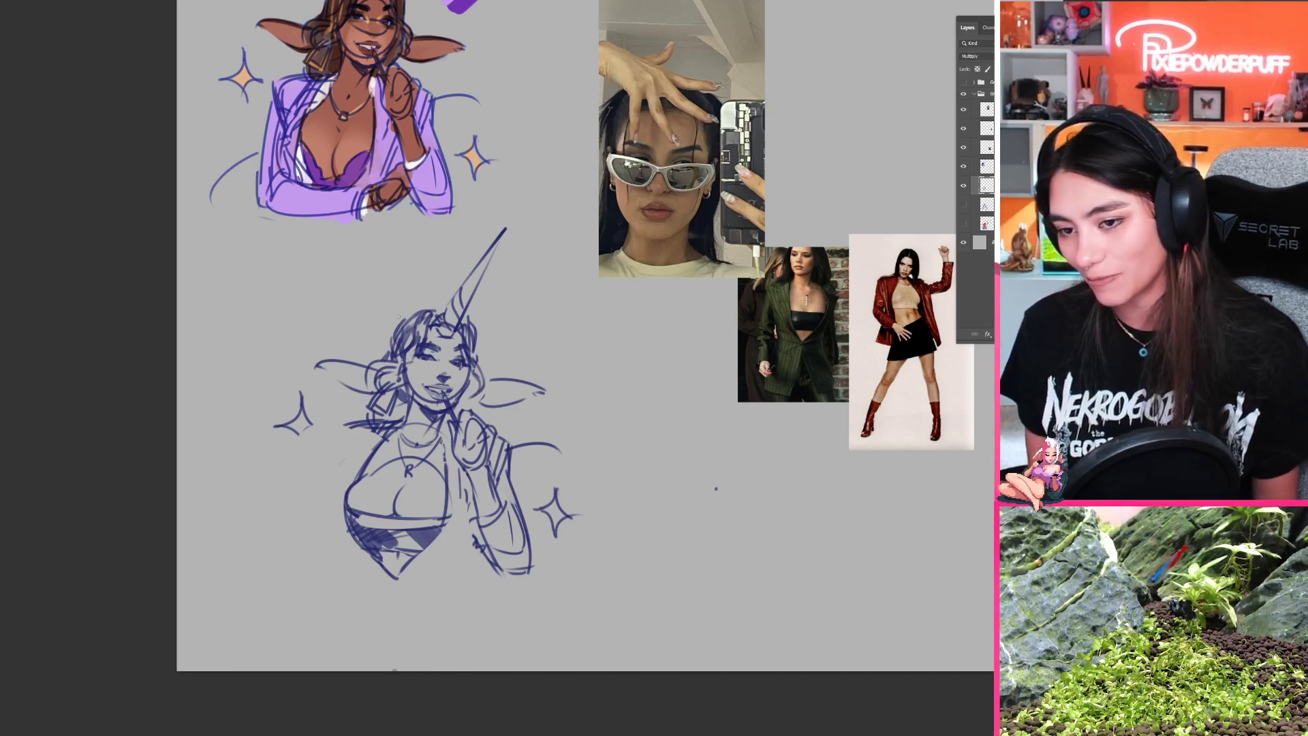
{"action": "left_click_drag", "start_coordinate": [396, 324], "coordinate": [383, 359]}
{"action": "key", "text": "ctrl+z"}
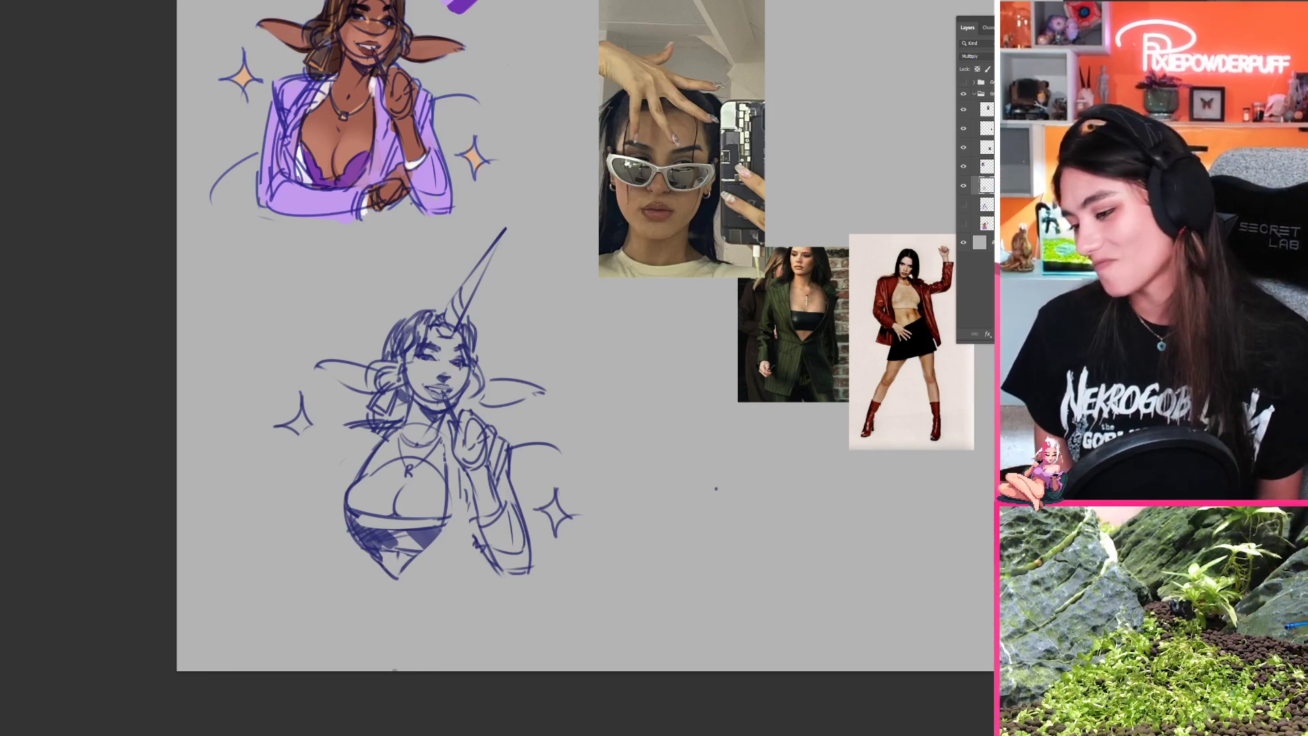
{"action": "left_click_drag", "start_coordinate": [362, 397], "coordinate": [361, 419]}
{"action": "key", "text": "ctrl+z"}
{"action": "key", "text": "ctrl+z"}
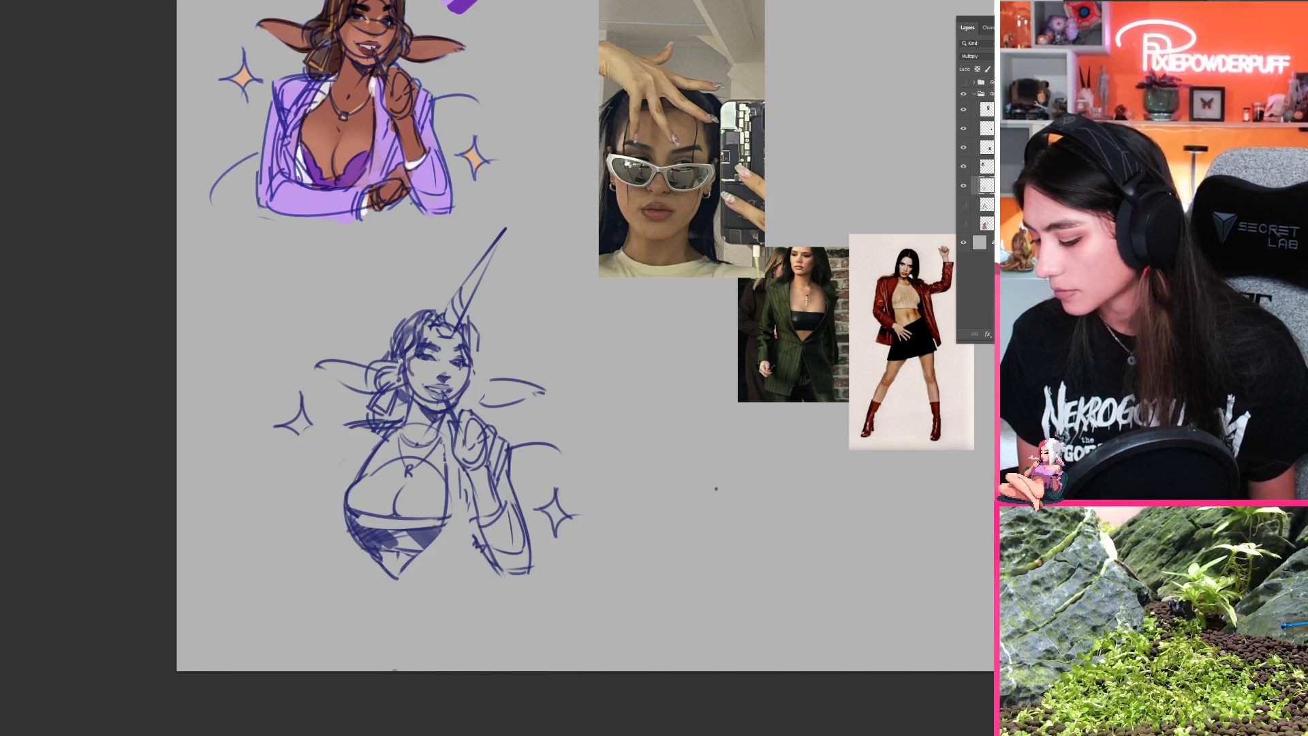
{"action": "mouse_move", "coordinate": [425, 304]}
{"action": "left_mouse_down"}
{"action": "mouse_move", "coordinate": [414, 297]}
{"action": "mouse_move", "coordinate": [385, 318]}
{"action": "left_mouse_up"}
{"action": "key", "text": "ctrl+z"}
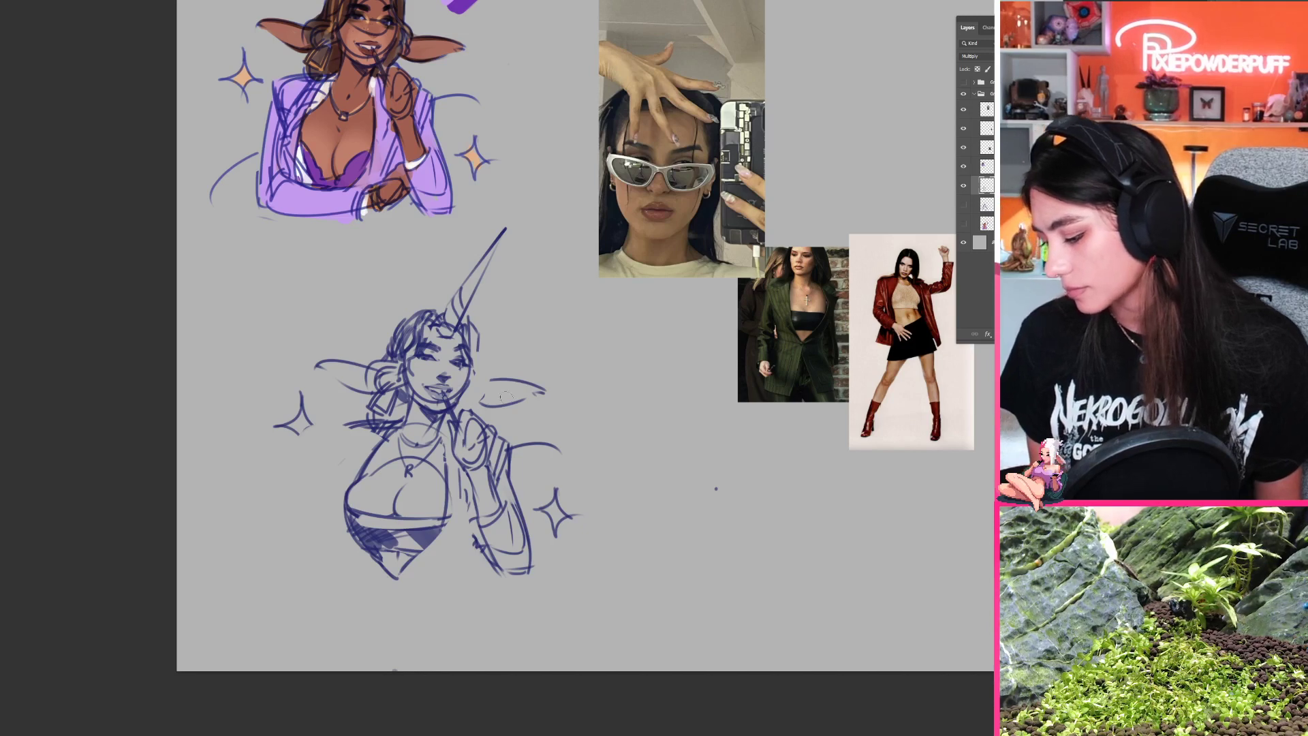
Step: Sketch the blazer's shoulder and outer contour beside the bust on the side away from the raised hand, redoing unwanted strokes
{"action": "scroll", "coordinate": [521, 415], "scroll_direction": "down", "scroll_amount": 2}
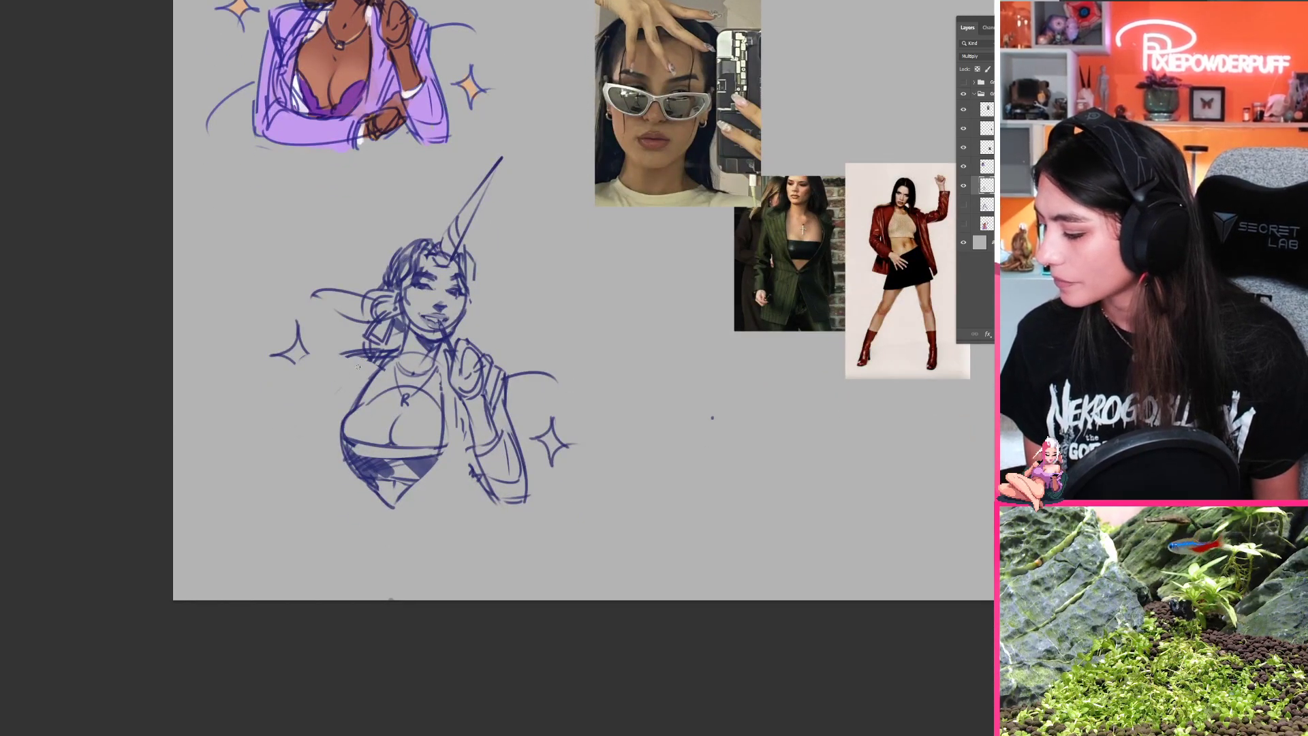
{"action": "mouse_move", "coordinate": [344, 355]}
{"action": "left_mouse_down"}
{"action": "mouse_move", "coordinate": [368, 359]}
{"action": "mouse_move", "coordinate": [344, 368]}
{"action": "mouse_move", "coordinate": [368, 371]}
{"action": "mouse_move", "coordinate": [332, 383]}
{"action": "left_mouse_up"}
{"action": "key", "text": "ctrl+z"}
{"action": "mouse_move", "coordinate": [365, 373]}
{"action": "left_mouse_down"}
{"action": "mouse_move", "coordinate": [342, 387]}
{"action": "mouse_move", "coordinate": [328, 431]}
{"action": "left_mouse_up"}
{"action": "left_click_drag", "start_coordinate": [348, 476], "coordinate": [335, 447]}
{"action": "left_click_drag", "start_coordinate": [331, 402], "coordinate": [382, 502]}
{"action": "key", "text": "ctrl+z"}
{"action": "left_click_drag", "start_coordinate": [328, 426], "coordinate": [346, 469]}
{"action": "key", "text": "ctrl+z"}
{"action": "key", "text": "ctrl+z"}
{"action": "left_click_drag", "start_coordinate": [331, 394], "coordinate": [340, 447]}
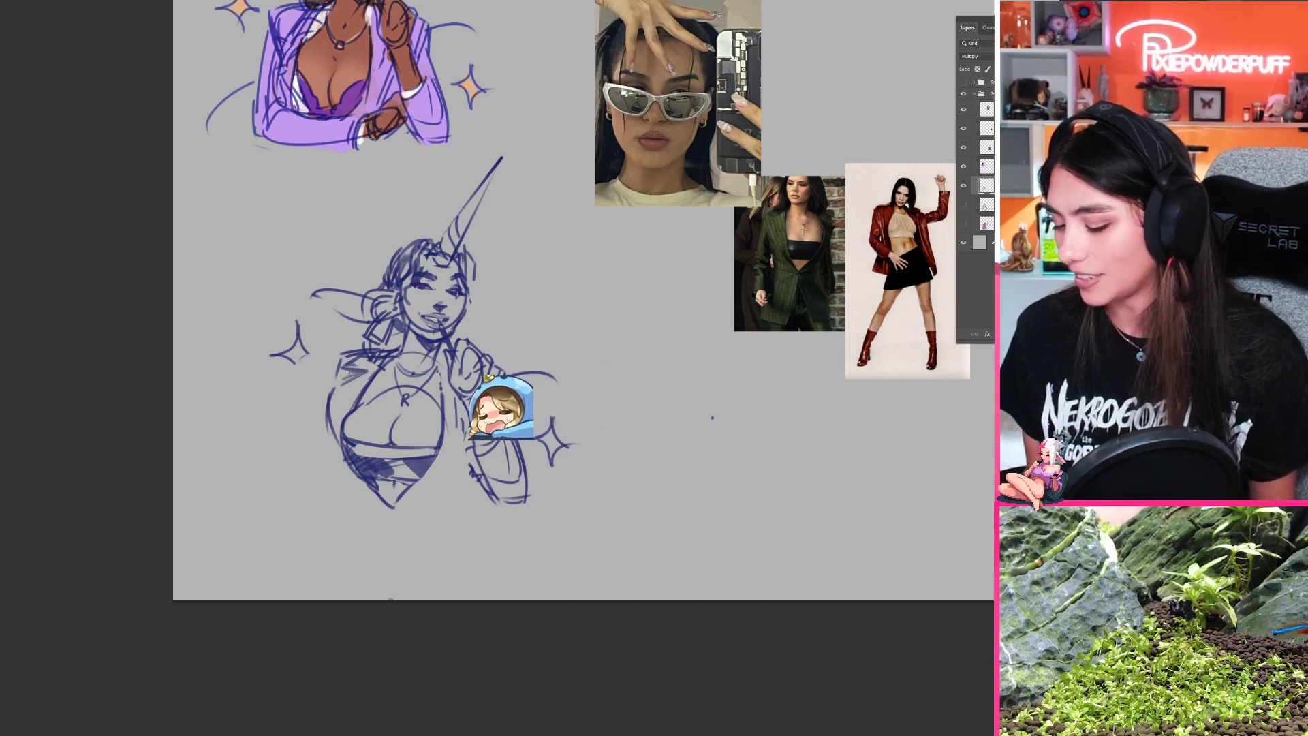
{"action": "left_click_drag", "start_coordinate": [712, 417], "coordinate": [644, 481]}
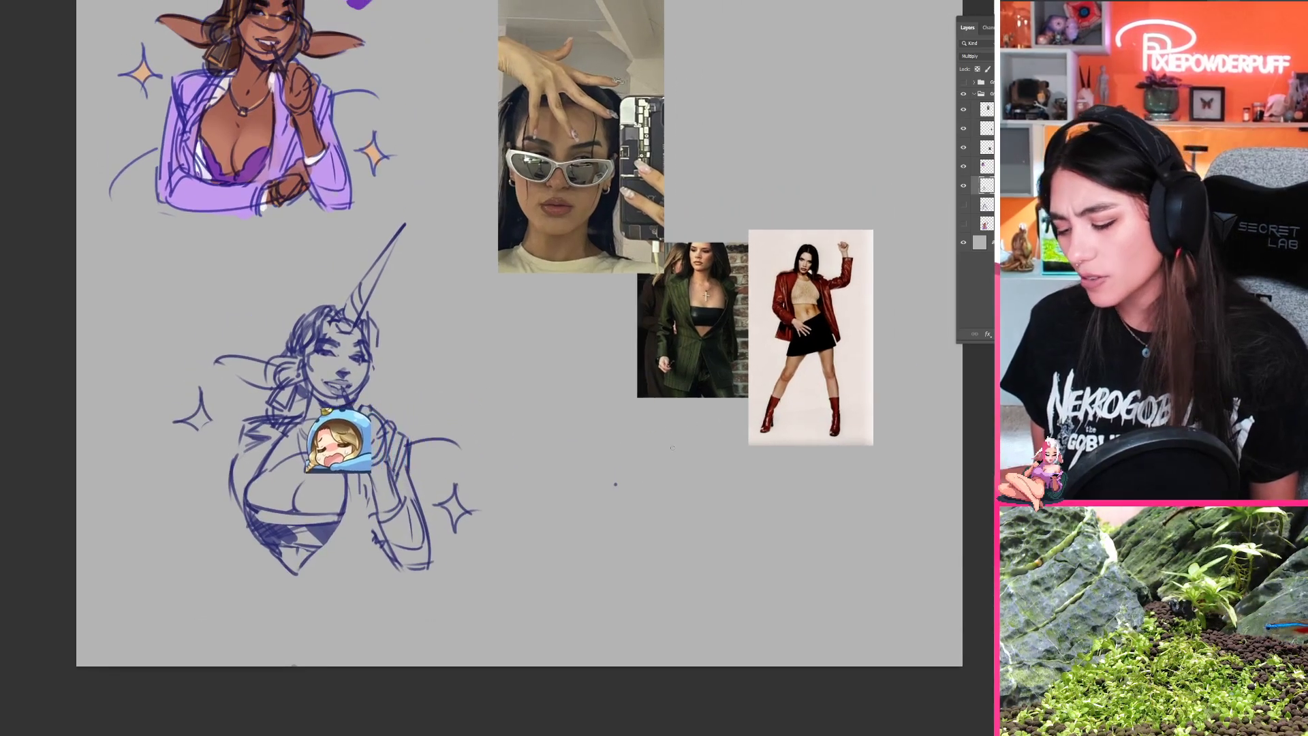
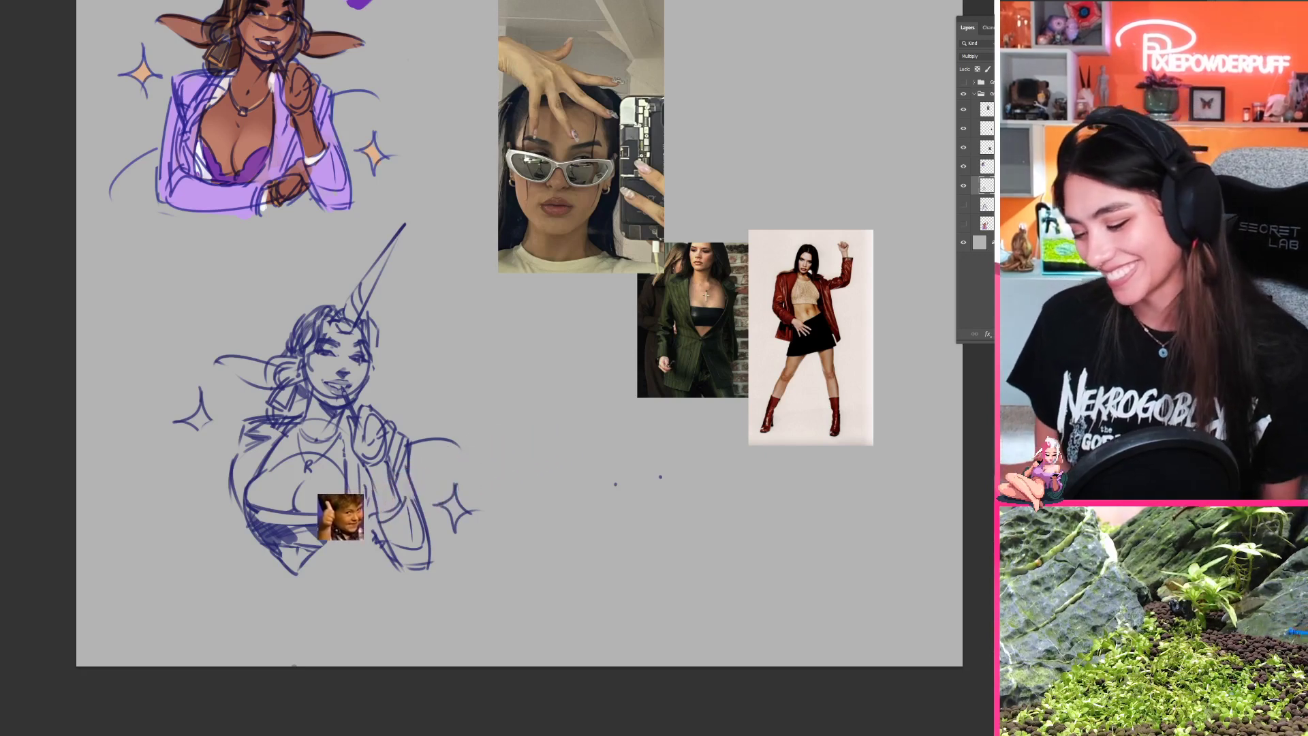
Step: Add curved hair strands over the crown and along both sides of the face on the lower sketch
{"action": "left_click_drag", "start_coordinate": [493, 389], "coordinate": [633, 394]}
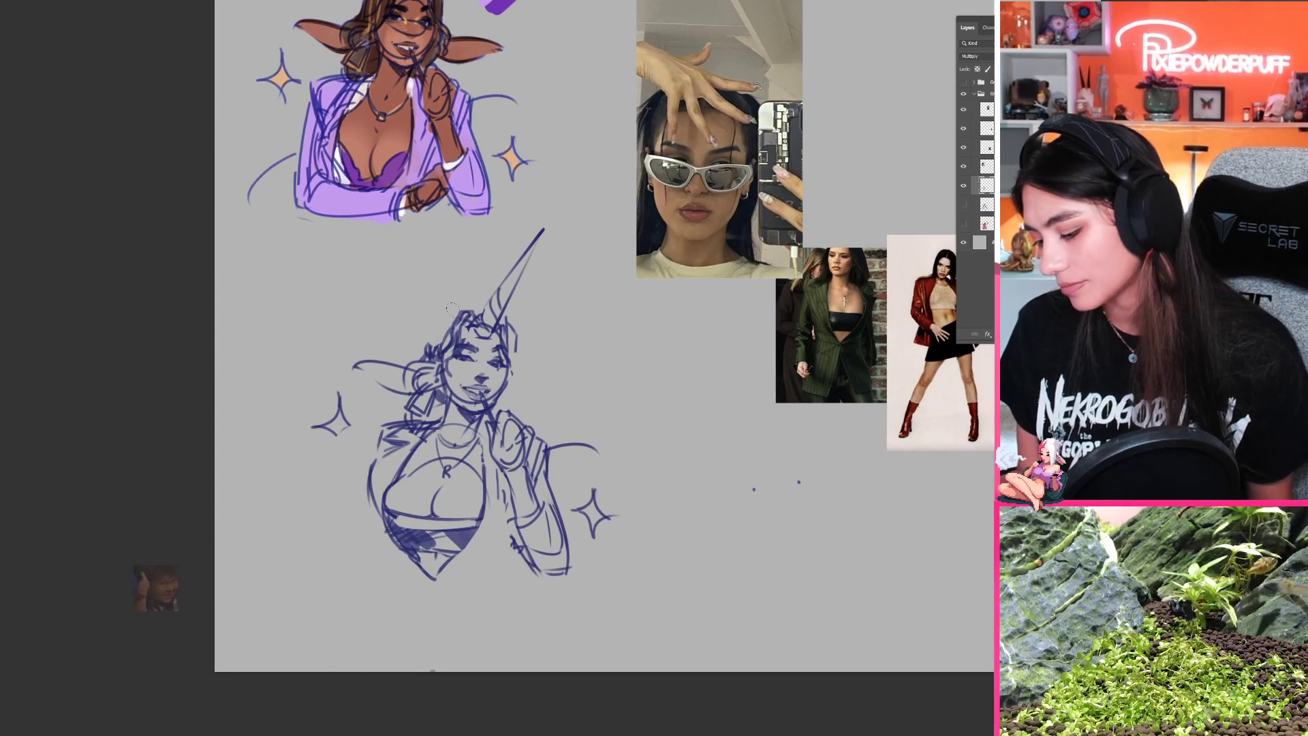
{"action": "left_click_drag", "start_coordinate": [455, 310], "coordinate": [469, 315]}
{"action": "left_click_drag", "start_coordinate": [524, 402], "coordinate": [513, 425]}
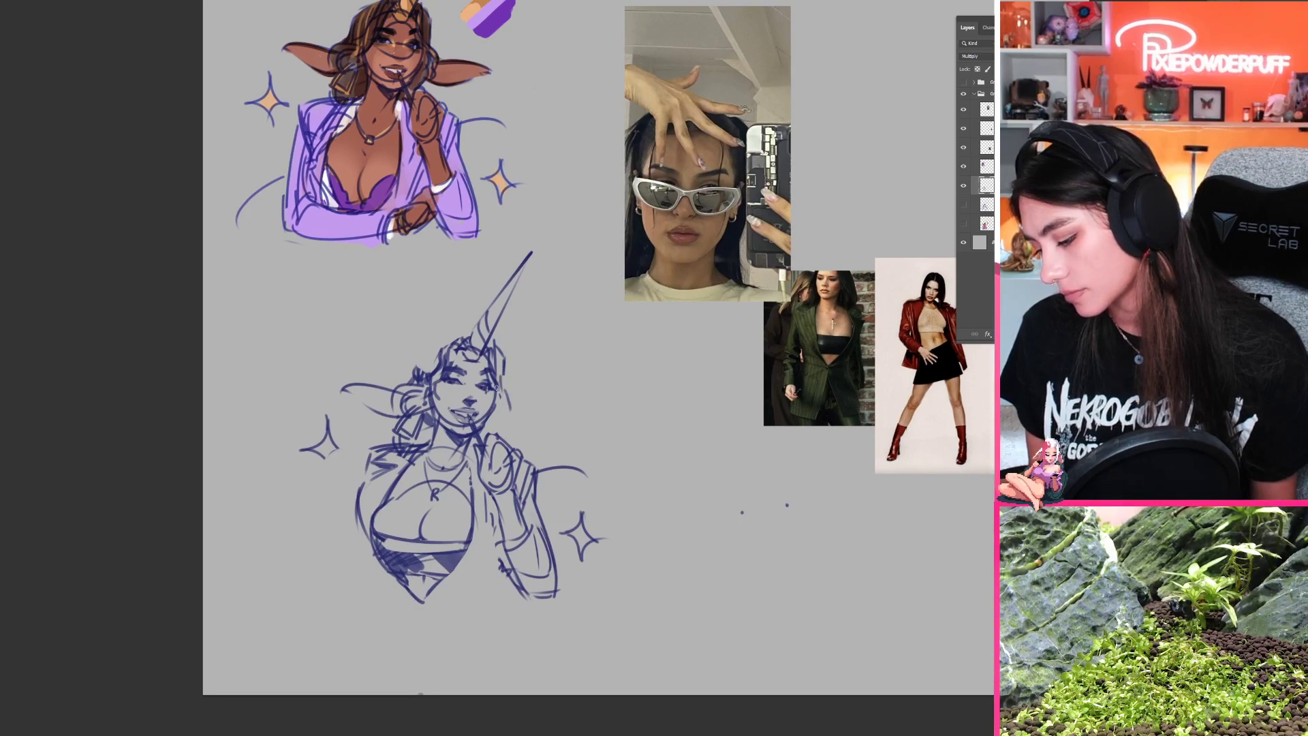
{"action": "left_click_drag", "start_coordinate": [504, 394], "coordinate": [514, 412]}
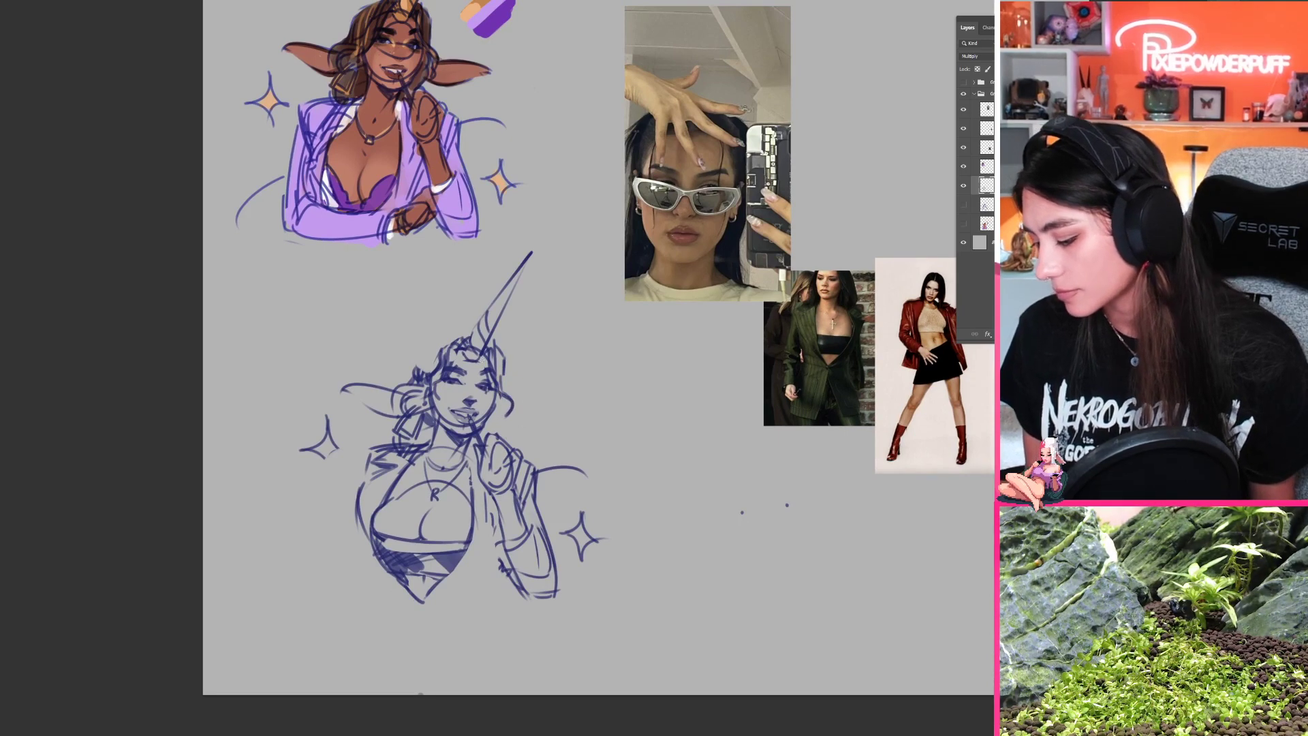
{"action": "mouse_move", "coordinate": [450, 339]}
{"action": "left_mouse_down"}
{"action": "mouse_move", "coordinate": [439, 353]}
{"action": "mouse_move", "coordinate": [452, 340]}
{"action": "left_mouse_up"}
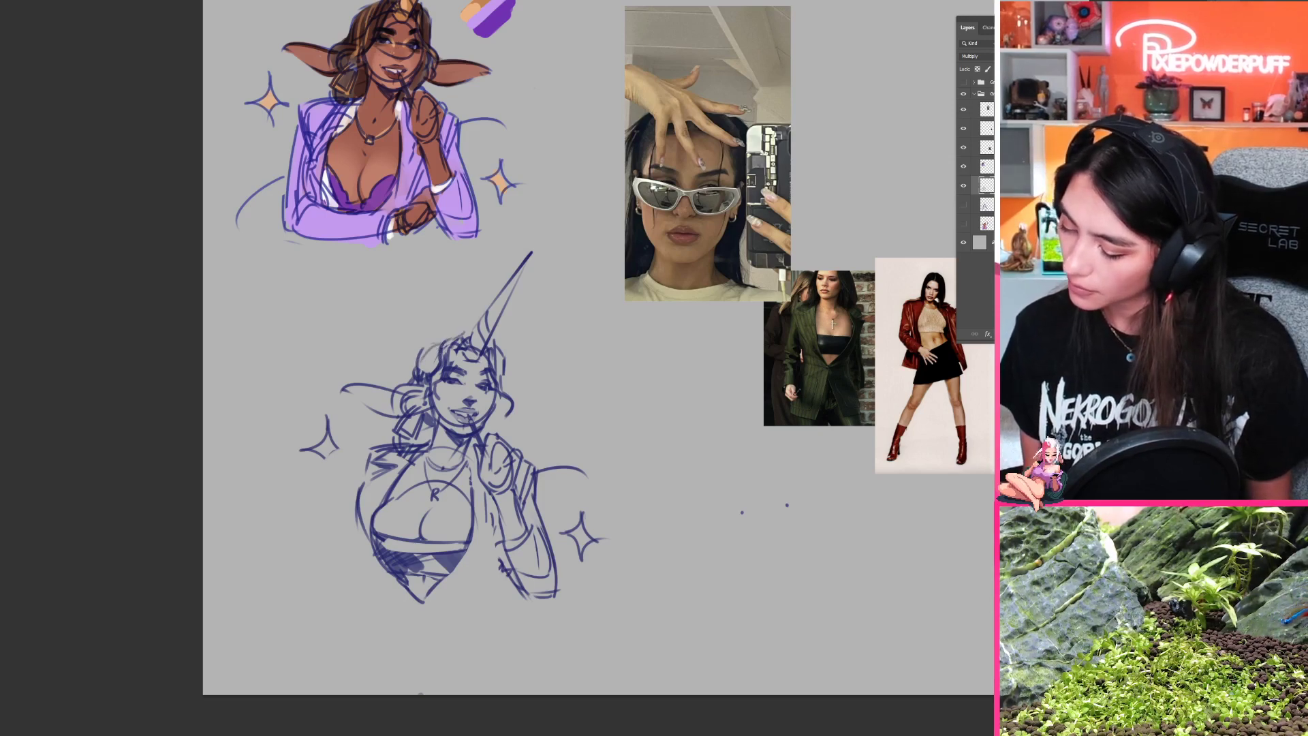
{"action": "mouse_move", "coordinate": [440, 349]}
{"action": "left_mouse_down"}
{"action": "mouse_move", "coordinate": [421, 377]}
{"action": "mouse_move", "coordinate": [419, 359]}
{"action": "left_mouse_up"}
{"action": "left_click_drag", "start_coordinate": [444, 338], "coordinate": [432, 345]}
{"action": "left_click_drag", "start_coordinate": [495, 410], "coordinate": [508, 424]}
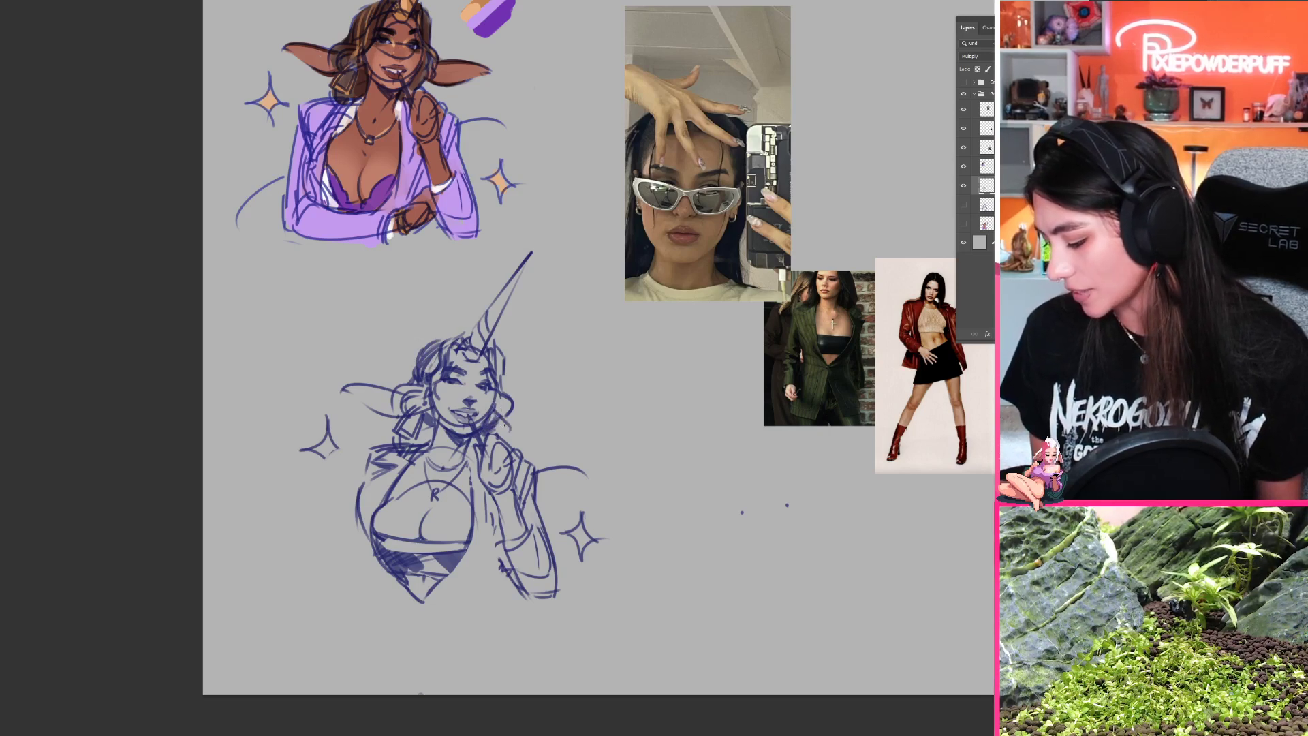
{"action": "left_click_drag", "start_coordinate": [478, 440], "coordinate": [467, 455]}
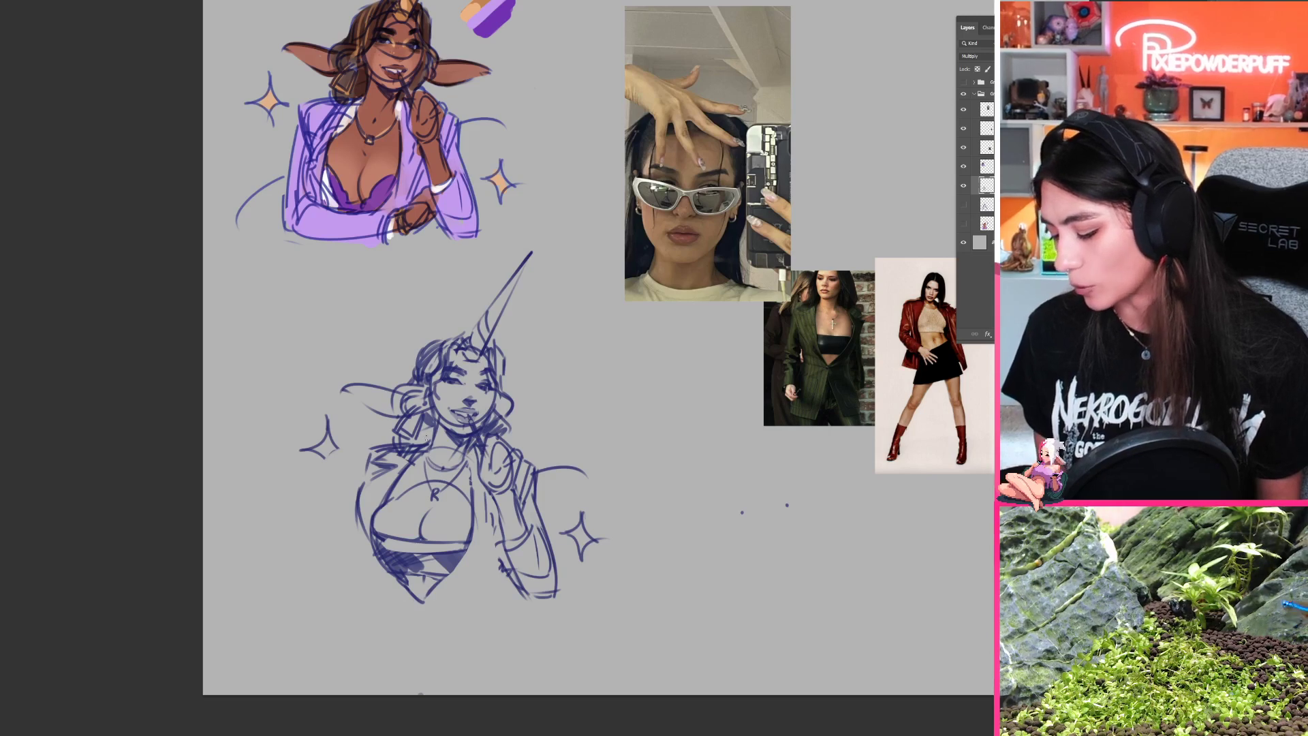
Step: Refine the blazer's outer contour and lapel on the side away from the raised hand, and add small curved marks on the bust
{"action": "left_click_drag", "start_coordinate": [422, 543], "coordinate": [385, 486]}
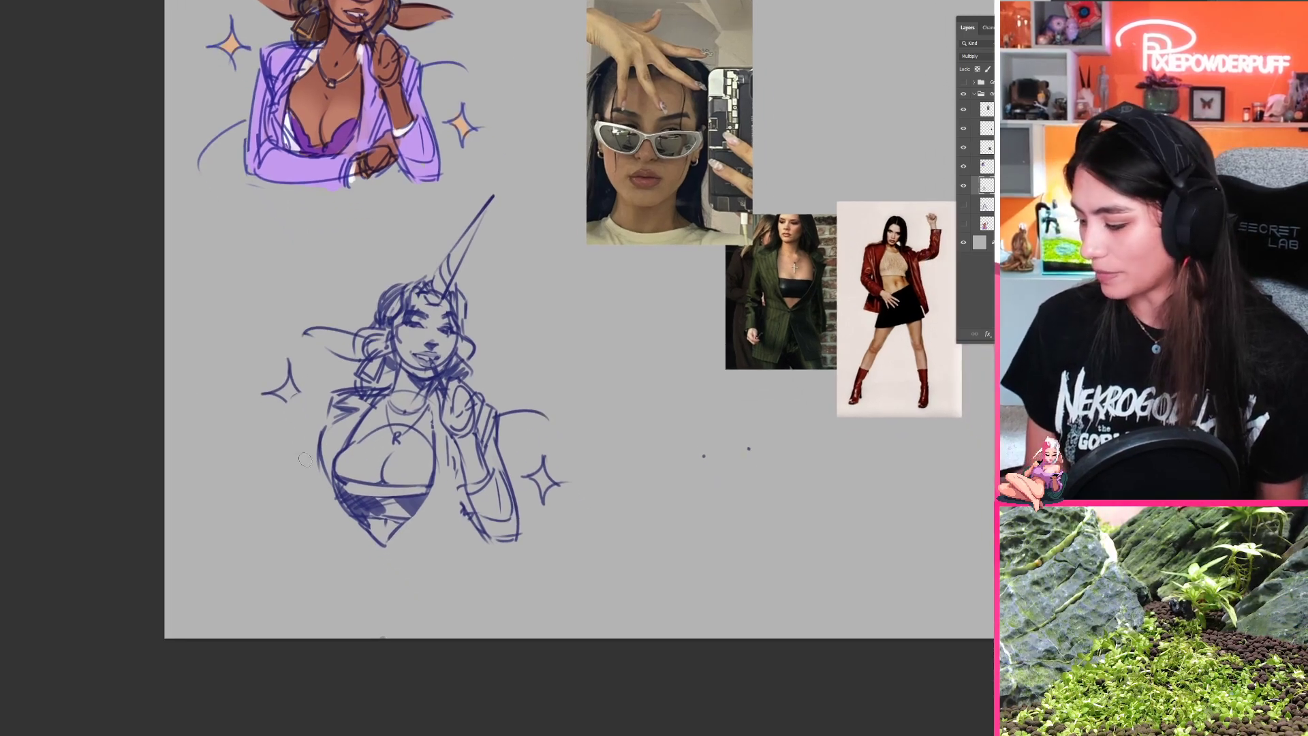
{"action": "left_click_drag", "start_coordinate": [315, 426], "coordinate": [330, 486]}
{"action": "left_click_drag", "start_coordinate": [325, 423], "coordinate": [322, 462]}
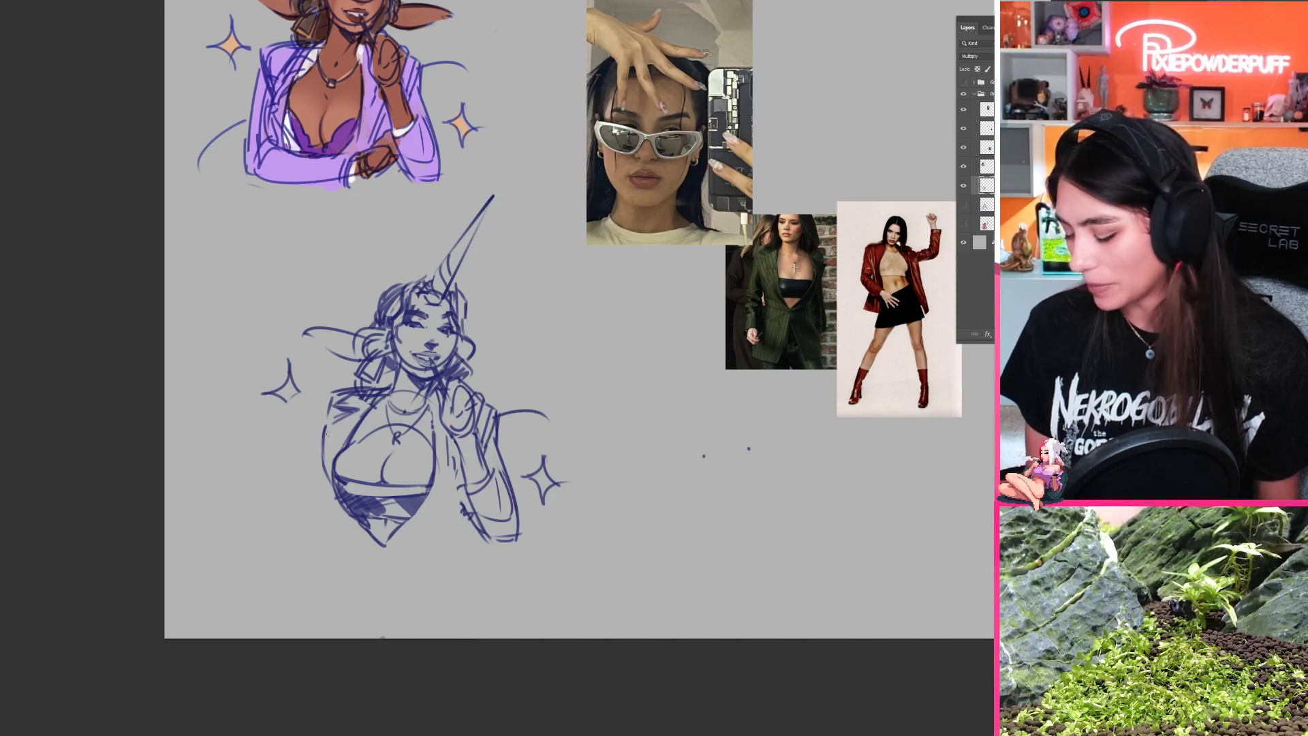
{"action": "left_click_drag", "start_coordinate": [329, 426], "coordinate": [333, 472]}
{"action": "mouse_move", "coordinate": [344, 420]}
{"action": "left_mouse_down"}
{"action": "mouse_move", "coordinate": [339, 450]}
{"action": "mouse_move", "coordinate": [351, 414]}
{"action": "mouse_move", "coordinate": [345, 447]}
{"action": "mouse_move", "coordinate": [346, 408]}
{"action": "left_mouse_up"}
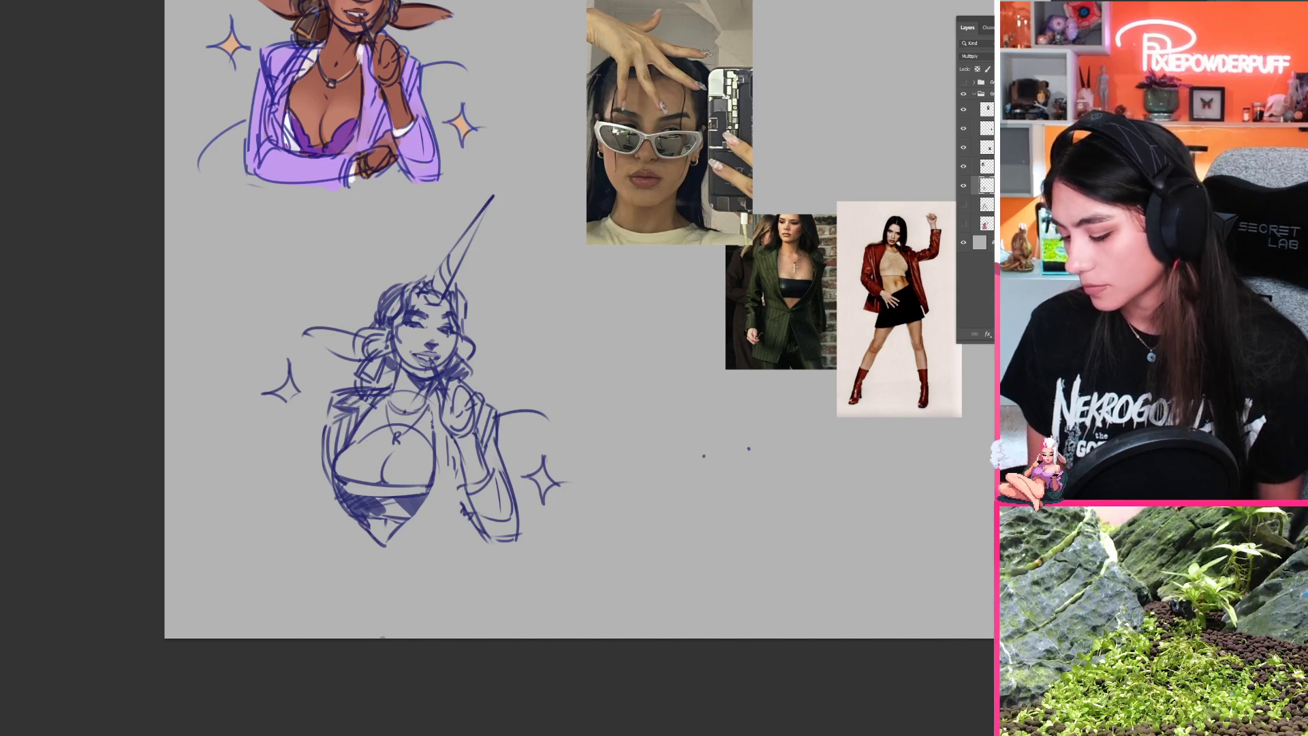
{"action": "left_click_drag", "start_coordinate": [365, 520], "coordinate": [383, 544]}
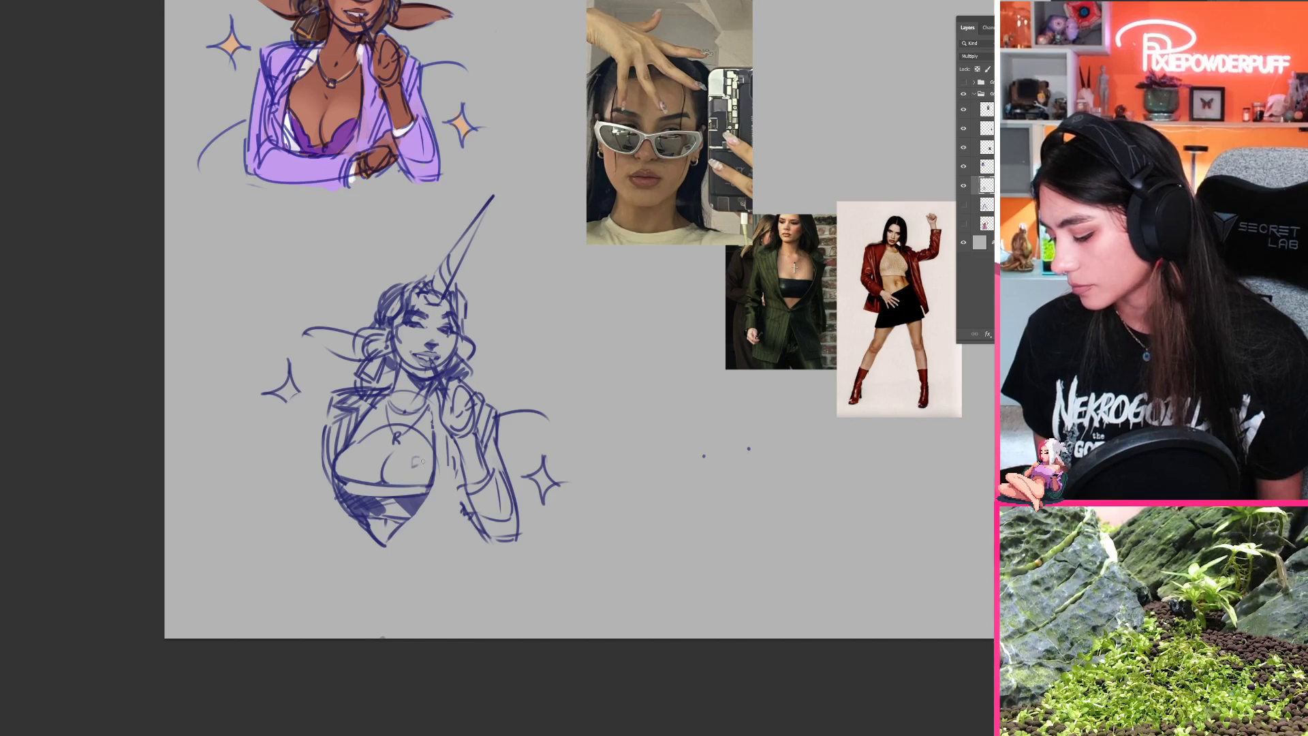
{"action": "left_click_drag", "start_coordinate": [366, 453], "coordinate": [363, 466]}
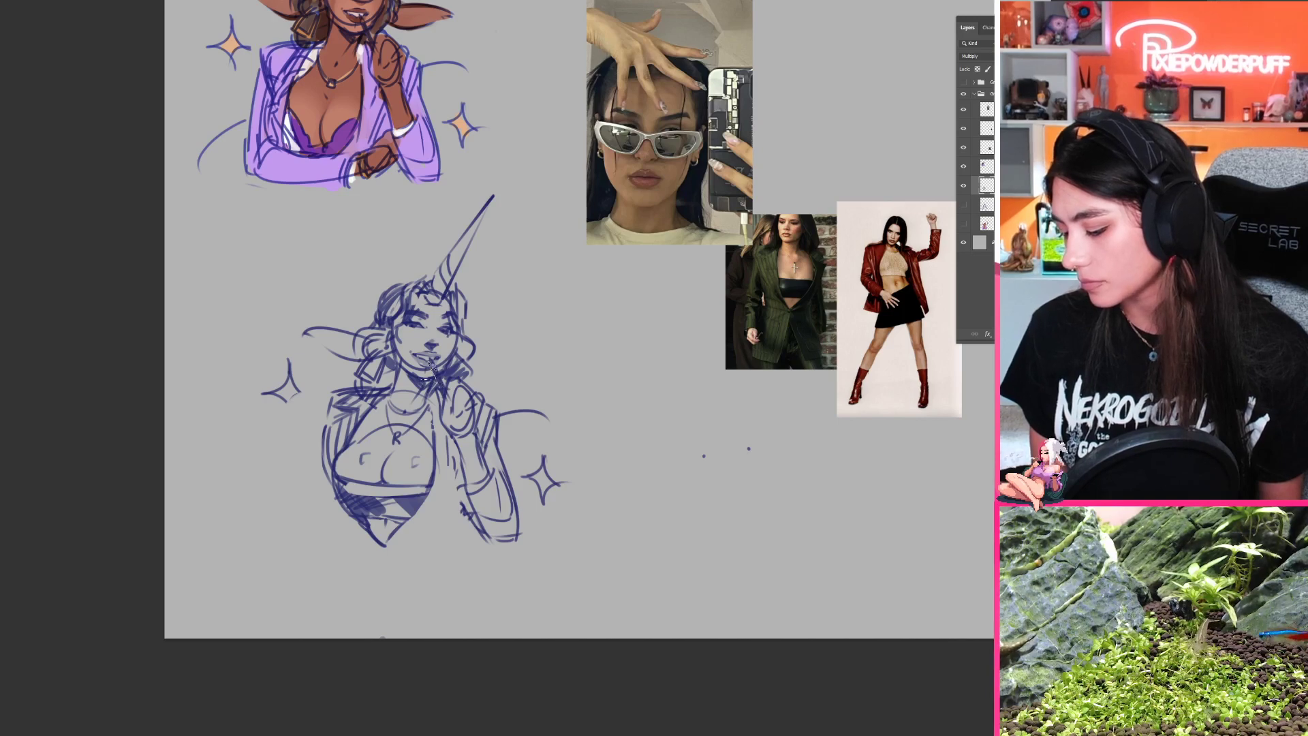
Step: Lasso the lower sketch's head with its horn and ear, and rotate it slightly clockwise on the neck
{"action": "key", "text": "l"}
{"action": "mouse_move", "coordinate": [436, 372]}
{"action": "left_mouse_down"}
{"action": "mouse_move", "coordinate": [577, 242]}
{"action": "mouse_move", "coordinate": [439, 148]}
{"action": "mouse_move", "coordinate": [297, 328]}
{"action": "mouse_move", "coordinate": [300, 364]}
{"action": "left_mouse_up"}
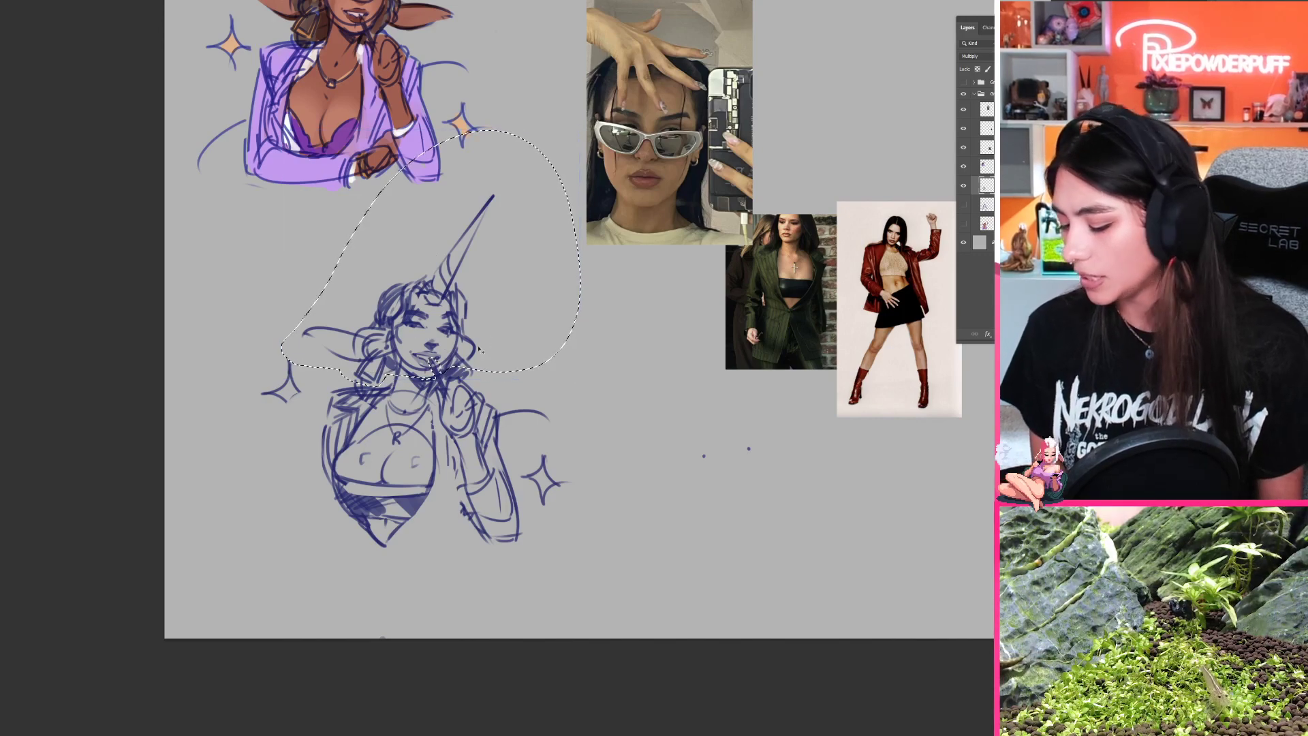
{"action": "key", "text": "ctrl+t"}
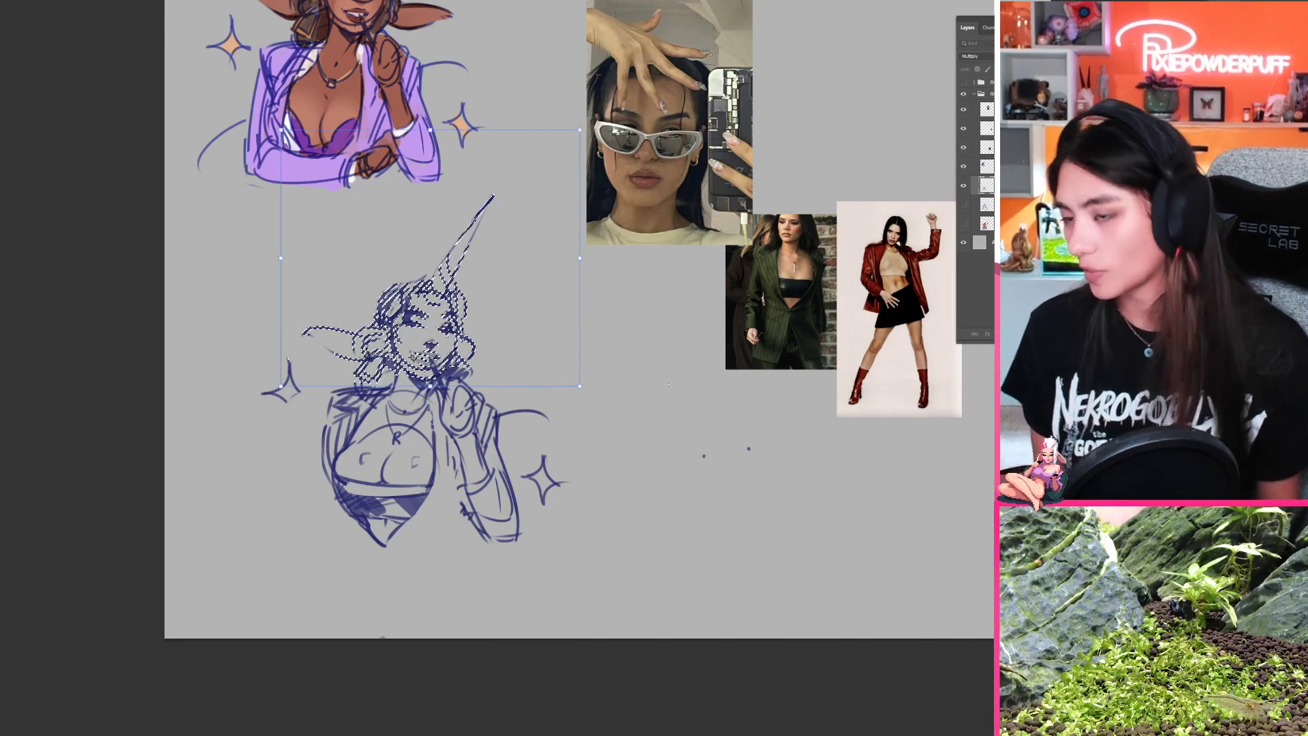
{"action": "left_click_drag", "start_coordinate": [413, 357], "coordinate": [411, 358]}
{"action": "left_click_drag", "start_coordinate": [667, 382], "coordinate": [639, 413]}
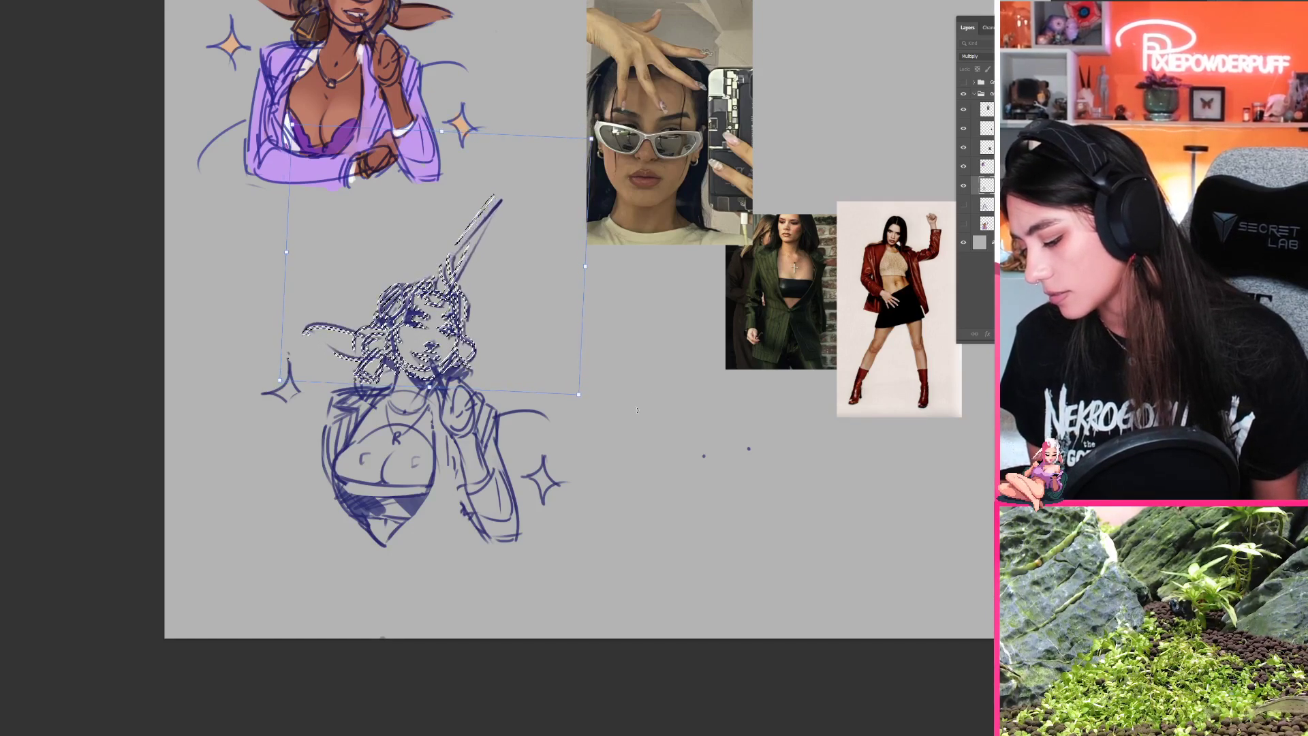
{"action": "left_click_drag", "start_coordinate": [524, 380], "coordinate": [525, 380]}
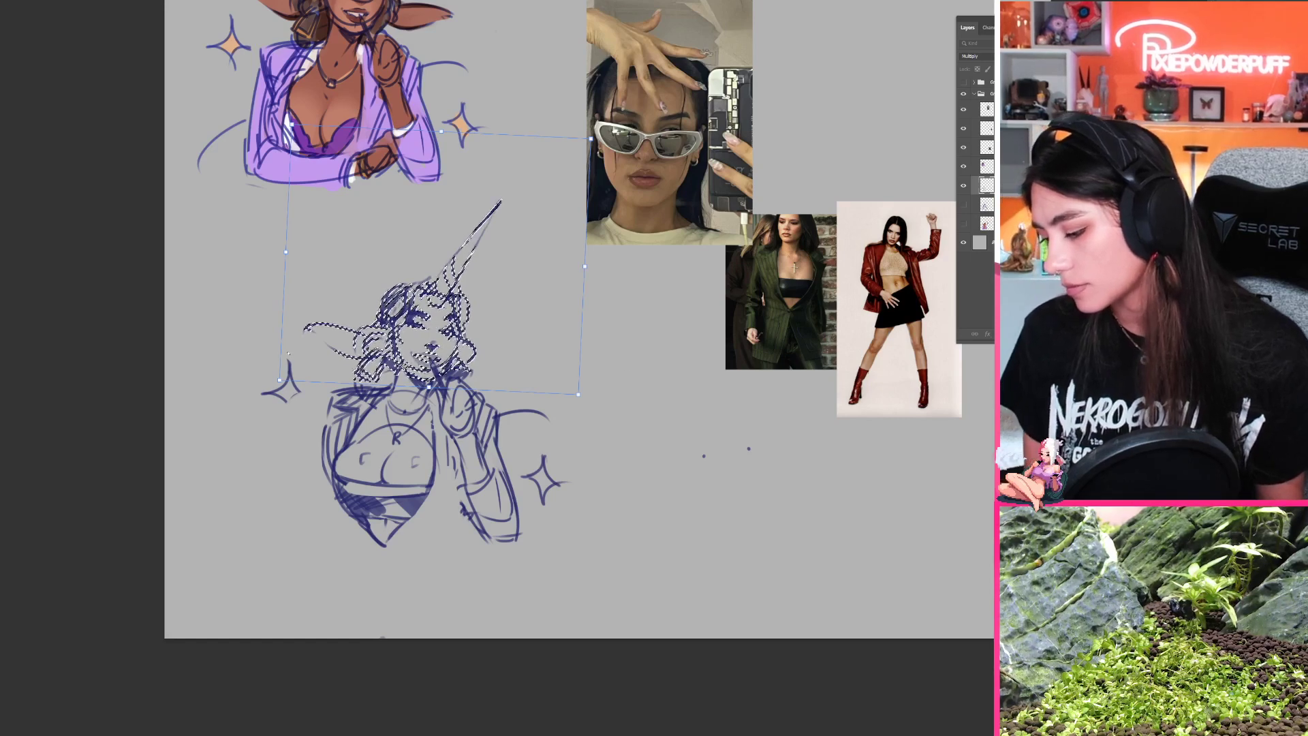
{"action": "left_click_drag", "start_coordinate": [659, 356], "coordinate": [640, 362]}
{"action": "left_click_drag", "start_coordinate": [537, 361], "coordinate": [537, 358]}
{"action": "key", "text": "Return"}
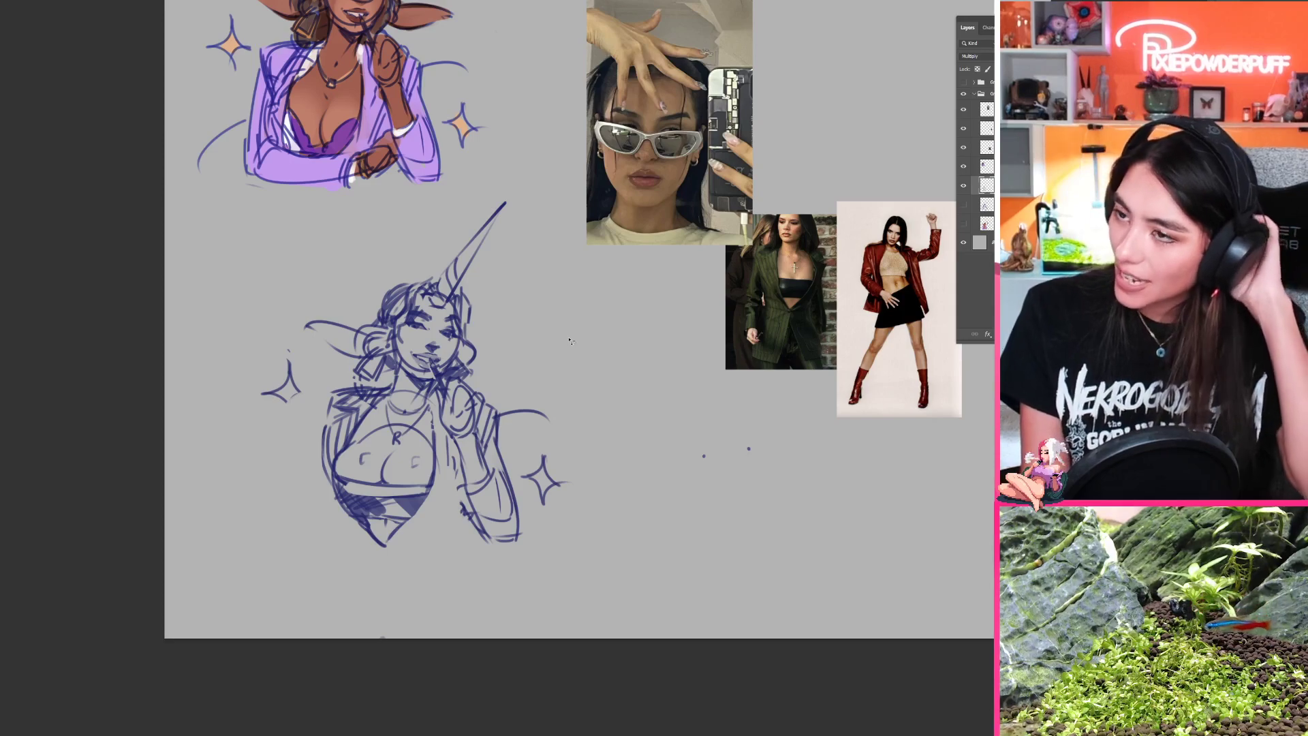
Step: Examine the open full-body sketch and the finished bikini character illustration, and return to the horned character's document
{"action": "key", "text": "ctrl+Tab"}
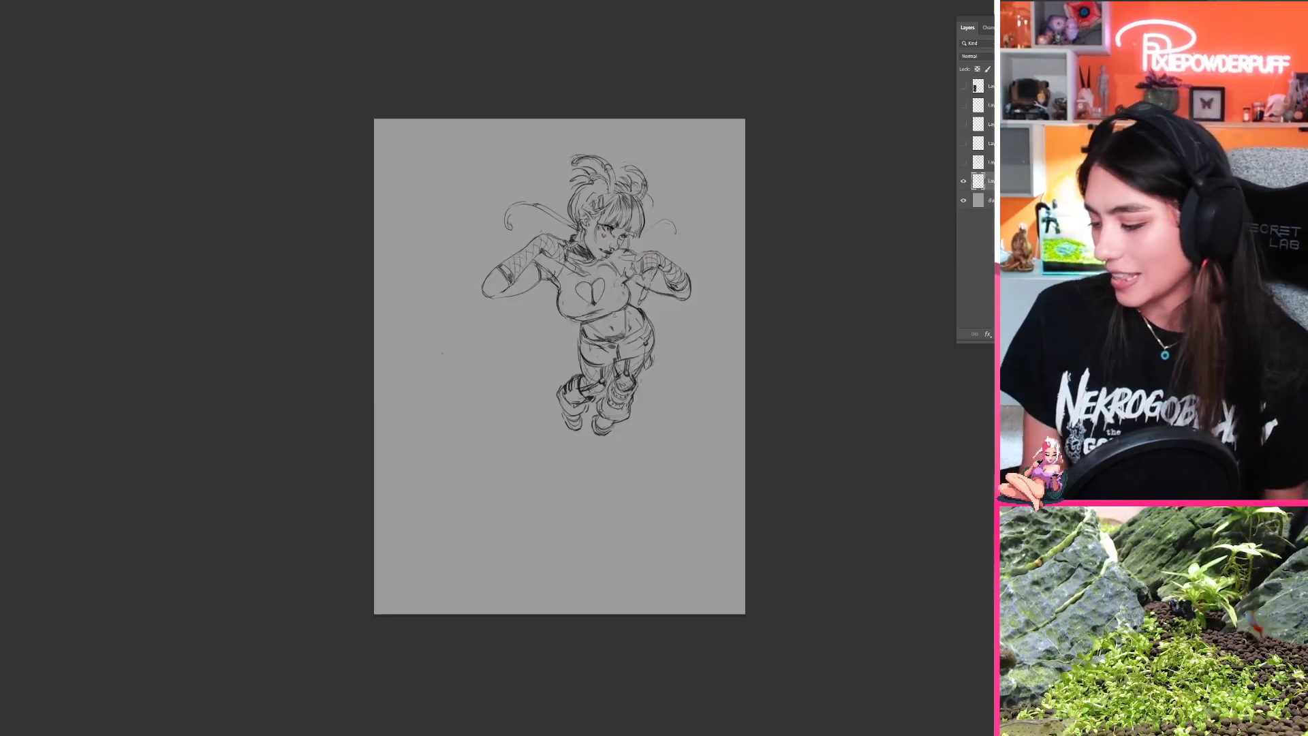
{"action": "left_click_drag", "start_coordinate": [656, 341], "coordinate": [684, 379]}
{"action": "left_click_drag", "start_coordinate": [684, 380], "coordinate": [685, 532]}
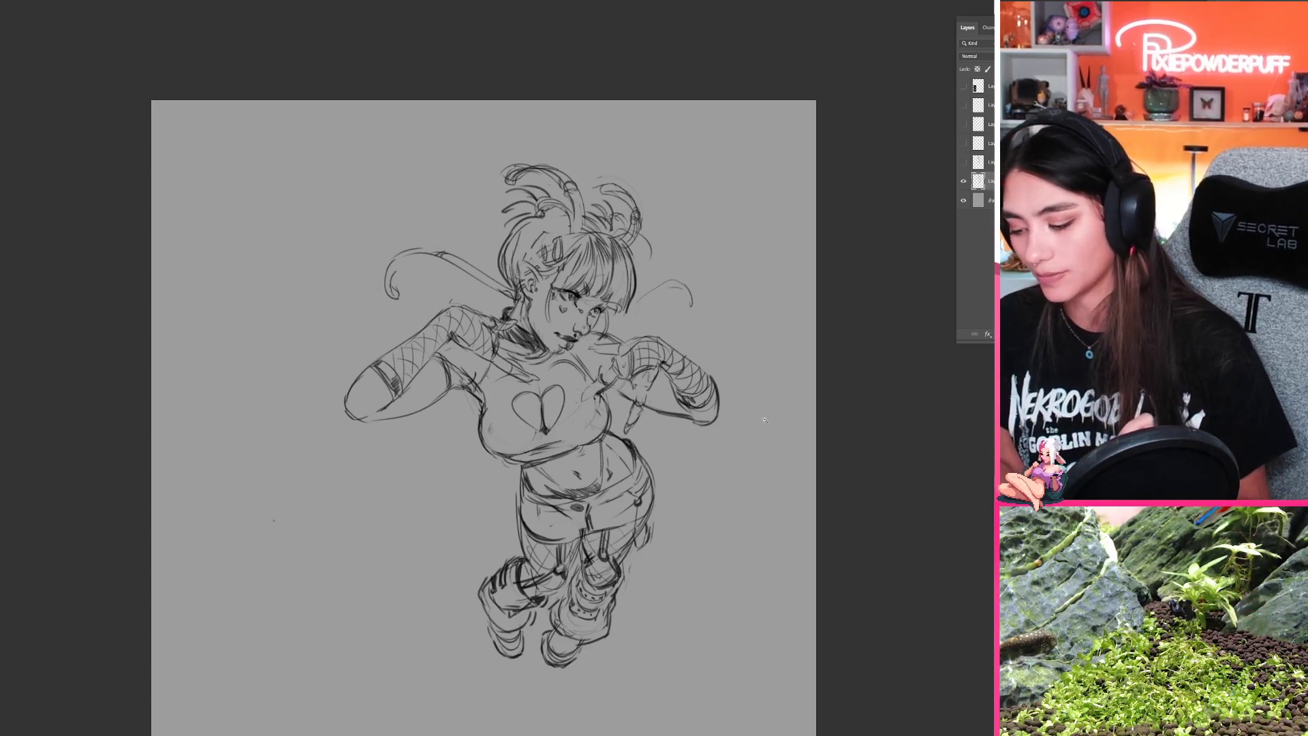
{"action": "mouse_move", "coordinate": [765, 420]}
{"action": "left_mouse_down"}
{"action": "mouse_move", "coordinate": [710, 485]}
{"action": "mouse_move", "coordinate": [701, 469]}
{"action": "left_mouse_up"}
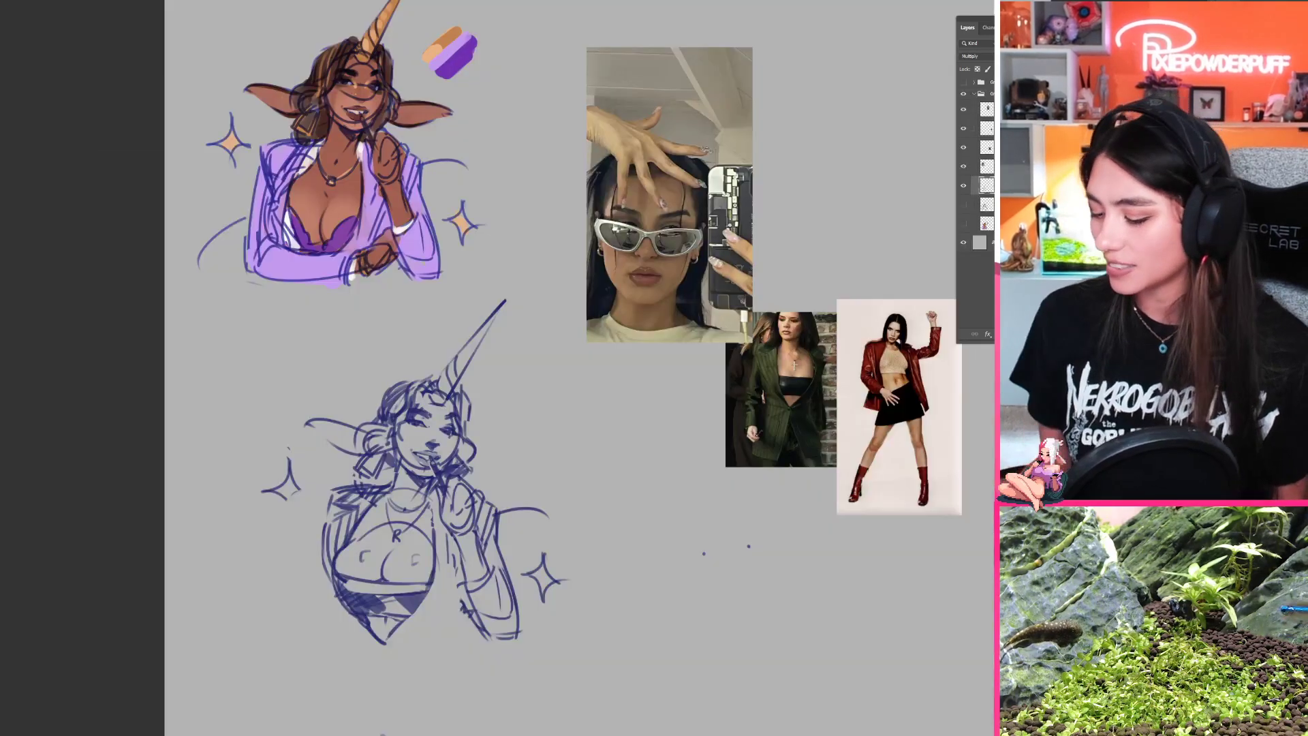
{"action": "scroll", "coordinate": [502, 602], "scroll_direction": "down", "scroll_amount": 2}
{"action": "mouse_move", "coordinate": [512, 632]}
{"action": "left_mouse_down"}
{"action": "mouse_move", "coordinate": [513, 529]}
{"action": "mouse_move", "coordinate": [486, 562]}
{"action": "left_mouse_up"}
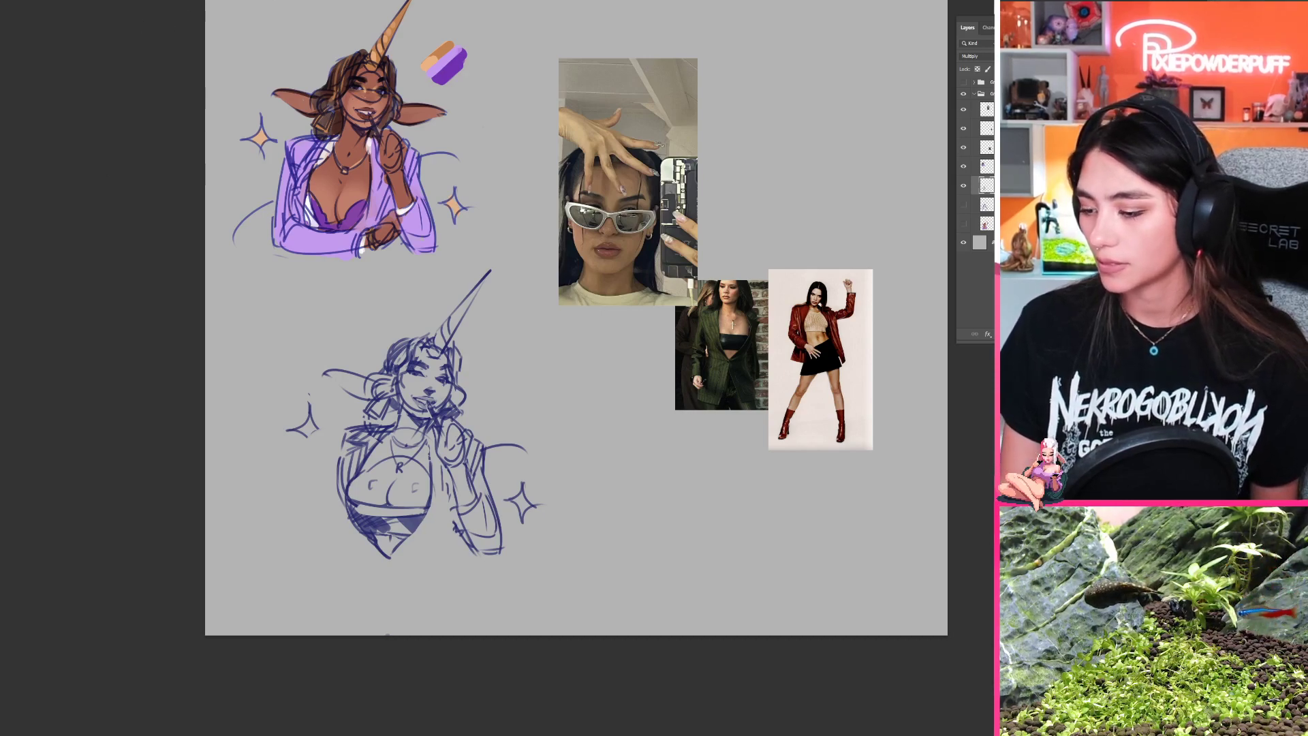
{"action": "key", "text": "ctrl+Tab"}
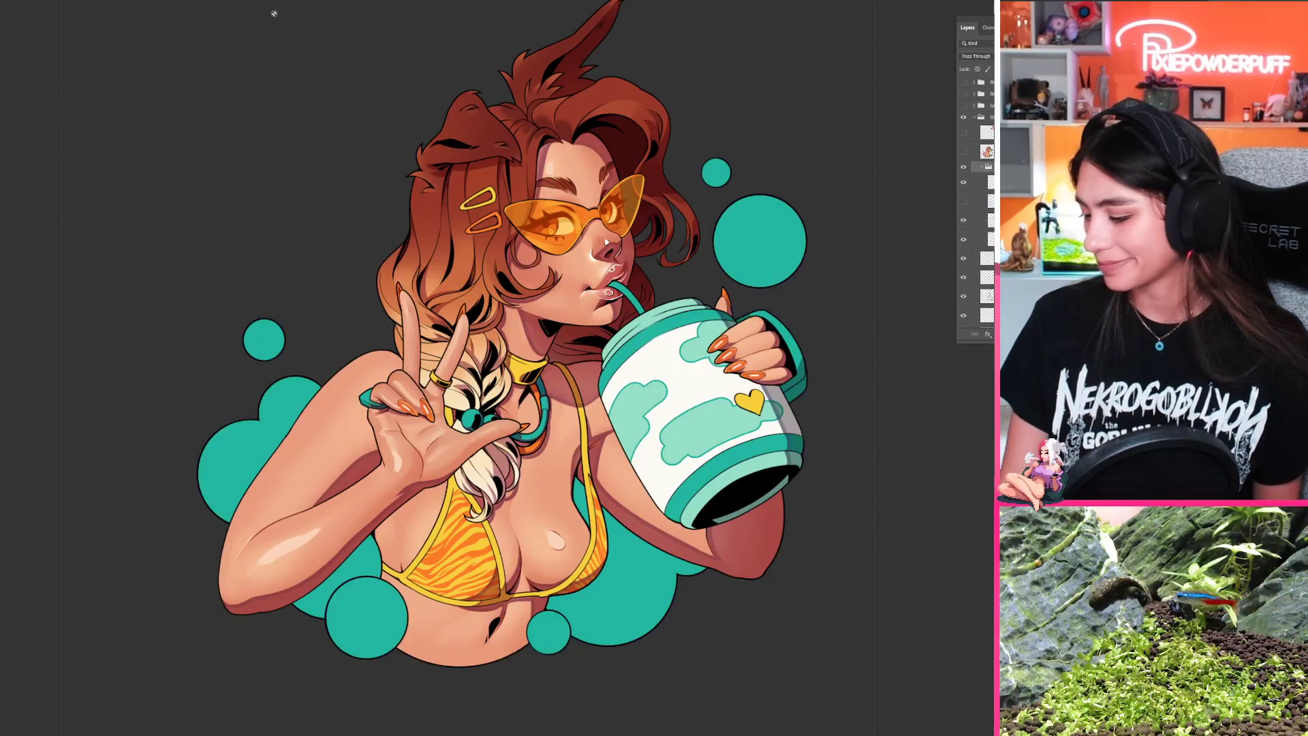
{"action": "key", "text": "ctrl+Tab"}
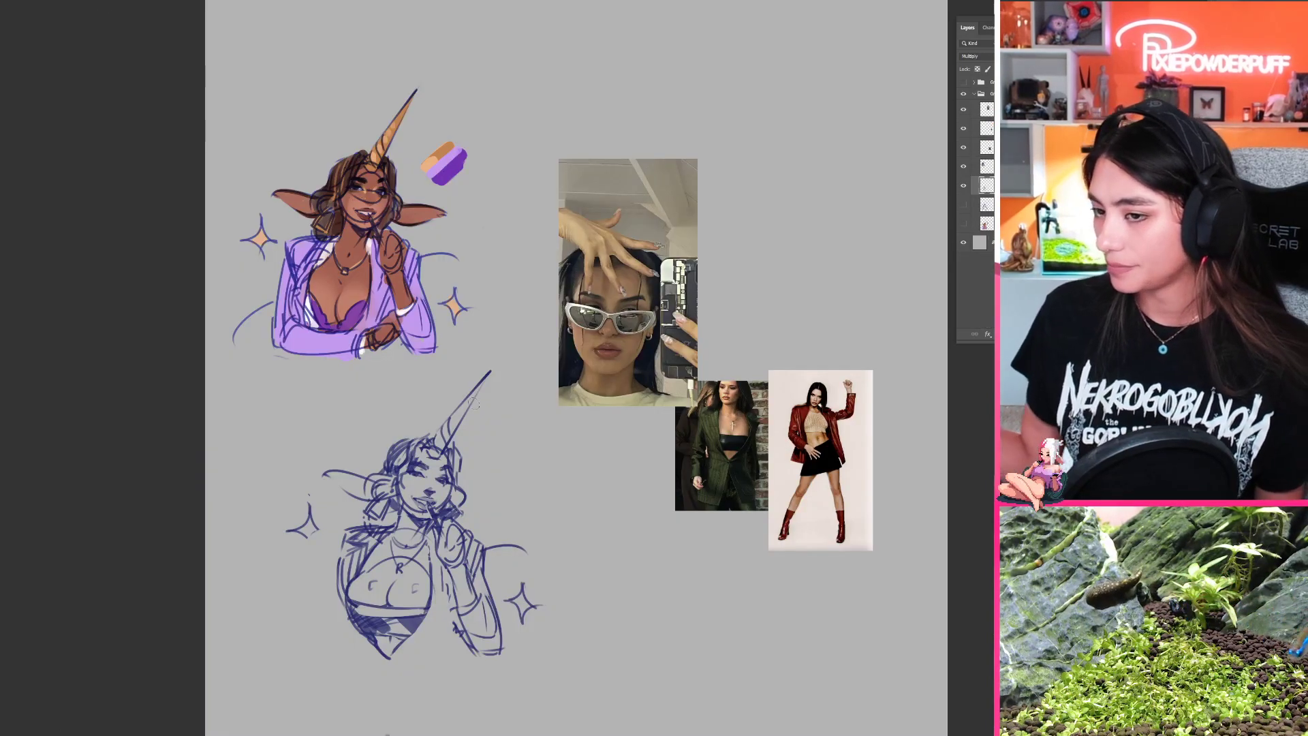
Step: Sketch the blazer's sleeve line beside the bust on the side away from the raised hand, undoing unwanted strokes
{"action": "left_click_drag", "start_coordinate": [782, 496], "coordinate": [792, 413]}
{"action": "left_click", "coordinate": [964, 188]}
{"action": "left_click", "coordinate": [963, 186]}
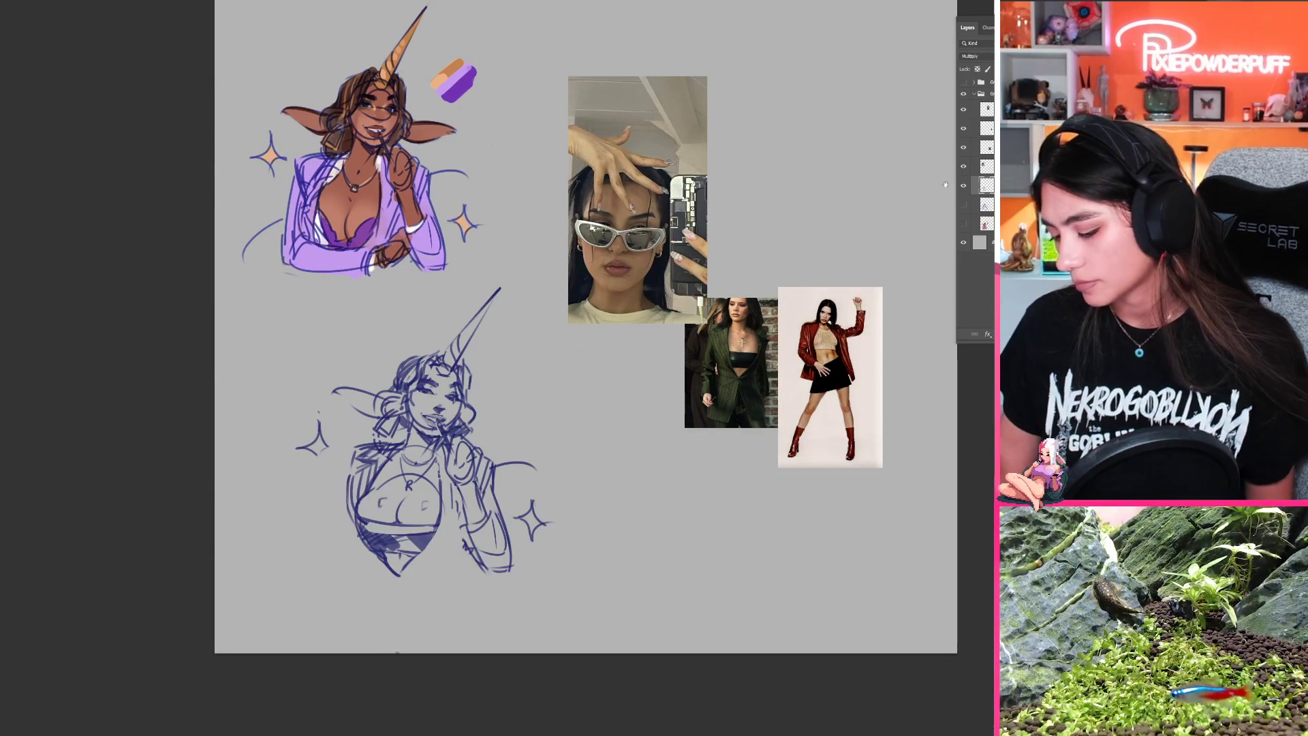
{"action": "left_click_drag", "start_coordinate": [734, 513], "coordinate": [709, 400]}
{"action": "left_click_drag", "start_coordinate": [677, 310], "coordinate": [353, 449]}
{"action": "key", "text": "ctrl+z"}
{"action": "key", "text": "ctrl+z"}
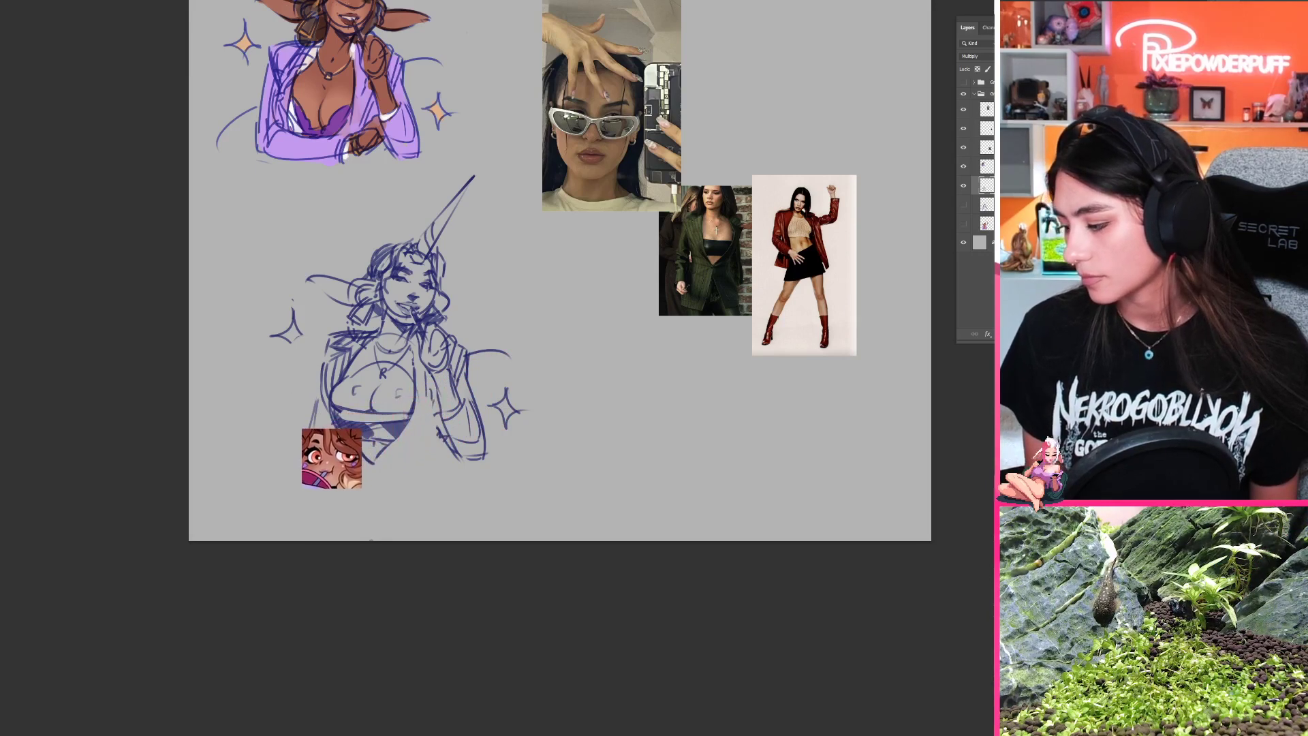
{"action": "left_click_drag", "start_coordinate": [682, 306], "coordinate": [585, 389]}
{"action": "mouse_move", "coordinate": [571, 337]}
{"action": "left_mouse_down"}
{"action": "mouse_move", "coordinate": [615, 318]}
{"action": "mouse_move", "coordinate": [636, 327]}
{"action": "mouse_move", "coordinate": [634, 356]}
{"action": "mouse_move", "coordinate": [581, 425]}
{"action": "mouse_move", "coordinate": [616, 413]}
{"action": "mouse_move", "coordinate": [541, 533]}
{"action": "mouse_move", "coordinate": [661, 481]}
{"action": "mouse_move", "coordinate": [663, 439]}
{"action": "left_mouse_up"}
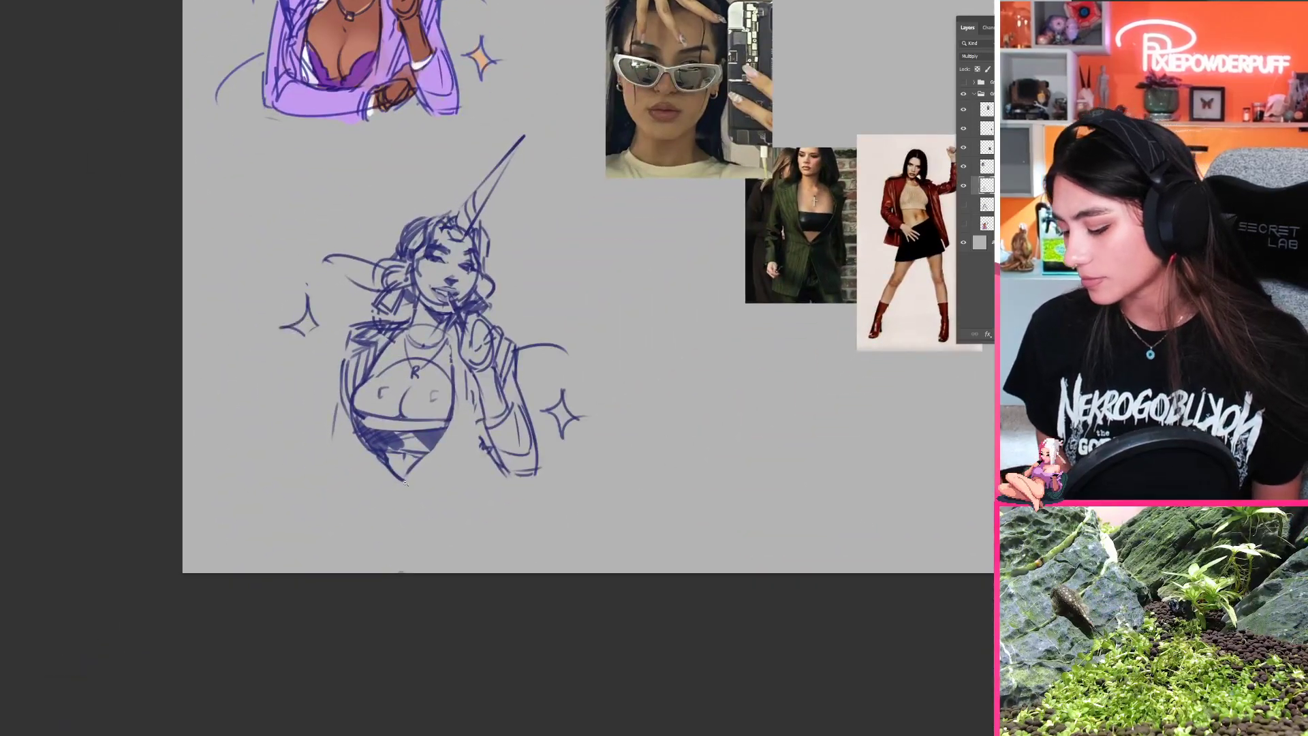
Step: Curve the blazer's front edge to a point below the bandeau top, and add short fold strokes on the opposite side
{"action": "mouse_move", "coordinate": [406, 485]}
{"action": "left_mouse_down"}
{"action": "mouse_move", "coordinate": [402, 541]}
{"action": "mouse_move", "coordinate": [416, 502]}
{"action": "mouse_move", "coordinate": [382, 524]}
{"action": "mouse_move", "coordinate": [429, 497]}
{"action": "mouse_move", "coordinate": [380, 526]}
{"action": "mouse_move", "coordinate": [460, 449]}
{"action": "left_mouse_up"}
{"action": "key", "text": "ctrl+z"}
{"action": "key", "text": "ctrl+z"}
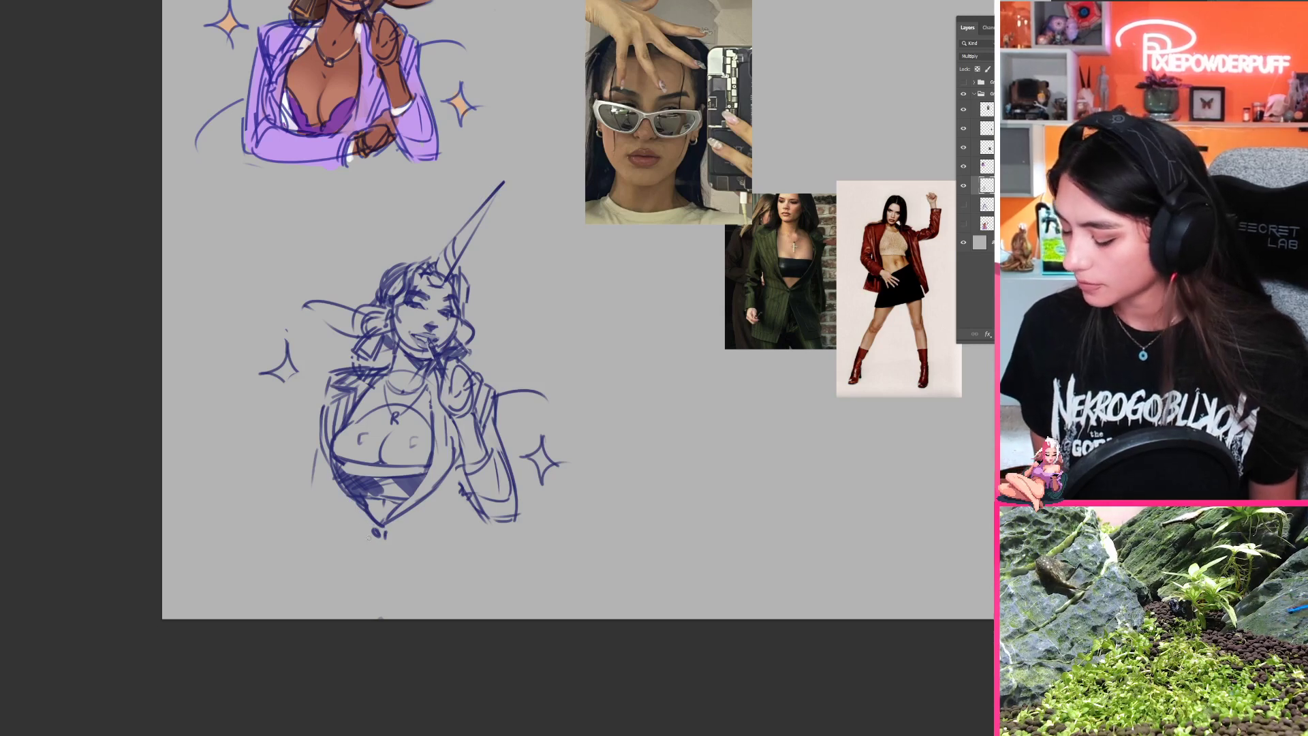
{"action": "mouse_move", "coordinate": [369, 526]}
{"action": "left_mouse_down"}
{"action": "mouse_move", "coordinate": [370, 541]}
{"action": "mouse_move", "coordinate": [352, 529]}
{"action": "left_mouse_up"}
{"action": "mouse_move", "coordinate": [336, 477]}
{"action": "left_mouse_down"}
{"action": "mouse_move", "coordinate": [336, 518]}
{"action": "mouse_move", "coordinate": [371, 548]}
{"action": "mouse_move", "coordinate": [326, 544]}
{"action": "mouse_move", "coordinate": [328, 517]}
{"action": "mouse_move", "coordinate": [405, 541]}
{"action": "left_mouse_up"}
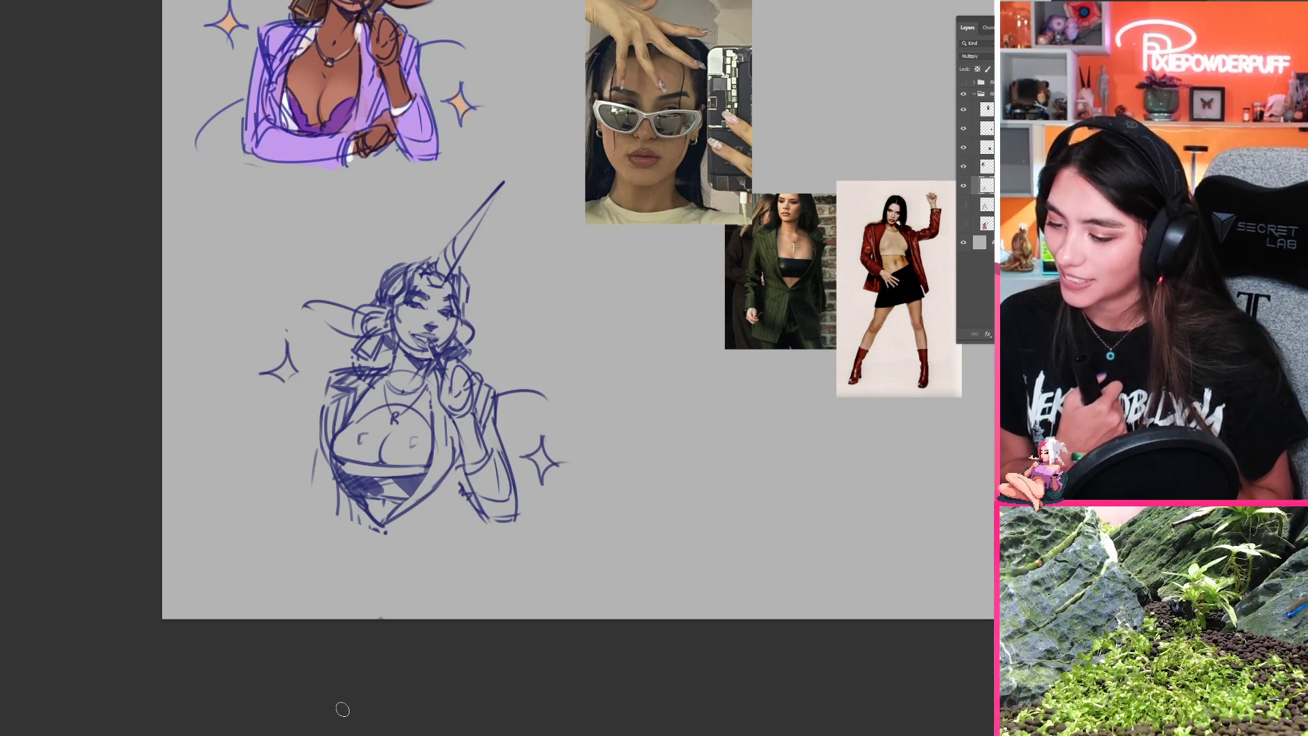
Step: Hide the horned character's layer group and show the group with the blue slime-haired man in the dark jacket
{"action": "left_click", "coordinate": [963, 185]}
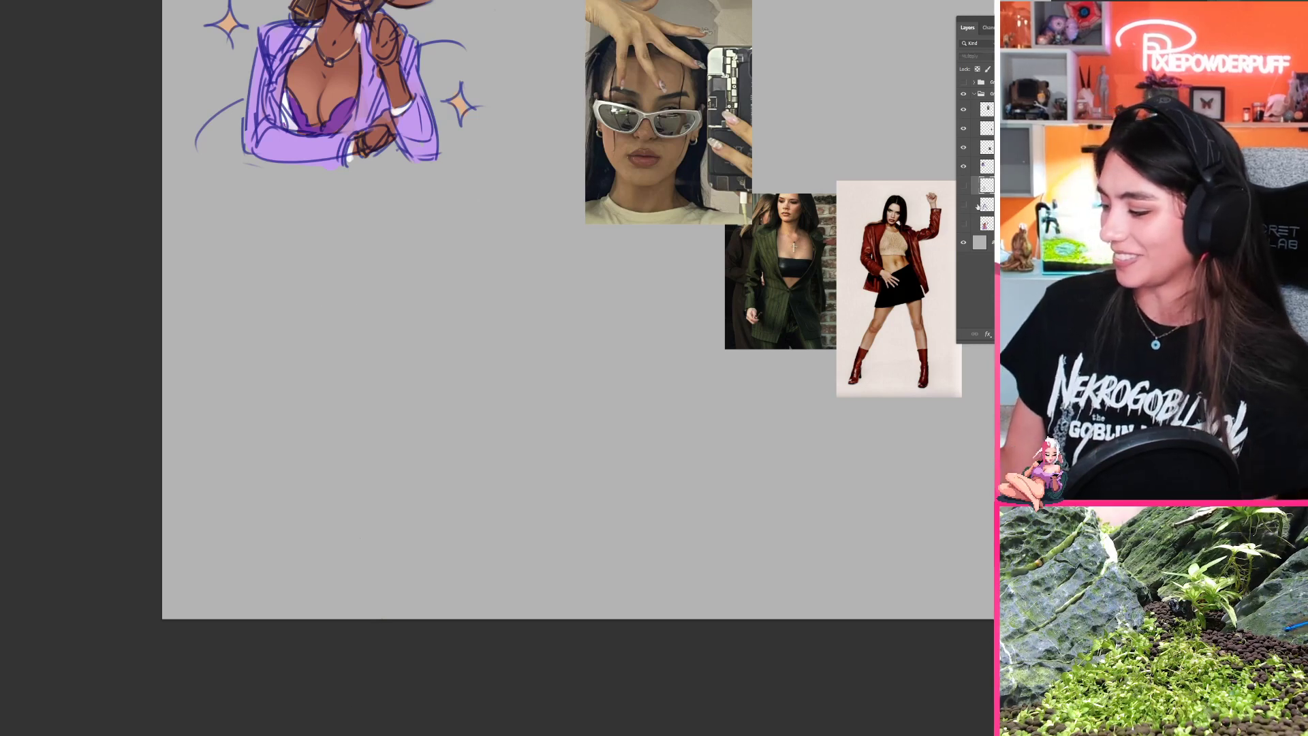
{"action": "left_click", "coordinate": [975, 94]}
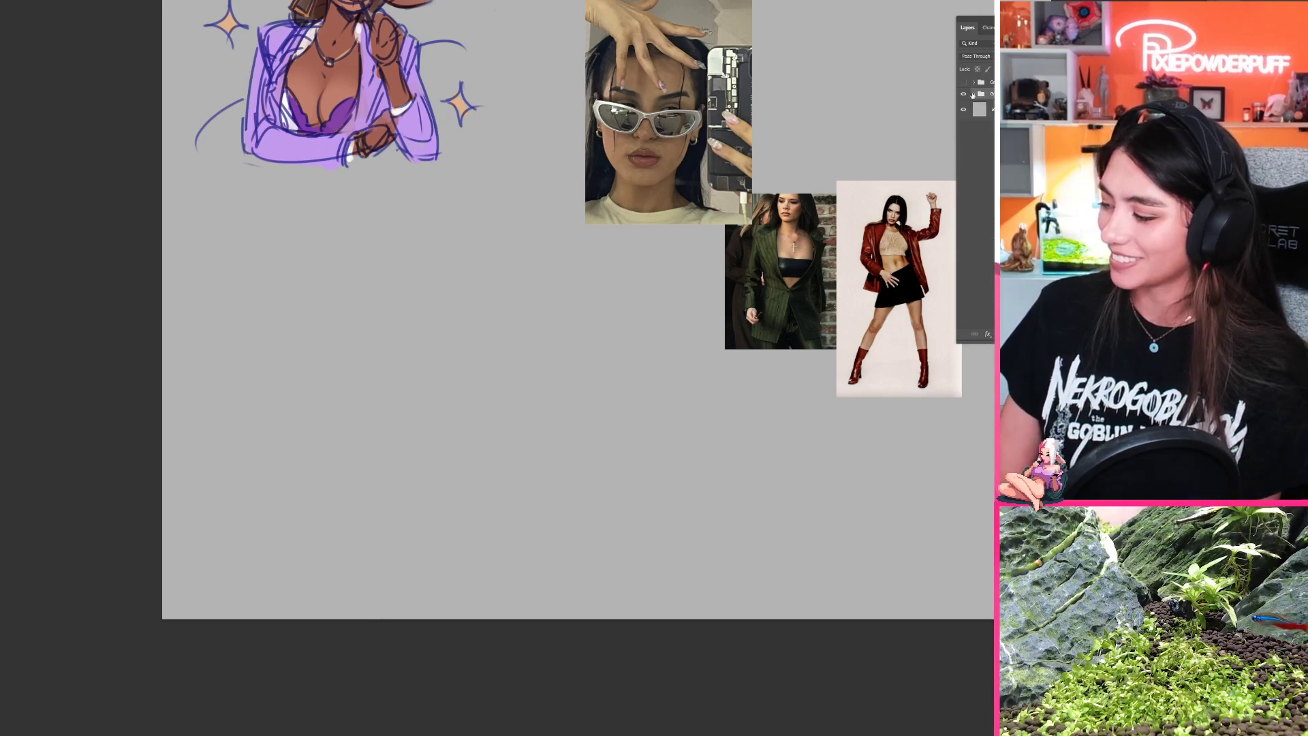
{"action": "left_click", "coordinate": [965, 94]}
{"action": "left_click", "coordinate": [964, 83]}
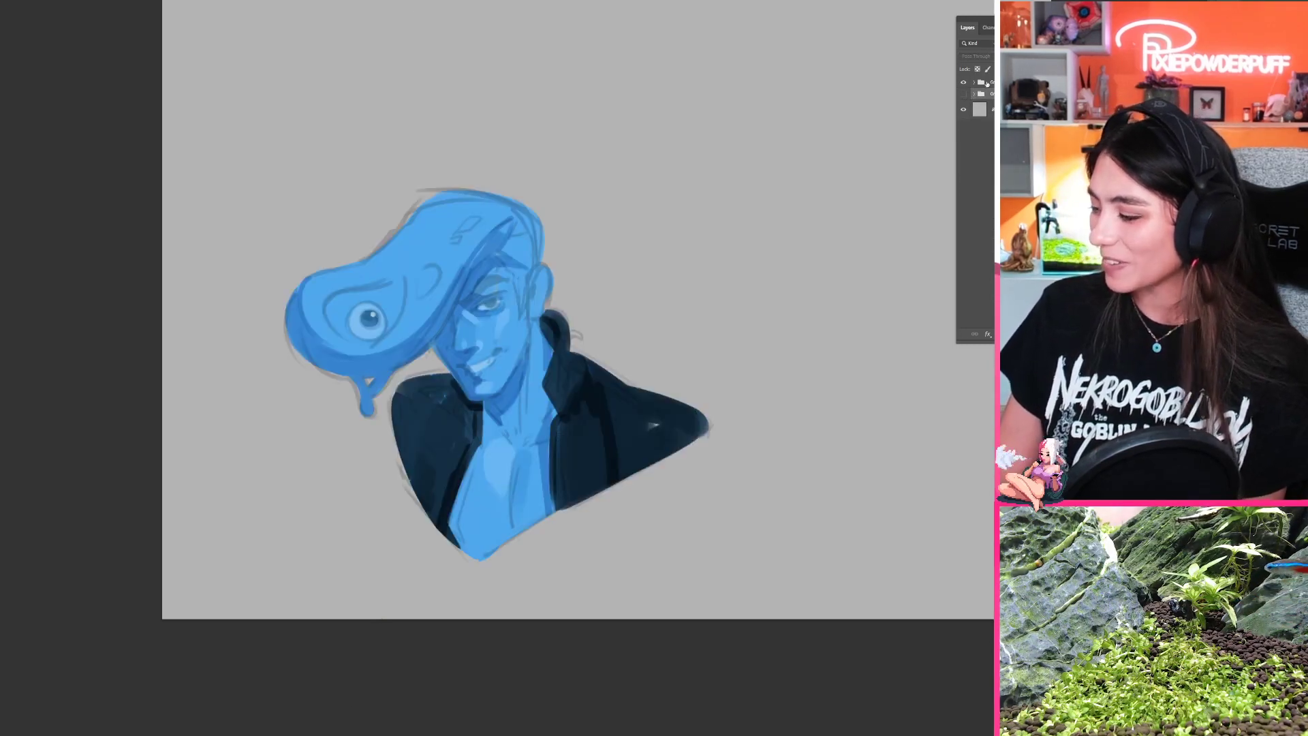
{"action": "left_click", "coordinate": [963, 83]}
{"action": "left_click", "coordinate": [964, 82]}
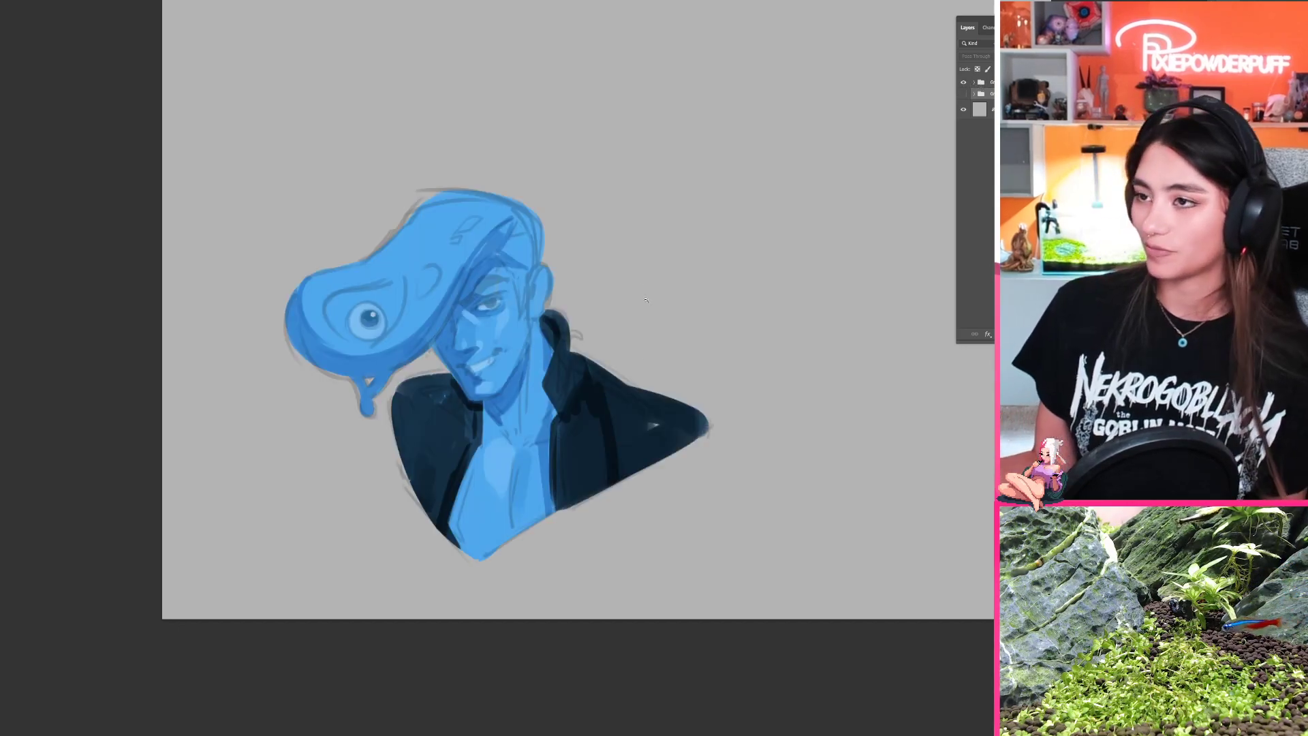
{"action": "left_click_drag", "start_coordinate": [684, 283], "coordinate": [670, 295]}
{"action": "left_click", "coordinate": [670, 295], "text": "alt"}
{"action": "left_click", "coordinate": [964, 82]}
{"action": "left_click", "coordinate": [964, 83]}
{"action": "left_click_drag", "start_coordinate": [711, 468], "coordinate": [628, 466]}
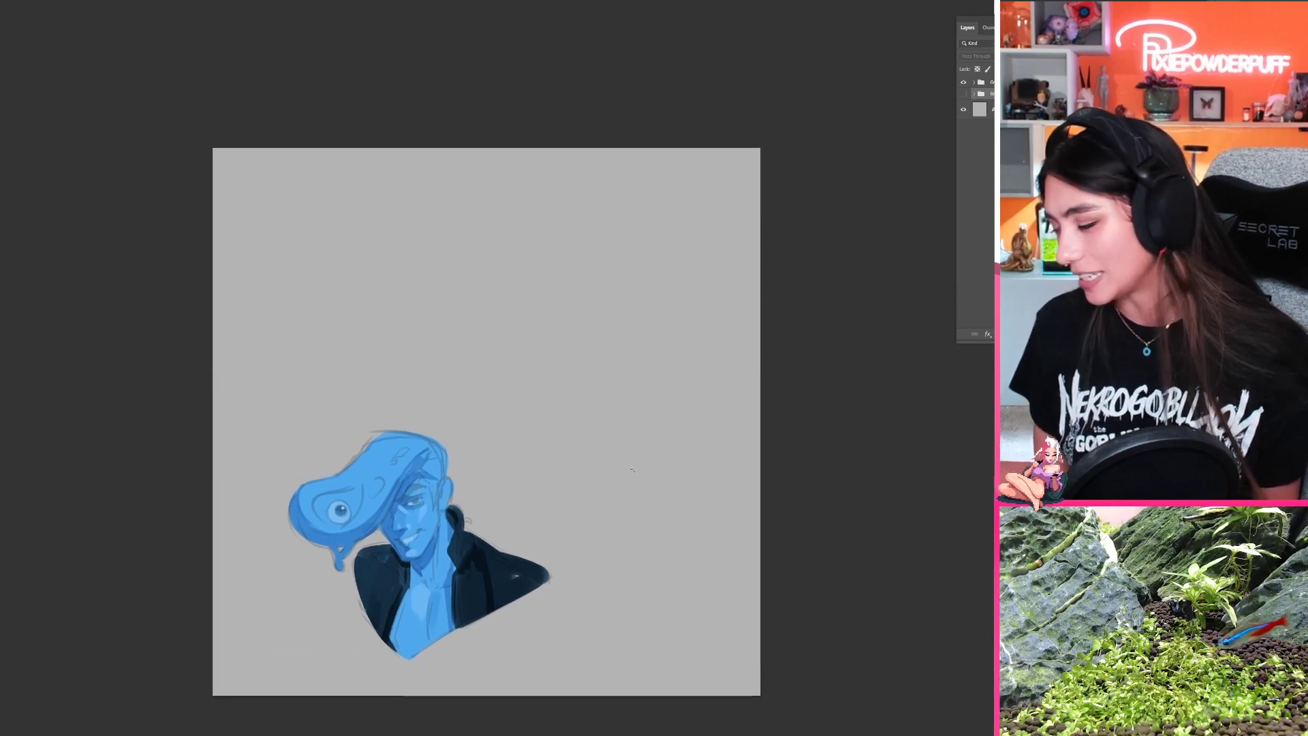
Step: Add a new layer and sketch a round head construction circle in the empty area above the blue character
{"action": "key", "text": "ctrl+alt+shift+n"}
{"action": "left_click_drag", "start_coordinate": [568, 372], "coordinate": [576, 361]}
{"action": "mouse_move", "coordinate": [582, 300]}
{"action": "left_mouse_down"}
{"action": "mouse_move", "coordinate": [505, 285]}
{"action": "mouse_move", "coordinate": [542, 326]}
{"action": "mouse_move", "coordinate": [587, 301]}
{"action": "left_mouse_up"}
{"action": "mouse_move", "coordinate": [506, 282]}
{"action": "left_mouse_down"}
{"action": "mouse_move", "coordinate": [553, 283]}
{"action": "mouse_move", "coordinate": [526, 244]}
{"action": "mouse_move", "coordinate": [573, 269]}
{"action": "left_mouse_up"}
{"action": "mouse_move", "coordinate": [503, 197]}
{"action": "left_mouse_down"}
{"action": "mouse_move", "coordinate": [602, 217]}
{"action": "mouse_move", "coordinate": [599, 248]}
{"action": "left_mouse_up"}
{"action": "key", "text": "ctrl+z"}
{"action": "key", "text": "ctrl+z"}
Step: Sketch the long rounded slime quiff extending sideways from the head circle, redrawing its outer end closer in
{"action": "mouse_move", "coordinate": [534, 213]}
{"action": "left_mouse_down"}
{"action": "mouse_move", "coordinate": [602, 225]}
{"action": "mouse_move", "coordinate": [601, 274]}
{"action": "mouse_move", "coordinate": [577, 209]}
{"action": "left_mouse_up"}
{"action": "mouse_move", "coordinate": [429, 203]}
{"action": "left_mouse_down"}
{"action": "mouse_move", "coordinate": [464, 224]}
{"action": "mouse_move", "coordinate": [385, 246]}
{"action": "left_mouse_up"}
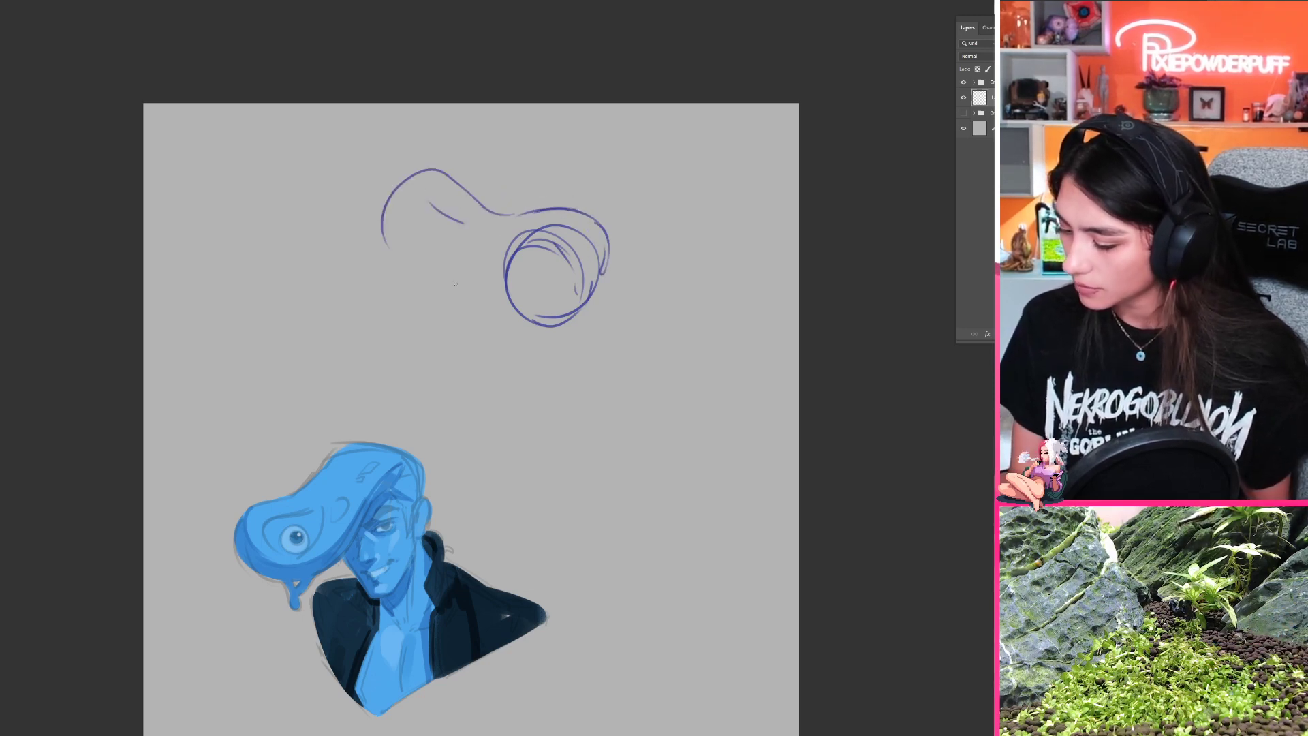
{"action": "key", "text": "ctrl+z"}
{"action": "mouse_move", "coordinate": [507, 219]}
{"action": "left_mouse_down"}
{"action": "mouse_move", "coordinate": [454, 190]}
{"action": "mouse_move", "coordinate": [407, 230]}
{"action": "left_mouse_up"}
{"action": "mouse_move", "coordinate": [435, 182]}
{"action": "left_mouse_down"}
{"action": "mouse_move", "coordinate": [393, 240]}
{"action": "mouse_move", "coordinate": [423, 266]}
{"action": "mouse_move", "coordinate": [472, 279]}
{"action": "mouse_move", "coordinate": [548, 263]}
{"action": "left_mouse_up"}
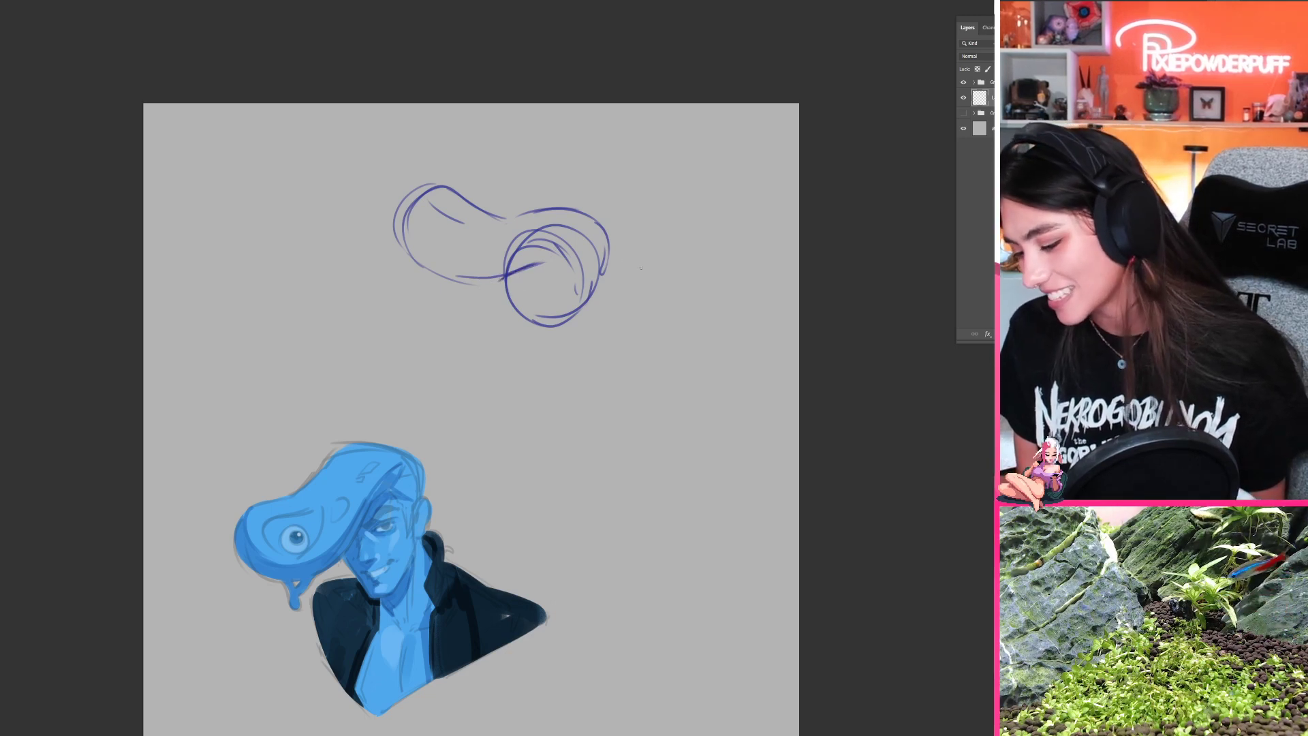
{"action": "left_click_drag", "start_coordinate": [641, 265], "coordinate": [582, 249]}
{"action": "left_click_drag", "start_coordinate": [488, 242], "coordinate": [541, 237]}
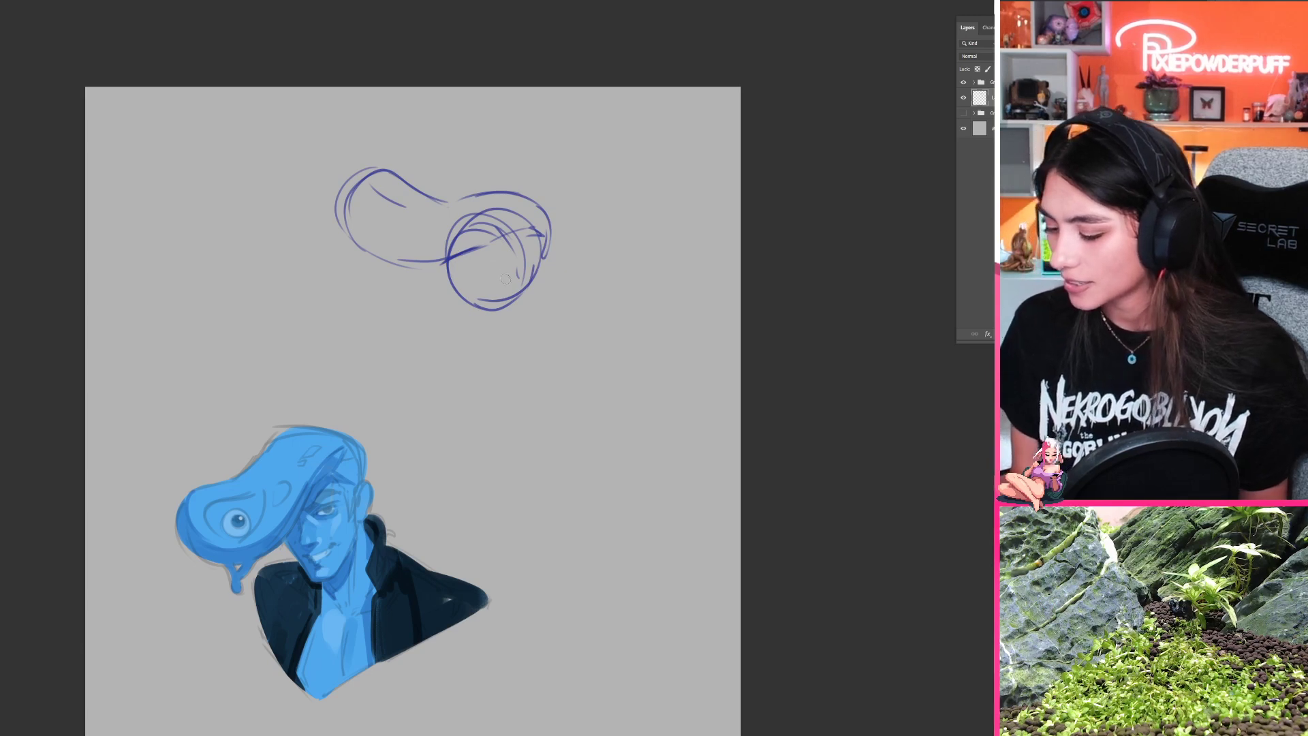
Step: Erase the round head and quiff sketch and redraw the head as a tall, narrow oval with a small chin
{"action": "key", "text": "e"}
{"action": "mouse_move", "coordinate": [518, 296]}
{"action": "left_mouse_down"}
{"action": "mouse_move", "coordinate": [507, 229]}
{"action": "mouse_move", "coordinate": [522, 273]}
{"action": "left_mouse_up"}
{"action": "left_click_drag", "start_coordinate": [485, 179], "coordinate": [473, 265]}
{"action": "key", "text": "ctrl+z"}
{"action": "mouse_move", "coordinate": [485, 183]}
{"action": "left_mouse_down"}
{"action": "mouse_move", "coordinate": [441, 231]}
{"action": "mouse_move", "coordinate": [483, 295]}
{"action": "left_mouse_up"}
{"action": "mouse_move", "coordinate": [441, 245]}
{"action": "left_mouse_down"}
{"action": "mouse_move", "coordinate": [478, 306]}
{"action": "mouse_move", "coordinate": [471, 291]}
{"action": "mouse_move", "coordinate": [493, 294]}
{"action": "mouse_move", "coordinate": [464, 294]}
{"action": "mouse_move", "coordinate": [493, 292]}
{"action": "mouse_move", "coordinate": [485, 307]}
{"action": "mouse_move", "coordinate": [516, 265]}
{"action": "left_mouse_up"}
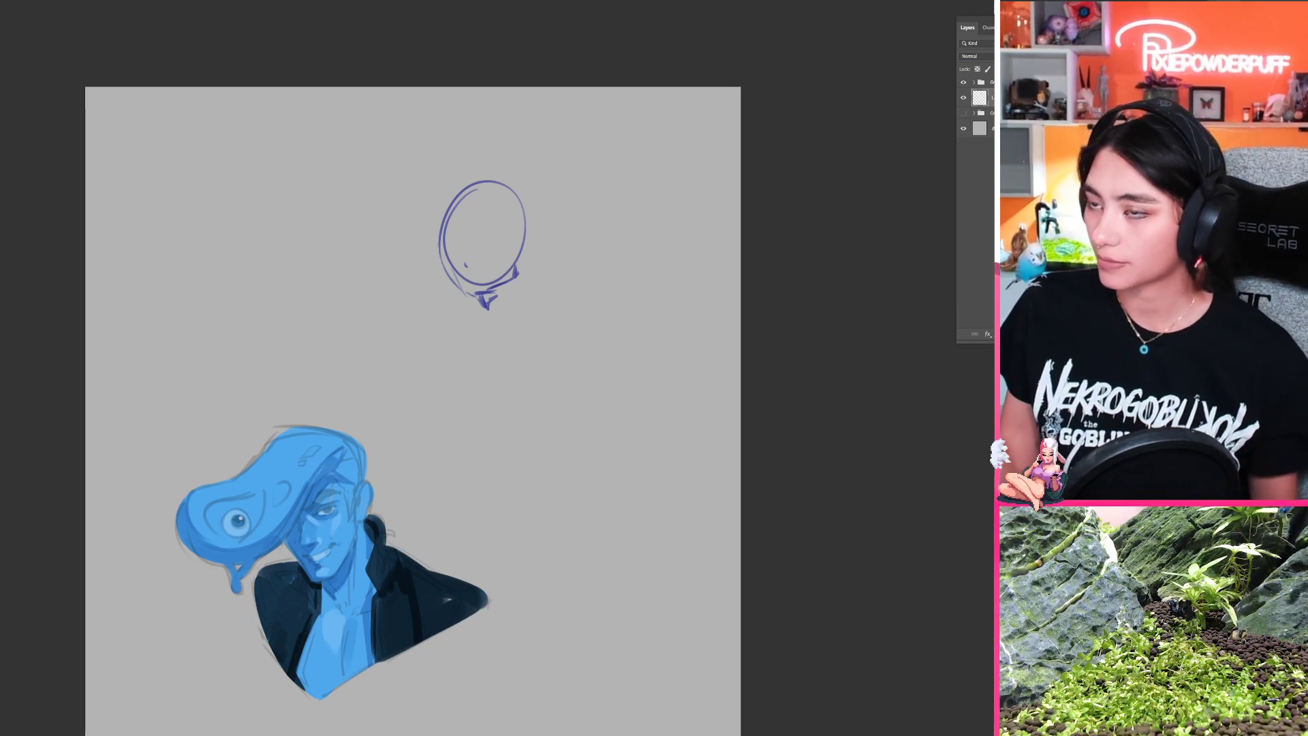
Step: Erase the oval head construction completely, clearing the area above the blue character
{"action": "mouse_move", "coordinate": [485, 301]}
{"action": "left_mouse_down"}
{"action": "mouse_move", "coordinate": [506, 211]}
{"action": "mouse_move", "coordinate": [532, 224]}
{"action": "left_mouse_up"}
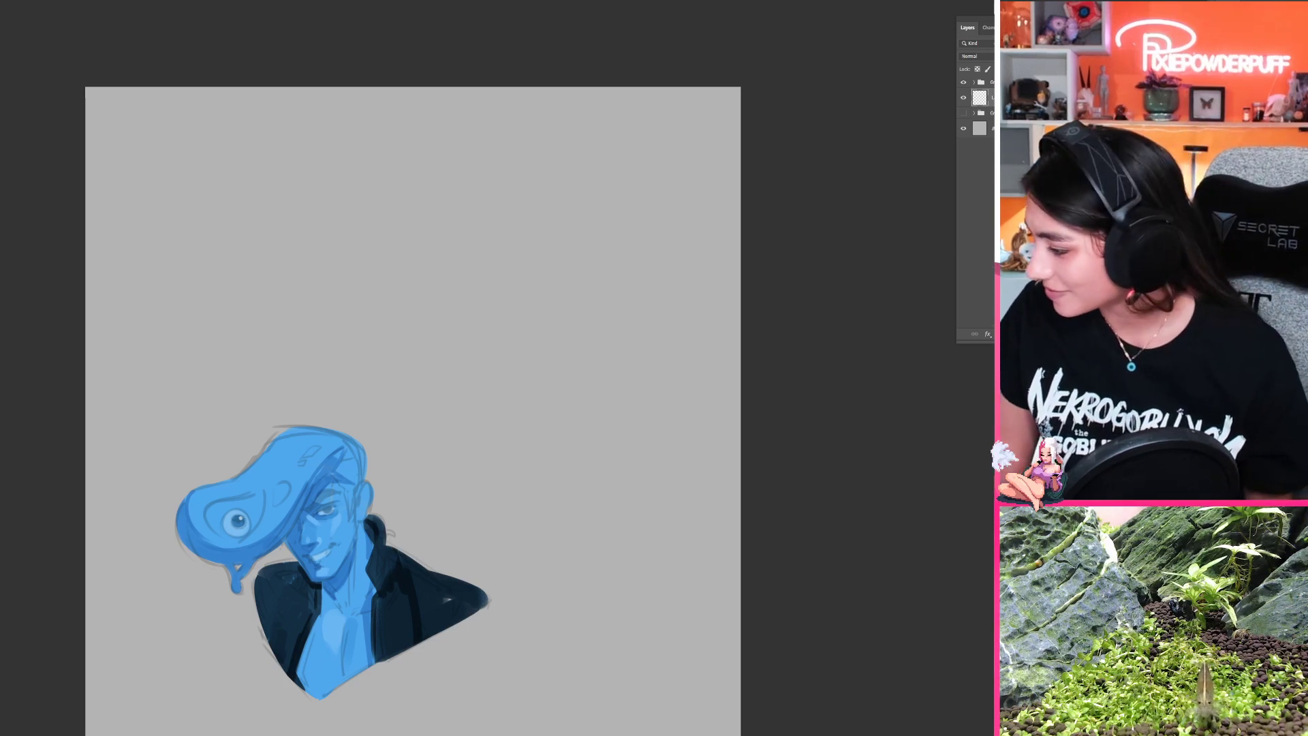
{"action": "mouse_move", "coordinate": [508, 322]}
{"action": "left_mouse_down"}
{"action": "mouse_move", "coordinate": [498, 349]}
{"action": "mouse_move", "coordinate": [578, 435]}
{"action": "left_mouse_up"}
{"action": "key", "text": "ctrl+z"}
{"action": "left_click_drag", "start_coordinate": [575, 333], "coordinate": [592, 293]}
{"action": "key", "text": "e"}
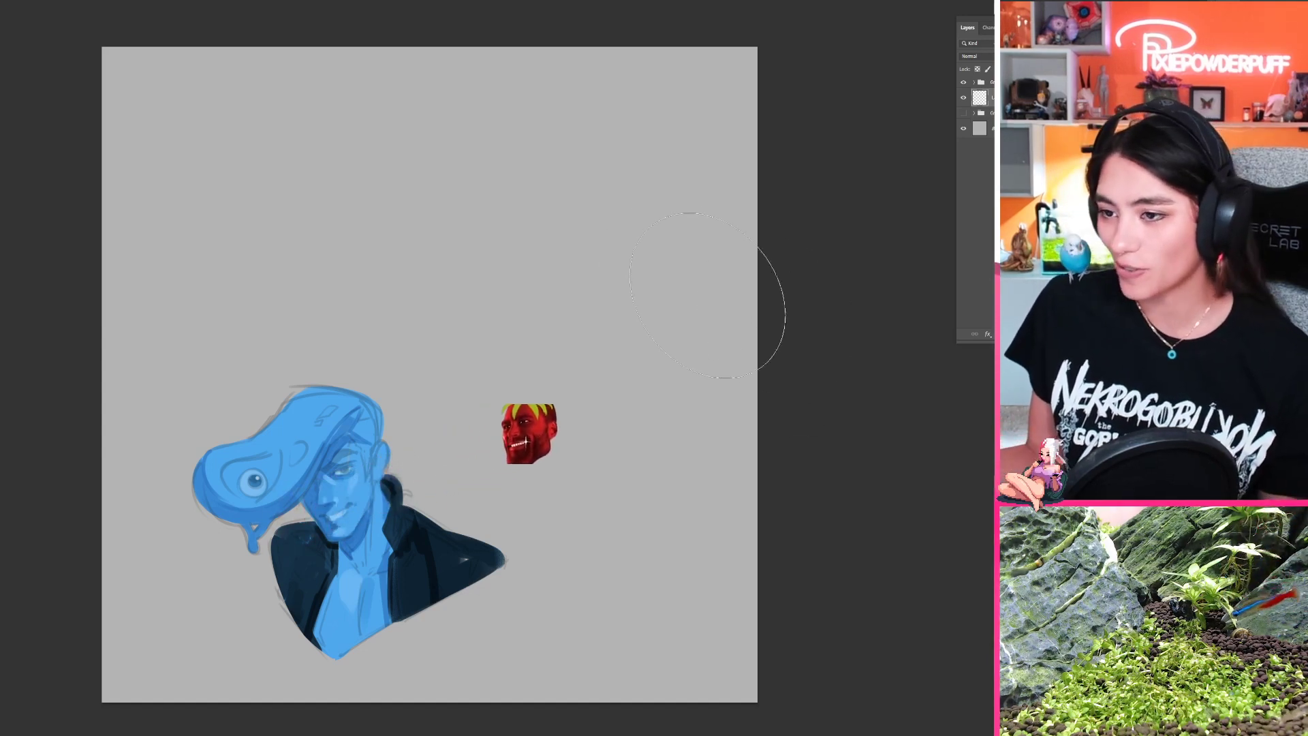
Step: Sketch the raised arms as angular lines with two outward elbows, a circle at one elbow and an arch between them
{"action": "mouse_move", "coordinate": [480, 173]}
{"action": "left_mouse_down"}
{"action": "mouse_move", "coordinate": [420, 229]}
{"action": "mouse_move", "coordinate": [469, 160]}
{"action": "left_mouse_up"}
{"action": "key", "text": "ctrl+z"}
{"action": "left_click_drag", "start_coordinate": [394, 224], "coordinate": [512, 316]}
{"action": "key", "text": "ctrl+z"}
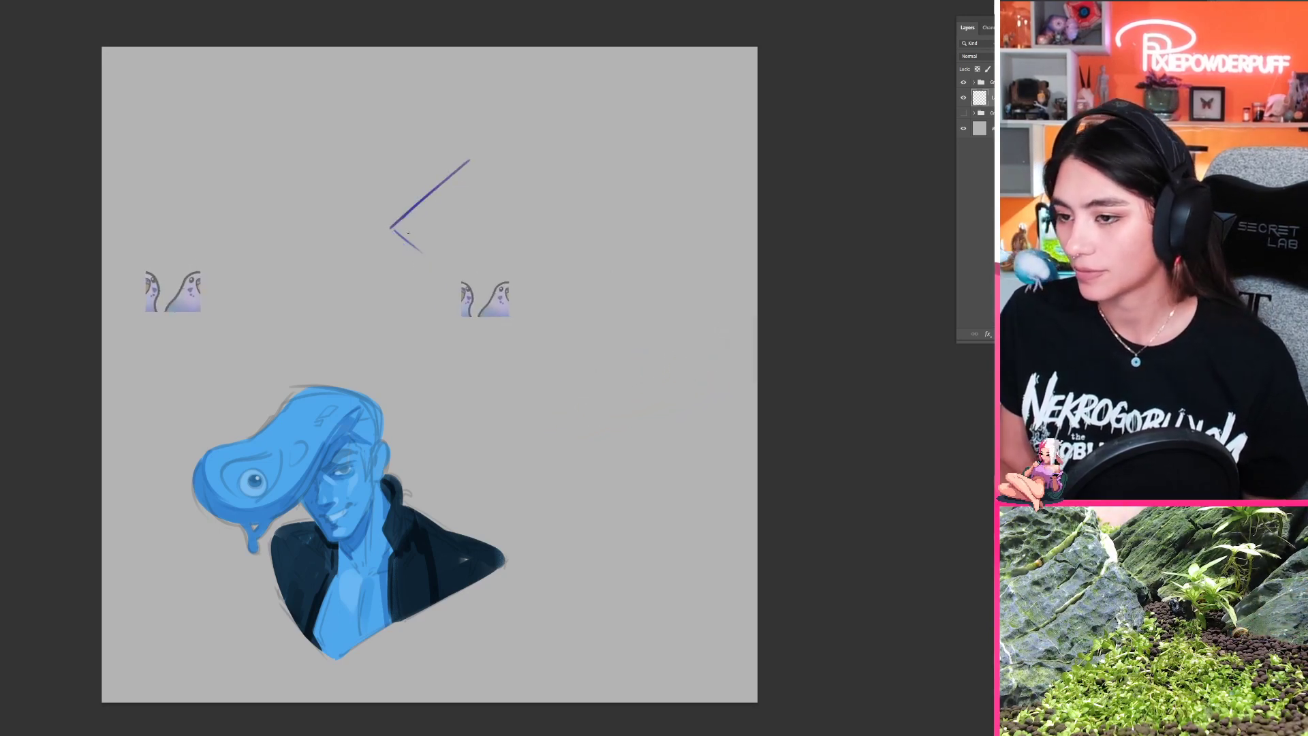
{"action": "mouse_move", "coordinate": [390, 227]}
{"action": "left_mouse_down"}
{"action": "mouse_move", "coordinate": [504, 297]}
{"action": "mouse_move", "coordinate": [565, 281]}
{"action": "mouse_move", "coordinate": [588, 306]}
{"action": "mouse_move", "coordinate": [598, 261]}
{"action": "mouse_move", "coordinate": [598, 289]}
{"action": "mouse_move", "coordinate": [608, 250]}
{"action": "left_mouse_up"}
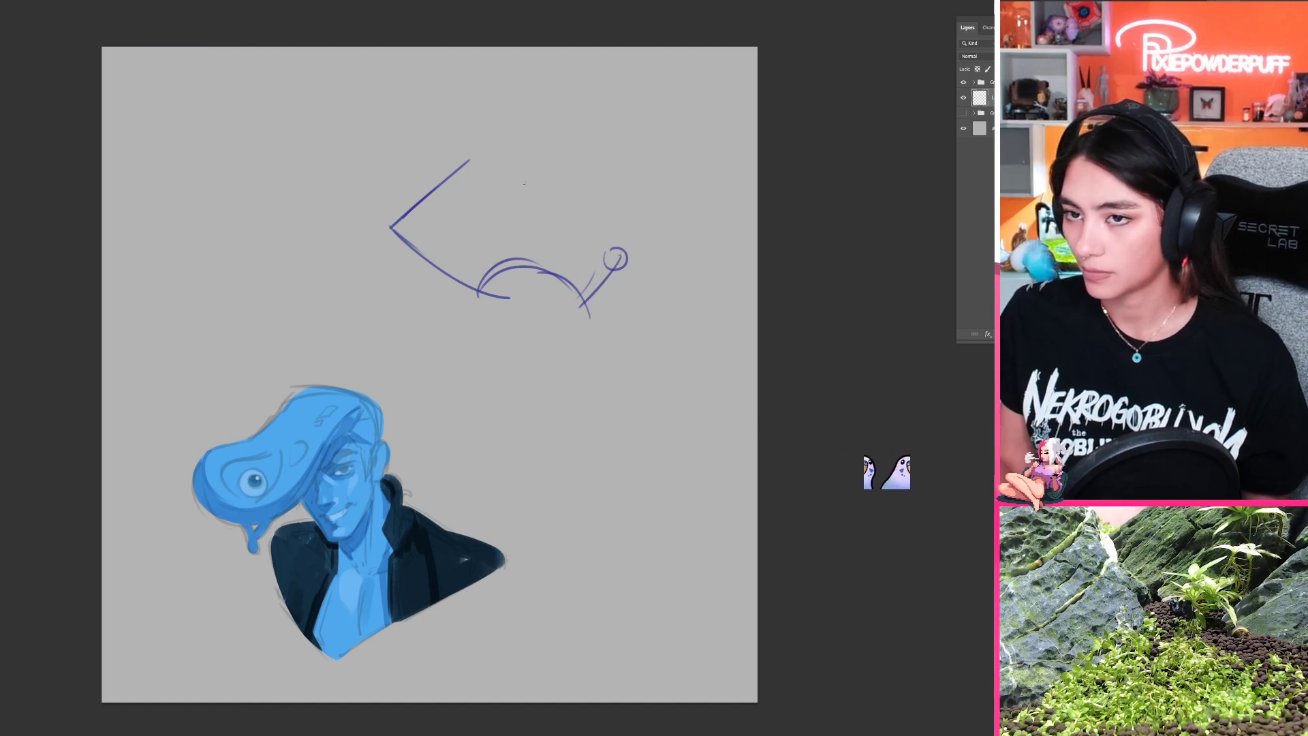
{"action": "left_click_drag", "start_coordinate": [549, 172], "coordinate": [623, 246]}
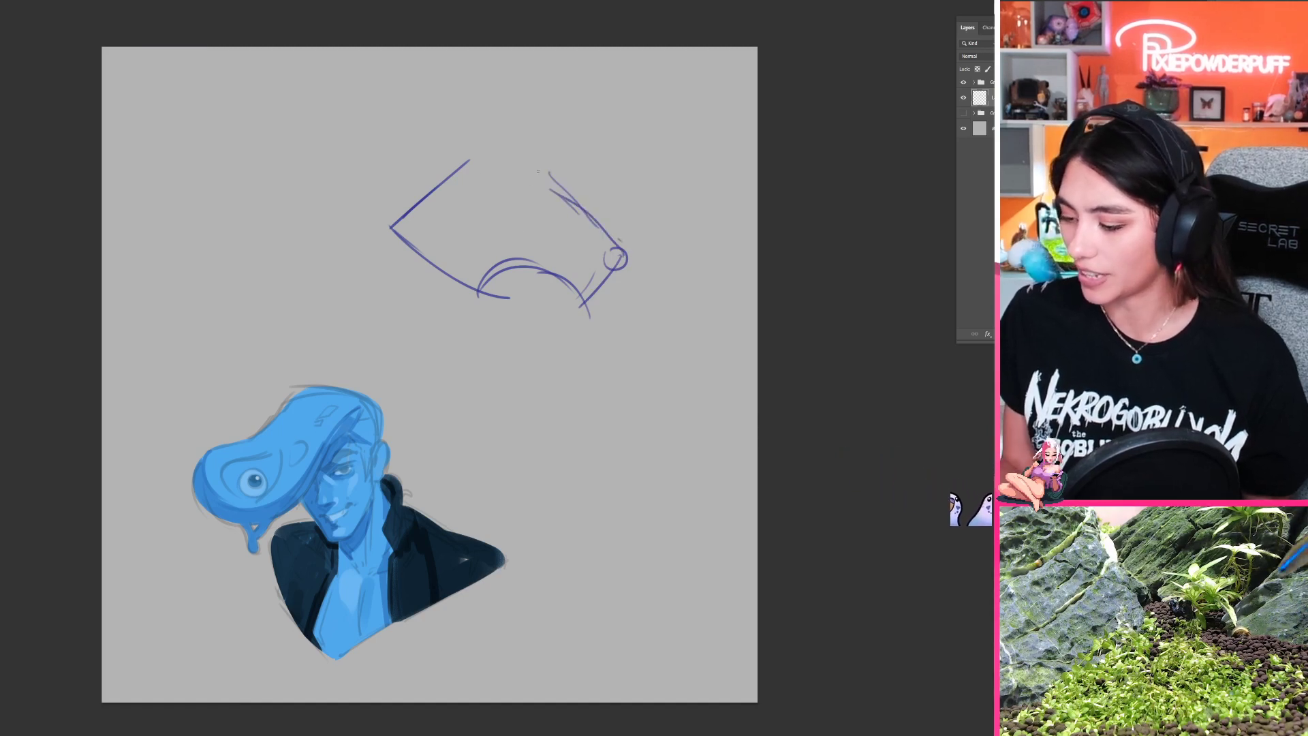
Step: Sketch a round head circle between the raised arms and a short rounded quiff extending sideways from its top
{"action": "mouse_move", "coordinate": [553, 191]}
{"action": "left_mouse_down"}
{"action": "mouse_move", "coordinate": [484, 211]}
{"action": "mouse_move", "coordinate": [545, 197]}
{"action": "left_mouse_up"}
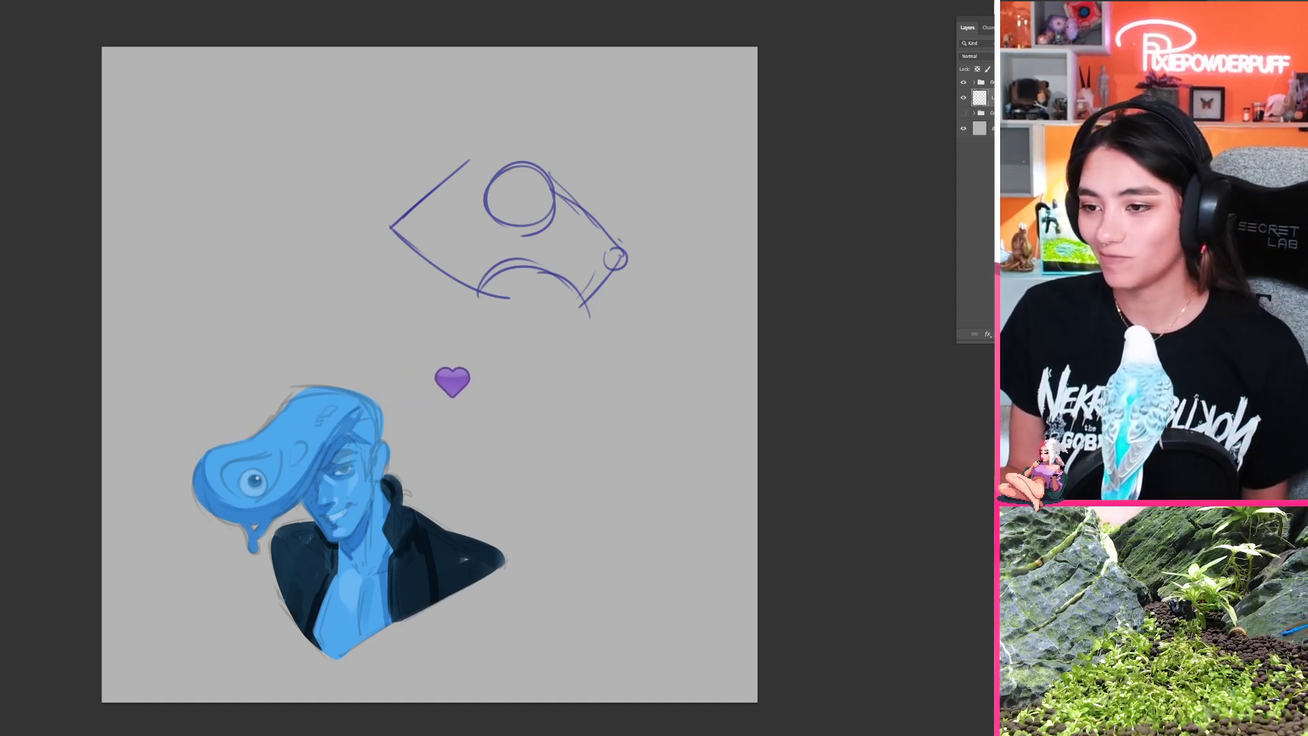
{"action": "mouse_move", "coordinate": [513, 159]}
{"action": "left_mouse_down"}
{"action": "mouse_move", "coordinate": [446, 149]}
{"action": "mouse_move", "coordinate": [464, 137]}
{"action": "mouse_move", "coordinate": [436, 191]}
{"action": "left_mouse_up"}
{"action": "left_click_drag", "start_coordinate": [446, 139], "coordinate": [532, 157]}
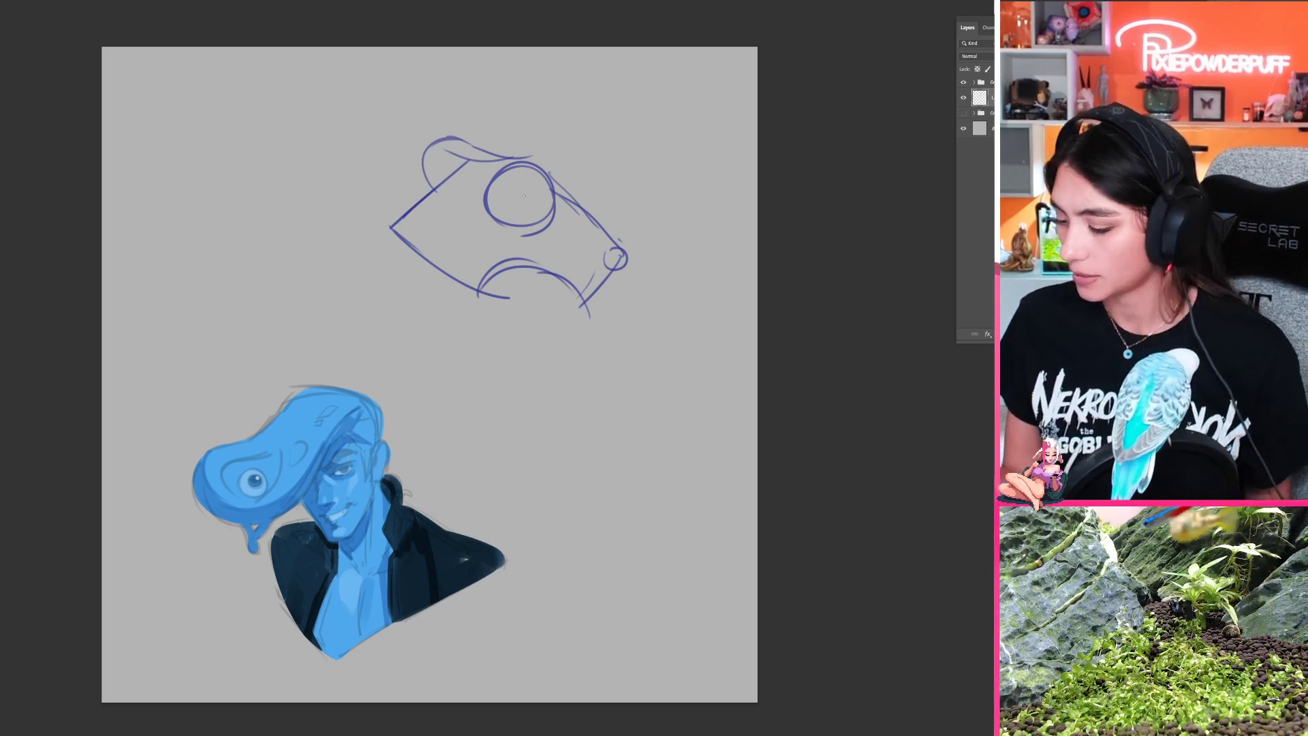
{"action": "mouse_move", "coordinate": [434, 164]}
{"action": "left_mouse_down"}
{"action": "mouse_move", "coordinate": [474, 198]}
{"action": "mouse_move", "coordinate": [449, 199]}
{"action": "left_mouse_up"}
{"action": "mouse_move", "coordinate": [434, 139]}
{"action": "left_mouse_down"}
{"action": "mouse_move", "coordinate": [421, 167]}
{"action": "mouse_move", "coordinate": [459, 196]}
{"action": "left_mouse_up"}
{"action": "mouse_move", "coordinate": [456, 122]}
{"action": "left_mouse_down"}
{"action": "mouse_move", "coordinate": [428, 187]}
{"action": "mouse_move", "coordinate": [477, 145]}
{"action": "mouse_move", "coordinate": [504, 159]}
{"action": "left_mouse_up"}
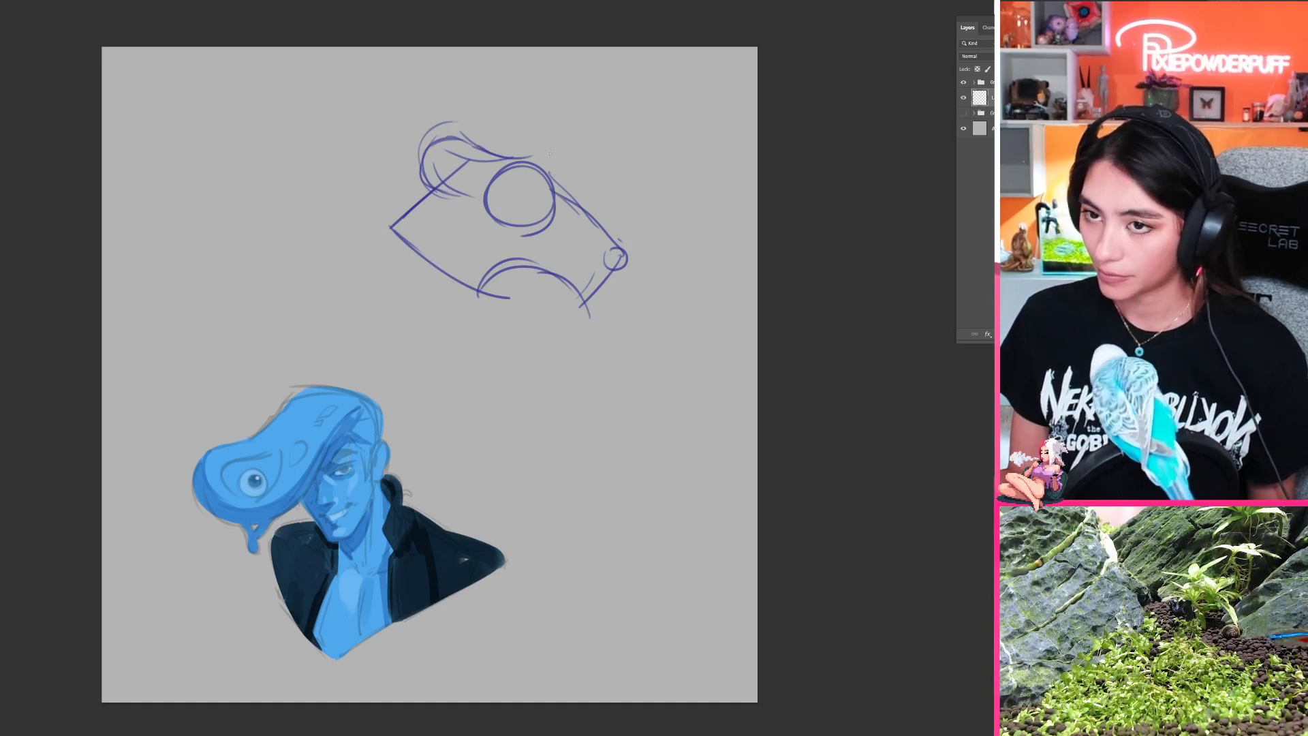
Step: Sketch a small hand shape at the top of the head where the forearm meets it, and start the jaw line
{"action": "mouse_move", "coordinate": [540, 173]}
{"action": "left_mouse_down"}
{"action": "mouse_move", "coordinate": [553, 193]}
{"action": "mouse_move", "coordinate": [545, 145]}
{"action": "mouse_move", "coordinate": [560, 179]}
{"action": "left_mouse_up"}
{"action": "left_click_drag", "start_coordinate": [558, 164], "coordinate": [560, 179]}
{"action": "left_click_drag", "start_coordinate": [544, 263], "coordinate": [485, 285]}
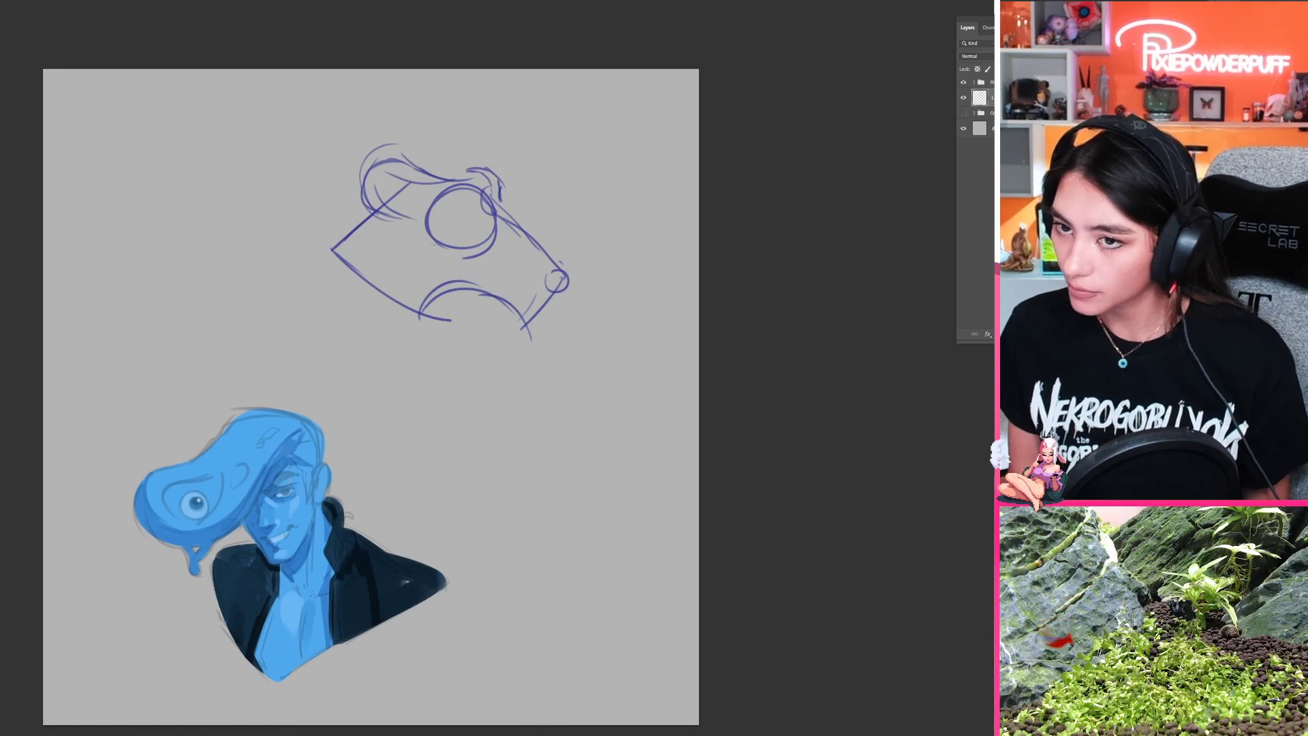
{"action": "mouse_move", "coordinate": [423, 234]}
{"action": "left_mouse_down"}
{"action": "mouse_move", "coordinate": [453, 275]}
{"action": "mouse_move", "coordinate": [436, 258]}
{"action": "mouse_move", "coordinate": [468, 267]}
{"action": "mouse_move", "coordinate": [452, 274]}
{"action": "mouse_move", "coordinate": [487, 258]}
{"action": "mouse_move", "coordinate": [440, 266]}
{"action": "mouse_move", "coordinate": [467, 271]}
{"action": "mouse_move", "coordinate": [473, 275]}
{"action": "left_mouse_up"}
{"action": "key", "text": "ctrl+z"}
{"action": "key", "text": "ctrl+z"}
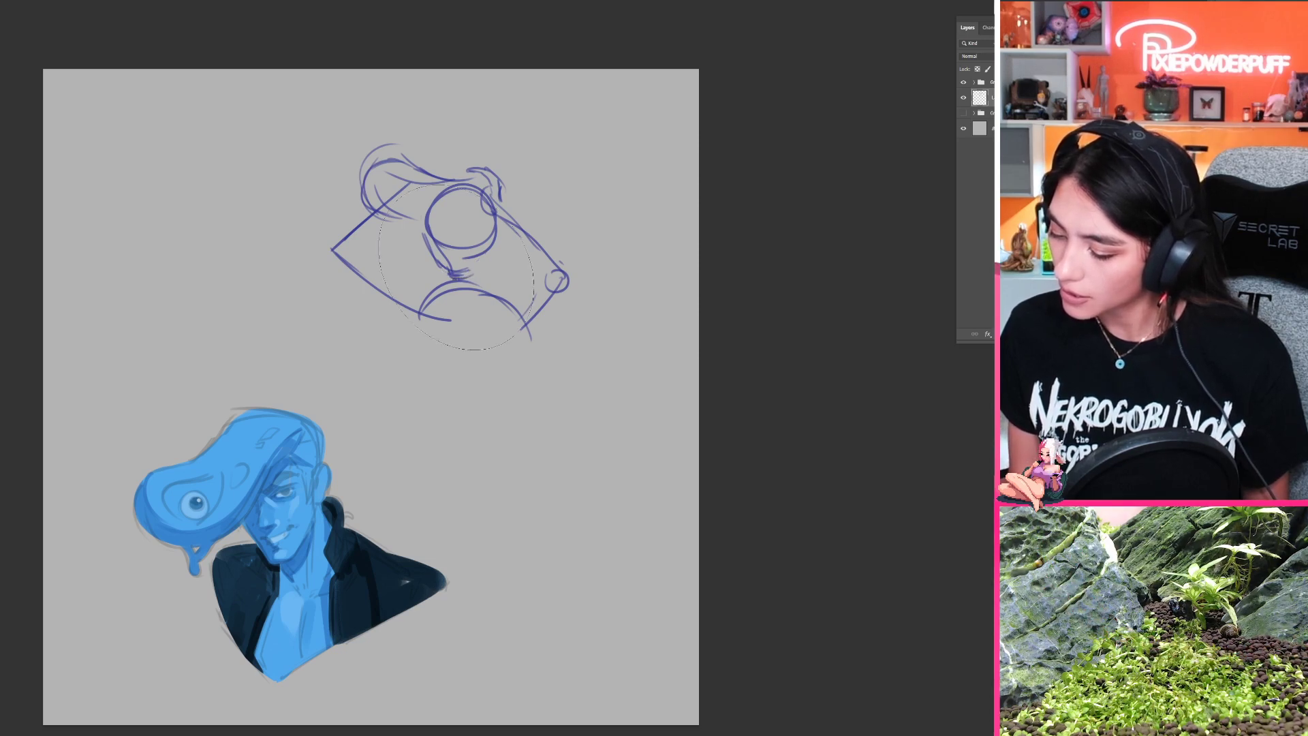
Step: Refine the jaw and chin below the head circle and add curved facial guidelines across the face
{"action": "mouse_move", "coordinate": [422, 215]}
{"action": "left_mouse_down"}
{"action": "mouse_move", "coordinate": [428, 246]}
{"action": "mouse_move", "coordinate": [453, 207]}
{"action": "mouse_move", "coordinate": [472, 222]}
{"action": "mouse_move", "coordinate": [443, 251]}
{"action": "mouse_move", "coordinate": [478, 226]}
{"action": "mouse_move", "coordinate": [427, 274]}
{"action": "left_mouse_up"}
{"action": "key", "text": "ctrl+z"}
{"action": "key", "text": "ctrl+z"}
{"action": "key", "text": "ctrl+z"}
{"action": "key", "text": "ctrl+z"}
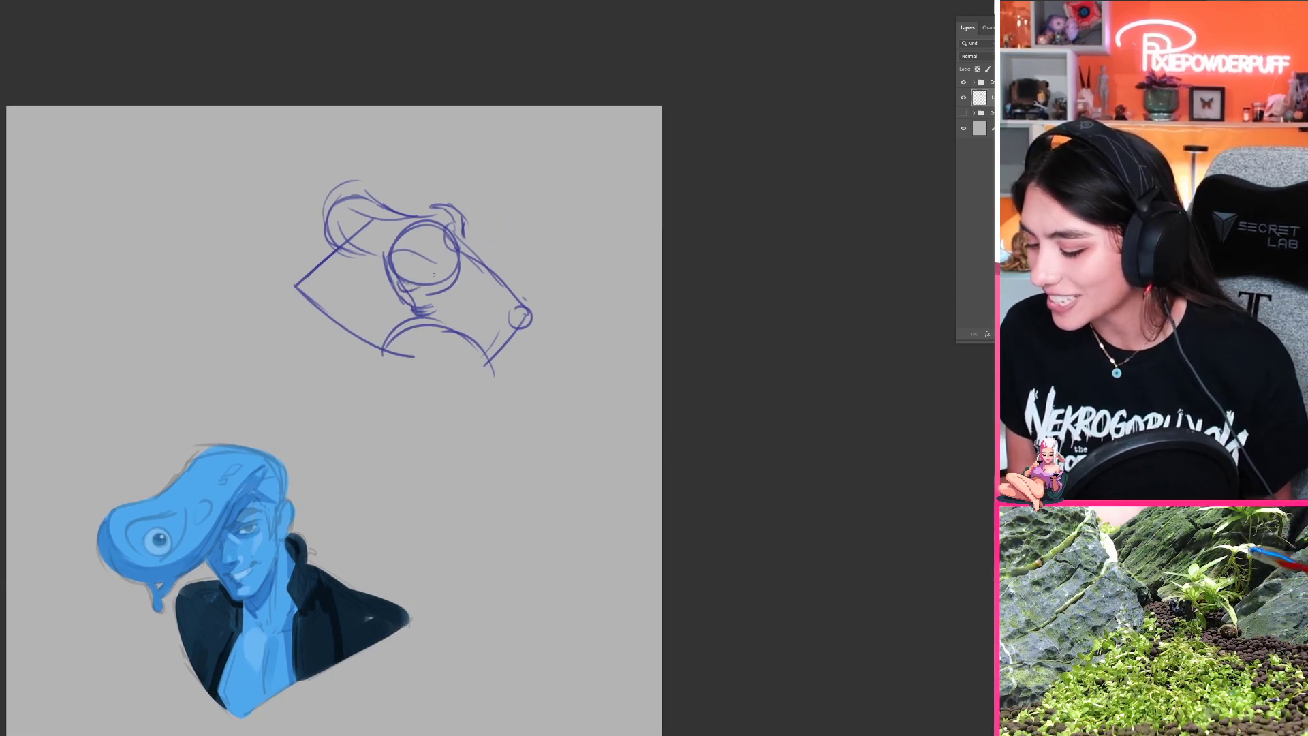
{"action": "key", "text": "ctrl+z"}
{"action": "mouse_move", "coordinate": [399, 285]}
{"action": "left_mouse_down"}
{"action": "mouse_move", "coordinate": [442, 268]}
{"action": "mouse_move", "coordinate": [403, 275]}
{"action": "mouse_move", "coordinate": [437, 269]}
{"action": "mouse_move", "coordinate": [382, 249]}
{"action": "mouse_move", "coordinate": [409, 216]}
{"action": "mouse_move", "coordinate": [453, 229]}
{"action": "left_mouse_up"}
{"action": "key", "text": "ctrl+z"}
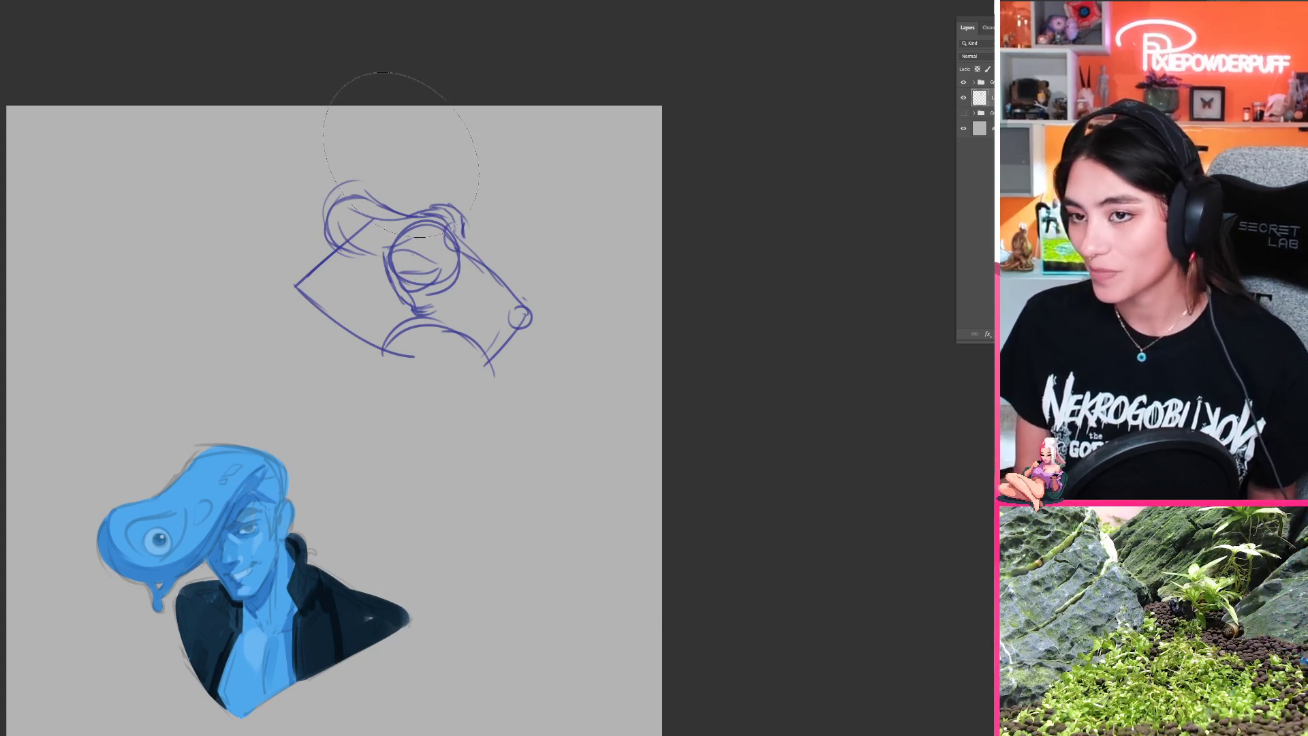
Step: Redraw the quiff's outer end lower and rounder, erasing the arm line inside it, and rough in the angry brows and eyes
{"action": "mouse_move", "coordinate": [347, 219]}
{"action": "left_mouse_down"}
{"action": "mouse_move", "coordinate": [317, 227]}
{"action": "mouse_move", "coordinate": [348, 186]}
{"action": "mouse_move", "coordinate": [319, 244]}
{"action": "mouse_move", "coordinate": [330, 221]}
{"action": "mouse_move", "coordinate": [351, 261]}
{"action": "mouse_move", "coordinate": [326, 229]}
{"action": "mouse_move", "coordinate": [372, 266]}
{"action": "mouse_move", "coordinate": [330, 253]}
{"action": "mouse_move", "coordinate": [389, 254]}
{"action": "left_mouse_up"}
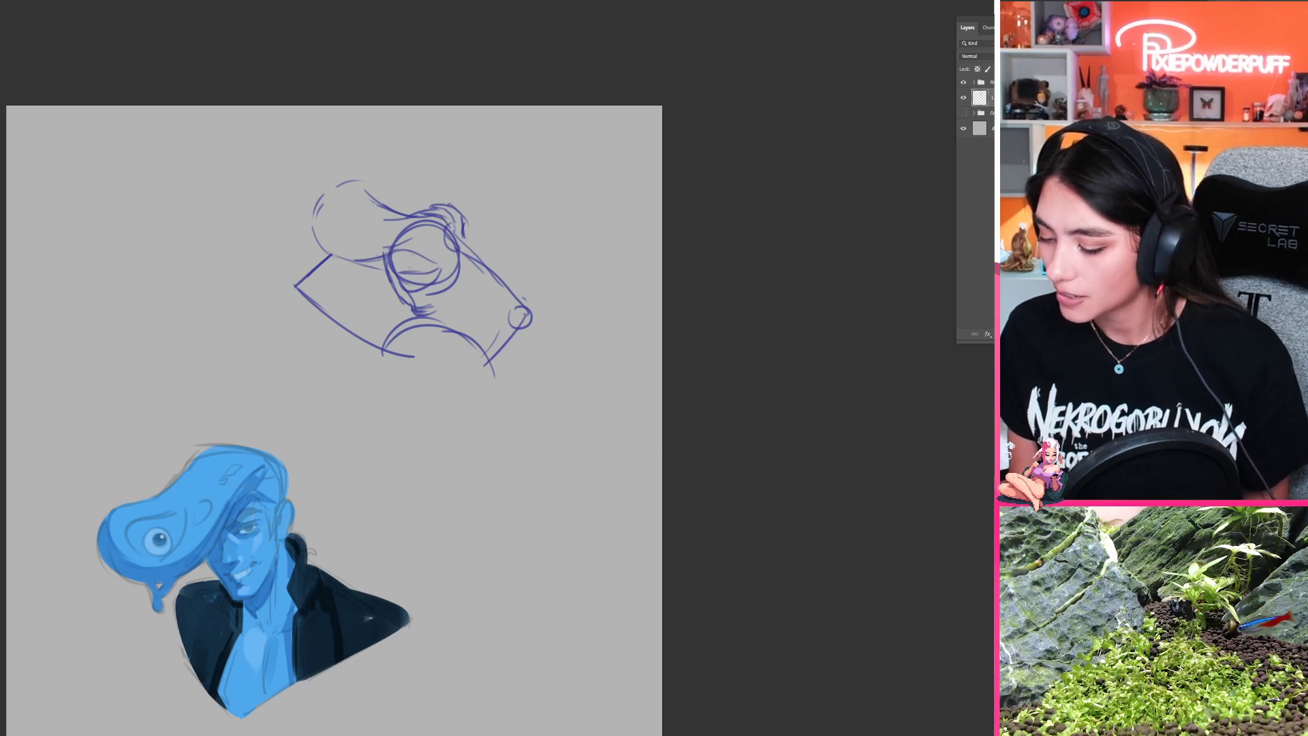
{"action": "left_click_drag", "start_coordinate": [413, 267], "coordinate": [428, 255]}
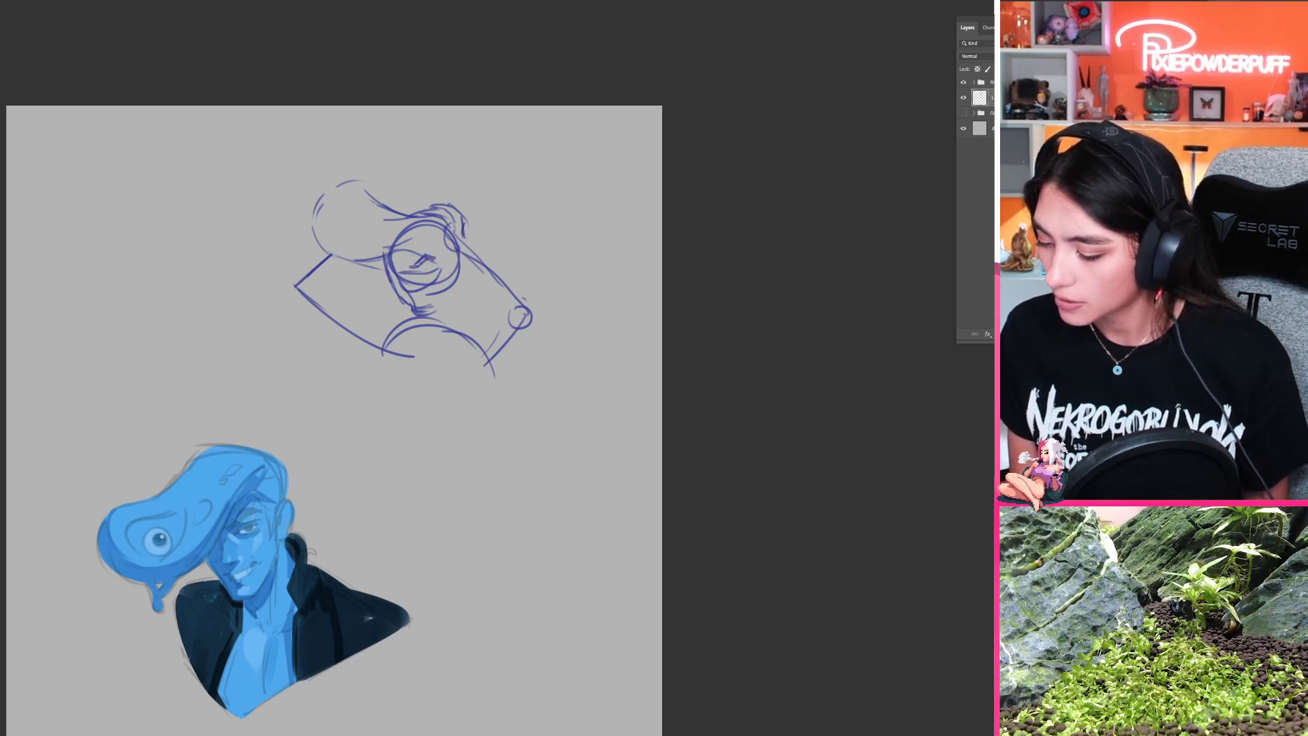
{"action": "left_click_drag", "start_coordinate": [419, 271], "coordinate": [427, 270]}
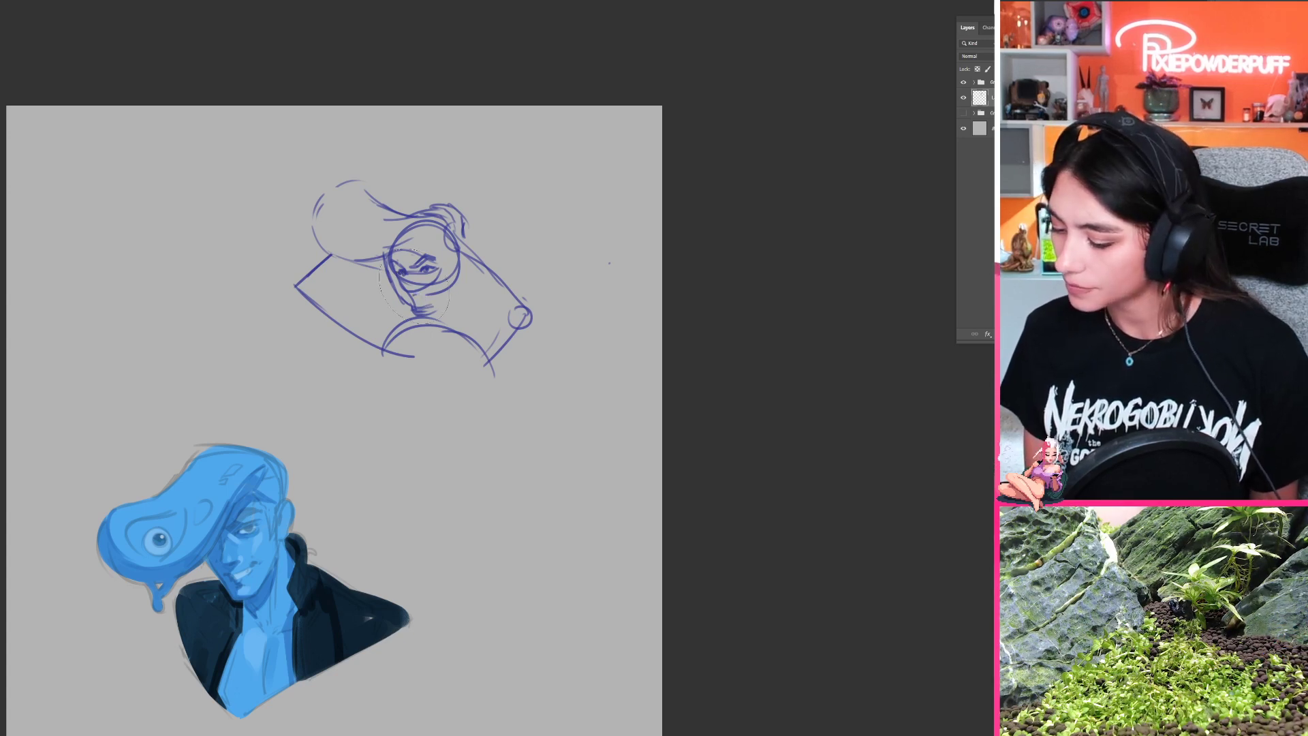
Step: Fade the rough face lines to a faint guide and draw a detailed eye with lid and iris over them
{"action": "mouse_move", "coordinate": [434, 276]}
{"action": "left_mouse_down"}
{"action": "mouse_move", "coordinate": [447, 273]}
{"action": "mouse_move", "coordinate": [417, 290]}
{"action": "mouse_move", "coordinate": [424, 279]}
{"action": "mouse_move", "coordinate": [445, 338]}
{"action": "left_mouse_up"}
{"action": "key", "text": "ctrl+z"}
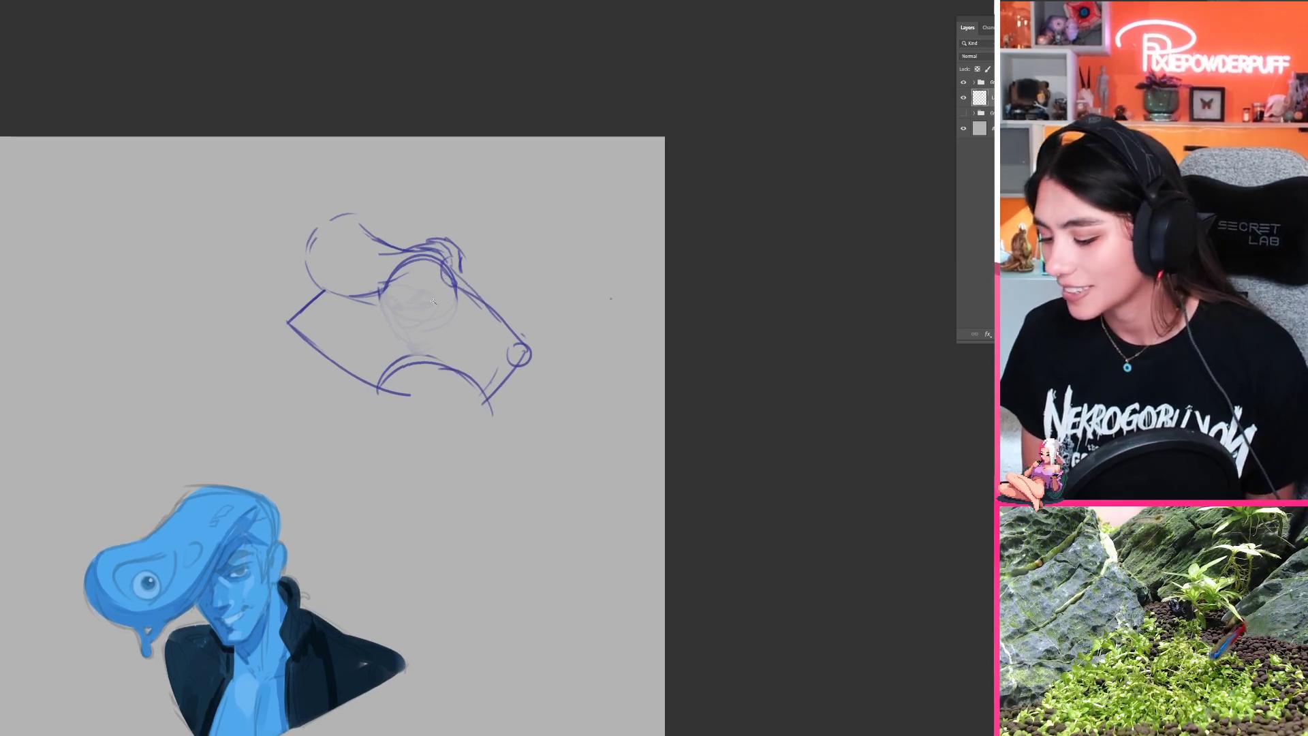
{"action": "scroll", "coordinate": [423, 295], "scroll_direction": "up", "scroll_amount": 3}
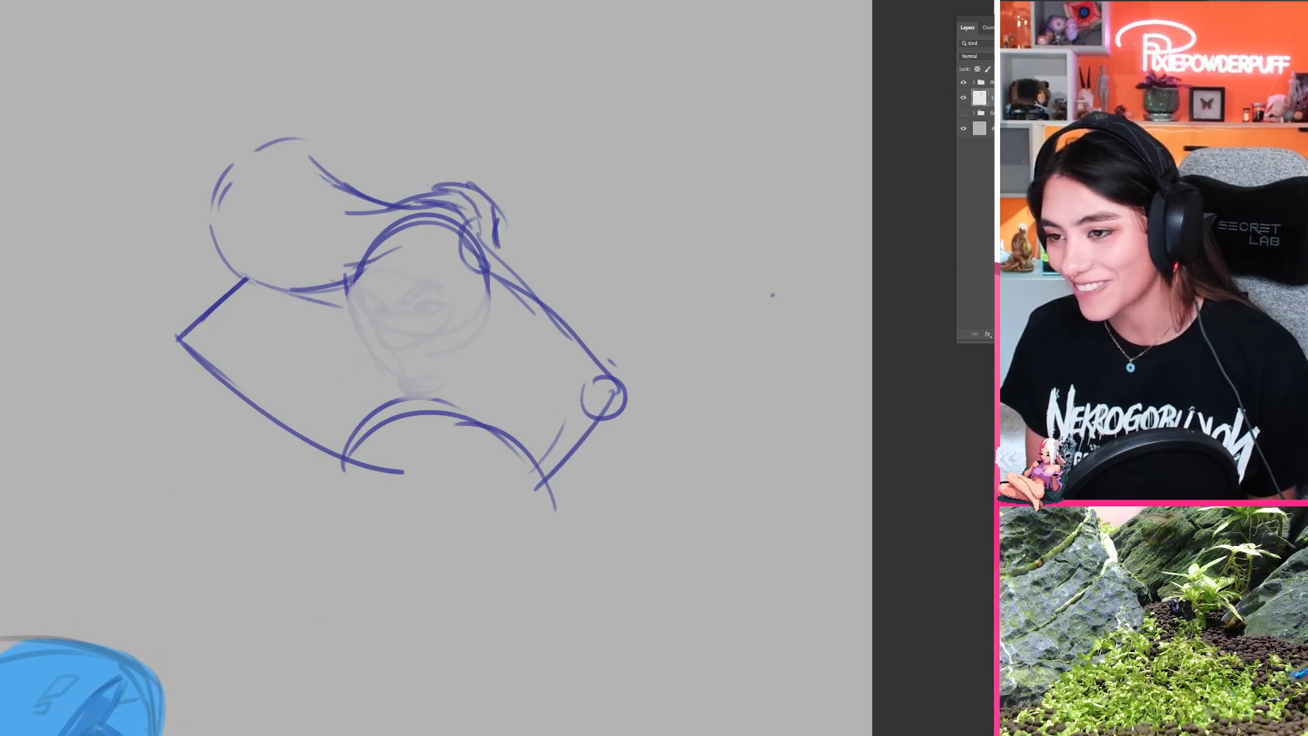
{"action": "mouse_move", "coordinate": [426, 313]}
{"action": "left_mouse_down"}
{"action": "mouse_move", "coordinate": [538, 96]}
{"action": "mouse_move", "coordinate": [398, 312]}
{"action": "mouse_move", "coordinate": [399, 336]}
{"action": "mouse_move", "coordinate": [412, 327]}
{"action": "left_mouse_up"}
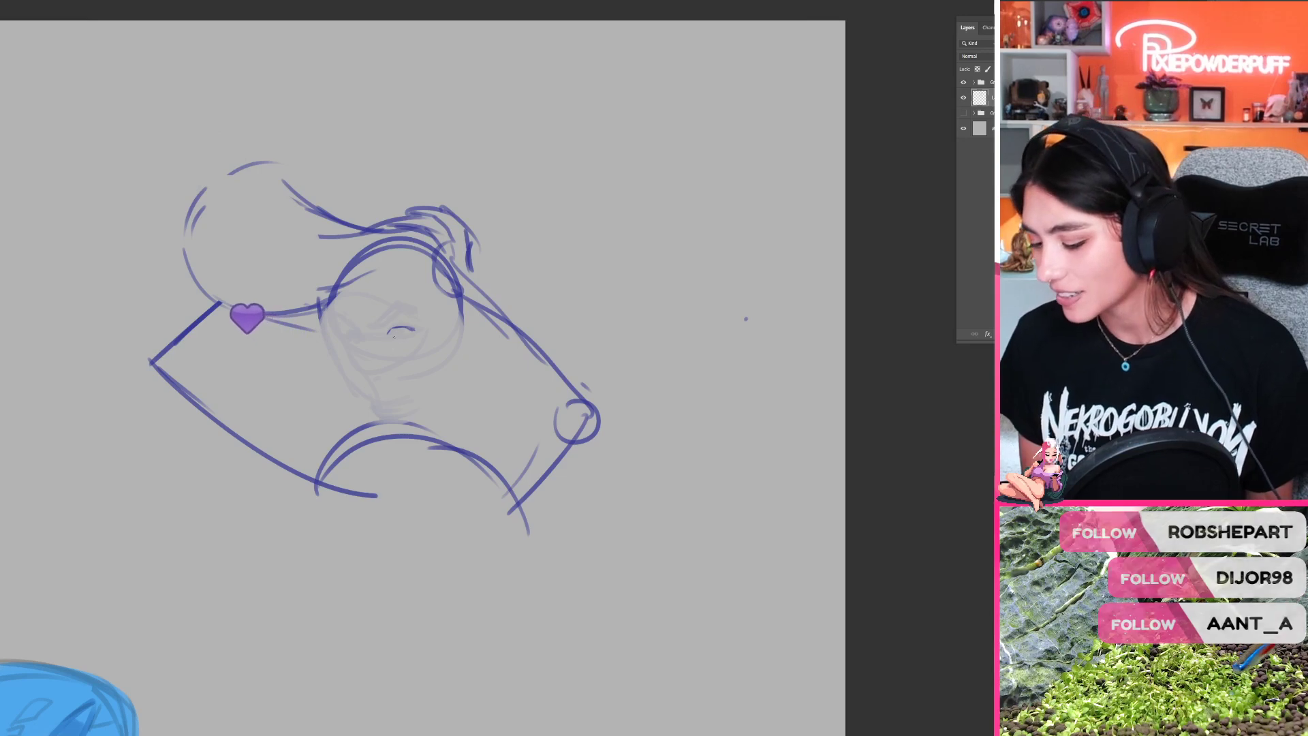
{"action": "left_click_drag", "start_coordinate": [392, 336], "coordinate": [412, 332]}
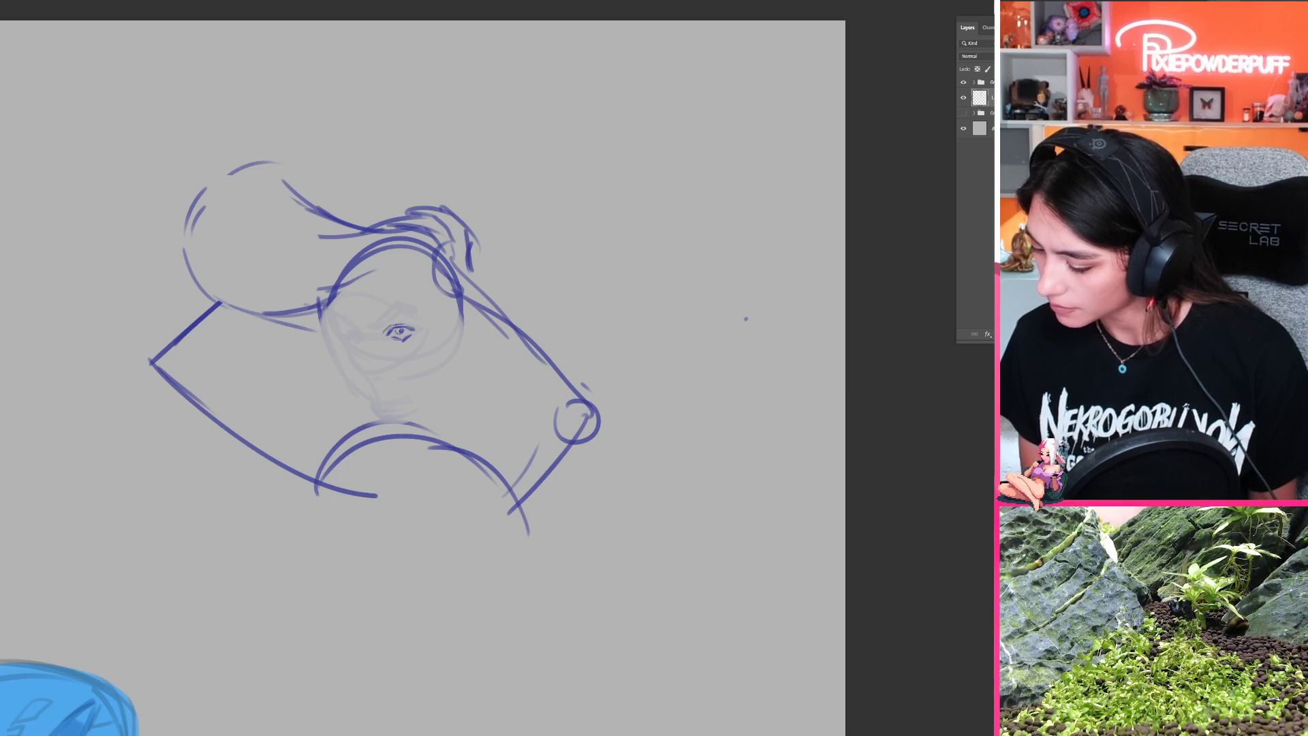
{"action": "mouse_move", "coordinate": [397, 395]}
{"action": "left_mouse_down"}
{"action": "mouse_move", "coordinate": [451, 255]}
{"action": "mouse_move", "coordinate": [396, 434]}
{"action": "left_mouse_up"}
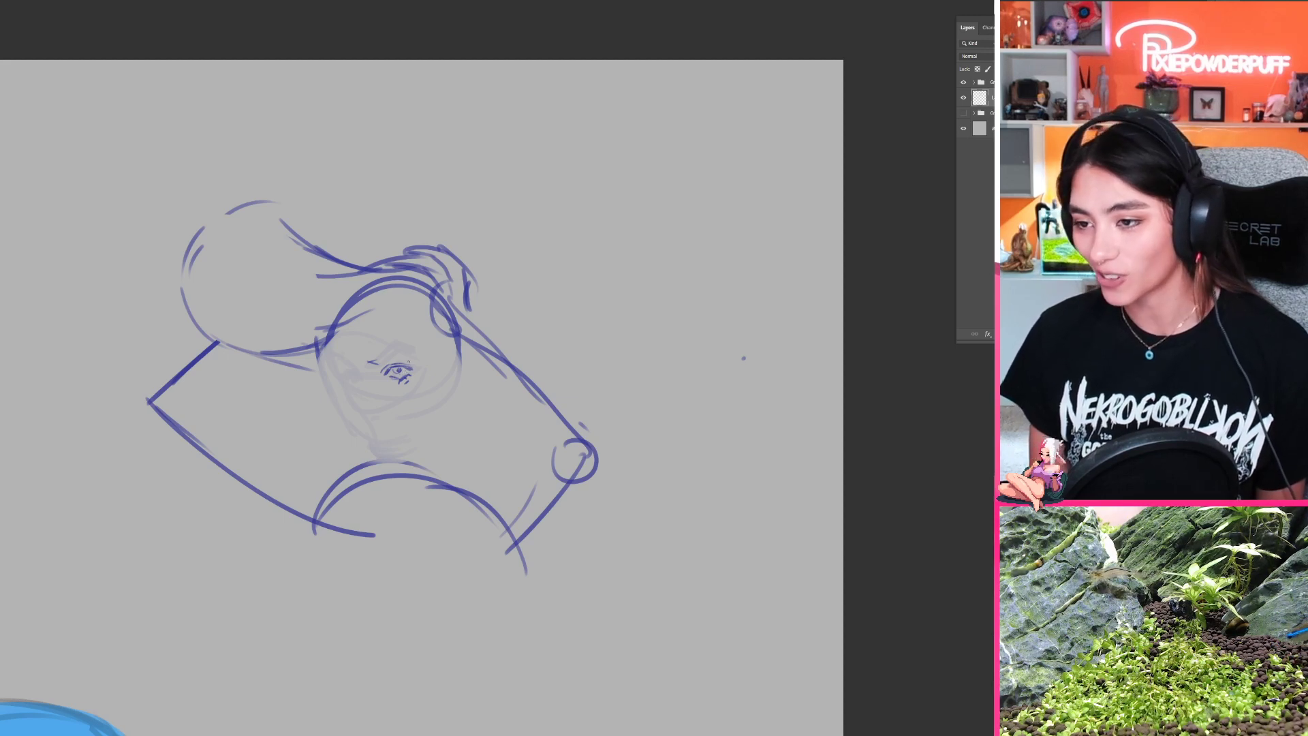
Step: Draw an arched, angry eyebrow above the detailed eye, redoing strokes until its shape fits
{"action": "left_click_drag", "start_coordinate": [377, 359], "coordinate": [395, 342]}
{"action": "key", "text": "ctrl+z"}
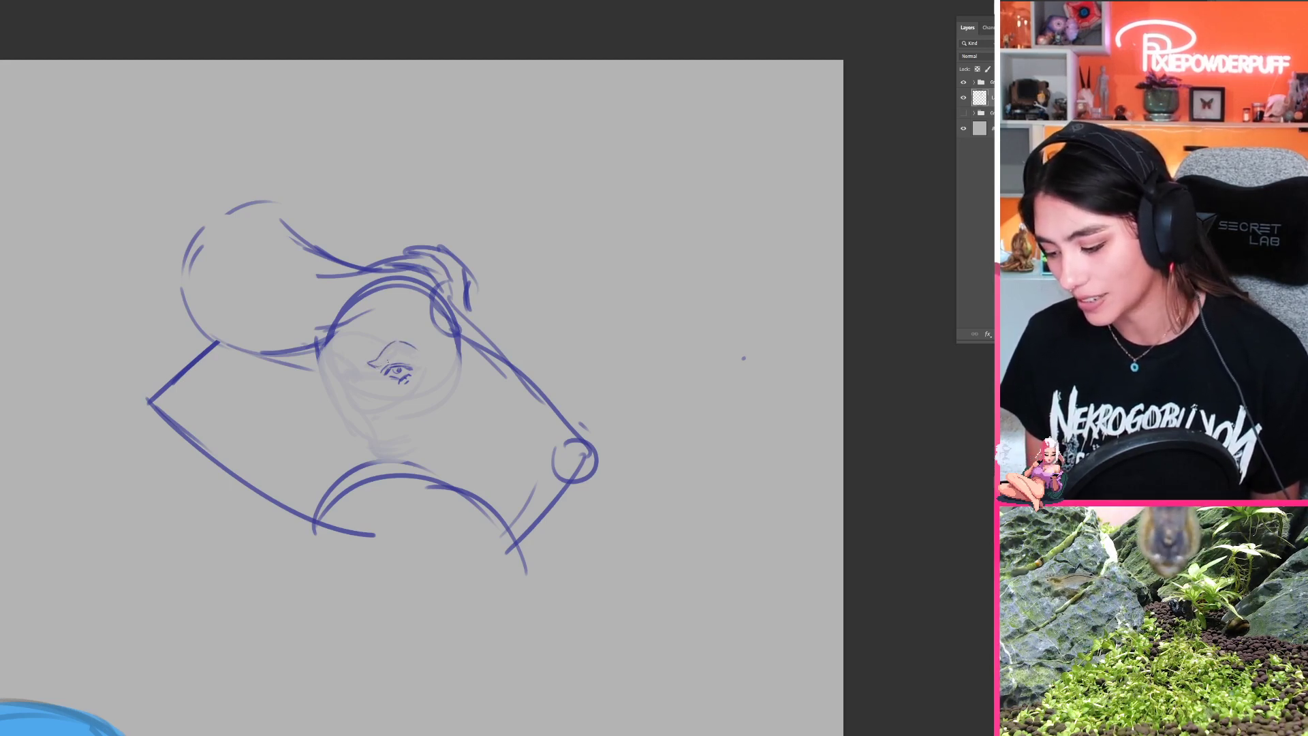
{"action": "left_click_drag", "start_coordinate": [381, 368], "coordinate": [402, 349]}
{"action": "key", "text": "ctrl+z"}
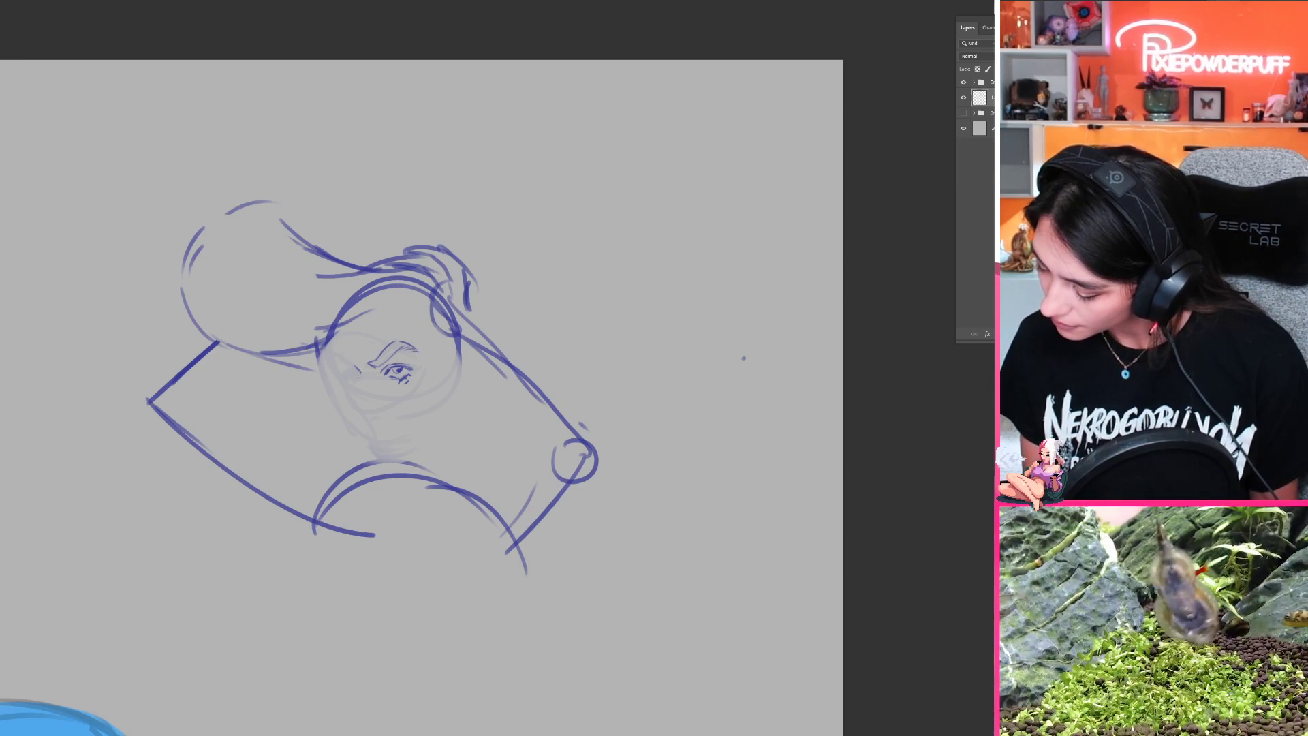
Step: Mirror the canvas, draw the second eye and eyebrow, and clean up beneath the first eye with a smaller eraser
{"action": "key", "text": "ctrl+shift+h"}
{"action": "mouse_move", "coordinate": [182, 391]}
{"action": "left_mouse_down"}
{"action": "mouse_move", "coordinate": [257, 369]}
{"action": "mouse_move", "coordinate": [607, 378]}
{"action": "mouse_move", "coordinate": [591, 367]}
{"action": "left_mouse_up"}
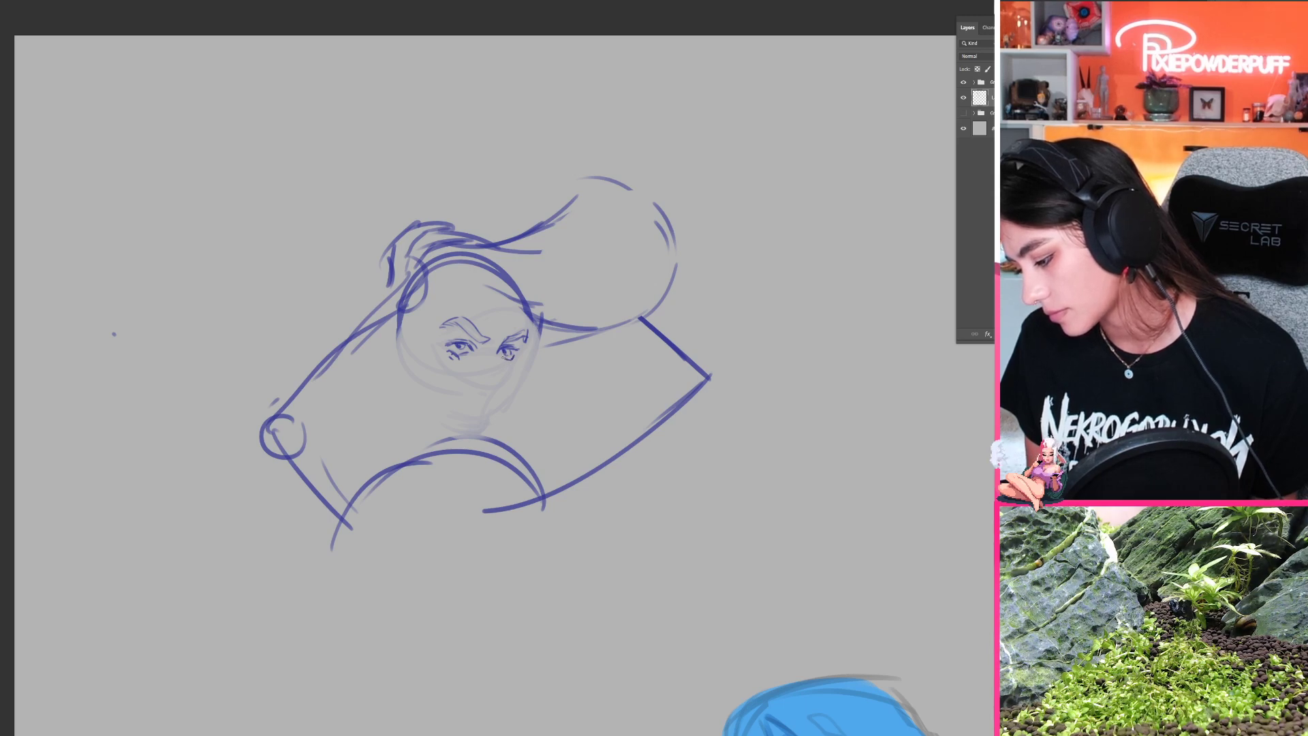
{"action": "key", "text": "bracketleft"}
{"action": "key", "text": "bracketleft"}
{"action": "key", "text": "bracketleft"}
{"action": "key", "text": "bracketleft"}
{"action": "left_click_drag", "start_coordinate": [450, 359], "coordinate": [461, 359]}
{"action": "key", "text": "b"}
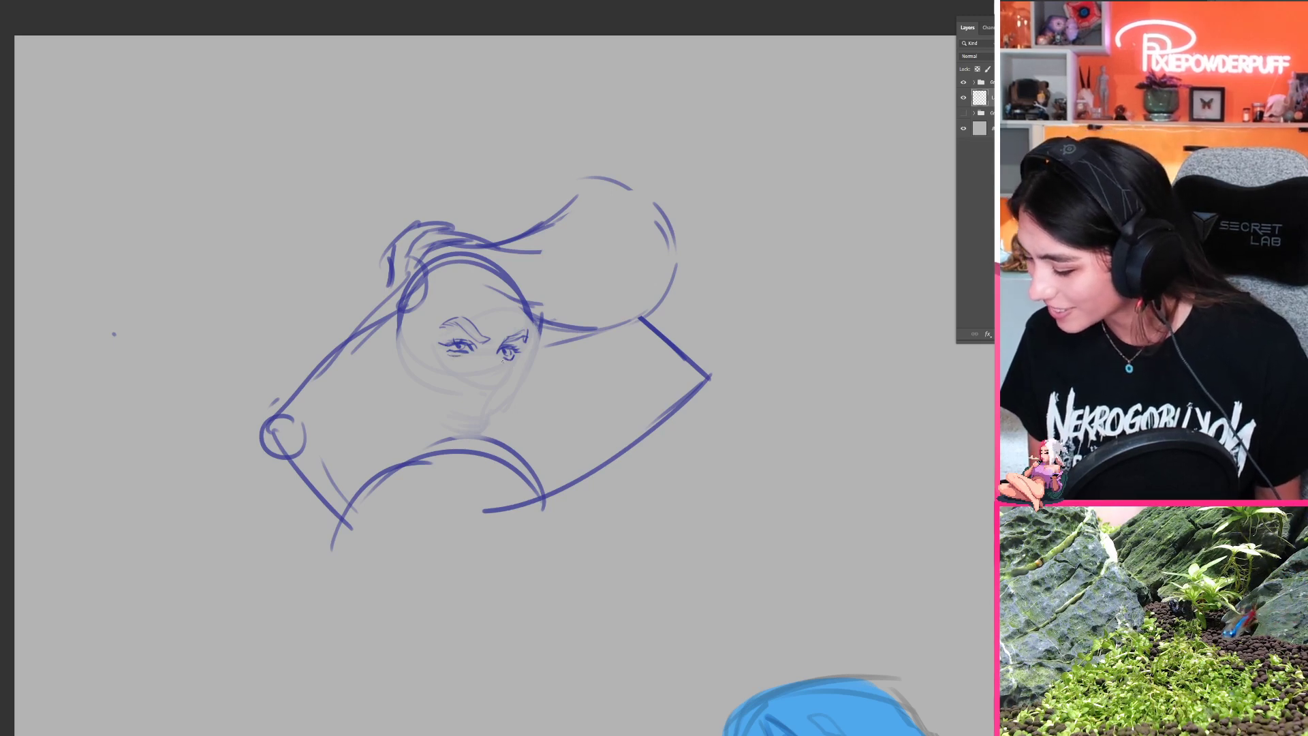
Step: Flip the canvas back and draw the nose in three-quarter view with a small mouth beneath it
{"action": "key", "text": "ctrl+shift+h"}
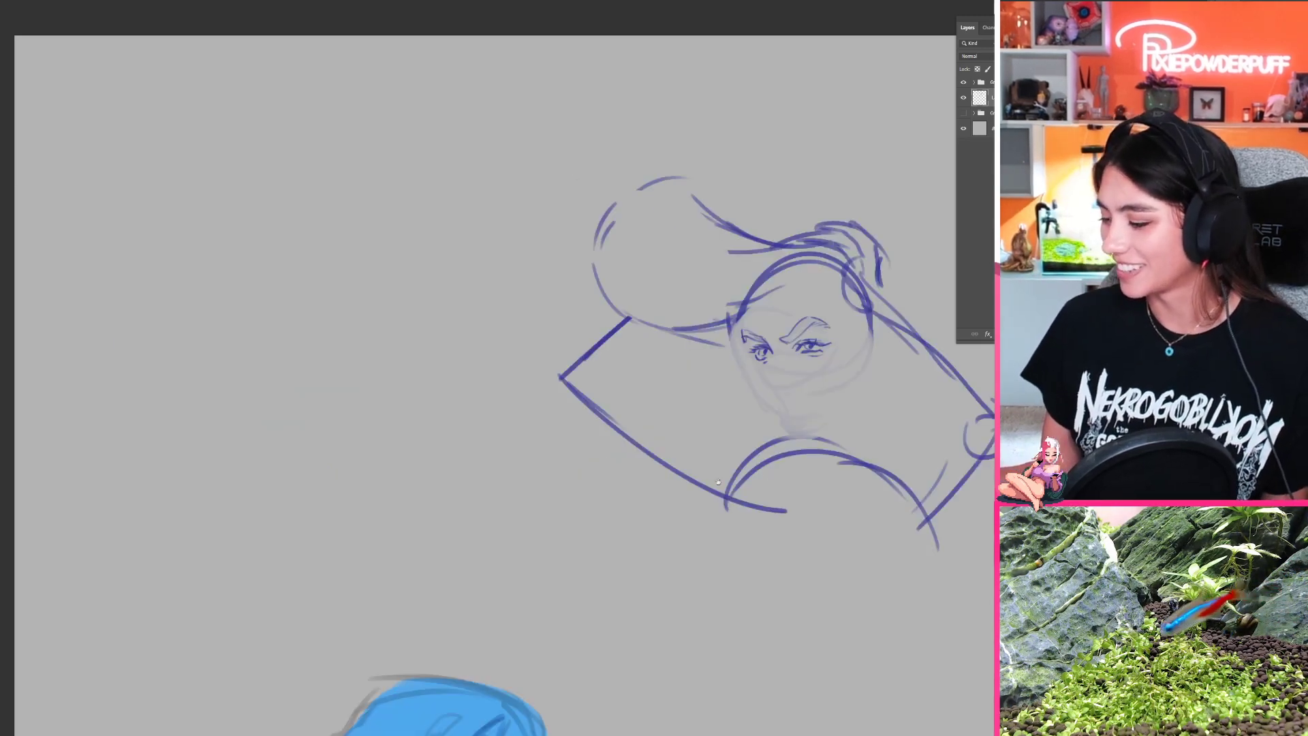
{"action": "left_click_drag", "start_coordinate": [712, 481], "coordinate": [379, 434]}
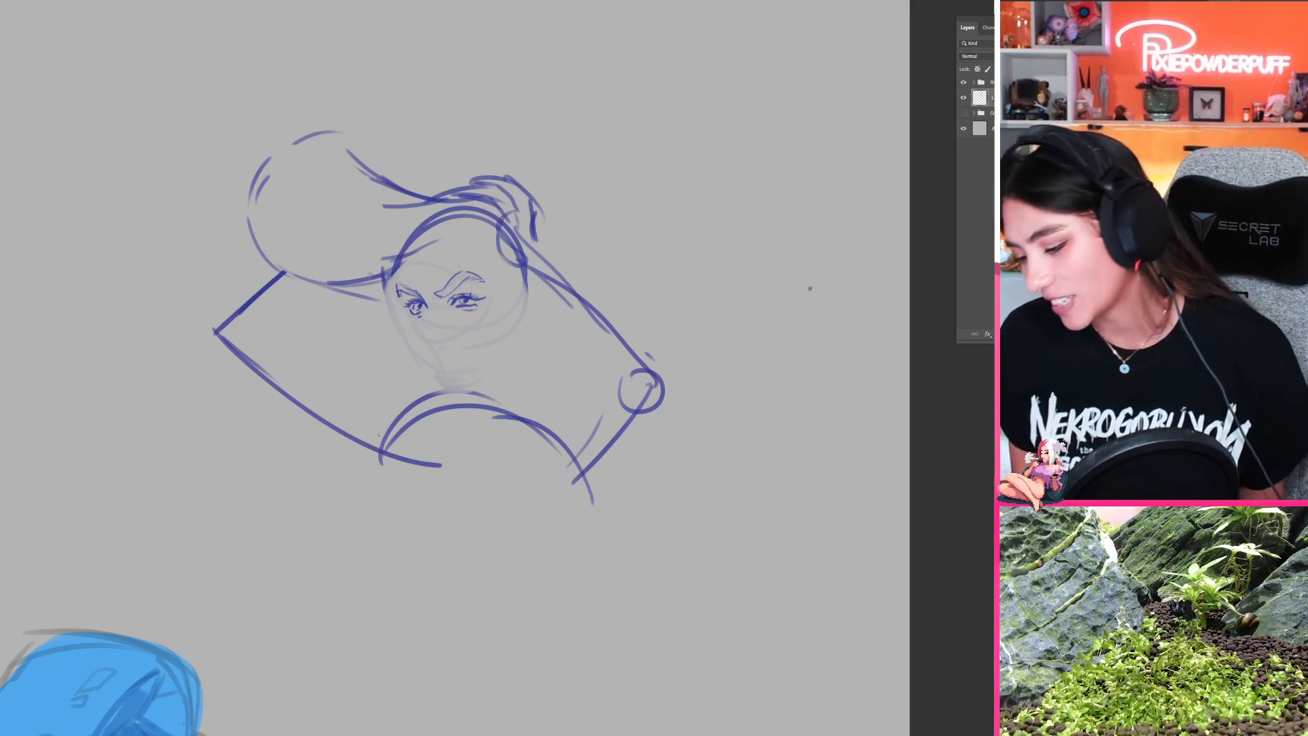
{"action": "mouse_move", "coordinate": [448, 377]}
{"action": "left_mouse_down"}
{"action": "mouse_move", "coordinate": [499, 207]}
{"action": "mouse_move", "coordinate": [442, 352]}
{"action": "left_mouse_up"}
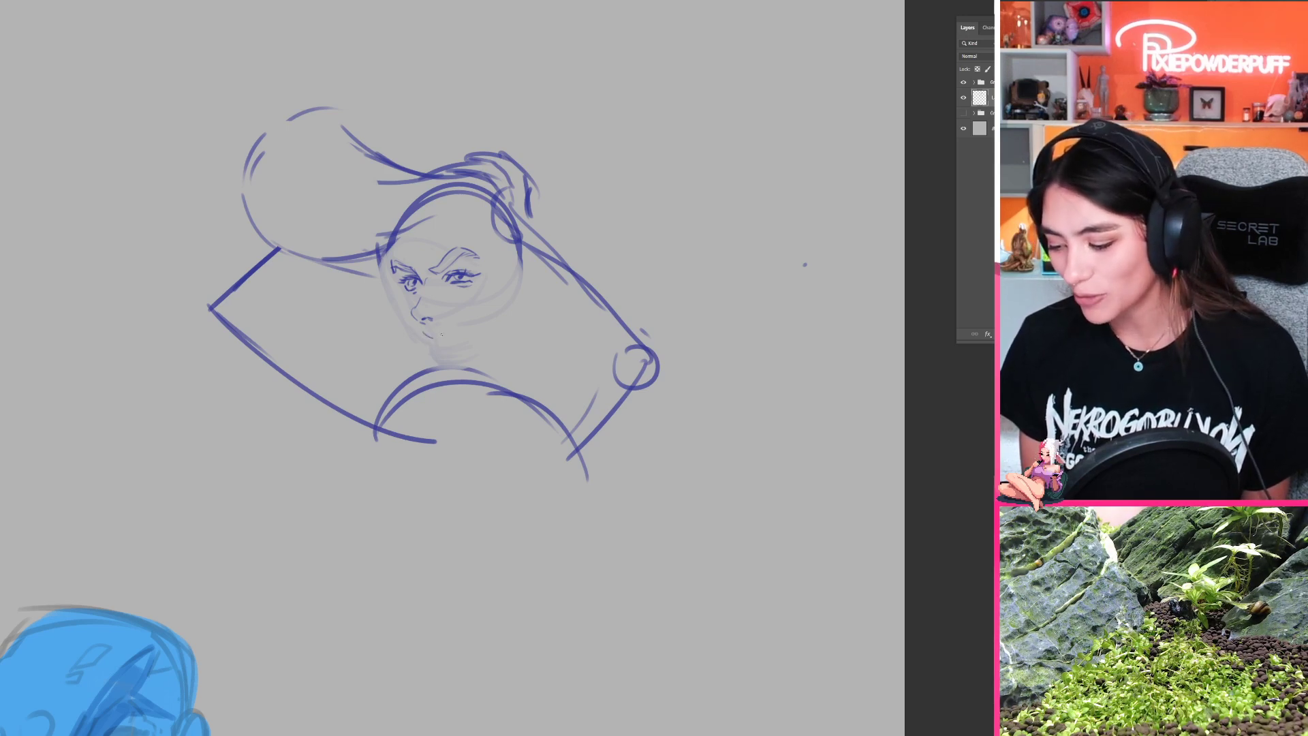
{"action": "mouse_move", "coordinate": [425, 407]}
{"action": "left_mouse_down"}
{"action": "mouse_move", "coordinate": [556, 147]}
{"action": "mouse_move", "coordinate": [372, 491]}
{"action": "mouse_move", "coordinate": [402, 415]}
{"action": "left_mouse_up"}
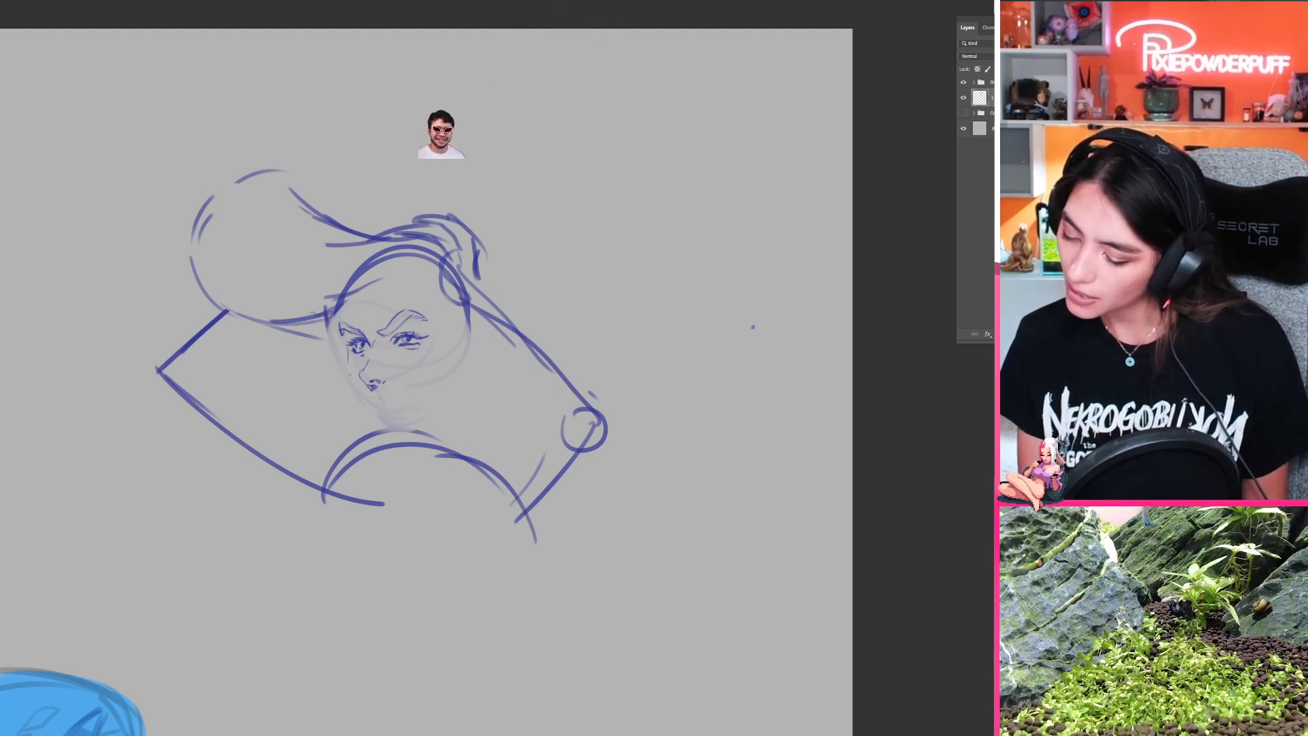
{"action": "left_click_drag", "start_coordinate": [433, 407], "coordinate": [380, 410], "text": "ctrl"}
{"action": "mouse_move", "coordinate": [448, 445]}
{"action": "left_mouse_down"}
{"action": "mouse_move", "coordinate": [491, 387]}
{"action": "mouse_move", "coordinate": [464, 431]}
{"action": "mouse_move", "coordinate": [440, 397]}
{"action": "mouse_move", "coordinate": [454, 415]}
{"action": "left_mouse_up"}
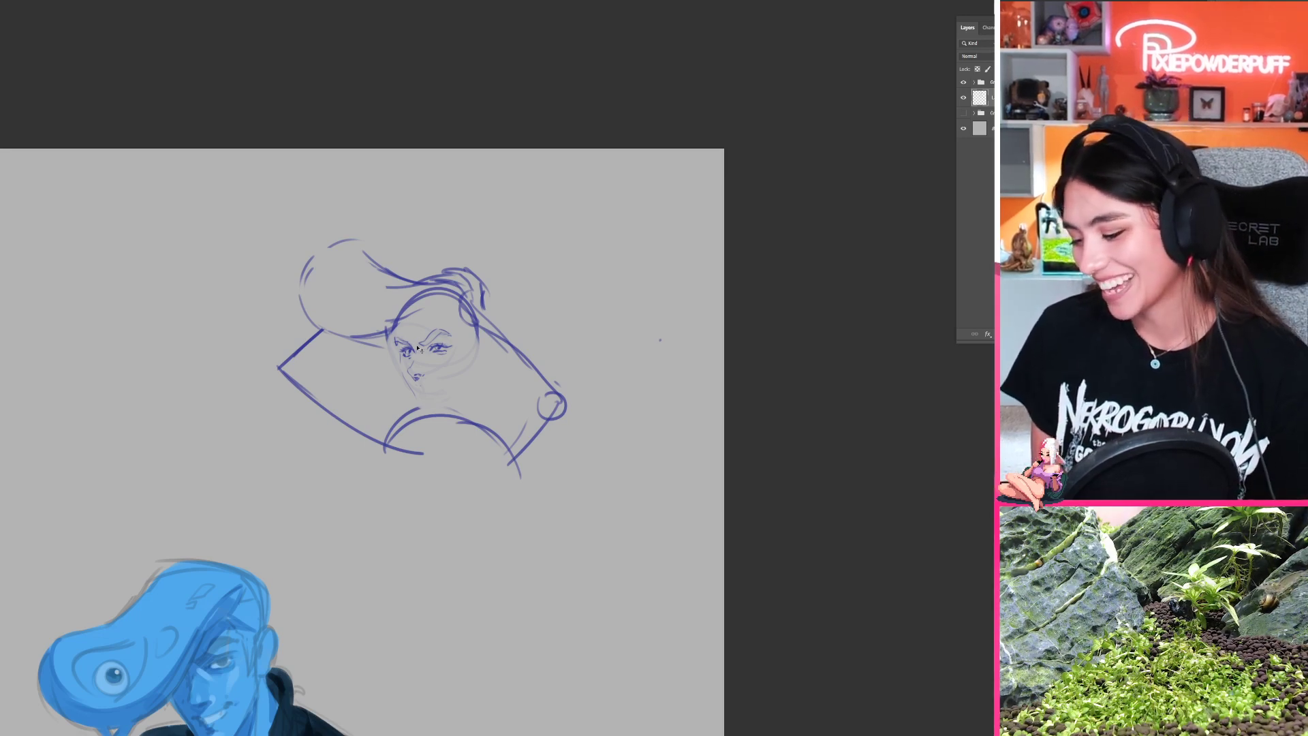
Step: Add a curved hairline stroke on the forehead, mirror the canvas, and redraw the mouth wider below the nose
{"action": "left_click_drag", "start_coordinate": [407, 426], "coordinate": [406, 359]}
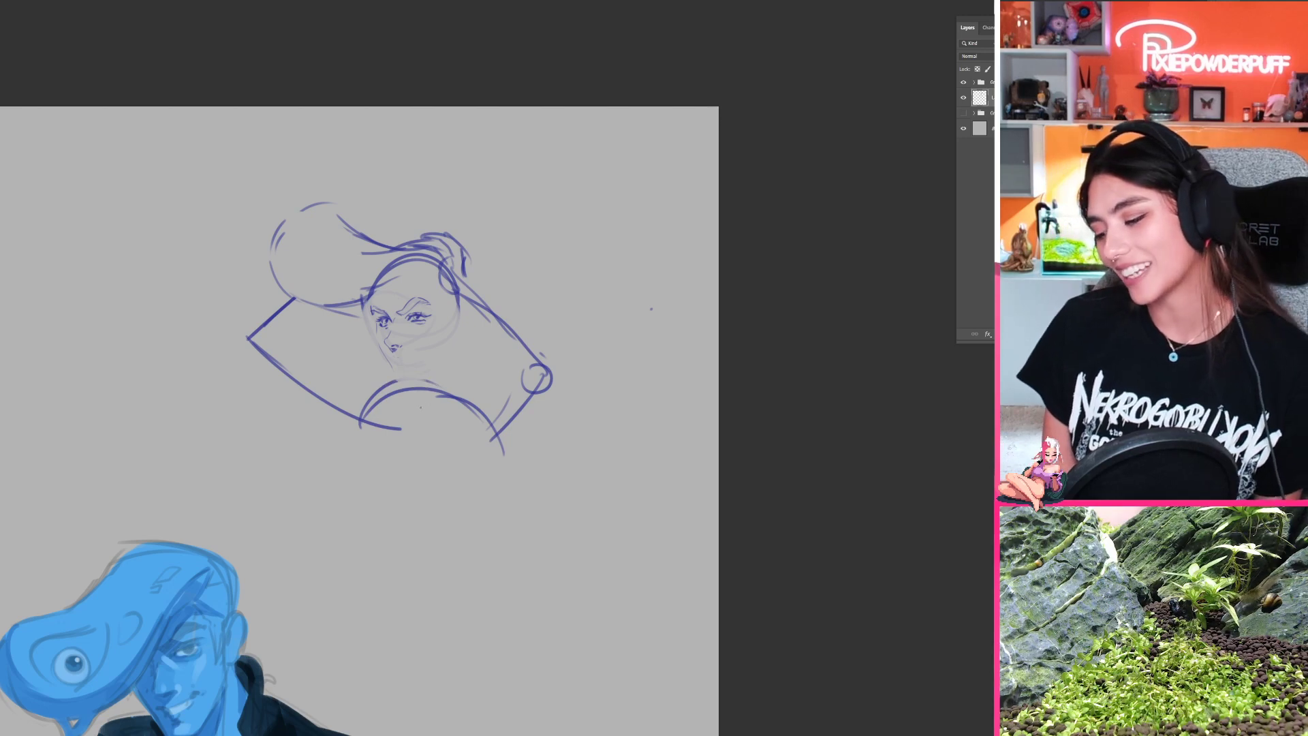
{"action": "key", "text": "ctrl+shift+h"}
{"action": "left_click_drag", "start_coordinate": [441, 418], "coordinate": [698, 445]}
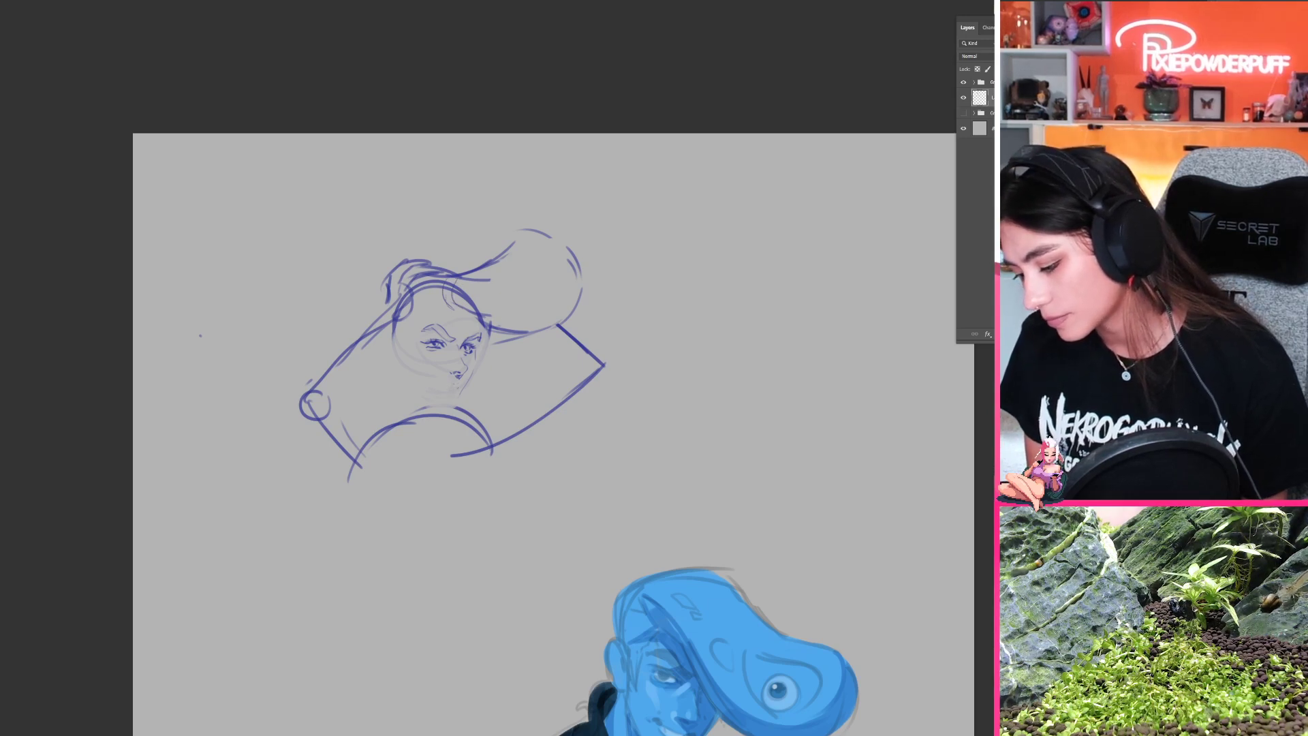
{"action": "left_click_drag", "start_coordinate": [455, 387], "coordinate": [426, 384]}
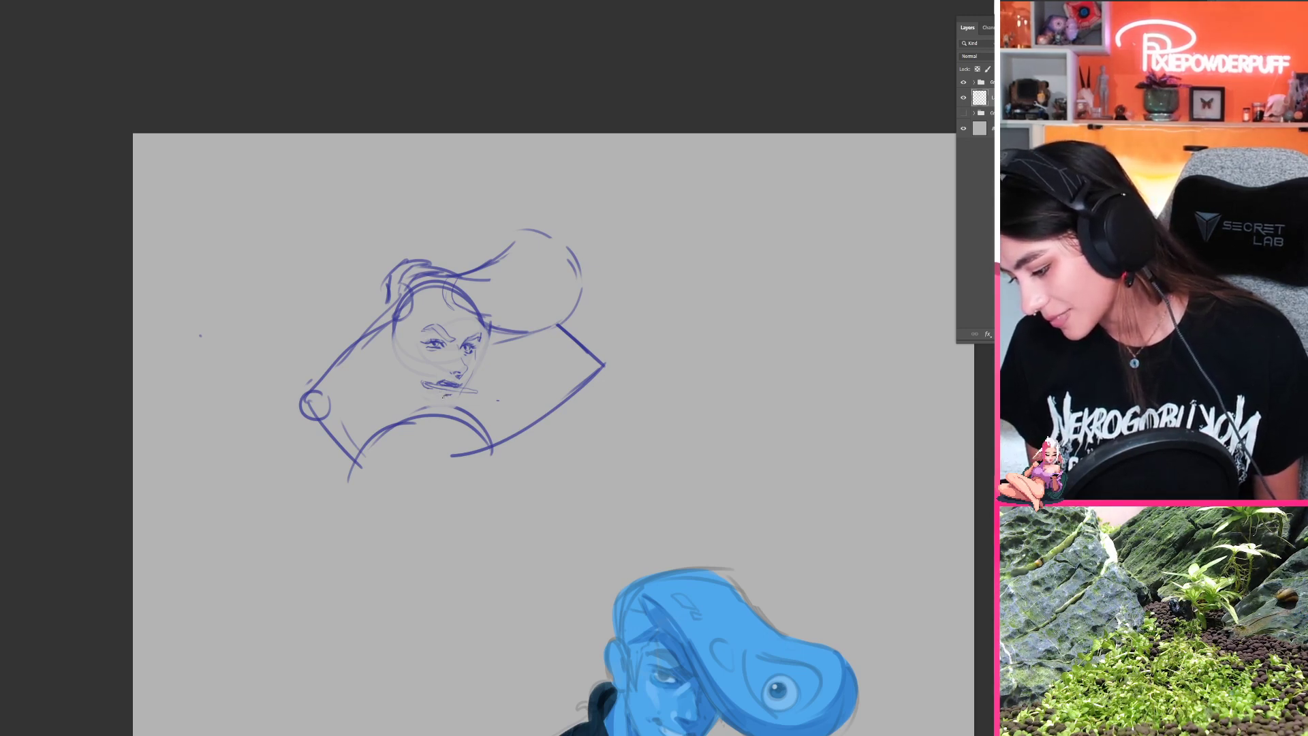
Step: Flip the canvas back and sketch the chin and lower jaw beneath the widened mouth
{"action": "key", "text": "ctrl+shift+h"}
{"action": "left_click_drag", "start_coordinate": [652, 399], "coordinate": [339, 382]}
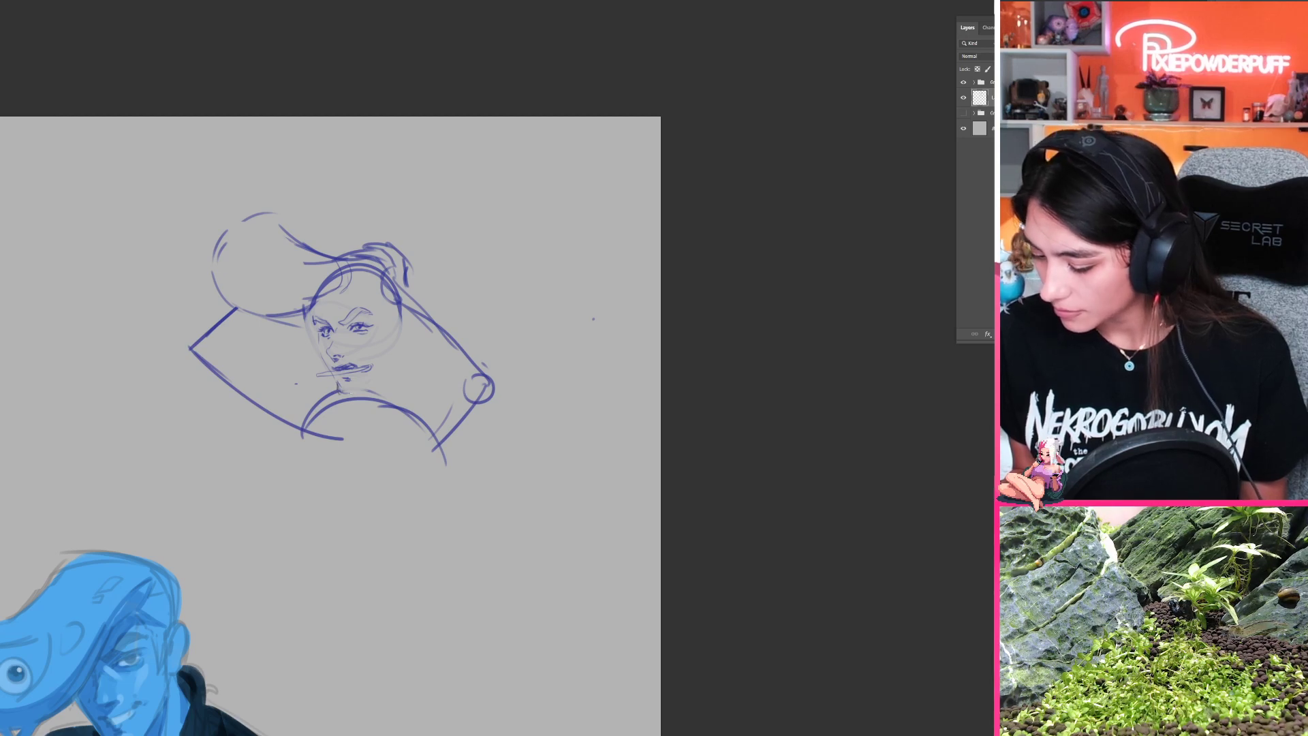
{"action": "mouse_move", "coordinate": [374, 434]}
{"action": "left_mouse_down"}
{"action": "mouse_move", "coordinate": [402, 394]}
{"action": "mouse_move", "coordinate": [426, 444]}
{"action": "left_mouse_up"}
{"action": "left_click_drag", "start_coordinate": [390, 398], "coordinate": [417, 403]}
{"action": "key", "text": "b"}
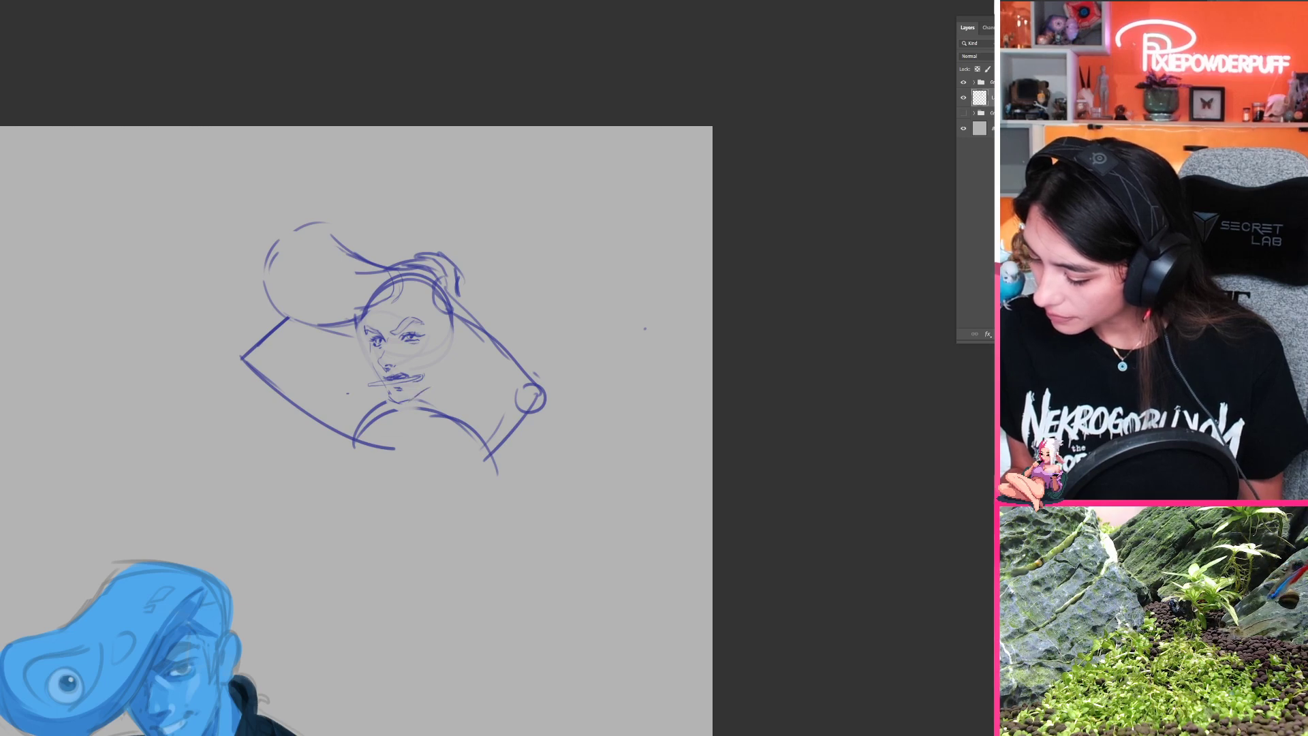
Step: Strengthen the jawline and add light strokes along the hairline and the top of the head
{"action": "left_click_drag", "start_coordinate": [411, 400], "coordinate": [435, 383]}
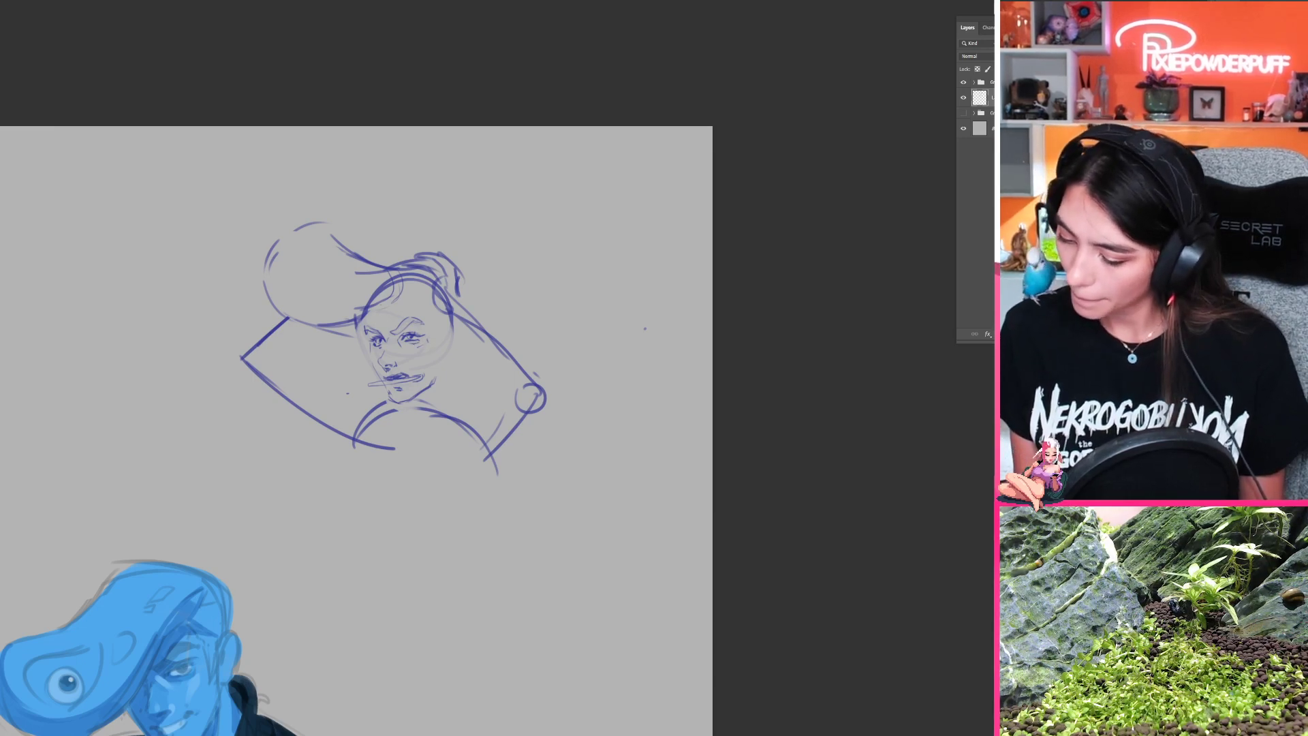
{"action": "left_click_drag", "start_coordinate": [375, 310], "coordinate": [392, 301]}
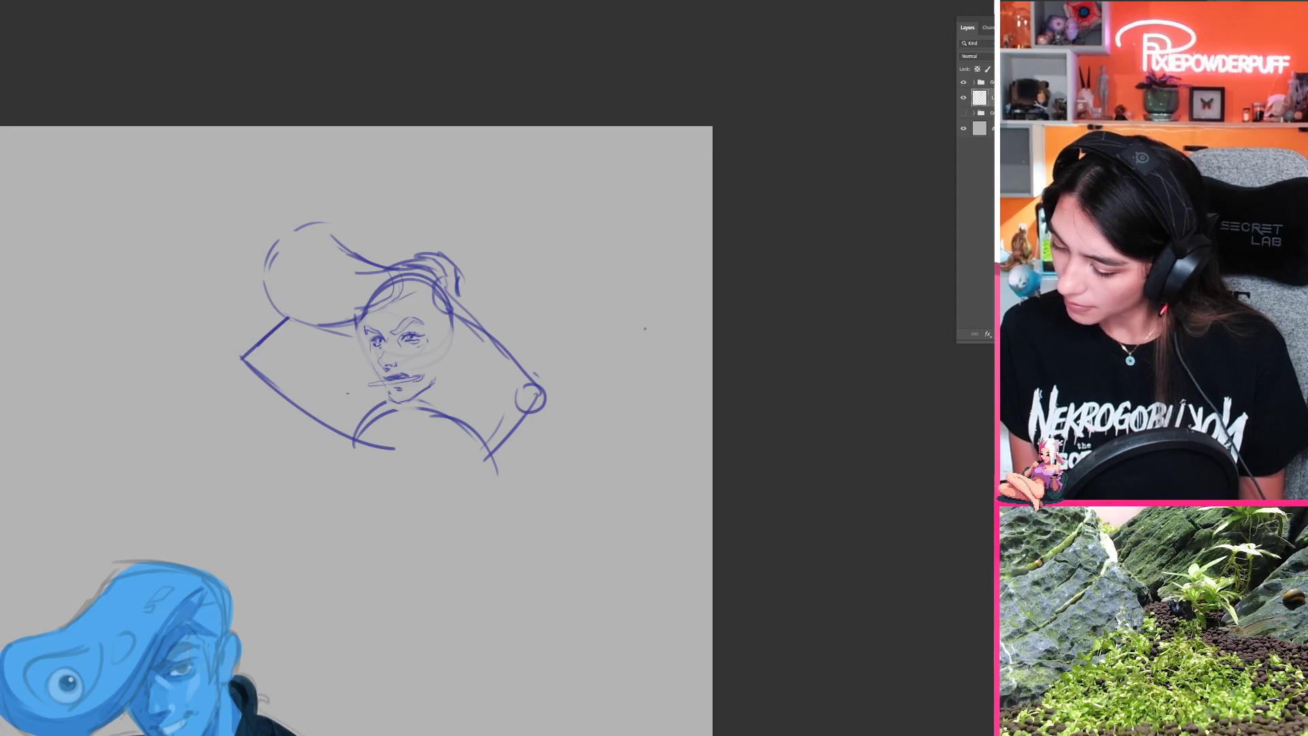
{"action": "left_click_drag", "start_coordinate": [397, 261], "coordinate": [438, 257]}
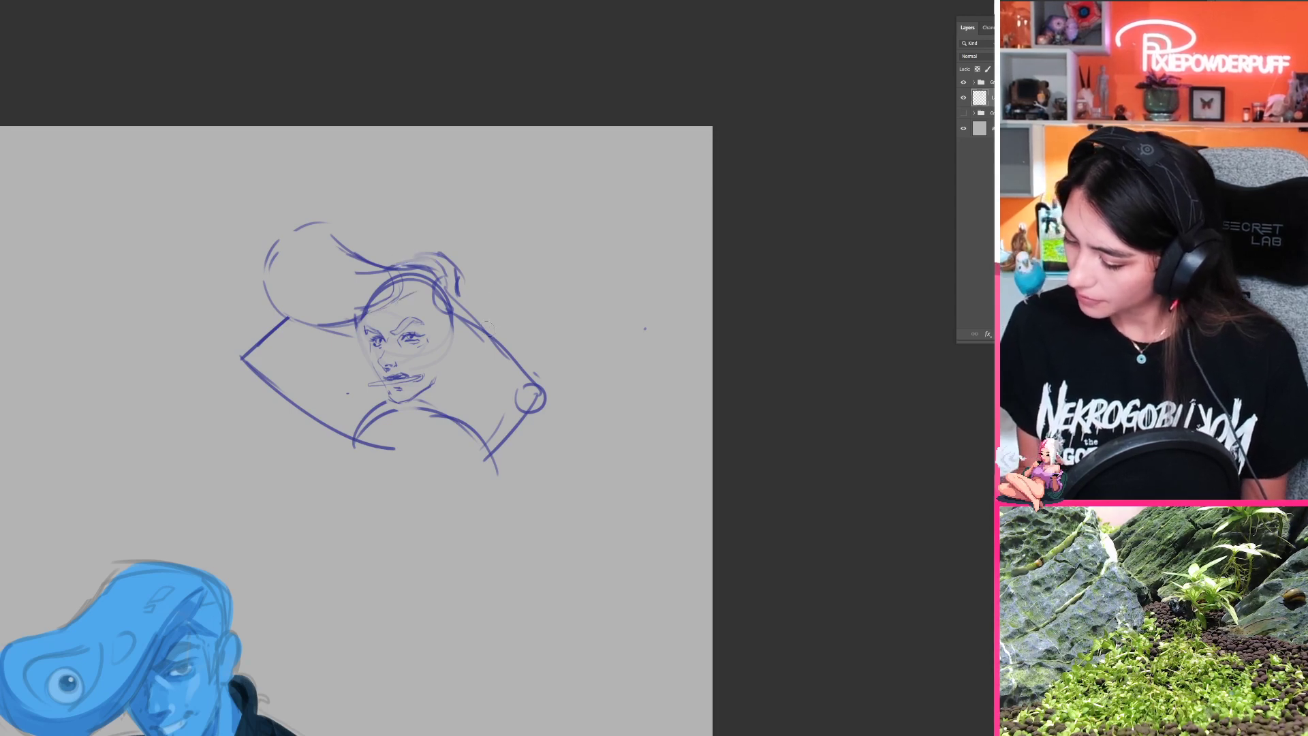
Step: Erase the bent arm behind the head, including its hand, elbow circle and the adjoining shoulder line
{"action": "mouse_move", "coordinate": [435, 305]}
{"action": "left_mouse_down"}
{"action": "mouse_move", "coordinate": [472, 449]}
{"action": "mouse_move", "coordinate": [423, 504]}
{"action": "mouse_move", "coordinate": [439, 637]}
{"action": "mouse_move", "coordinate": [631, 421]}
{"action": "mouse_move", "coordinate": [444, 218]}
{"action": "left_mouse_up"}
{"action": "key", "text": "e"}
{"action": "left_click_drag", "start_coordinate": [521, 436], "coordinate": [470, 293]}
{"action": "key", "text": "ctrl+d"}
{"action": "left_click_drag", "start_coordinate": [555, 344], "coordinate": [547, 417]}
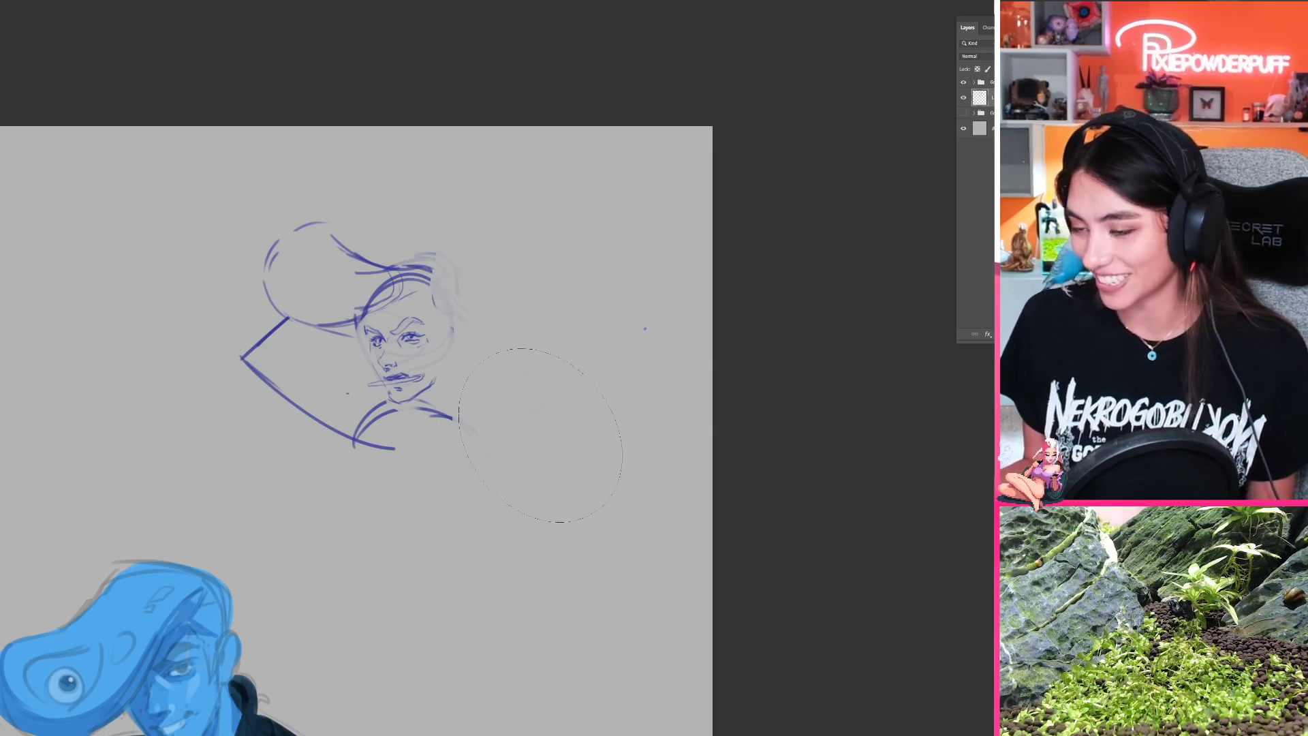
Step: Shrink the eraser and fade the remaining raised arm beneath the quiff and the shoulder curves
{"action": "key", "text": "bracketleft"}
{"action": "key", "text": "bracketleft"}
{"action": "key", "text": "bracketleft"}
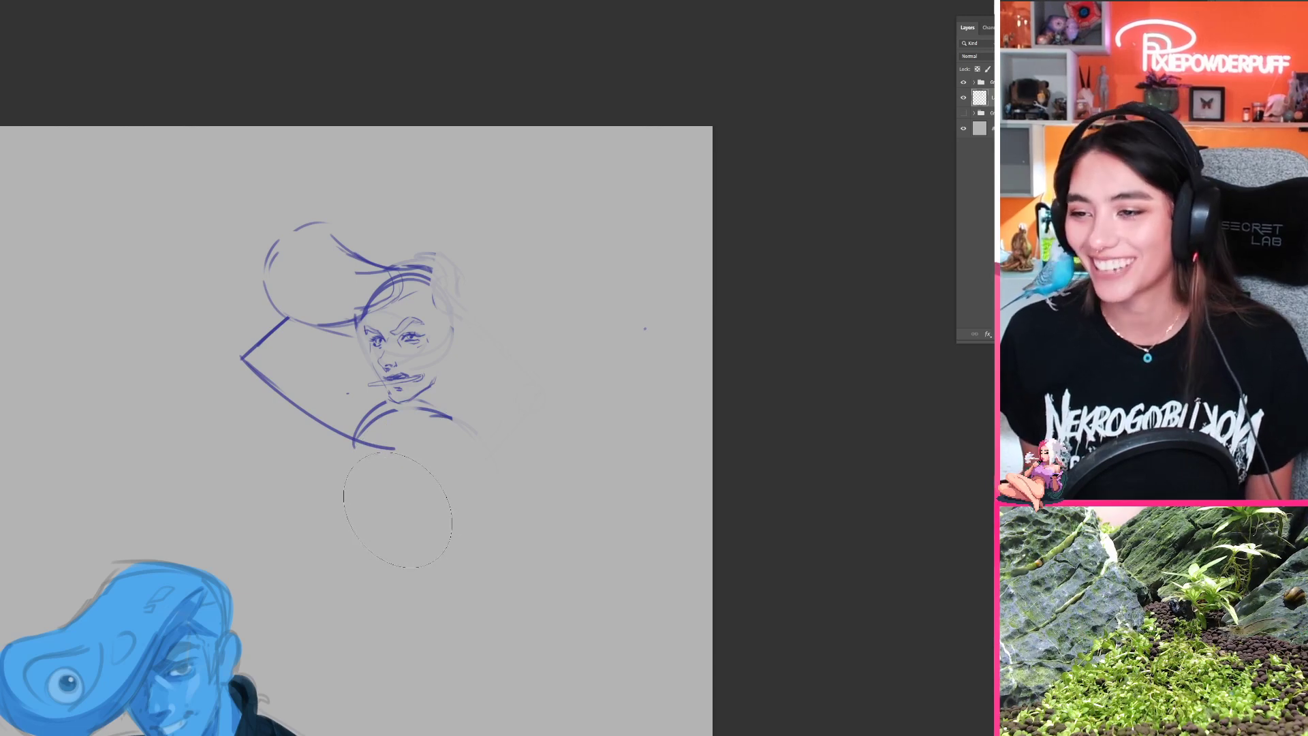
{"action": "mouse_move", "coordinate": [371, 439]}
{"action": "left_mouse_down"}
{"action": "mouse_move", "coordinate": [300, 395]}
{"action": "mouse_move", "coordinate": [281, 361]}
{"action": "left_mouse_up"}
{"action": "left_click_drag", "start_coordinate": [467, 496], "coordinate": [405, 349]}
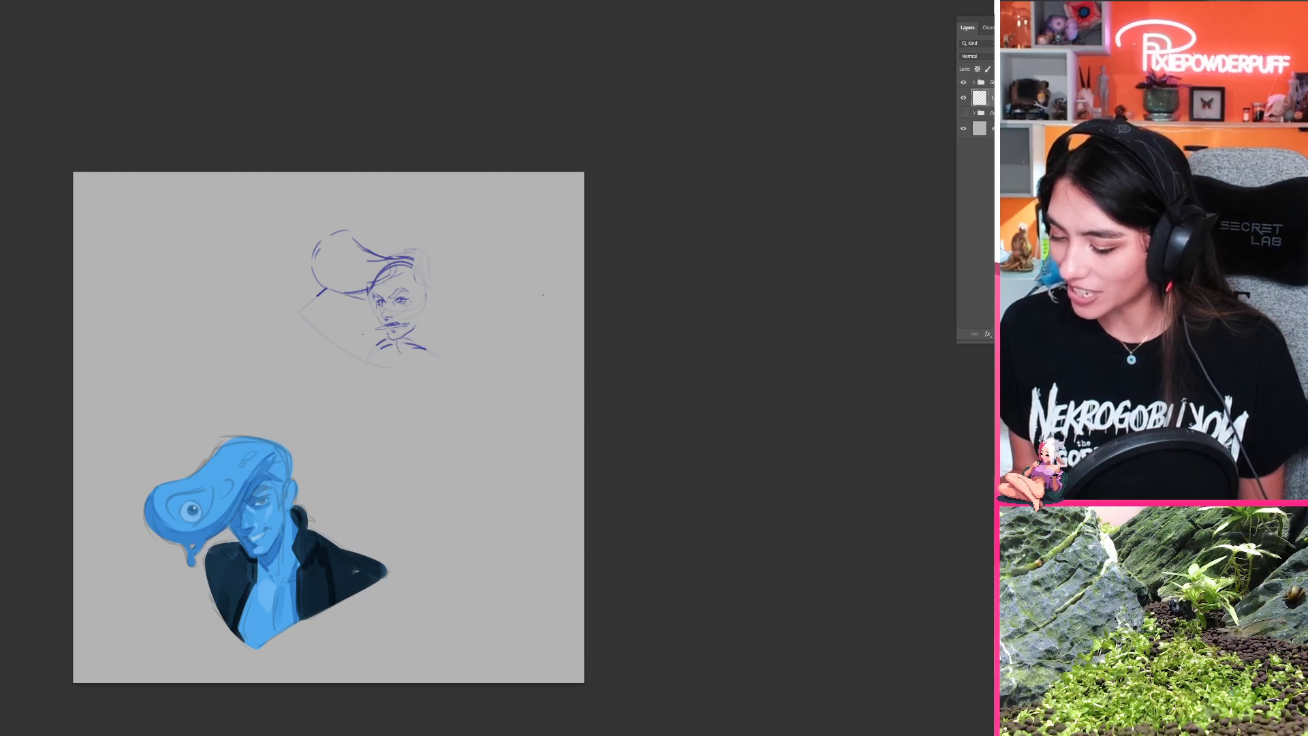
Step: Sketch the neck with a curved collar line and hatch a shadow beneath the jaw
{"action": "mouse_move", "coordinate": [426, 340]}
{"action": "left_mouse_down"}
{"action": "mouse_move", "coordinate": [412, 364]}
{"action": "mouse_move", "coordinate": [404, 340]}
{"action": "left_mouse_up"}
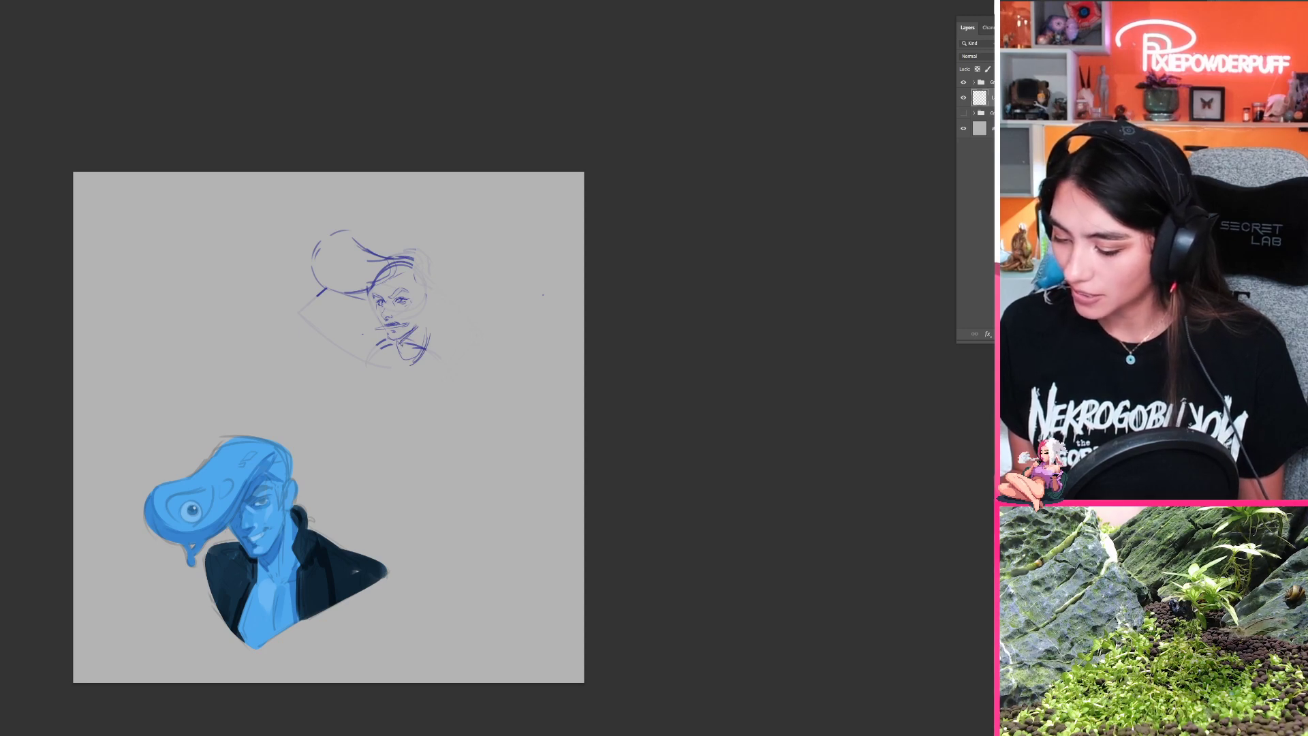
{"action": "left_click_drag", "start_coordinate": [416, 332], "coordinate": [402, 345]}
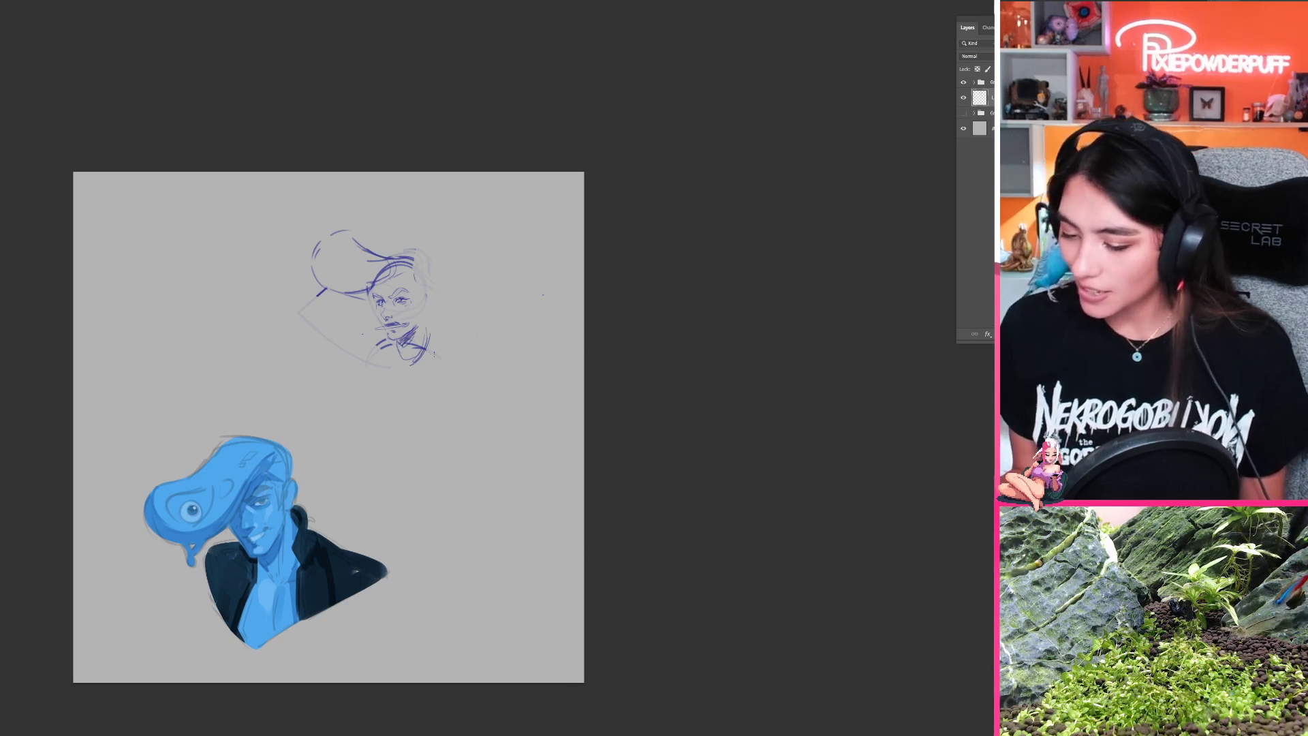
{"action": "left_click_drag", "start_coordinate": [421, 389], "coordinate": [466, 424]}
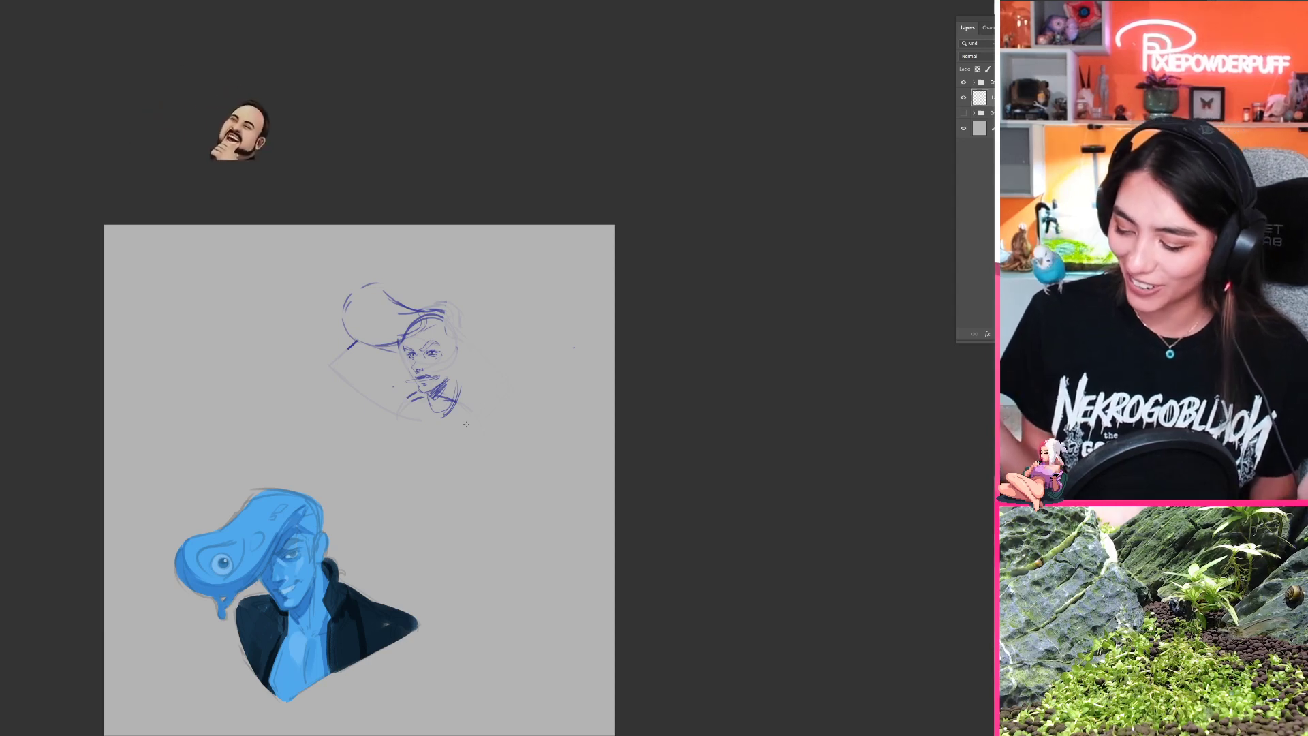
Step: Erase the lower ends of the neck, shoulder and faded arm lines beneath the head
{"action": "scroll", "coordinate": [496, 476], "scroll_direction": "down", "scroll_amount": 1}
{"action": "left_click_drag", "start_coordinate": [496, 476], "coordinate": [597, 306]}
{"action": "mouse_move", "coordinate": [419, 475]}
{"action": "left_mouse_down"}
{"action": "mouse_move", "coordinate": [531, 458]}
{"action": "mouse_move", "coordinate": [443, 572]}
{"action": "mouse_move", "coordinate": [427, 705]}
{"action": "left_mouse_up"}
{"action": "left_click_drag", "start_coordinate": [470, 382], "coordinate": [485, 480]}
{"action": "mouse_move", "coordinate": [497, 293]}
{"action": "left_mouse_down"}
{"action": "mouse_move", "coordinate": [484, 474]}
{"action": "mouse_move", "coordinate": [335, 539]}
{"action": "mouse_move", "coordinate": [291, 597]}
{"action": "left_mouse_up"}
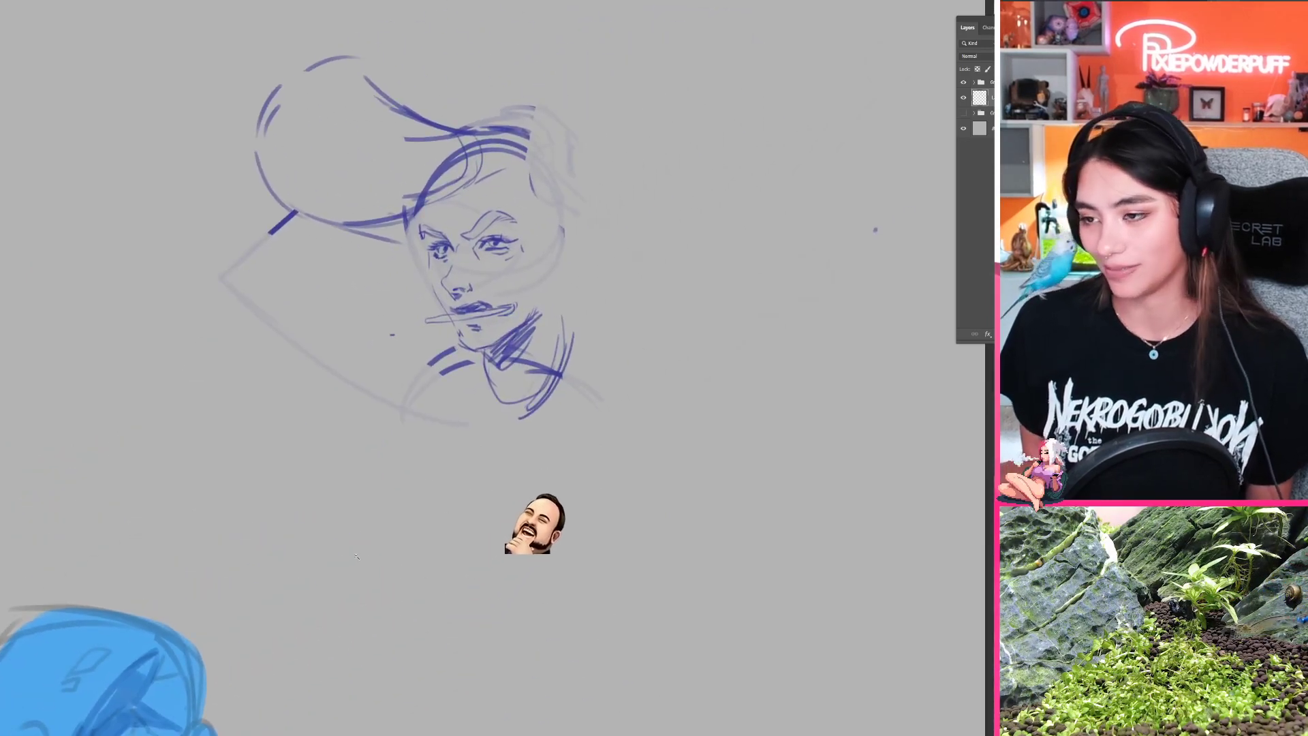
{"action": "left_click_drag", "start_coordinate": [551, 490], "coordinate": [451, 504]}
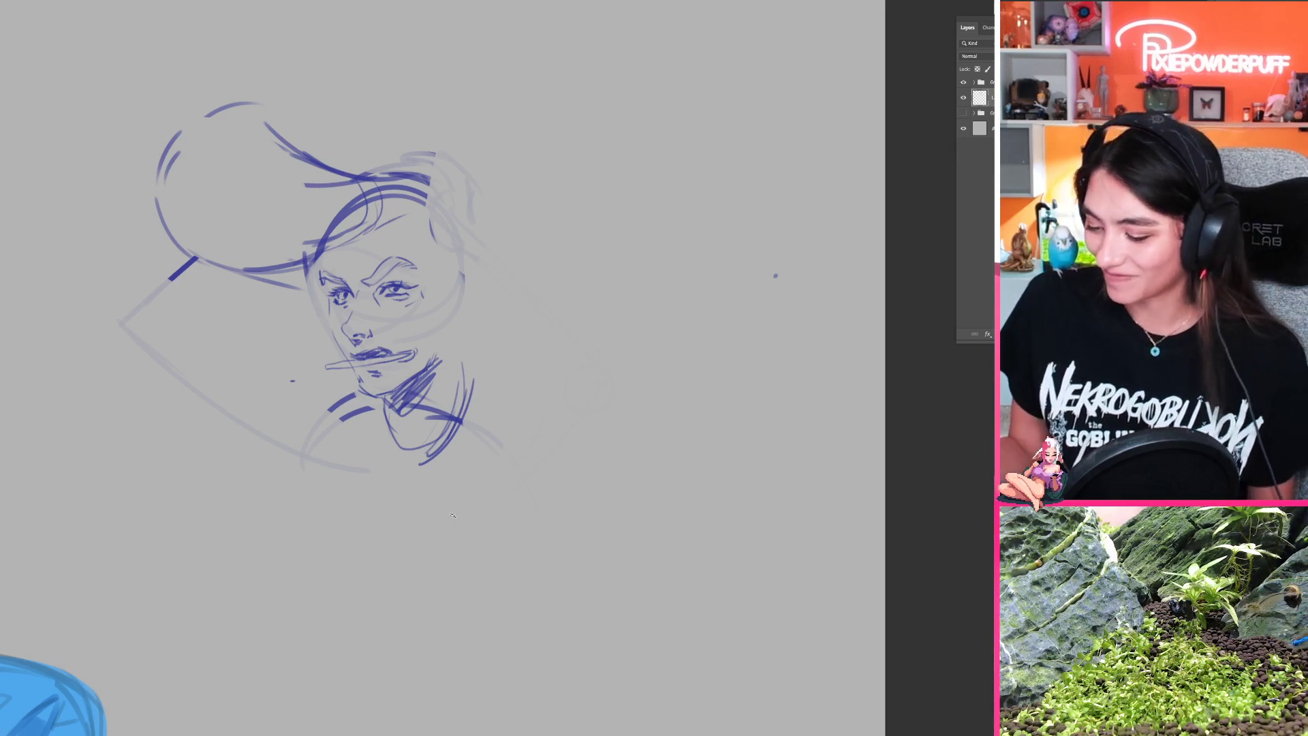
{"action": "left_click_drag", "start_coordinate": [546, 347], "coordinate": [470, 347]}
{"action": "left_click_drag", "start_coordinate": [470, 347], "coordinate": [419, 289]}
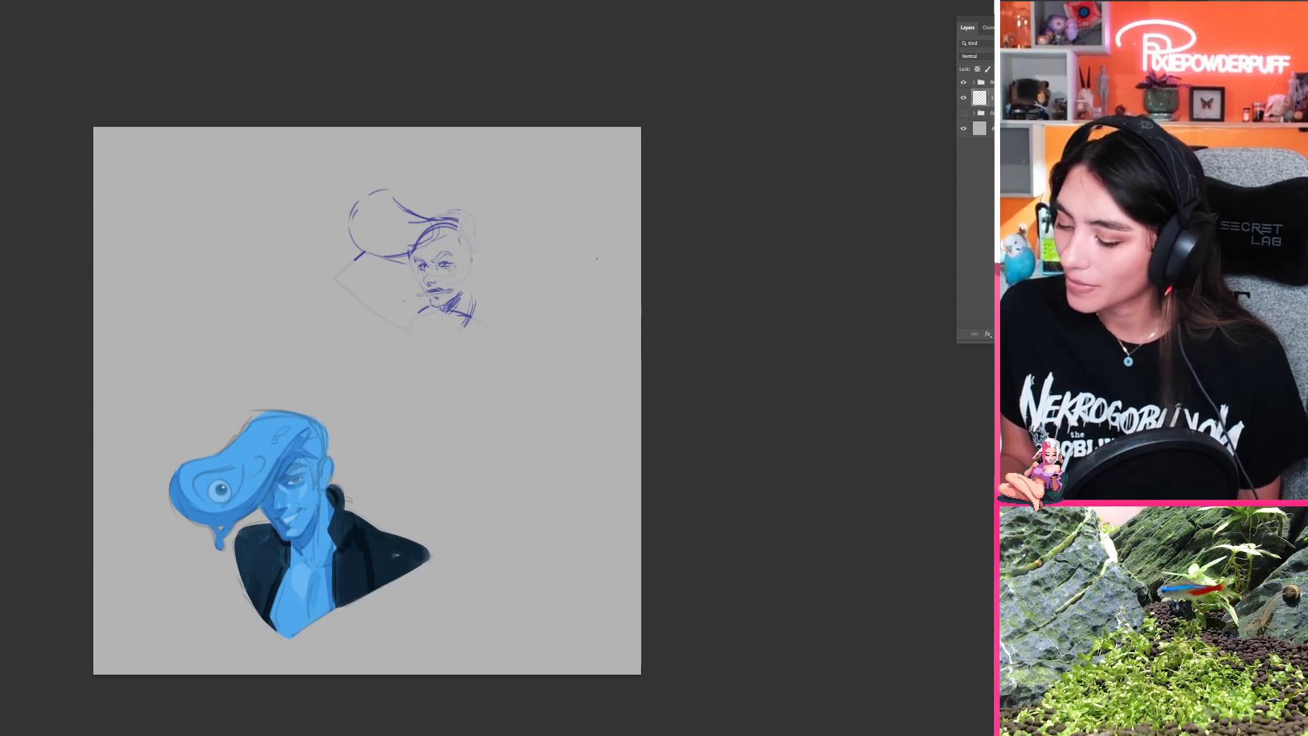
{"action": "left_click_drag", "start_coordinate": [421, 337], "coordinate": [379, 370]}
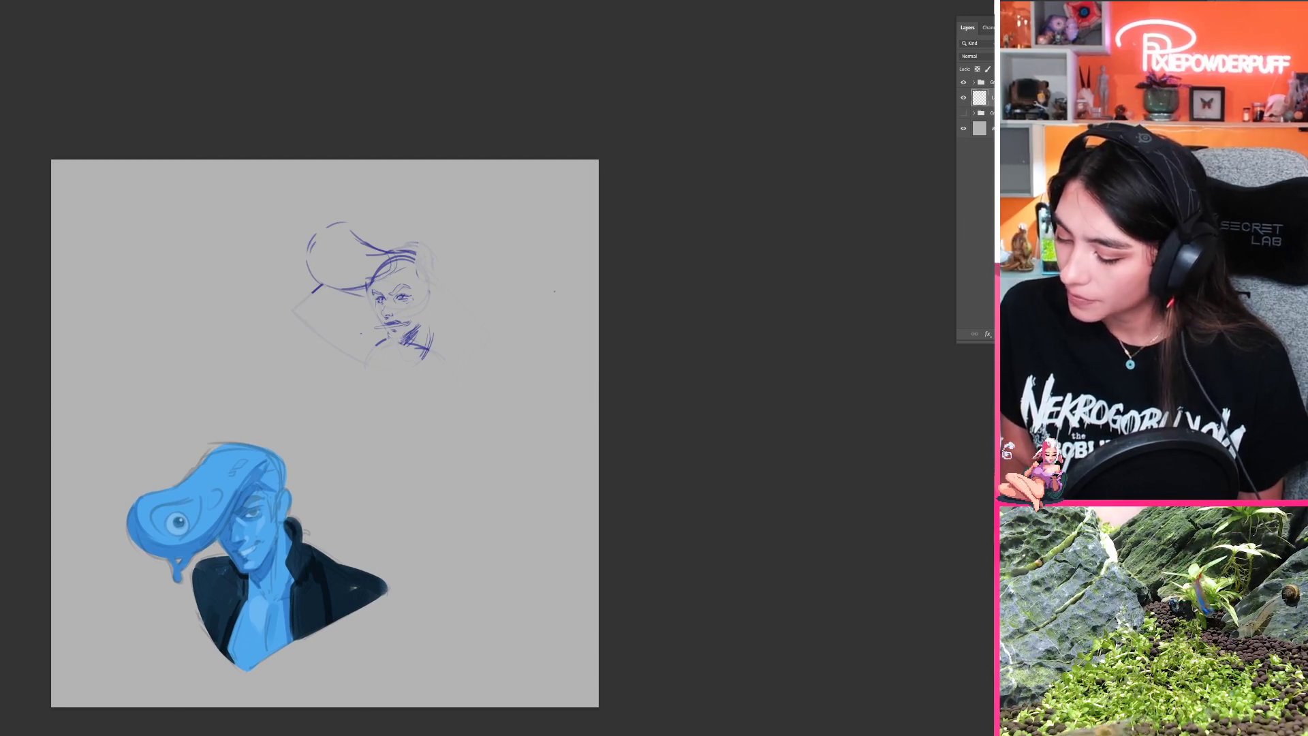
Step: Select and transform the lower face, then rework the chin and the hatched shadow beneath the jaw
{"action": "left_click", "coordinate": [412, 368]}
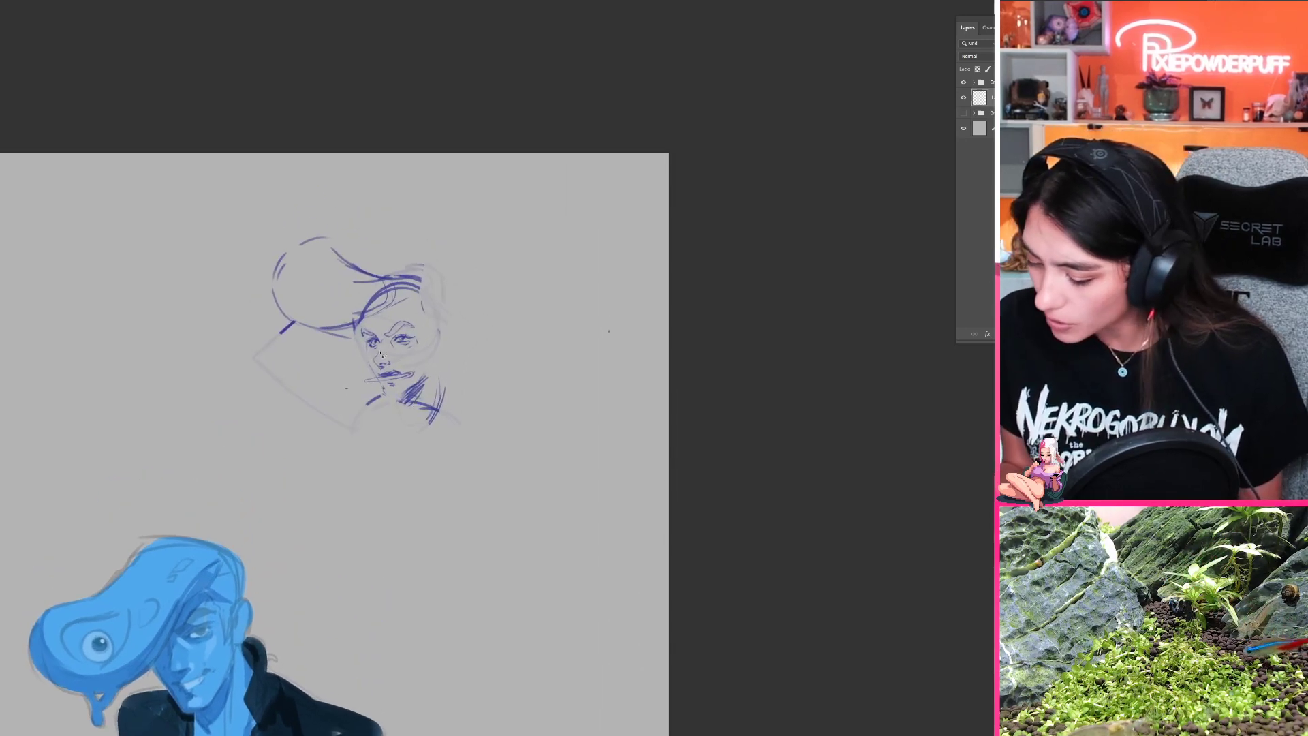
{"action": "mouse_move", "coordinate": [425, 353]}
{"action": "left_mouse_down"}
{"action": "mouse_move", "coordinate": [441, 355]}
{"action": "mouse_move", "coordinate": [387, 404]}
{"action": "mouse_move", "coordinate": [380, 351]}
{"action": "mouse_move", "coordinate": [413, 376]}
{"action": "left_mouse_up"}
{"action": "key", "text": "ctrl+t"}
{"action": "key", "text": "Return"}
{"action": "key", "text": "ctrl+d"}
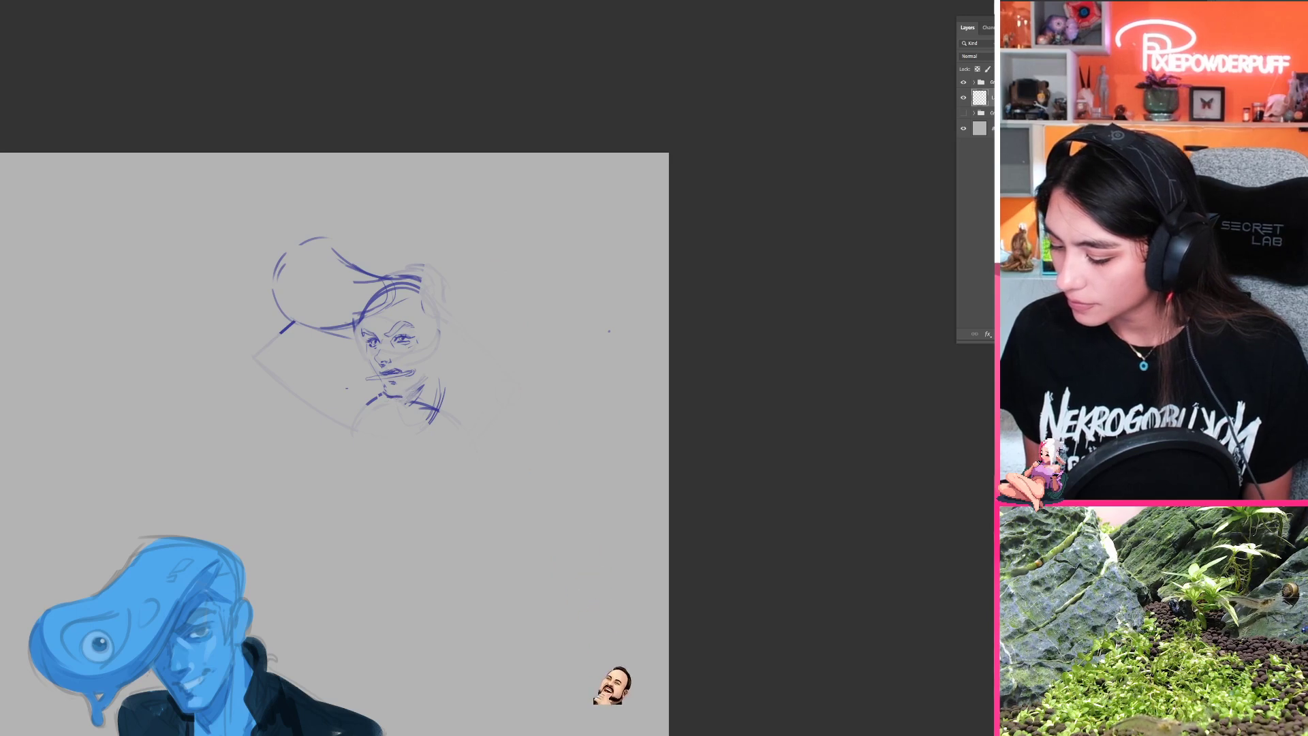
{"action": "left_click_drag", "start_coordinate": [426, 379], "coordinate": [404, 403]}
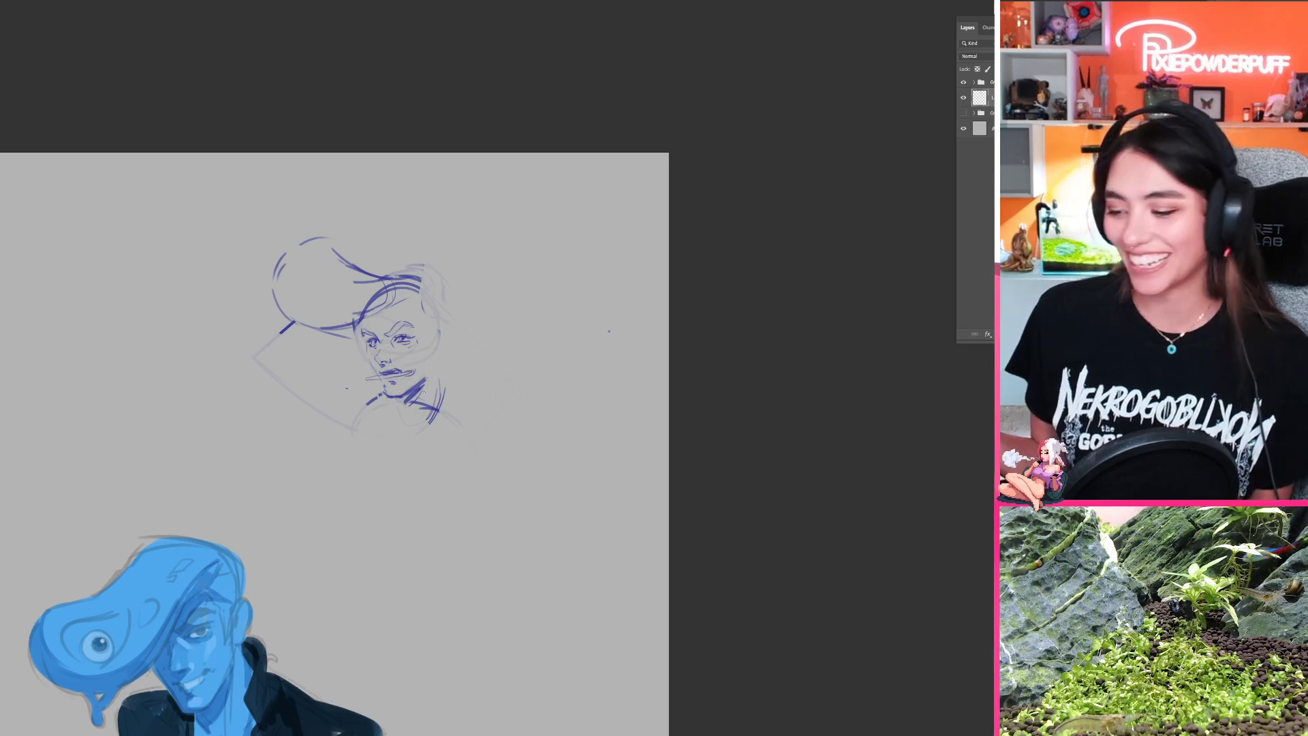
Step: Erase the top of the head and the upper outline of the quiff, keeping its lower curve
{"action": "left_click_drag", "start_coordinate": [424, 391], "coordinate": [497, 372]}
{"action": "key", "text": "e"}
{"action": "left_click_drag", "start_coordinate": [492, 251], "coordinate": [449, 260]}
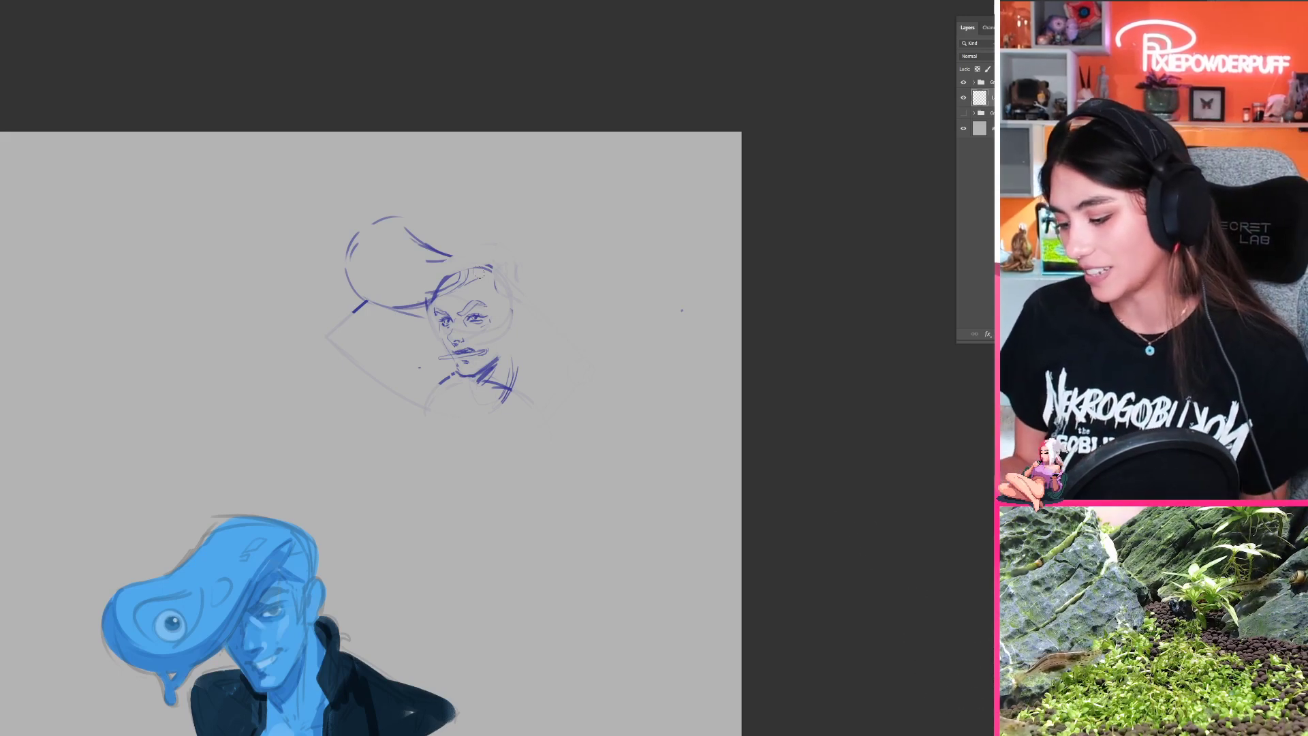
{"action": "mouse_move", "coordinate": [479, 270]}
{"action": "left_mouse_down"}
{"action": "mouse_move", "coordinate": [417, 291]}
{"action": "mouse_move", "coordinate": [490, 265]}
{"action": "mouse_move", "coordinate": [429, 277]}
{"action": "mouse_move", "coordinate": [452, 264]}
{"action": "mouse_move", "coordinate": [451, 229]}
{"action": "mouse_move", "coordinate": [385, 235]}
{"action": "mouse_move", "coordinate": [507, 232]}
{"action": "mouse_move", "coordinate": [439, 266]}
{"action": "left_mouse_up"}
Step: Try short strokes descending from the forehead hairline to the quiff's lower curve and undo them
{"action": "key", "text": "b"}
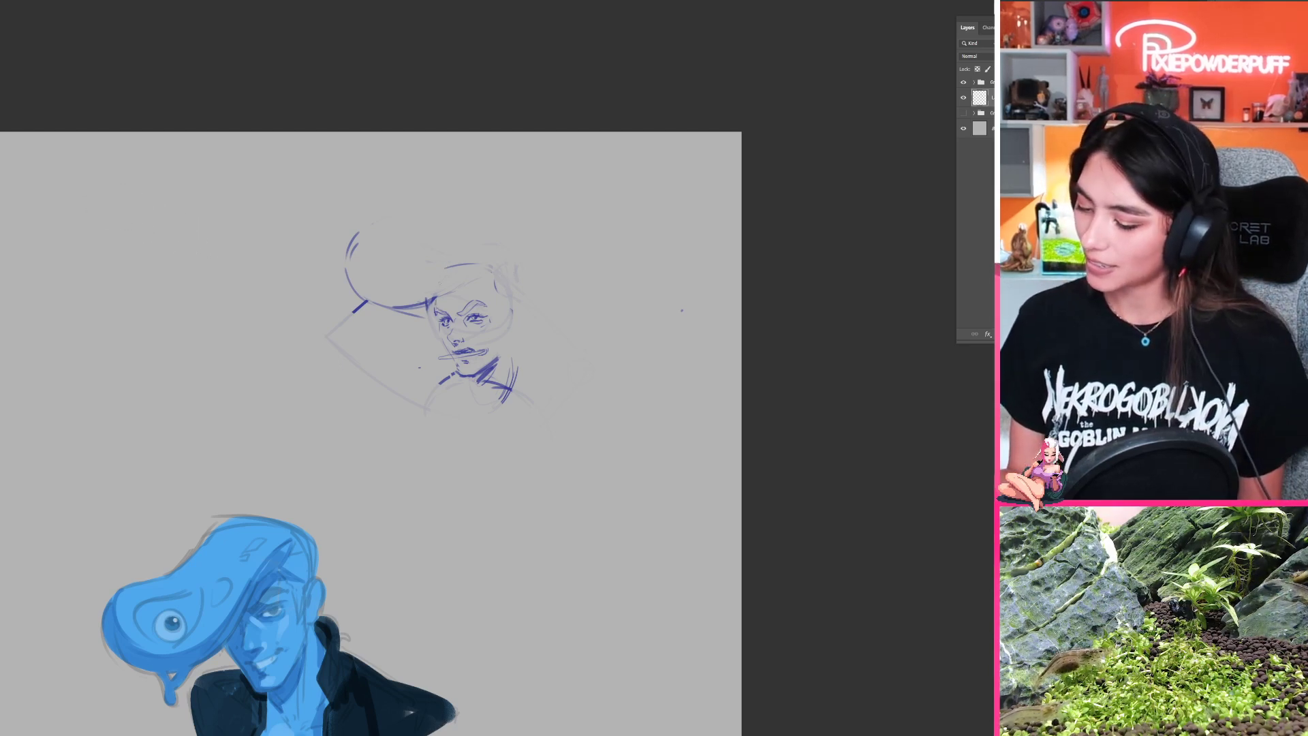
{"action": "mouse_move", "coordinate": [438, 278]}
{"action": "left_mouse_down"}
{"action": "mouse_move", "coordinate": [489, 260]}
{"action": "mouse_move", "coordinate": [449, 271]}
{"action": "mouse_move", "coordinate": [492, 256]}
{"action": "mouse_move", "coordinate": [469, 260]}
{"action": "mouse_move", "coordinate": [524, 270]}
{"action": "mouse_move", "coordinate": [484, 258]}
{"action": "mouse_move", "coordinate": [524, 281]}
{"action": "mouse_move", "coordinate": [478, 262]}
{"action": "mouse_move", "coordinate": [450, 269]}
{"action": "mouse_move", "coordinate": [511, 274]}
{"action": "mouse_move", "coordinate": [438, 293]}
{"action": "left_mouse_up"}
{"action": "key", "text": "ctrl+z"}
{"action": "key", "text": "ctrl+z"}
{"action": "key", "text": "ctrl+z"}
{"action": "key", "text": "ctrl+z"}
{"action": "key", "text": "ctrl+z"}
{"action": "key", "text": "ctrl+z"}
{"action": "key", "text": "ctrl+z"}
{"action": "key", "text": "ctrl+z"}
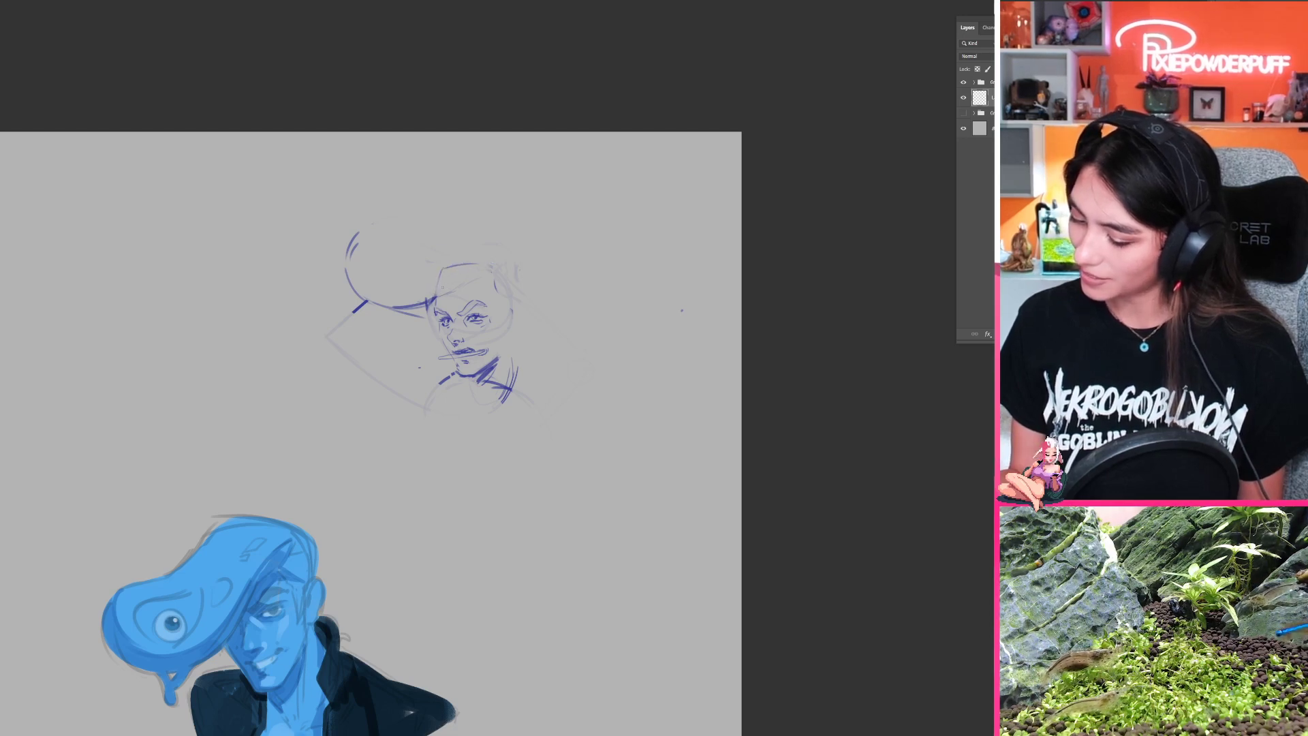
{"action": "left_click_drag", "start_coordinate": [444, 272], "coordinate": [439, 295]}
{"action": "key", "text": "ctrl+z"}
{"action": "key", "text": "ctrl+z"}
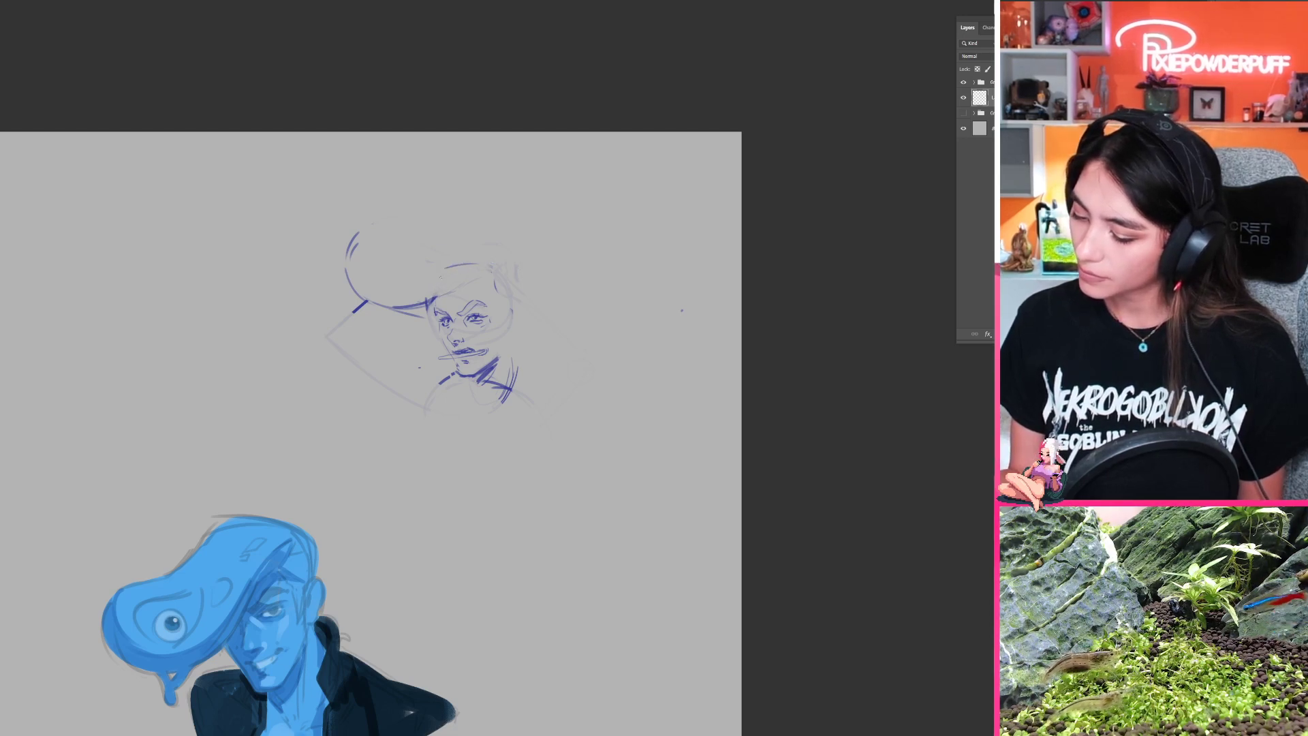
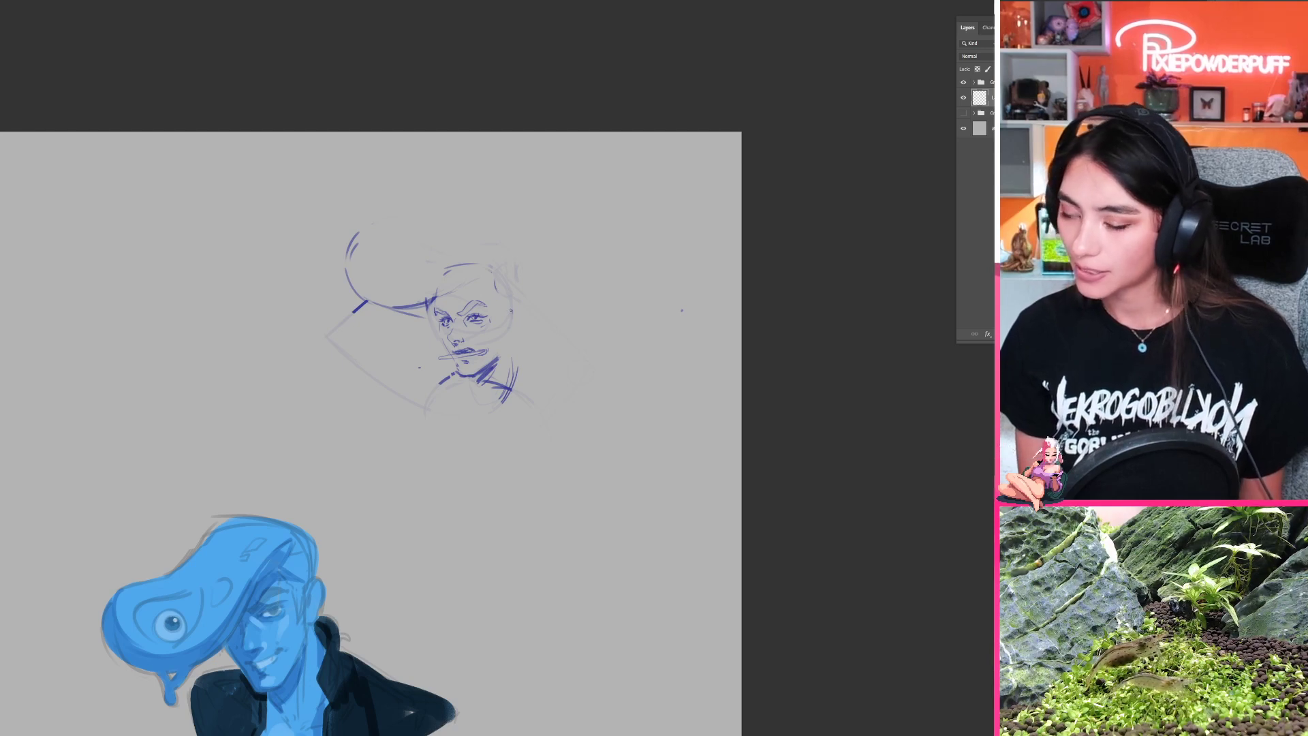
Step: Erase the neck, collar, faded arm lines and old quiff, keeping only the face and faint head outline
{"action": "mouse_move", "coordinate": [452, 386]}
{"action": "left_mouse_down"}
{"action": "mouse_move", "coordinate": [513, 373]}
{"action": "mouse_move", "coordinate": [495, 362]}
{"action": "mouse_move", "coordinate": [503, 404]}
{"action": "left_mouse_up"}
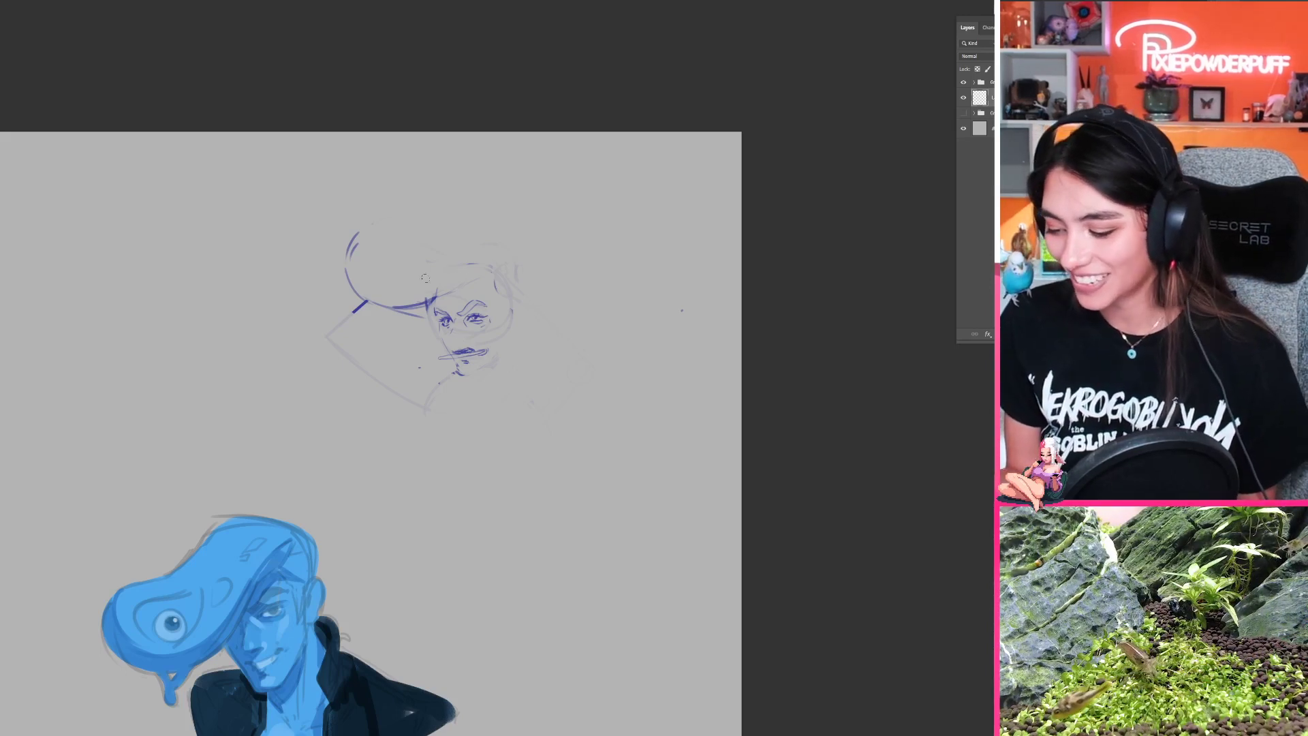
{"action": "key", "text": "ctrl+z"}
{"action": "key", "text": "ctrl+z"}
{"action": "key", "text": "ctrl+z"}
{"action": "key", "text": "ctrl+z"}
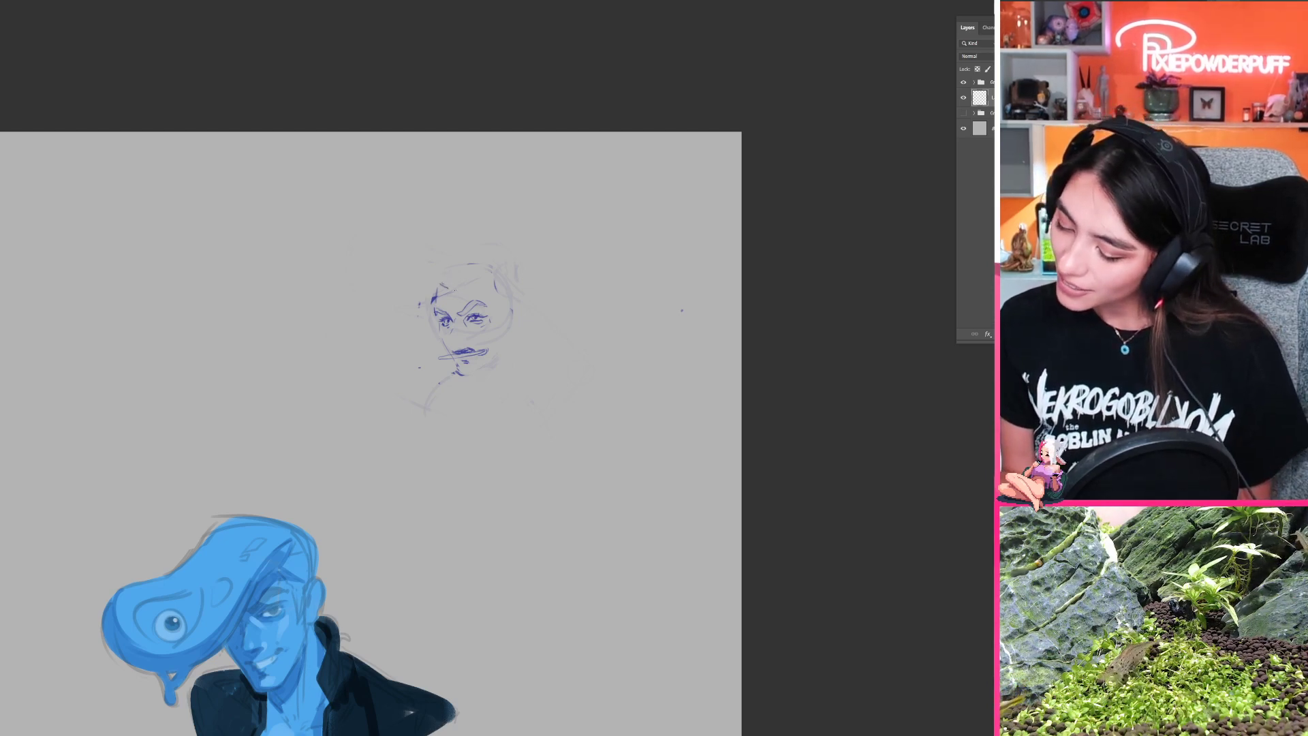
Step: Redraw the hairline across the forehead and sketch the sideburn and ear at the side of the head
{"action": "left_click_drag", "start_coordinate": [454, 289], "coordinate": [489, 278]}
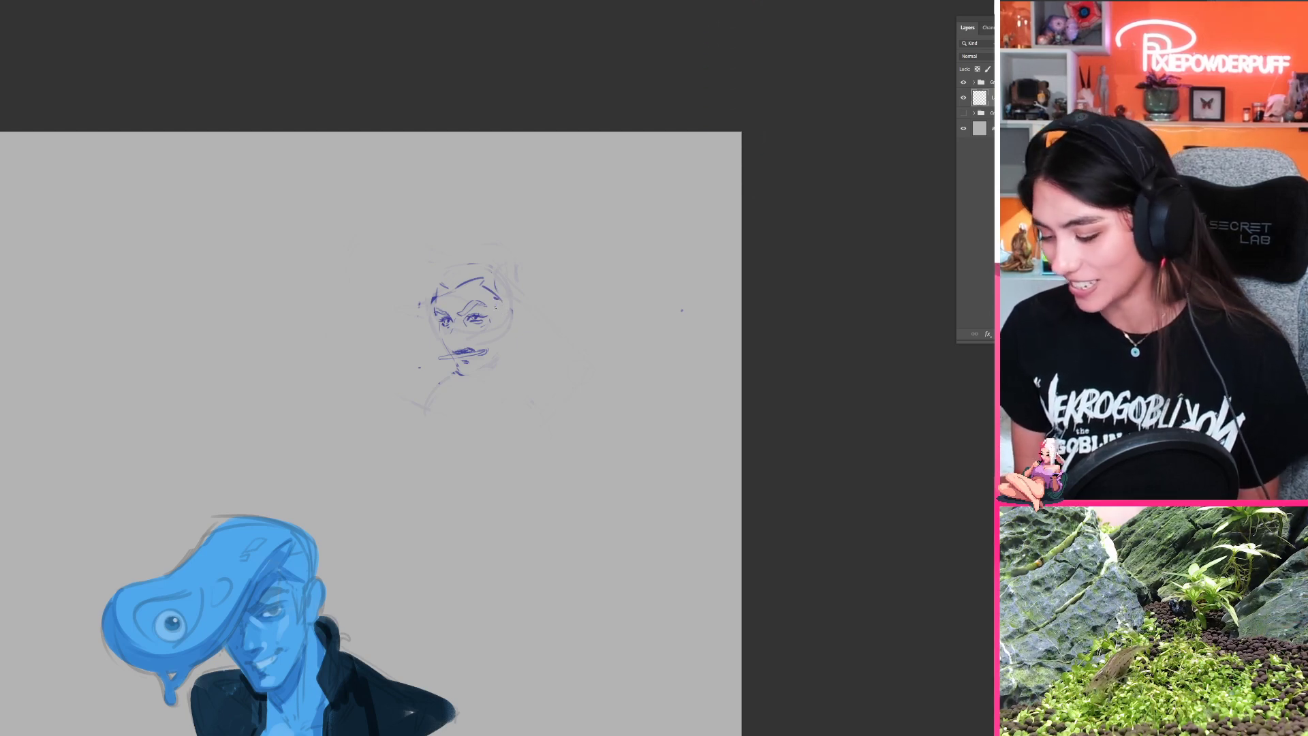
{"action": "left_click_drag", "start_coordinate": [496, 296], "coordinate": [501, 327]}
{"action": "key", "text": "ctrl+z"}
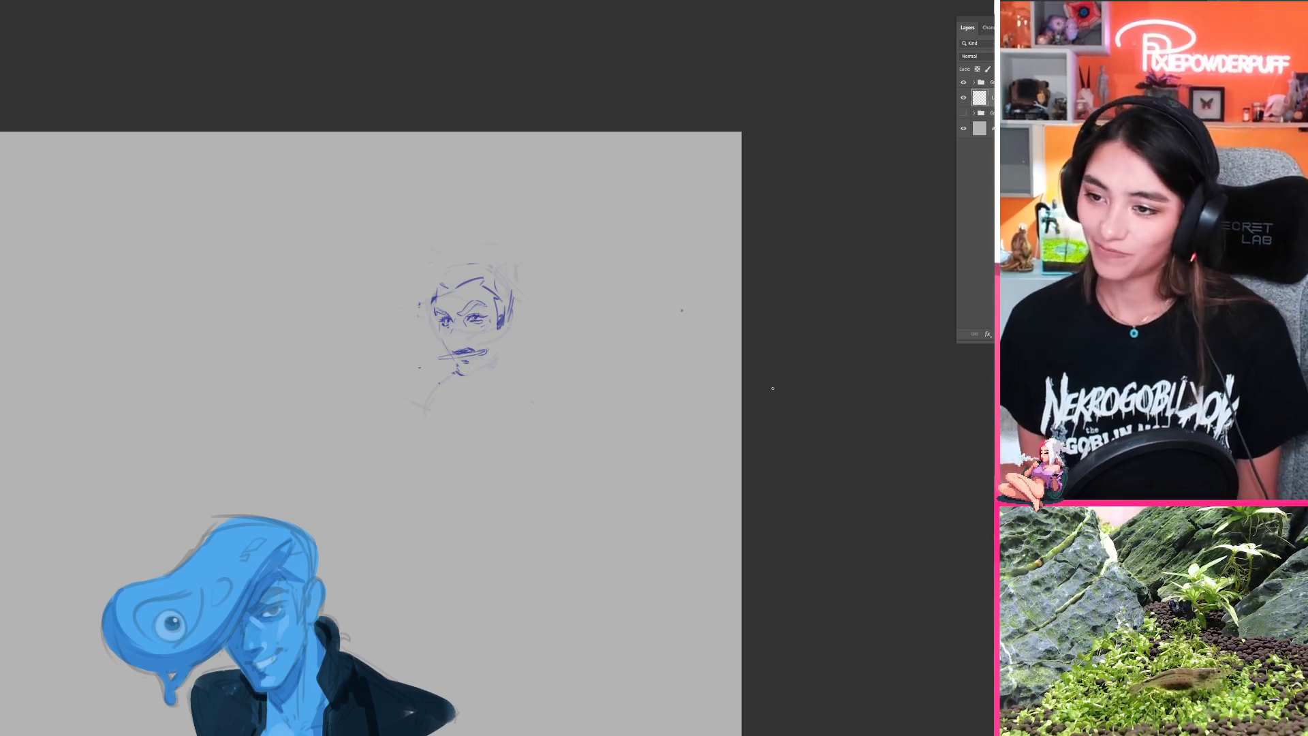
Step: Clear the leftover neck lines, then erase the mouth, jaw and chin below the nose
{"action": "key", "text": "e"}
{"action": "left_click_drag", "start_coordinate": [460, 394], "coordinate": [464, 403]}
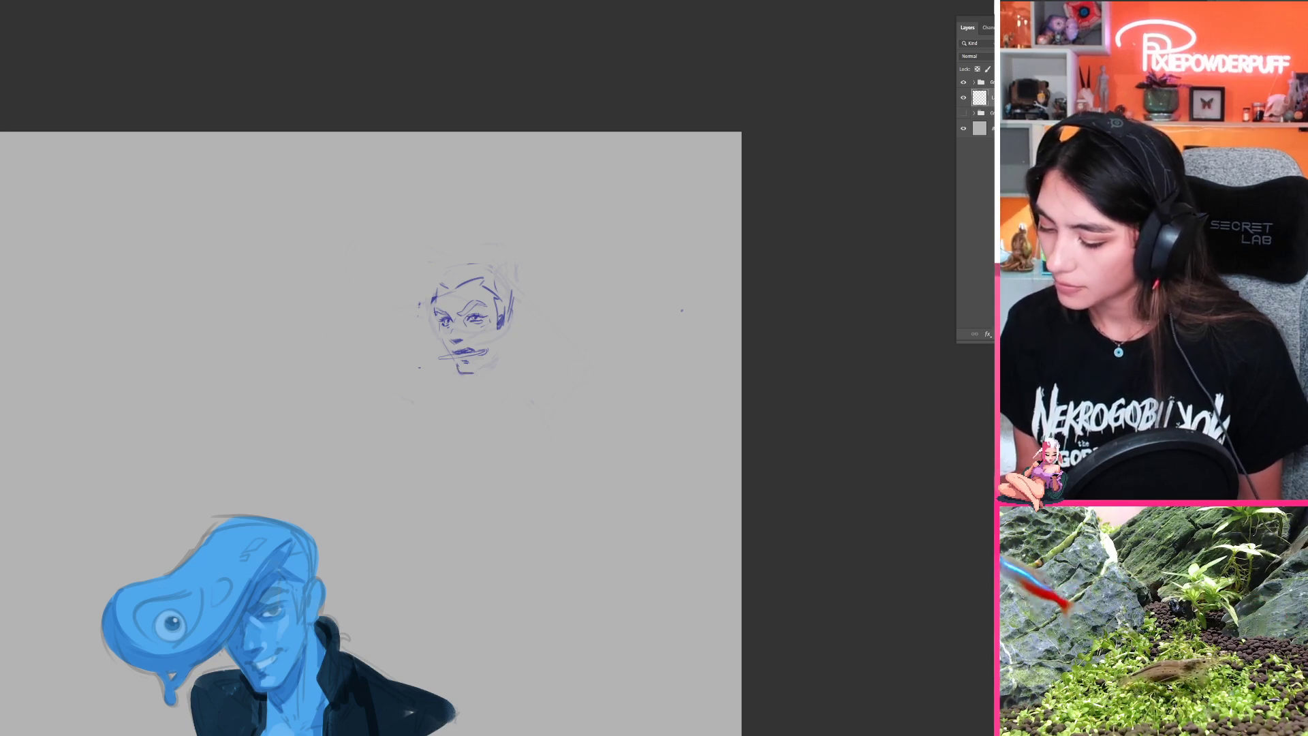
{"action": "key", "text": "e"}
{"action": "mouse_move", "coordinate": [420, 344]}
{"action": "left_mouse_down"}
{"action": "mouse_move", "coordinate": [429, 371]}
{"action": "mouse_move", "coordinate": [485, 373]}
{"action": "mouse_move", "coordinate": [464, 381]}
{"action": "left_mouse_up"}
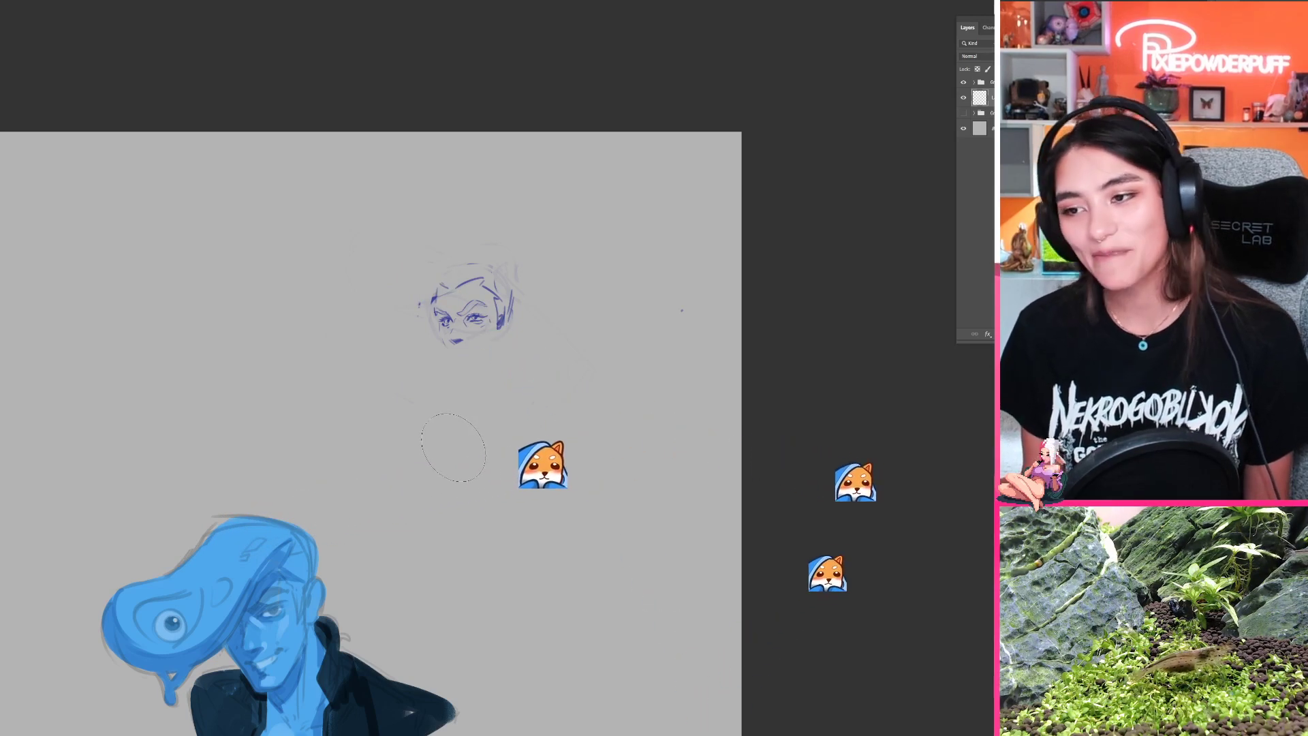
Step: Flip the canvas horizontally and rework the ear, the hair behind it and the crown's contour
{"action": "key", "text": "ctrl+shift+h"}
{"action": "left_click_drag", "start_coordinate": [416, 374], "coordinate": [676, 343]}
{"action": "left_click_drag", "start_coordinate": [566, 381], "coordinate": [511, 403]}
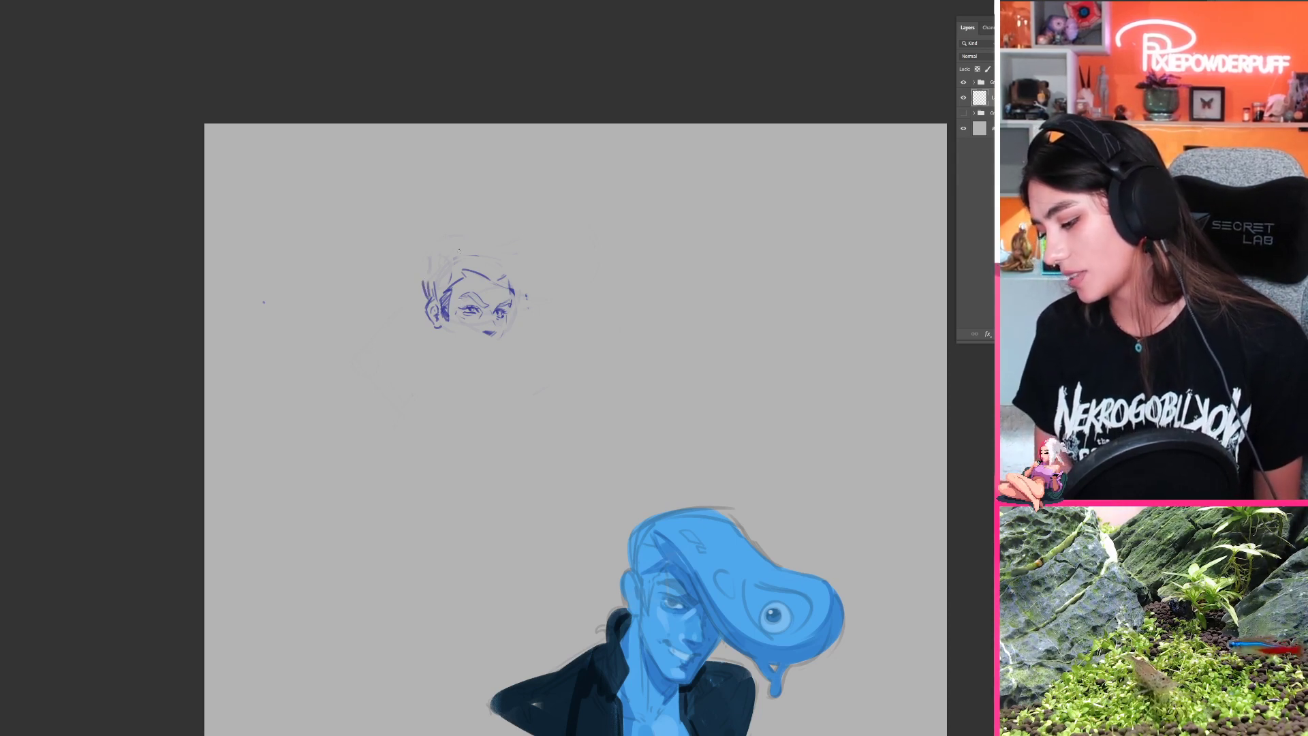
{"action": "key", "text": "ctrl+z"}
{"action": "key", "text": "ctrl+z"}
{"action": "left_click_drag", "start_coordinate": [422, 285], "coordinate": [427, 303]}
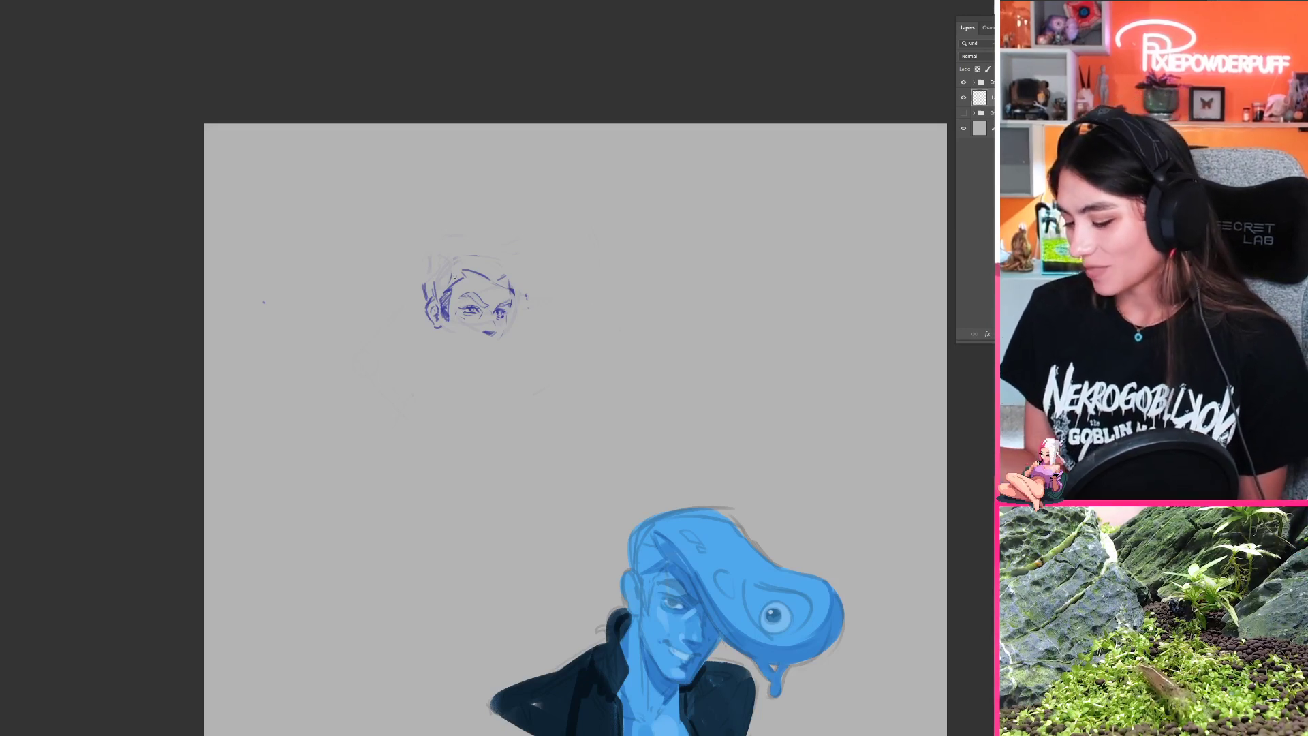
{"action": "left_click_drag", "start_coordinate": [425, 264], "coordinate": [452, 244]}
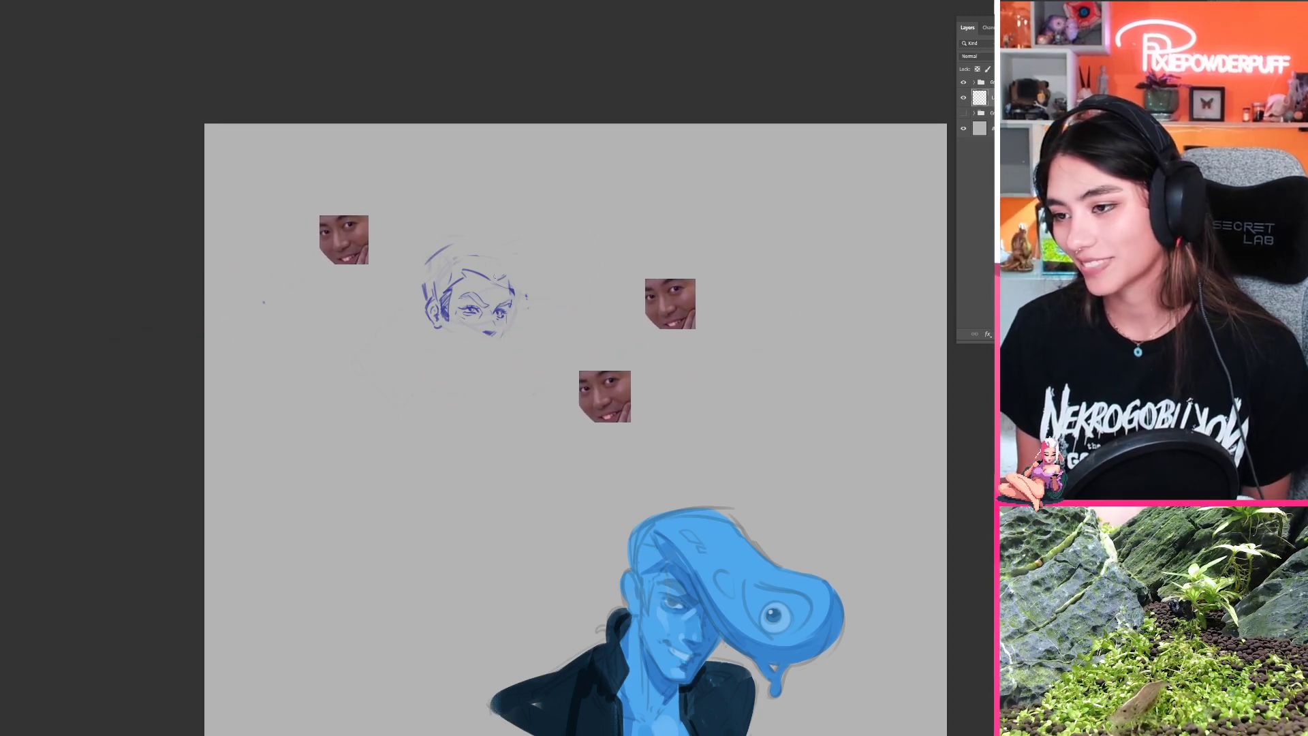
{"action": "left_click_drag", "start_coordinate": [483, 233], "coordinate": [501, 244]}
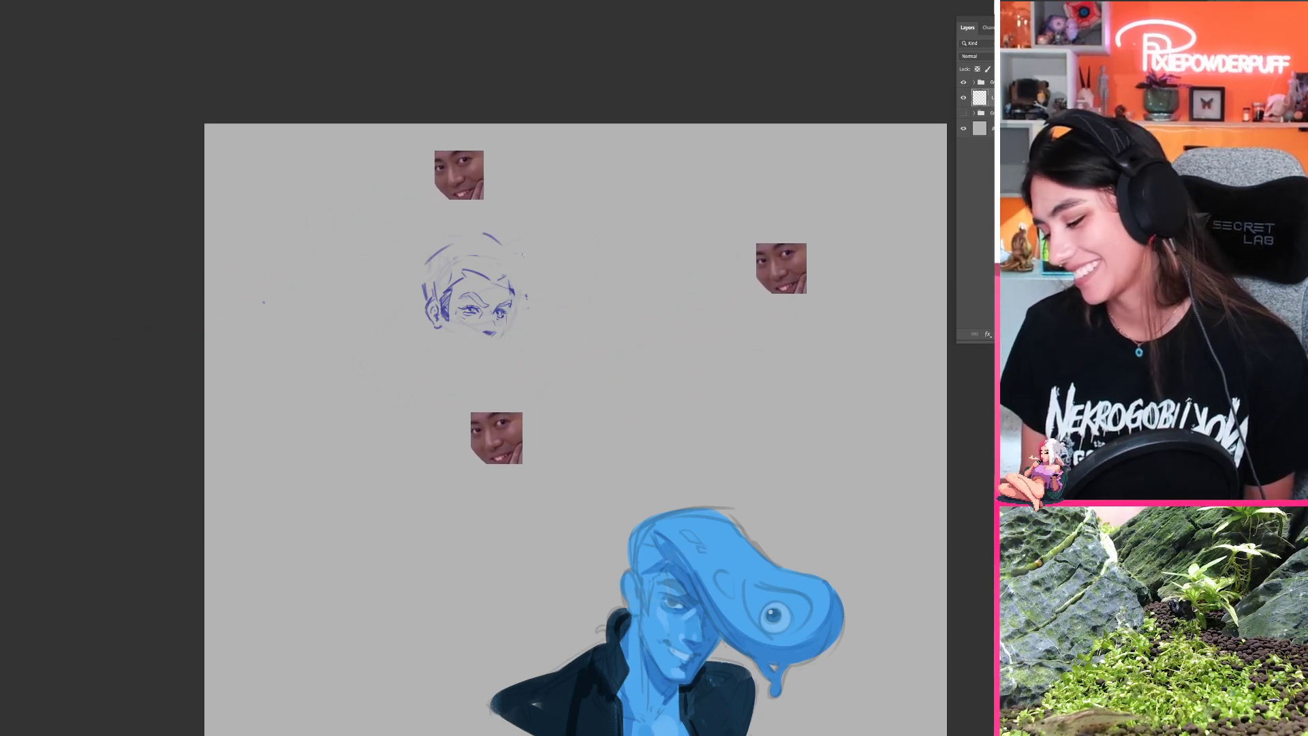
Step: Try a curled forelock with a long, narrow quiff jutting forward from the forehead and undo it
{"action": "mouse_move", "coordinate": [441, 250]}
{"action": "left_mouse_down"}
{"action": "mouse_move", "coordinate": [499, 244]}
{"action": "mouse_move", "coordinate": [521, 267]}
{"action": "mouse_move", "coordinate": [486, 281]}
{"action": "mouse_move", "coordinate": [511, 266]}
{"action": "mouse_move", "coordinate": [459, 267]}
{"action": "mouse_move", "coordinate": [544, 260]}
{"action": "mouse_move", "coordinate": [551, 291]}
{"action": "mouse_move", "coordinate": [514, 294]}
{"action": "mouse_move", "coordinate": [542, 261]}
{"action": "mouse_move", "coordinate": [581, 271]}
{"action": "left_mouse_up"}
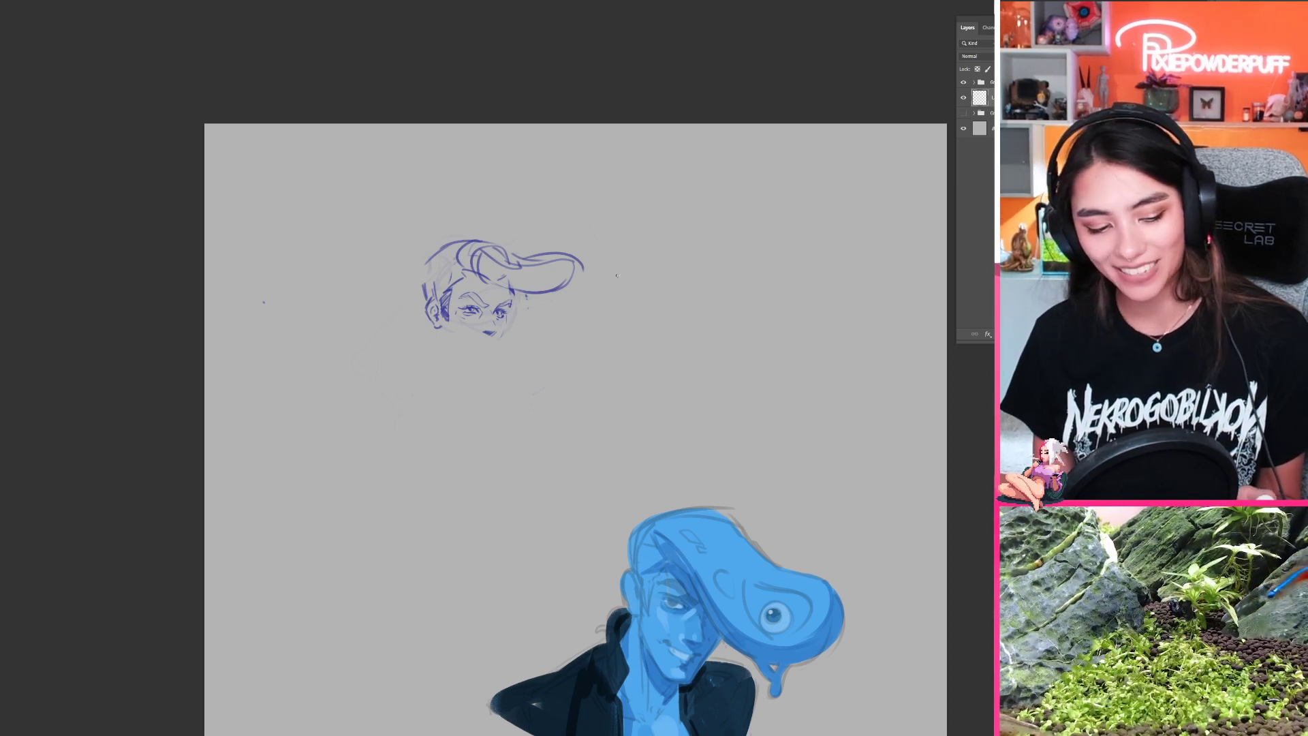
{"action": "key", "text": "ctrl+z"}
{"action": "key", "text": "ctrl+z"}
{"action": "key", "text": "ctrl+z"}
{"action": "key", "text": "ctrl+z"}
{"action": "key", "text": "ctrl+z"}
{"action": "key", "text": "ctrl+z"}
{"action": "key", "text": "ctrl+z"}
{"action": "key", "text": "ctrl+z"}
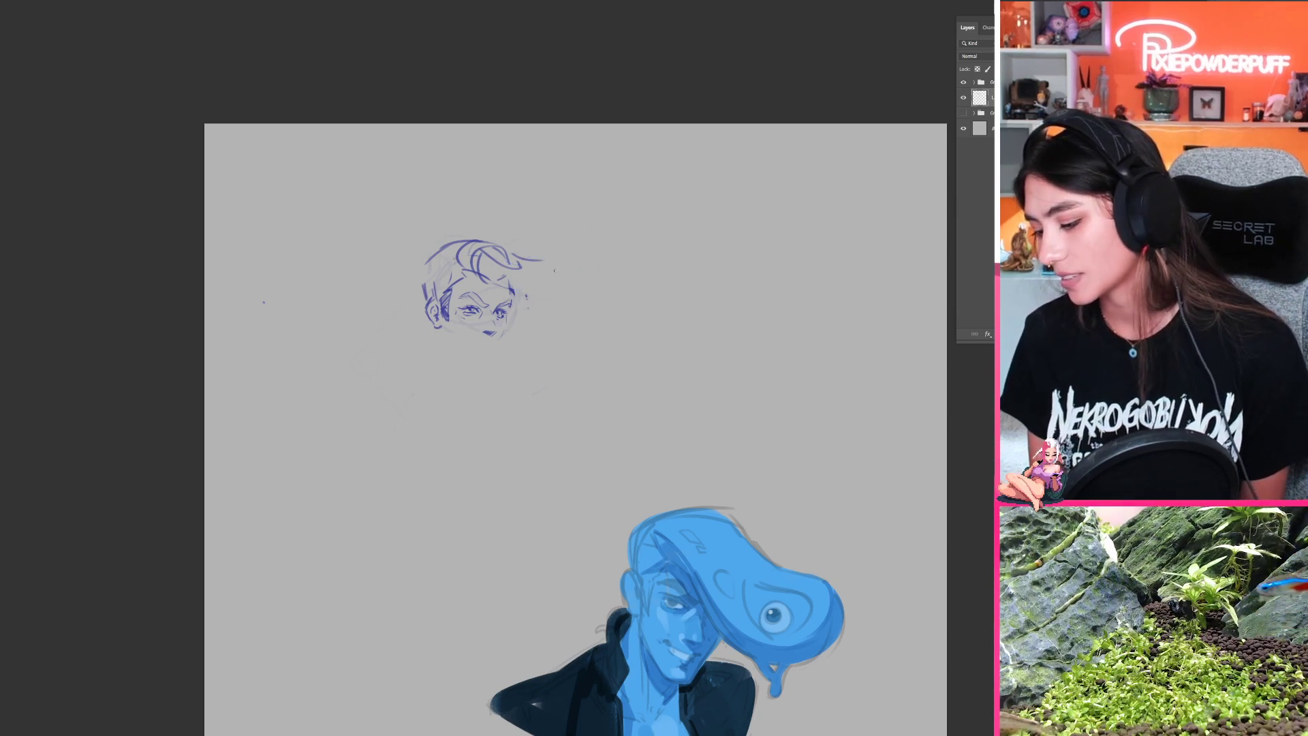
{"action": "key", "text": "ctrl+z"}
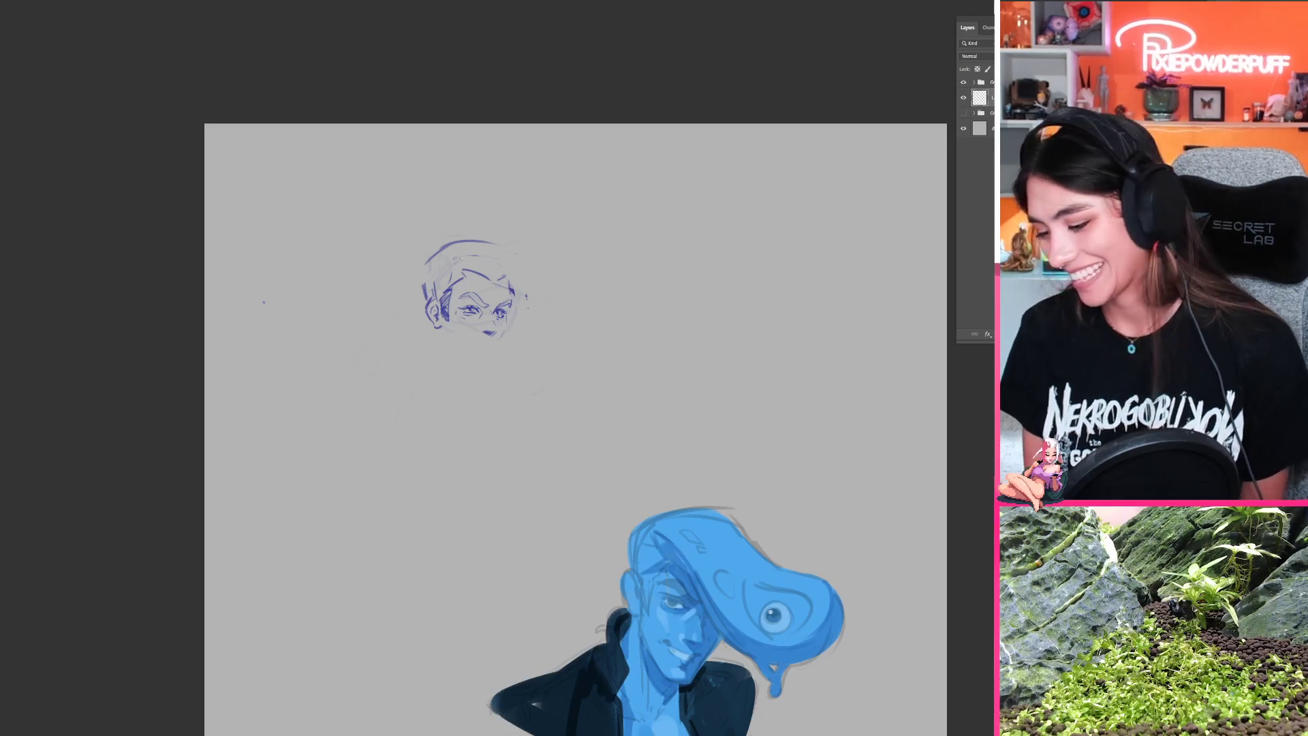
Step: Add angular hairline strokes at the temple and reinforce the outer curve at the back of the crown
{"action": "left_click_drag", "start_coordinate": [437, 265], "coordinate": [457, 286]}
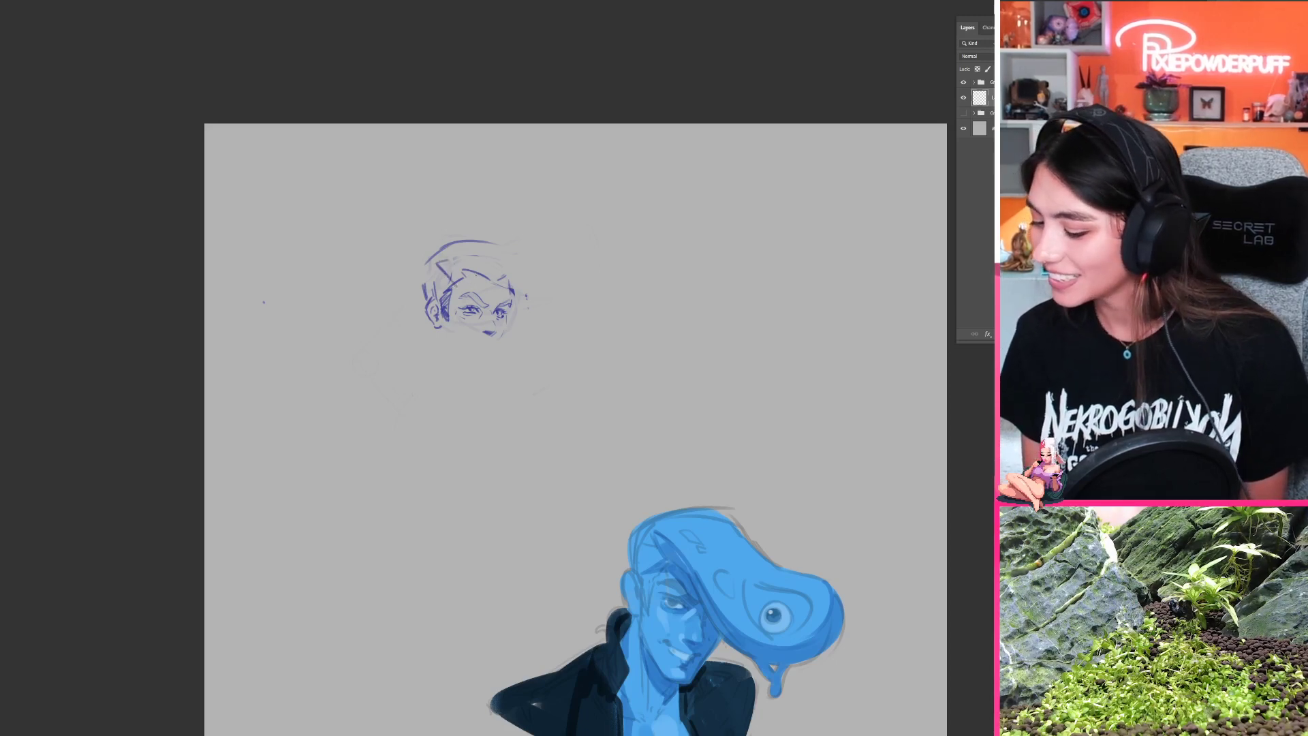
{"action": "key", "text": "ctrl+z"}
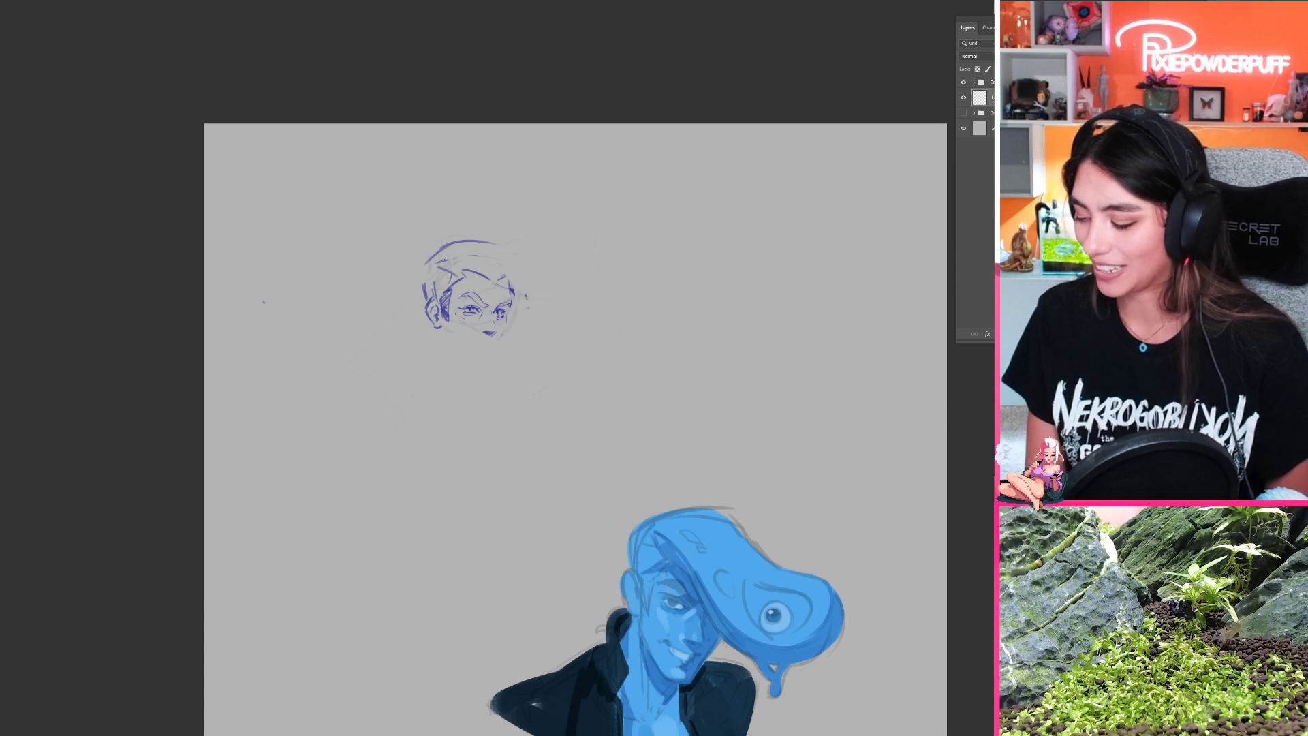
{"action": "mouse_move", "coordinate": [418, 265]}
{"action": "left_mouse_down"}
{"action": "mouse_move", "coordinate": [475, 237]}
{"action": "mouse_move", "coordinate": [535, 295]}
{"action": "left_mouse_up"}
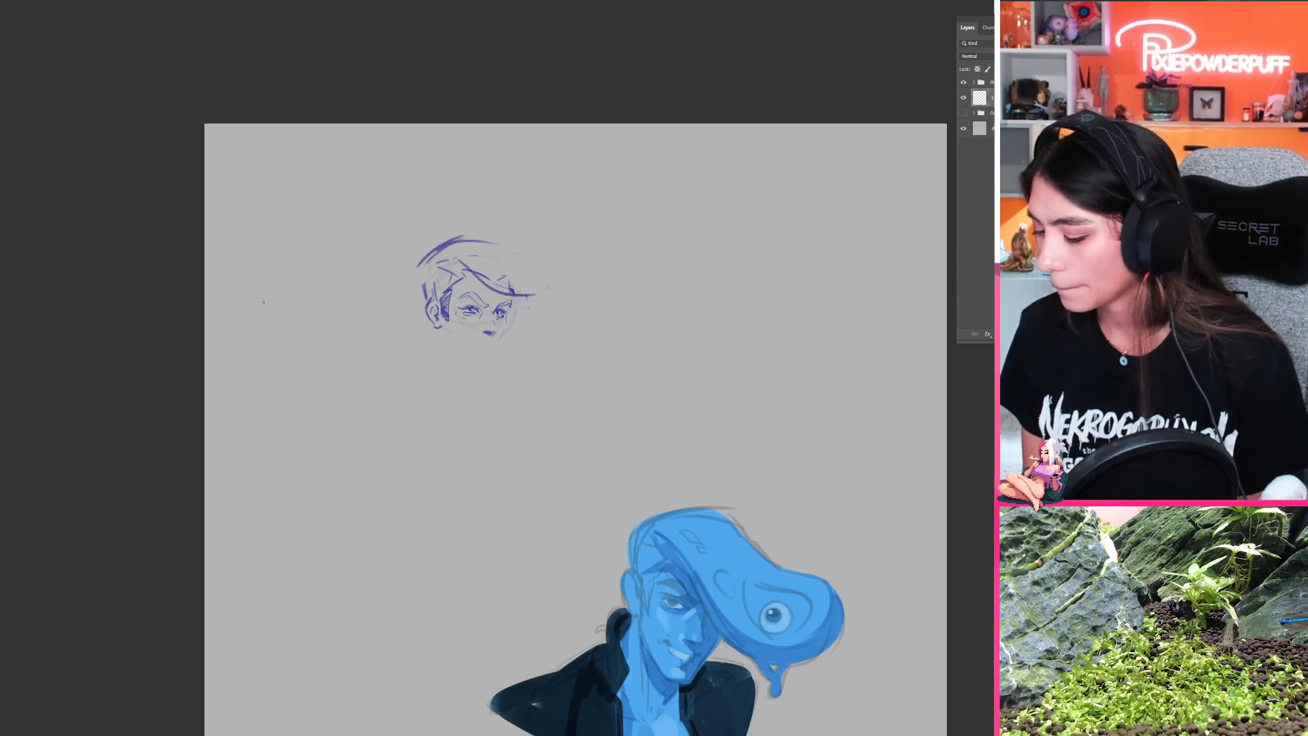
{"action": "key", "text": "ctrl+z"}
Step: Sketch the quiff as a large rounded bulb joined to the crown, then flip the canvas back
{"action": "mouse_move", "coordinate": [479, 240]}
{"action": "left_mouse_down"}
{"action": "mouse_move", "coordinate": [522, 254]}
{"action": "mouse_move", "coordinate": [506, 291]}
{"action": "mouse_move", "coordinate": [543, 306]}
{"action": "left_mouse_up"}
{"action": "key", "text": "ctrl+z"}
{"action": "mouse_move", "coordinate": [546, 241]}
{"action": "left_mouse_down"}
{"action": "mouse_move", "coordinate": [594, 250]}
{"action": "mouse_move", "coordinate": [568, 239]}
{"action": "mouse_move", "coordinate": [606, 240]}
{"action": "mouse_move", "coordinate": [549, 247]}
{"action": "mouse_move", "coordinate": [620, 254]}
{"action": "mouse_move", "coordinate": [594, 304]}
{"action": "left_mouse_up"}
{"action": "key", "text": "ctrl+z"}
{"action": "key", "text": "ctrl+z"}
{"action": "key", "text": "ctrl+z"}
{"action": "mouse_move", "coordinate": [590, 240]}
{"action": "left_mouse_down"}
{"action": "mouse_move", "coordinate": [614, 266]}
{"action": "mouse_move", "coordinate": [543, 306]}
{"action": "left_mouse_up"}
{"action": "mouse_move", "coordinate": [481, 277]}
{"action": "left_mouse_down"}
{"action": "mouse_move", "coordinate": [587, 299]}
{"action": "mouse_move", "coordinate": [567, 304]}
{"action": "mouse_move", "coordinate": [587, 297]}
{"action": "mouse_move", "coordinate": [548, 301]}
{"action": "mouse_move", "coordinate": [571, 307]}
{"action": "mouse_move", "coordinate": [558, 310]}
{"action": "left_mouse_up"}
{"action": "key", "text": "ctrl+z"}
{"action": "key", "text": "ctrl+z"}
{"action": "key", "text": "ctrl+z"}
{"action": "key", "text": "ctrl+z"}
{"action": "key", "text": "ctrl+z"}
{"action": "key", "text": "ctrl+shift+h"}
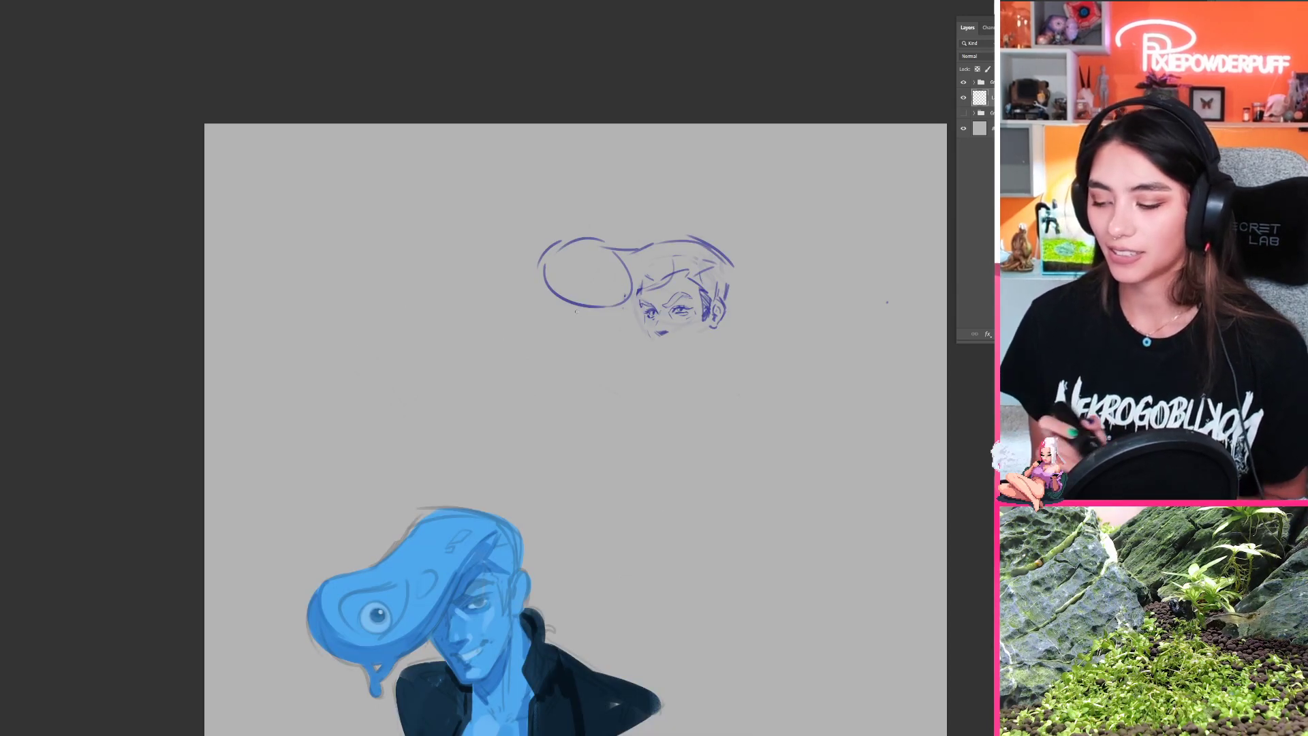
Step: Erase the stray arc around the quiff's rounded tip and reinforce its outer and lower outline
{"action": "left_click_drag", "start_coordinate": [586, 307], "coordinate": [473, 288]}
{"action": "key", "text": "e"}
{"action": "mouse_move", "coordinate": [459, 232]}
{"action": "left_mouse_down"}
{"action": "mouse_move", "coordinate": [454, 261]}
{"action": "mouse_move", "coordinate": [444, 238]}
{"action": "mouse_move", "coordinate": [434, 263]}
{"action": "mouse_move", "coordinate": [472, 302]}
{"action": "mouse_move", "coordinate": [485, 296]}
{"action": "left_mouse_up"}
{"action": "key", "text": "b"}
{"action": "key", "text": "ctrl+z"}
{"action": "key", "text": "ctrl+z"}
{"action": "key", "text": "ctrl+z"}
{"action": "key", "text": "ctrl+z"}
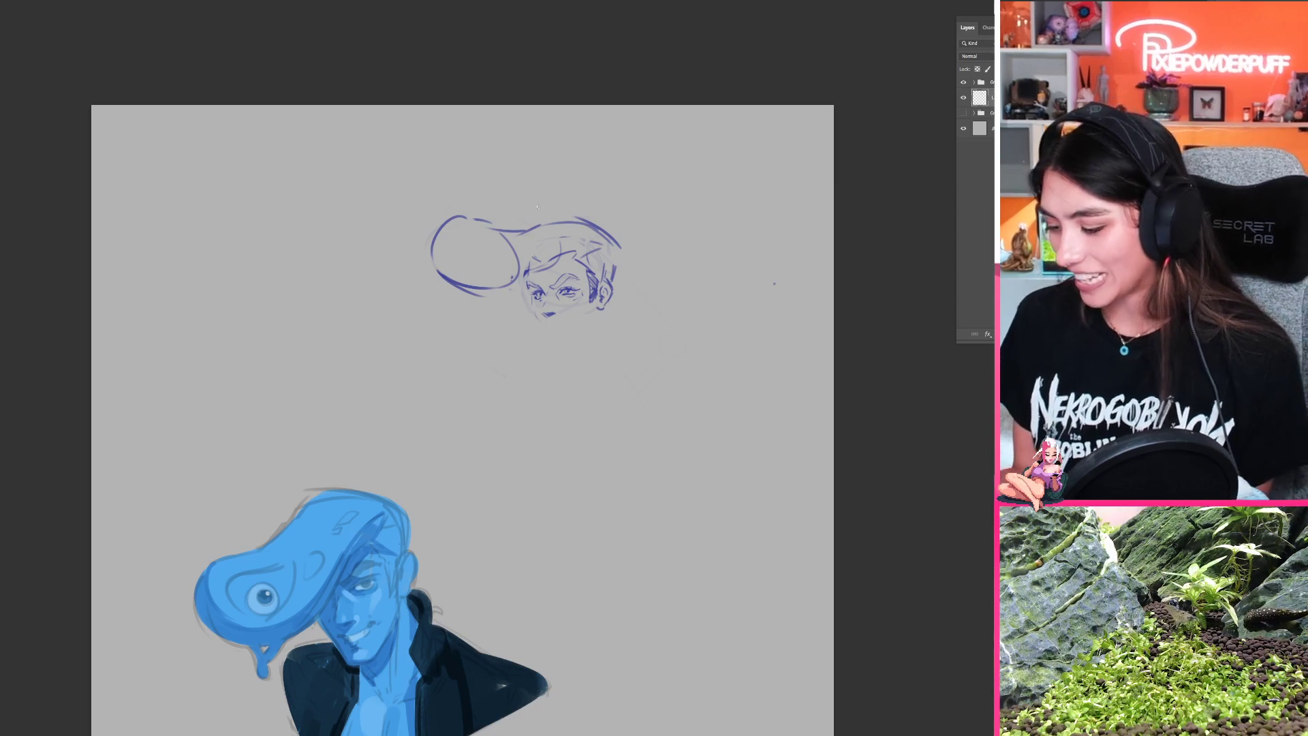
Step: Redraw the quiff's upper outline as one curve arching over the rounded tip and dipping into the crown
{"action": "mouse_move", "coordinate": [464, 215]}
{"action": "left_mouse_down"}
{"action": "mouse_move", "coordinate": [528, 232]}
{"action": "mouse_move", "coordinate": [455, 214]}
{"action": "left_mouse_up"}
{"action": "key", "text": "ctrl+z"}
{"action": "key", "text": "ctrl+z"}
Step: Add a small slime drip under the quiff and draw its lower edge sweeping up across the forehead
{"action": "key", "text": "ctrl+z"}
{"action": "key", "text": "ctrl+z"}
{"action": "mouse_move", "coordinate": [530, 229]}
{"action": "left_mouse_down"}
{"action": "mouse_move", "coordinate": [444, 216]}
{"action": "mouse_move", "coordinate": [532, 227]}
{"action": "left_mouse_up"}
{"action": "key", "text": "ctrl+z"}
{"action": "key", "text": "ctrl+z"}
{"action": "key", "text": "ctrl+z"}
{"action": "mouse_move", "coordinate": [447, 218]}
{"action": "left_mouse_down"}
{"action": "mouse_move", "coordinate": [479, 210]}
{"action": "mouse_move", "coordinate": [540, 226]}
{"action": "left_mouse_up"}
{"action": "mouse_move", "coordinate": [469, 294]}
{"action": "left_mouse_down"}
{"action": "mouse_move", "coordinate": [531, 285]}
{"action": "mouse_move", "coordinate": [495, 294]}
{"action": "left_mouse_up"}
{"action": "key", "text": "ctrl+z"}
{"action": "mouse_move", "coordinate": [526, 286]}
{"action": "left_mouse_down"}
{"action": "mouse_move", "coordinate": [577, 255]}
{"action": "mouse_move", "coordinate": [543, 276]}
{"action": "left_mouse_up"}
{"action": "key", "text": "ctrl+z"}
{"action": "key", "text": "ctrl+z"}
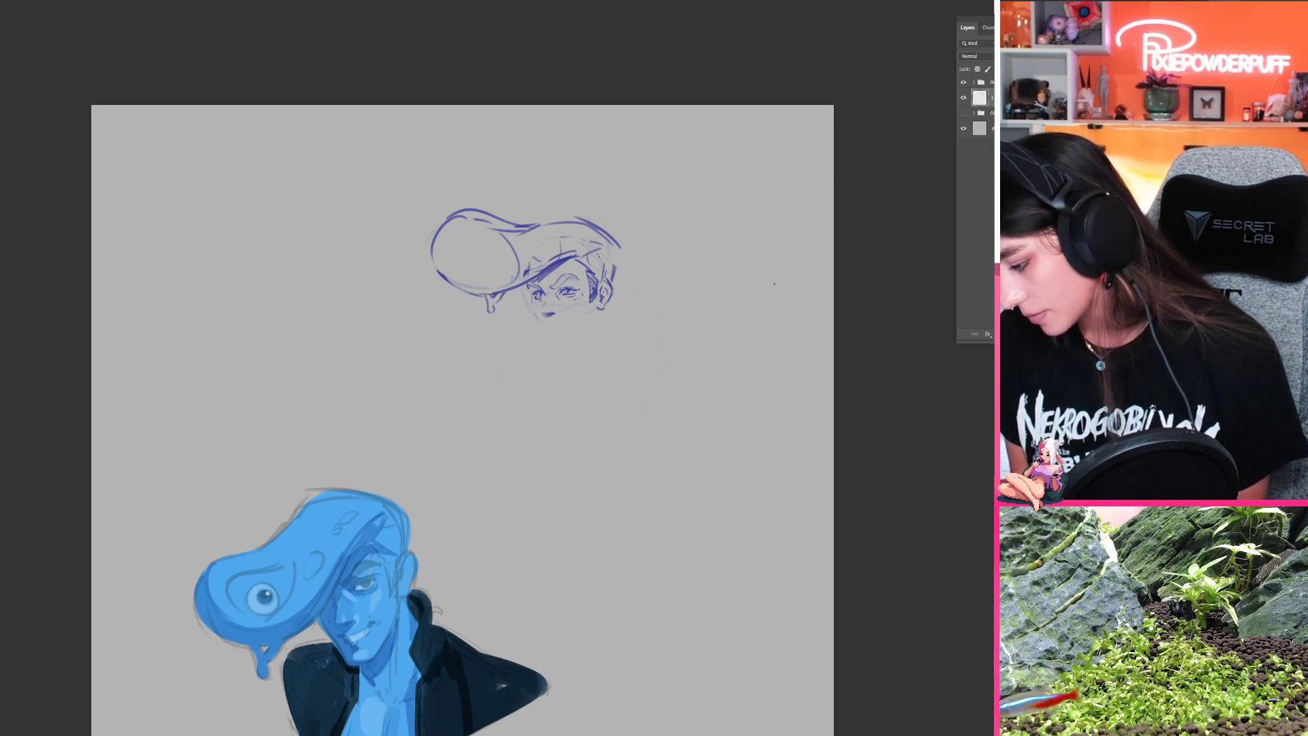
Step: Erase the remaining nose lines beneath the eyes
{"action": "mouse_move", "coordinate": [577, 351]}
{"action": "left_mouse_down"}
{"action": "mouse_move", "coordinate": [519, 393]}
{"action": "mouse_move", "coordinate": [462, 362]}
{"action": "left_mouse_up"}
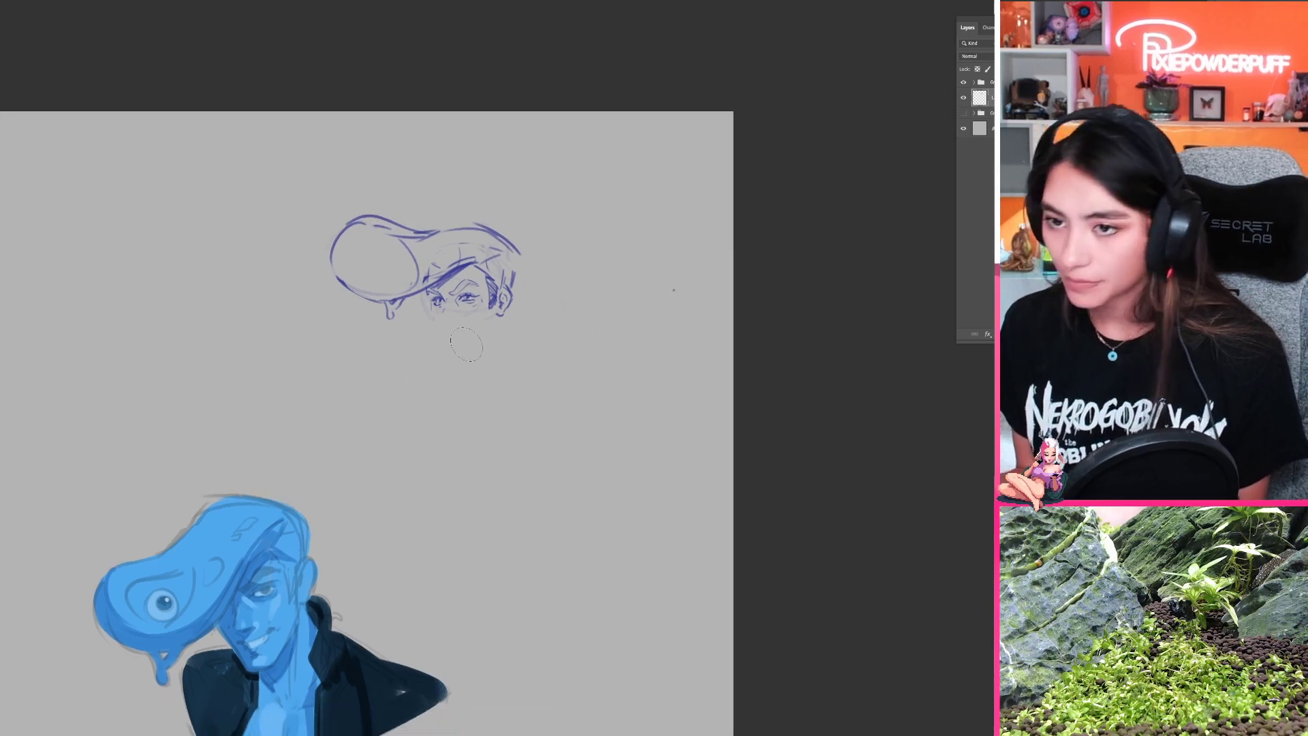
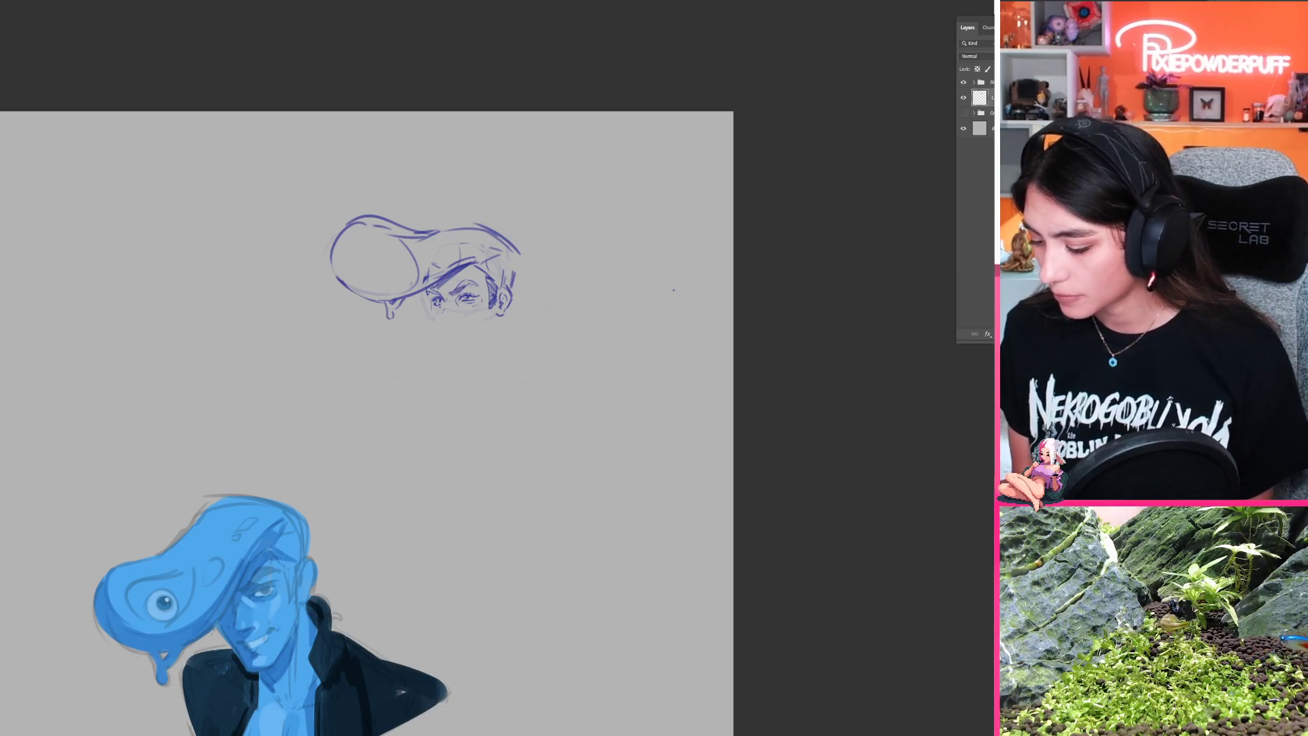
Step: Switch to the open illustration of the woman holding the large cup and toggle a layer group's visibility to compare the artwork
{"action": "left_click_drag", "start_coordinate": [486, 314], "coordinate": [423, 327]}
{"action": "left_click_drag", "start_coordinate": [498, 394], "coordinate": [556, 410]}
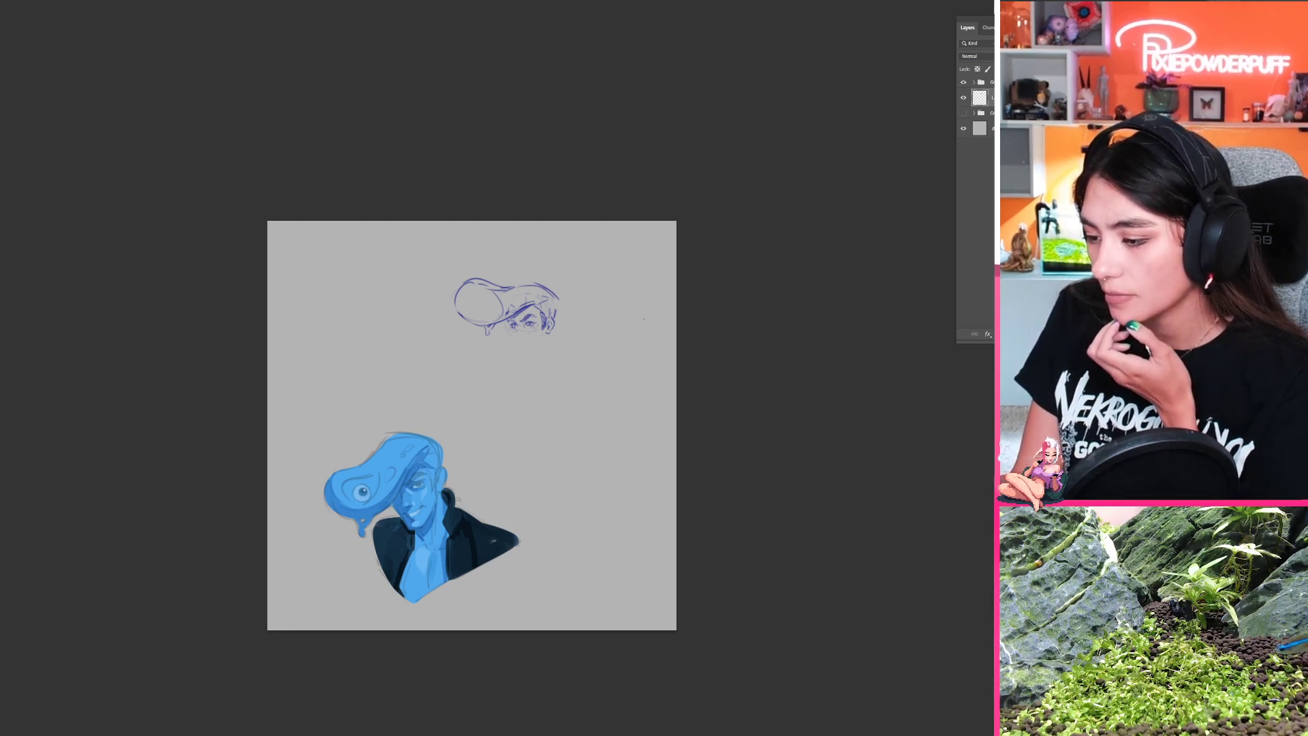
{"action": "key", "text": "ctrl+Tab"}
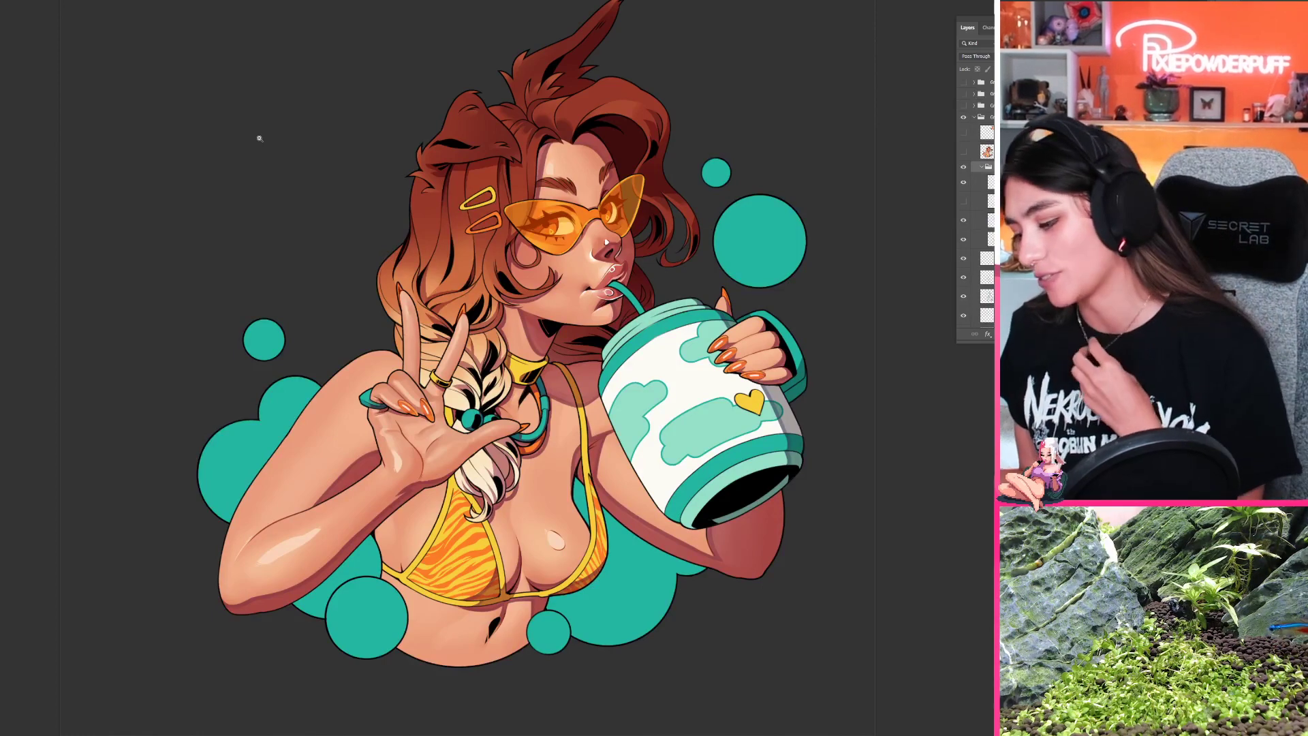
{"action": "left_click", "coordinate": [963, 167]}
{"action": "left_click", "coordinate": [963, 167]}
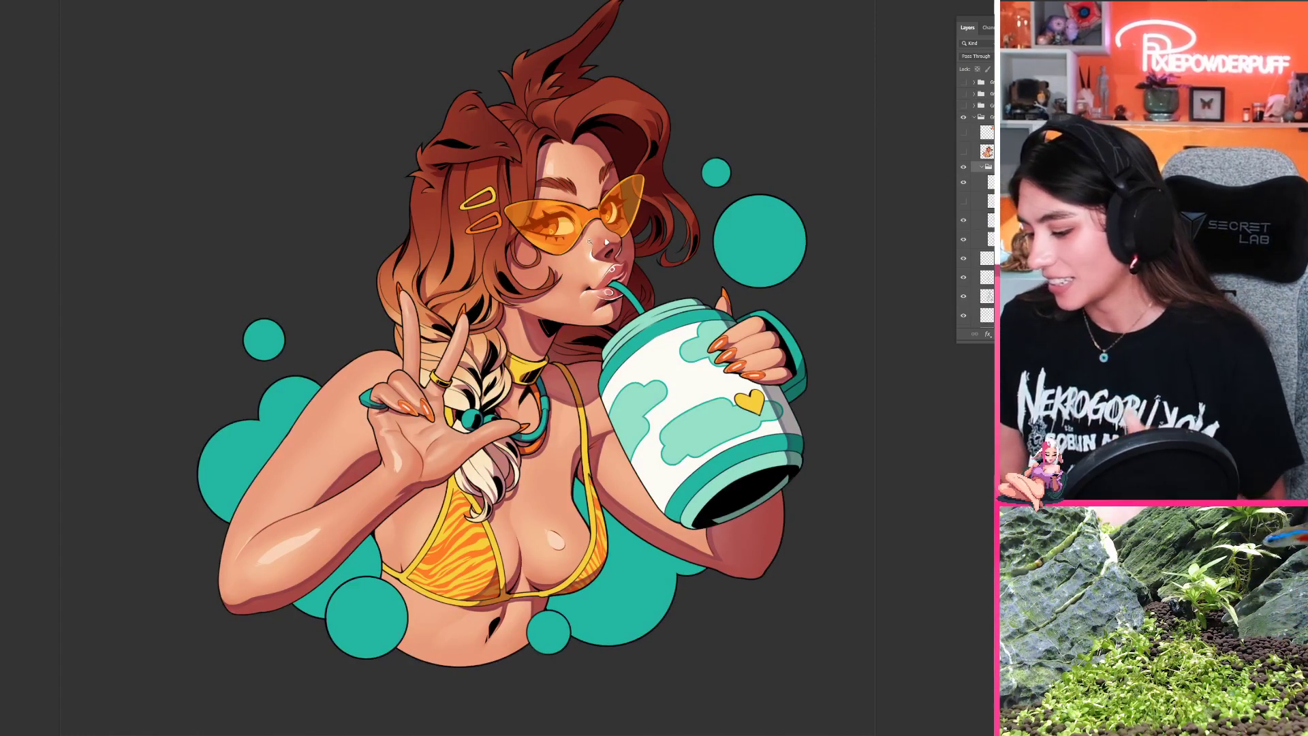
{"action": "left_click_drag", "start_coordinate": [590, 241], "coordinate": [570, 291]}
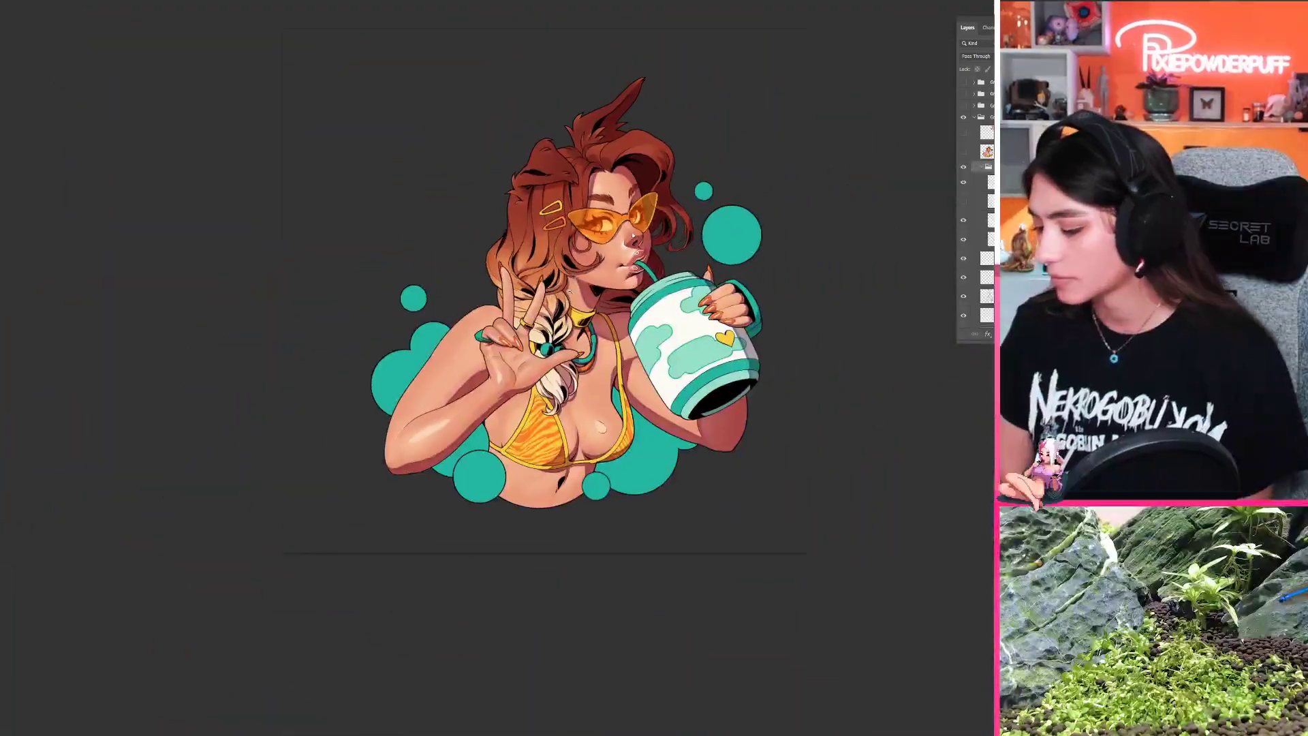
{"action": "left_click_drag", "start_coordinate": [669, 284], "coordinate": [630, 273]}
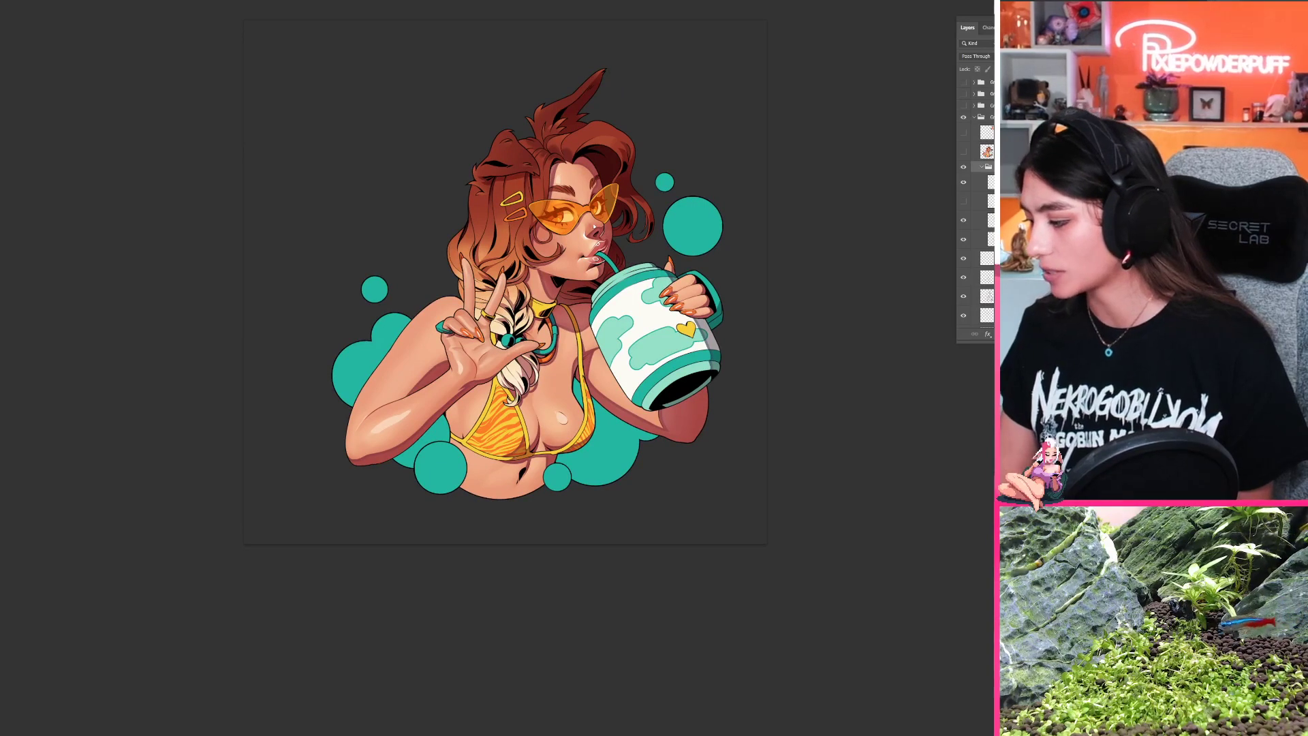
Step: Toggle the skin highlights layer repeatedly to compare the figure with and without its glossy highlights
{"action": "scroll", "coordinate": [964, 230], "scroll_direction": "down", "scroll_amount": 3}
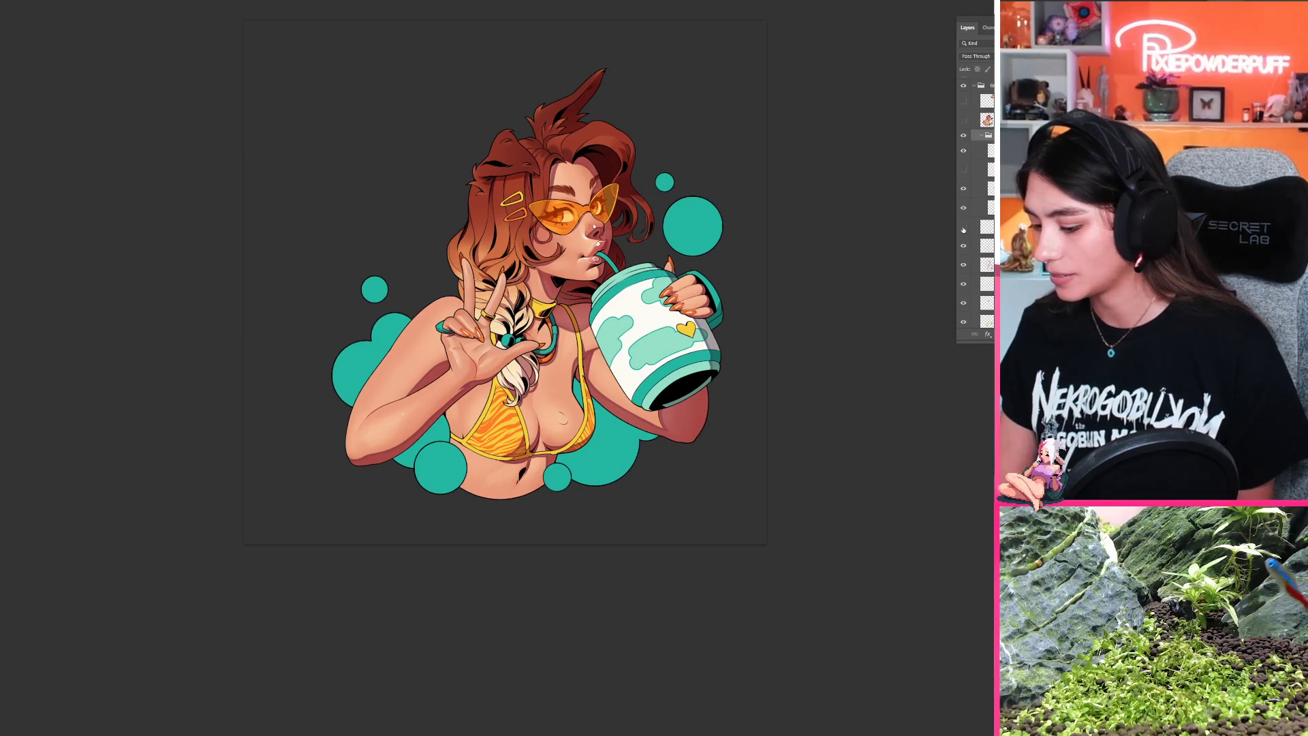
{"action": "left_click", "coordinate": [965, 229]}
{"action": "left_click", "coordinate": [965, 228]}
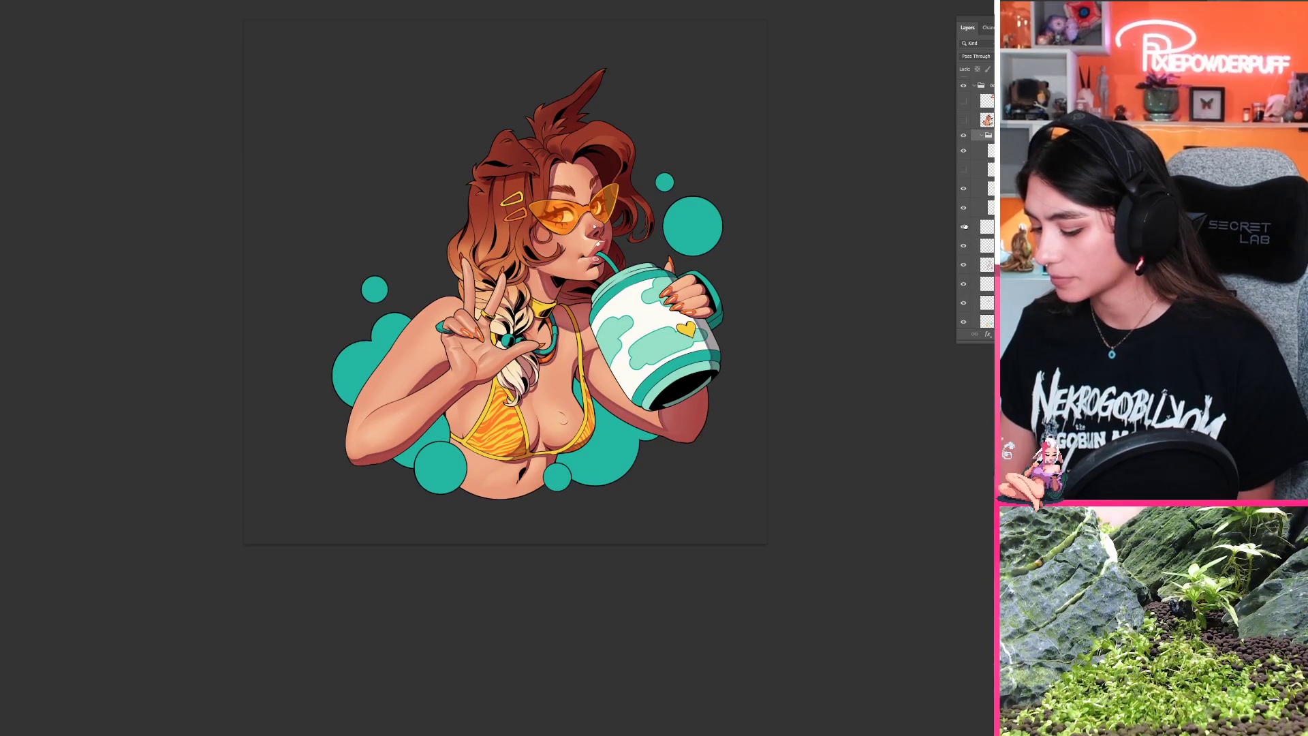
{"action": "left_click", "coordinate": [964, 227]}
{"action": "left_click", "coordinate": [964, 228]}
{"action": "left_click", "coordinate": [963, 228]}
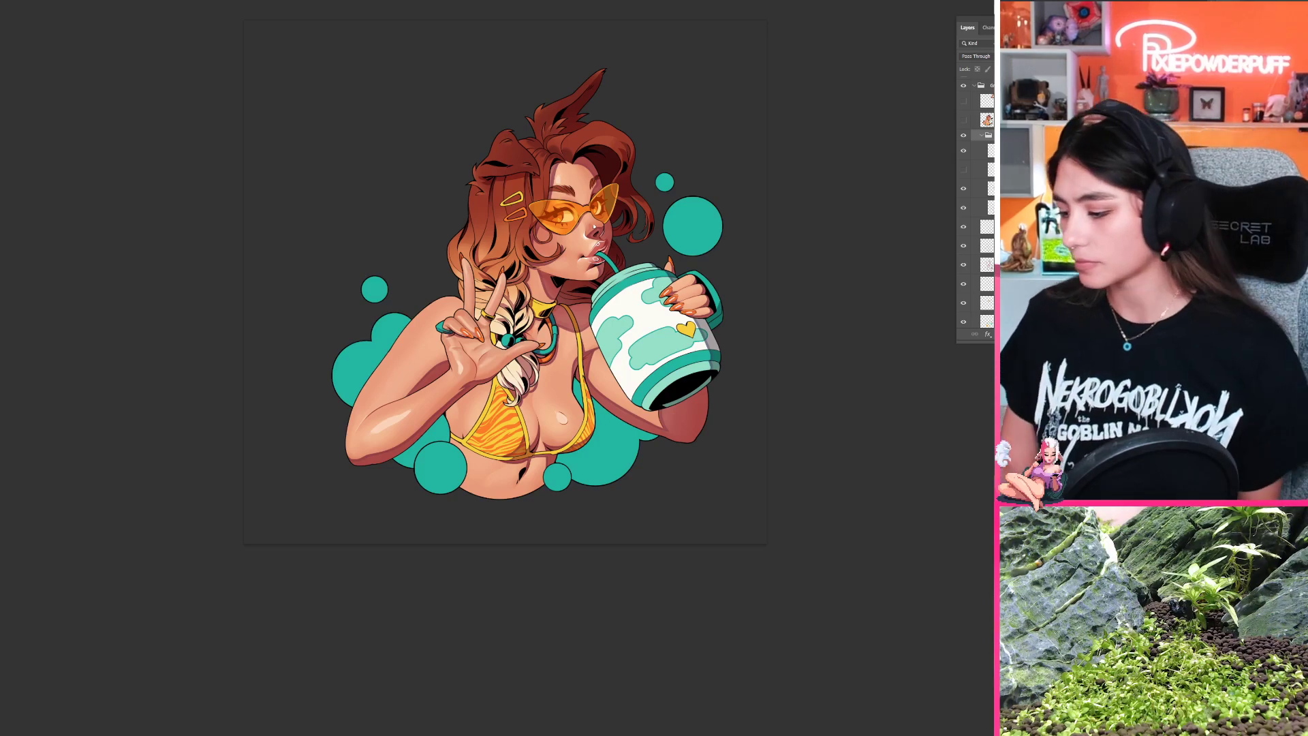
Step: Select the skin highlights layer and paint a pale diagonal highlight on the upper arm beside the raised hand
{"action": "left_click_drag", "start_coordinate": [835, 293], "coordinate": [820, 293]}
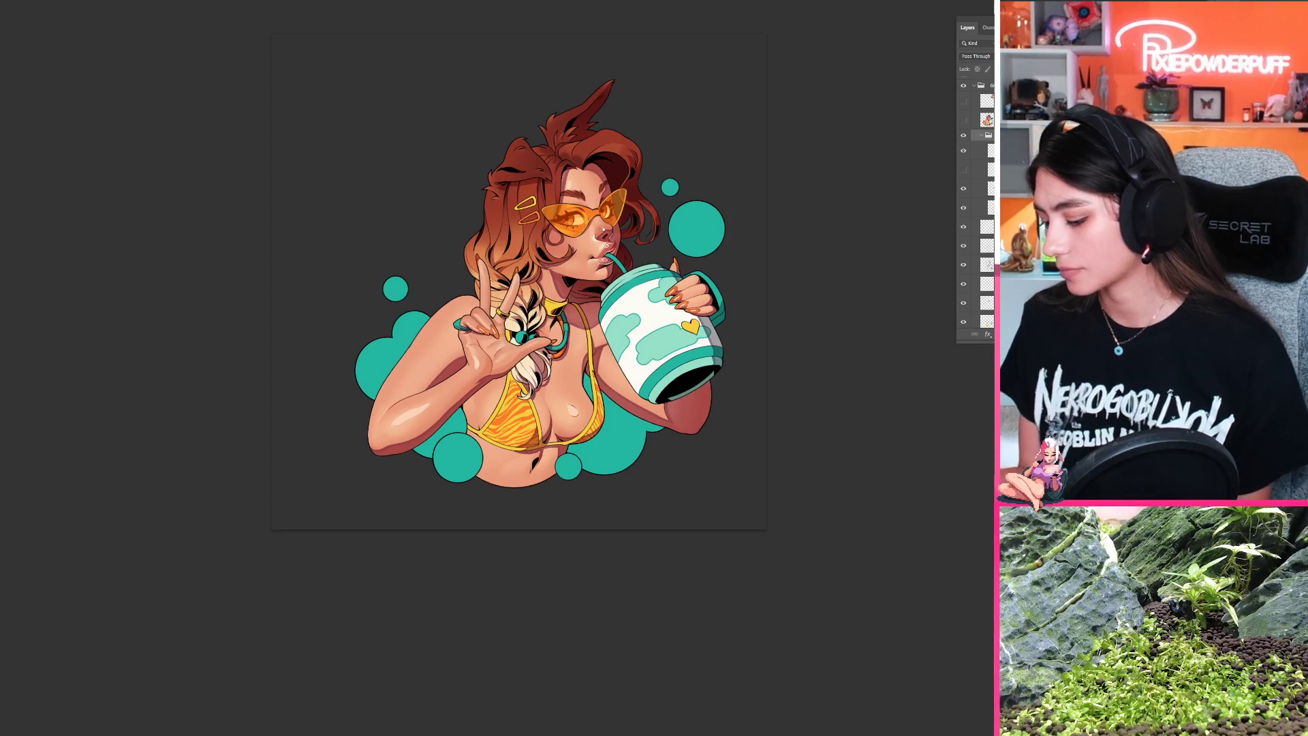
{"action": "left_click_drag", "start_coordinate": [552, 437], "coordinate": [578, 427]}
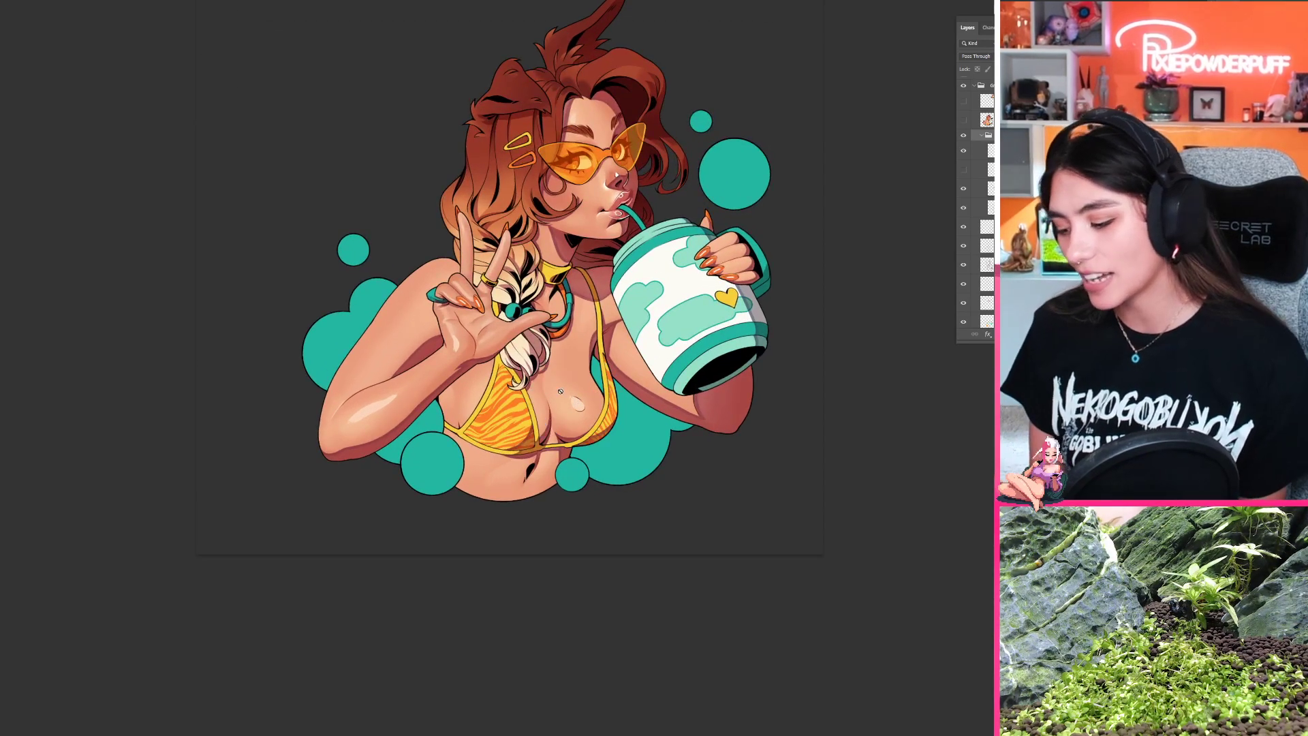
{"action": "left_click_drag", "start_coordinate": [417, 301], "coordinate": [503, 302]}
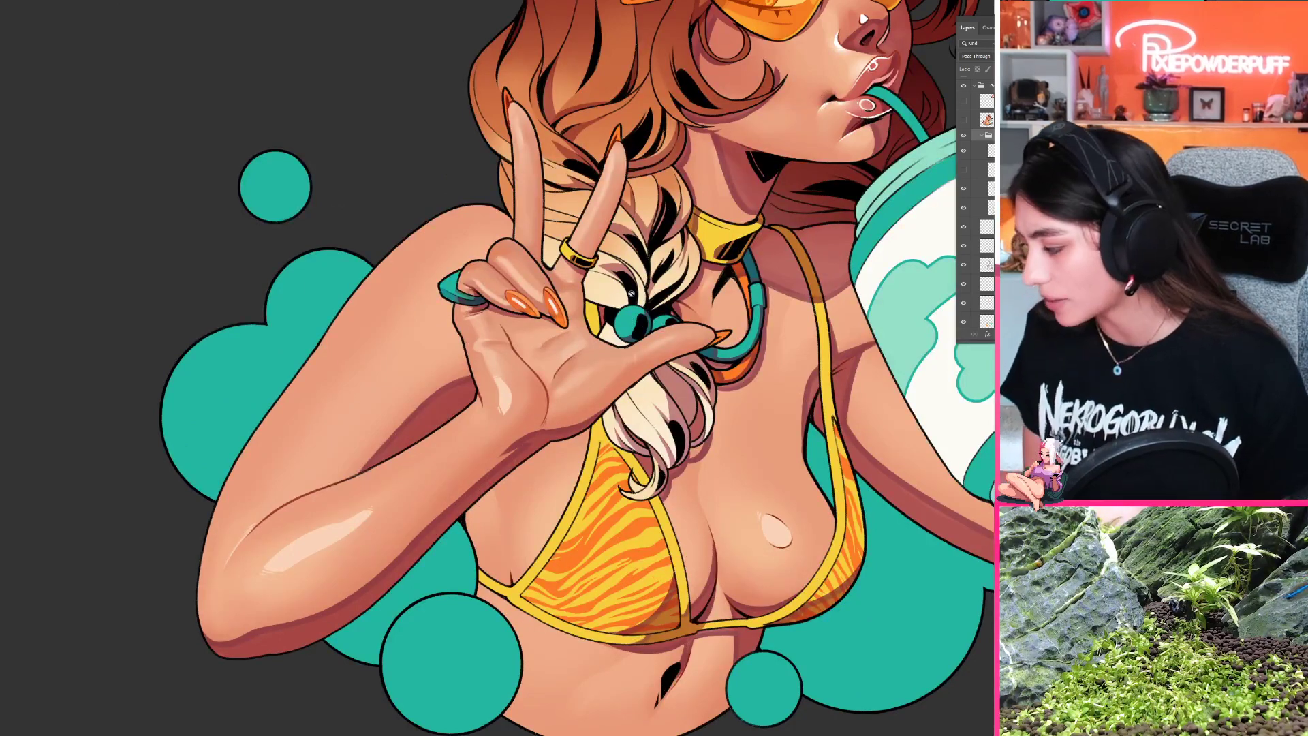
{"action": "left_click", "coordinate": [988, 227]}
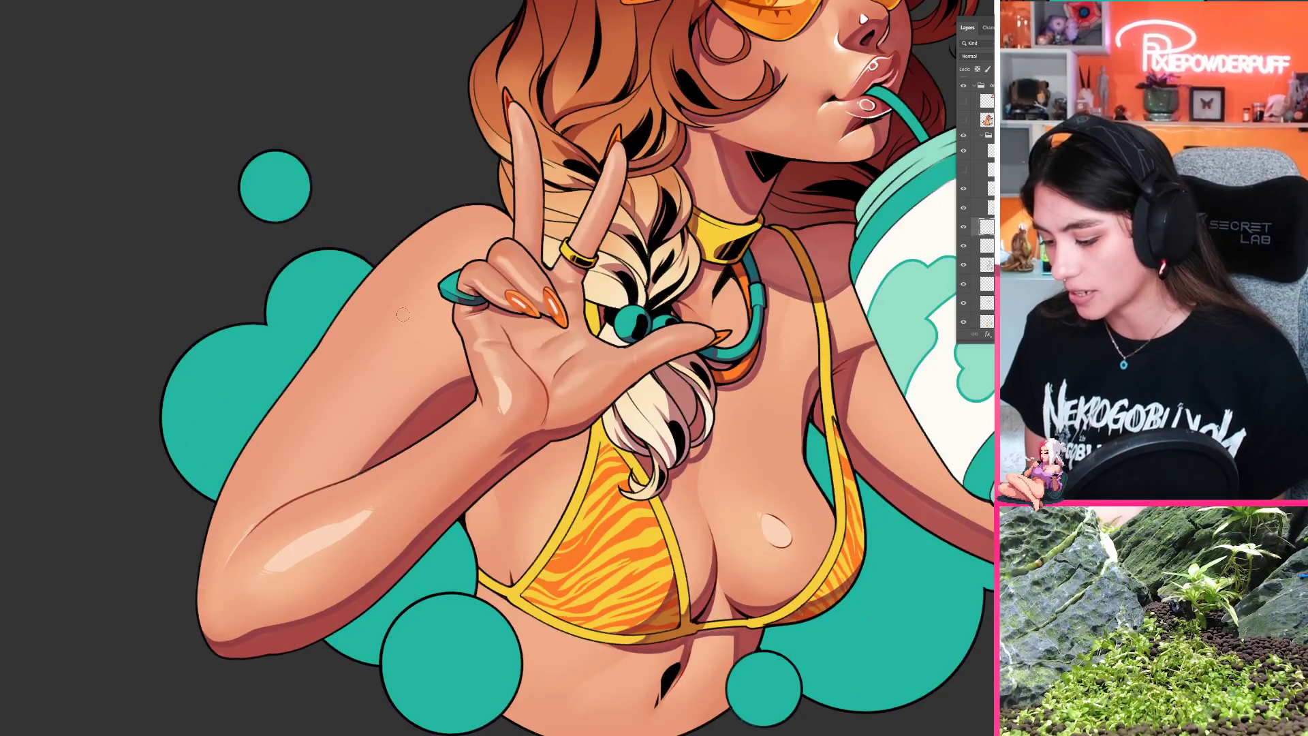
{"action": "left_click_drag", "start_coordinate": [404, 301], "coordinate": [393, 341]}
{"action": "key", "text": "ctrl+z"}
{"action": "key", "text": "ctrl+z"}
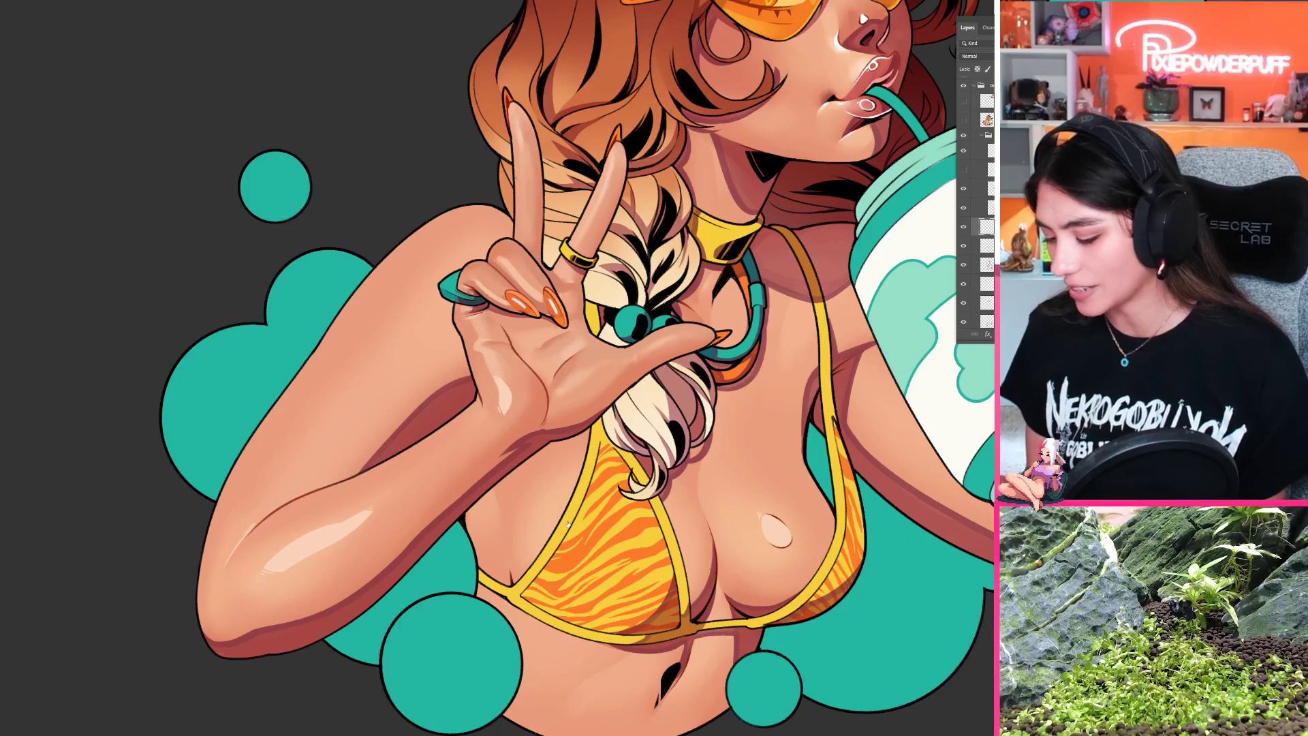
{"action": "left_click_drag", "start_coordinate": [399, 307], "coordinate": [370, 368]}
{"action": "key", "text": "ctrl+z"}
{"action": "left_click_drag", "start_coordinate": [402, 293], "coordinate": [368, 352]}
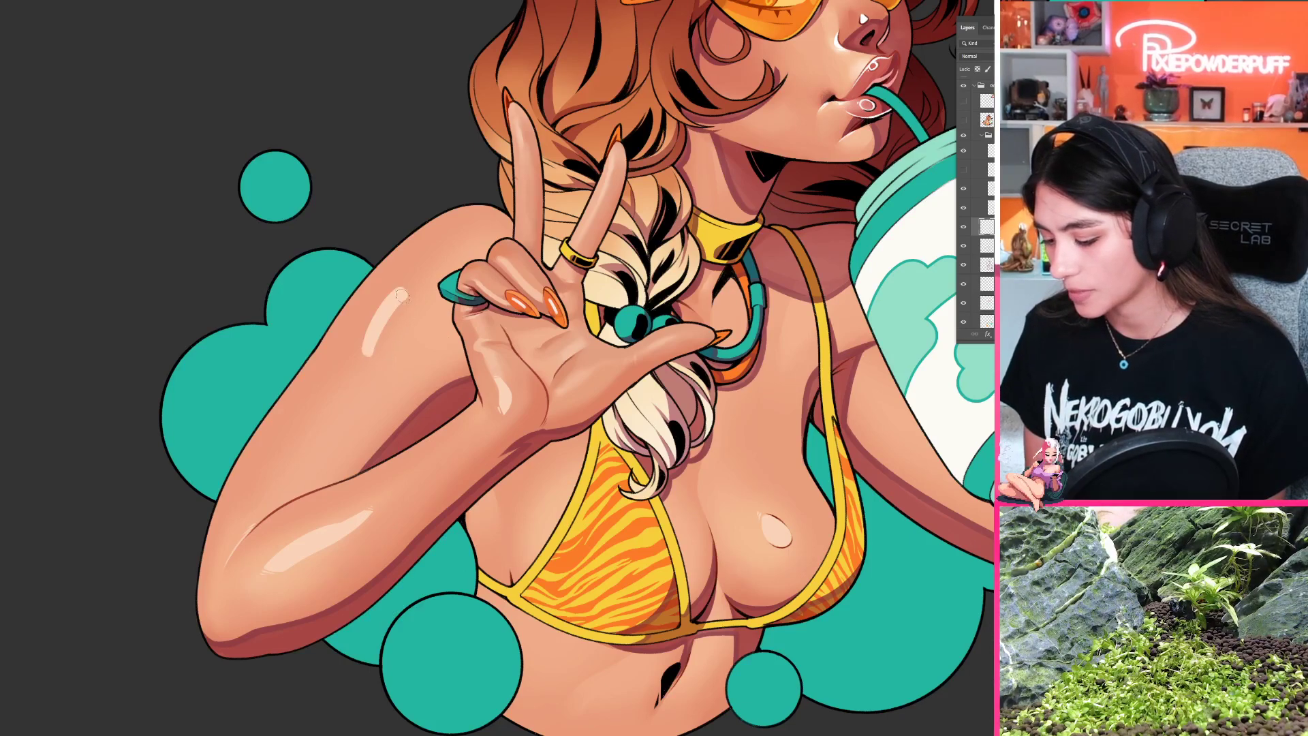
{"action": "key", "text": "ctrl+z"}
{"action": "left_click_drag", "start_coordinate": [422, 271], "coordinate": [374, 341]}
{"action": "key", "text": "ctrl+z"}
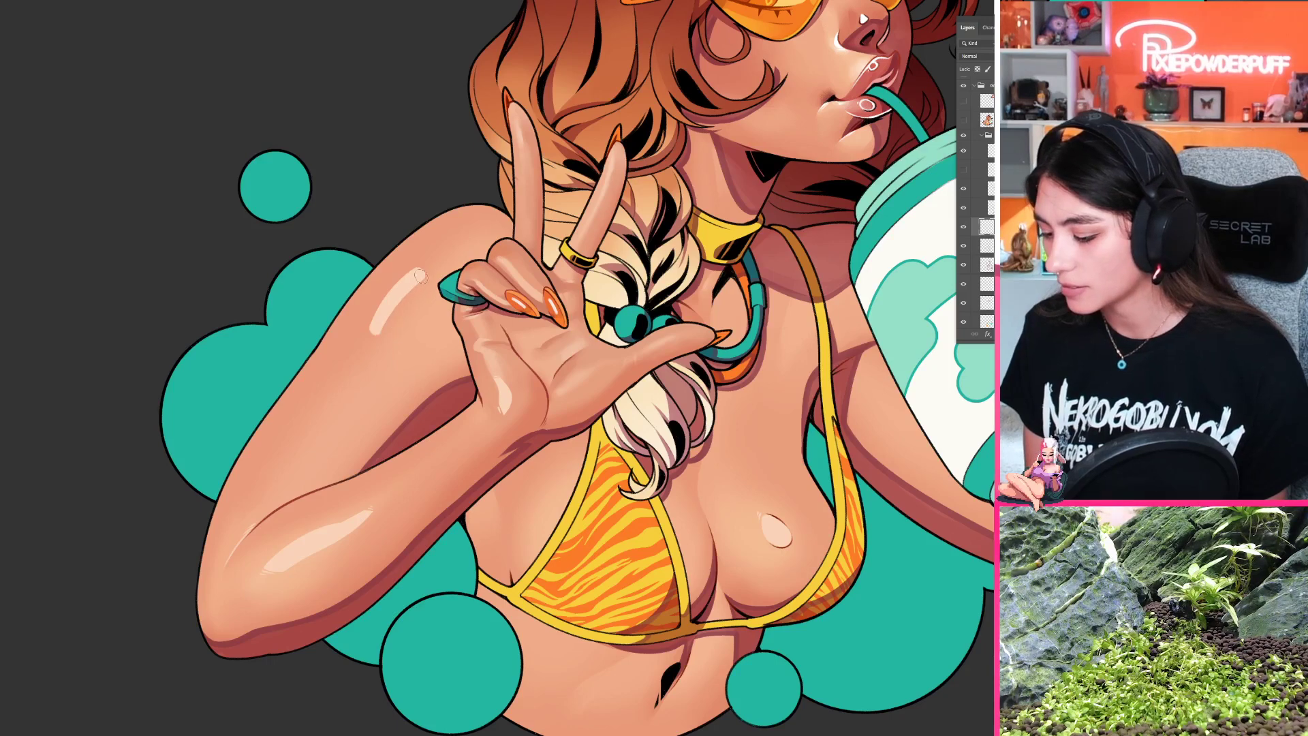
Step: Shorten the upper-arm highlight and carve its side into a more tapered shape
{"action": "left_click_drag", "start_coordinate": [426, 262], "coordinate": [387, 322]}
{"action": "left_click_drag", "start_coordinate": [423, 273], "coordinate": [384, 331]}
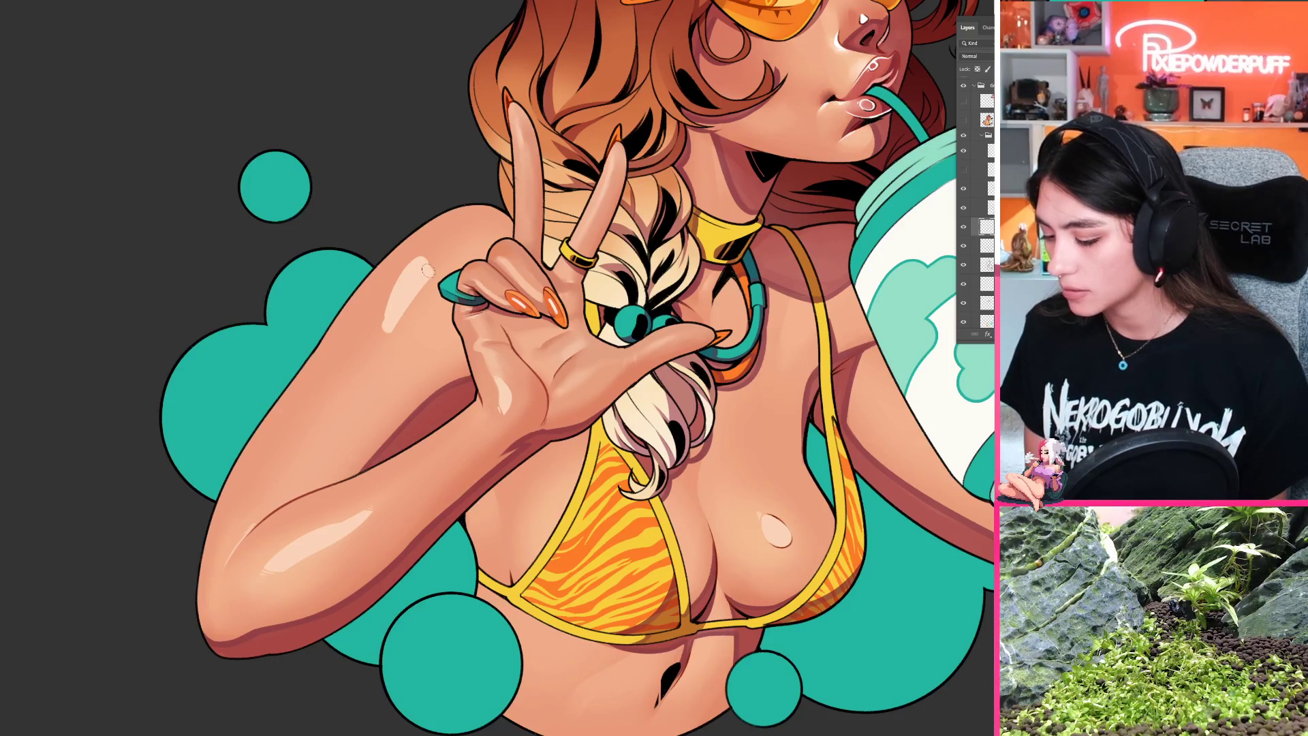
{"action": "key", "text": "ctrl+z"}
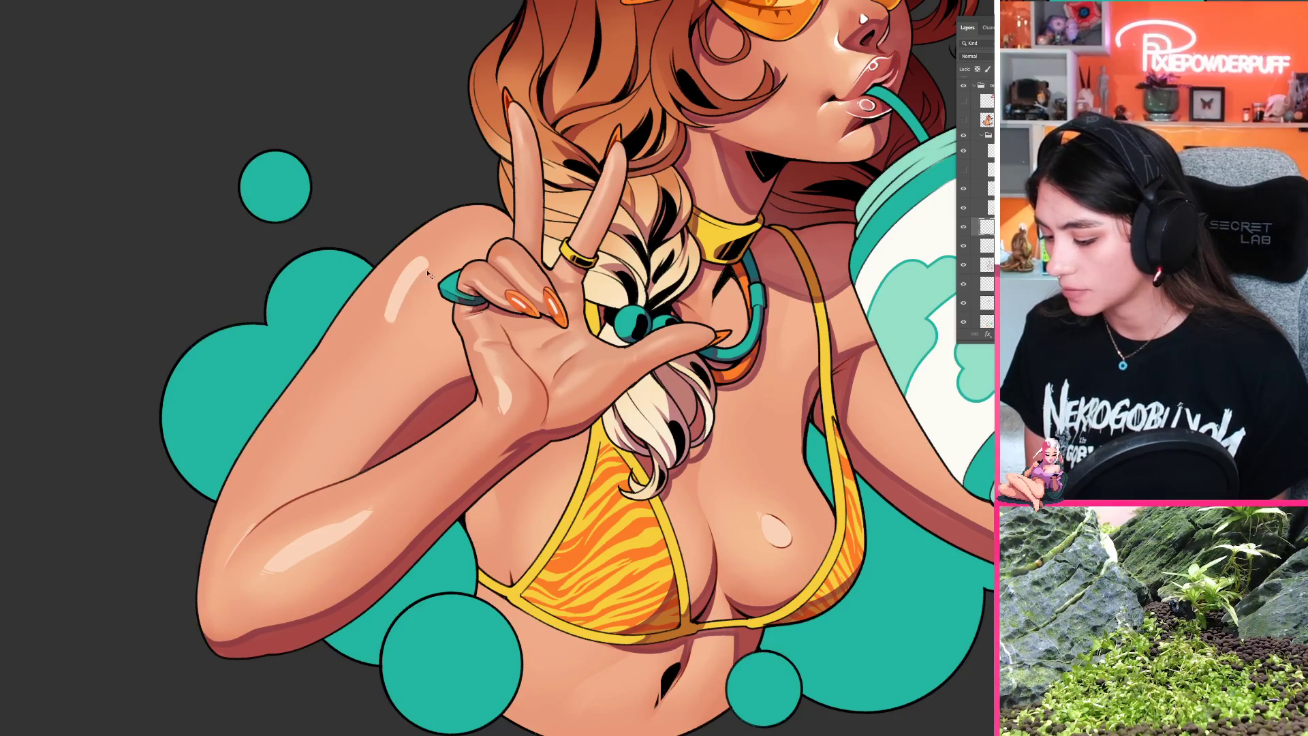
{"action": "key", "text": "ctrl+z"}
{"action": "mouse_move", "coordinate": [423, 280]}
{"action": "left_mouse_down"}
{"action": "mouse_move", "coordinate": [424, 293]}
{"action": "mouse_move", "coordinate": [387, 320]}
{"action": "left_mouse_up"}
{"action": "key", "text": "ctrl+z"}
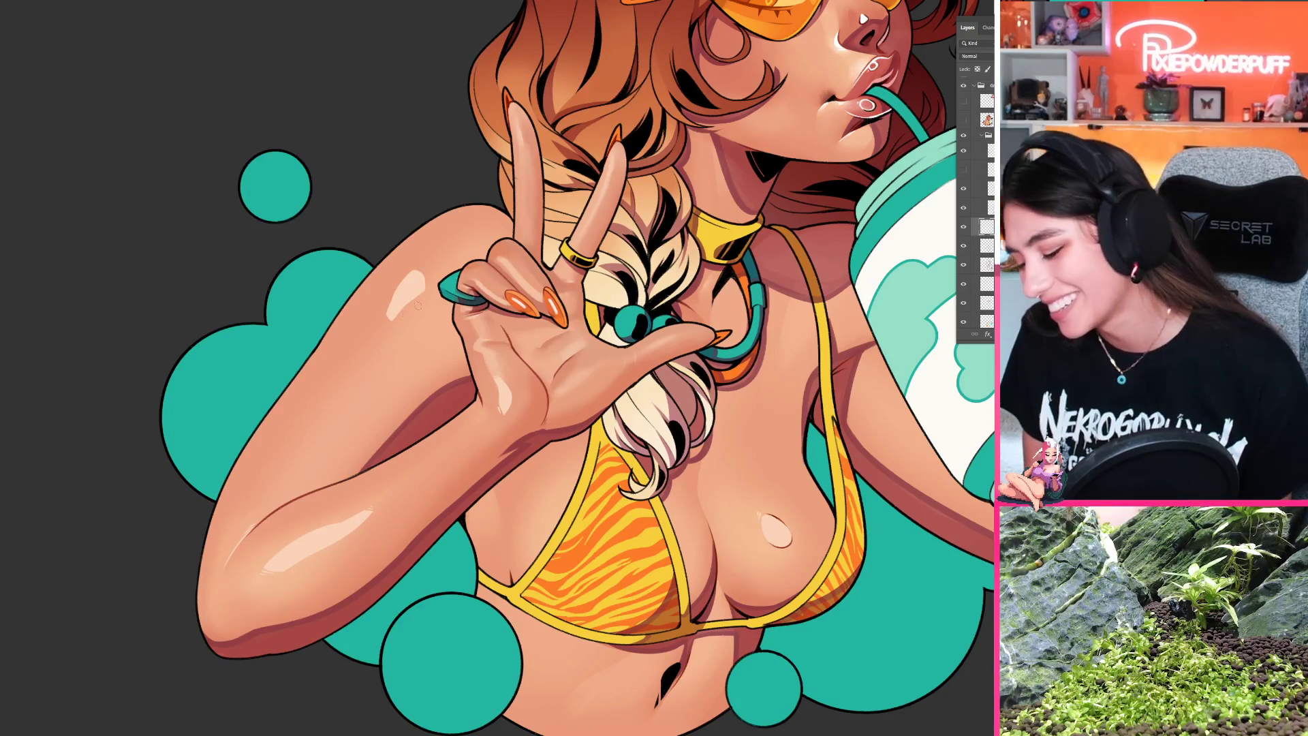
Step: Refine the edges of the upper-arm highlight, rounding its broad end near the shoulder
{"action": "left_click_drag", "start_coordinate": [373, 378], "coordinate": [754, 353]}
{"action": "left_click_drag", "start_coordinate": [755, 353], "coordinate": [566, 269]}
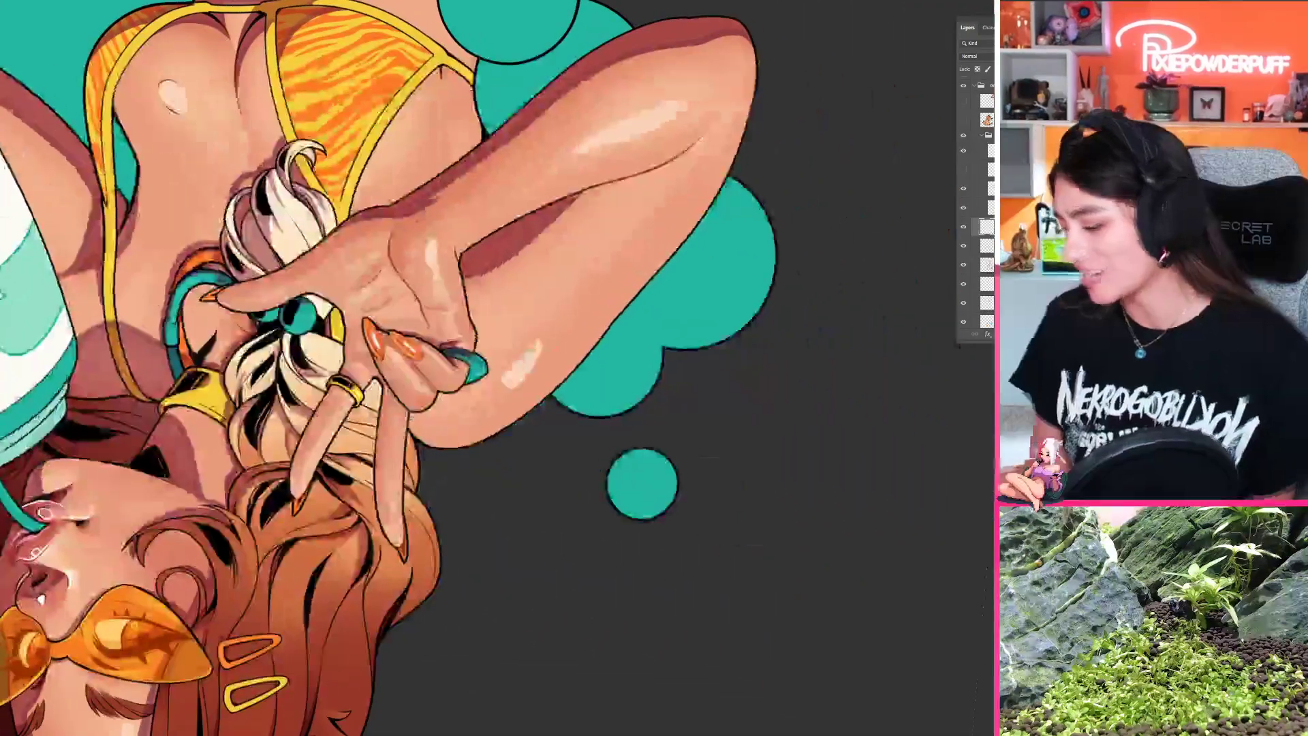
{"action": "left_click_drag", "start_coordinate": [536, 382], "coordinate": [564, 366]}
{"action": "left_click_drag", "start_coordinate": [465, 340], "coordinate": [460, 420]}
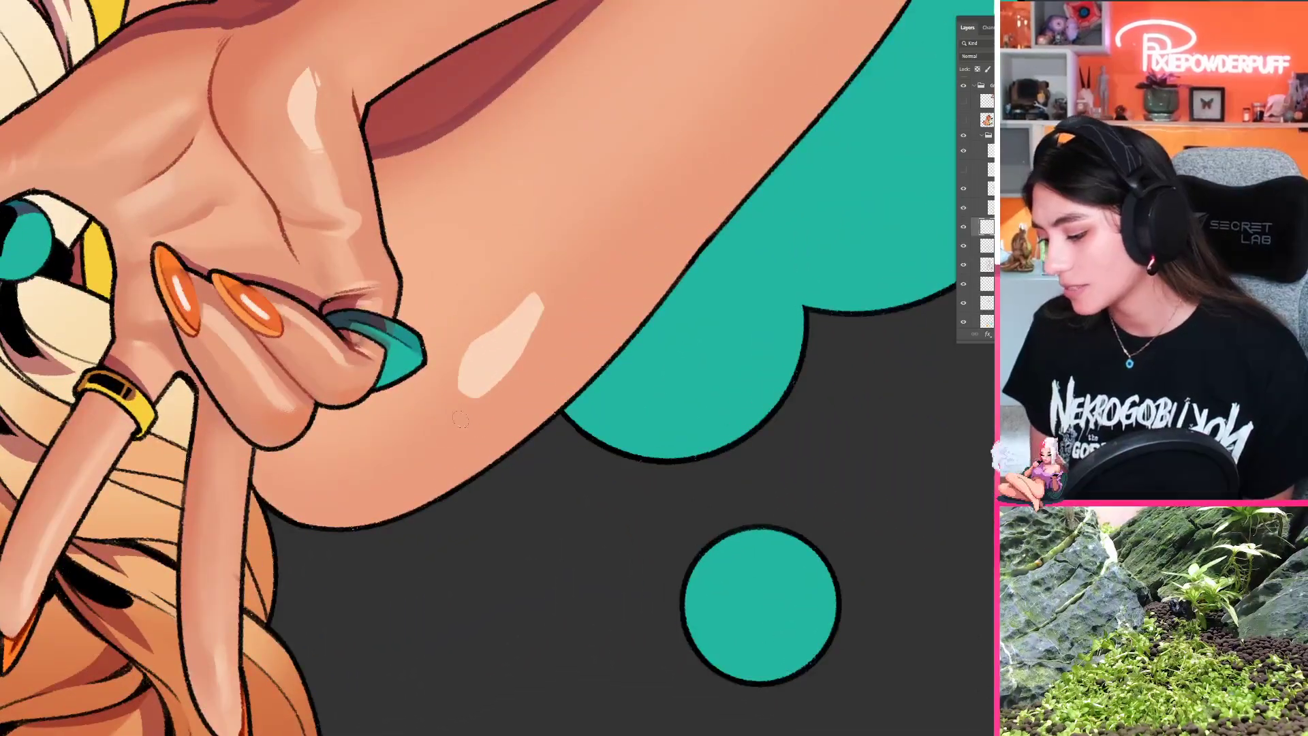
{"action": "key", "text": "ctrl+z"}
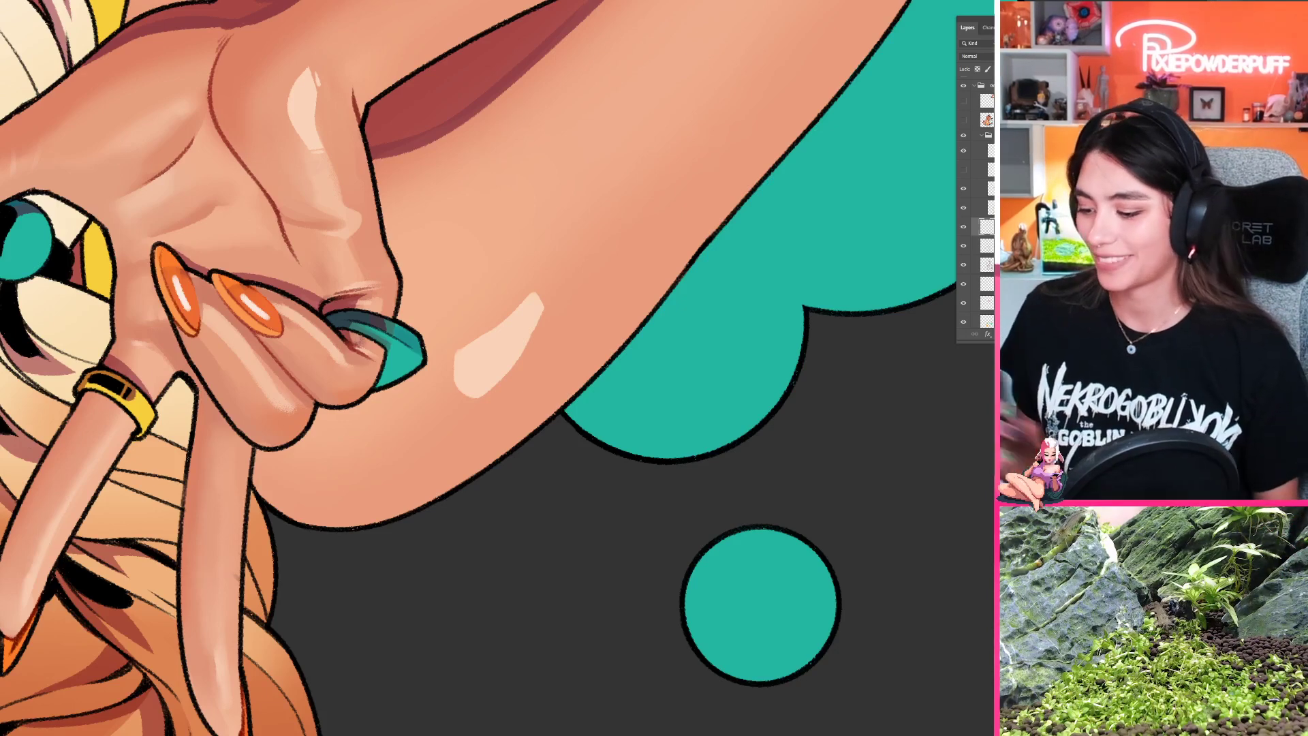
{"action": "mouse_move", "coordinate": [523, 315]}
{"action": "left_mouse_down"}
{"action": "mouse_move", "coordinate": [470, 361]}
{"action": "mouse_move", "coordinate": [471, 337]}
{"action": "mouse_move", "coordinate": [463, 392]}
{"action": "left_mouse_up"}
{"action": "key", "text": "ctrl+z"}
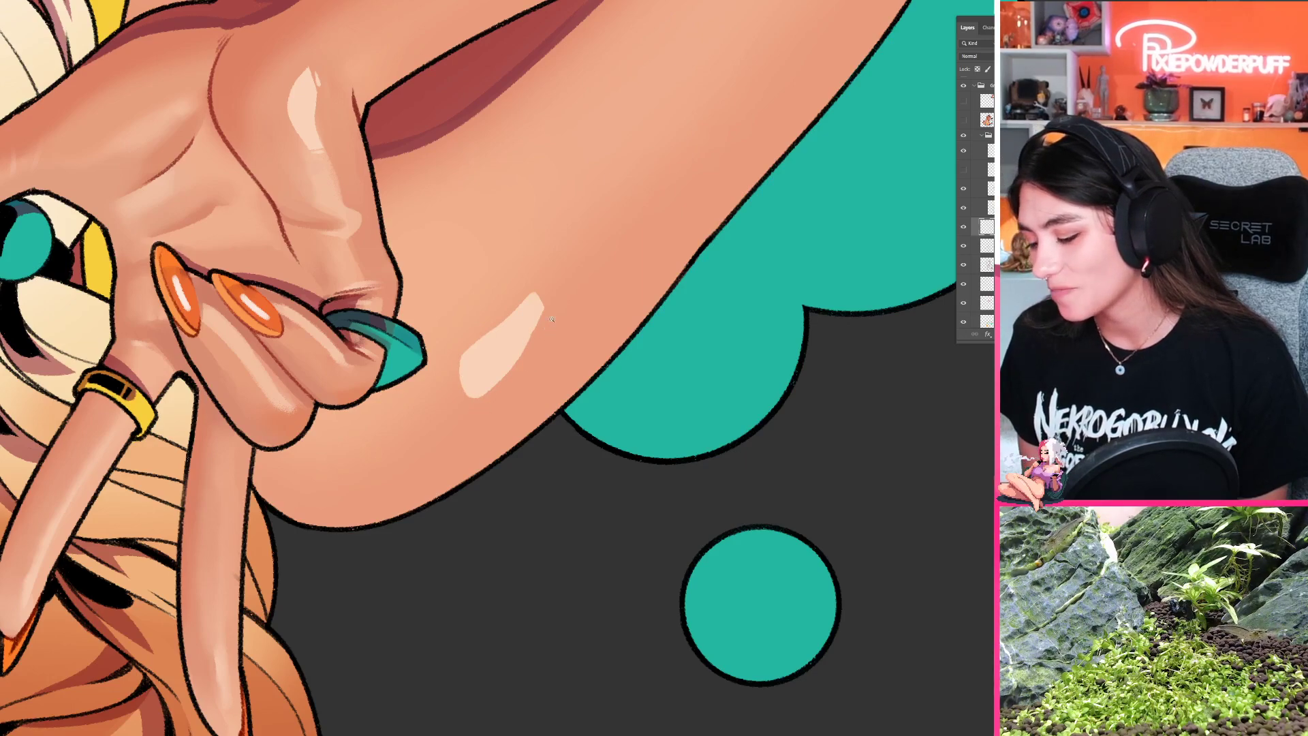
Step: Trim the narrow tail of the upper-arm highlight to a short, blunt end
{"action": "key", "text": "r"}
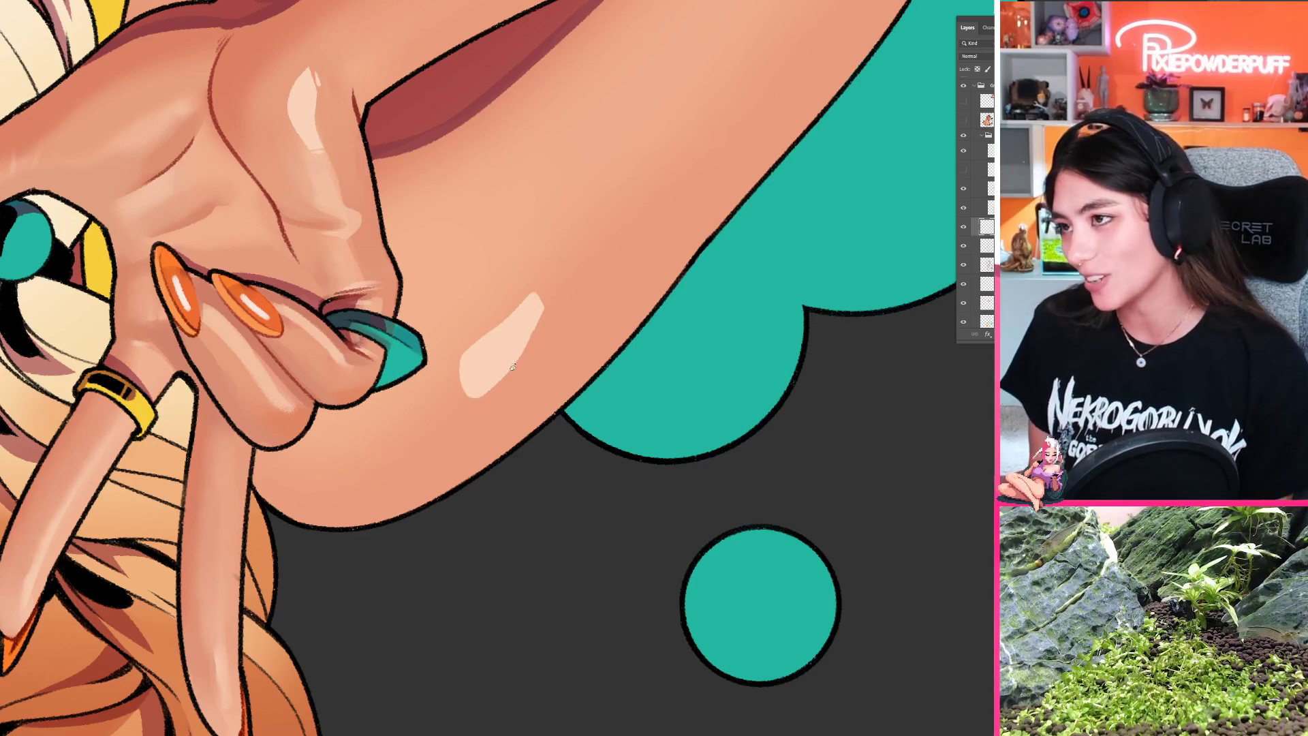
{"action": "left_click_drag", "start_coordinate": [513, 367], "coordinate": [684, 358]}
{"action": "key", "text": "space"}
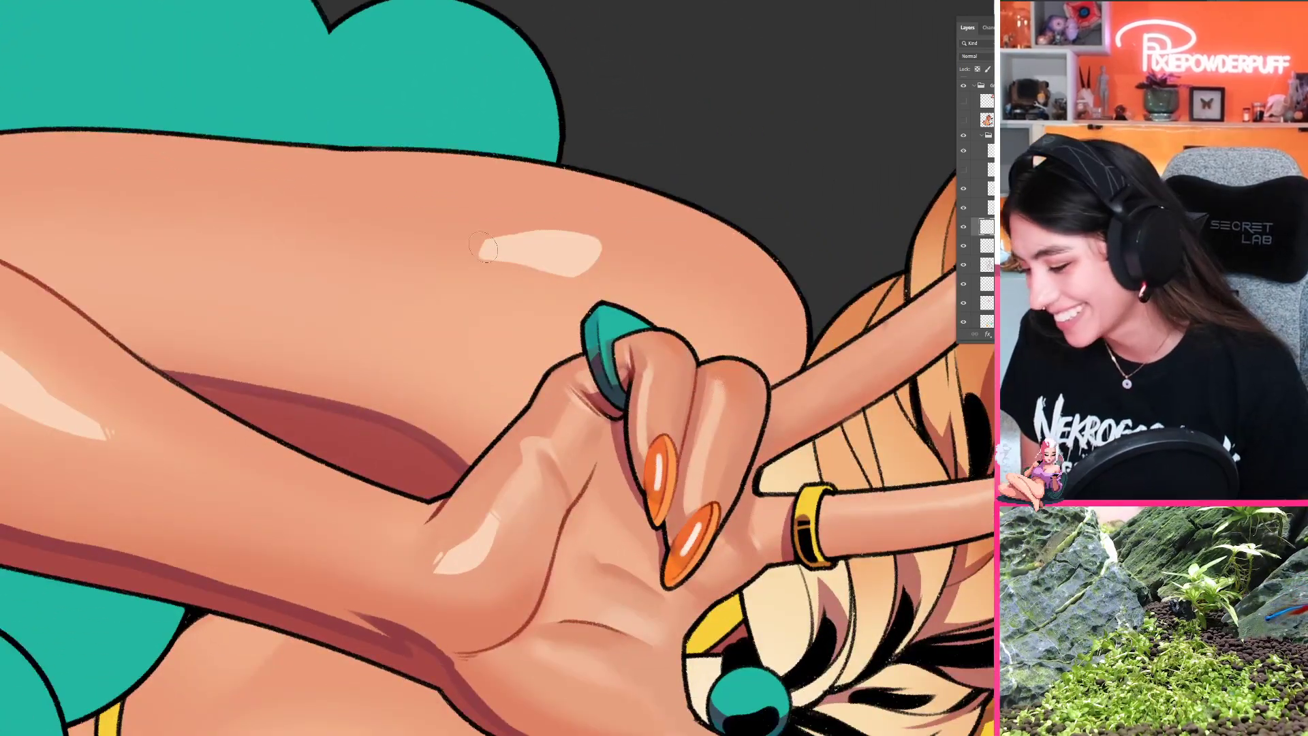
{"action": "left_click_drag", "start_coordinate": [469, 308], "coordinate": [475, 448]}
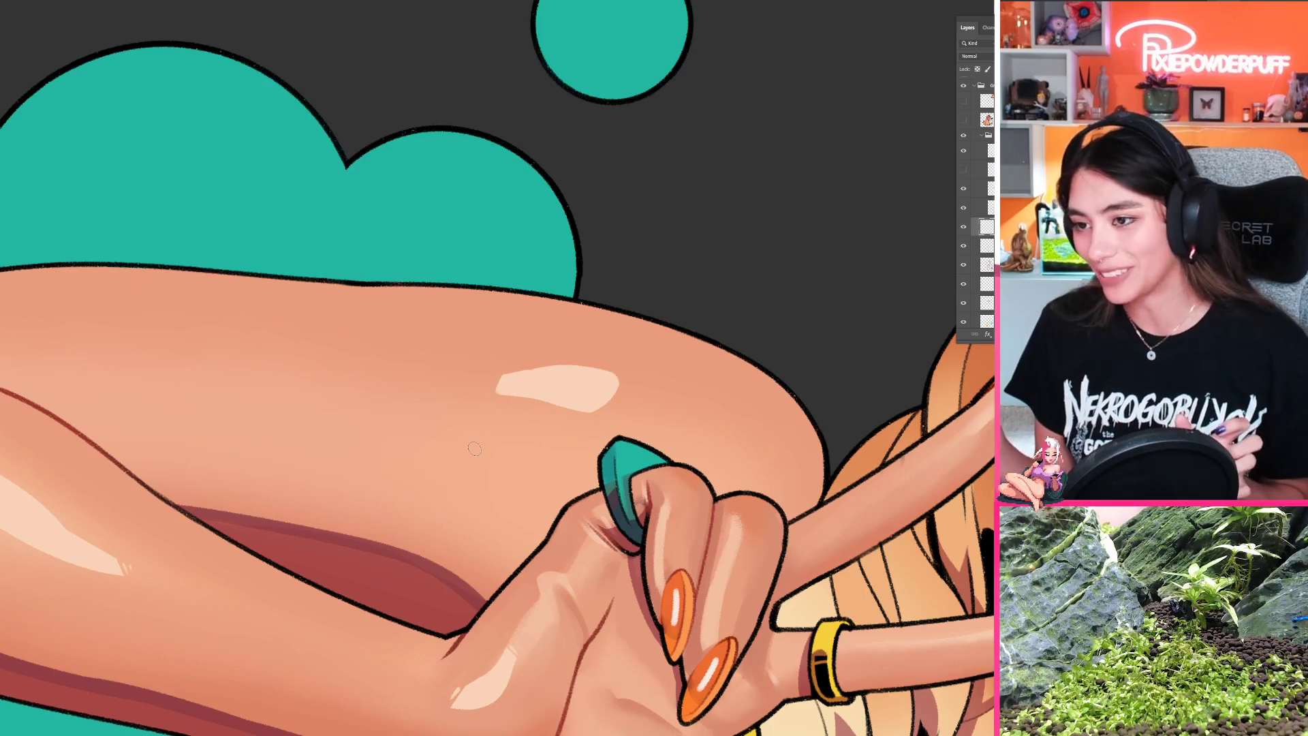
Step: Break up the blunt lower end of the upper-arm highlight with small hatch marks
{"action": "left_click", "coordinate": [569, 429]}
{"action": "key", "text": "r"}
{"action": "mouse_move", "coordinate": [463, 539]}
{"action": "left_mouse_down"}
{"action": "mouse_move", "coordinate": [644, 549]}
{"action": "mouse_move", "coordinate": [626, 560]}
{"action": "left_mouse_up"}
{"action": "key", "text": "space"}
{"action": "mouse_move", "coordinate": [626, 560]}
{"action": "left_mouse_down"}
{"action": "mouse_move", "coordinate": [552, 505]}
{"action": "mouse_move", "coordinate": [551, 374]}
{"action": "mouse_move", "coordinate": [579, 381]}
{"action": "mouse_move", "coordinate": [585, 339]}
{"action": "left_mouse_up"}
{"action": "key", "text": "ctrl+z"}
{"action": "key", "text": "space"}
{"action": "left_click_drag", "start_coordinate": [457, 293], "coordinate": [485, 368]}
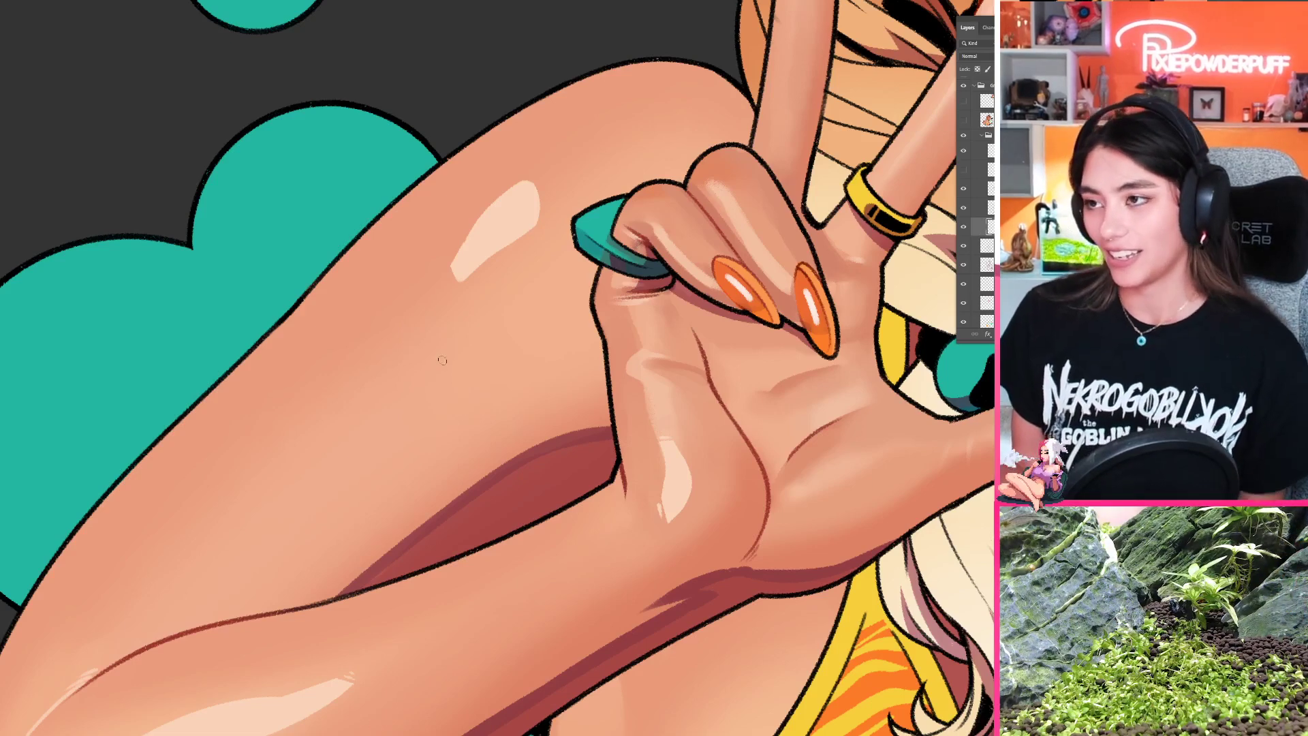
{"action": "left_click_drag", "start_coordinate": [445, 271], "coordinate": [452, 281]}
{"action": "key", "text": "ctrl+z"}
{"action": "key", "text": "ctrl+z"}
{"action": "key", "text": "ctrl+z"}
{"action": "key", "text": "ctrl+z"}
{"action": "key", "text": "ctrl+z"}
{"action": "key", "text": "ctrl+z"}
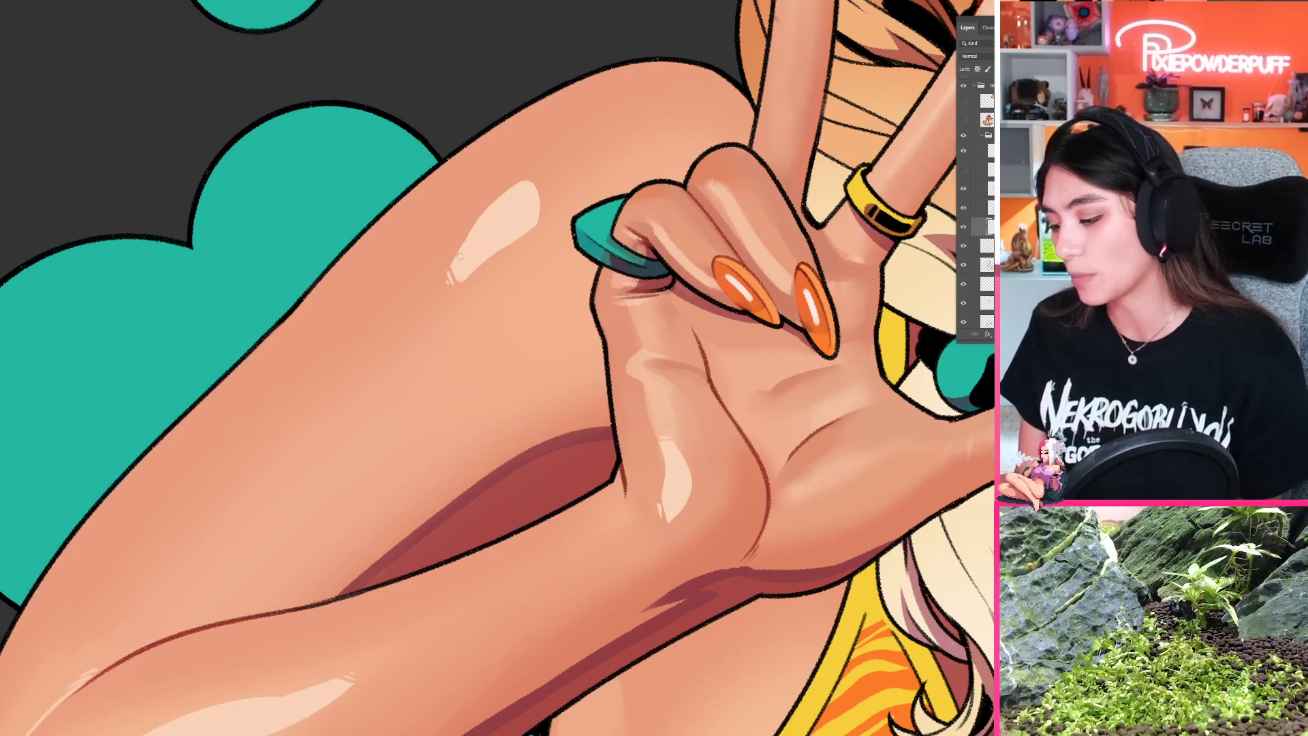
Step: Examine the whole illustration with the new arm highlight, and inspect the shading on the face, glasses and hair clips up close
{"action": "scroll", "coordinate": [487, 385], "scroll_direction": "down", "scroll_amount": 10}
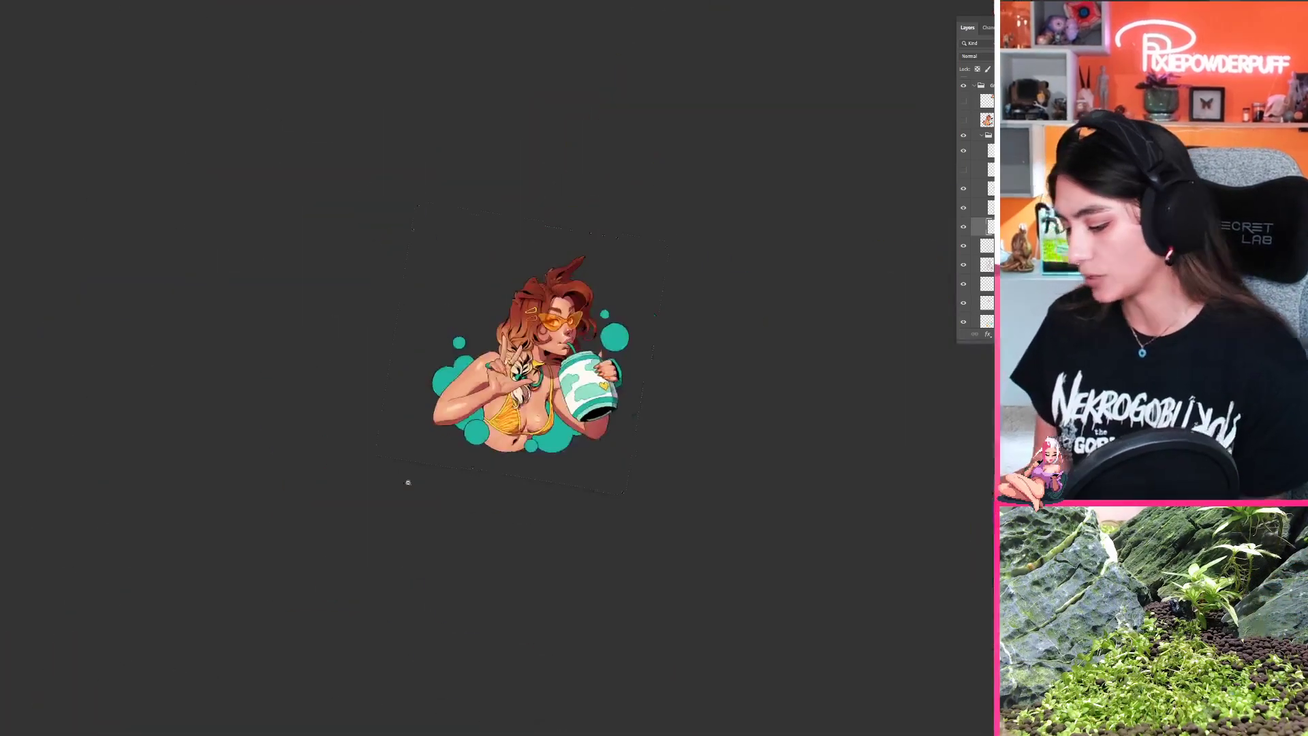
{"action": "scroll", "coordinate": [488, 385], "scroll_direction": "up", "scroll_amount": 10}
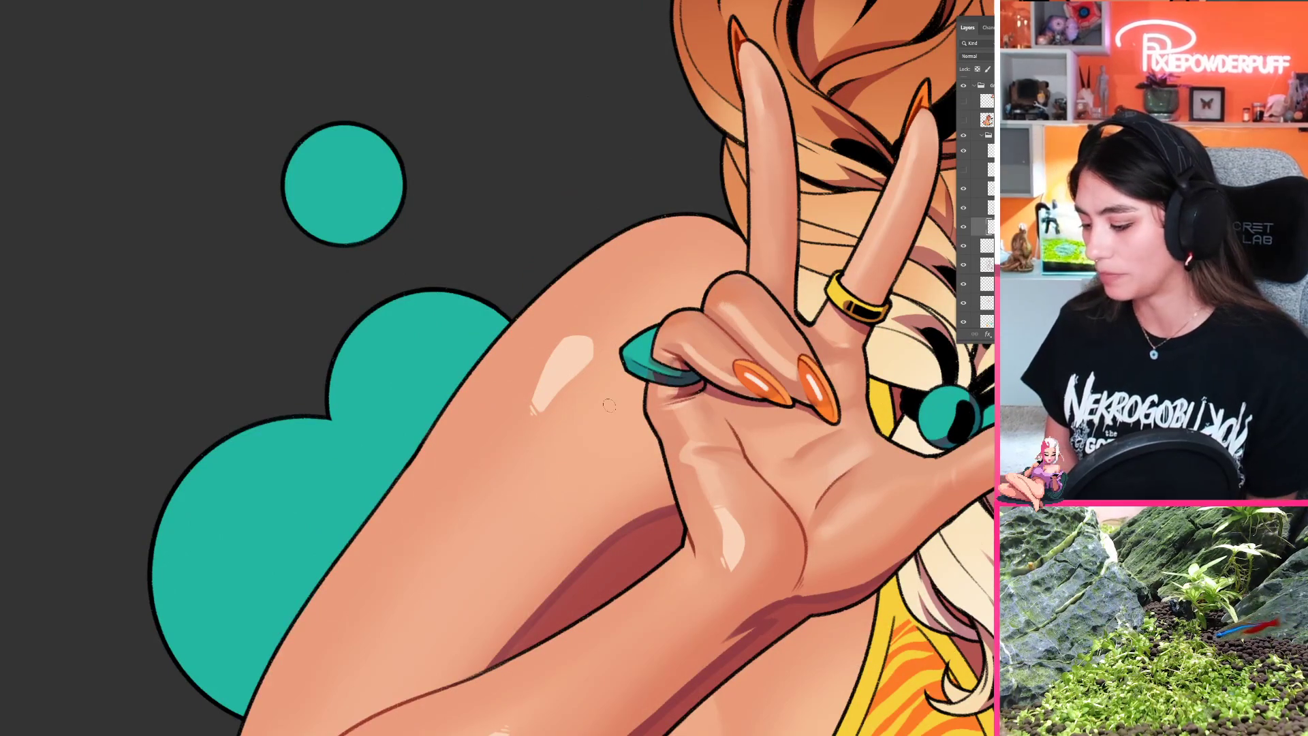
{"action": "scroll", "coordinate": [608, 405], "scroll_direction": "down", "scroll_amount": 10}
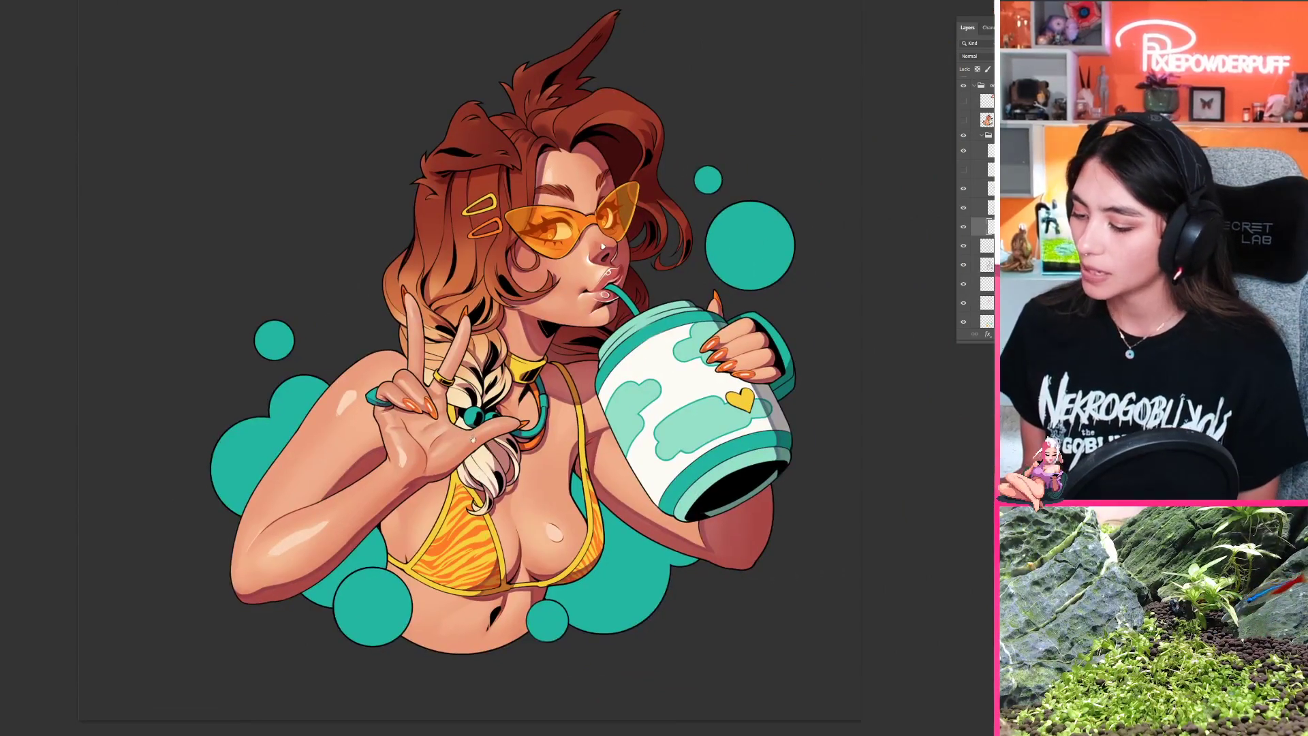
{"action": "left_click_drag", "start_coordinate": [474, 440], "coordinate": [462, 500]}
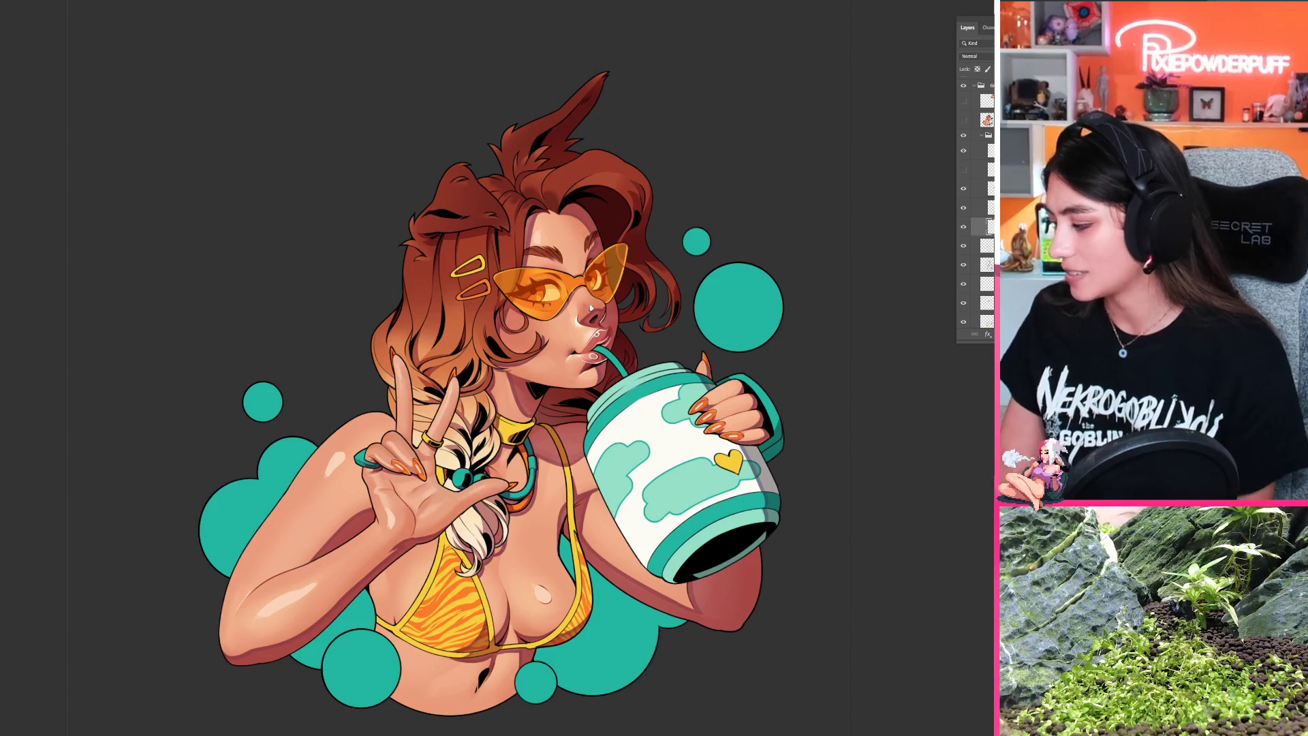
{"action": "scroll", "coordinate": [408, 286], "scroll_direction": "up", "scroll_amount": 5}
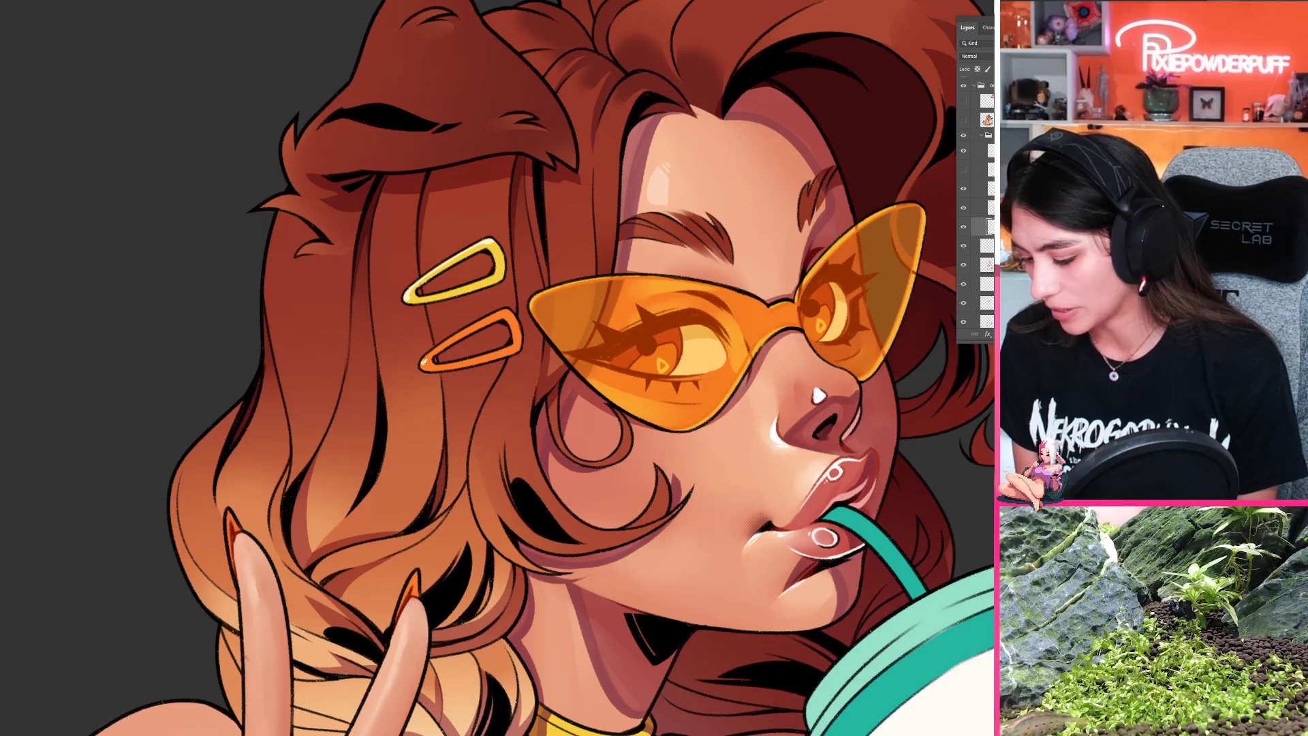
{"action": "left_click_drag", "start_coordinate": [421, 362], "coordinate": [438, 345]}
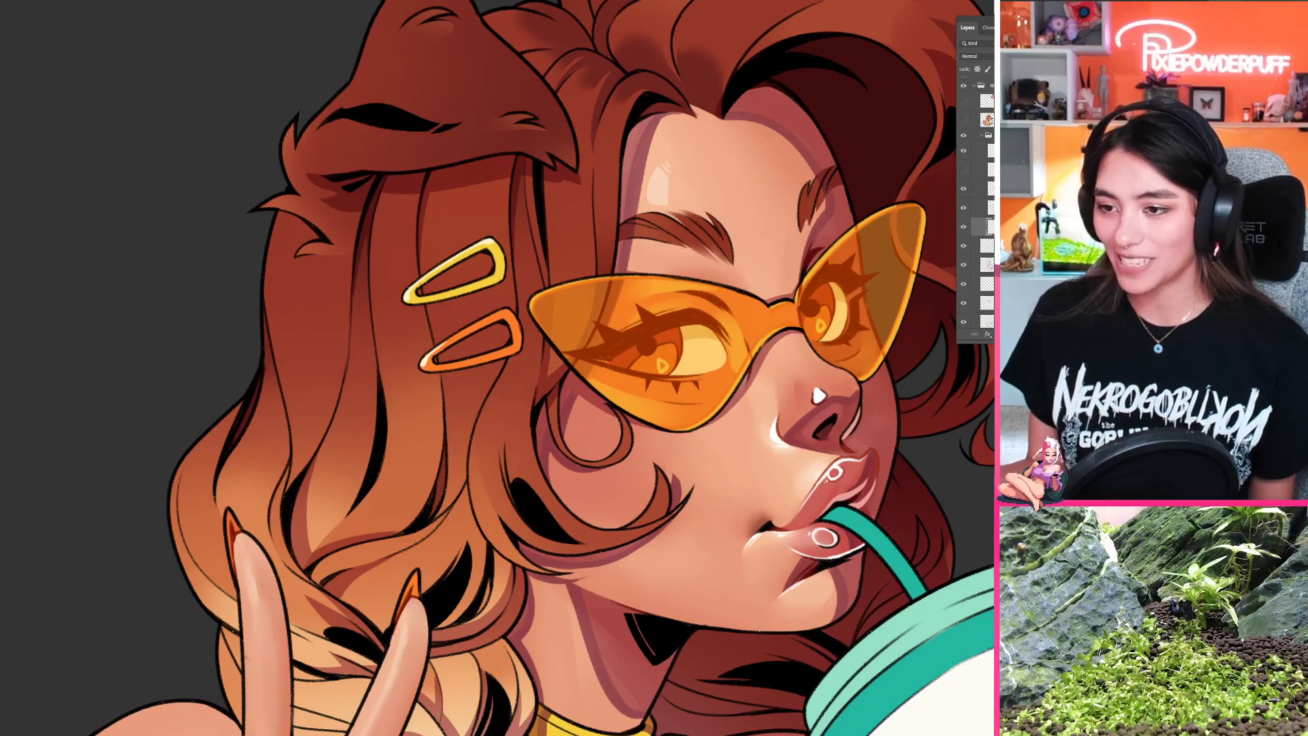
{"action": "scroll", "coordinate": [441, 430], "scroll_direction": "down", "scroll_amount": 5}
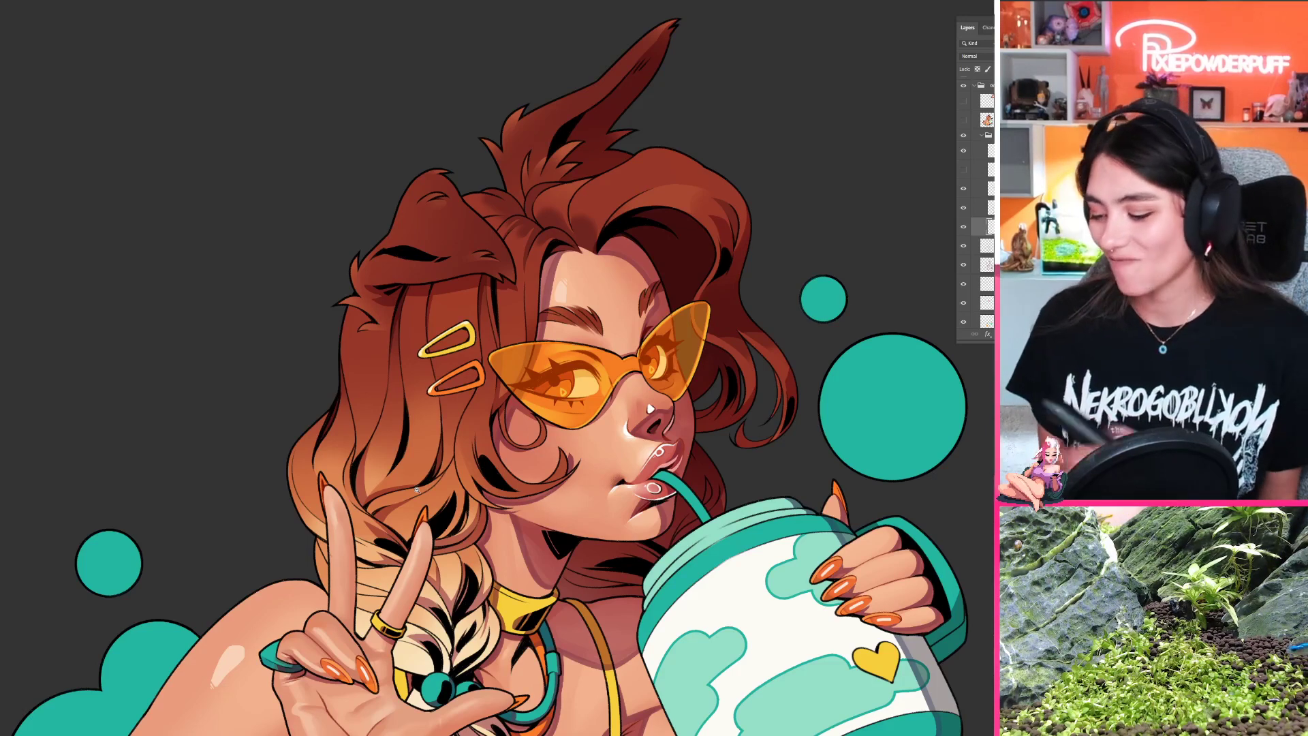
{"action": "scroll", "coordinate": [448, 383], "scroll_direction": "up", "scroll_amount": 3}
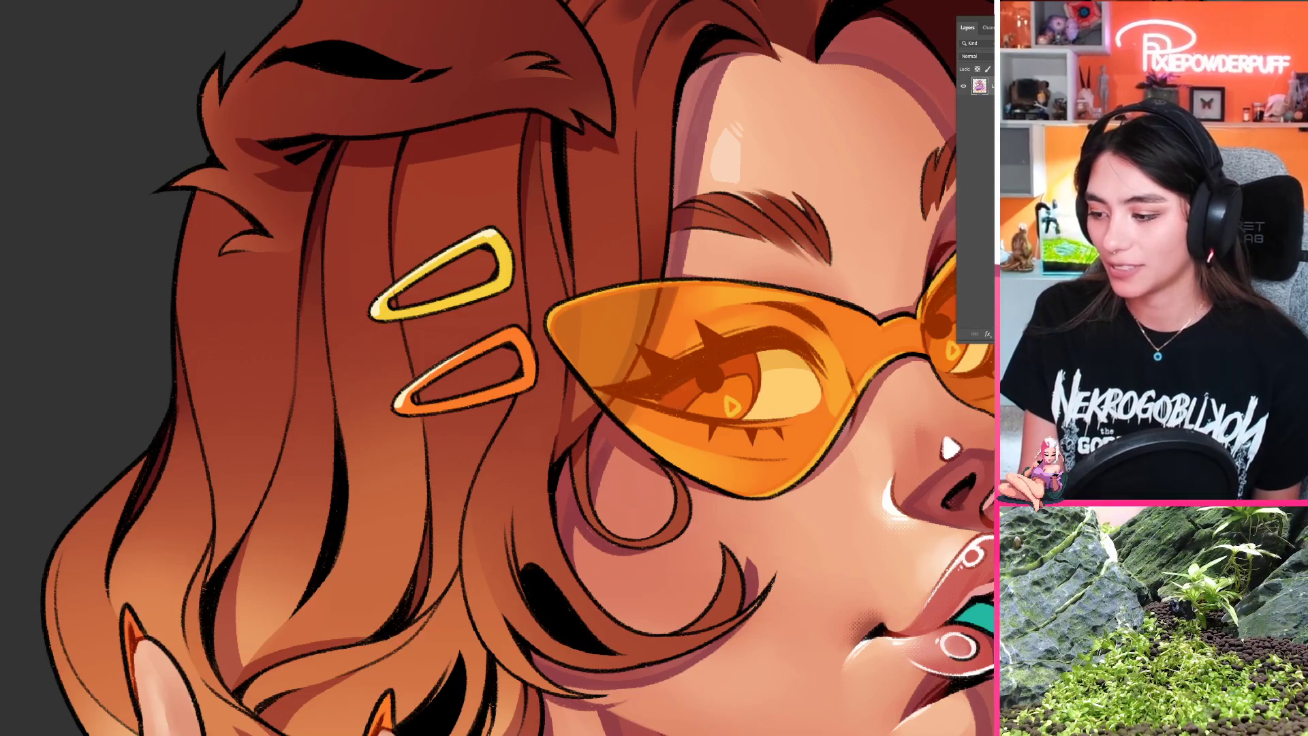
Step: Switch to the finished illustration of the pink-and-white-haired character with the lollipop and examine the skin shading up close
{"action": "left_click", "coordinate": [64, 2]}
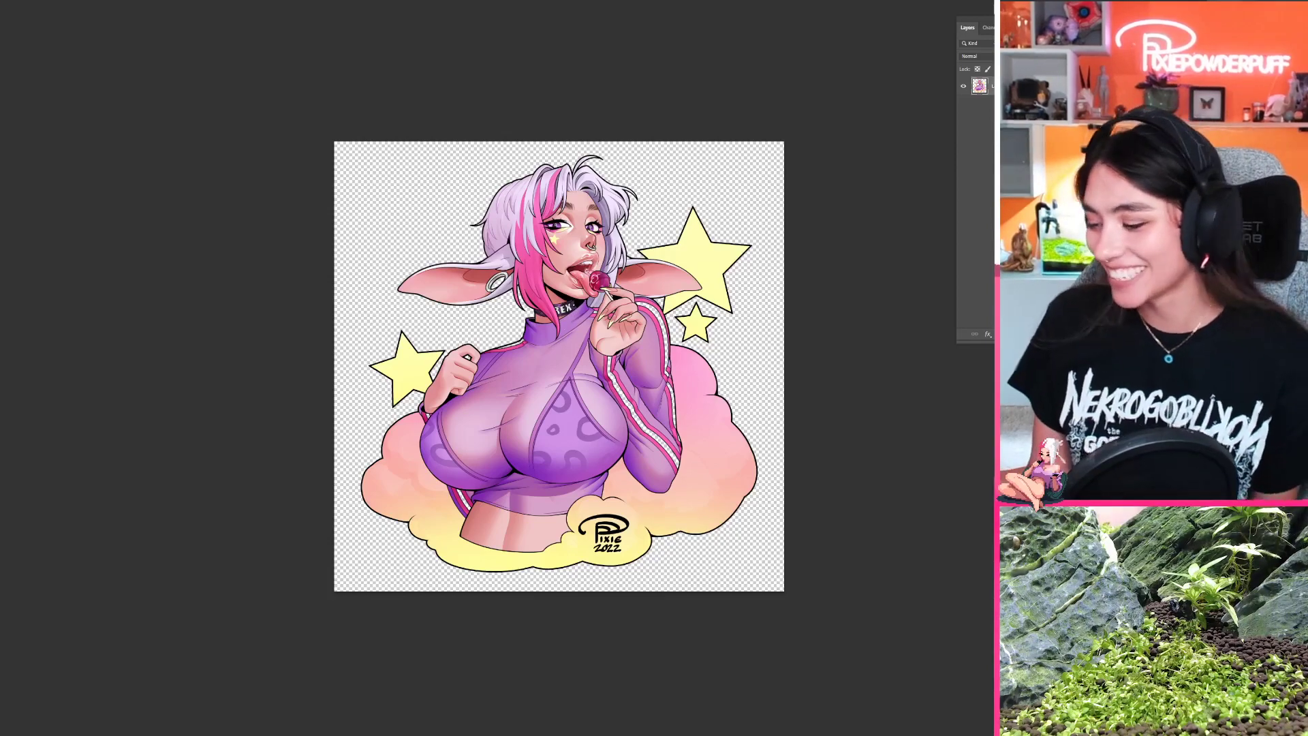
{"action": "scroll", "coordinate": [580, 280], "scroll_direction": "up", "scroll_amount": 4}
{"action": "left_click_drag", "start_coordinate": [580, 279], "coordinate": [493, 388]}
{"action": "scroll", "coordinate": [503, 355], "scroll_direction": "up", "scroll_amount": 2}
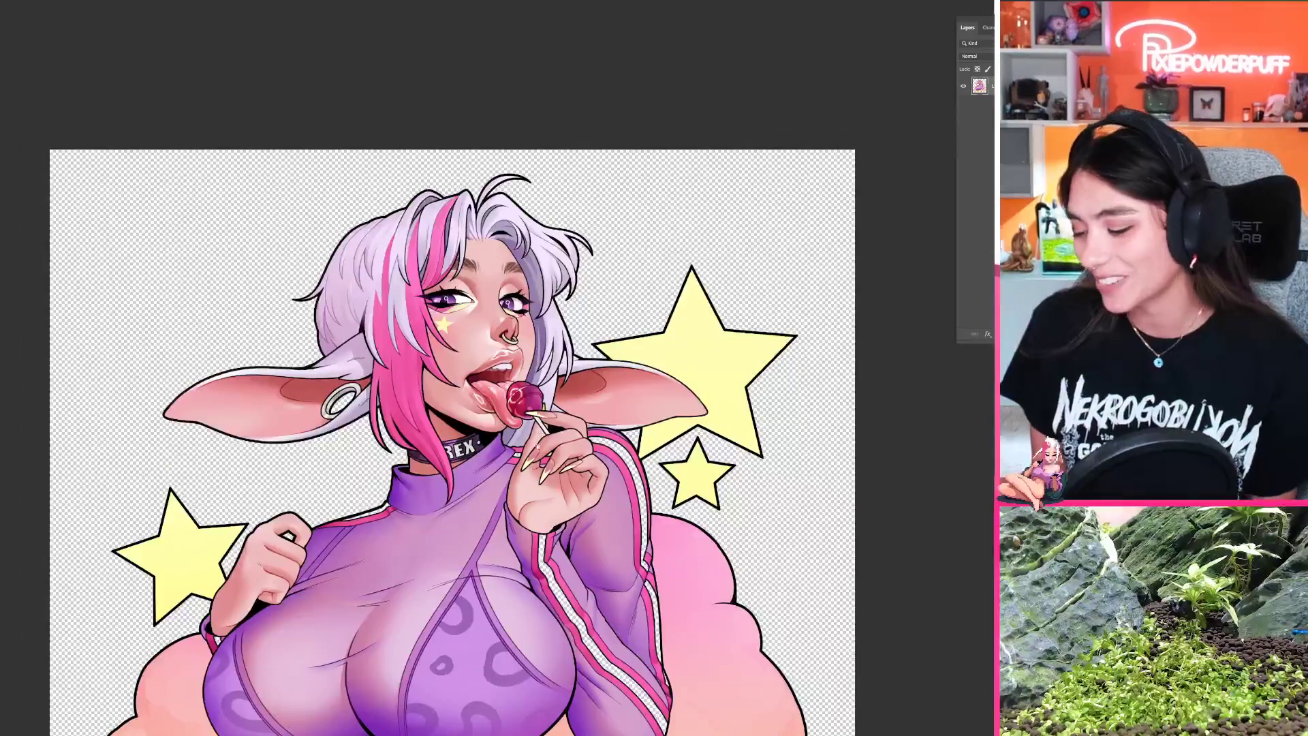
{"action": "mouse_move", "coordinate": [538, 447]}
{"action": "left_mouse_down"}
{"action": "mouse_move", "coordinate": [519, 495]}
{"action": "mouse_move", "coordinate": [543, 436]}
{"action": "left_mouse_up"}
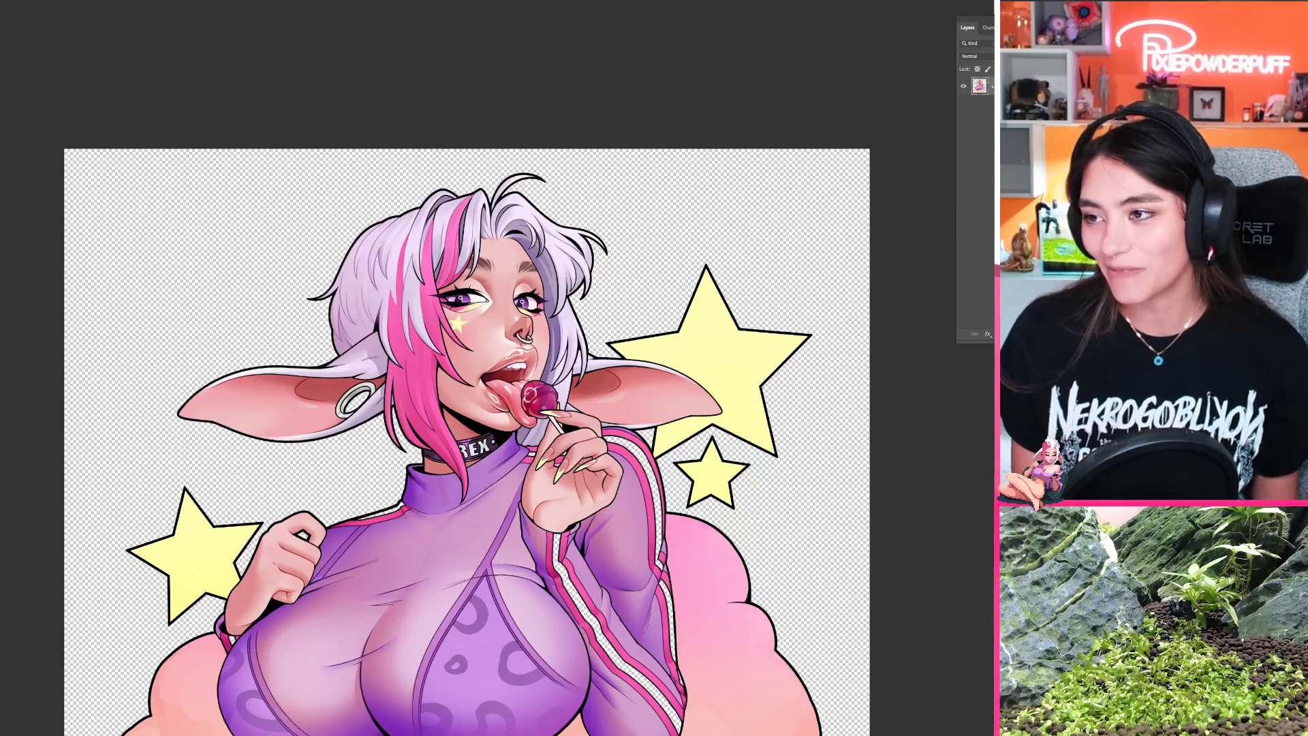
Step: Switch to the full-body illustration of the character in the yellow-and-black jacket and examine the shading from face to thighs
{"action": "key", "text": "ctrl+Tab"}
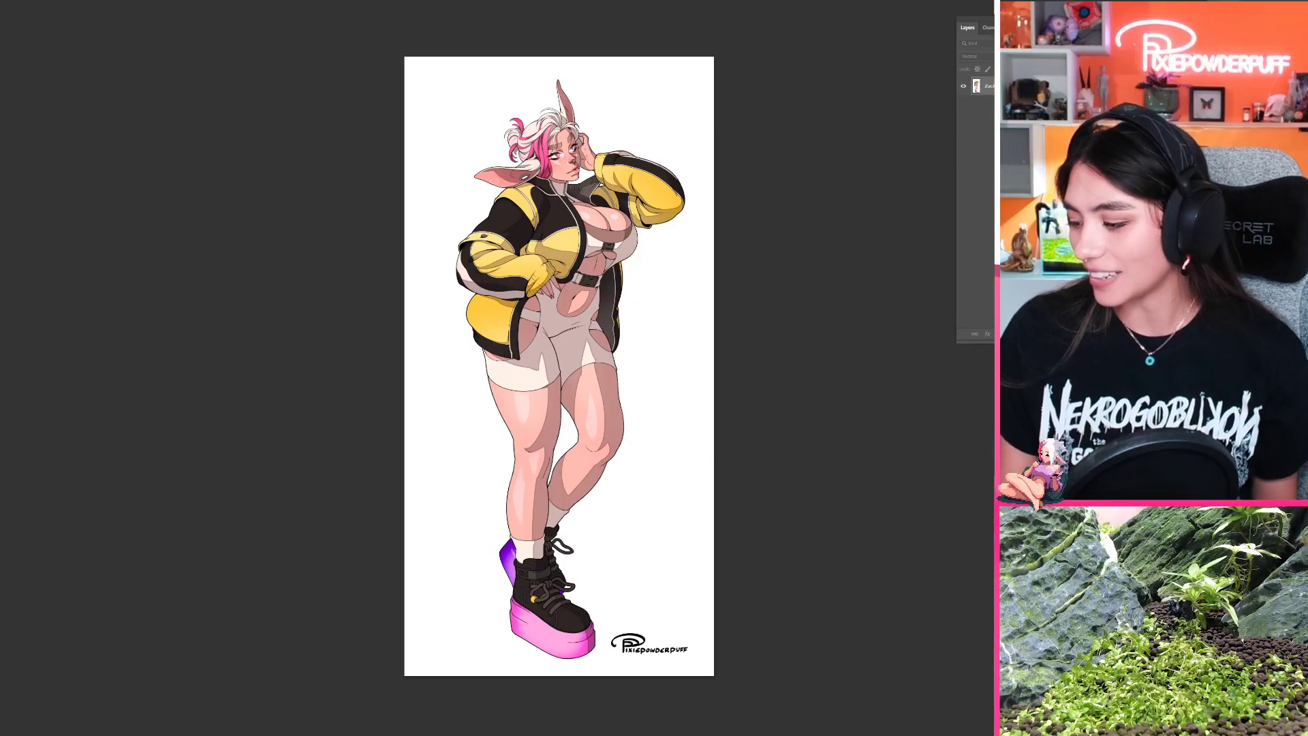
{"action": "left_click_drag", "start_coordinate": [579, 160], "coordinate": [517, 318]}
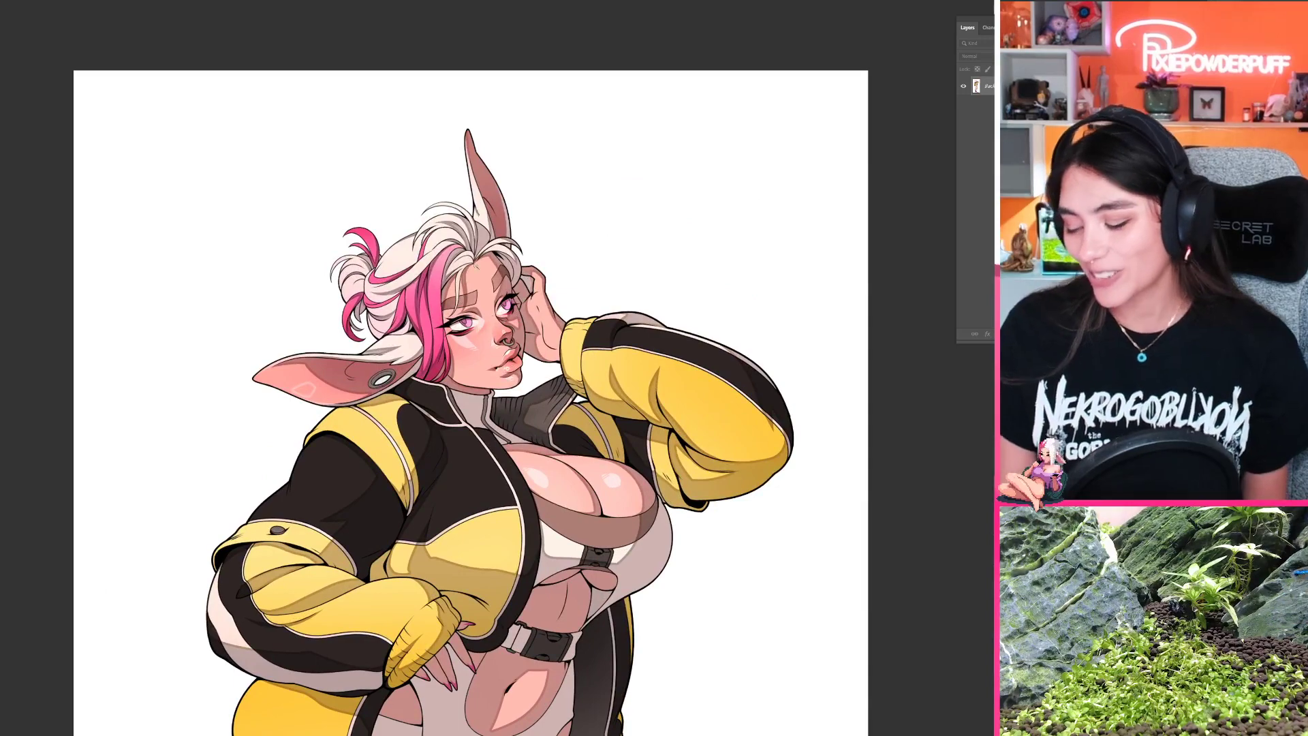
{"action": "left_click_drag", "start_coordinate": [519, 524], "coordinate": [466, 367]}
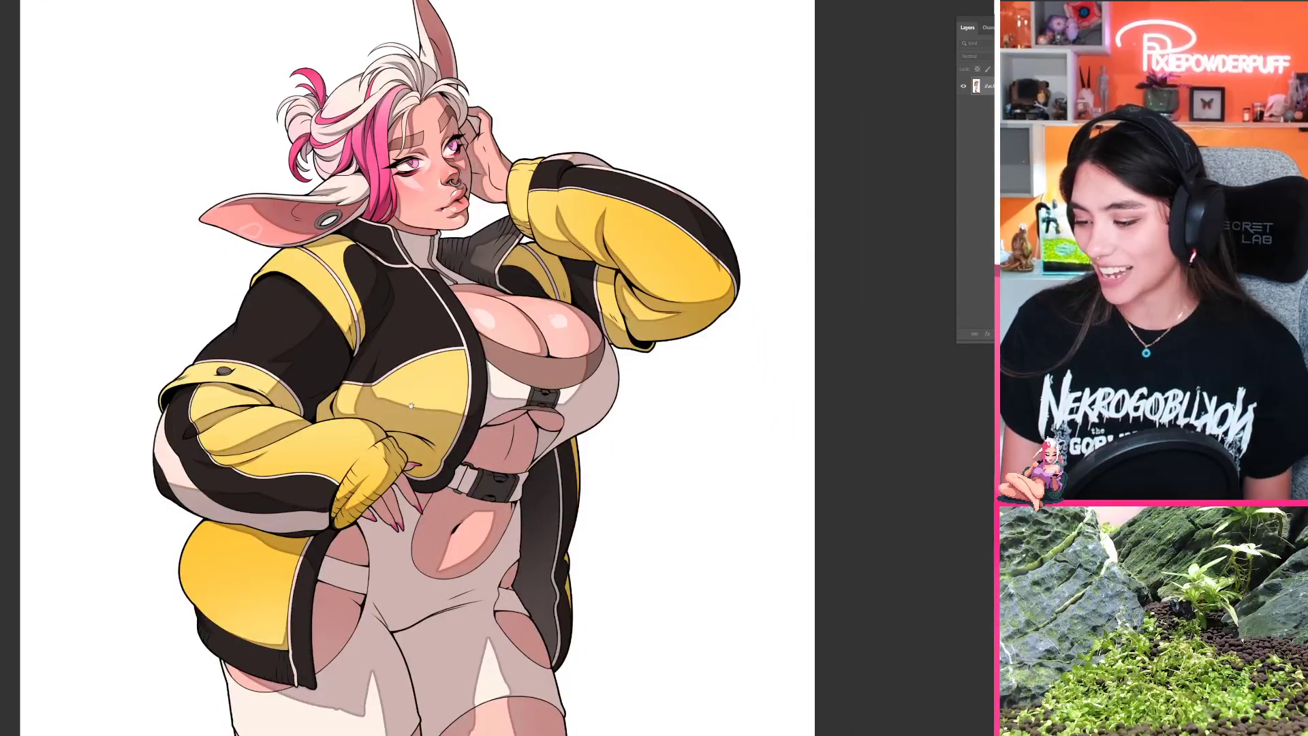
{"action": "left_click_drag", "start_coordinate": [396, 328], "coordinate": [414, 428]}
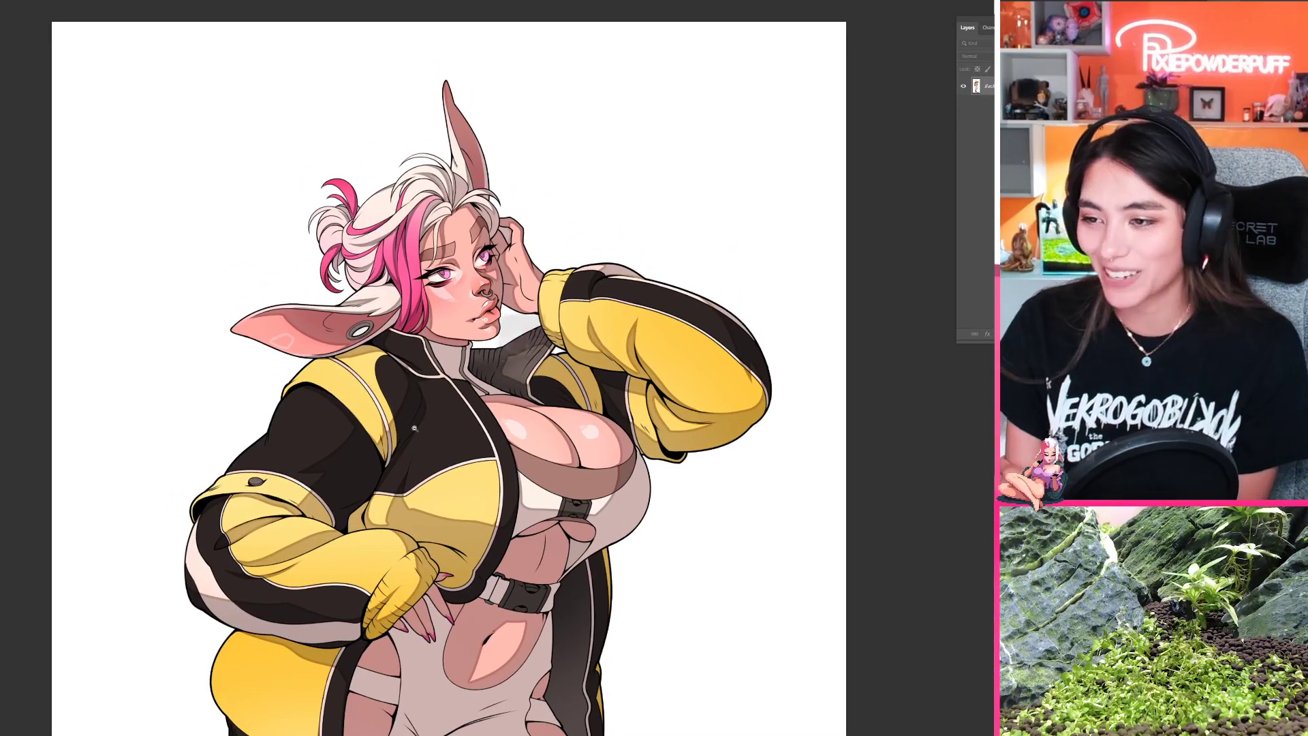
{"action": "scroll", "coordinate": [414, 428], "scroll_direction": "down", "scroll_amount": 5}
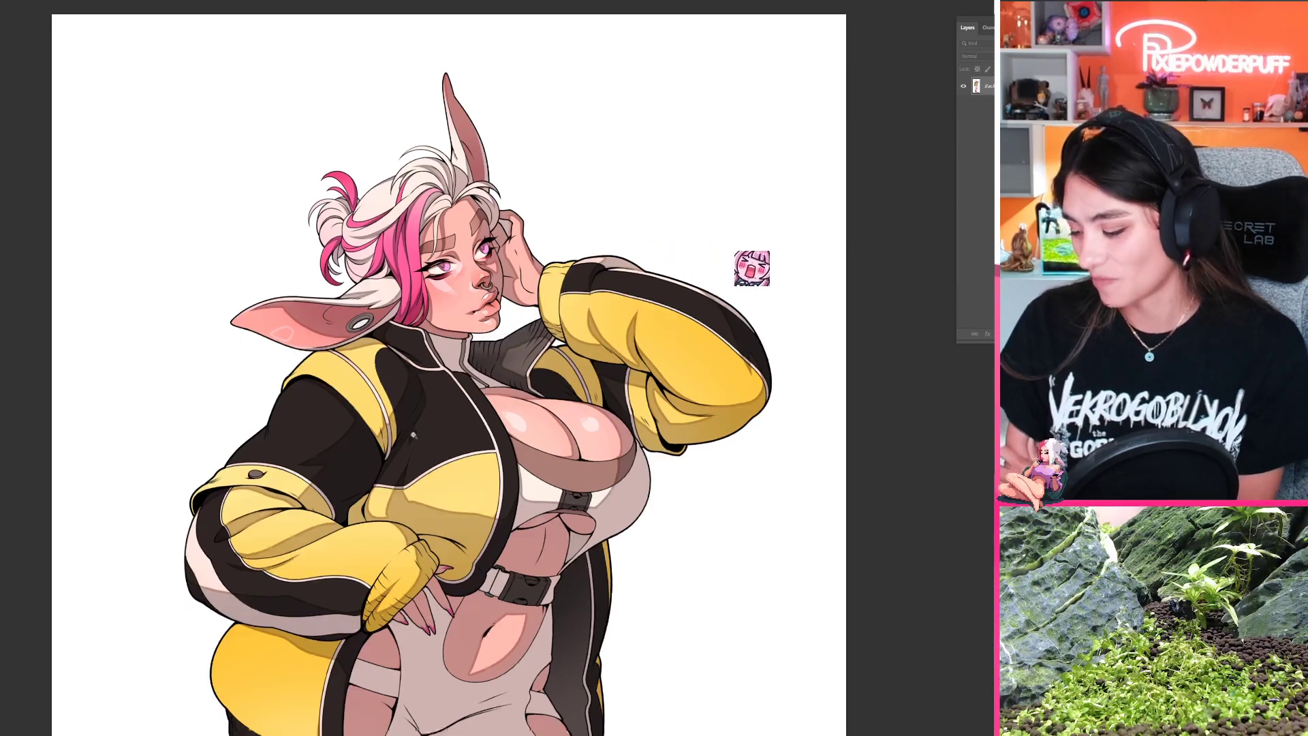
{"action": "scroll", "coordinate": [419, 391], "scroll_direction": "down", "scroll_amount": 2}
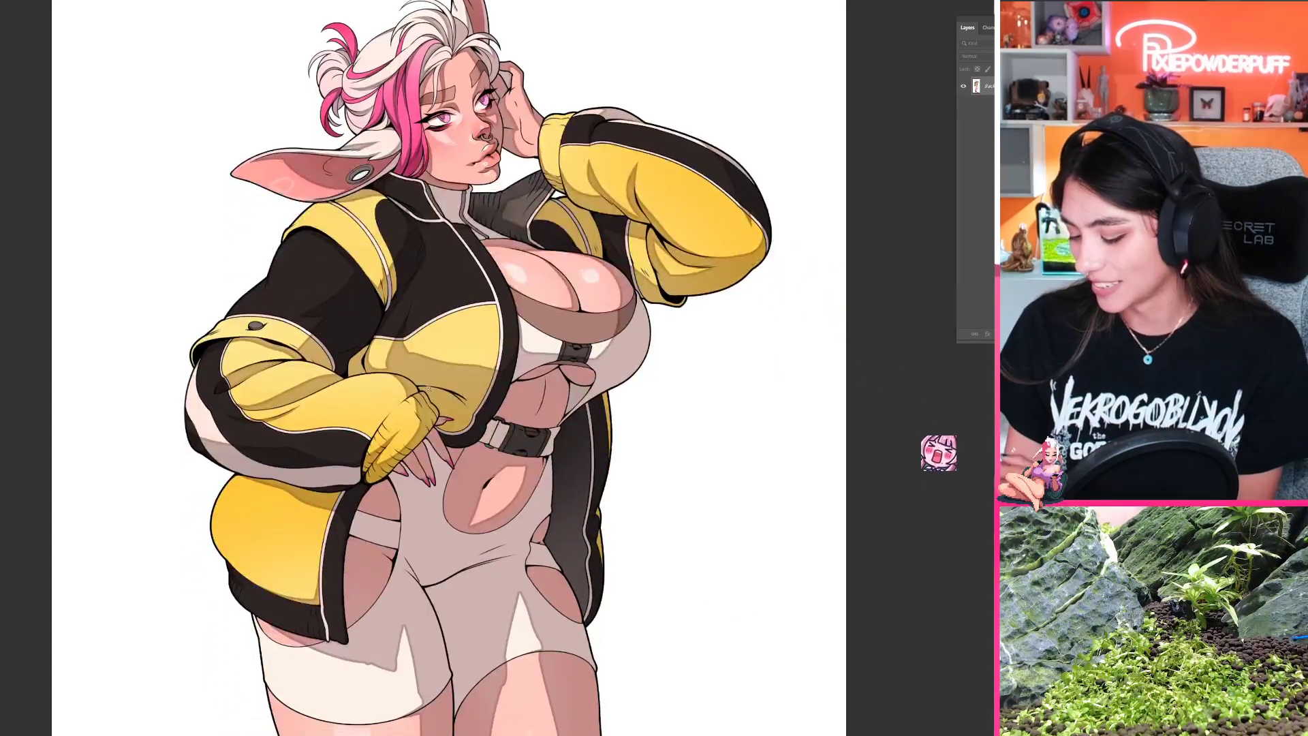
{"action": "scroll", "coordinate": [429, 379], "scroll_direction": "down", "scroll_amount": 3}
{"action": "scroll", "coordinate": [445, 112], "scroll_direction": "up", "scroll_amount": 3}
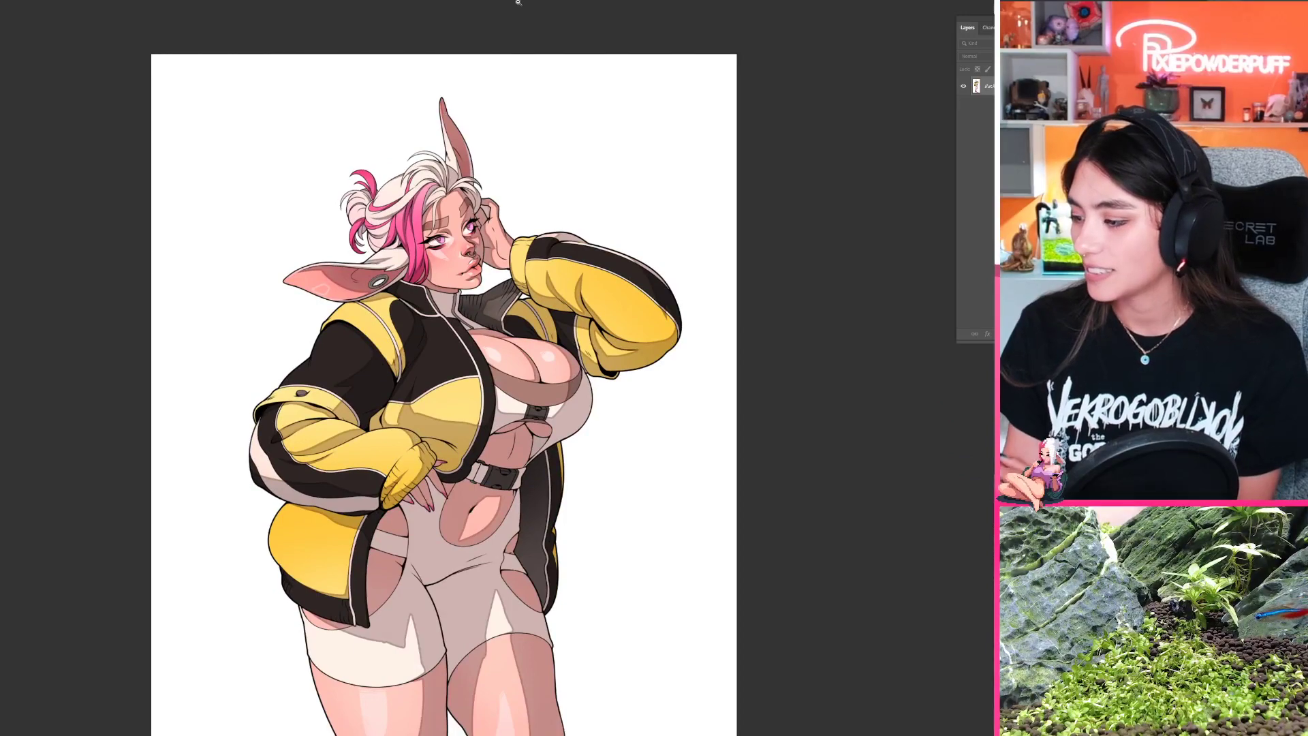
Step: Revisit the lollipop illustration, return to the woman with the cup, and examine her face, glasses and lips
{"action": "left_click", "coordinate": [232, 1]}
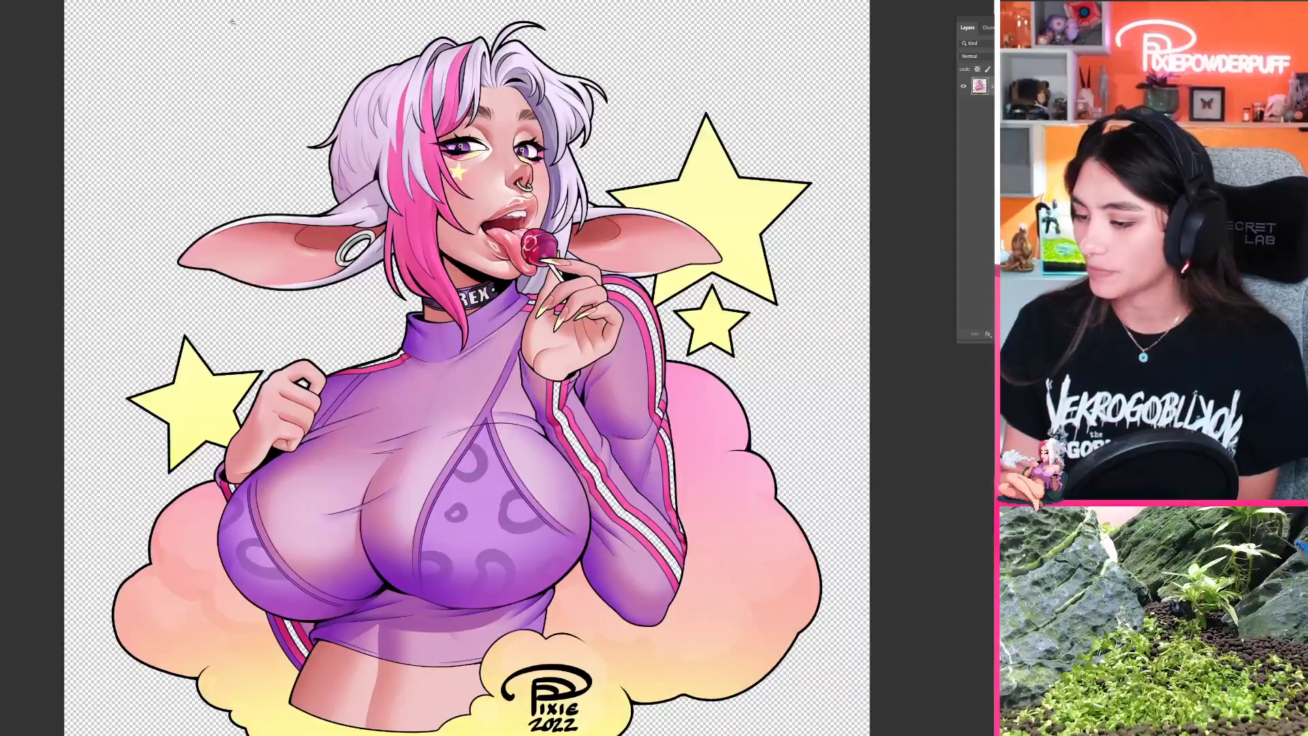
{"action": "left_click", "coordinate": [354, 0]}
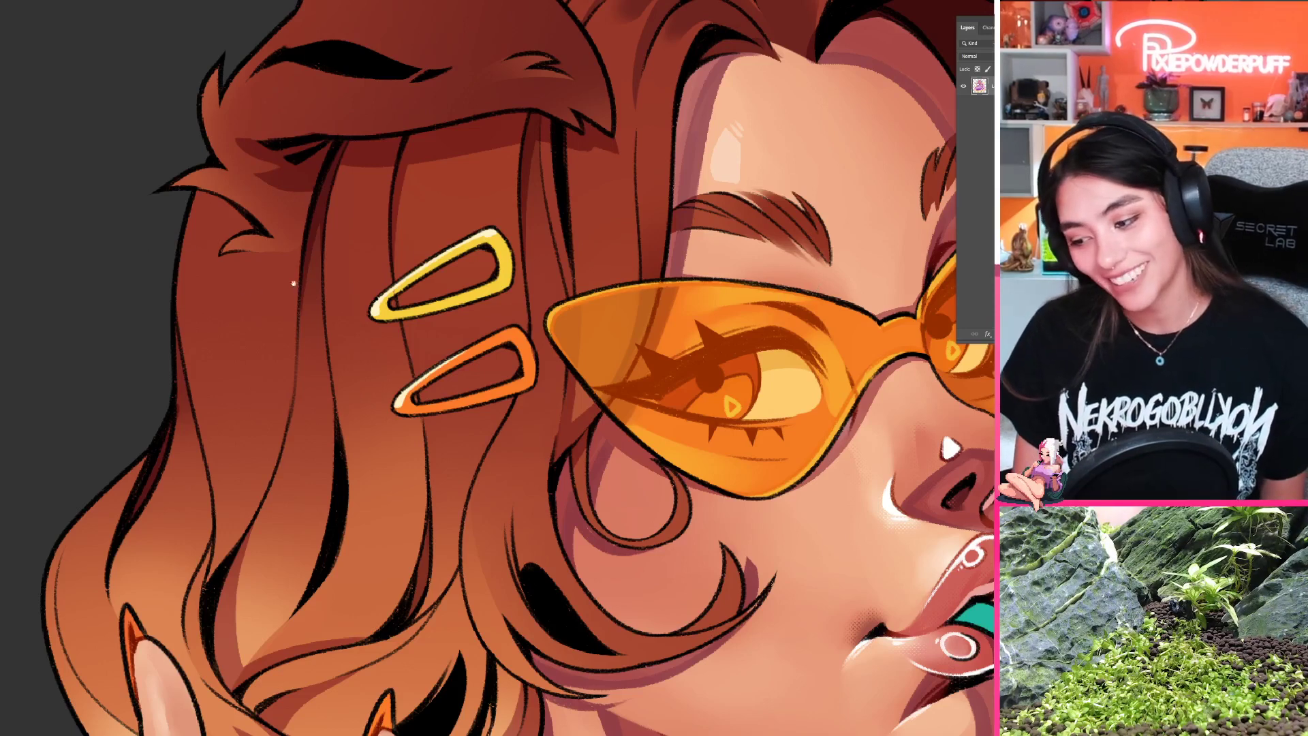
{"action": "left_click_drag", "start_coordinate": [758, 326], "coordinate": [636, 300]}
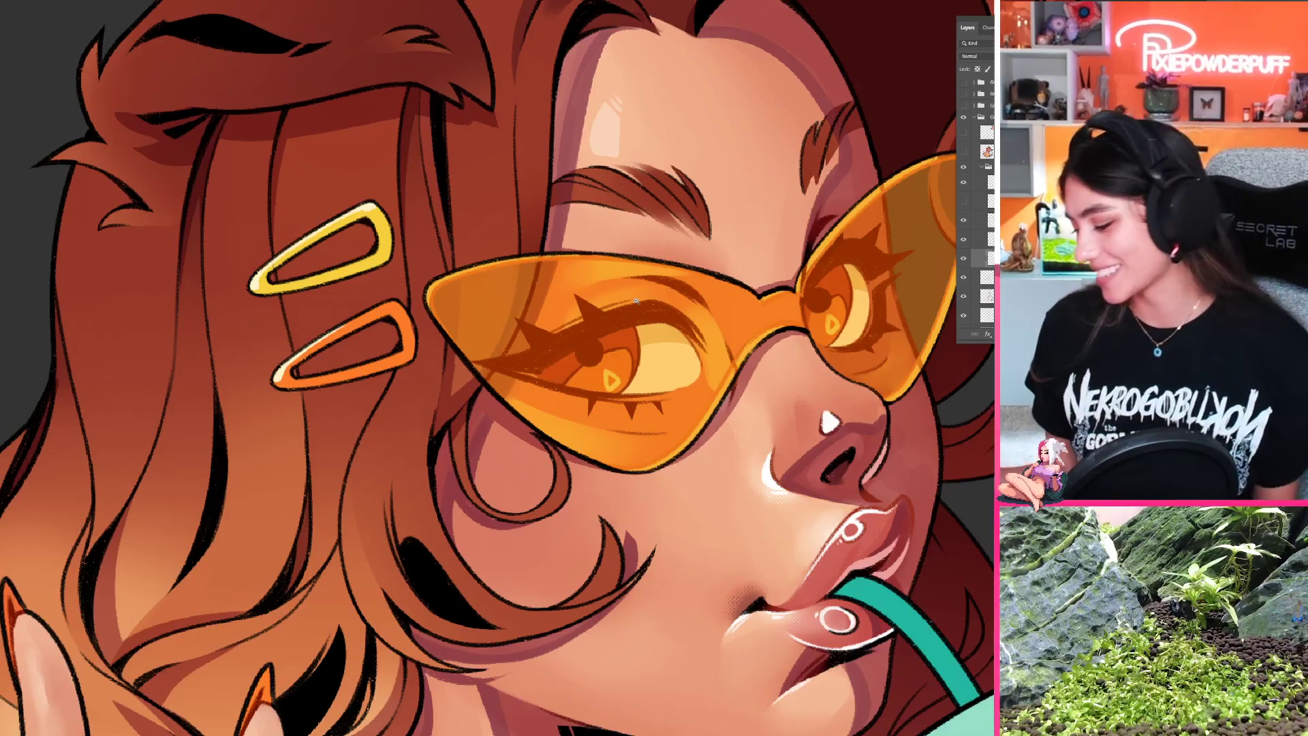
{"action": "left_click_drag", "start_coordinate": [685, 513], "coordinate": [586, 512]}
{"action": "left_click_drag", "start_coordinate": [728, 542], "coordinate": [693, 439]}
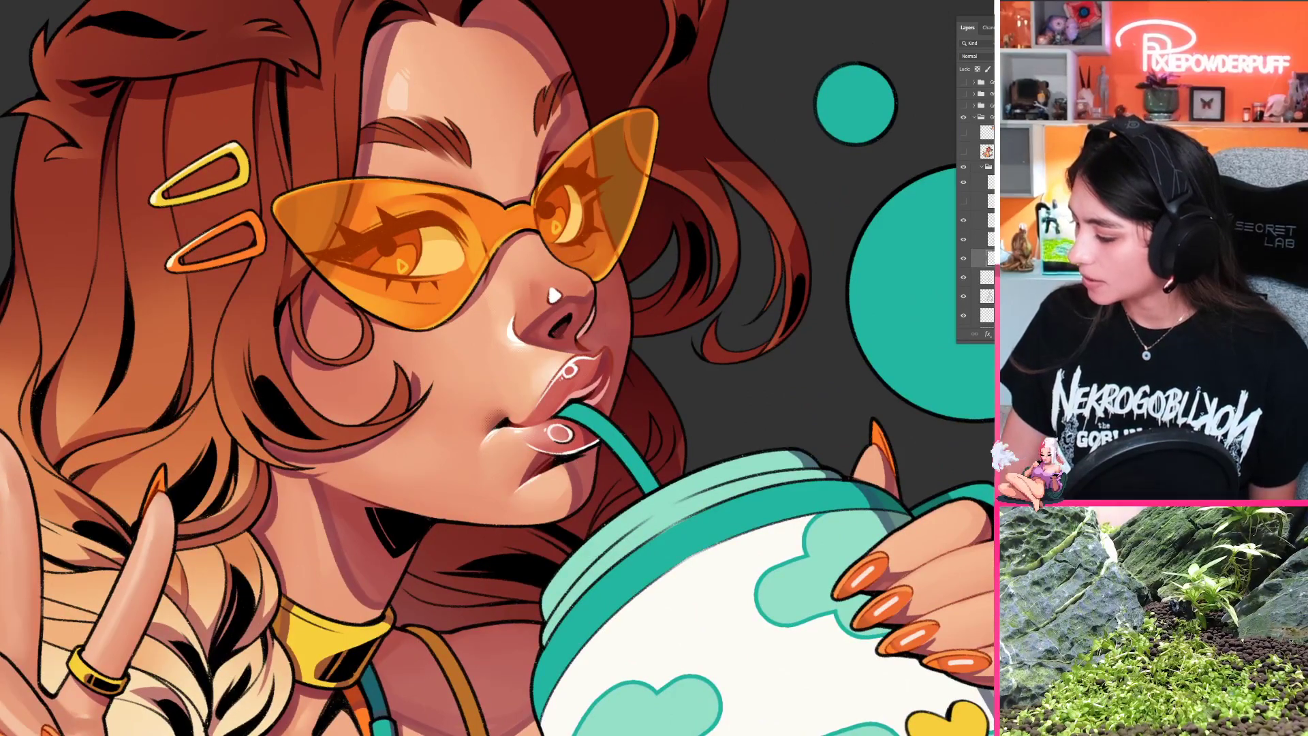
Step: Select the layer just below the current one in the woman's illustration and compare the artwork with that layer hidden and shown
{"action": "left_click", "coordinate": [991, 239]}
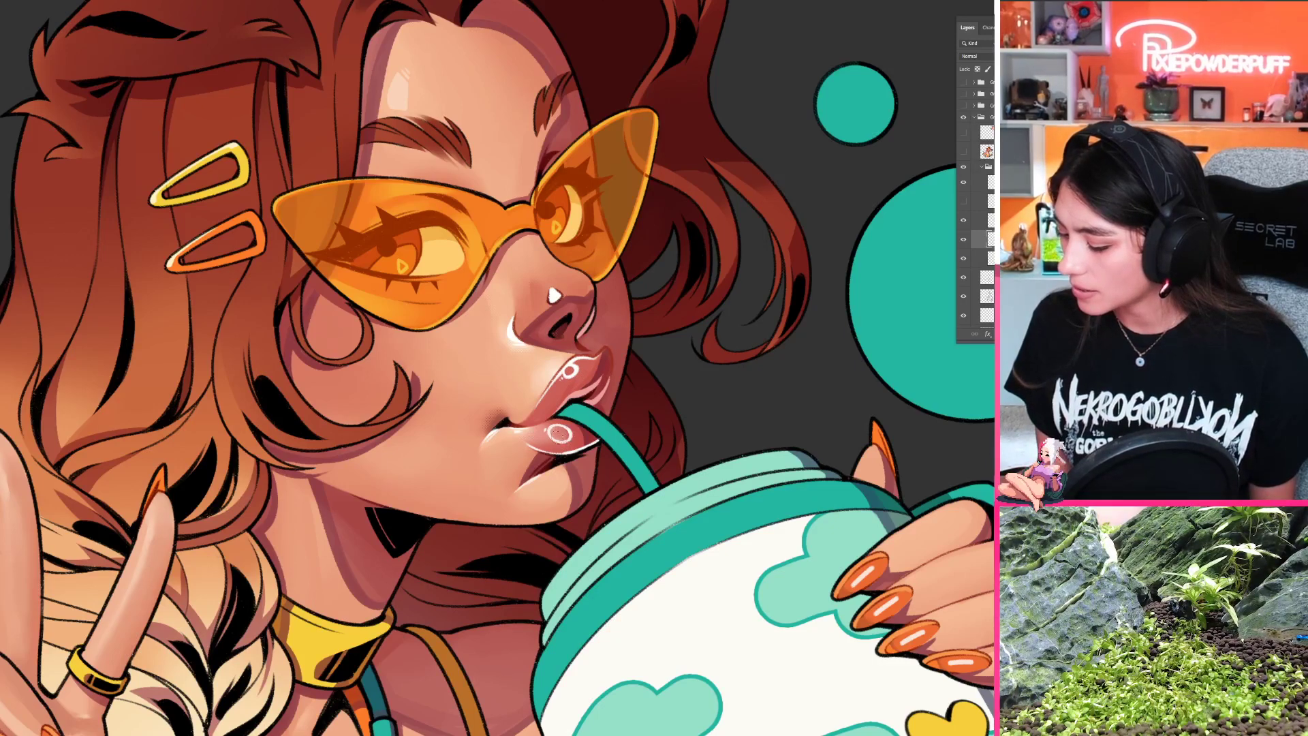
{"action": "key", "text": "ctrl+0"}
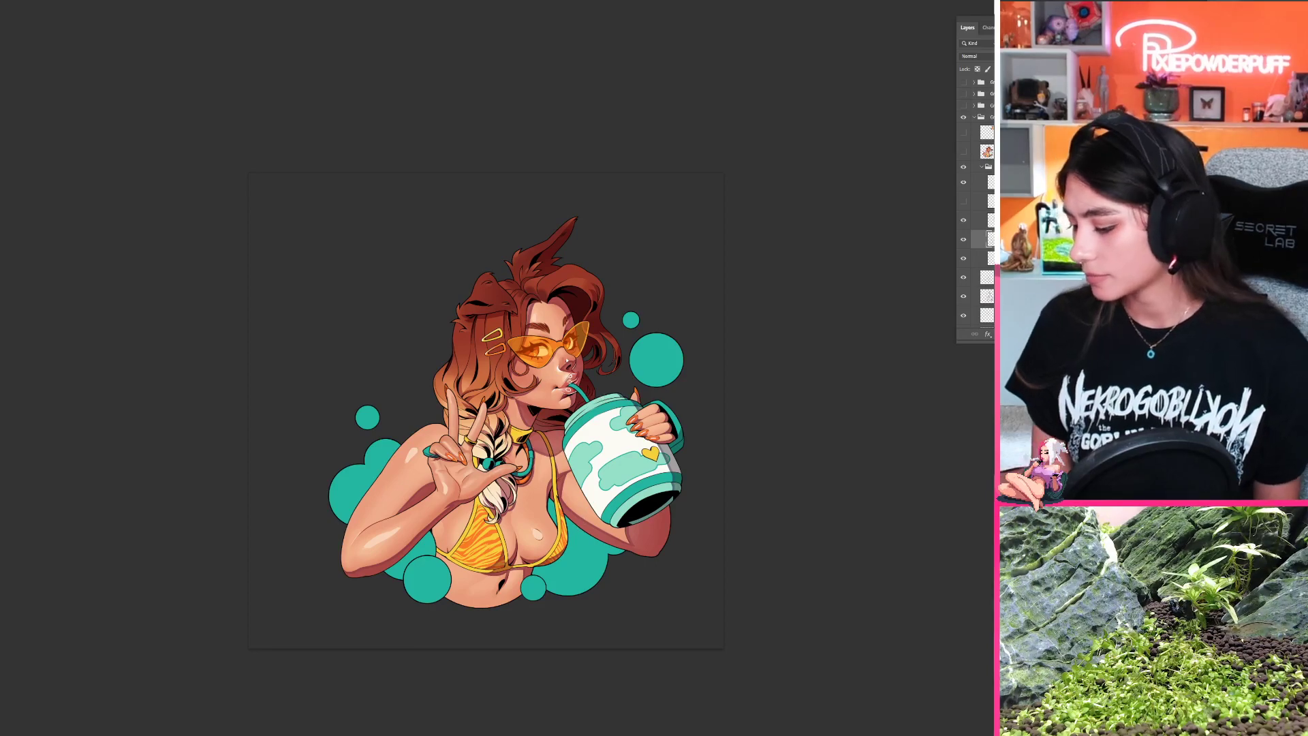
{"action": "left_click_drag", "start_coordinate": [574, 385], "coordinate": [645, 373]}
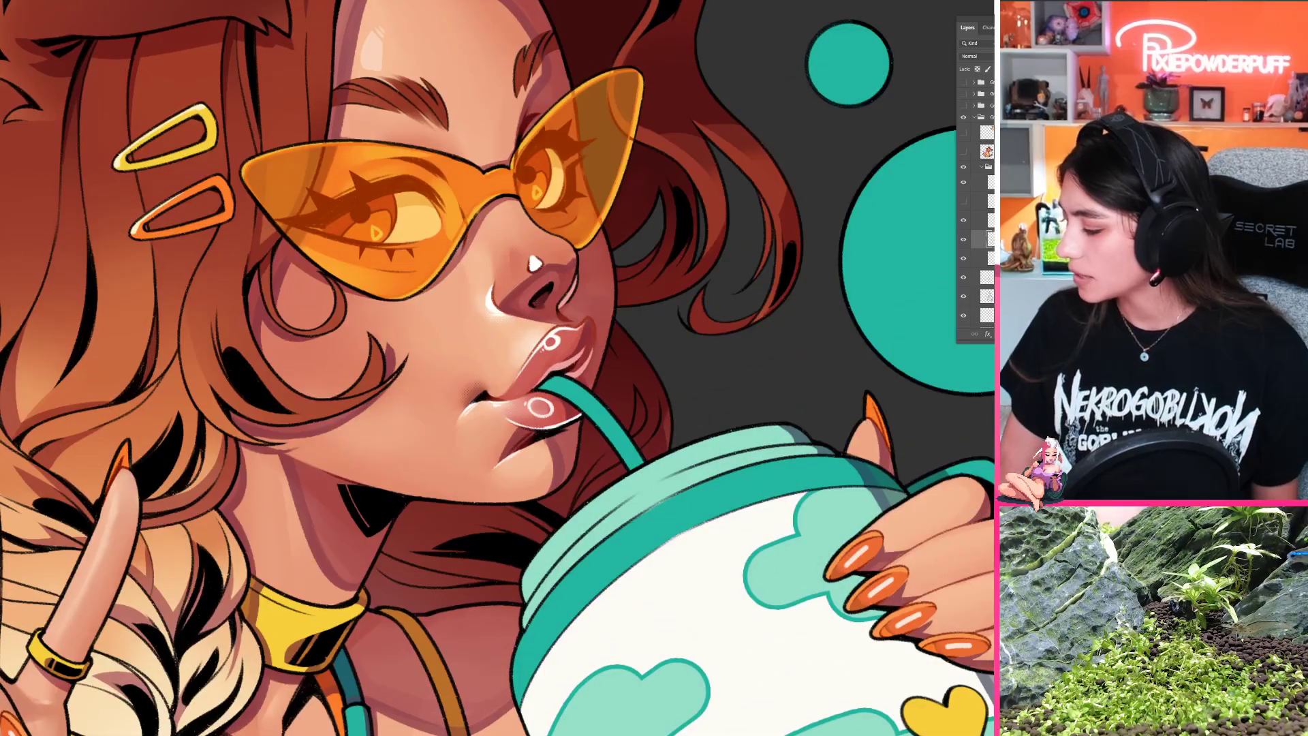
{"action": "scroll", "coordinate": [975, 204], "scroll_direction": "down", "scroll_amount": 1}
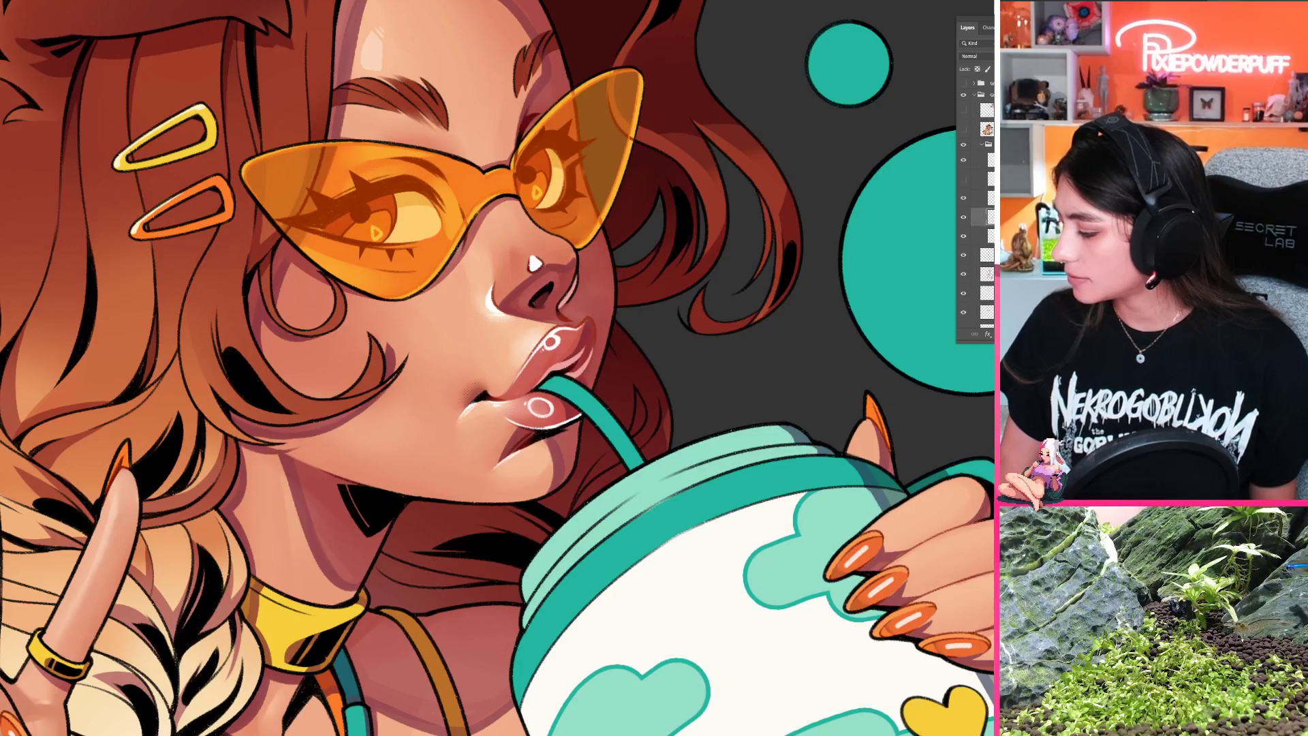
{"action": "left_click", "coordinate": [990, 236]}
{"action": "left_click", "coordinate": [963, 236]}
{"action": "left_click", "coordinate": [963, 235]}
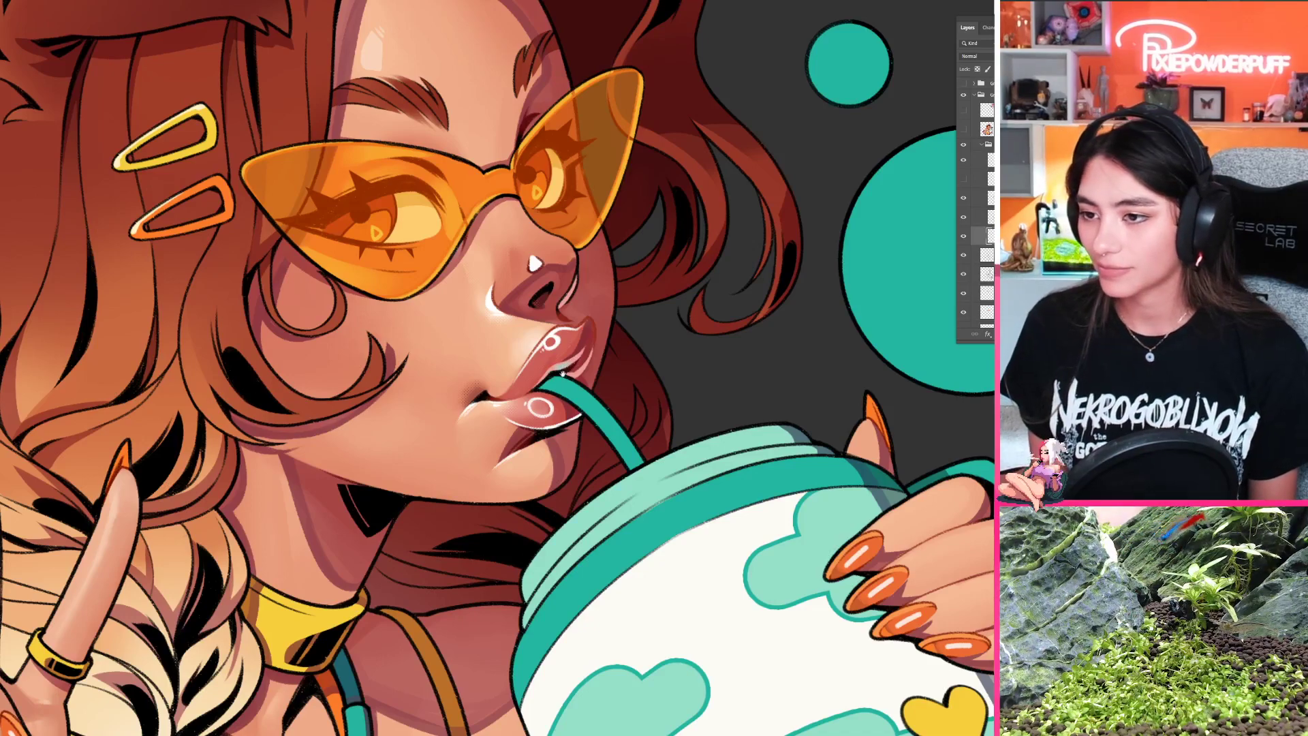
Step: Examine the highlights on the woman's lips, nose and cheek up close from several rotated views, as well as the whole illustration
{"action": "left_click_drag", "start_coordinate": [563, 373], "coordinate": [515, 370]}
{"action": "key", "text": "r"}
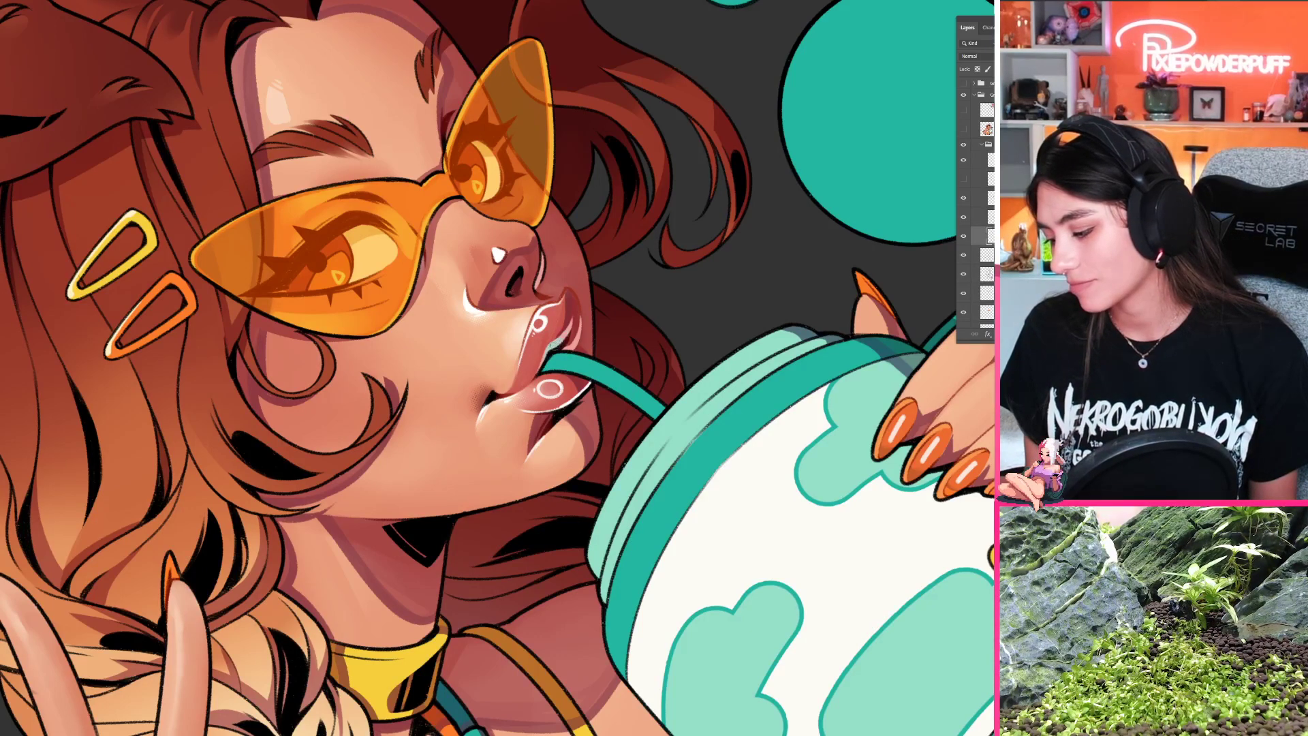
{"action": "left_click_drag", "start_coordinate": [551, 372], "coordinate": [436, 373]}
{"action": "left_click_drag", "start_coordinate": [654, 356], "coordinate": [644, 413]}
{"action": "key", "text": "Escape"}
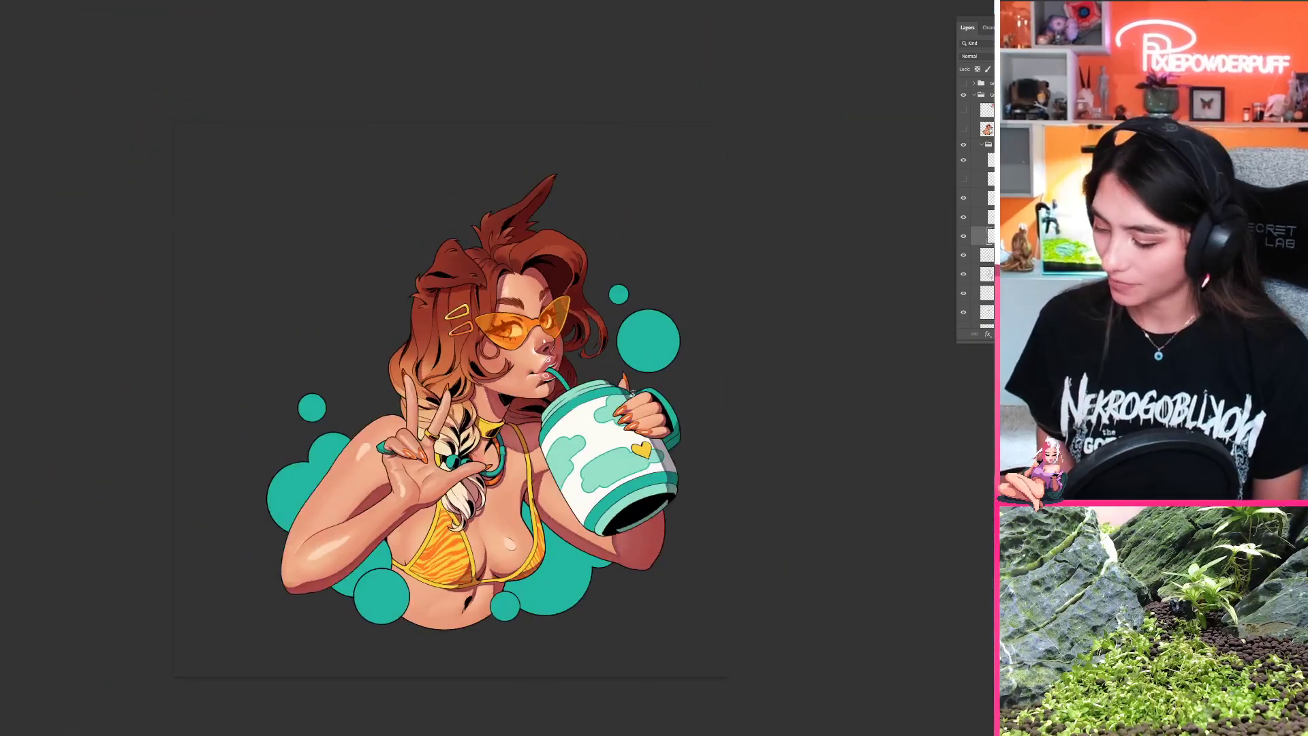
{"action": "left_click_drag", "start_coordinate": [533, 399], "coordinate": [647, 373]}
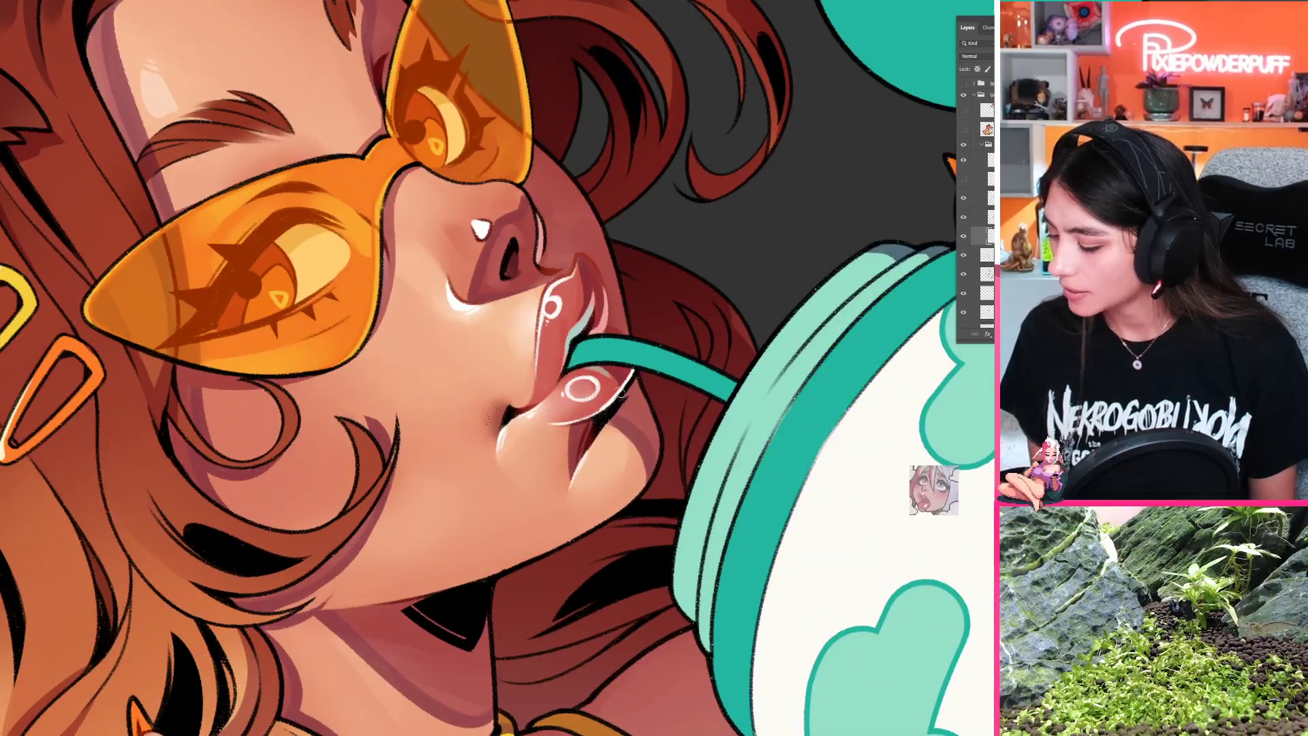
{"action": "left_click", "coordinate": [599, 368], "text": "alt"}
{"action": "left_click_drag", "start_coordinate": [488, 413], "coordinate": [514, 439]}
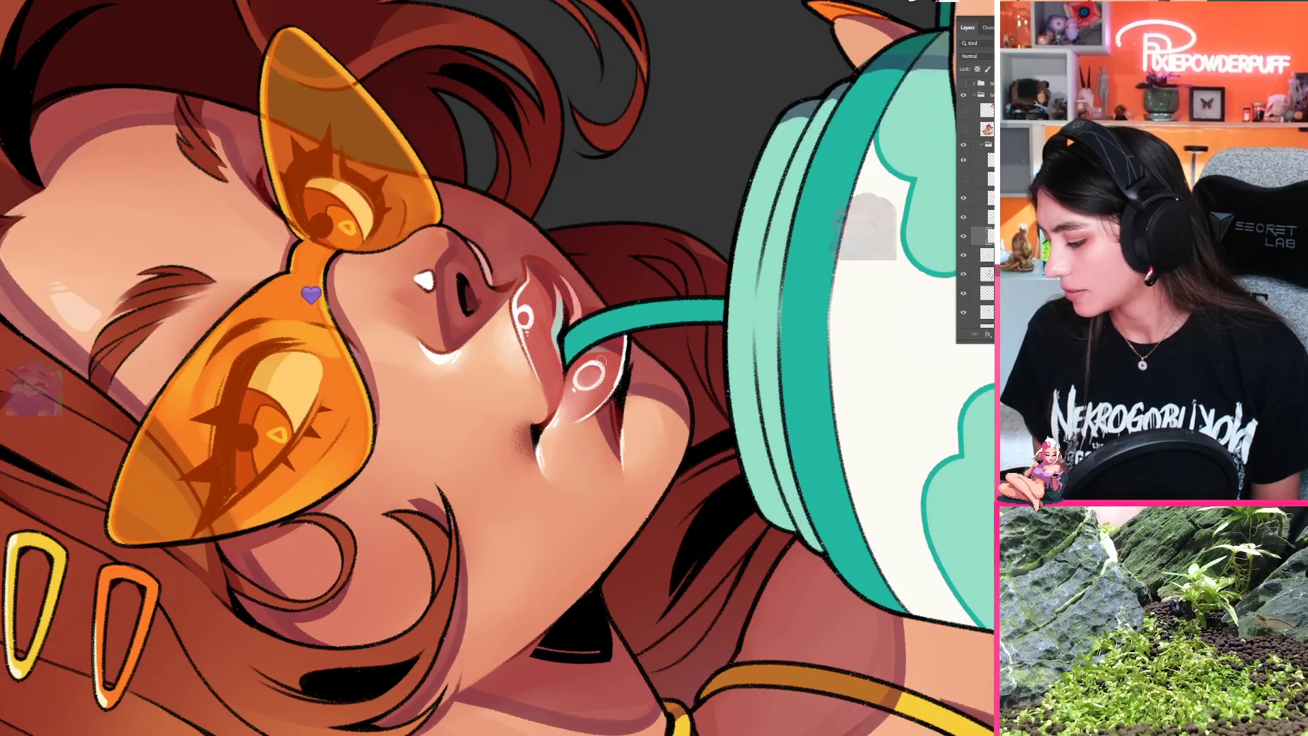
{"action": "key", "text": "ctrl+0"}
{"action": "left_click_drag", "start_coordinate": [489, 455], "coordinate": [421, 453]}
{"action": "left_click_drag", "start_coordinate": [661, 390], "coordinate": [618, 439]}
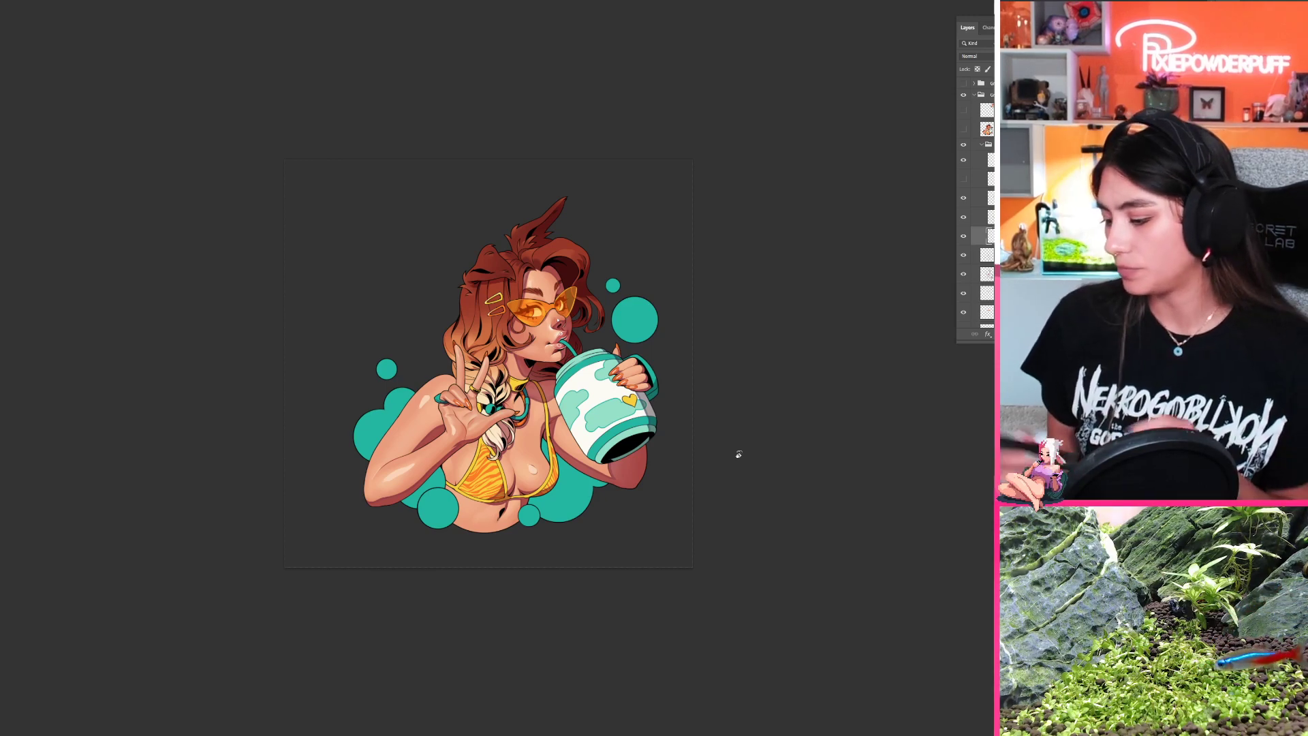
Step: Compare the illustration with the teal fill of the background bubbles hidden and shown
{"action": "left_click_drag", "start_coordinate": [609, 436], "coordinate": [766, 488]}
{"action": "scroll", "coordinate": [976, 212], "scroll_direction": "down", "scroll_amount": 5}
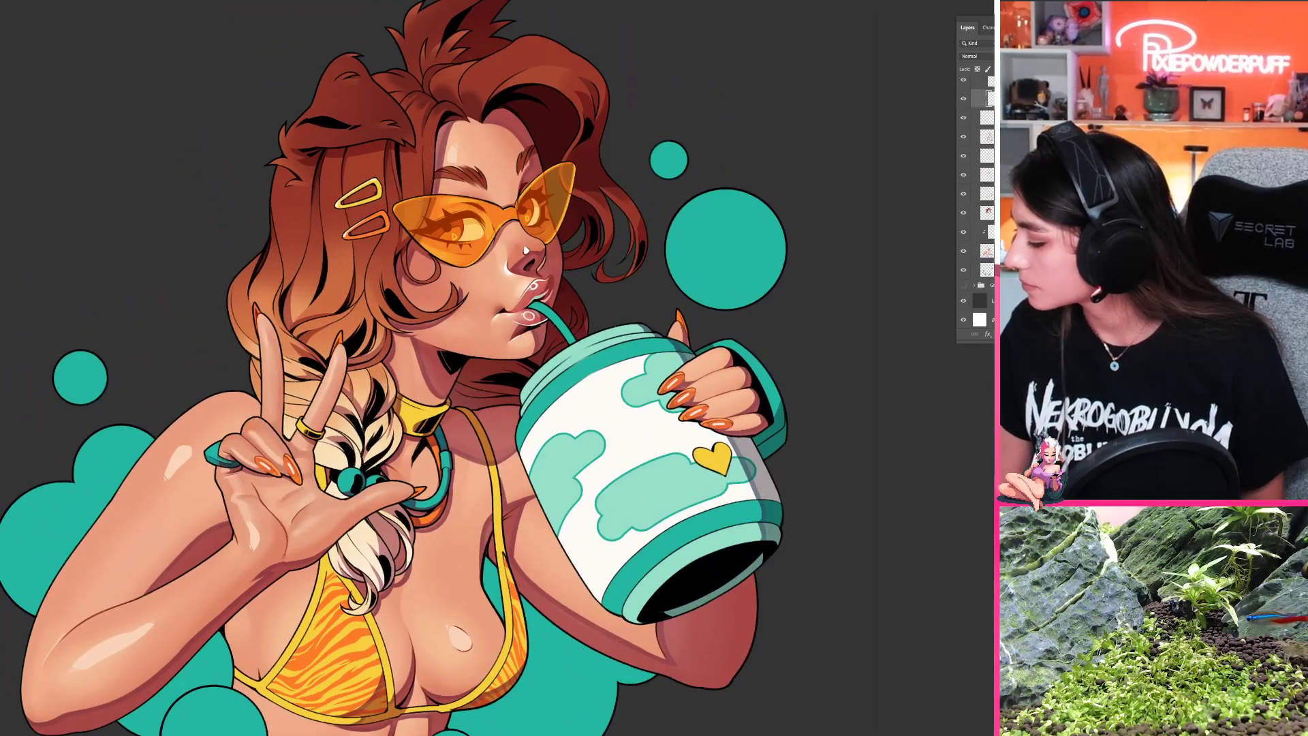
{"action": "left_click", "coordinate": [965, 270]}
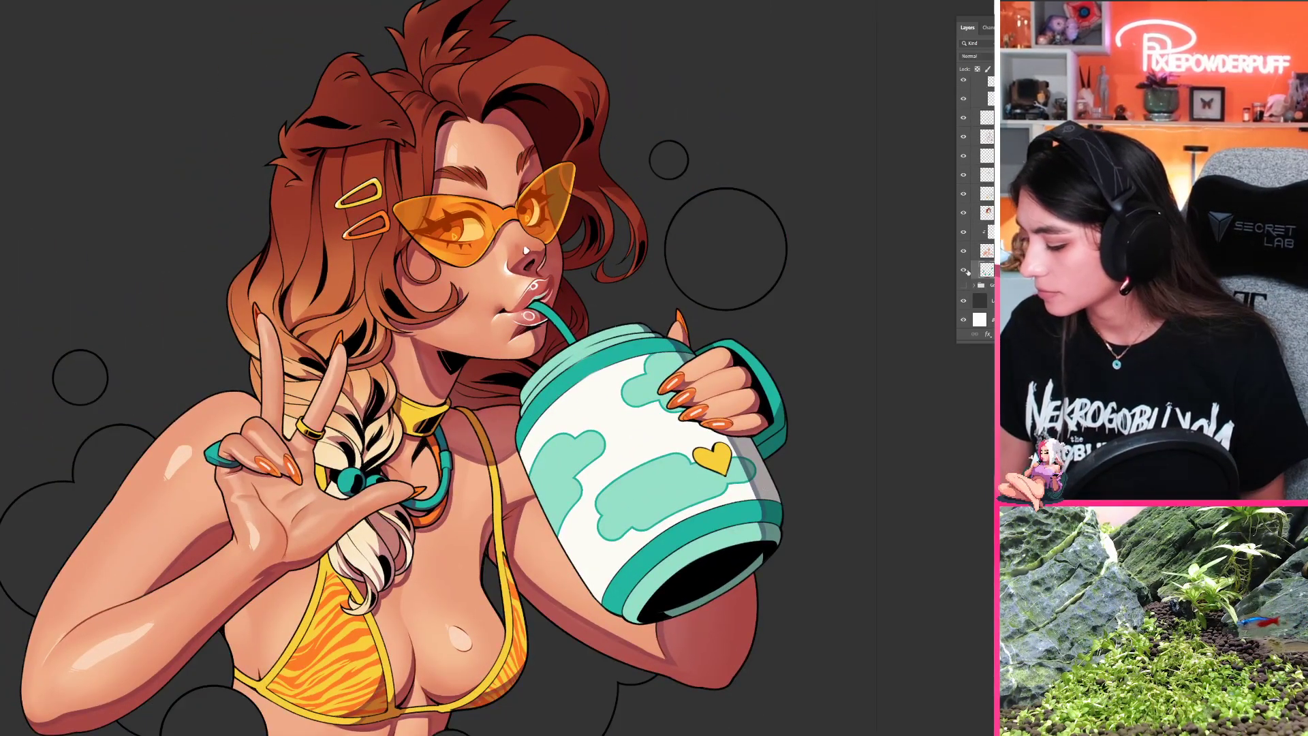
{"action": "left_click", "coordinate": [965, 270]}
{"action": "left_click_drag", "start_coordinate": [849, 330], "coordinate": [926, 449]}
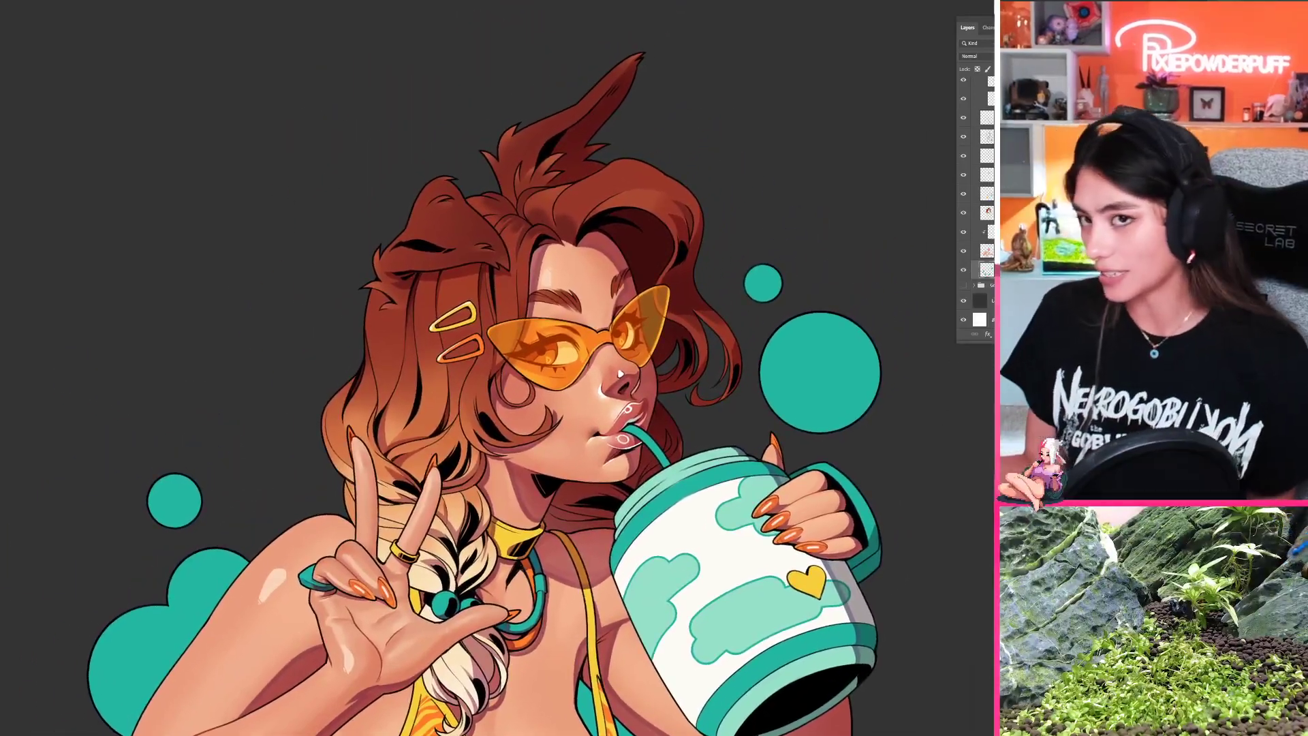
{"action": "scroll", "coordinate": [975, 204], "scroll_direction": "up", "scroll_amount": 4}
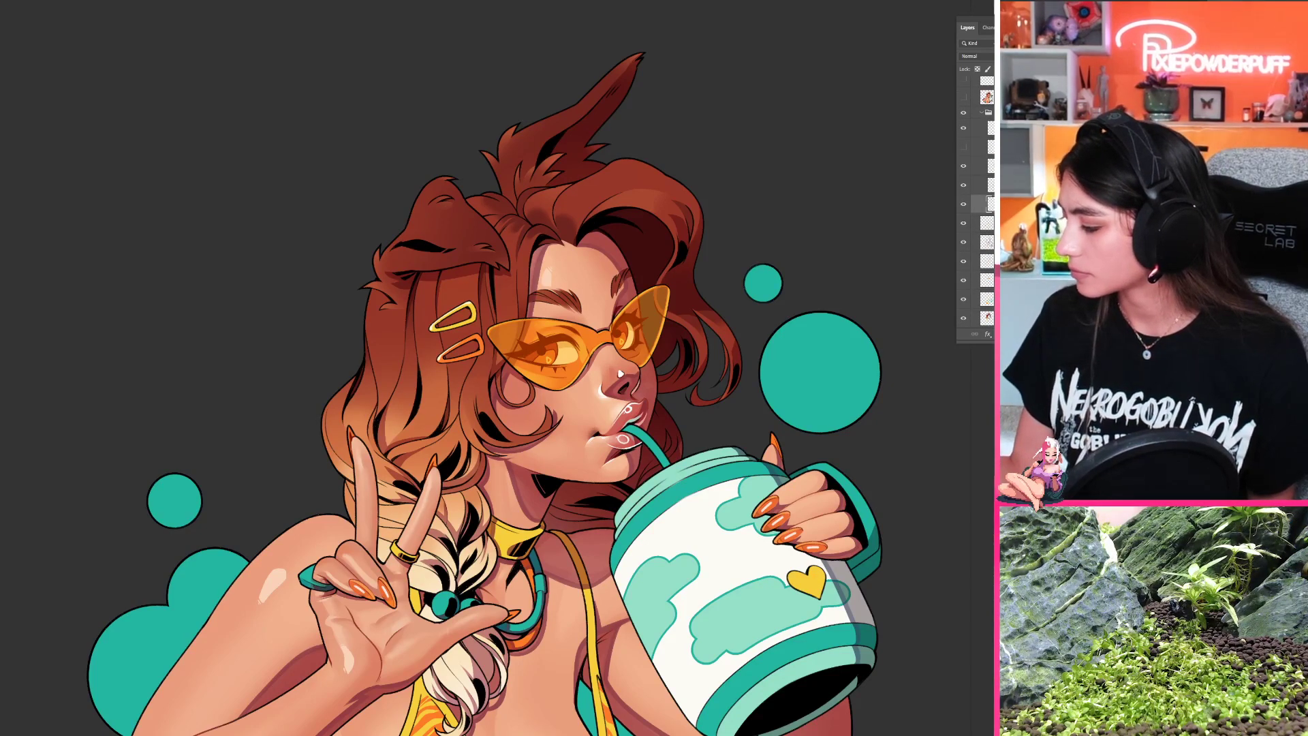
{"action": "left_click_drag", "start_coordinate": [613, 350], "coordinate": [664, 344]}
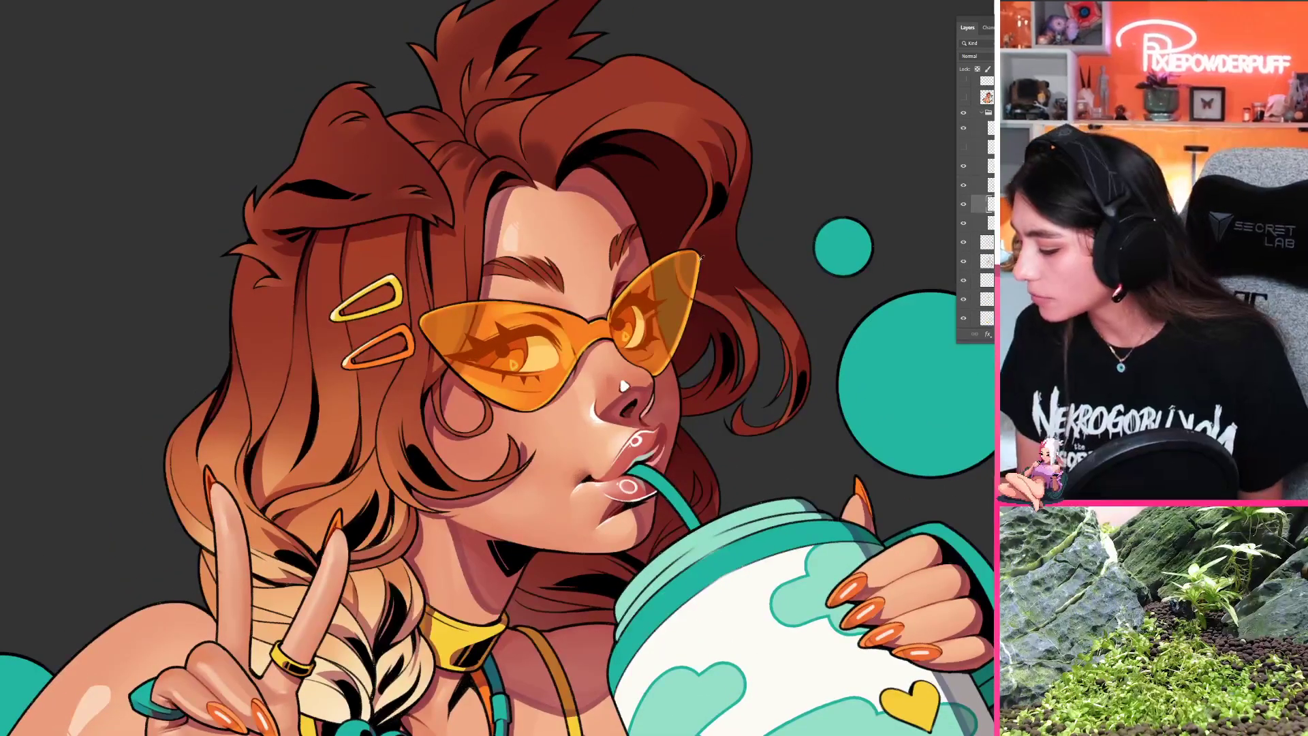
{"action": "left_click", "coordinate": [697, 261], "text": "alt"}
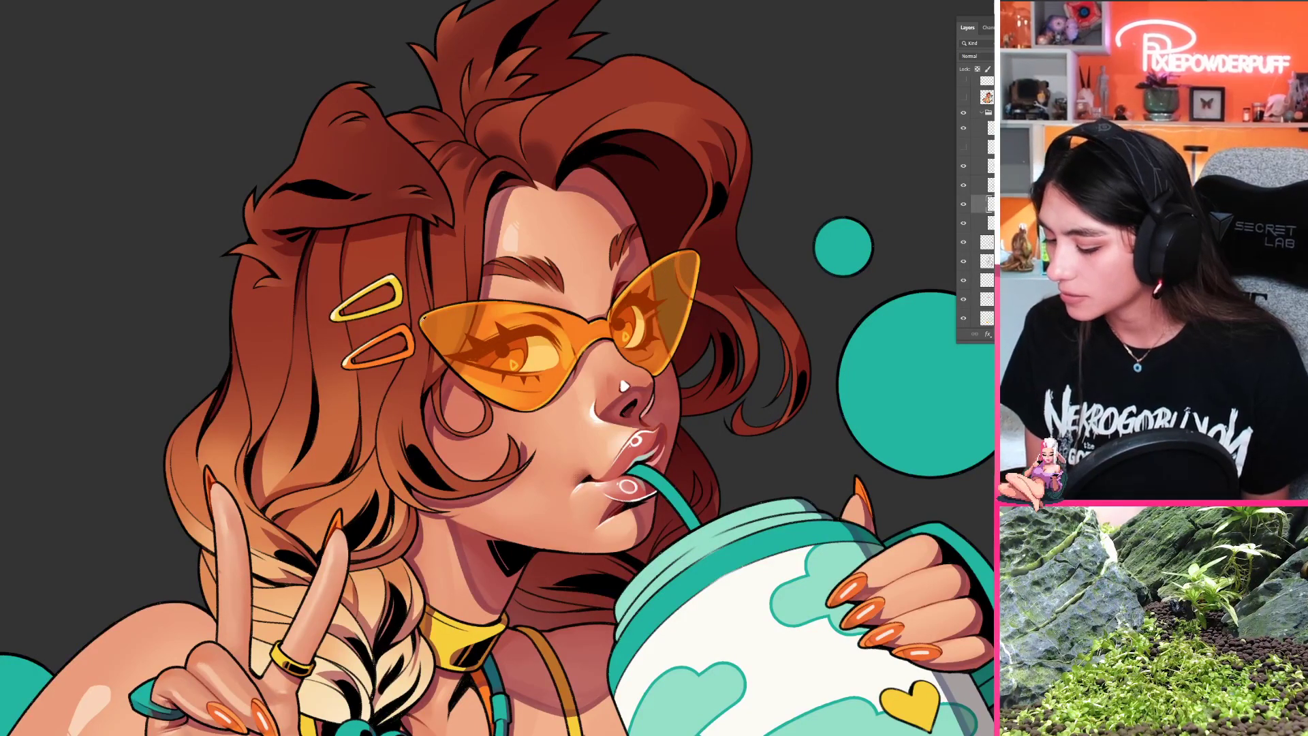
{"action": "left_click", "coordinate": [536, 352], "text": "alt"}
{"action": "mouse_move", "coordinate": [462, 342]}
{"action": "left_mouse_down"}
{"action": "mouse_move", "coordinate": [505, 333]}
{"action": "mouse_move", "coordinate": [465, 325]}
{"action": "left_mouse_up"}
{"action": "key", "text": "ctrl+z"}
{"action": "key", "text": "ctrl+z"}
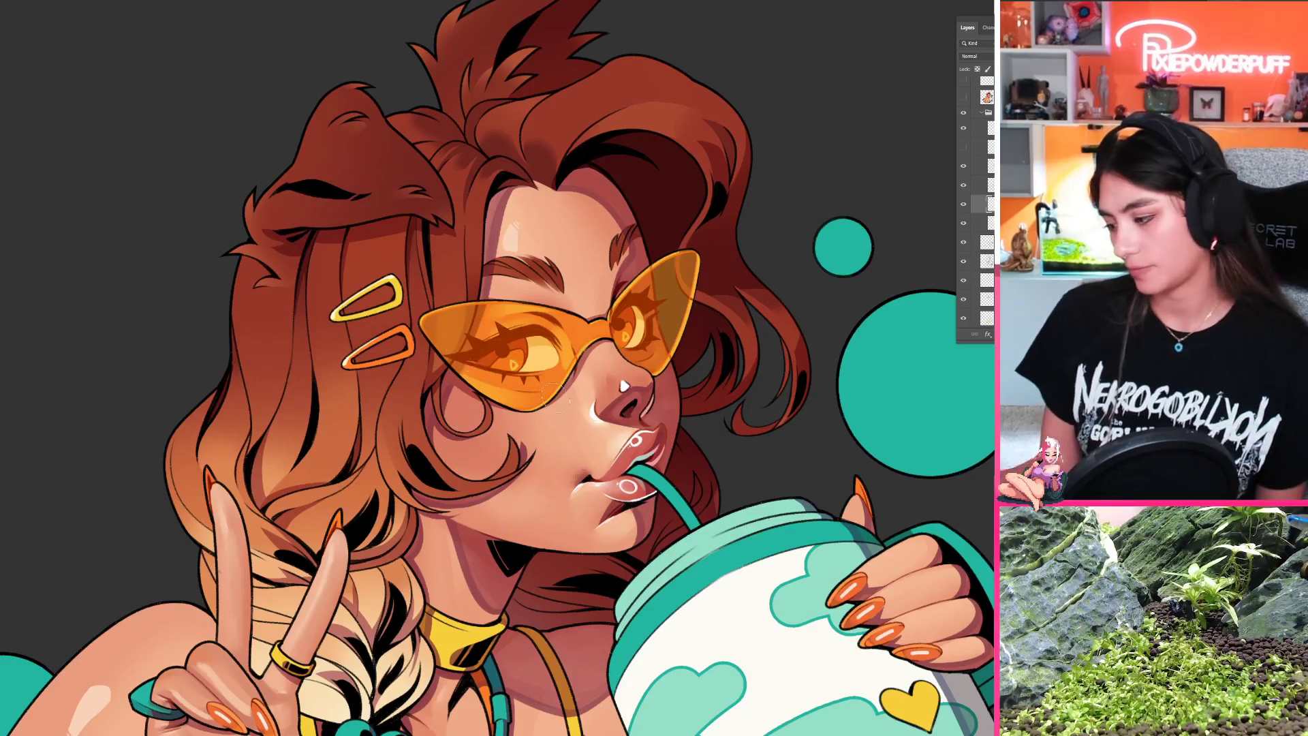
Step: Paint a pale yellow highlight on the outer tip of the woman's far sunglass lens, undoing the halftone dots over it
{"action": "mouse_move", "coordinate": [667, 268]}
{"action": "left_mouse_down"}
{"action": "mouse_move", "coordinate": [690, 259]}
{"action": "mouse_move", "coordinate": [690, 283]}
{"action": "mouse_move", "coordinate": [668, 281]}
{"action": "mouse_move", "coordinate": [687, 297]}
{"action": "left_mouse_up"}
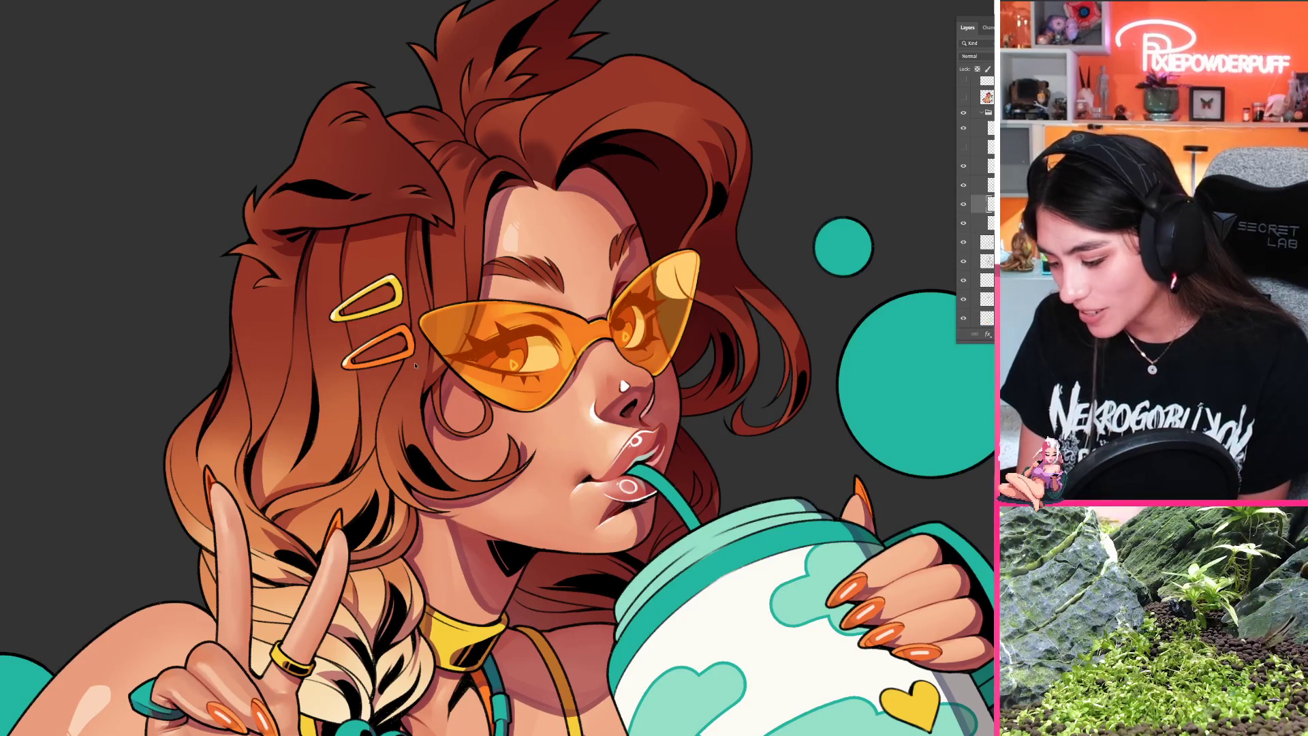
{"action": "key", "text": "ctrl+z"}
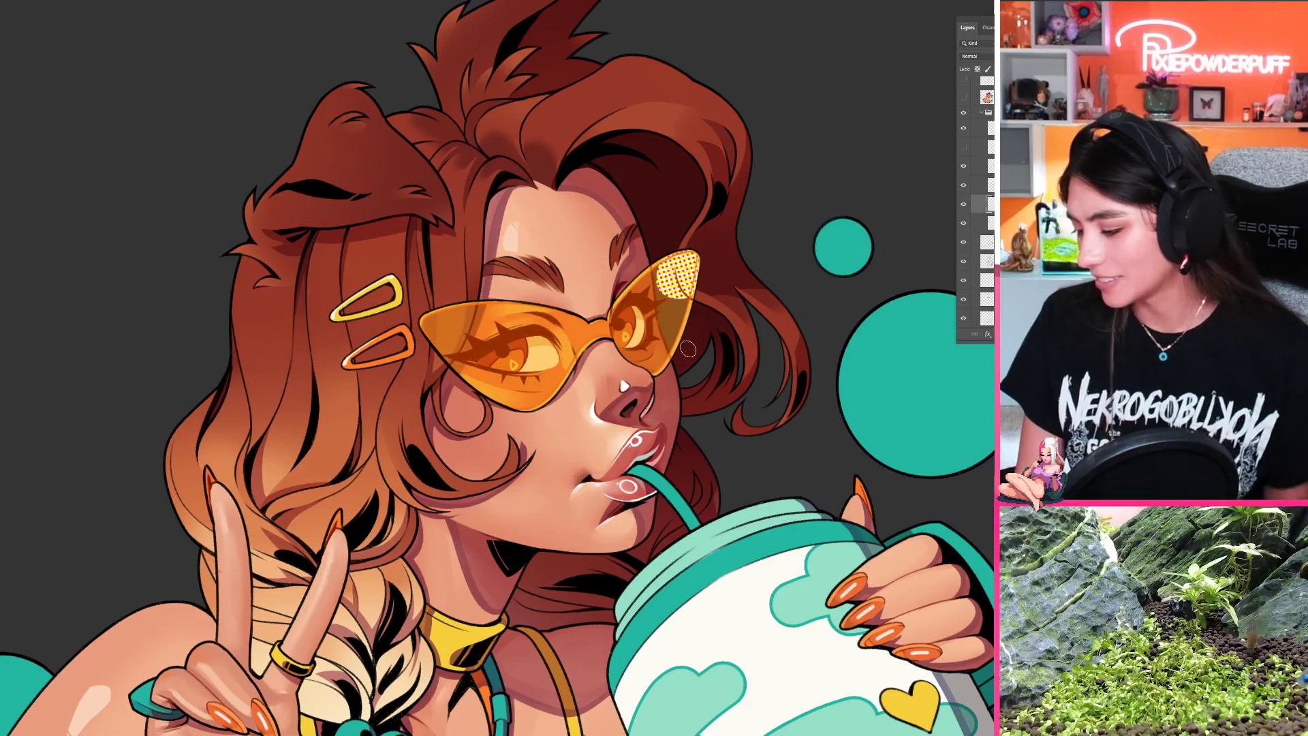
{"action": "mouse_move", "coordinate": [698, 289]}
{"action": "left_mouse_down"}
{"action": "mouse_move", "coordinate": [605, 373]}
{"action": "mouse_move", "coordinate": [598, 429]}
{"action": "mouse_move", "coordinate": [571, 415]}
{"action": "left_mouse_up"}
{"action": "key", "text": "ctrl+z"}
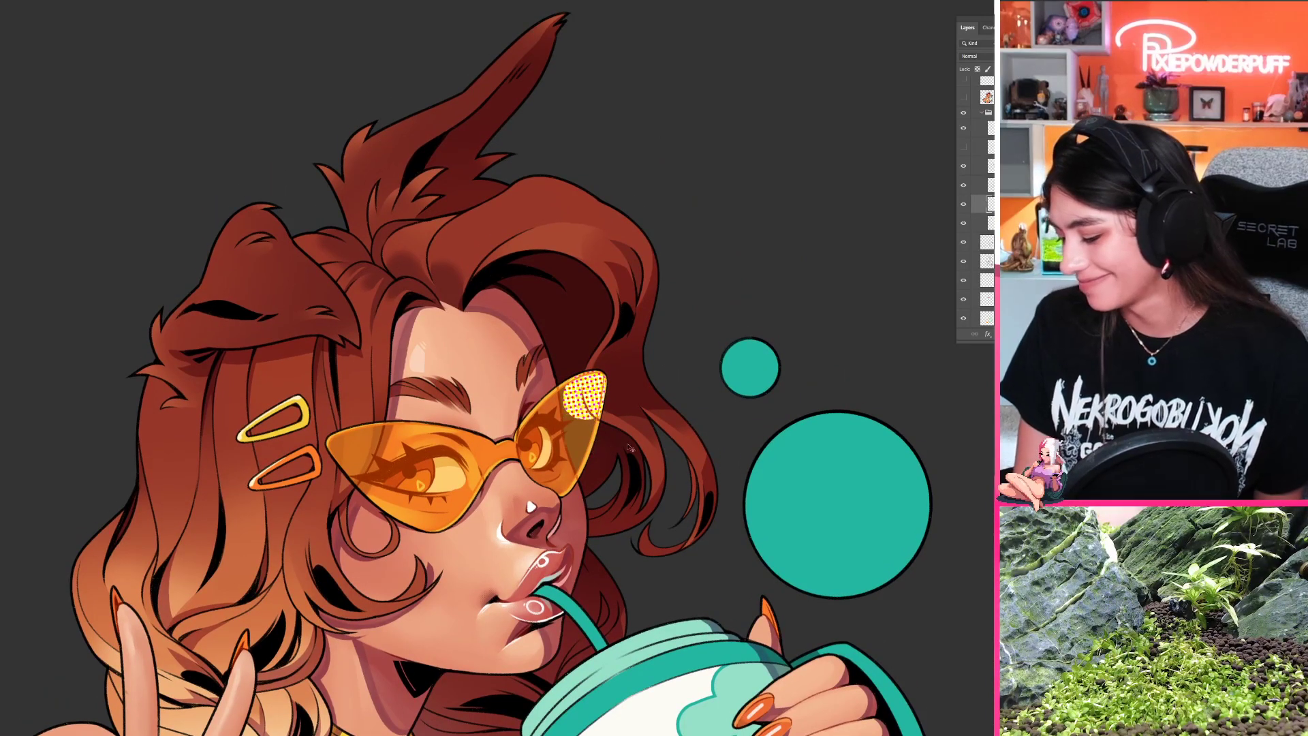
{"action": "key", "text": "ctrl+z"}
{"action": "key", "text": "ctrl+z"}
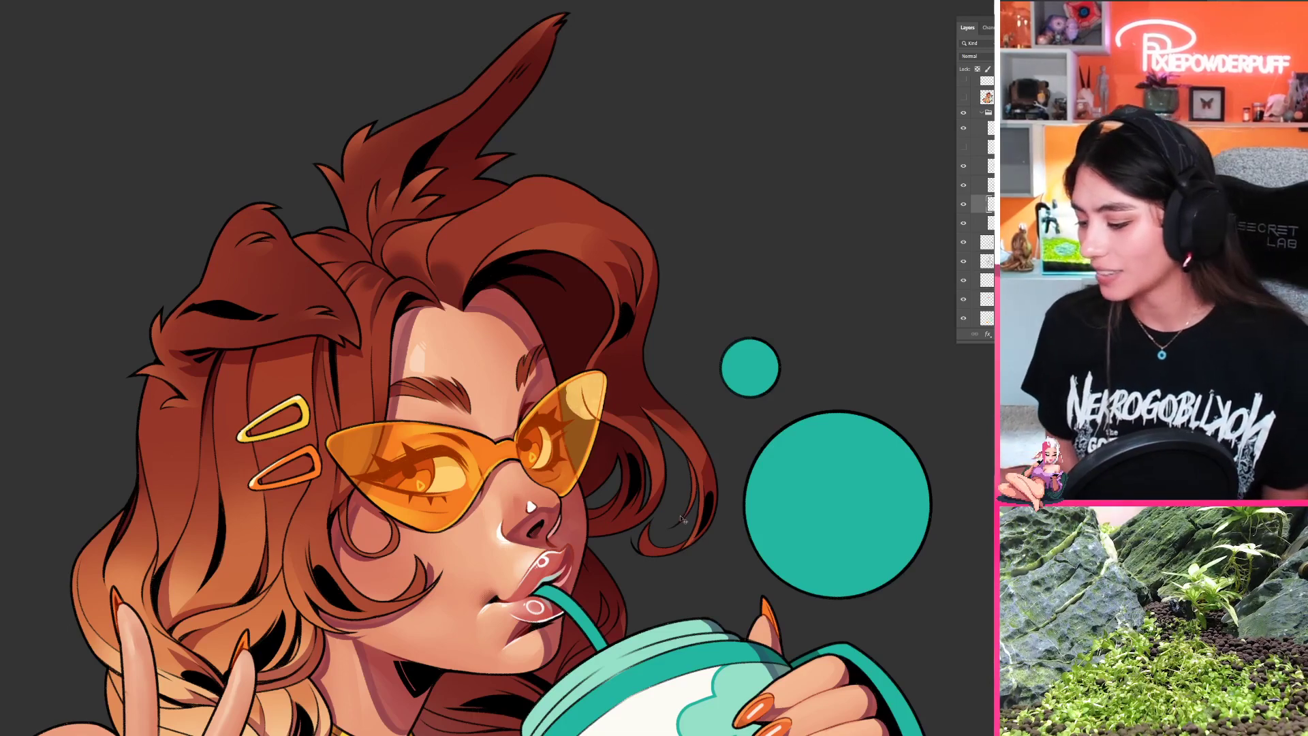
Step: Leave the woman's illustration and switch to the document with the rough sketch of the girl in the heart top
{"action": "left_click_drag", "start_coordinate": [667, 427], "coordinate": [566, 450]}
{"action": "left_click_drag", "start_coordinate": [538, 613], "coordinate": [555, 512]}
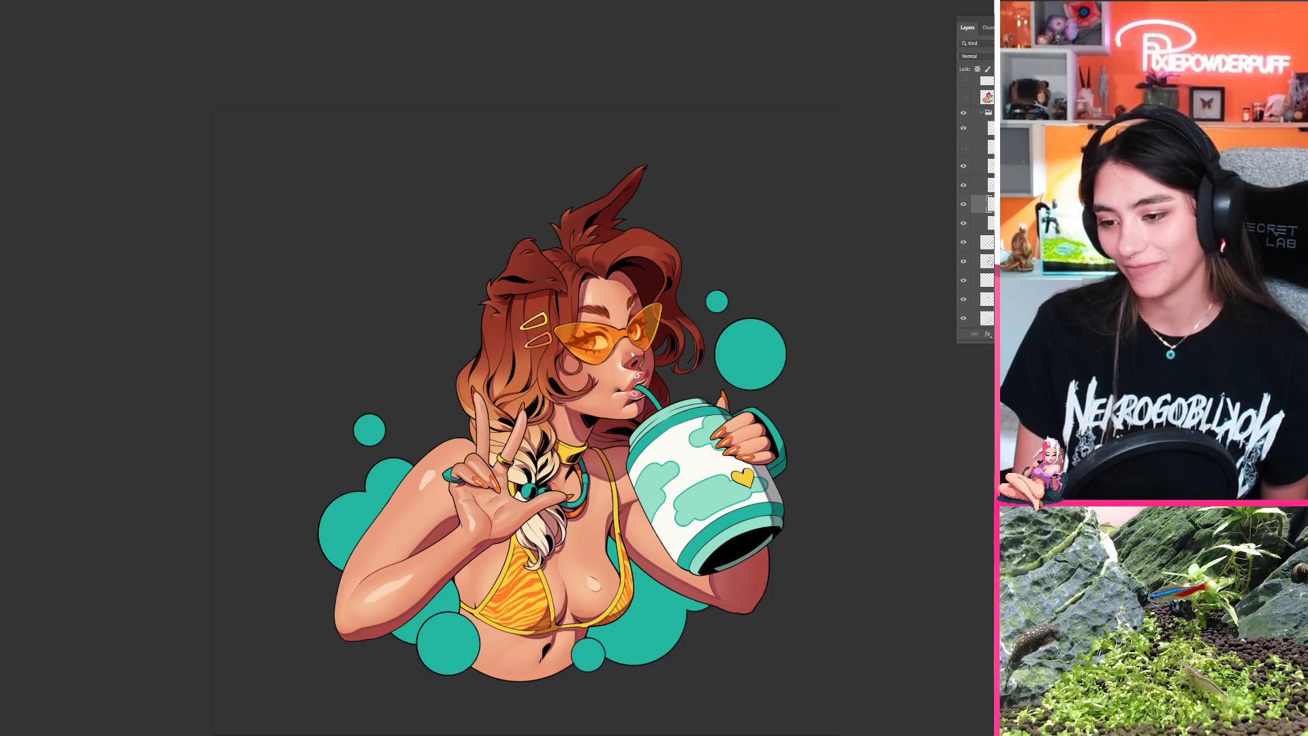
{"action": "key", "text": "ctrl+Tab"}
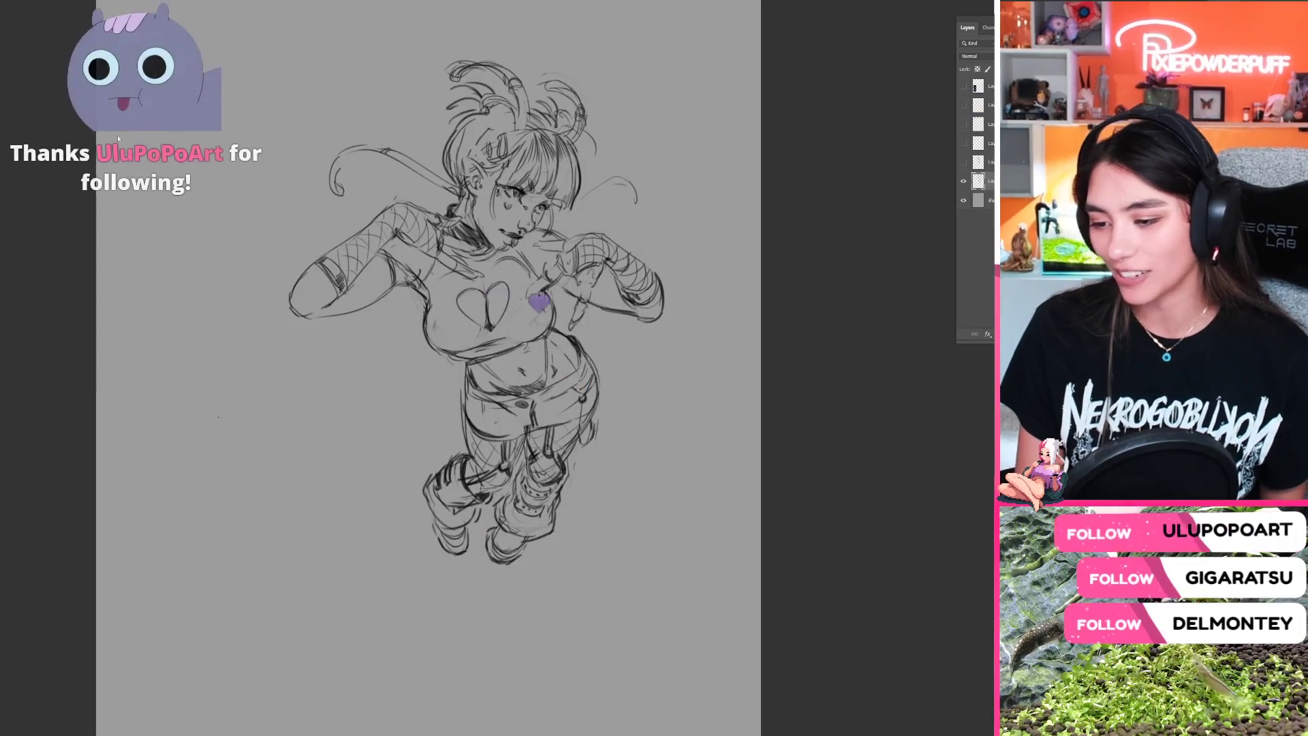
{"action": "key", "text": "ctrl+Tab"}
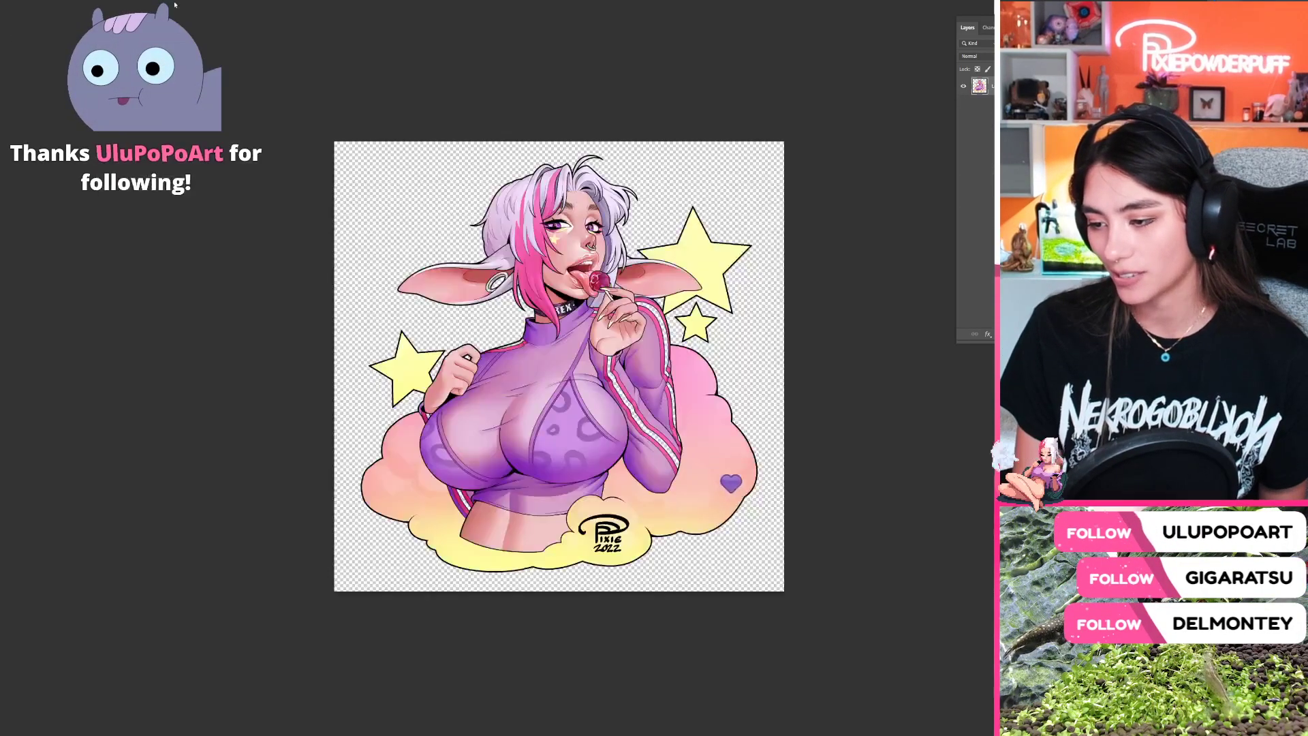
{"action": "key", "text": "ctrl+Tab"}
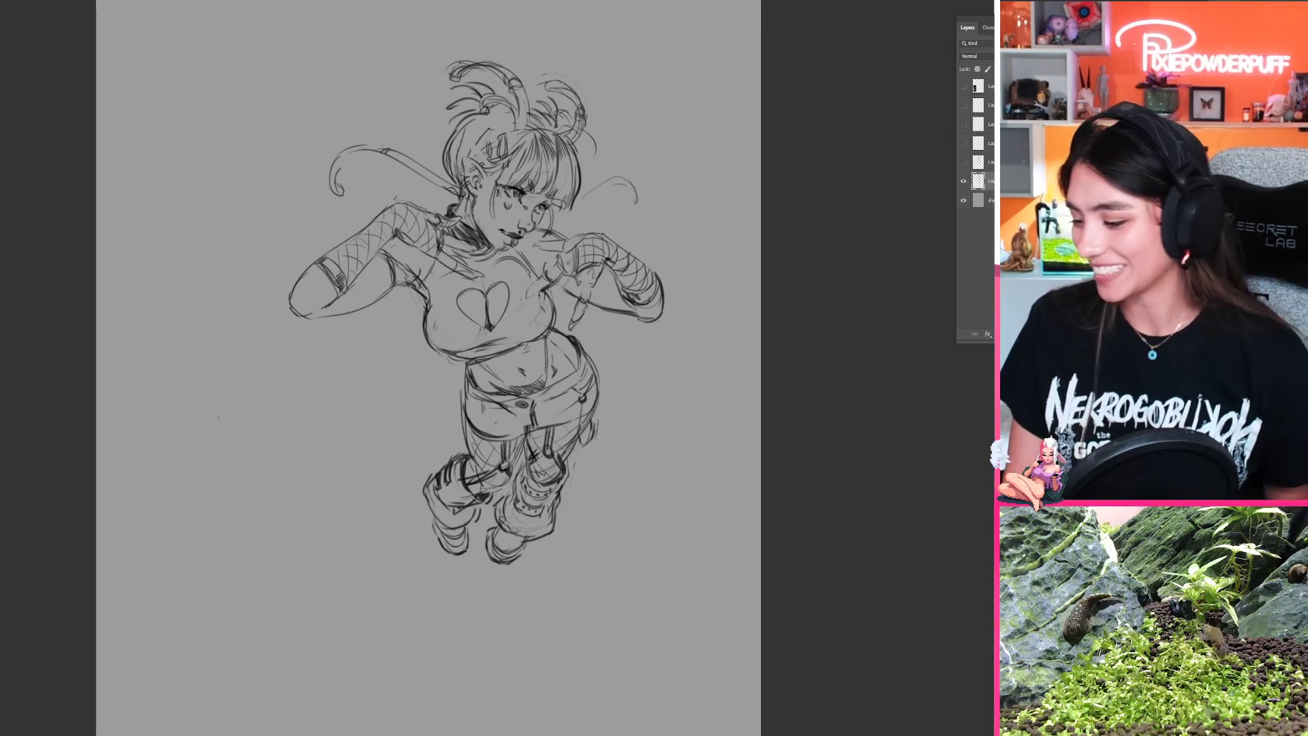
Step: Delete the four old layers lying between the topmost hidden layer and the girl's sketch layer
{"action": "scroll", "coordinate": [869, 276], "scroll_direction": "down", "scroll_amount": 1}
{"action": "left_click_drag", "start_coordinate": [866, 310], "coordinate": [867, 244]}
{"action": "left_click", "coordinate": [964, 165]}
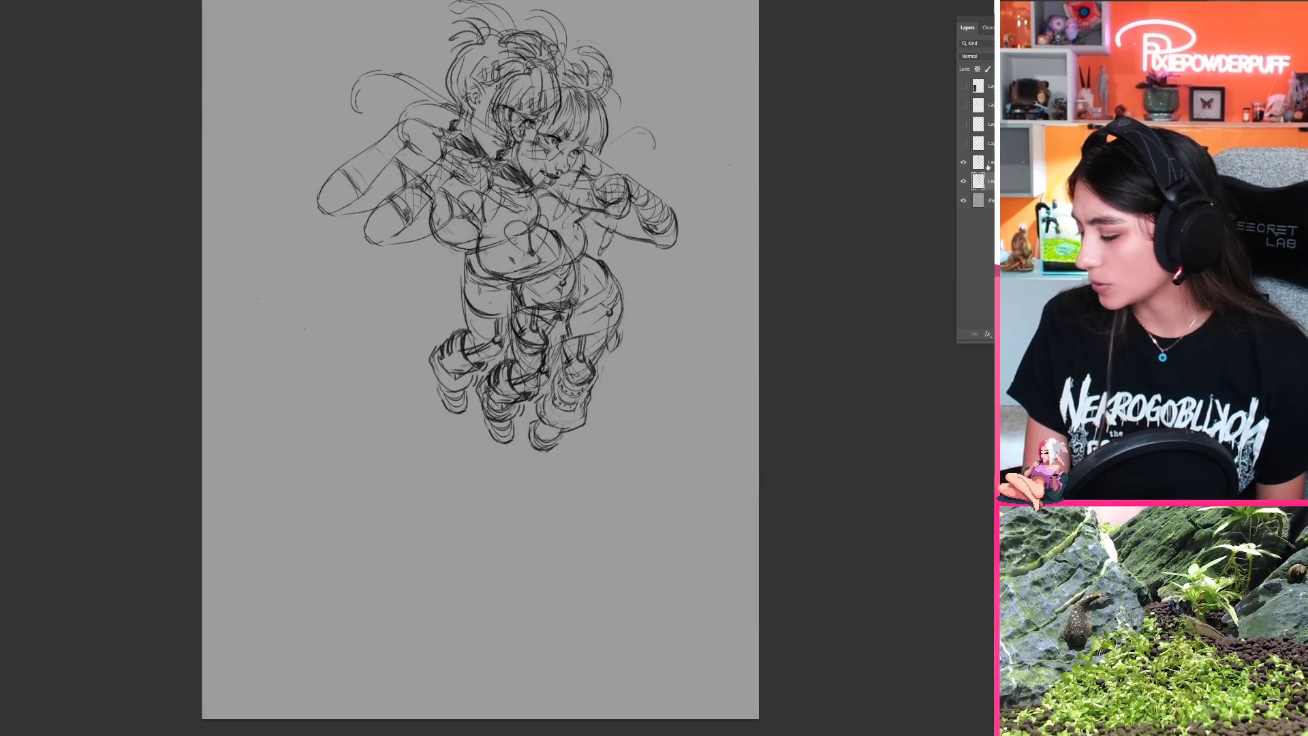
{"action": "left_click", "coordinate": [989, 164]}
{"action": "left_click", "coordinate": [989, 107], "text": "shift"}
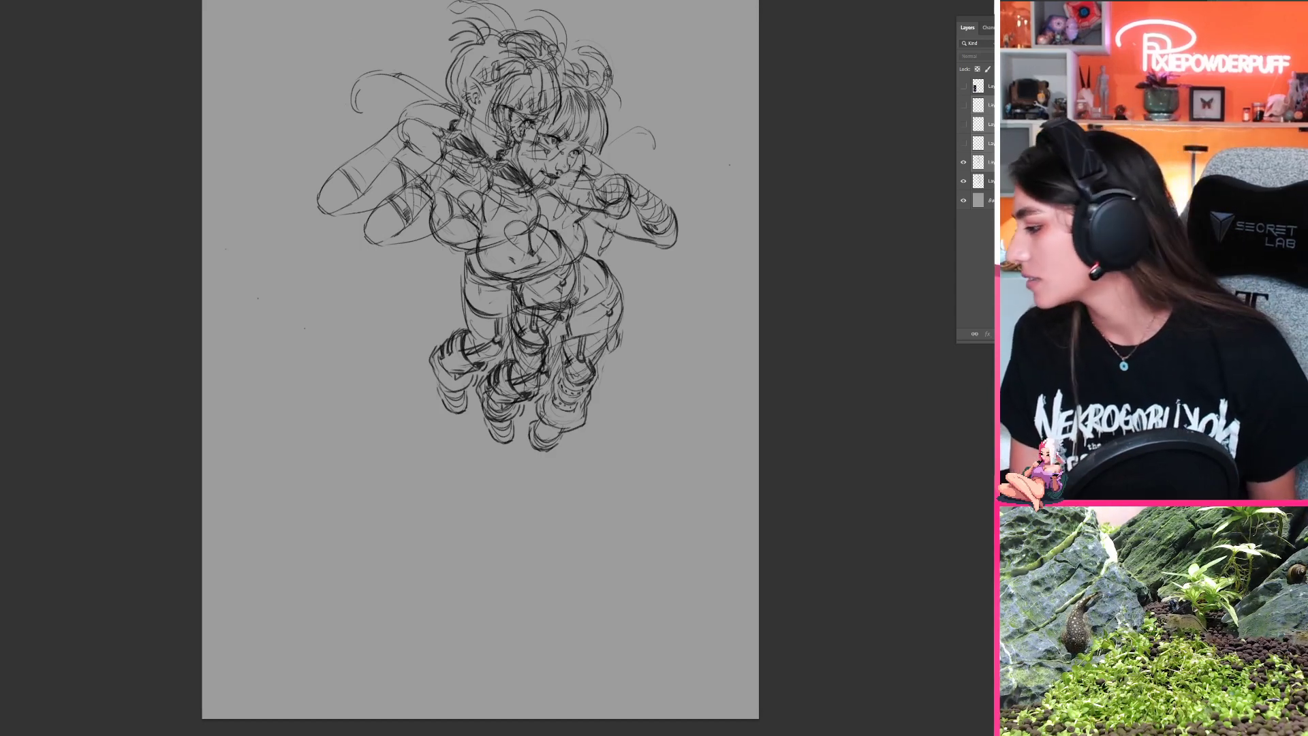
{"action": "key", "text": "Delete"}
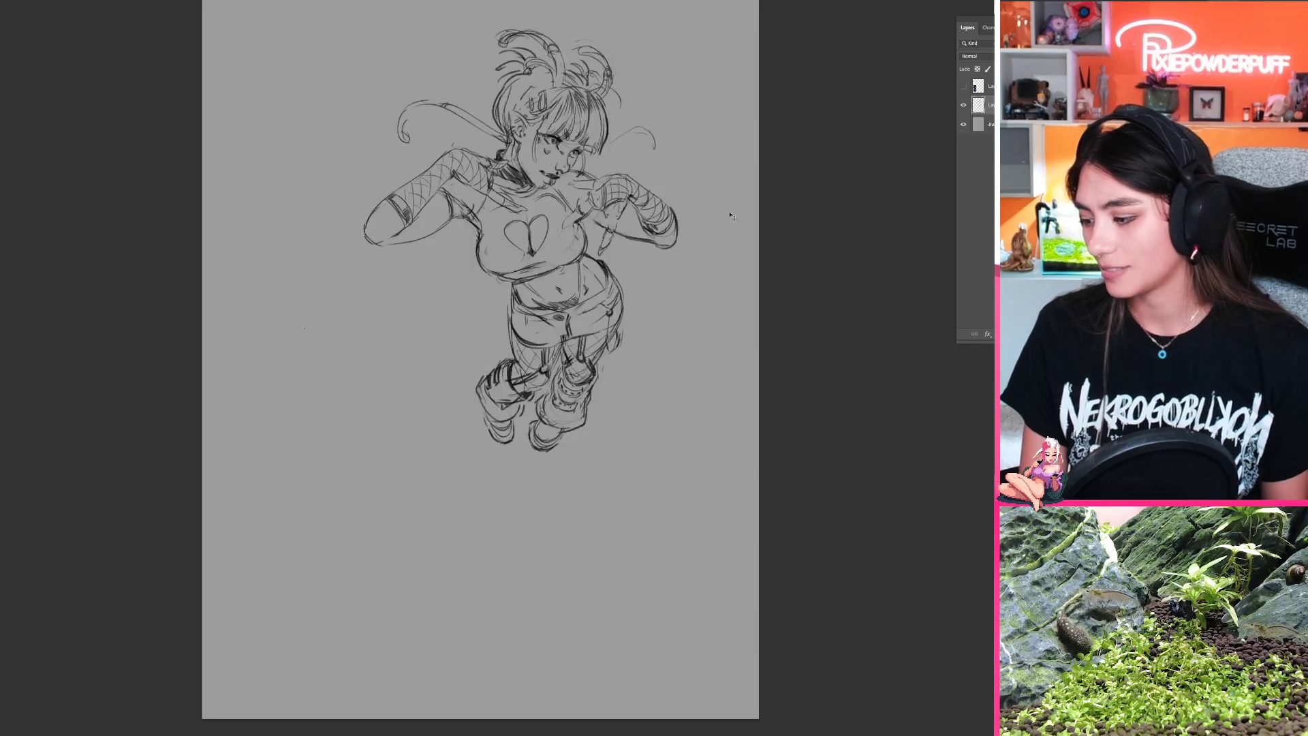
Step: Move the girl's sketch up and toward the right side of the canvas, and add an empty layer above it
{"action": "key", "text": "ctrl+t"}
{"action": "left_click_drag", "start_coordinate": [561, 275], "coordinate": [612, 244]}
{"action": "key", "text": "Return"}
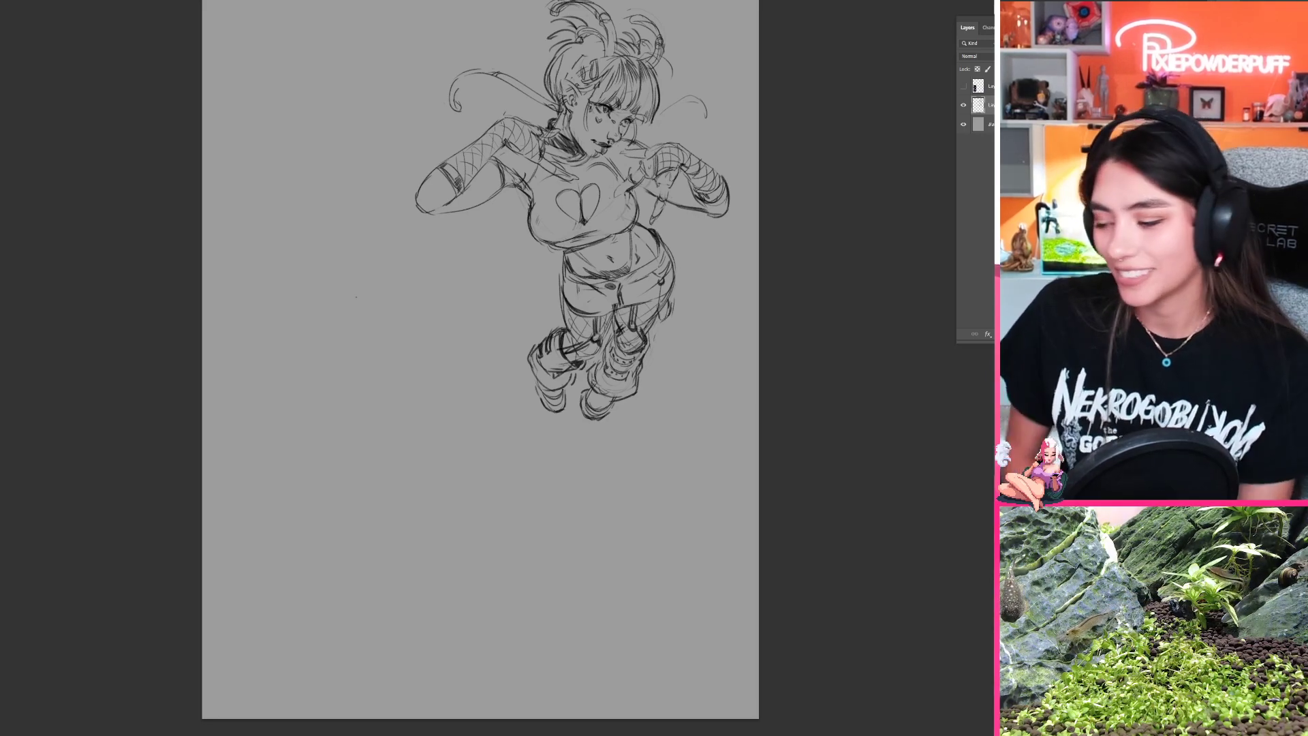
{"action": "key", "text": "ctrl+shift+alt+n"}
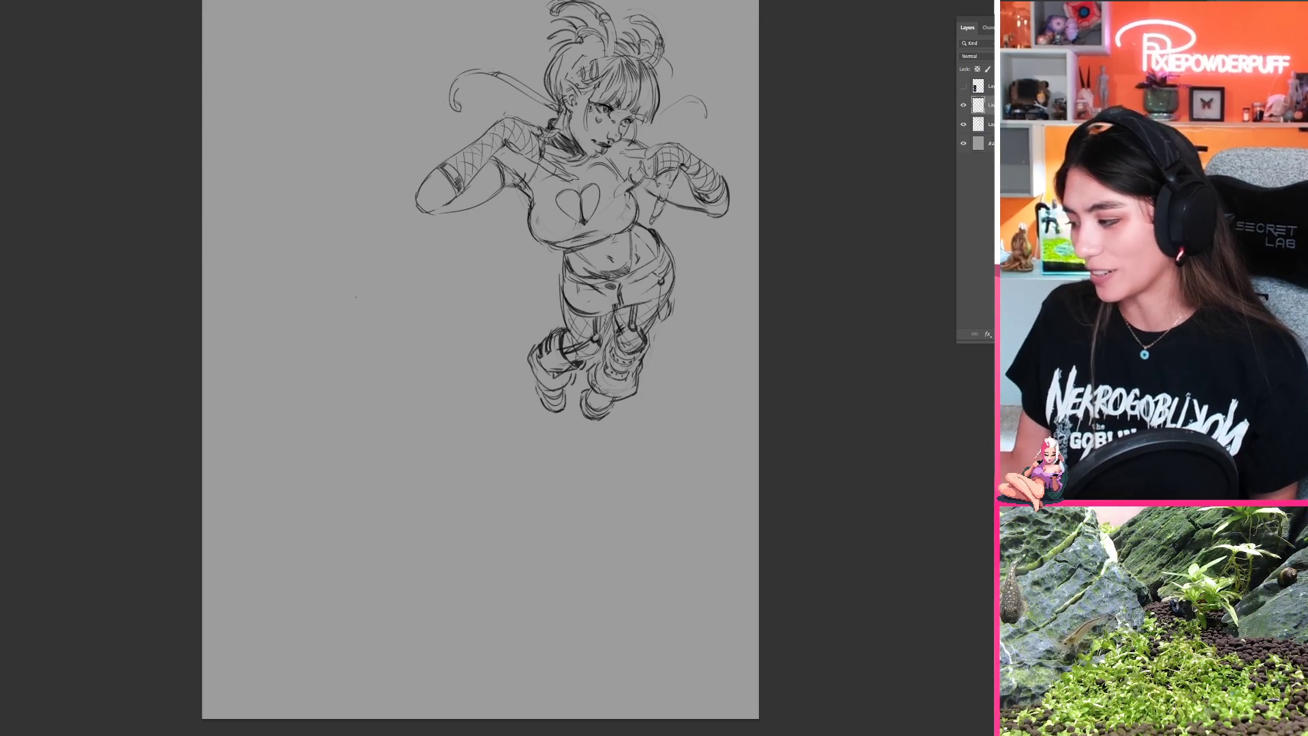
{"action": "mouse_move", "coordinate": [330, 399]}
{"action": "left_mouse_down"}
{"action": "mouse_move", "coordinate": [406, 339]}
{"action": "mouse_move", "coordinate": [316, 496]}
{"action": "left_mouse_up"}
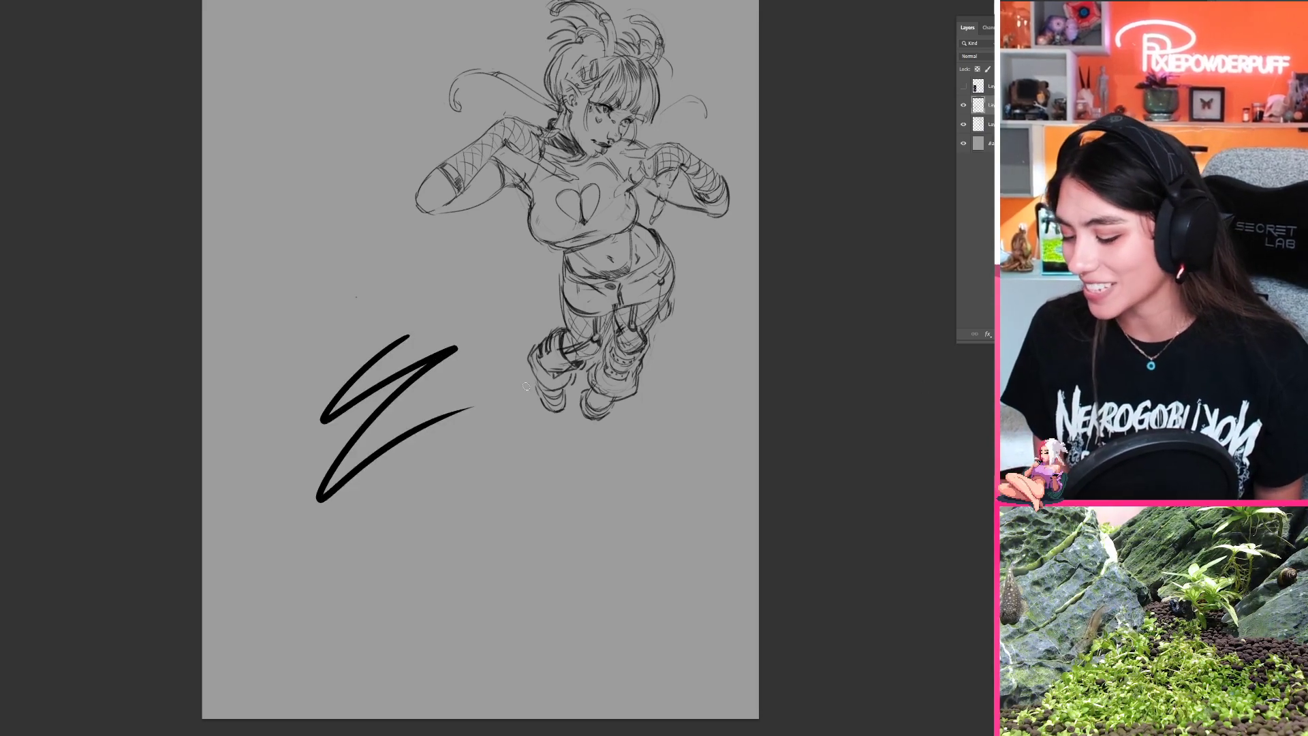
{"action": "key", "text": "ctrl+z"}
{"action": "mouse_move", "coordinate": [219, 530]}
{"action": "left_mouse_down"}
{"action": "mouse_move", "coordinate": [356, 418]}
{"action": "mouse_move", "coordinate": [406, 443]}
{"action": "left_mouse_up"}
{"action": "key", "text": "ctrl+z"}
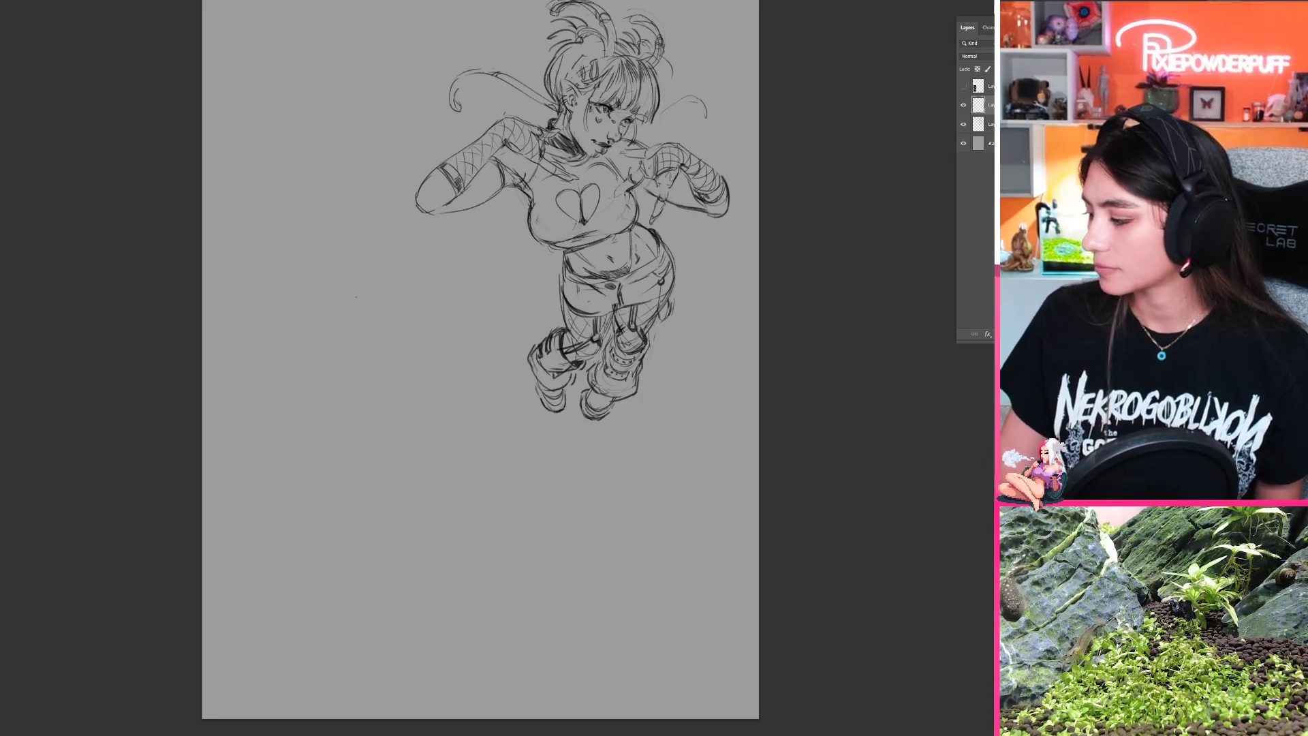
Step: Shift the girl's sketch slightly farther right and up on its own layer, and make the empty layer above it active
{"action": "left_click_drag", "start_coordinate": [904, 183], "coordinate": [835, 290]}
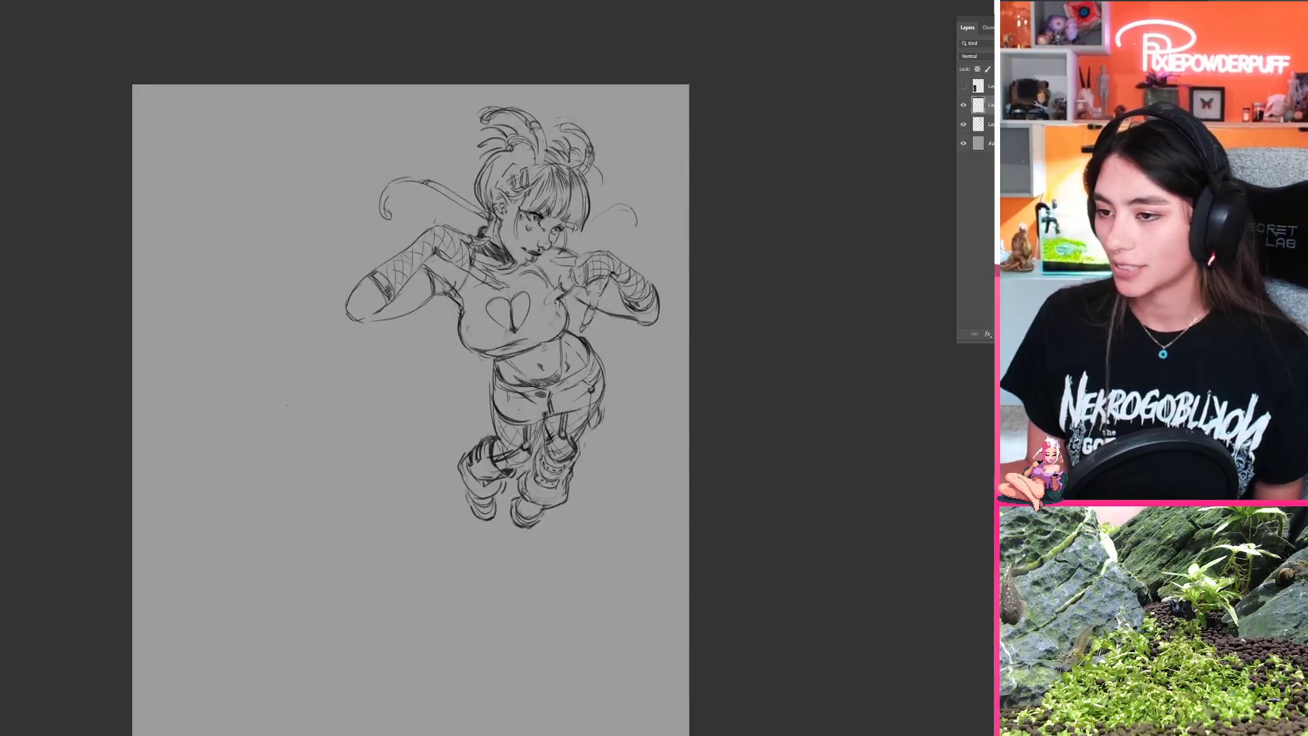
{"action": "left_click", "coordinate": [990, 125]}
{"action": "key", "text": "ctrl+t"}
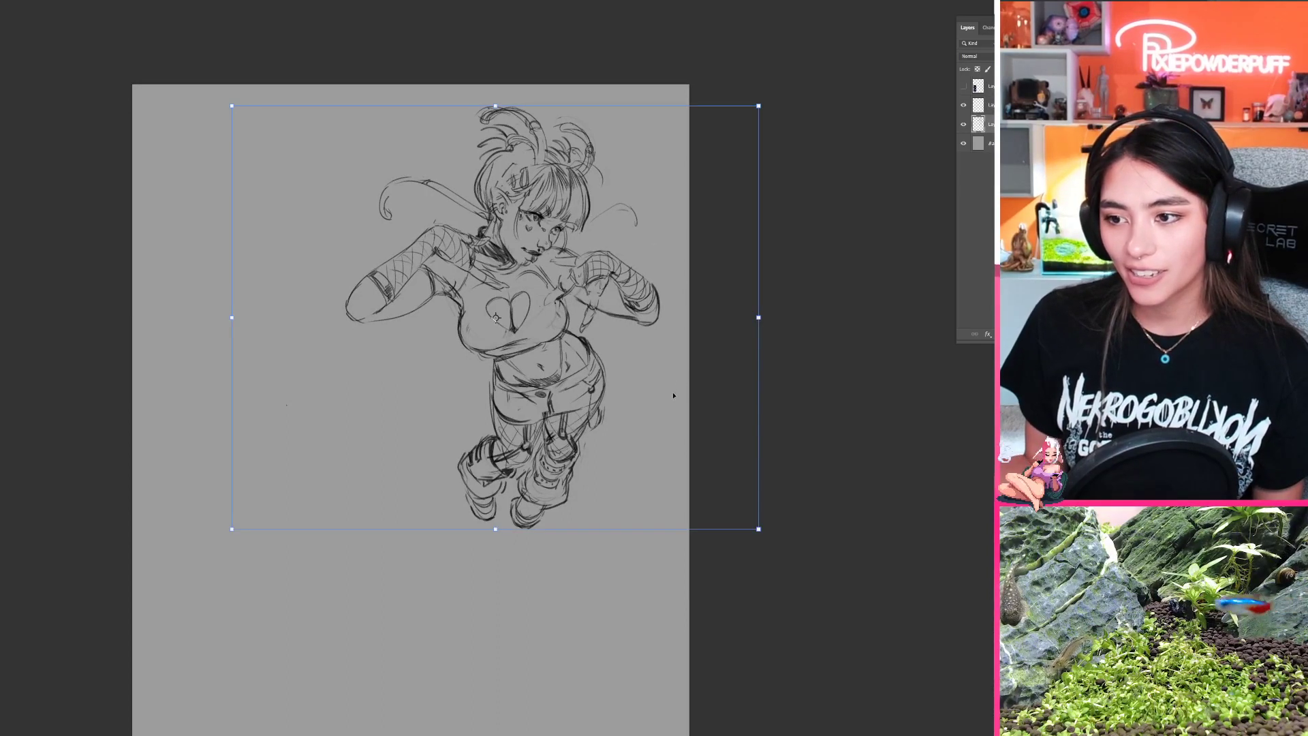
{"action": "mouse_move", "coordinate": [667, 407]}
{"action": "left_mouse_down"}
{"action": "mouse_move", "coordinate": [684, 391]}
{"action": "mouse_move", "coordinate": [712, 407]}
{"action": "left_mouse_up"}
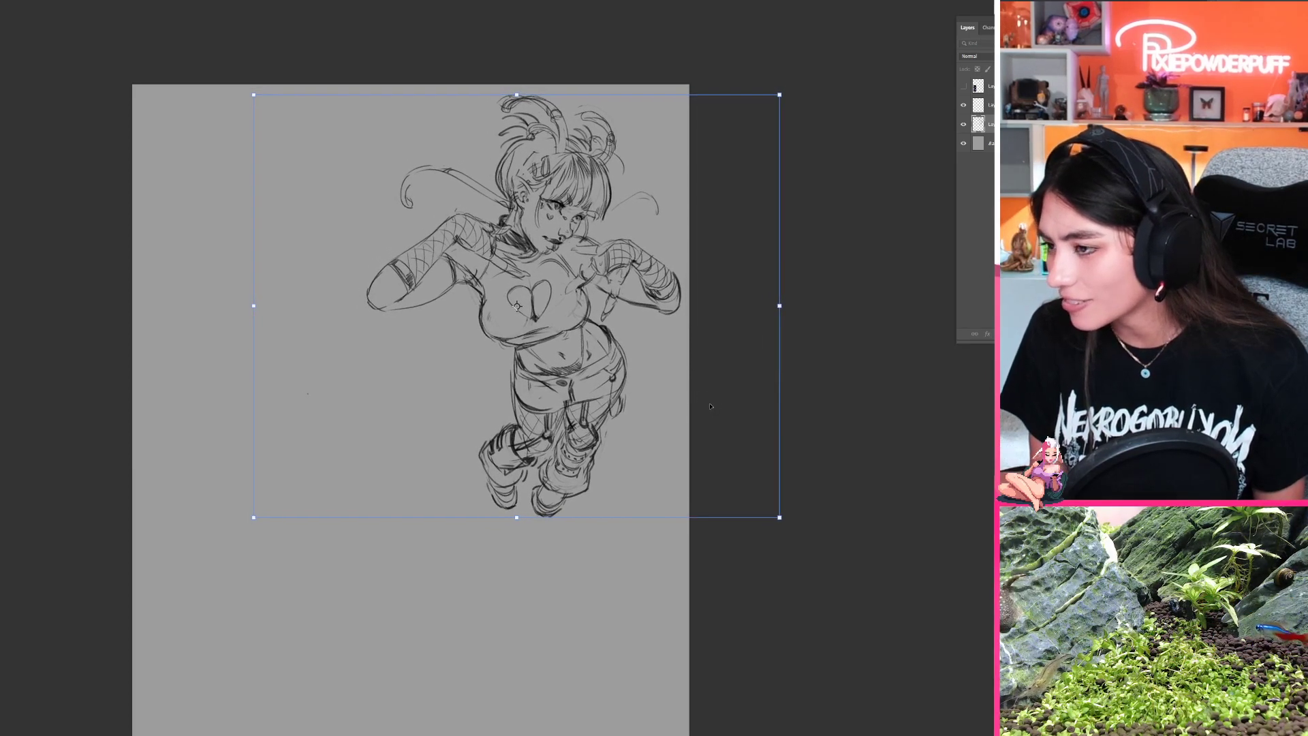
{"action": "key", "text": "Return"}
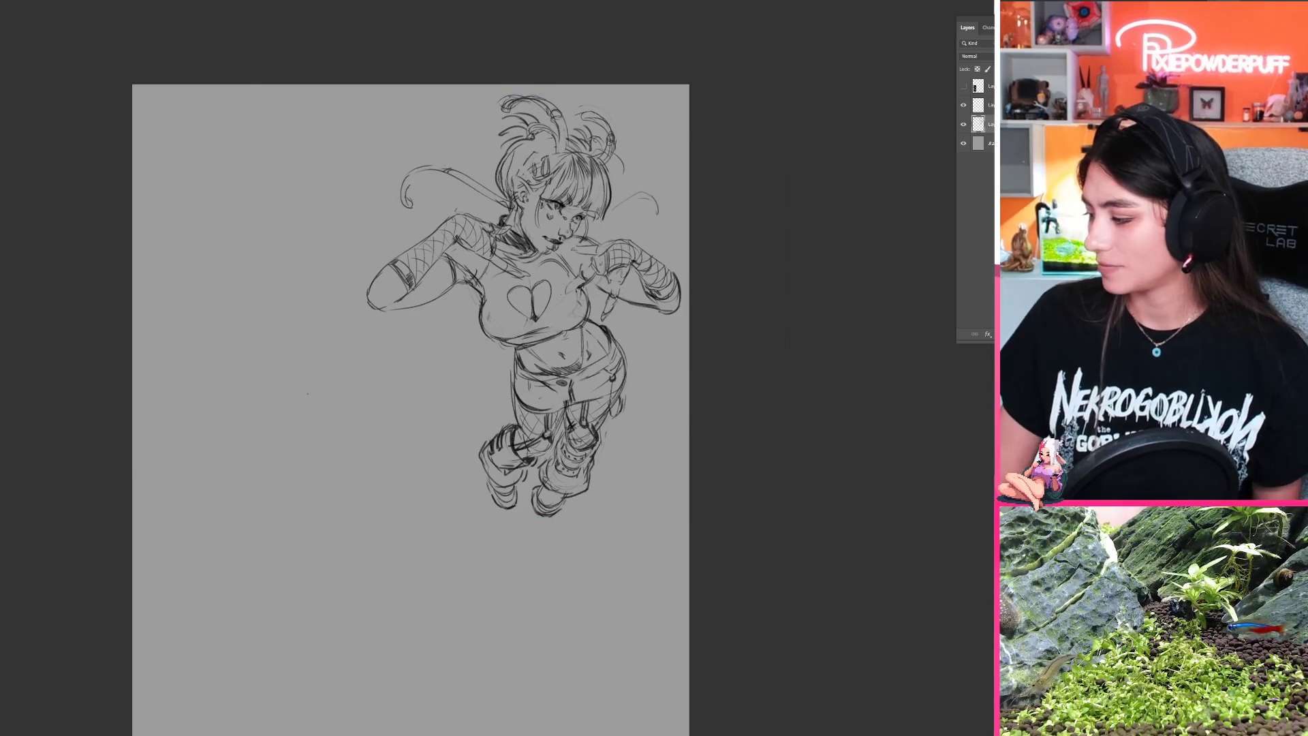
{"action": "left_click", "coordinate": [992, 105]}
{"action": "left_click_drag", "start_coordinate": [727, 391], "coordinate": [810, 295]}
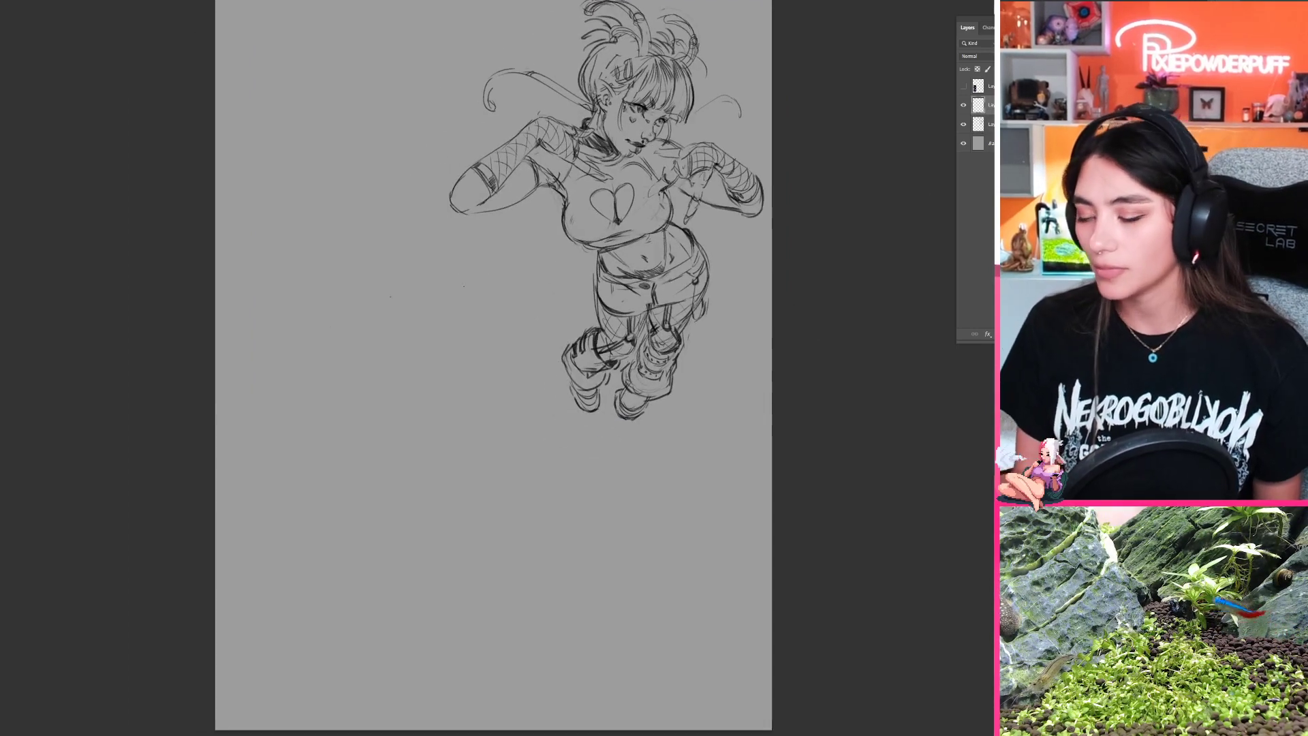
Step: Rough in a small oval head with short neck lines in the empty area beside the girl's sketch
{"action": "mouse_move", "coordinate": [384, 312]}
{"action": "left_mouse_down"}
{"action": "mouse_move", "coordinate": [447, 320]}
{"action": "mouse_move", "coordinate": [383, 310]}
{"action": "mouse_move", "coordinate": [389, 342]}
{"action": "mouse_move", "coordinate": [403, 283]}
{"action": "mouse_move", "coordinate": [415, 361]}
{"action": "left_mouse_up"}
{"action": "key", "text": "ctrl+z"}
{"action": "key", "text": "ctrl+z"}
{"action": "key", "text": "ctrl+z"}
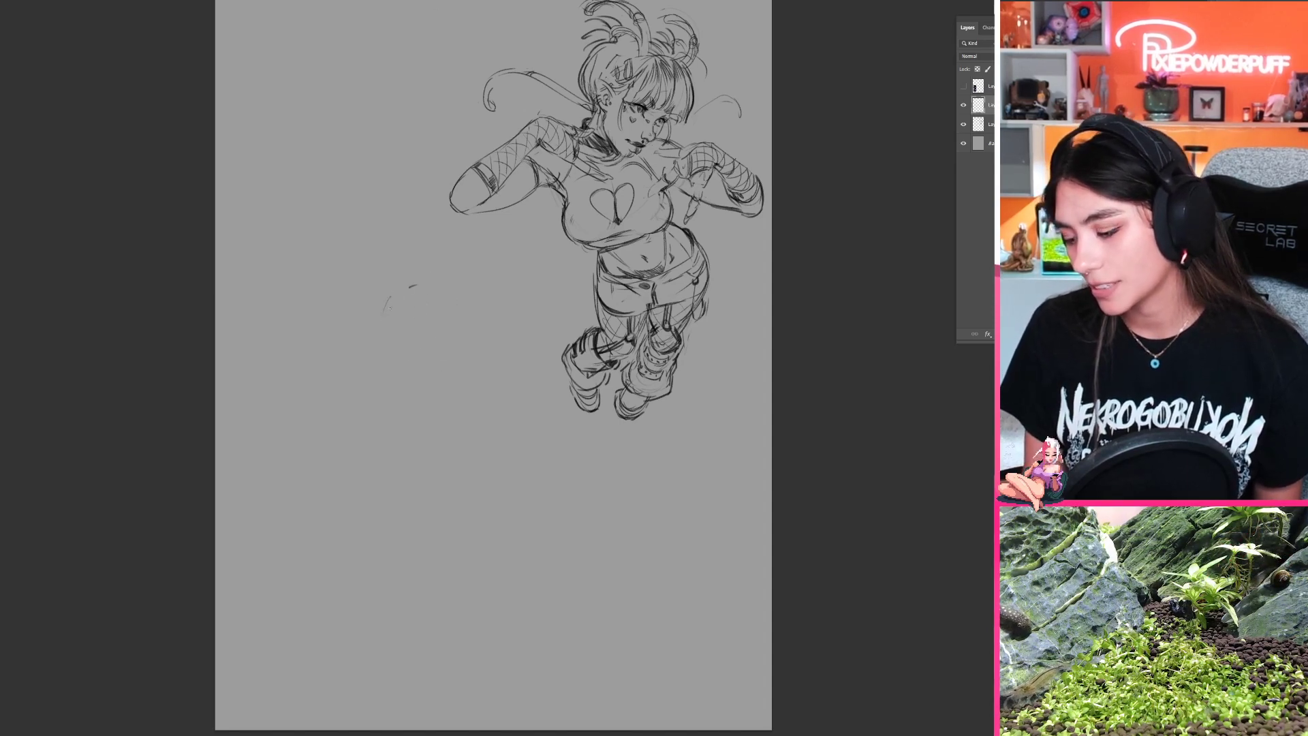
{"action": "mouse_move", "coordinate": [412, 285]}
{"action": "left_mouse_down"}
{"action": "mouse_move", "coordinate": [434, 366]}
{"action": "mouse_move", "coordinate": [451, 353]}
{"action": "mouse_move", "coordinate": [442, 310]}
{"action": "mouse_move", "coordinate": [413, 324]}
{"action": "mouse_move", "coordinate": [438, 292]}
{"action": "mouse_move", "coordinate": [402, 258]}
{"action": "mouse_move", "coordinate": [417, 292]}
{"action": "mouse_move", "coordinate": [397, 303]}
{"action": "mouse_move", "coordinate": [419, 297]}
{"action": "left_mouse_up"}
{"action": "key", "text": "ctrl+t"}
{"action": "key", "text": "Return"}
{"action": "key", "text": "ctrl+z"}
{"action": "key", "text": "ctrl+z"}
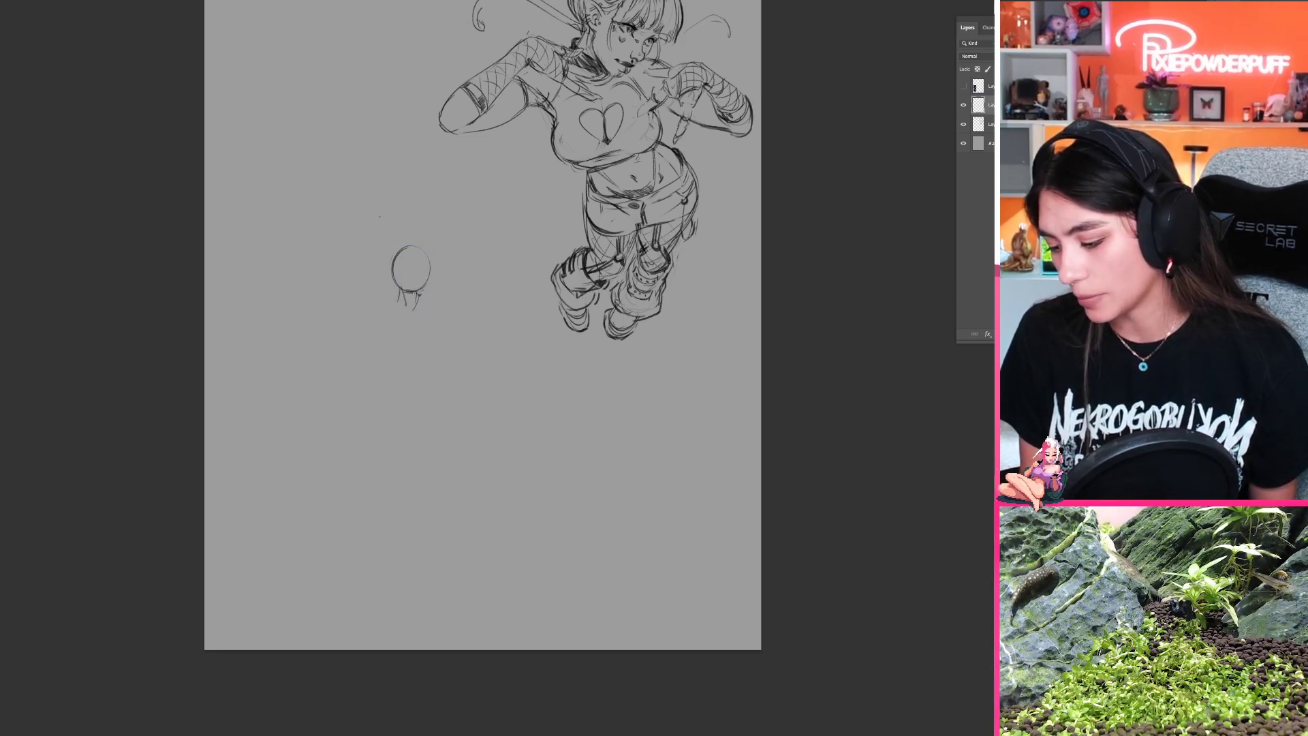
{"action": "key", "text": "ctrl+z"}
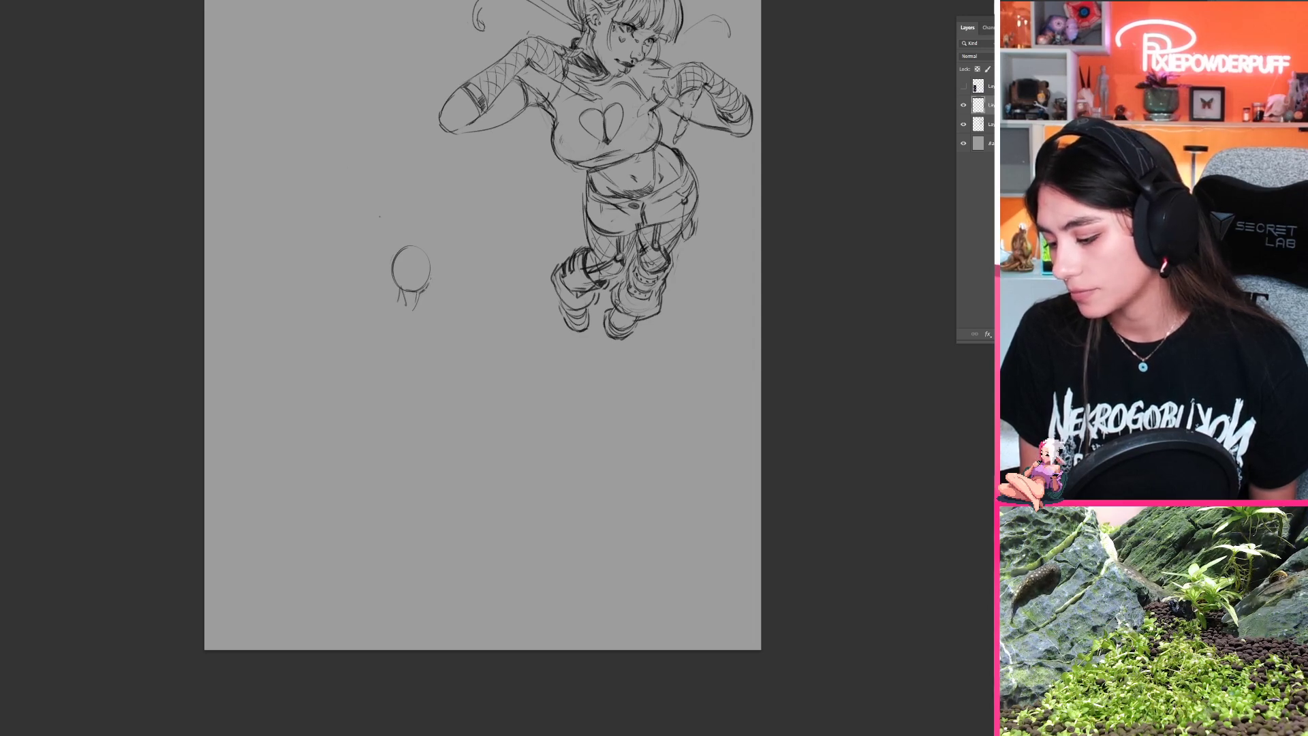
Step: Add a curved shoulder and a downward arm line to the small figure, plus a separate arm-and-hand scribble beside it
{"action": "left_click_drag", "start_coordinate": [429, 284], "coordinate": [420, 292]}
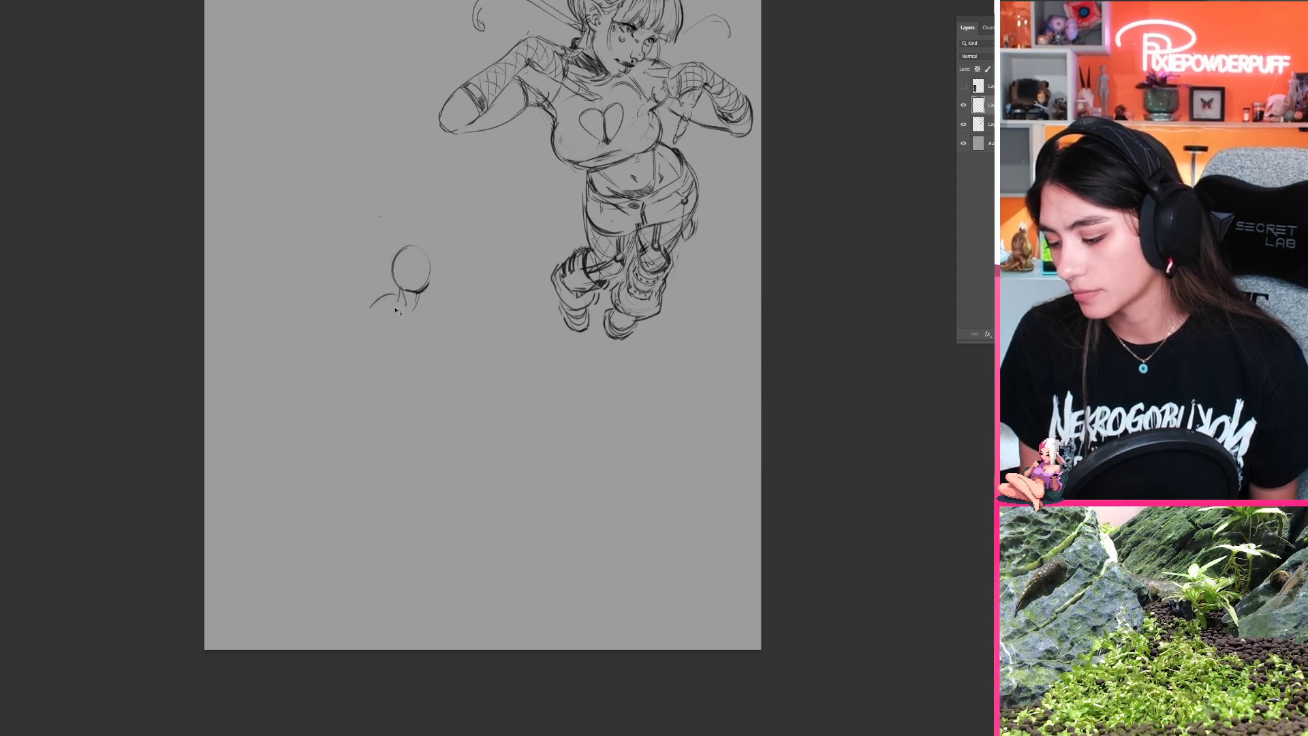
{"action": "left_click_drag", "start_coordinate": [393, 297], "coordinate": [387, 334]}
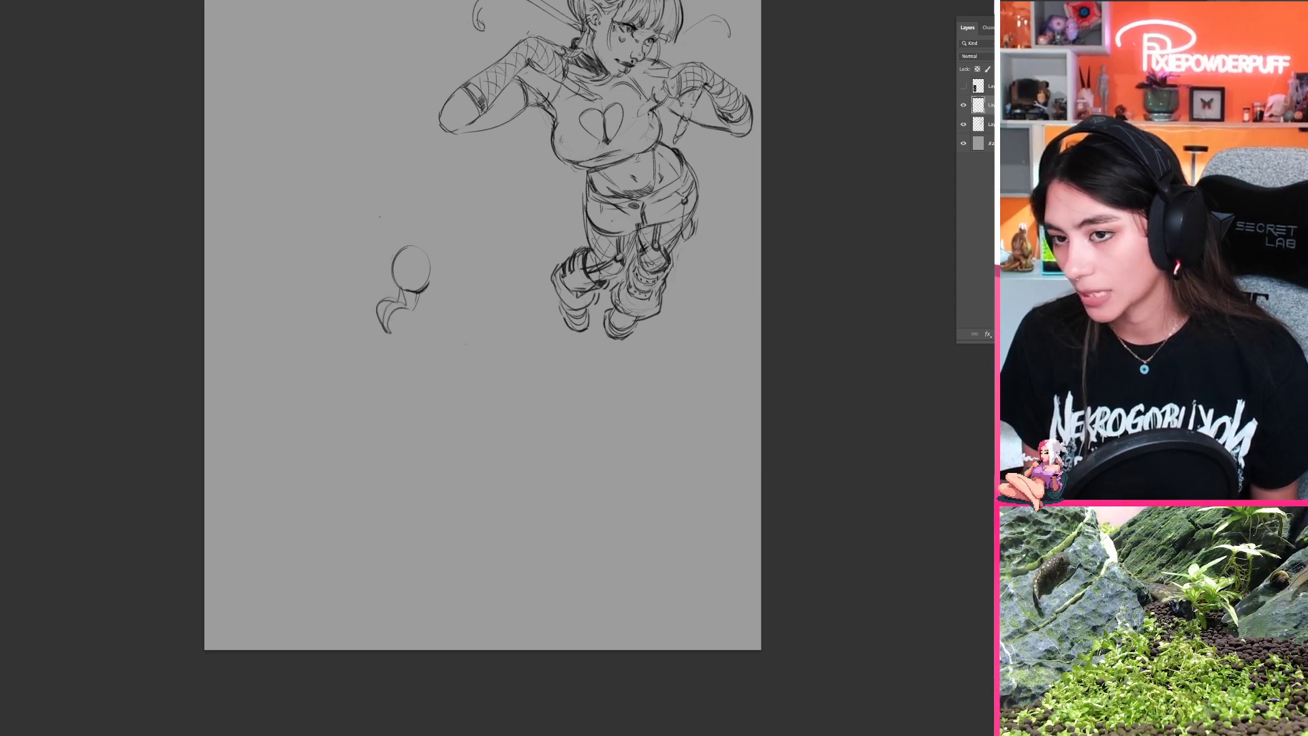
{"action": "mouse_move", "coordinate": [489, 360]}
{"action": "left_mouse_down"}
{"action": "mouse_move", "coordinate": [523, 370]}
{"action": "mouse_move", "coordinate": [473, 366]}
{"action": "mouse_move", "coordinate": [541, 378]}
{"action": "mouse_move", "coordinate": [547, 368]}
{"action": "mouse_move", "coordinate": [563, 384]}
{"action": "left_mouse_up"}
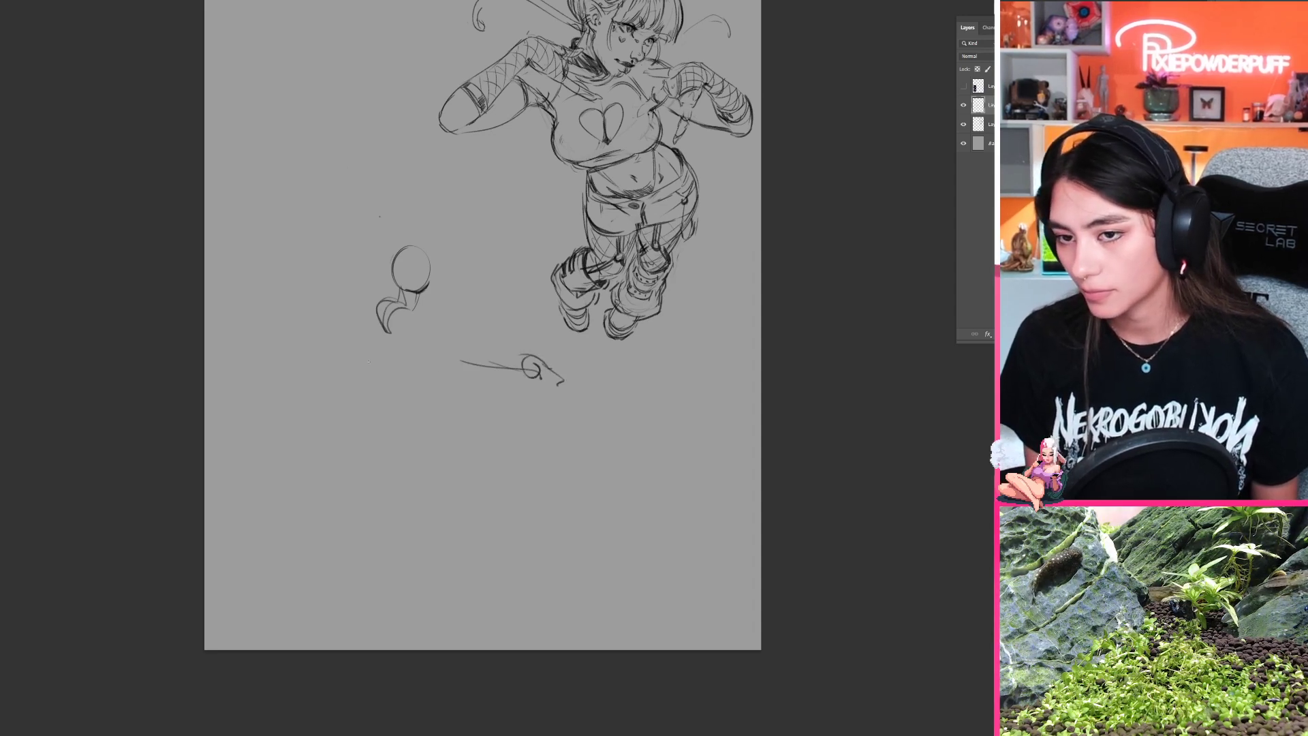
{"action": "left_click_drag", "start_coordinate": [383, 318], "coordinate": [369, 367]}
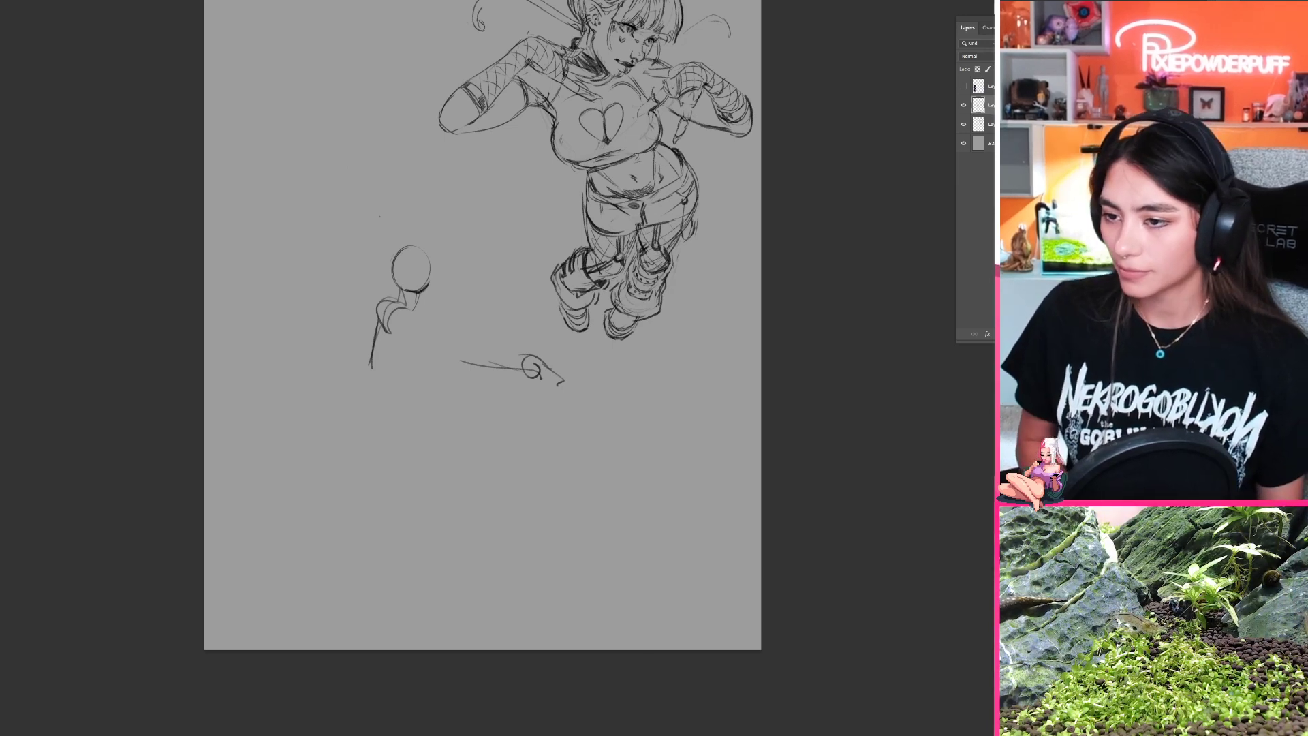
Step: Flip the canvas horizontally, remove the separate arm scribble and sketch the small figure's other shoulder
{"action": "key", "text": "ctrl+shift+h"}
{"action": "left_click_drag", "start_coordinate": [688, 378], "coordinate": [633, 362]}
{"action": "left_click_drag", "start_coordinate": [433, 348], "coordinate": [360, 356]}
{"action": "mouse_move", "coordinate": [478, 287]}
{"action": "left_mouse_down"}
{"action": "mouse_move", "coordinate": [460, 290]}
{"action": "mouse_move", "coordinate": [463, 308]}
{"action": "left_mouse_up"}
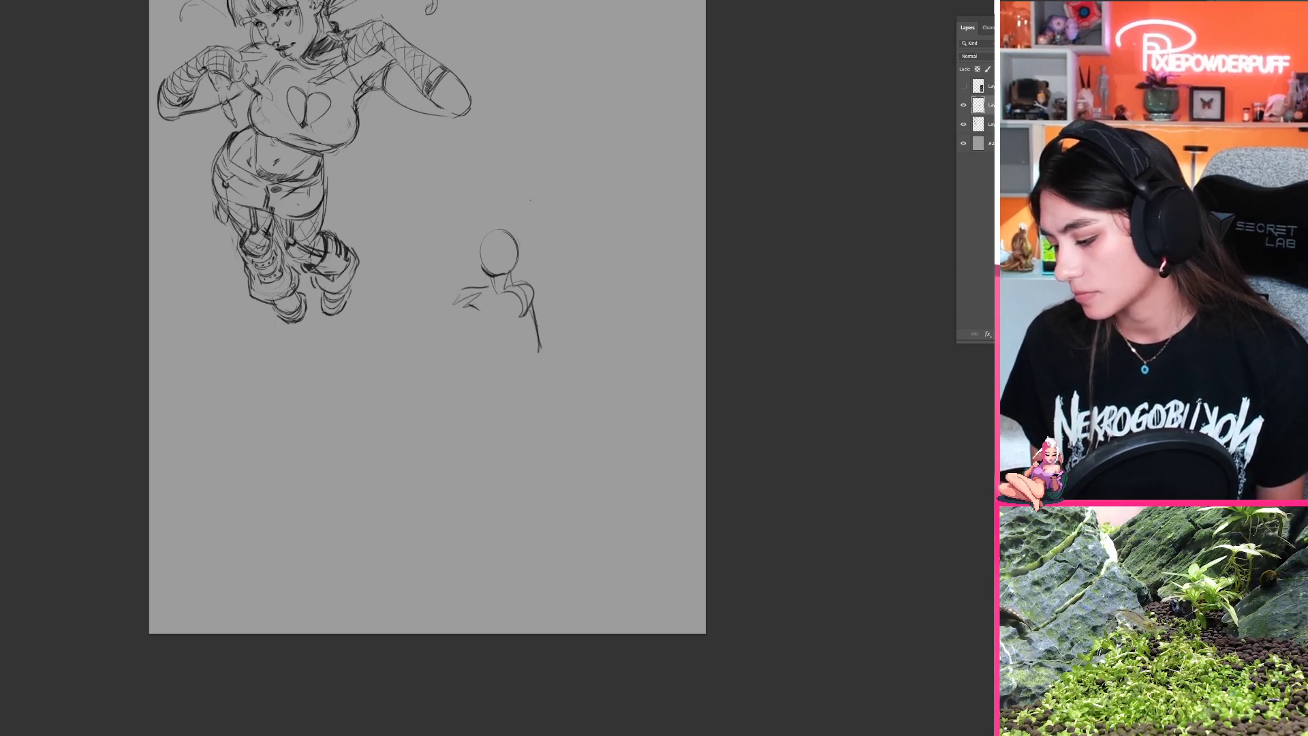
Step: Erase the small figure's arm, head and shoulders from the new layer
{"action": "key", "text": "e"}
{"action": "left_click_drag", "start_coordinate": [560, 376], "coordinate": [563, 341]}
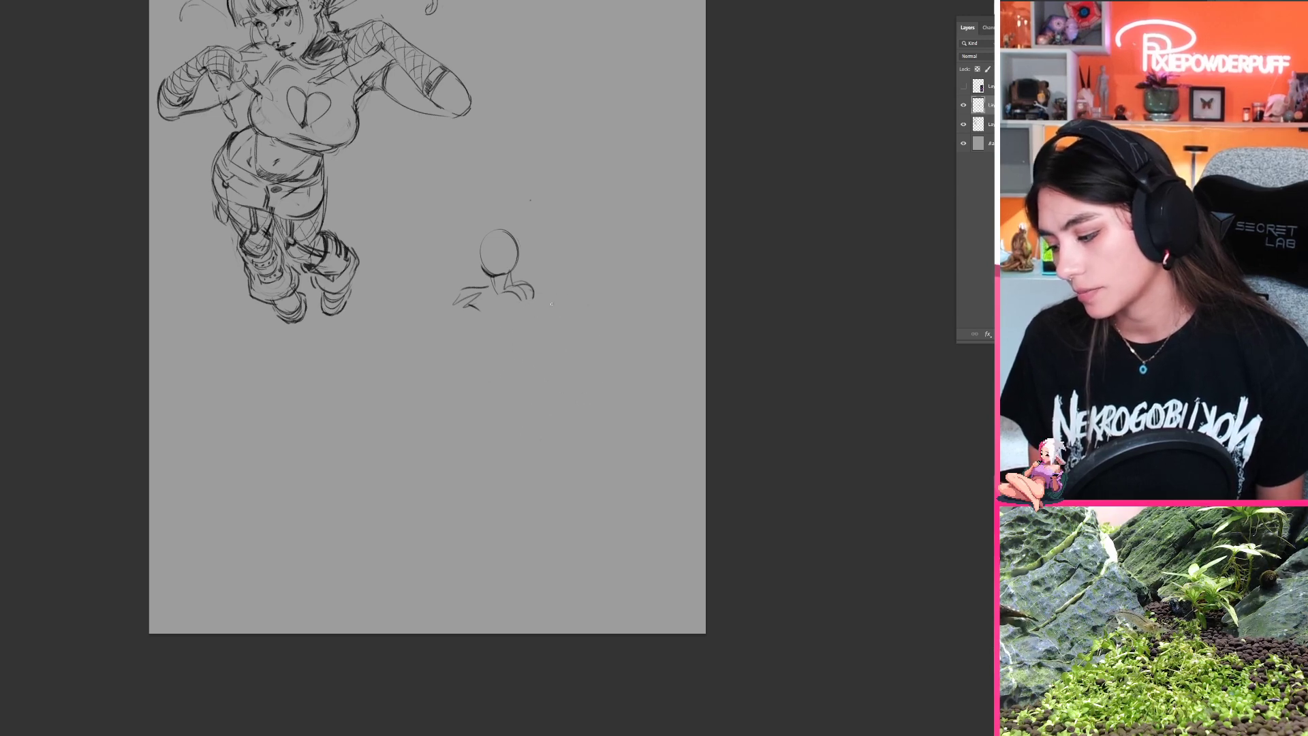
{"action": "mouse_move", "coordinate": [534, 293]}
{"action": "left_mouse_down"}
{"action": "mouse_move", "coordinate": [586, 390]}
{"action": "mouse_move", "coordinate": [587, 377]}
{"action": "mouse_move", "coordinate": [524, 408]}
{"action": "mouse_move", "coordinate": [467, 409]}
{"action": "left_mouse_up"}
{"action": "key", "text": "ctrl+z"}
{"action": "key", "text": "ctrl+z"}
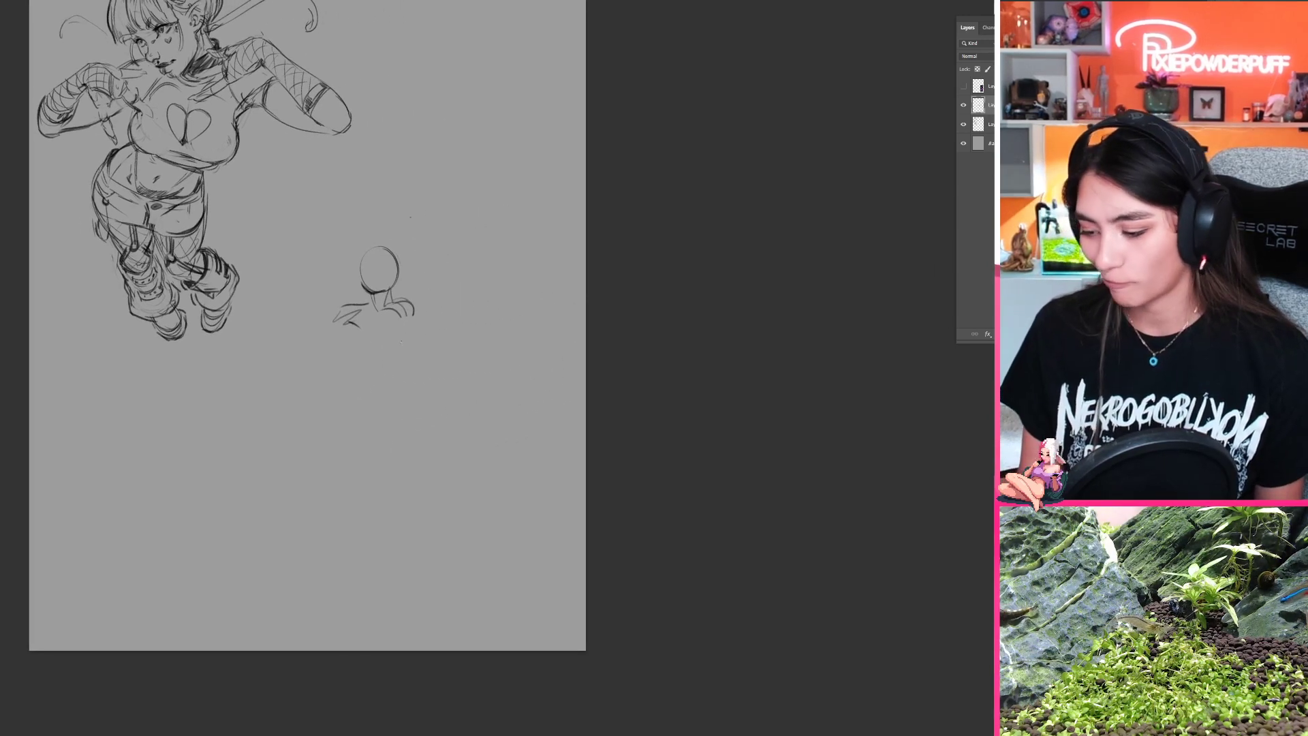
{"action": "left_click_drag", "start_coordinate": [414, 332], "coordinate": [357, 310]}
{"action": "key", "text": "b"}
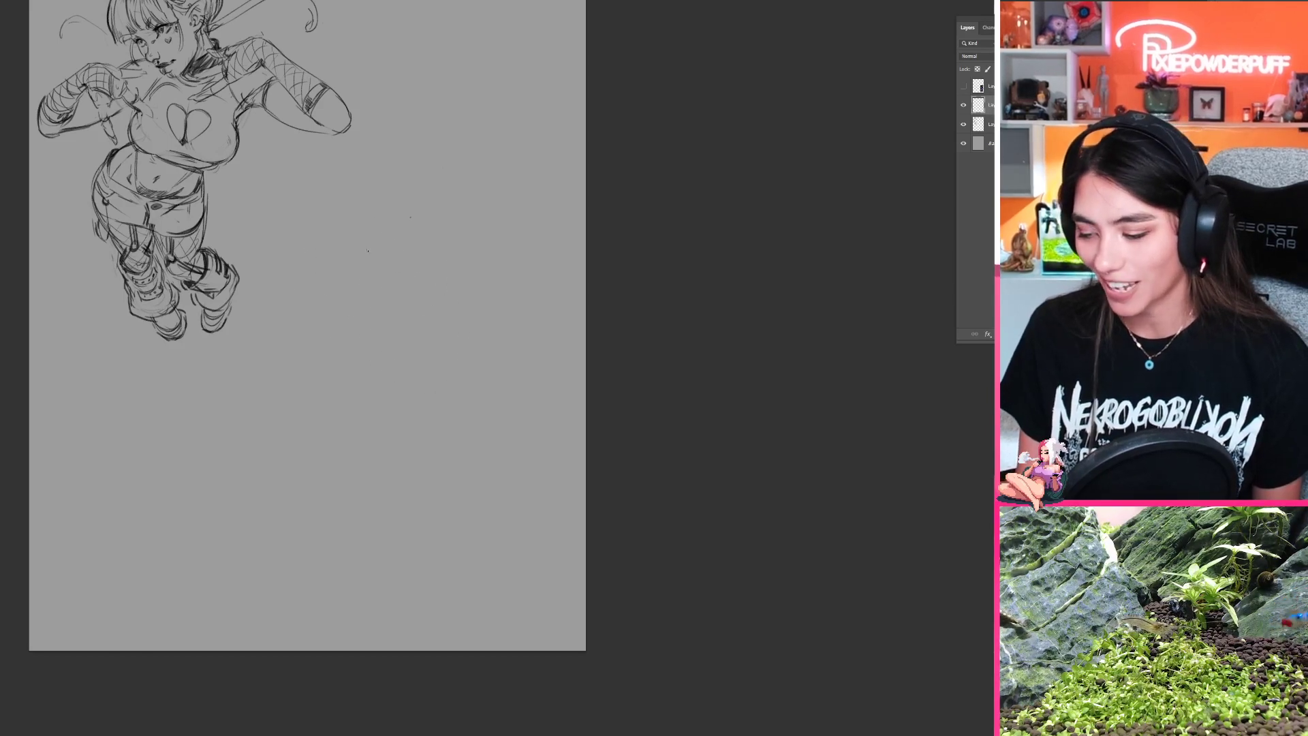
Step: Sketch a larger oval head with a neck line and two arched shoulders in the empty space beside the girl
{"action": "mouse_move", "coordinate": [392, 221]}
{"action": "left_mouse_down"}
{"action": "mouse_move", "coordinate": [402, 267]}
{"action": "mouse_move", "coordinate": [371, 278]}
{"action": "left_mouse_up"}
{"action": "key", "text": "ctrl+z"}
{"action": "key", "text": "ctrl+z"}
{"action": "key", "text": "ctrl+z"}
{"action": "mouse_move", "coordinate": [372, 213]}
{"action": "left_mouse_down"}
{"action": "mouse_move", "coordinate": [406, 235]}
{"action": "mouse_move", "coordinate": [378, 205]}
{"action": "mouse_move", "coordinate": [410, 217]}
{"action": "mouse_move", "coordinate": [385, 289]}
{"action": "mouse_move", "coordinate": [329, 296]}
{"action": "mouse_move", "coordinate": [371, 279]}
{"action": "mouse_move", "coordinate": [438, 286]}
{"action": "mouse_move", "coordinate": [286, 393]}
{"action": "left_mouse_up"}
{"action": "key", "text": "ctrl+z"}
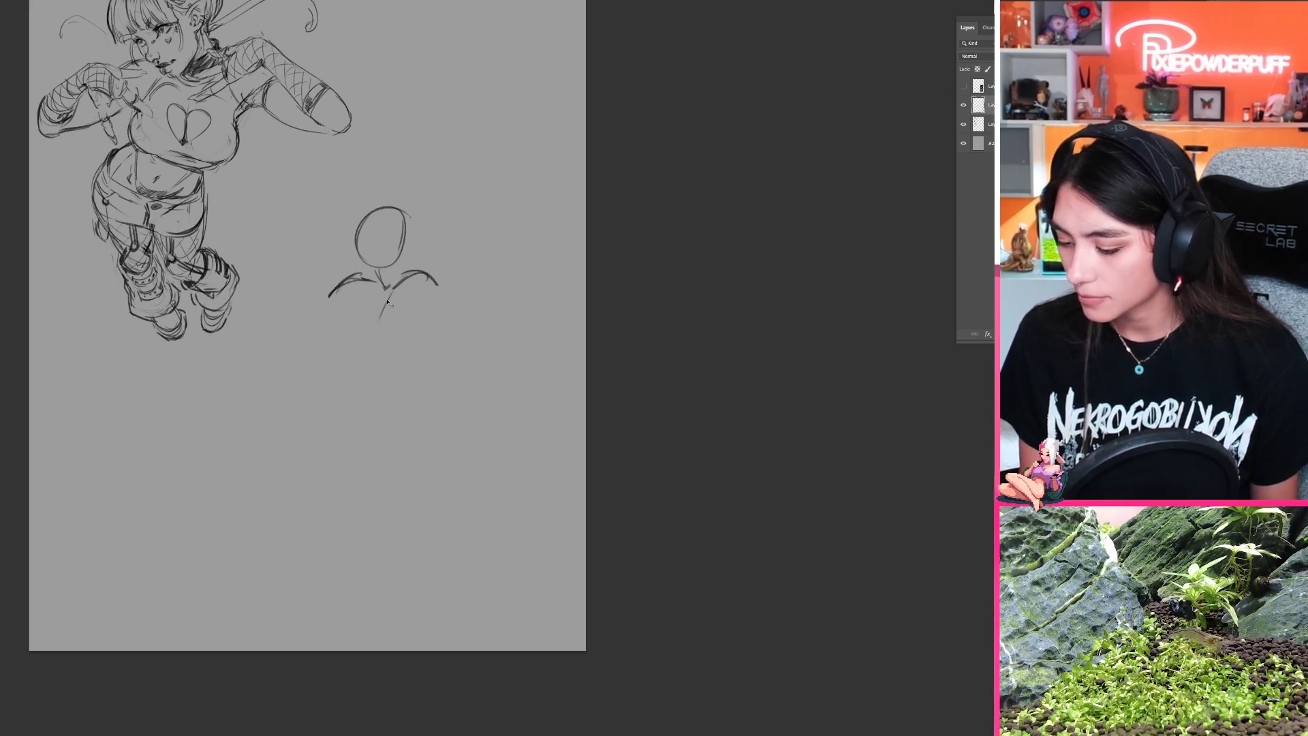
Step: Rough in a long curved limb from the new figure's chest down to a small hand shape, with chest contours beneath the shoulder
{"action": "mouse_move", "coordinate": [389, 293]}
{"action": "left_mouse_down"}
{"action": "mouse_move", "coordinate": [311, 348]}
{"action": "mouse_move", "coordinate": [352, 326]}
{"action": "mouse_move", "coordinate": [267, 406]}
{"action": "mouse_move", "coordinate": [279, 384]}
{"action": "mouse_move", "coordinate": [276, 442]}
{"action": "left_mouse_up"}
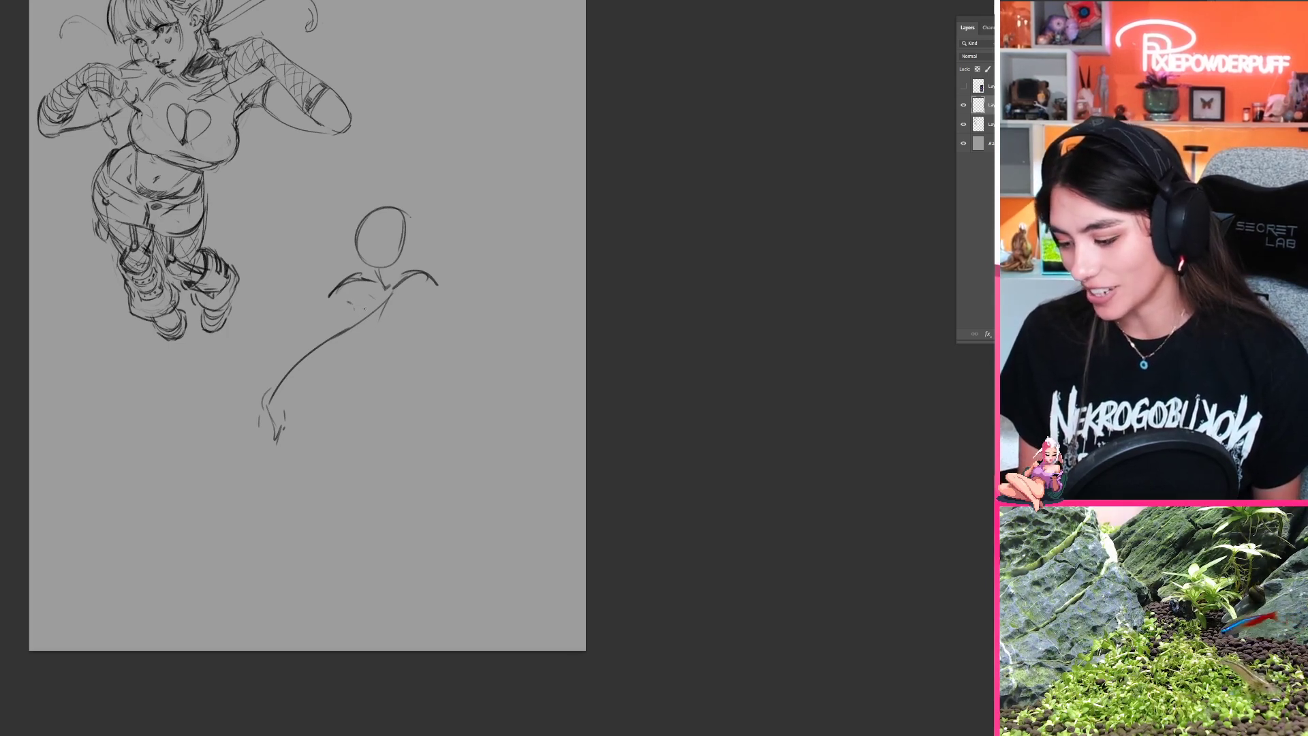
{"action": "left_click_drag", "start_coordinate": [355, 298], "coordinate": [374, 317]}
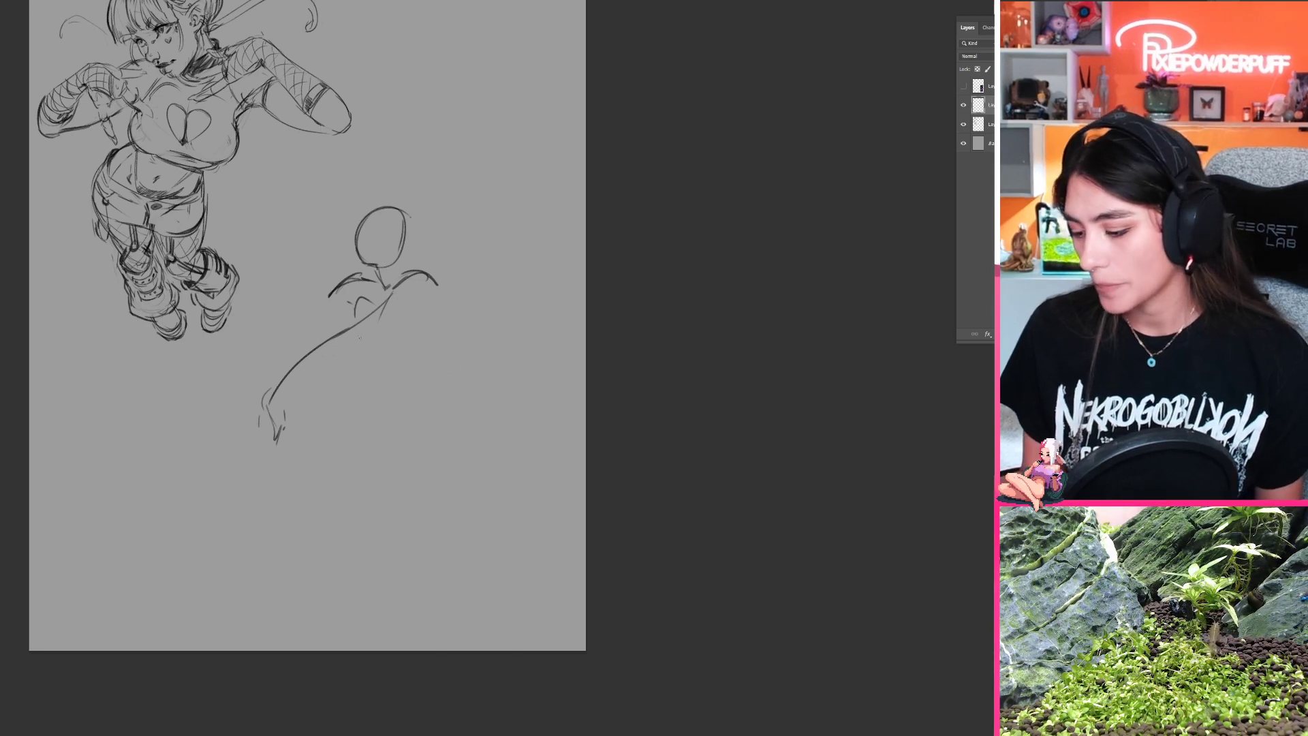
{"action": "left_click_drag", "start_coordinate": [345, 333], "coordinate": [363, 368]}
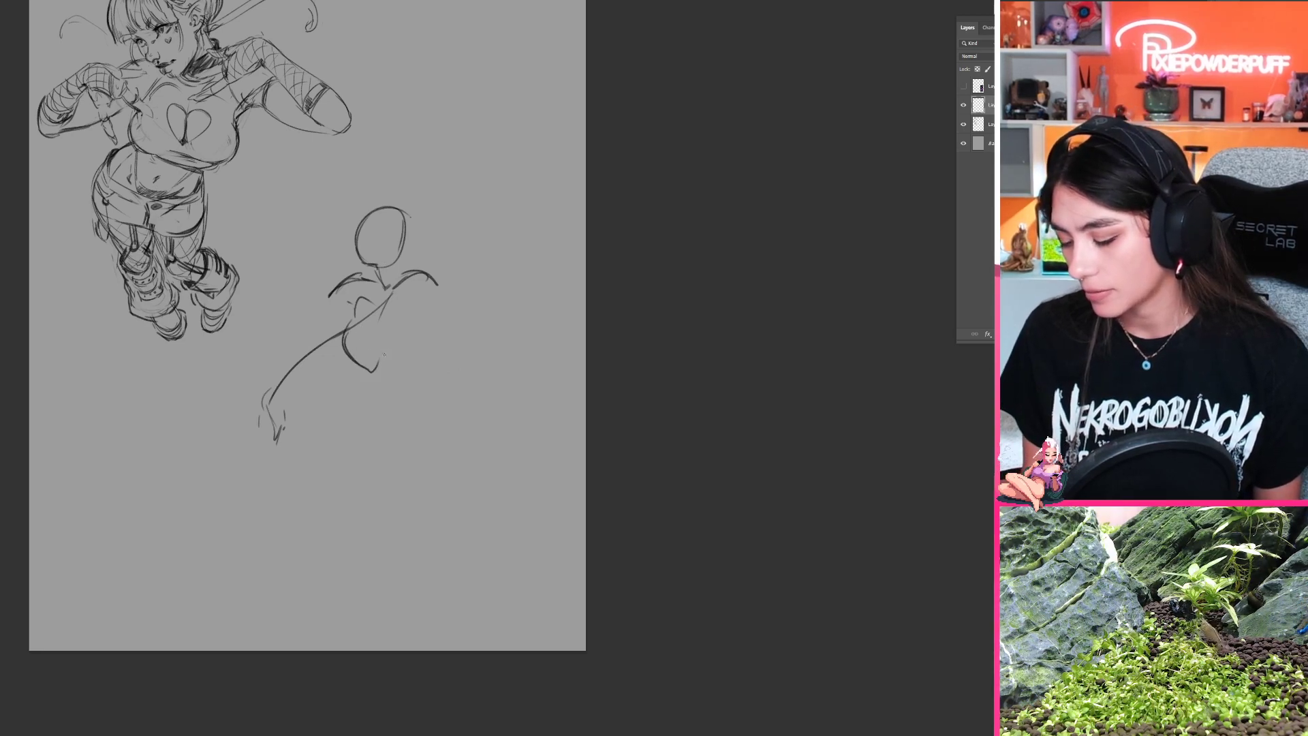
{"action": "key", "text": "ctrl+z"}
{"action": "mouse_move", "coordinate": [345, 313]}
{"action": "left_mouse_down"}
{"action": "mouse_move", "coordinate": [344, 335]}
{"action": "mouse_move", "coordinate": [368, 360]}
{"action": "left_mouse_up"}
{"action": "key", "text": "ctrl+z"}
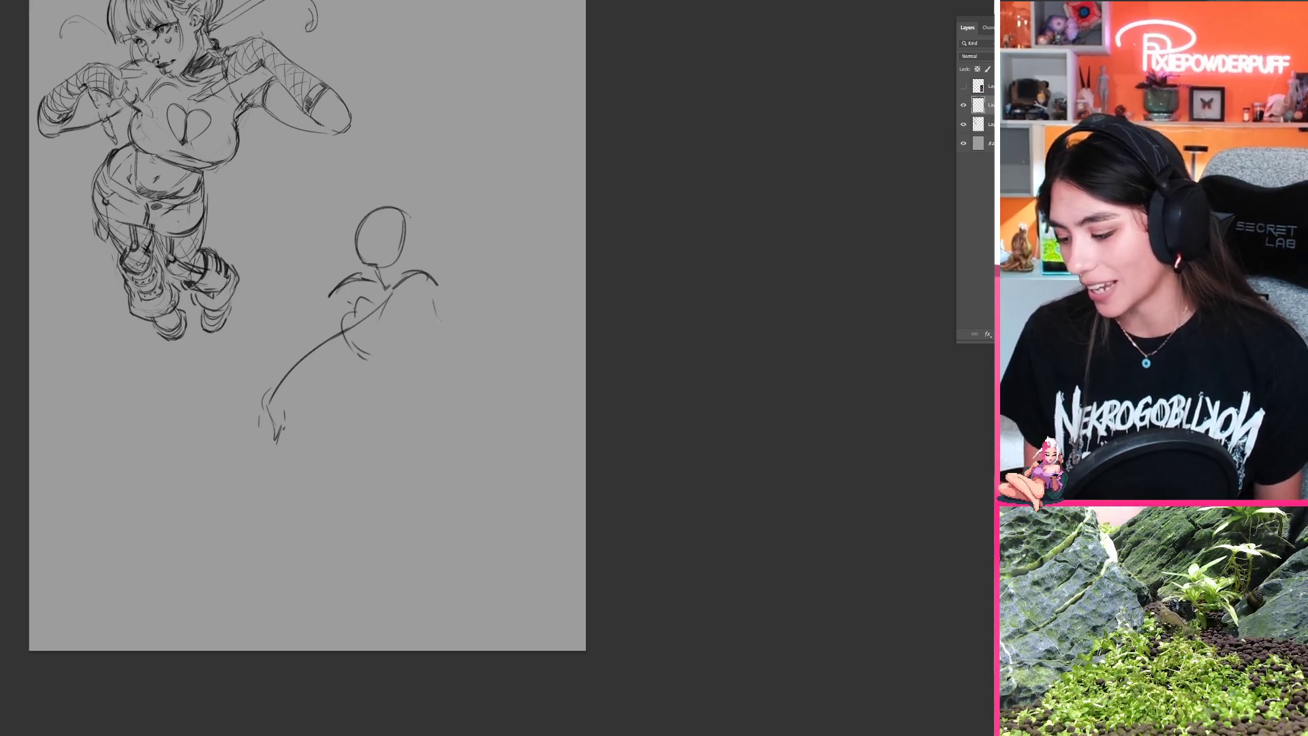
Step: Sketch the new figure's back line and hip oval, with a long diagonal leg line running from the chest down to the foot
{"action": "mouse_move", "coordinate": [435, 294]}
{"action": "left_mouse_down"}
{"action": "mouse_move", "coordinate": [446, 351]}
{"action": "mouse_move", "coordinate": [423, 360]}
{"action": "mouse_move", "coordinate": [481, 382]}
{"action": "mouse_move", "coordinate": [494, 407]}
{"action": "mouse_move", "coordinate": [467, 472]}
{"action": "left_mouse_up"}
{"action": "mouse_move", "coordinate": [473, 390]}
{"action": "left_mouse_down"}
{"action": "mouse_move", "coordinate": [436, 448]}
{"action": "mouse_move", "coordinate": [469, 473]}
{"action": "left_mouse_up"}
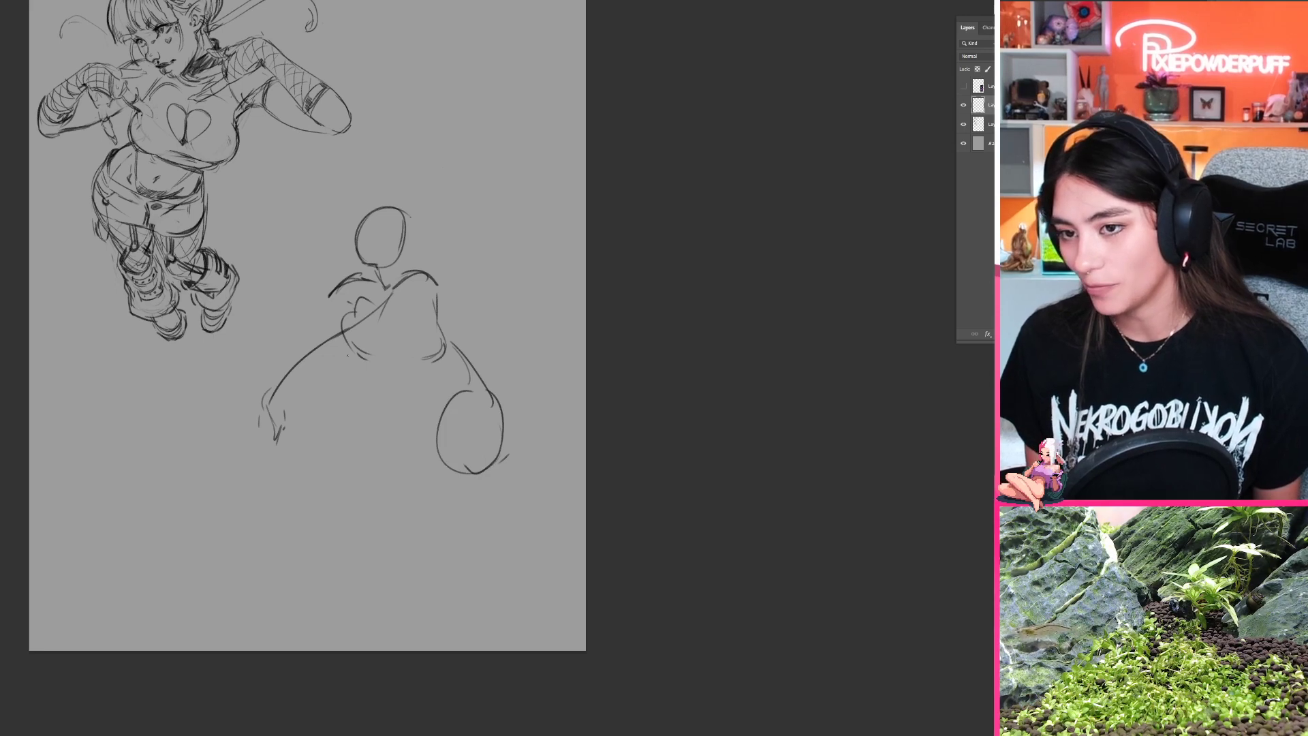
{"action": "mouse_move", "coordinate": [372, 337]}
{"action": "left_mouse_down"}
{"action": "mouse_move", "coordinate": [414, 339]}
{"action": "mouse_move", "coordinate": [372, 378]}
{"action": "mouse_move", "coordinate": [441, 458]}
{"action": "mouse_move", "coordinate": [445, 482]}
{"action": "left_mouse_up"}
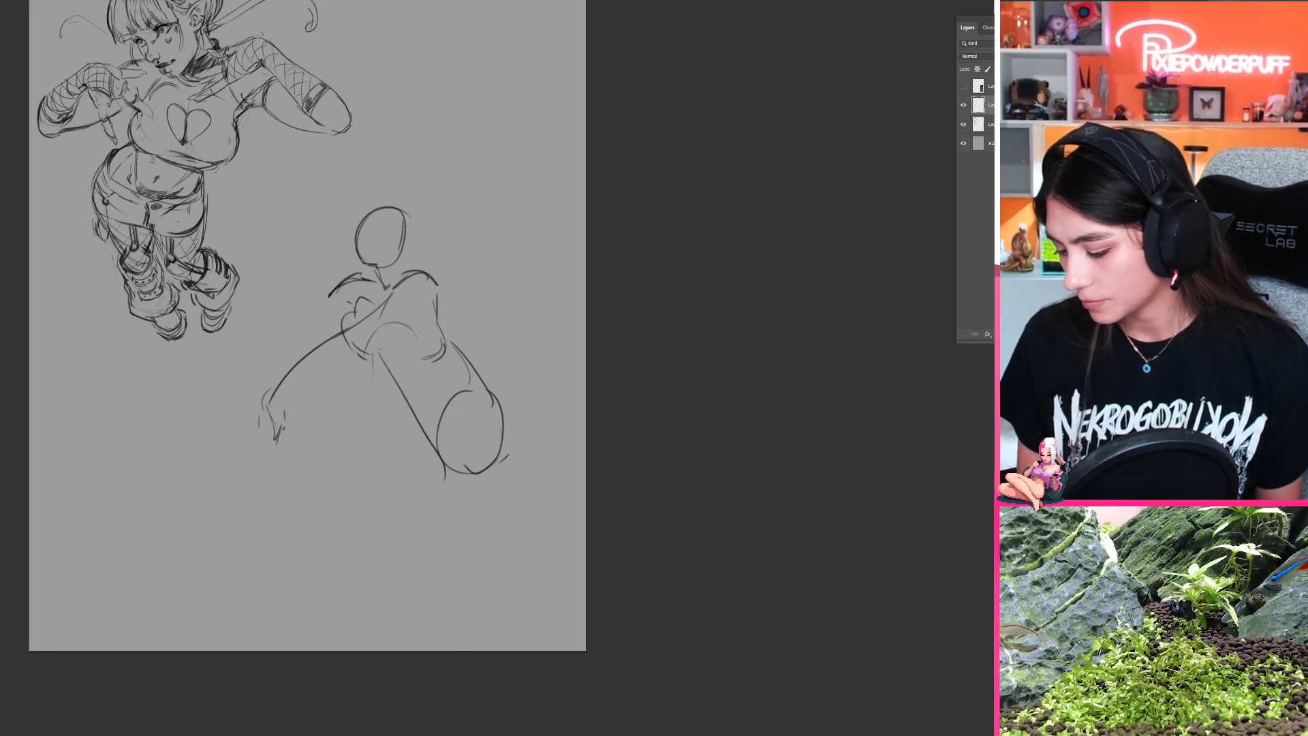
{"action": "mouse_move", "coordinate": [389, 379]}
{"action": "left_mouse_down"}
{"action": "mouse_move", "coordinate": [439, 460]}
{"action": "mouse_move", "coordinate": [459, 479]}
{"action": "mouse_move", "coordinate": [463, 467]}
{"action": "left_mouse_up"}
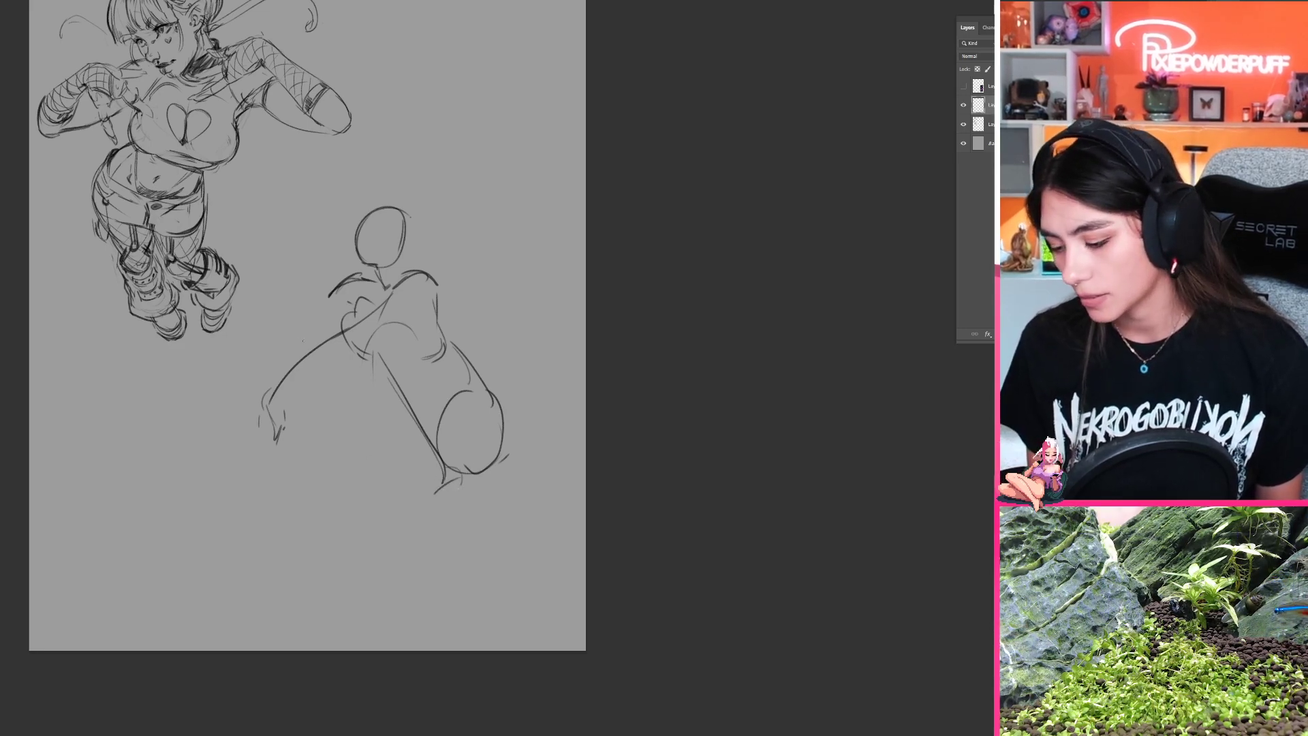
Step: Rough in the crouching figure's far leg, waist creases and back contour, plus an outstretched arm from the far shoulder
{"action": "mouse_move", "coordinate": [302, 325]}
{"action": "left_mouse_down"}
{"action": "mouse_move", "coordinate": [290, 342]}
{"action": "mouse_move", "coordinate": [386, 464]}
{"action": "mouse_move", "coordinate": [344, 494]}
{"action": "left_mouse_up"}
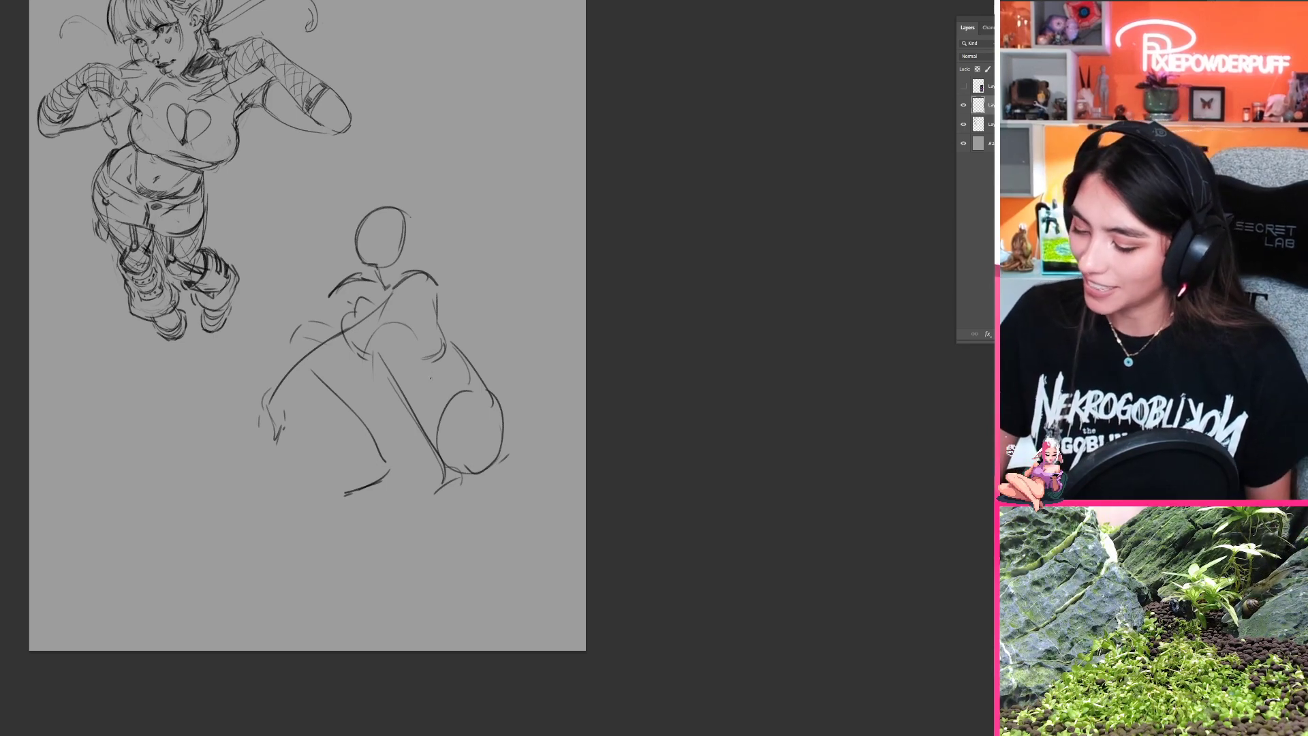
{"action": "left_click_drag", "start_coordinate": [447, 359], "coordinate": [453, 383]}
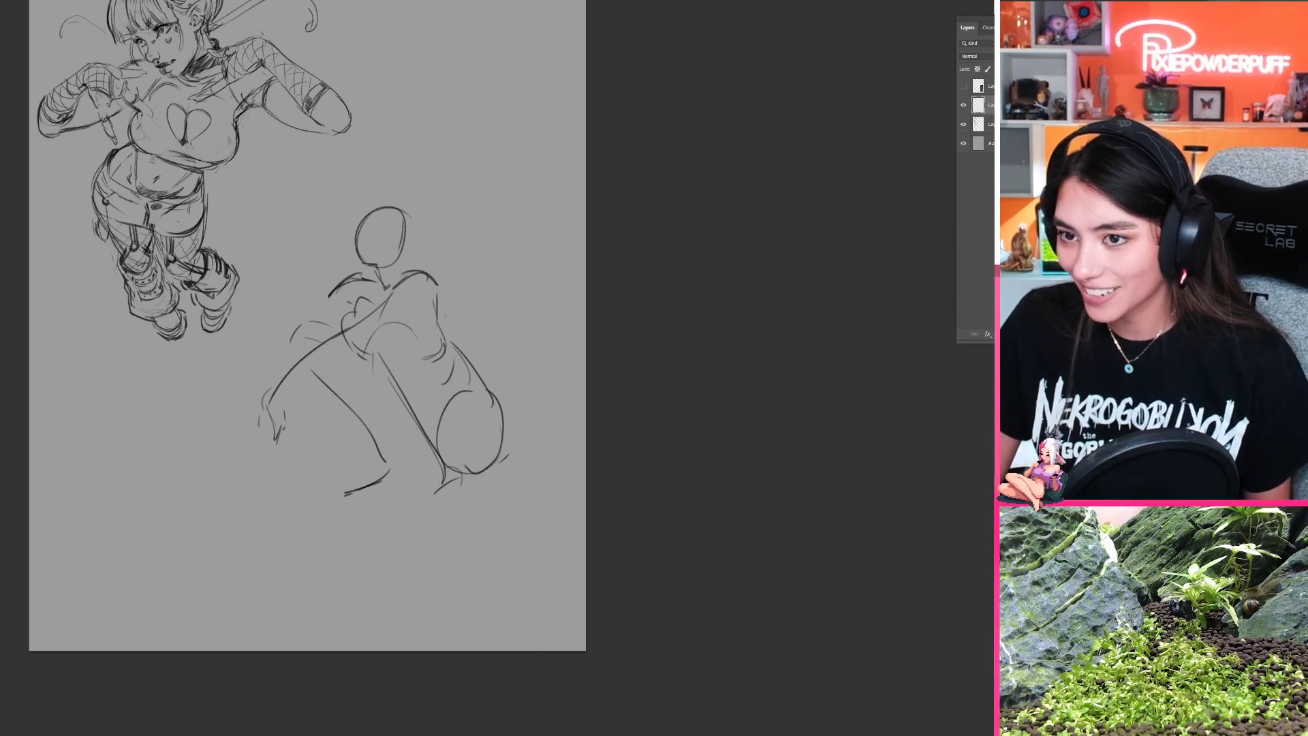
{"action": "left_click_drag", "start_coordinate": [432, 282], "coordinate": [450, 382]}
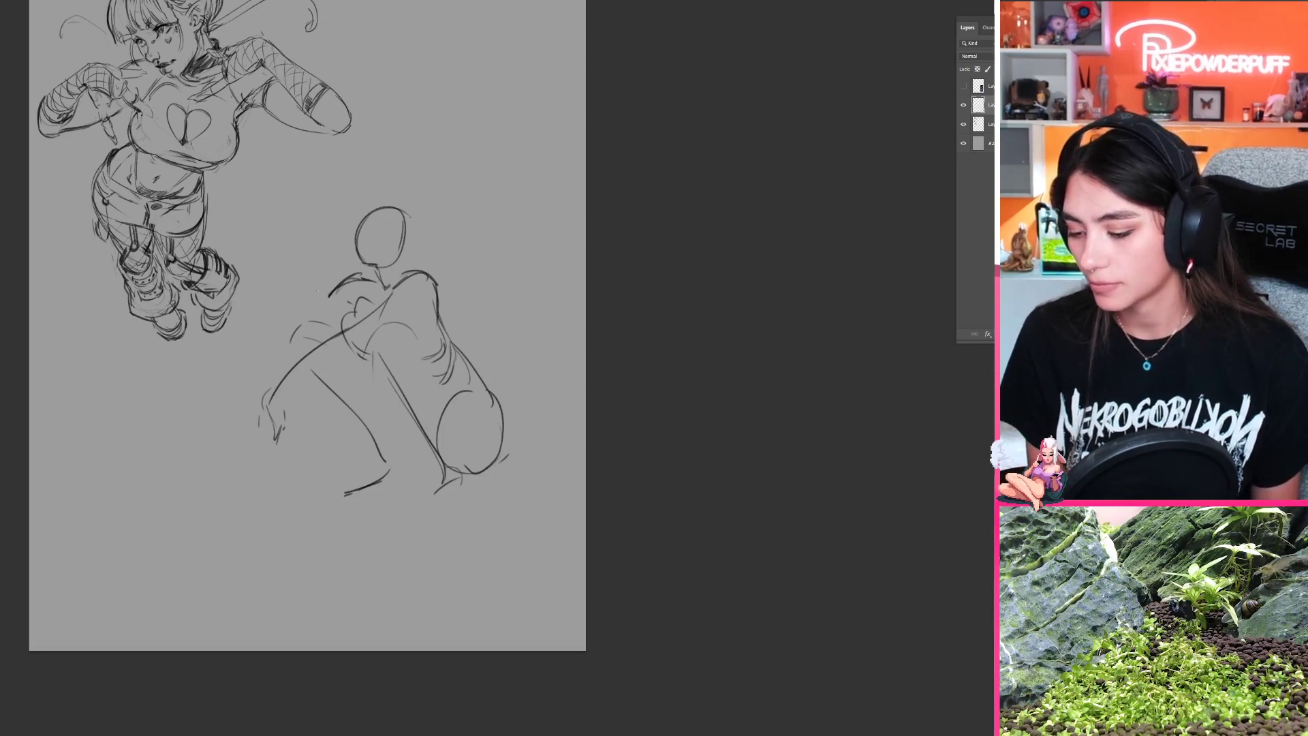
{"action": "mouse_move", "coordinate": [247, 328]}
{"action": "left_mouse_down"}
{"action": "mouse_move", "coordinate": [312, 293]}
{"action": "mouse_move", "coordinate": [287, 341]}
{"action": "left_mouse_up"}
Step: Scale the crouching figure down proportionally and move it lower on the canvas
{"action": "key", "text": "ctrl+t"}
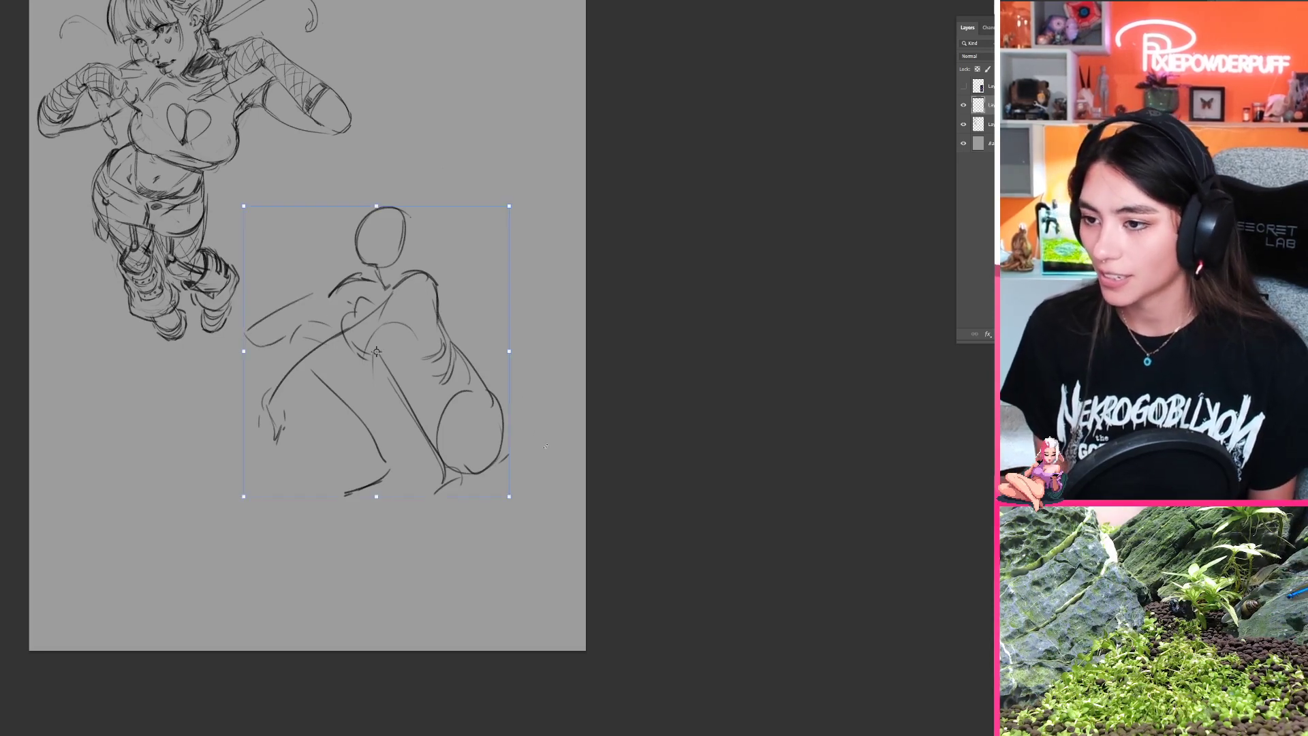
{"action": "mouse_move", "coordinate": [511, 487]}
{"action": "left_mouse_down"}
{"action": "mouse_move", "coordinate": [484, 469]}
{"action": "mouse_move", "coordinate": [525, 507]}
{"action": "mouse_move", "coordinate": [509, 490]}
{"action": "left_mouse_up"}
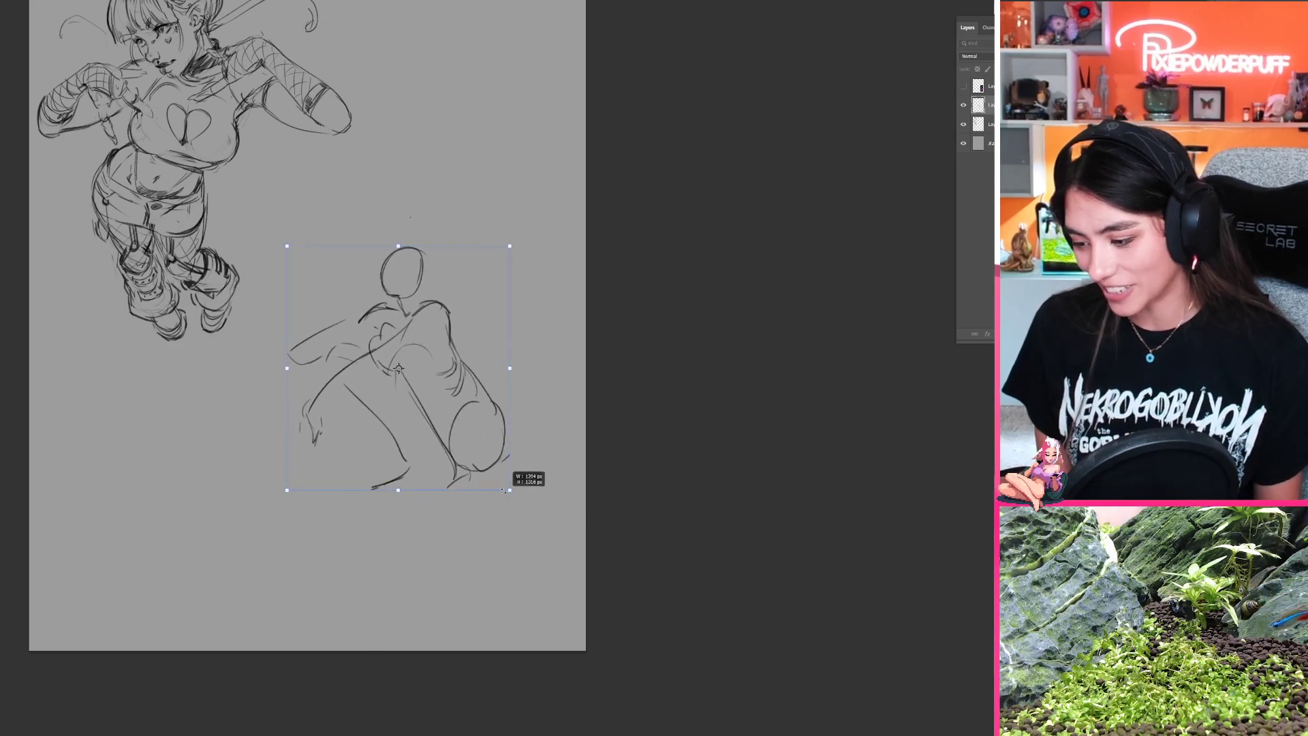
{"action": "left_click_drag", "start_coordinate": [480, 441], "coordinate": [487, 473]}
{"action": "key", "text": "Return"}
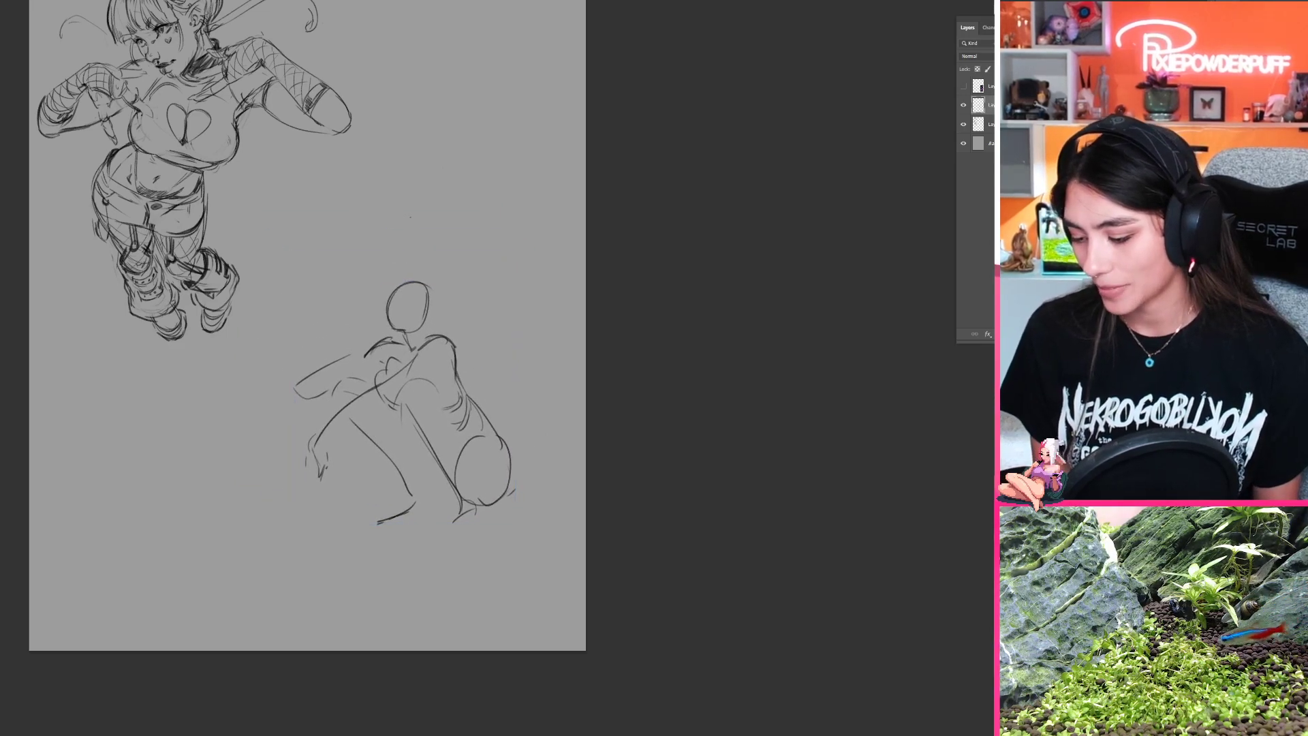
Step: Erase the far shoulder and outstretched arm with a smaller eraser, and redraw them as a slimmer upper arm ending at the elbow
{"action": "left_click", "coordinate": [368, 357]}
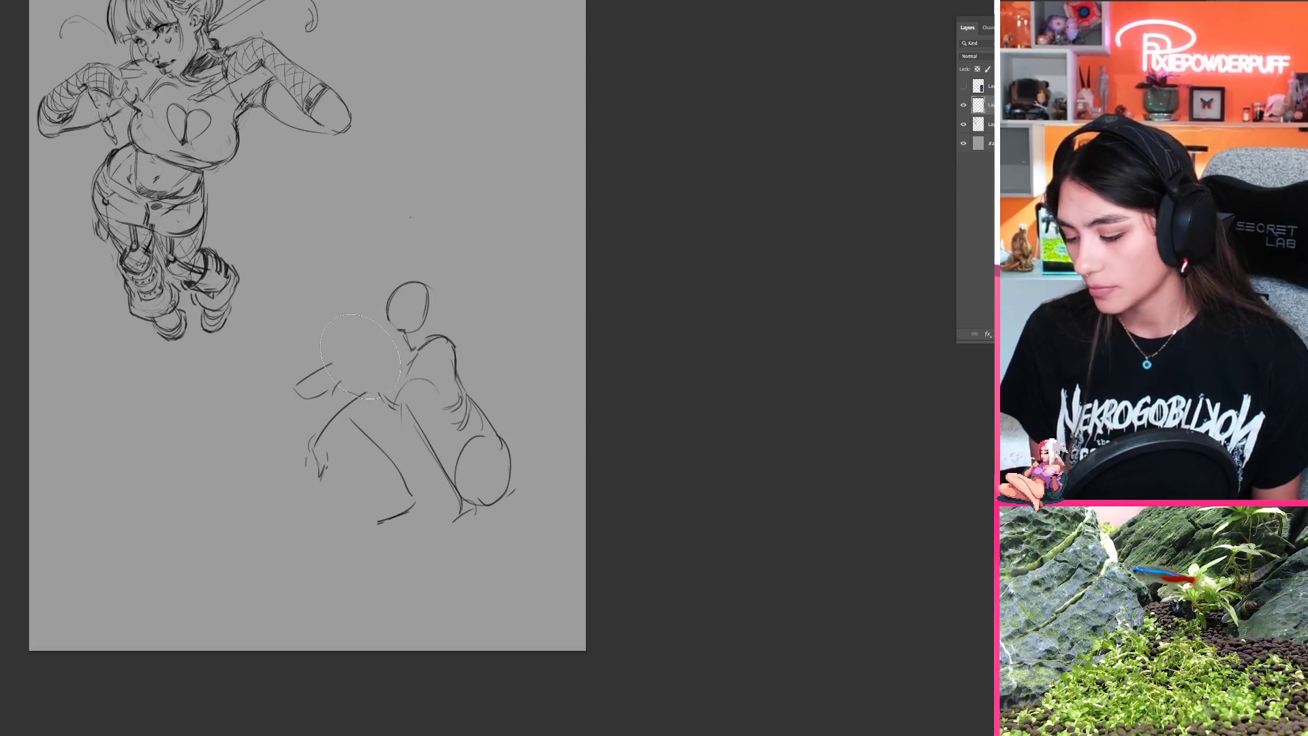
{"action": "key", "text": "ctrl+z"}
{"action": "key", "text": "bracketleft"}
{"action": "key", "text": "bracketleft"}
{"action": "mouse_move", "coordinate": [373, 348]}
{"action": "left_mouse_down"}
{"action": "mouse_move", "coordinate": [296, 391]}
{"action": "mouse_move", "coordinate": [327, 394]}
{"action": "mouse_move", "coordinate": [365, 347]}
{"action": "mouse_move", "coordinate": [306, 387]}
{"action": "mouse_move", "coordinate": [321, 390]}
{"action": "left_mouse_up"}
{"action": "key", "text": "b"}
{"action": "mouse_move", "coordinate": [372, 370]}
{"action": "left_mouse_down"}
{"action": "mouse_move", "coordinate": [329, 386]}
{"action": "mouse_move", "coordinate": [313, 376]}
{"action": "left_mouse_up"}
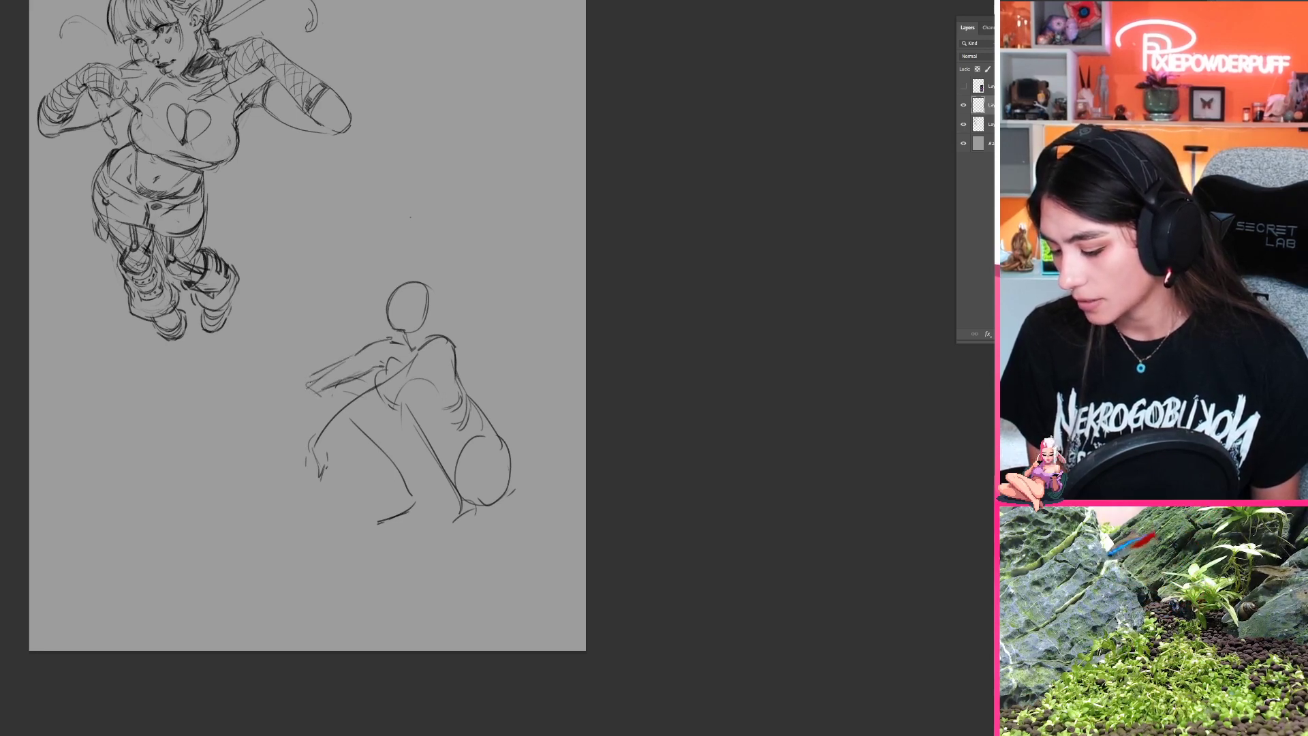
{"action": "left_click_drag", "start_coordinate": [309, 330], "coordinate": [295, 392]}
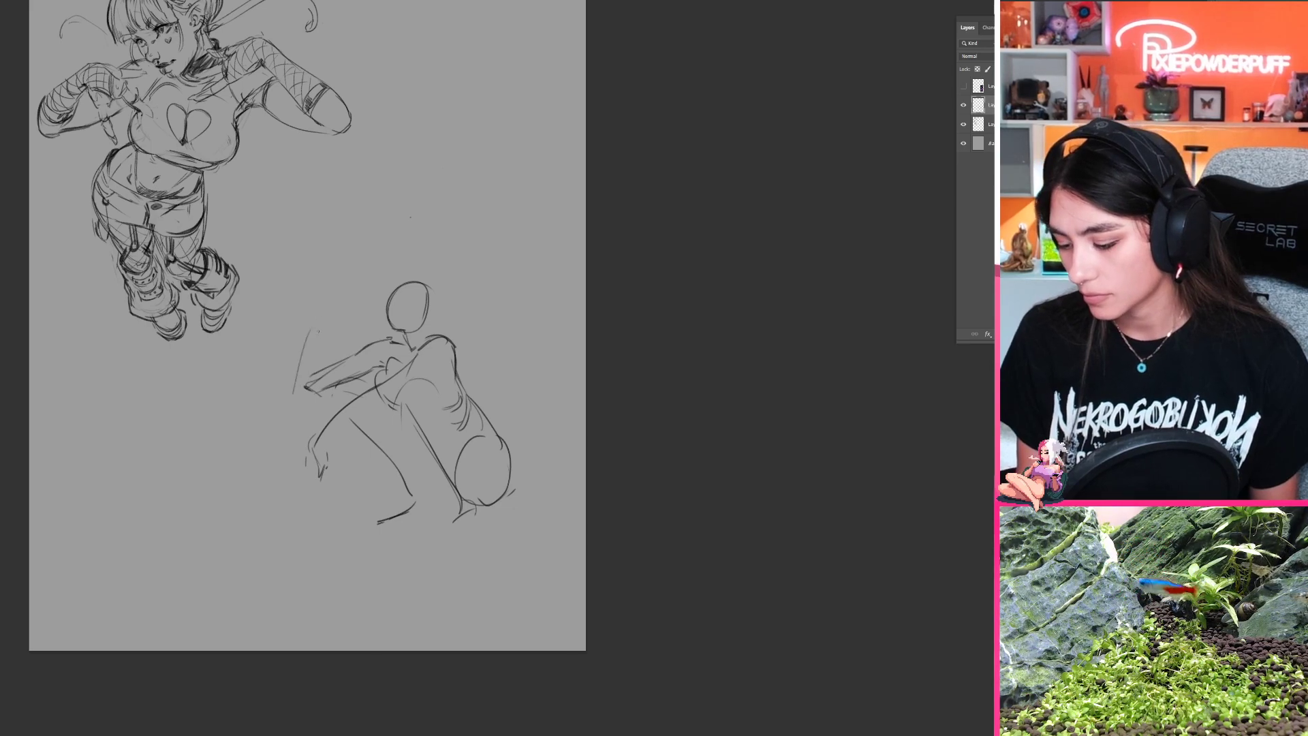
{"action": "key", "text": "ctrl+z"}
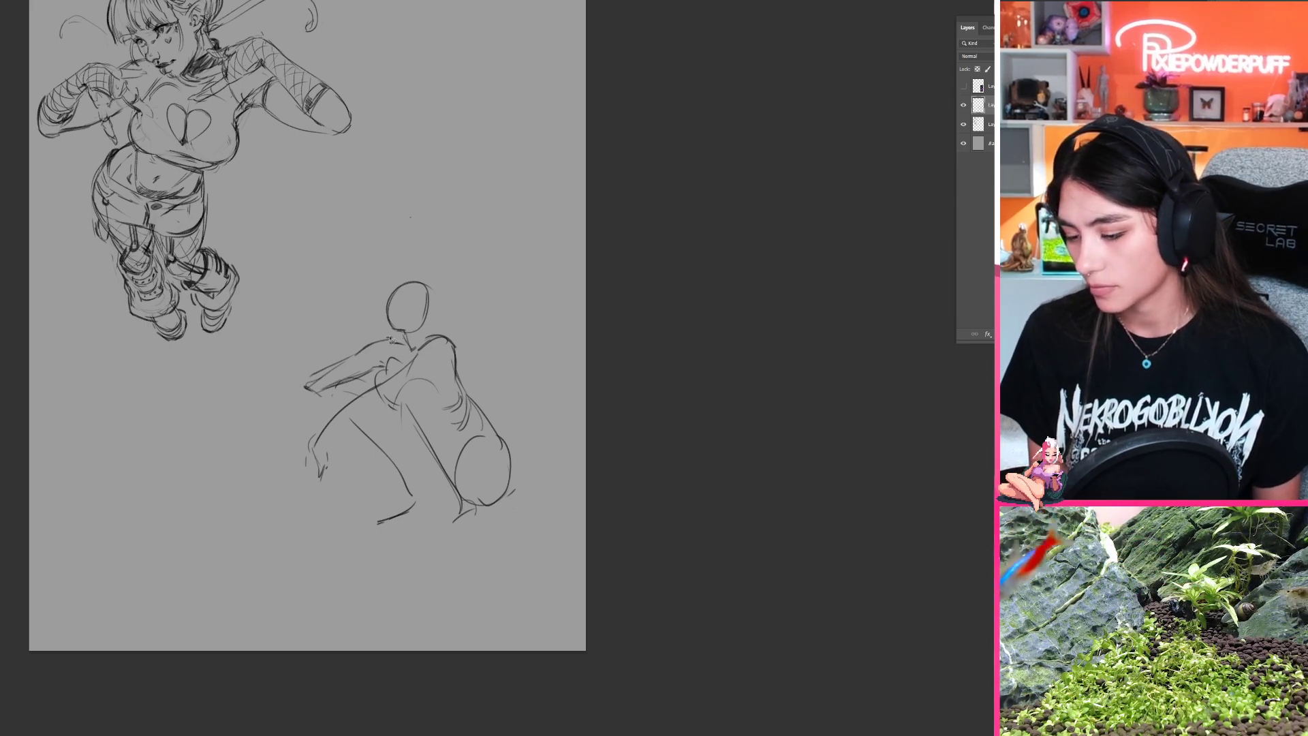
Step: Lasso the arms and upper torso, rotate them slightly about the shoulder area and deselect
{"action": "mouse_move", "coordinate": [392, 339]}
{"action": "left_mouse_down"}
{"action": "mouse_move", "coordinate": [438, 333]}
{"action": "mouse_move", "coordinate": [470, 354]}
{"action": "mouse_move", "coordinate": [273, 498]}
{"action": "mouse_move", "coordinate": [306, 358]}
{"action": "mouse_move", "coordinate": [468, 334]}
{"action": "left_mouse_up"}
{"action": "key", "text": "l"}
{"action": "key", "text": "ctrl+t"}
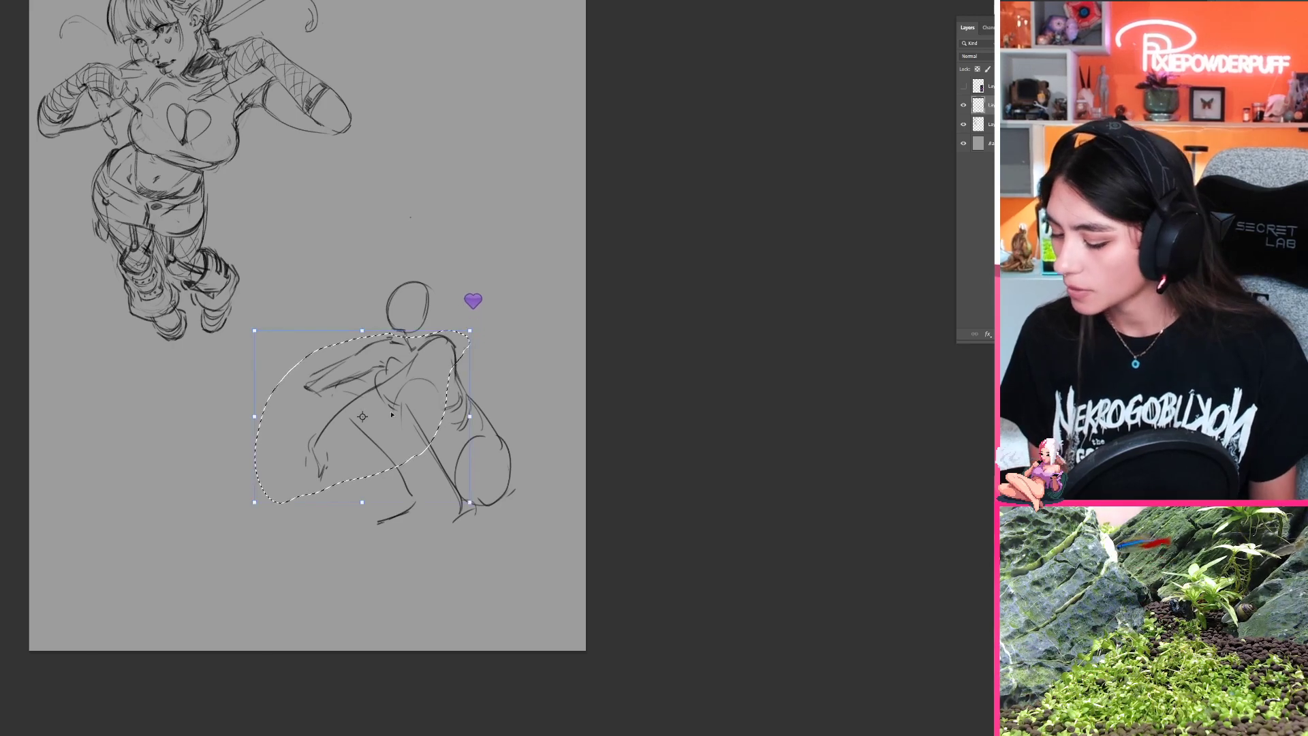
{"action": "left_click_drag", "start_coordinate": [363, 416], "coordinate": [410, 349]}
{"action": "left_click_drag", "start_coordinate": [328, 563], "coordinate": [364, 561]}
{"action": "key", "text": "Return"}
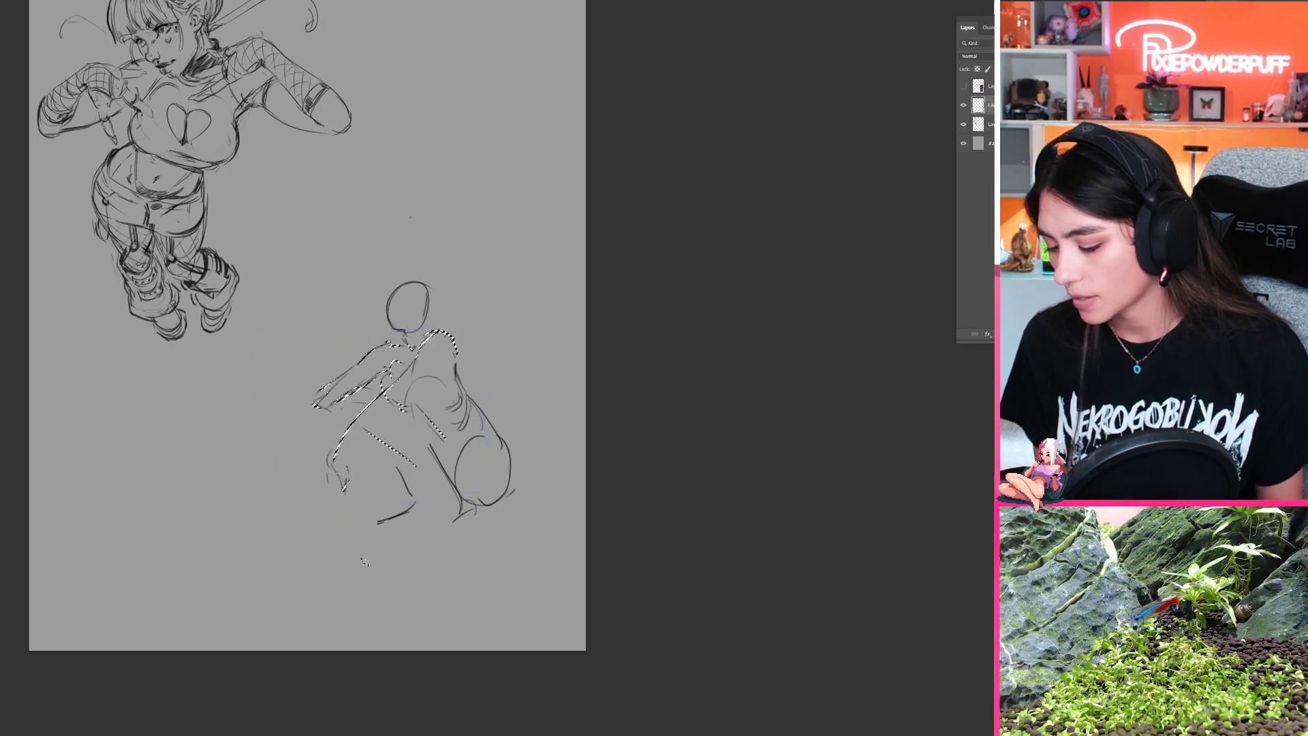
{"action": "key", "text": "ctrl+d"}
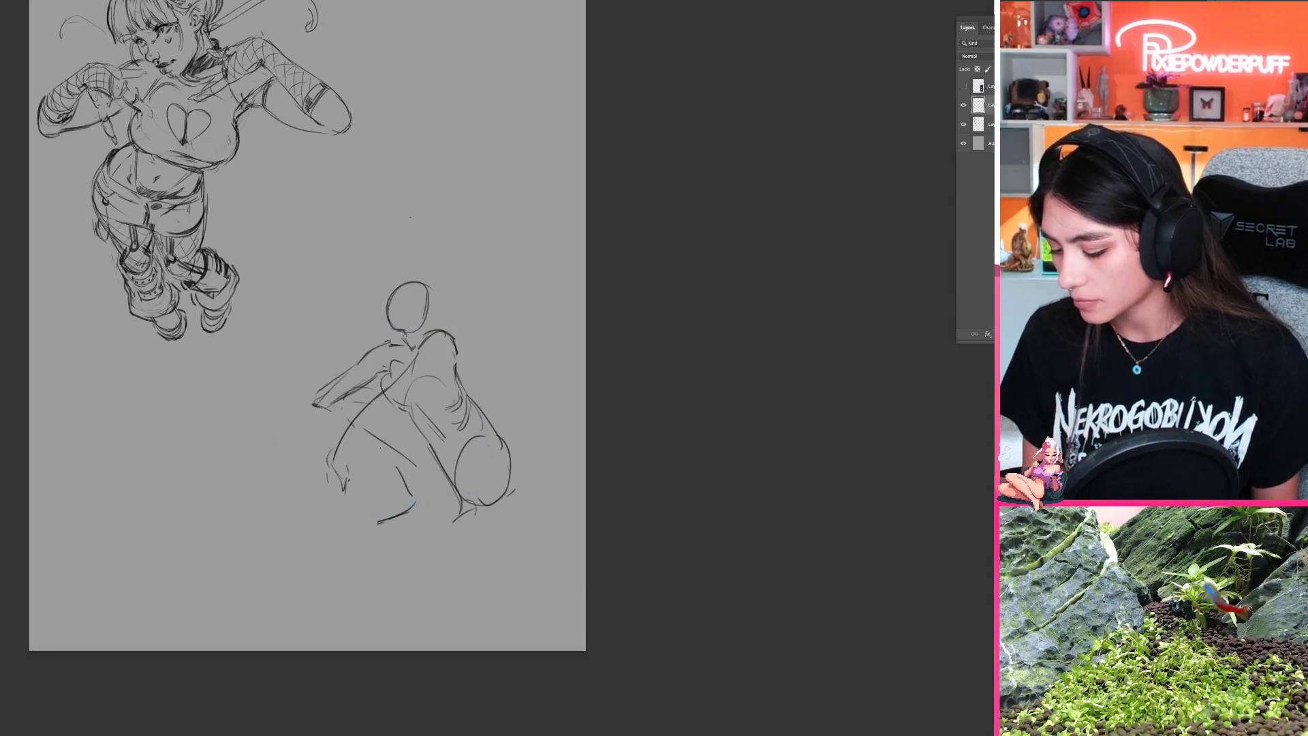
Step: Redraw the far thigh line and sketch the far forearm raised upright from the elbow
{"action": "left_click_drag", "start_coordinate": [354, 427], "coordinate": [395, 471]}
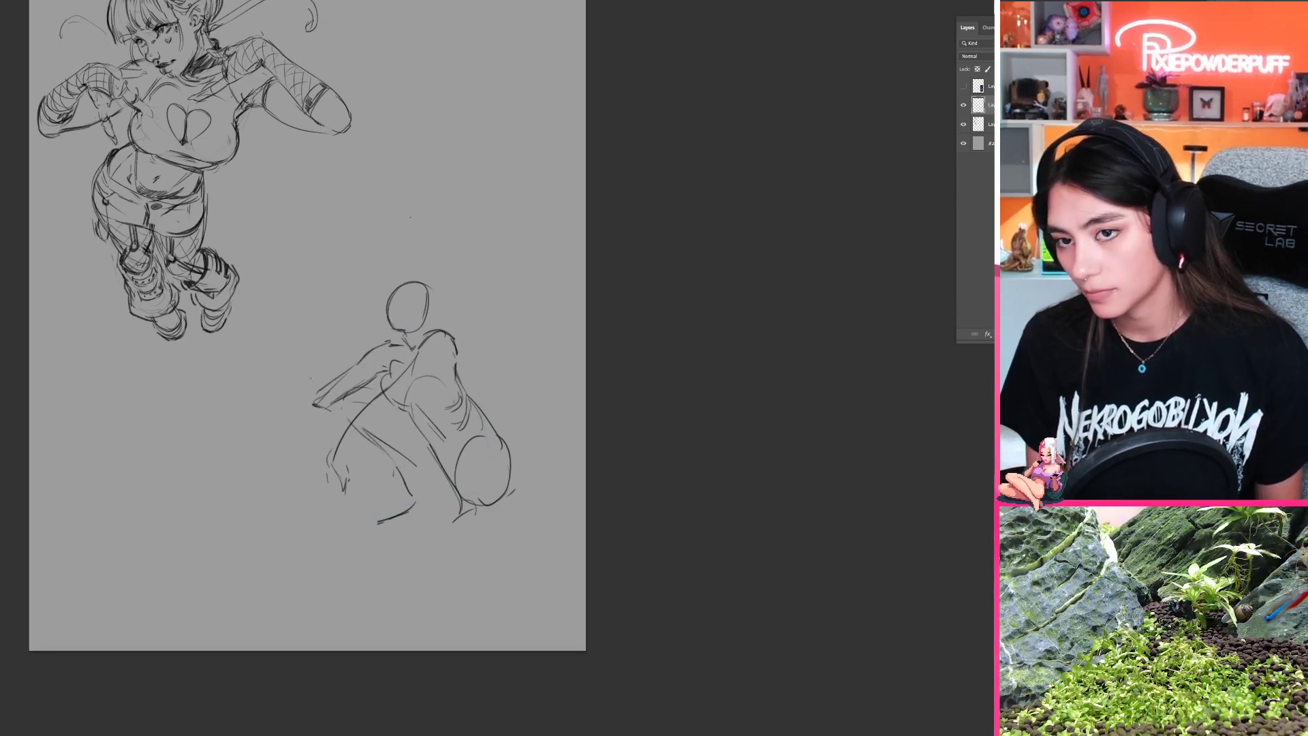
{"action": "left_click_drag", "start_coordinate": [312, 404], "coordinate": [308, 323]}
{"action": "mouse_move", "coordinate": [317, 398]}
{"action": "left_mouse_down"}
{"action": "mouse_move", "coordinate": [323, 333]}
{"action": "mouse_move", "coordinate": [313, 362]}
{"action": "left_mouse_up"}
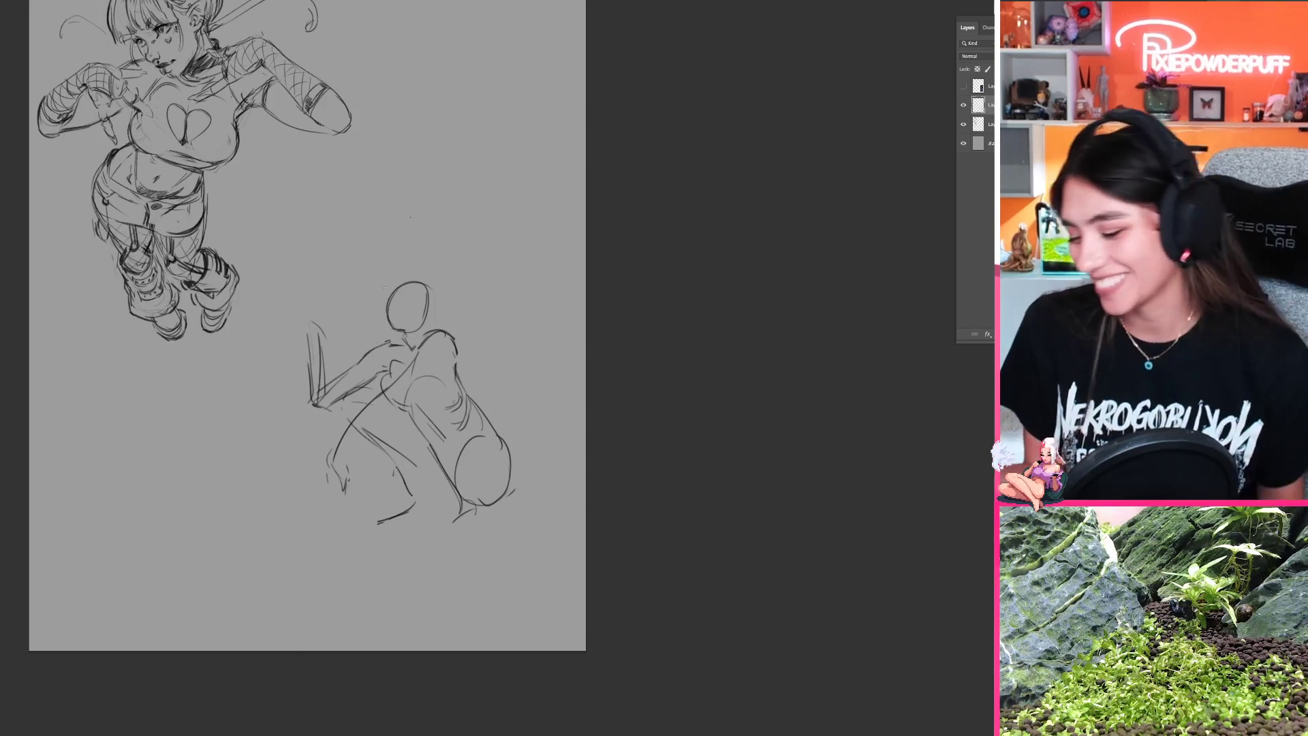
Step: Select the crouching figure's head oval, shift it slightly up and away from the back, and deselect
{"action": "mouse_move", "coordinate": [402, 335]}
{"action": "left_mouse_down"}
{"action": "mouse_move", "coordinate": [436, 263]}
{"action": "mouse_move", "coordinate": [375, 272]}
{"action": "mouse_move", "coordinate": [402, 335]}
{"action": "left_mouse_up"}
{"action": "key", "text": "ctrl+t"}
{"action": "left_click_drag", "start_coordinate": [442, 278], "coordinate": [432, 276]}
{"action": "key", "text": "Return"}
{"action": "key", "text": "ctrl+d"}
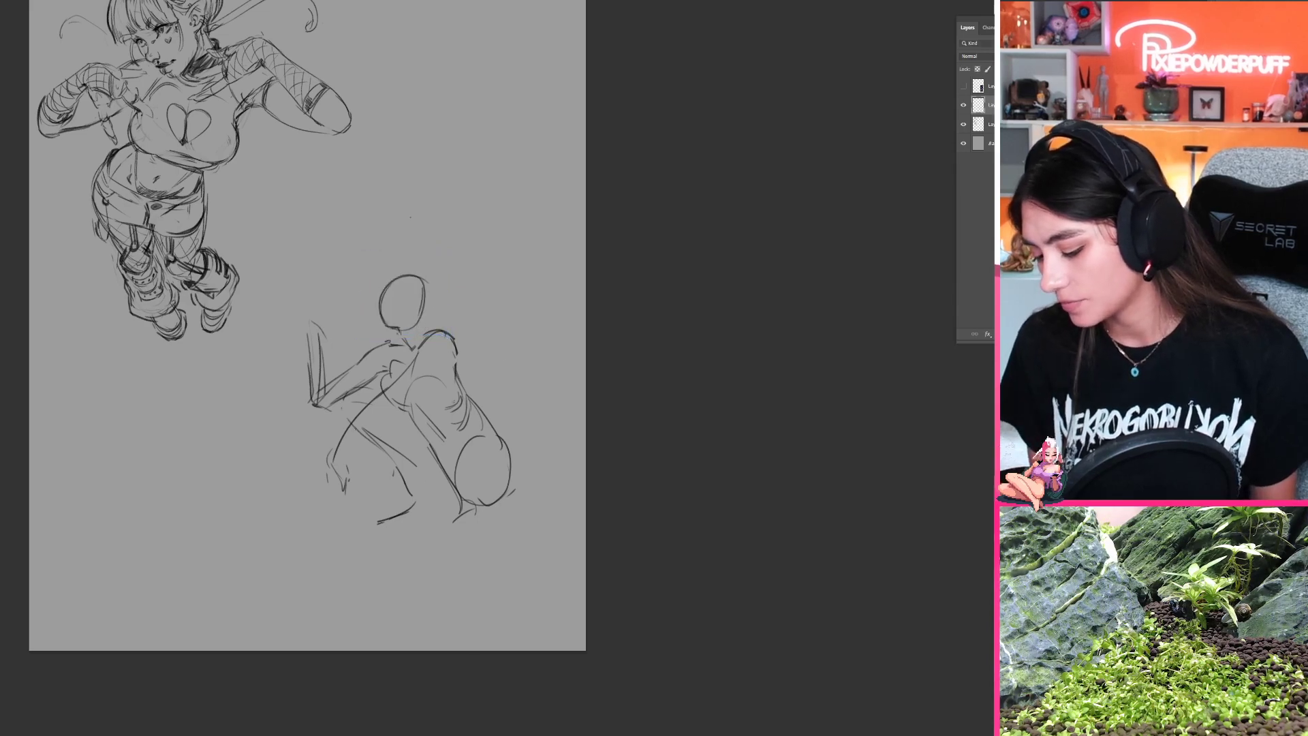
Step: Sketch the near foot and heel beneath the hip, undoing the unwanted strokes
{"action": "left_click_drag", "start_coordinate": [360, 434], "coordinate": [404, 491]}
{"action": "key", "text": "ctrl+z"}
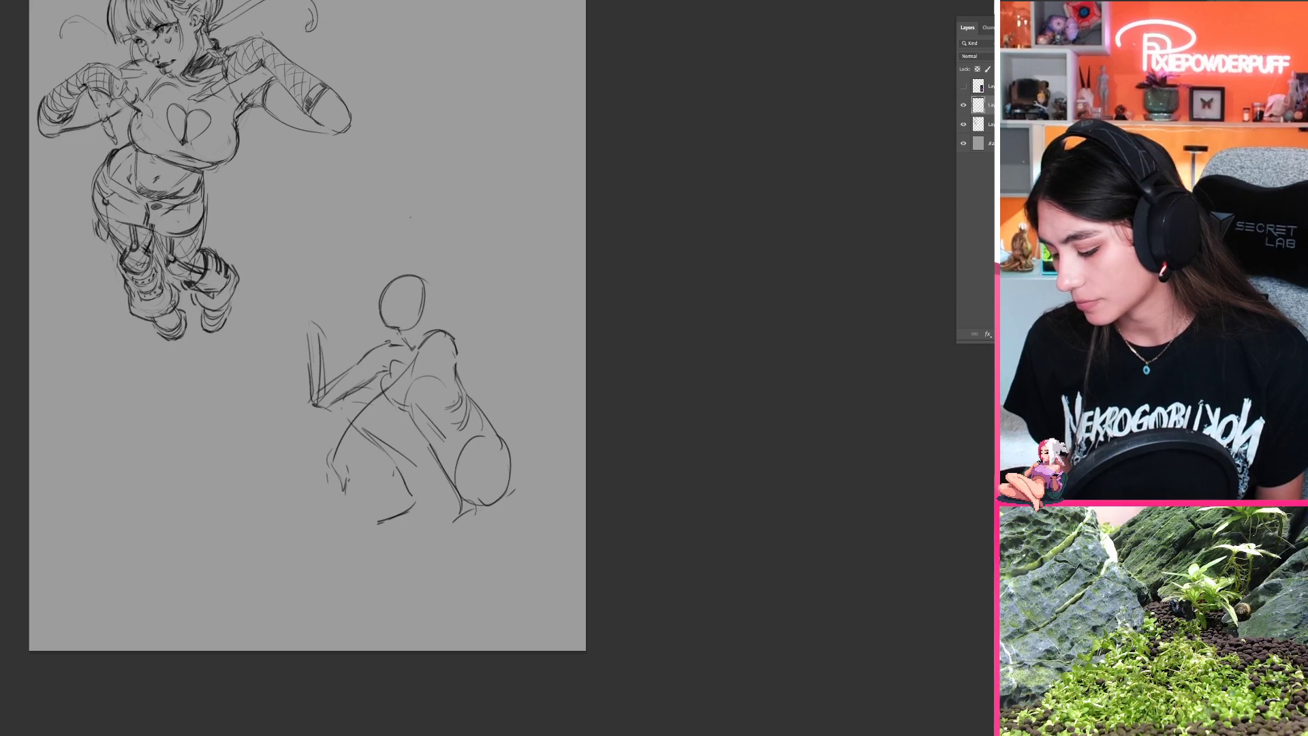
{"action": "left_click_drag", "start_coordinate": [477, 504], "coordinate": [489, 522]}
{"action": "mouse_move", "coordinate": [480, 518]}
{"action": "left_mouse_down"}
{"action": "mouse_move", "coordinate": [490, 421]}
{"action": "mouse_move", "coordinate": [416, 447]}
{"action": "mouse_move", "coordinate": [434, 435]}
{"action": "mouse_move", "coordinate": [426, 445]}
{"action": "mouse_move", "coordinate": [474, 443]}
{"action": "left_mouse_up"}
{"action": "key", "text": "ctrl+z"}
{"action": "key", "text": "ctrl+z"}
{"action": "key", "text": "ctrl+z"}
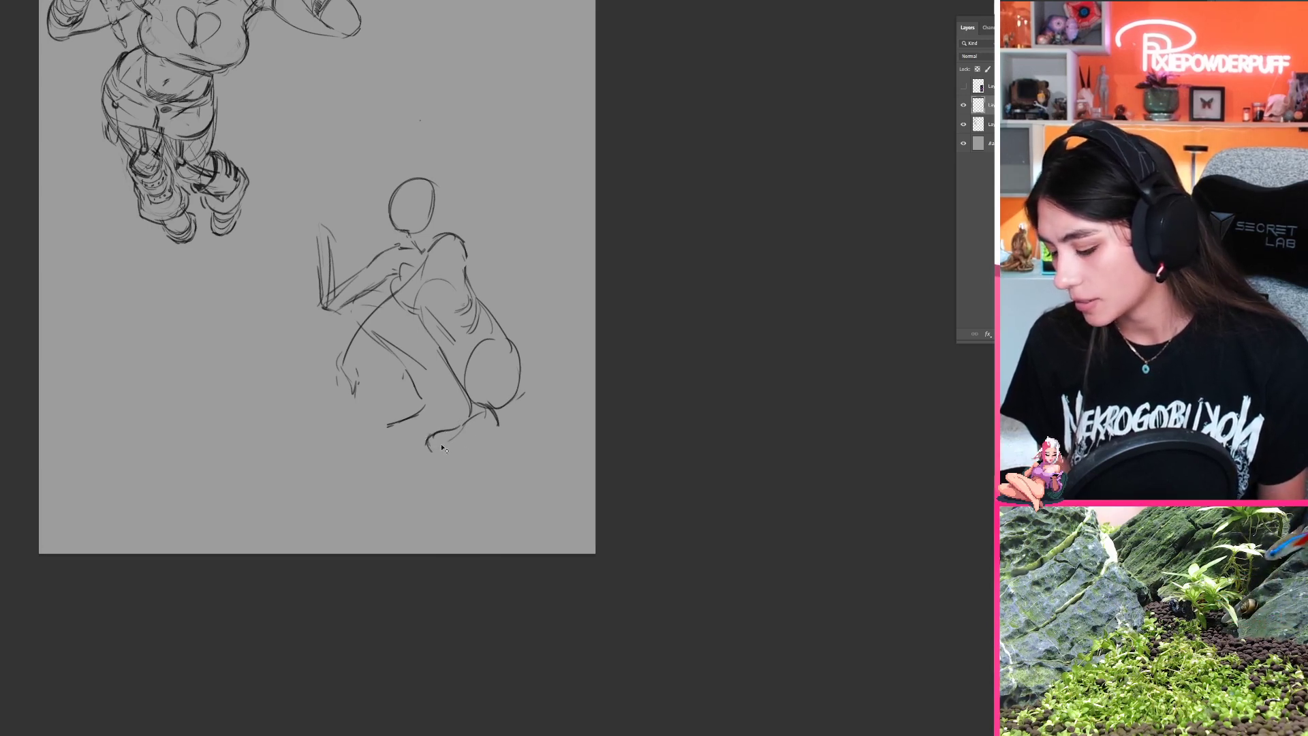
{"action": "key", "text": "ctrl+z"}
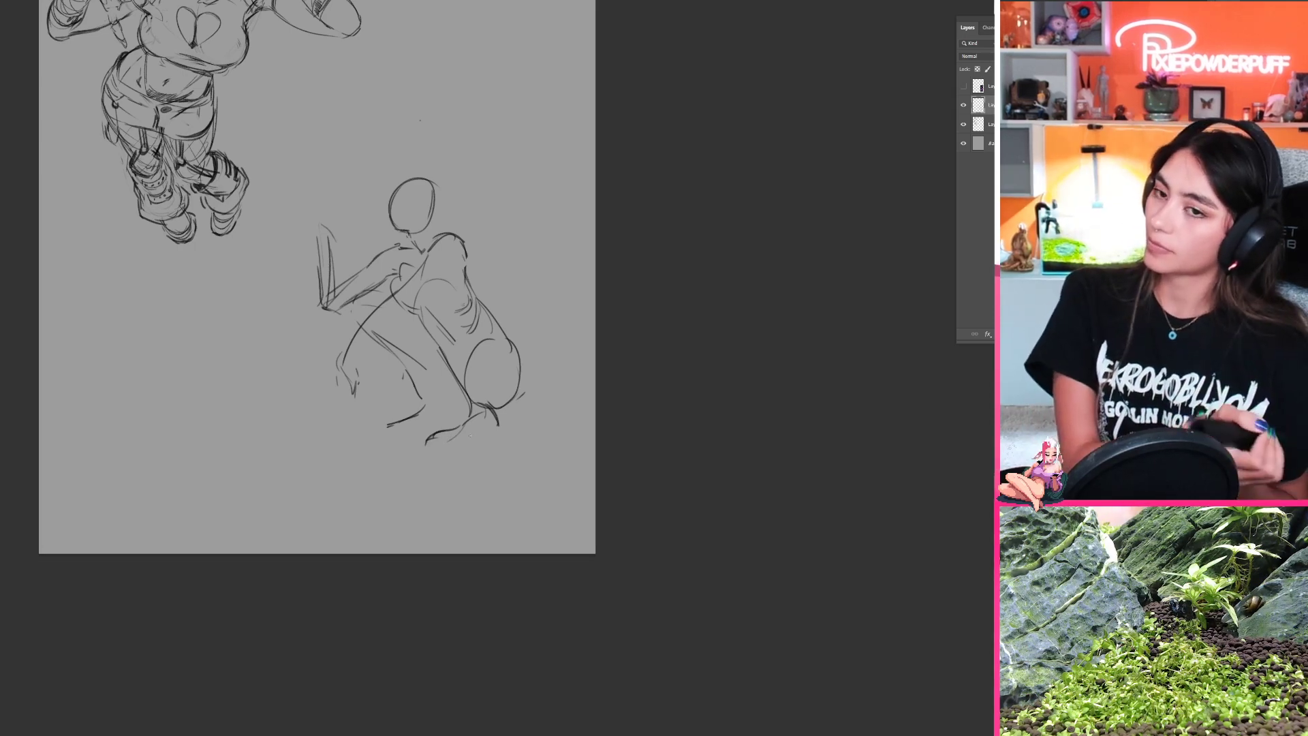
Step: Clean up the shoulder and waist lines, then add toe strokes to the far foot
{"action": "key", "text": "e"}
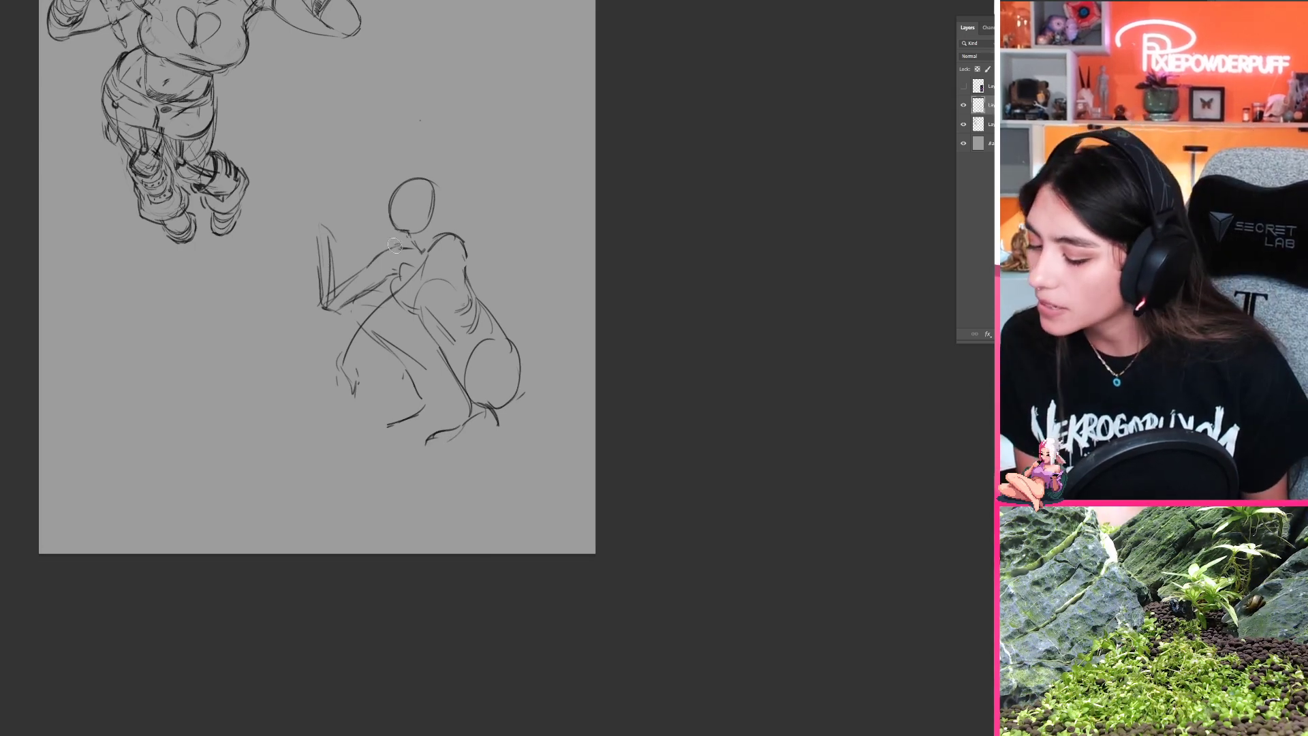
{"action": "mouse_move", "coordinate": [401, 246]}
{"action": "left_mouse_down"}
{"action": "mouse_move", "coordinate": [376, 258]}
{"action": "mouse_move", "coordinate": [404, 248]}
{"action": "left_mouse_up"}
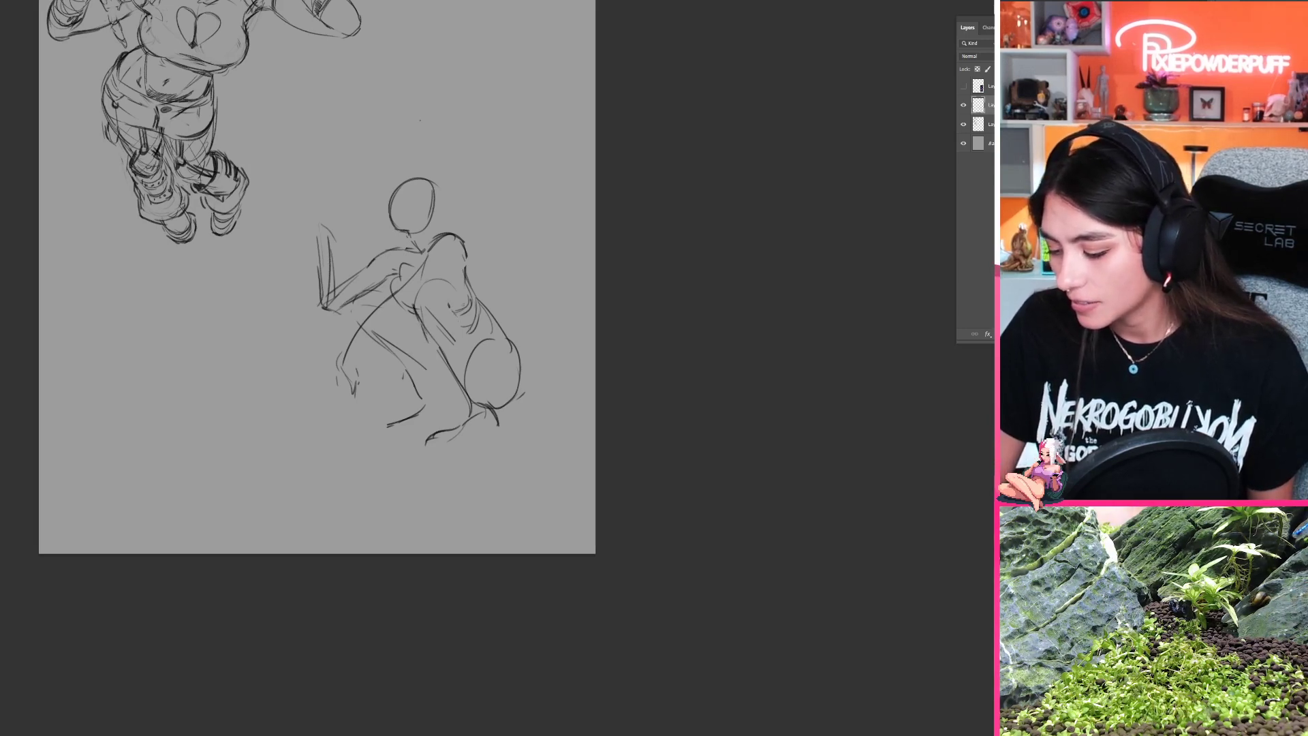
{"action": "left_click_drag", "start_coordinate": [454, 312], "coordinate": [471, 336]}
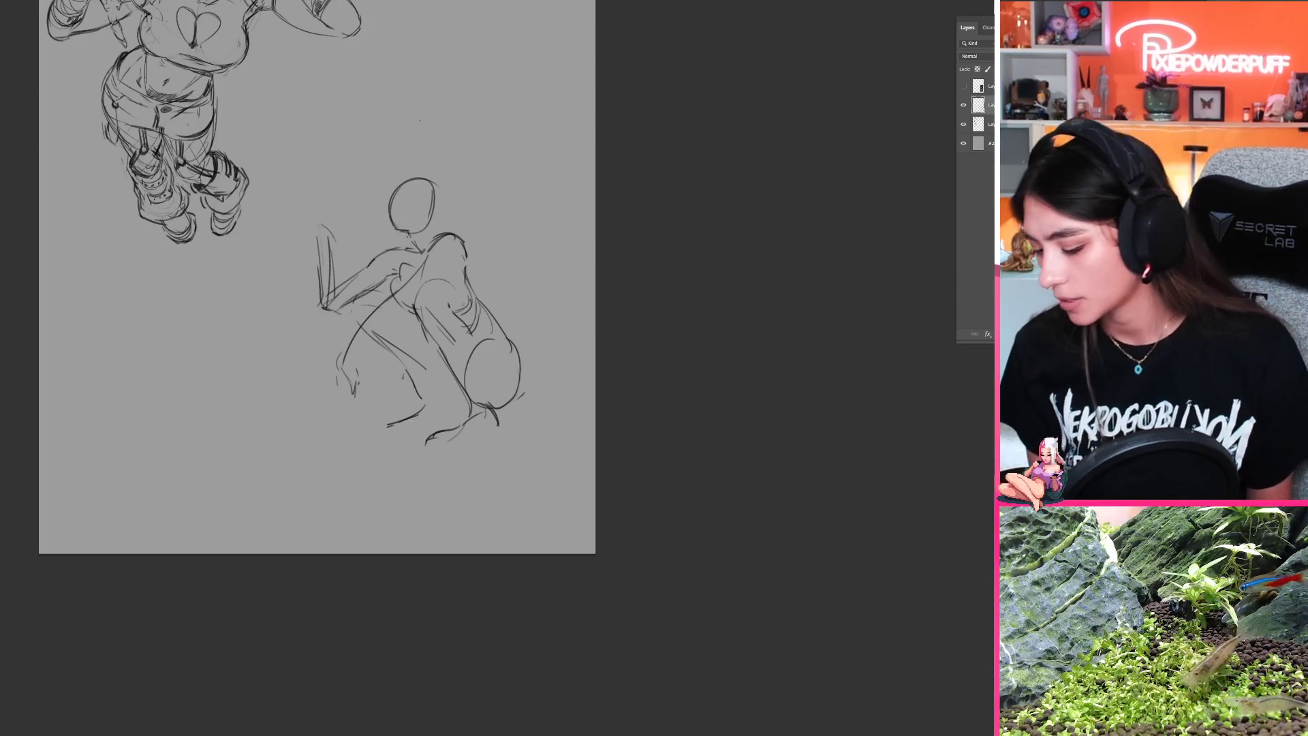
{"action": "left_click_drag", "start_coordinate": [421, 404], "coordinate": [385, 420]}
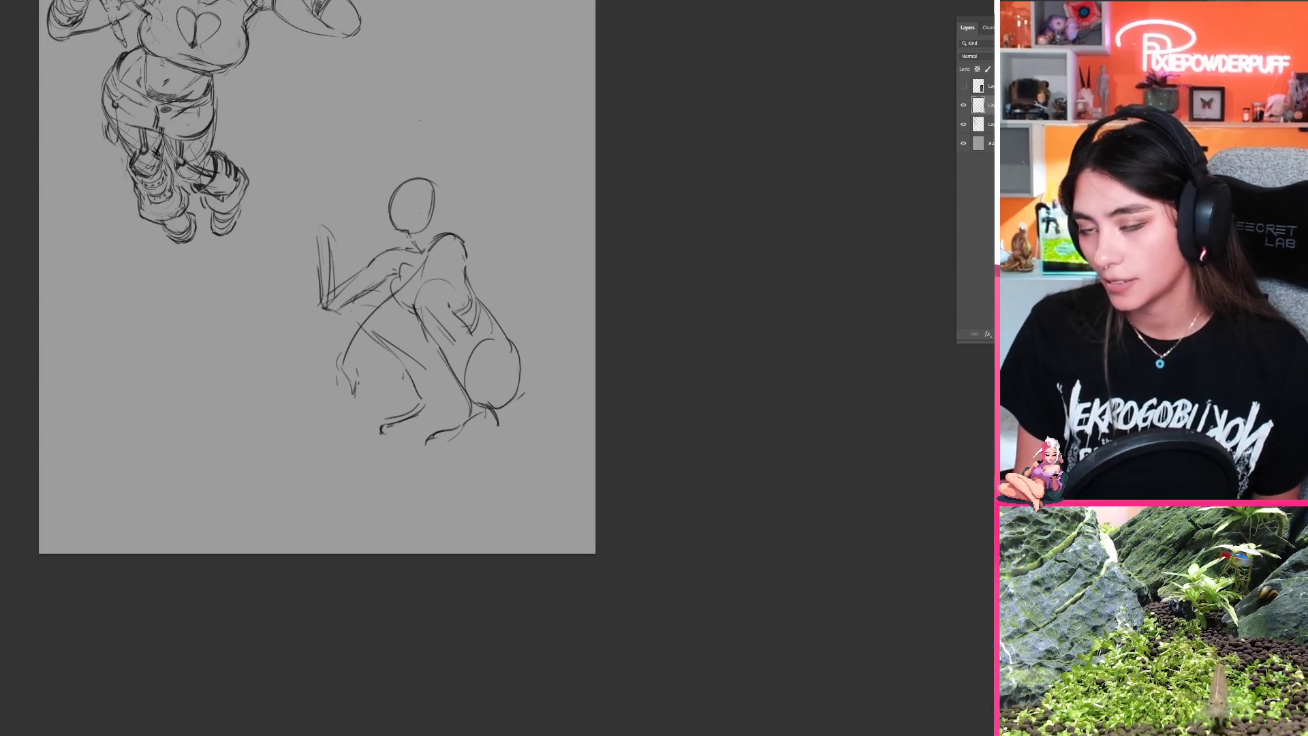
Step: Add the back of the skull, neck lines and small facial marks to the head, and refine the chest contour
{"action": "mouse_move", "coordinate": [415, 176]}
{"action": "left_mouse_down"}
{"action": "mouse_move", "coordinate": [407, 233]}
{"action": "mouse_move", "coordinate": [388, 228]}
{"action": "mouse_move", "coordinate": [446, 198]}
{"action": "mouse_move", "coordinate": [422, 318]}
{"action": "left_mouse_up"}
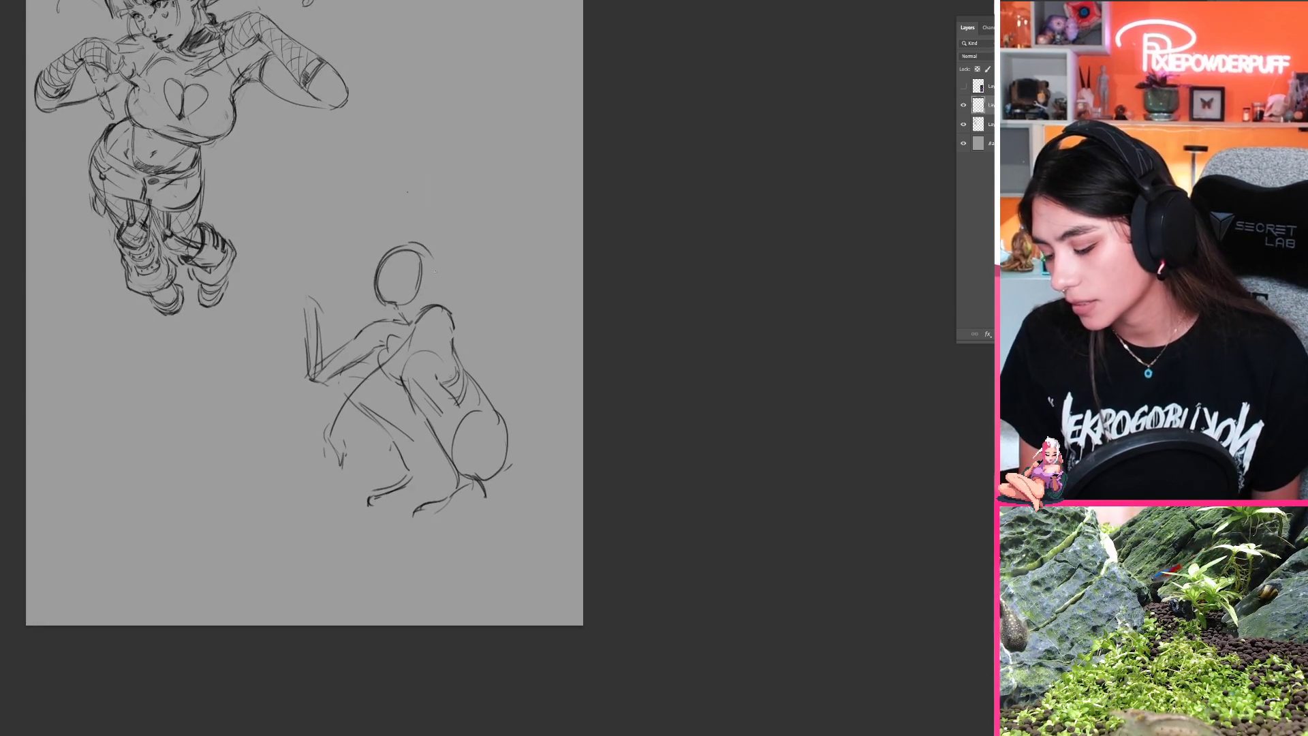
{"action": "mouse_move", "coordinate": [401, 244]}
{"action": "left_mouse_down"}
{"action": "mouse_move", "coordinate": [434, 282]}
{"action": "mouse_move", "coordinate": [404, 315]}
{"action": "left_mouse_up"}
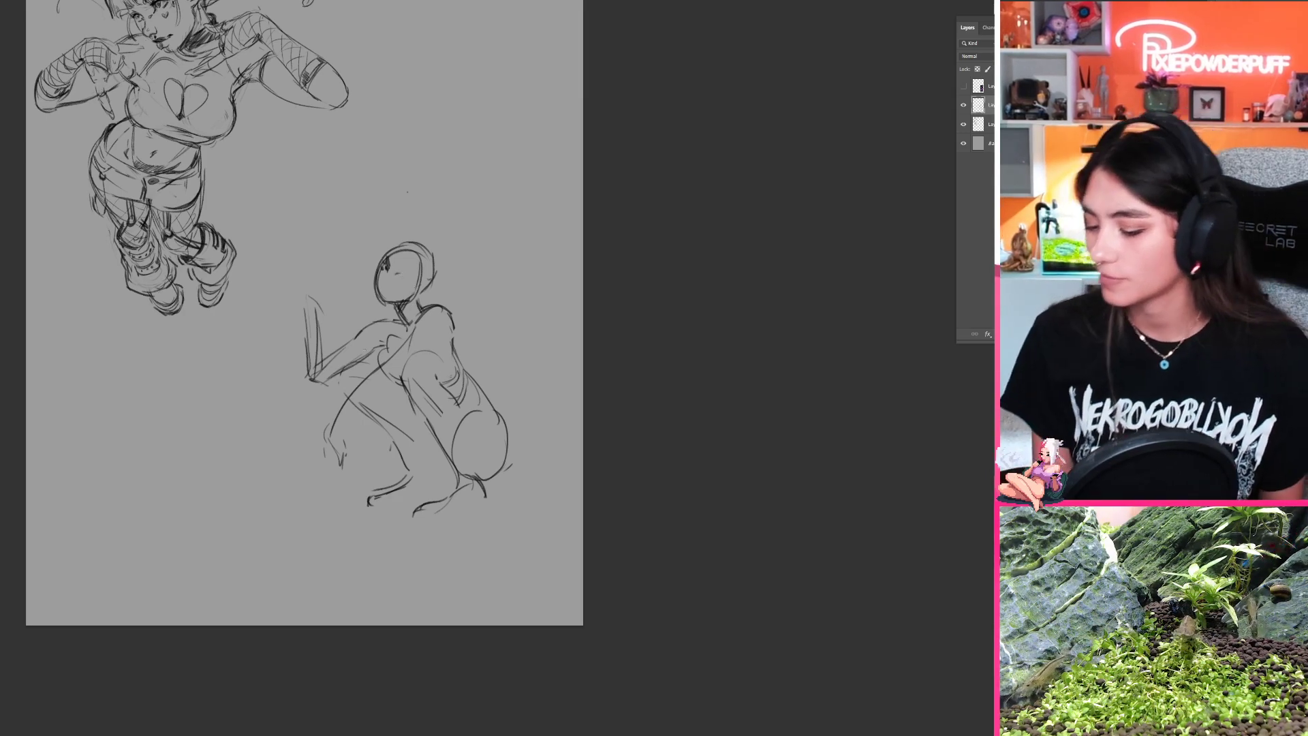
{"action": "mouse_move", "coordinate": [386, 346]}
{"action": "left_mouse_down"}
{"action": "mouse_move", "coordinate": [369, 370]}
{"action": "mouse_move", "coordinate": [400, 390]}
{"action": "left_mouse_up"}
{"action": "key", "text": "ctrl+z"}
{"action": "key", "text": "ctrl+z"}
{"action": "key", "text": "ctrl+z"}
{"action": "key", "text": "ctrl+z"}
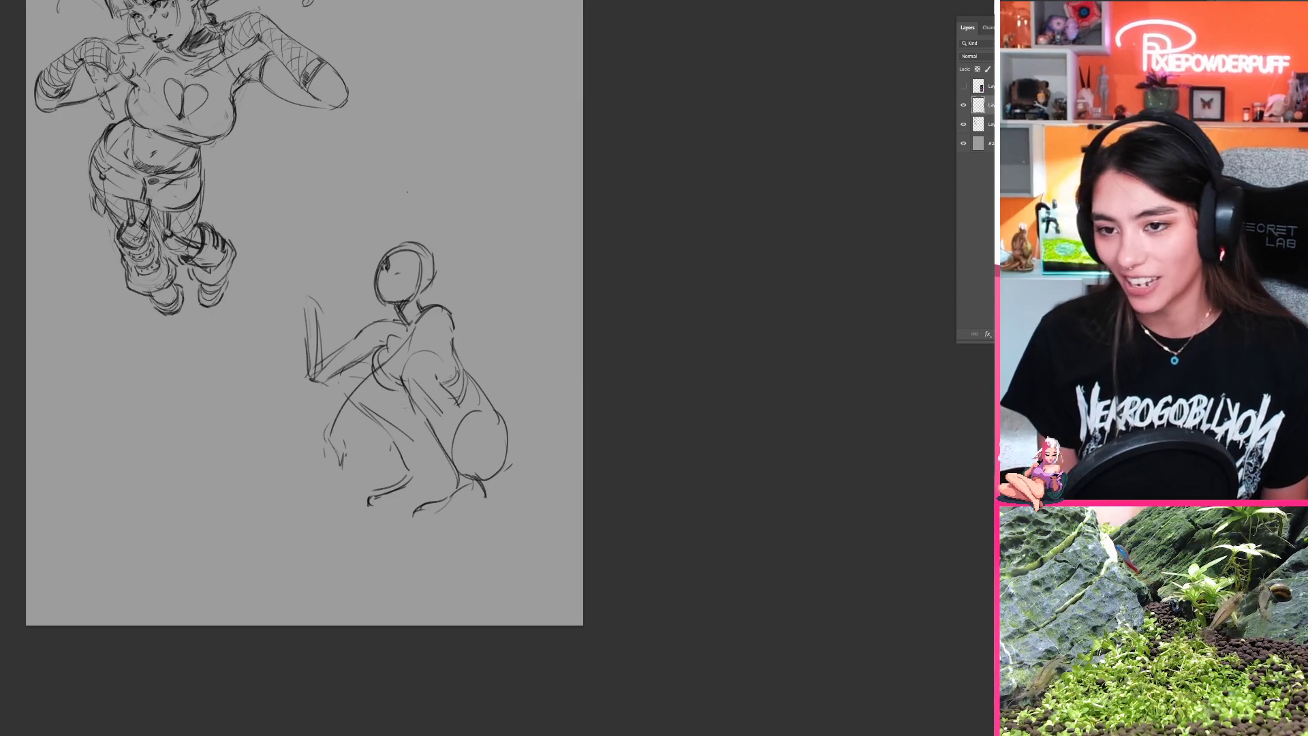
{"action": "key", "text": "ctrl+z"}
Step: Flip the canvas horizontally and strengthen the line of the near thigh
{"action": "key", "text": "ctrl+shift+h"}
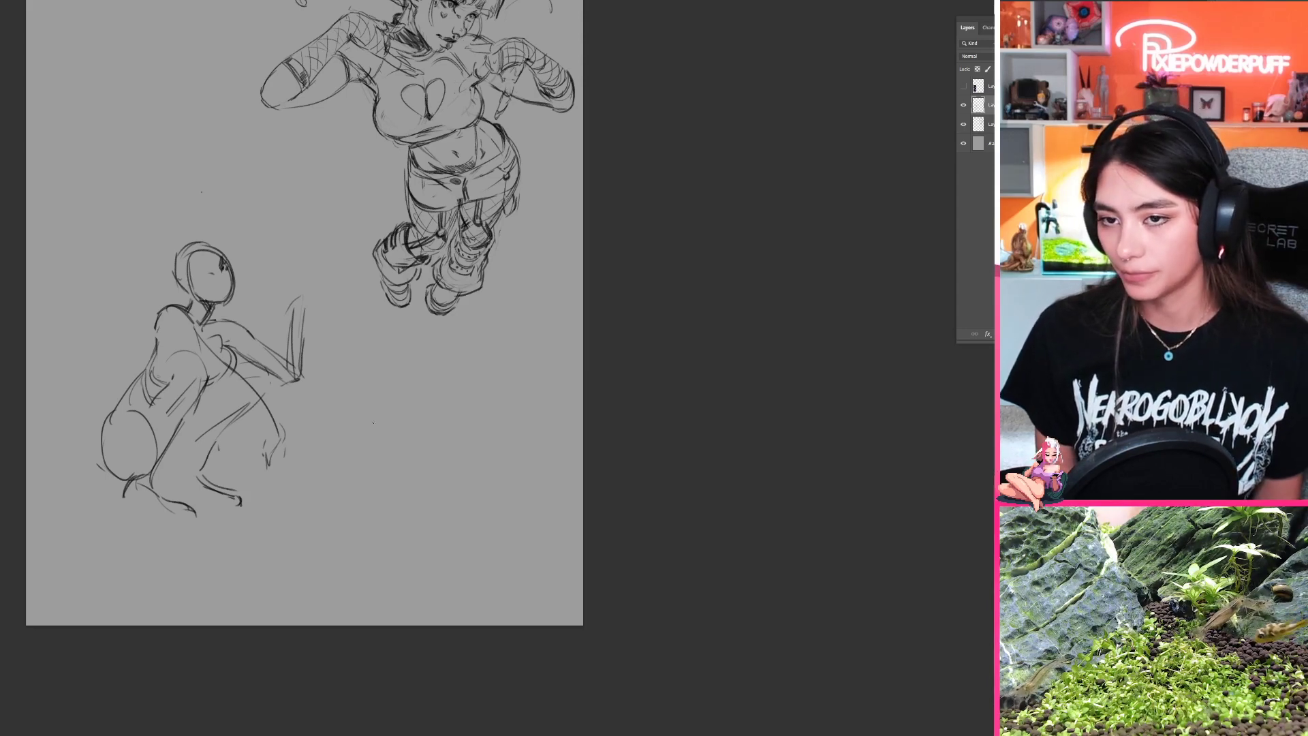
{"action": "left_click_drag", "start_coordinate": [372, 421], "coordinate": [570, 384]}
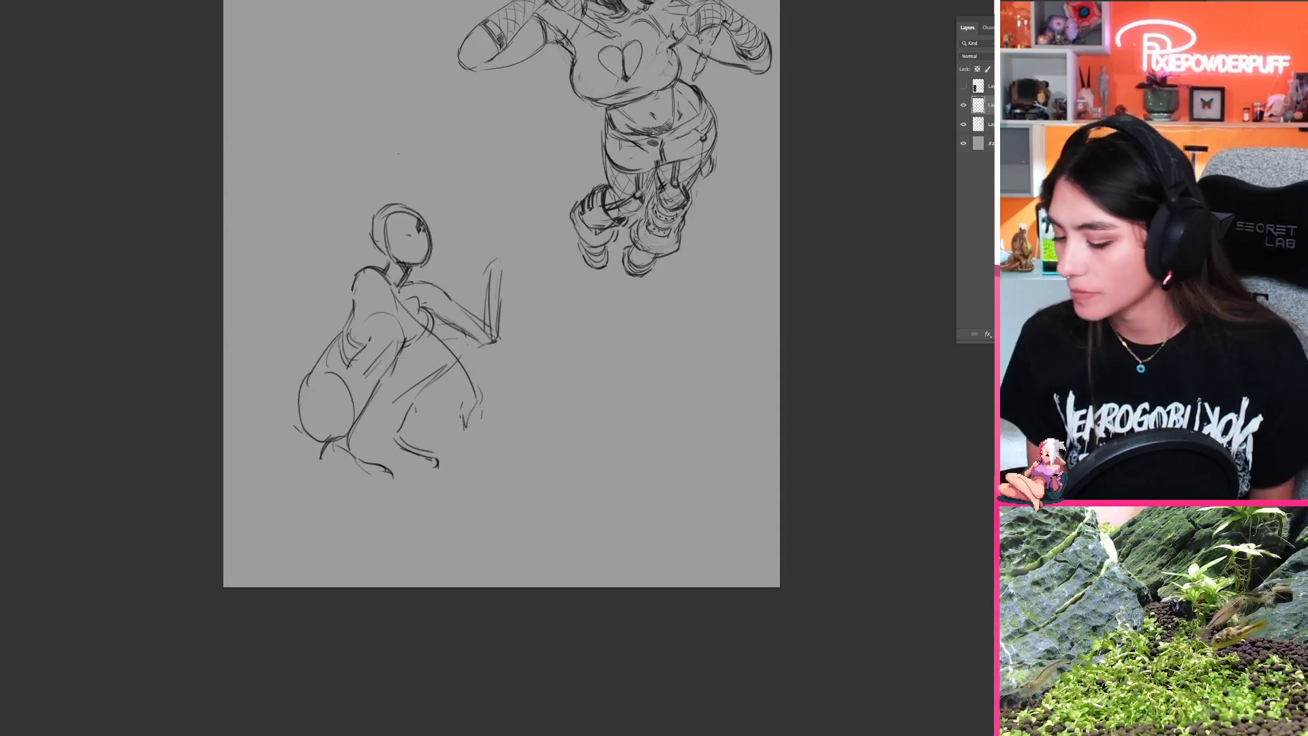
{"action": "left_click_drag", "start_coordinate": [397, 361], "coordinate": [369, 416]}
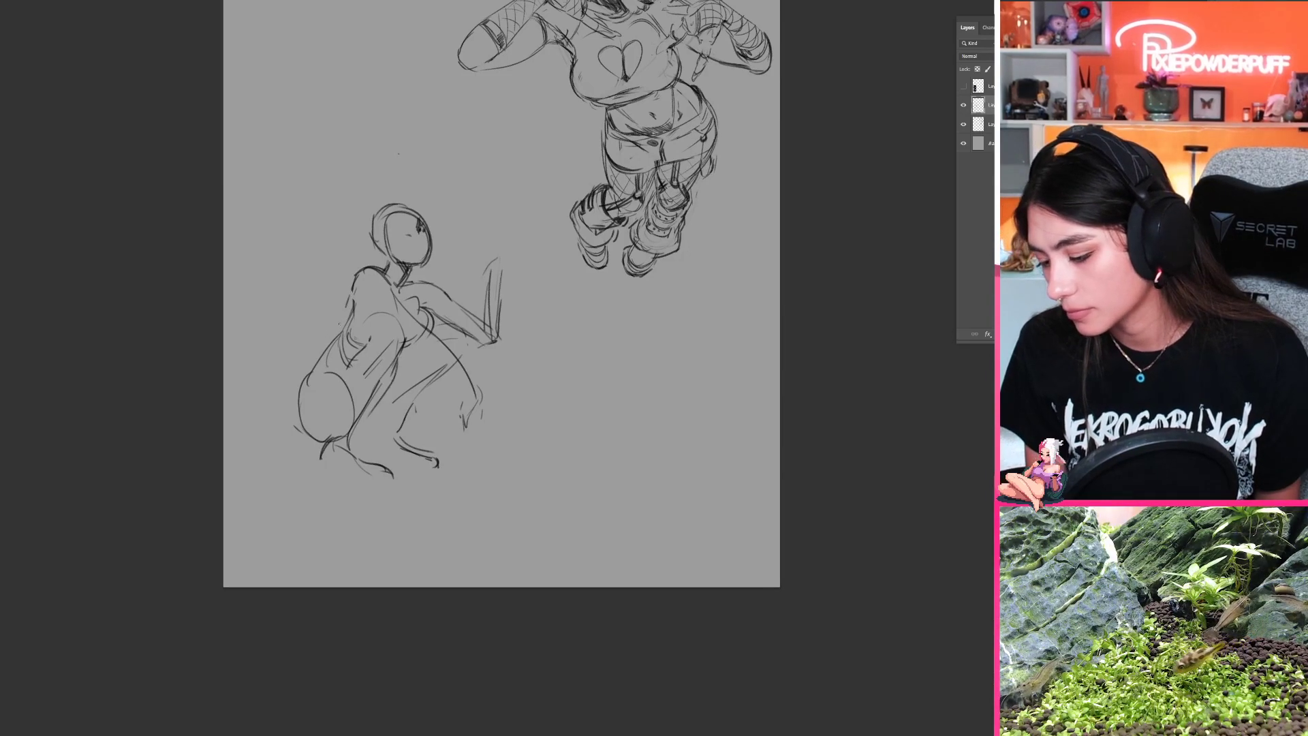
Step: Redraw the lower back and buttock as one fuller curve down to the heel, and erase the inner hip oval
{"action": "mouse_move", "coordinate": [334, 330]}
{"action": "left_mouse_down"}
{"action": "mouse_move", "coordinate": [298, 387]}
{"action": "mouse_move", "coordinate": [324, 343]}
{"action": "mouse_move", "coordinate": [284, 434]}
{"action": "left_mouse_up"}
{"action": "left_click_drag", "start_coordinate": [313, 378], "coordinate": [300, 444]}
{"action": "key", "text": "ctrl+z"}
{"action": "key", "text": "ctrl+z"}
{"action": "left_click_drag", "start_coordinate": [314, 363], "coordinate": [285, 434]}
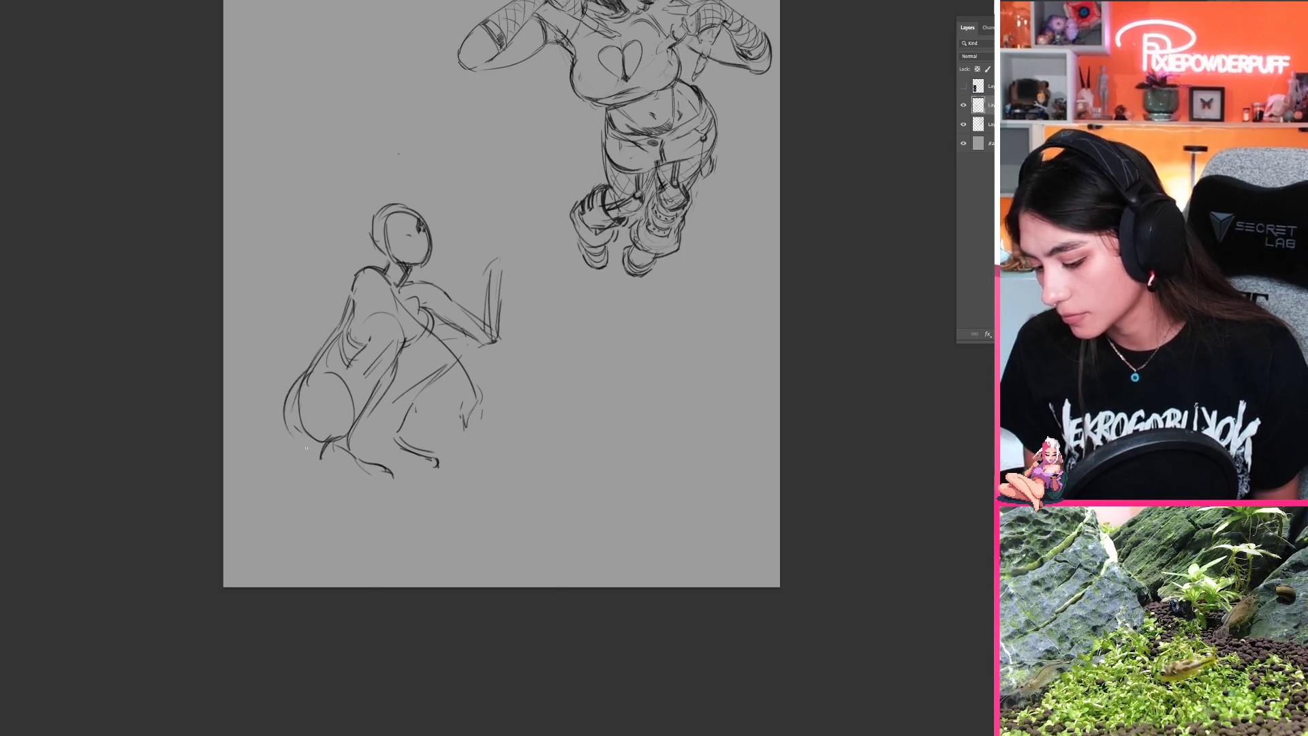
{"action": "key", "text": "ctrl+z"}
{"action": "key", "text": "ctrl+z"}
{"action": "mouse_move", "coordinate": [308, 363]}
{"action": "left_mouse_down"}
{"action": "mouse_move", "coordinate": [298, 450]}
{"action": "mouse_move", "coordinate": [320, 447]}
{"action": "left_mouse_up"}
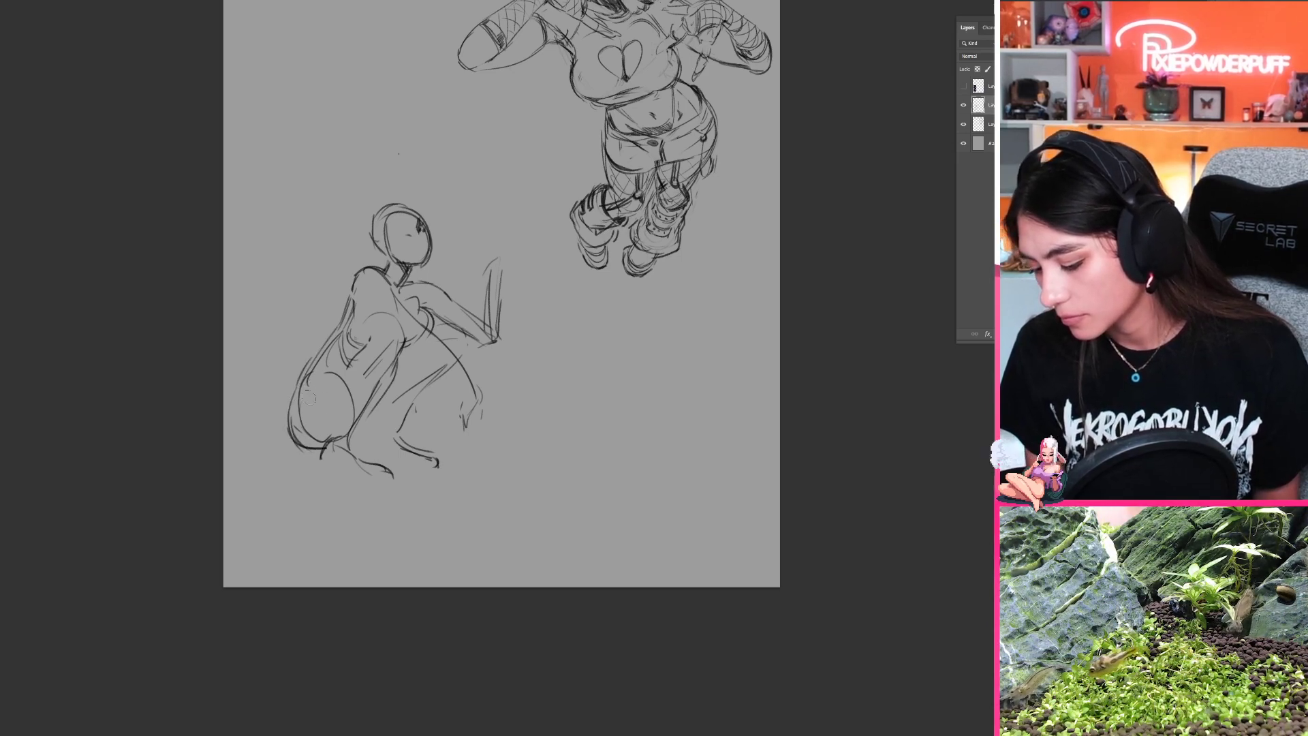
{"action": "left_click_drag", "start_coordinate": [304, 395], "coordinate": [319, 442]}
Step: Sketch the near lower leg with a band below the knee, and give the feet flat soles
{"action": "key", "text": "b"}
{"action": "mouse_move", "coordinate": [333, 344]}
{"action": "left_mouse_down"}
{"action": "mouse_move", "coordinate": [302, 383]}
{"action": "mouse_move", "coordinate": [383, 314]}
{"action": "mouse_move", "coordinate": [346, 366]}
{"action": "mouse_move", "coordinate": [337, 345]}
{"action": "mouse_move", "coordinate": [381, 386]}
{"action": "mouse_move", "coordinate": [393, 380]}
{"action": "mouse_move", "coordinate": [340, 403]}
{"action": "mouse_move", "coordinate": [327, 447]}
{"action": "mouse_move", "coordinate": [351, 468]}
{"action": "mouse_move", "coordinate": [316, 456]}
{"action": "mouse_move", "coordinate": [312, 475]}
{"action": "mouse_move", "coordinate": [293, 457]}
{"action": "mouse_move", "coordinate": [386, 479]}
{"action": "mouse_move", "coordinate": [410, 467]}
{"action": "left_mouse_up"}
{"action": "key", "text": "ctrl+z"}
{"action": "key", "text": "ctrl+z"}
{"action": "key", "text": "ctrl+z"}
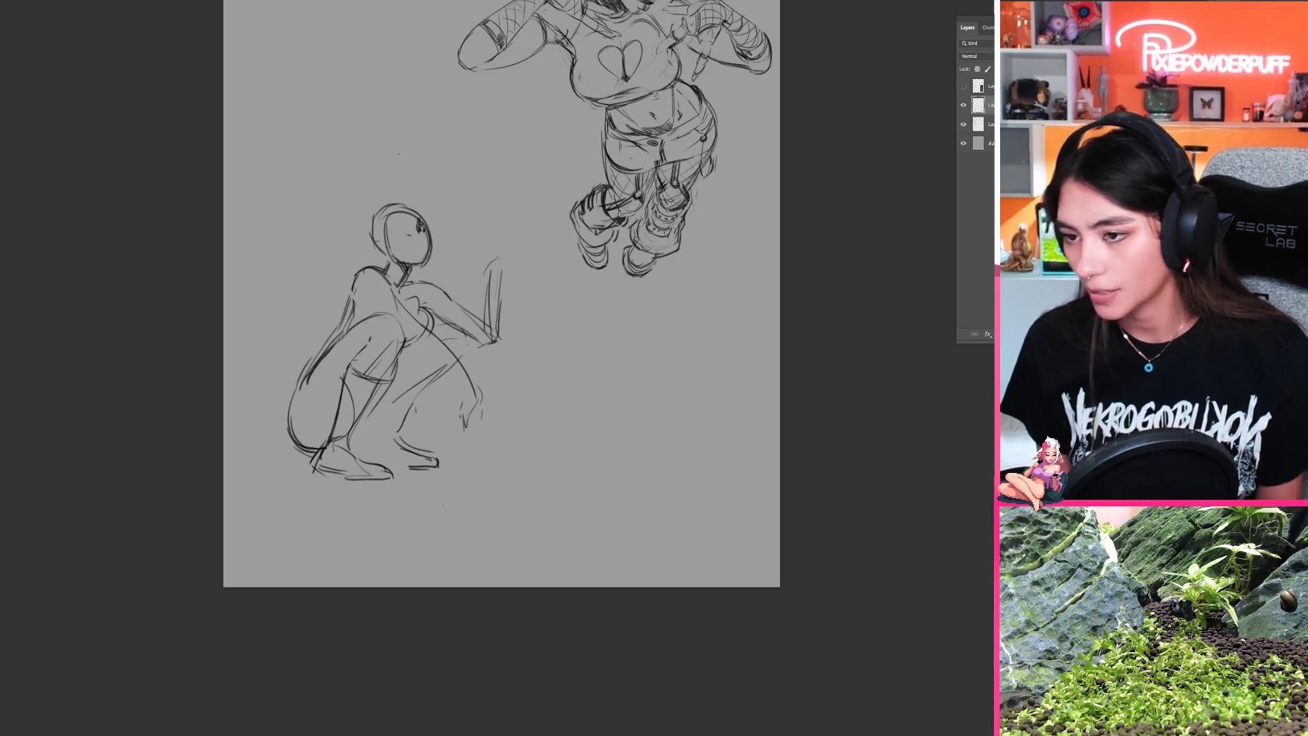
Step: Flip the canvas horizontally and sketch a tall, flared platform sole under the near foot, with a small dark notch at its base
{"action": "key", "text": "ctrl+shift+h"}
{"action": "mouse_move", "coordinate": [696, 486]}
{"action": "left_mouse_down"}
{"action": "mouse_move", "coordinate": [424, 422]}
{"action": "mouse_move", "coordinate": [371, 455]}
{"action": "mouse_move", "coordinate": [363, 478]}
{"action": "mouse_move", "coordinate": [438, 482]}
{"action": "mouse_move", "coordinate": [356, 485]}
{"action": "mouse_move", "coordinate": [434, 466]}
{"action": "left_mouse_up"}
{"action": "key", "text": "ctrl+z"}
{"action": "key", "text": "ctrl+z"}
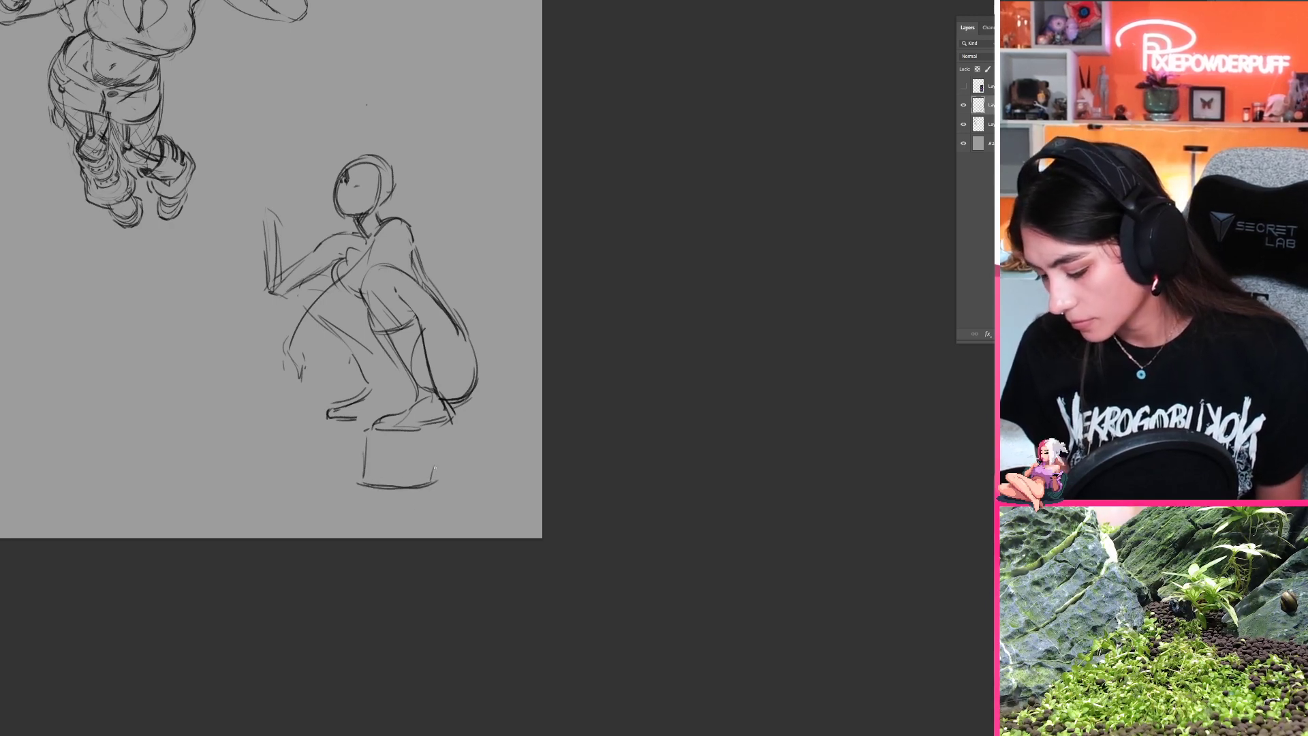
{"action": "mouse_move", "coordinate": [456, 415]}
{"action": "left_mouse_down"}
{"action": "mouse_move", "coordinate": [472, 475]}
{"action": "mouse_move", "coordinate": [463, 443]}
{"action": "mouse_move", "coordinate": [477, 457]}
{"action": "mouse_move", "coordinate": [449, 466]}
{"action": "left_mouse_up"}
{"action": "left_click_drag", "start_coordinate": [364, 433], "coordinate": [360, 481]}
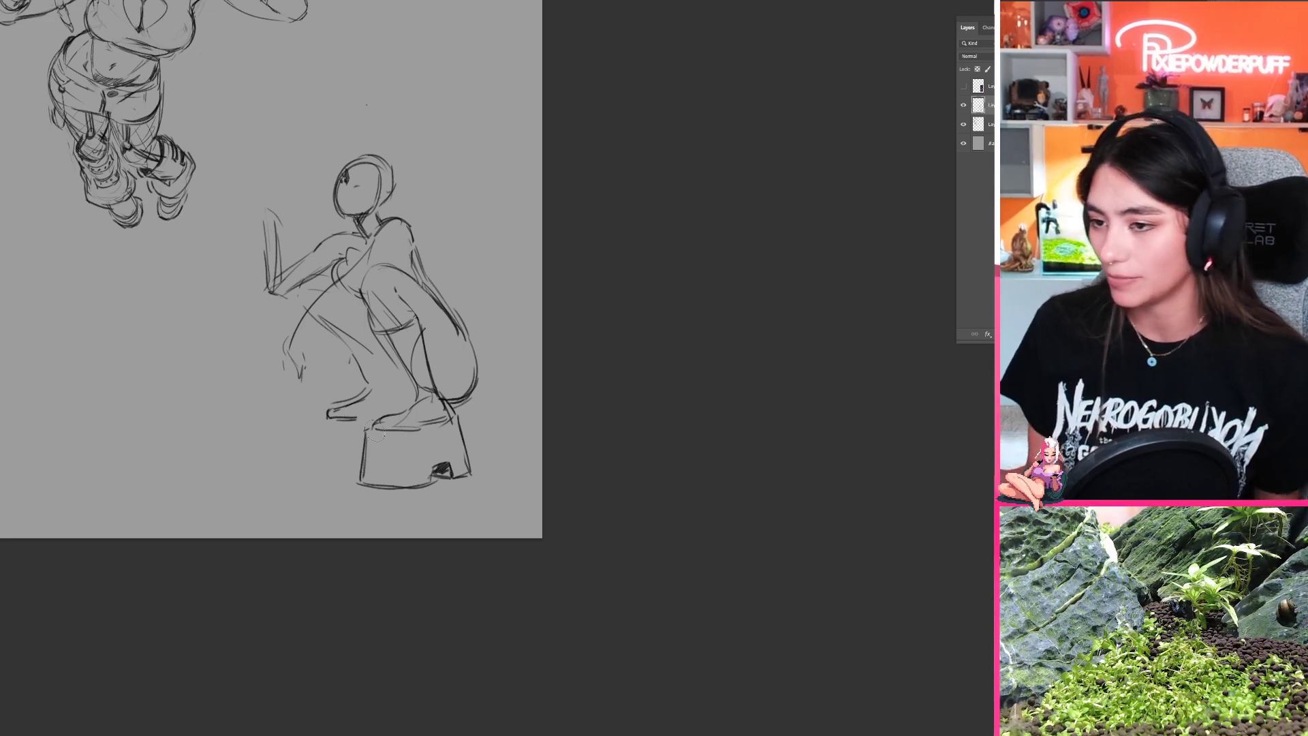
Step: Redraw the near foot's toe as a rounded shape merging into the platform, and sketch a matching tall platform under the far foot
{"action": "left_click_drag", "start_coordinate": [378, 432], "coordinate": [402, 422]}
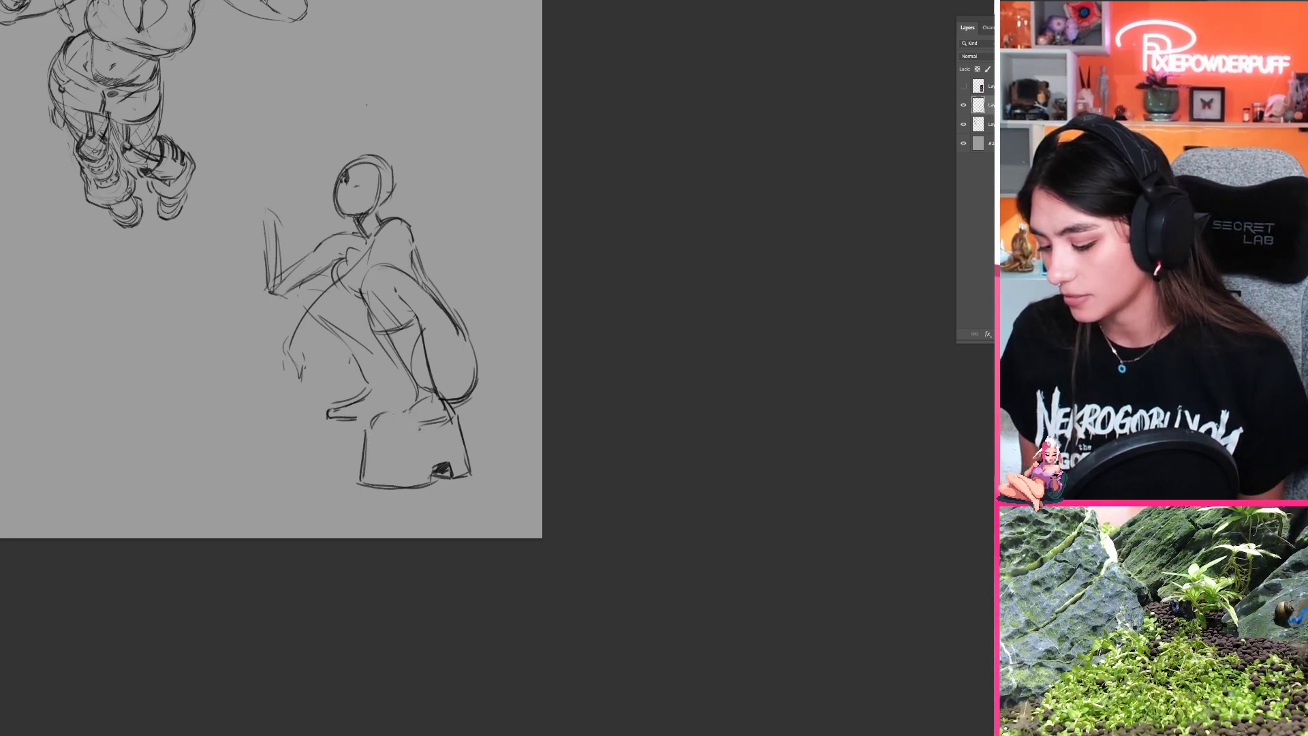
{"action": "left_click_drag", "start_coordinate": [378, 414], "coordinate": [405, 411]}
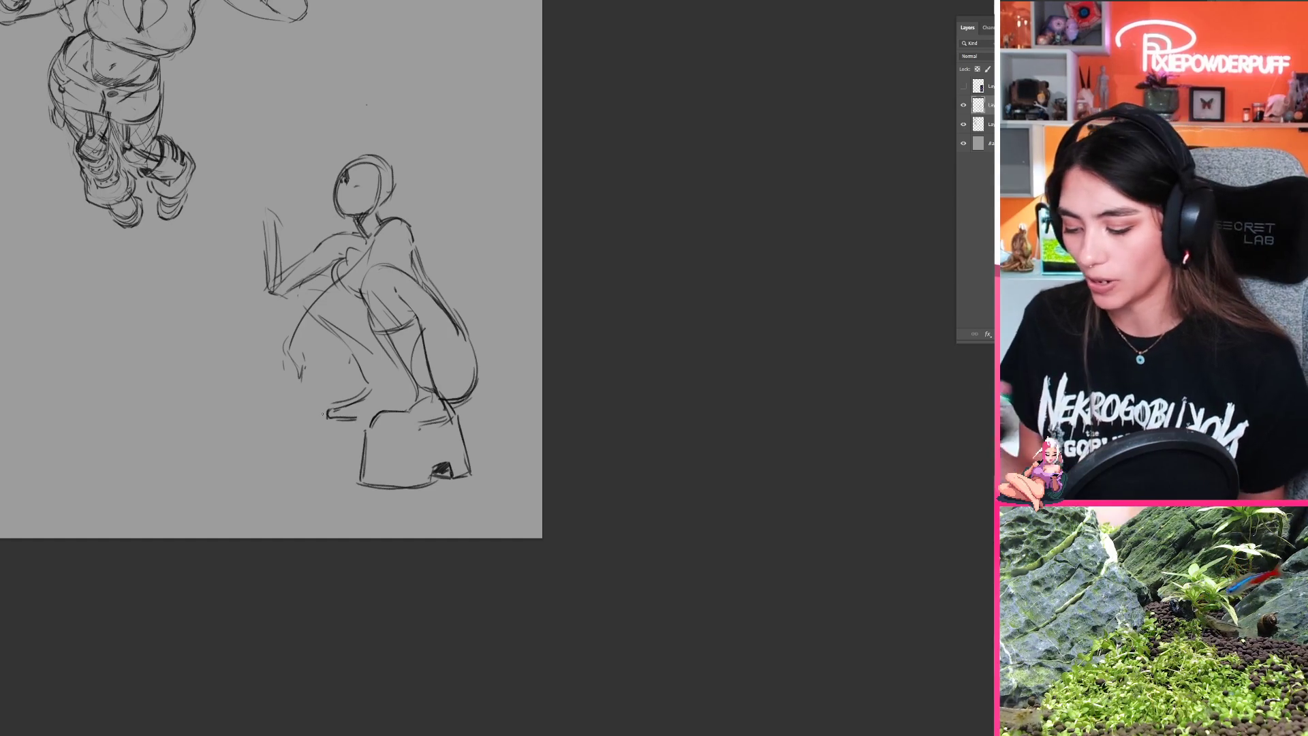
{"action": "left_click_drag", "start_coordinate": [332, 405], "coordinate": [324, 418]}
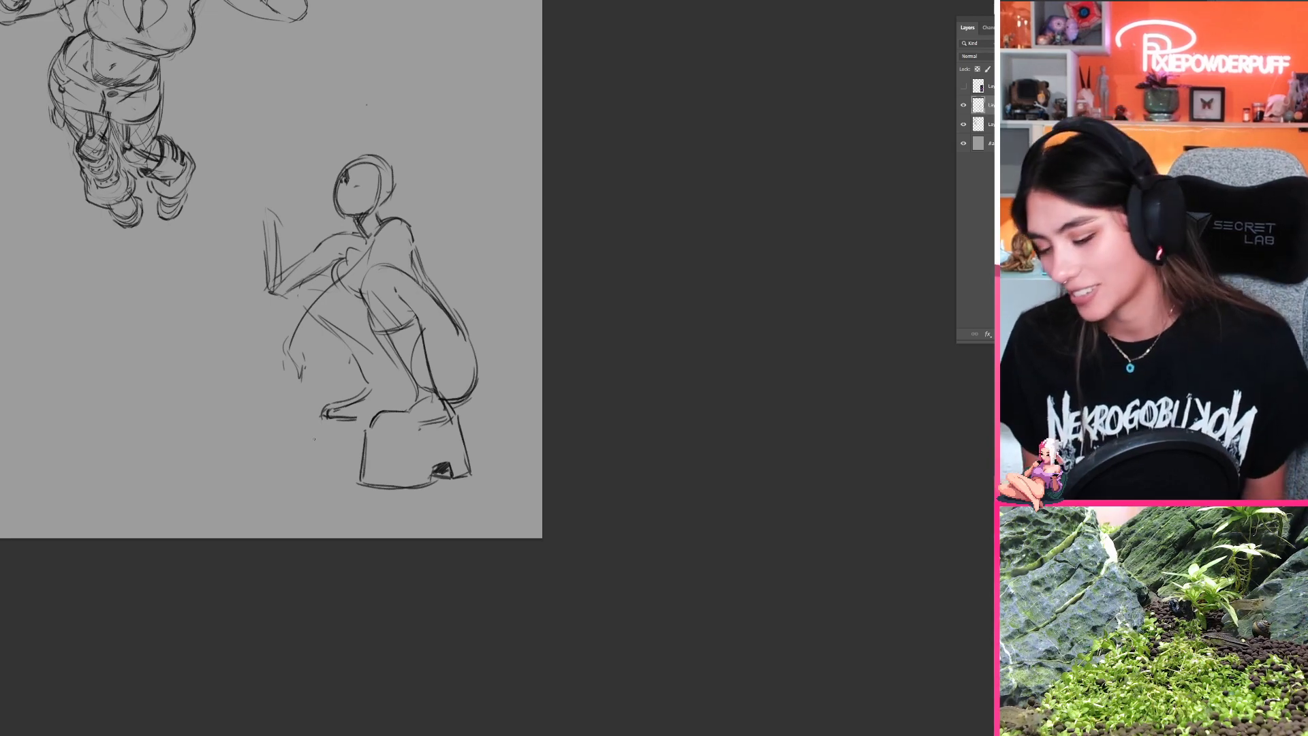
{"action": "mouse_move", "coordinate": [325, 417]}
{"action": "left_mouse_down"}
{"action": "mouse_move", "coordinate": [311, 468]}
{"action": "mouse_move", "coordinate": [362, 479]}
{"action": "left_mouse_up"}
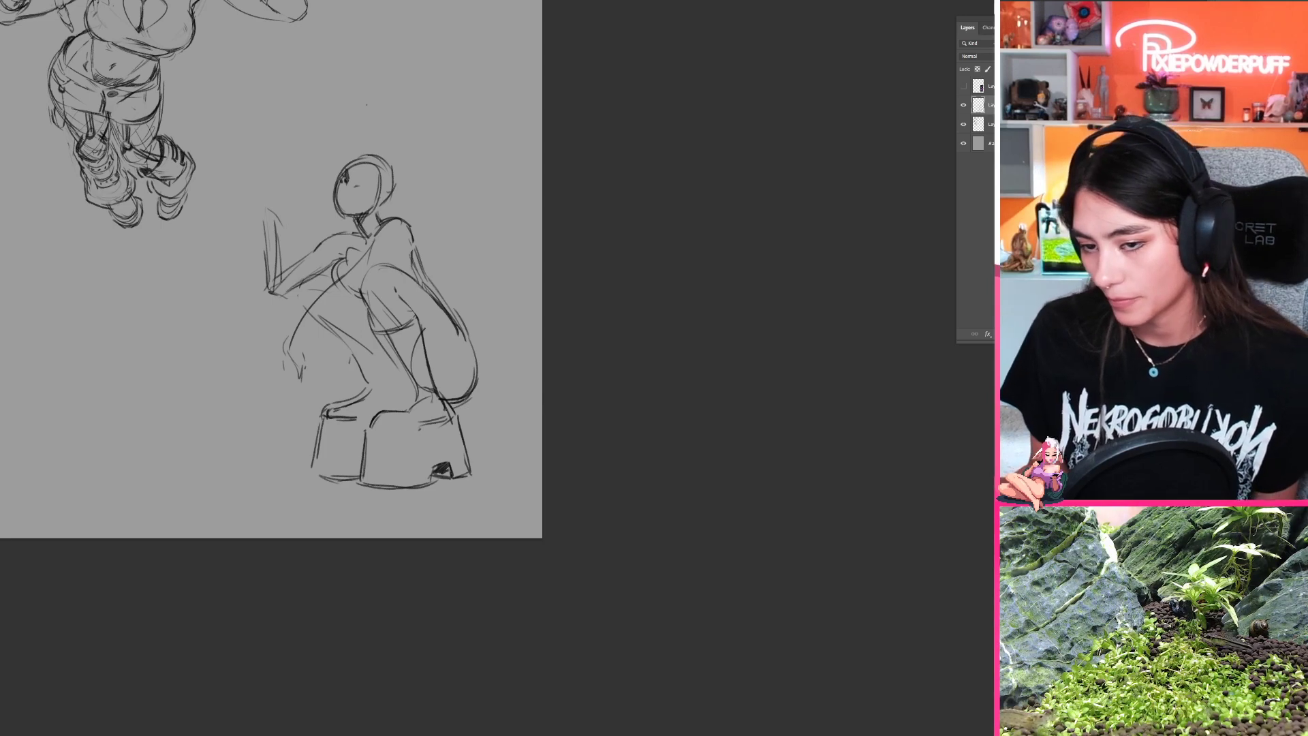
Step: Lasso a freehand selection around the far foot and its platform sole
{"action": "left_click_drag", "start_coordinate": [369, 407], "coordinate": [359, 435]}
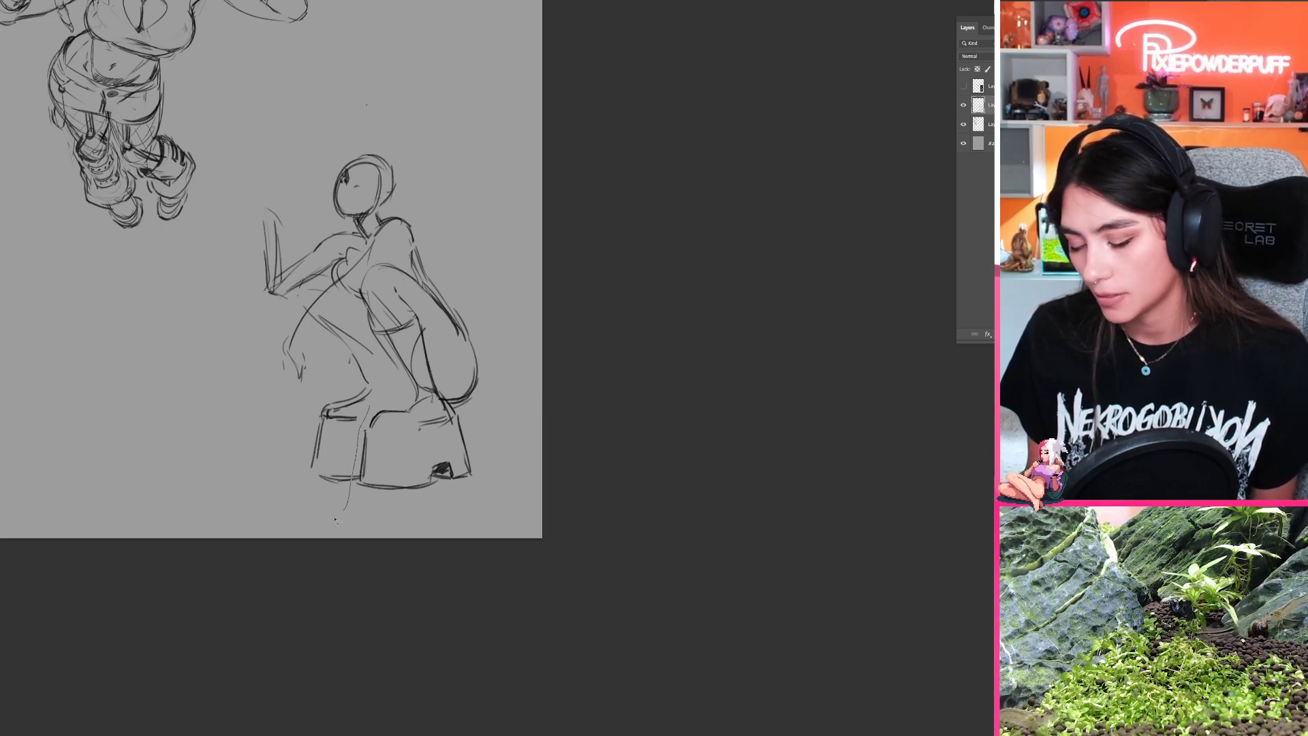
{"action": "mouse_move", "coordinate": [334, 520]}
{"action": "left_mouse_down"}
{"action": "mouse_move", "coordinate": [289, 419]}
{"action": "mouse_move", "coordinate": [344, 386]}
{"action": "mouse_move", "coordinate": [333, 518]}
{"action": "left_mouse_up"}
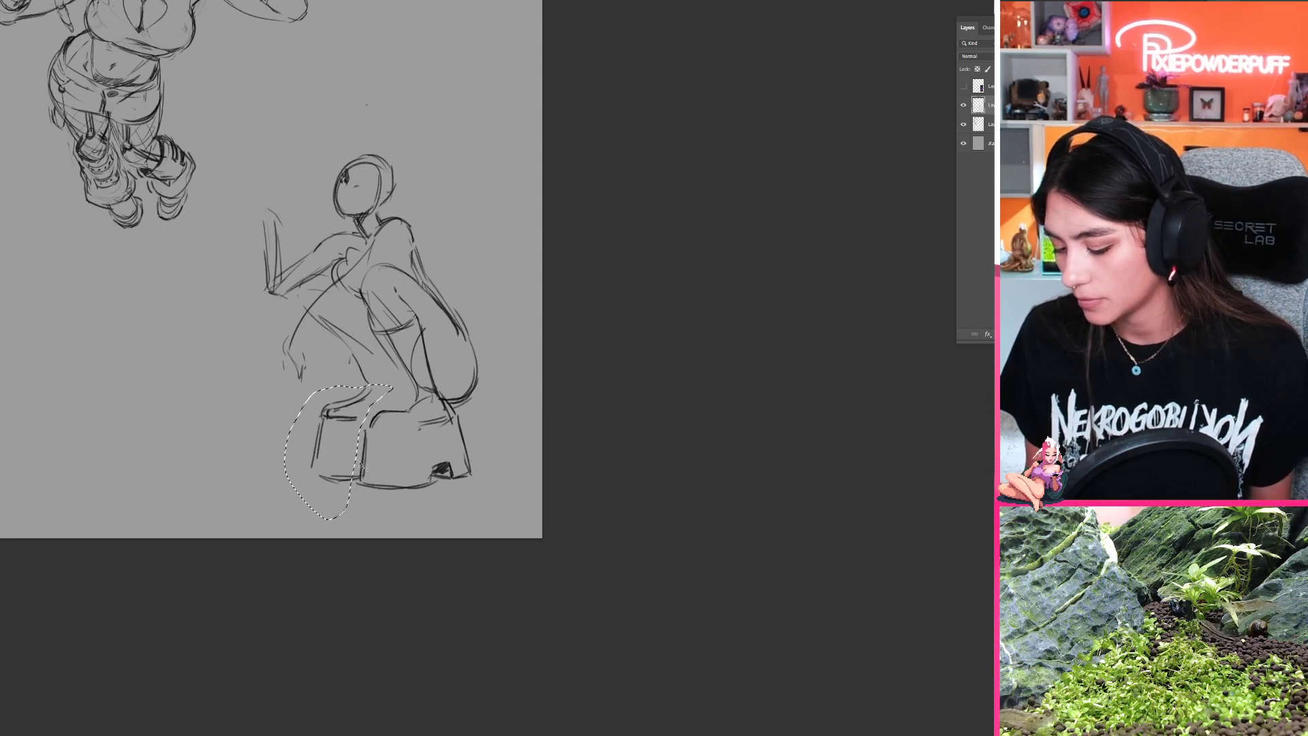
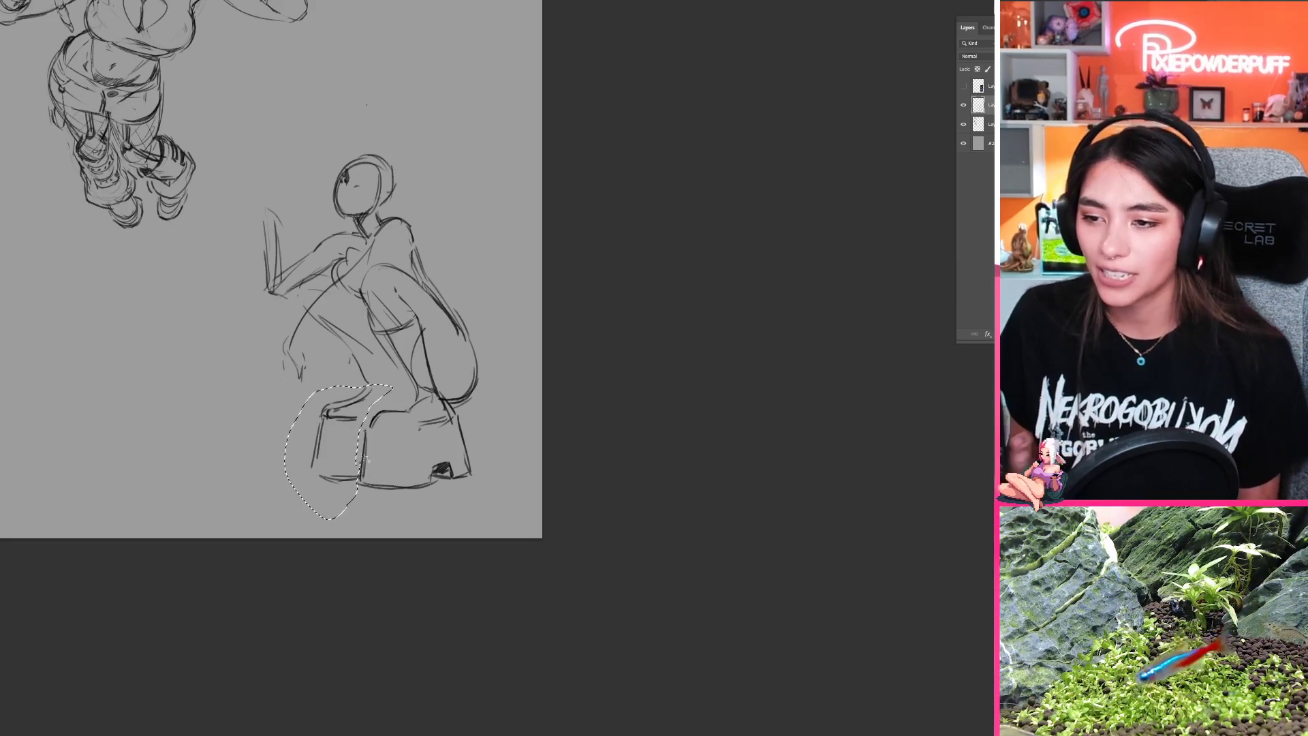
Step: Deselect the far foot and its platform sole
{"action": "mouse_move", "coordinate": [366, 458]}
{"action": "left_mouse_down"}
{"action": "mouse_move", "coordinate": [425, 440]}
{"action": "mouse_move", "coordinate": [601, 481]}
{"action": "left_mouse_up"}
{"action": "key", "text": "ctrl+d"}
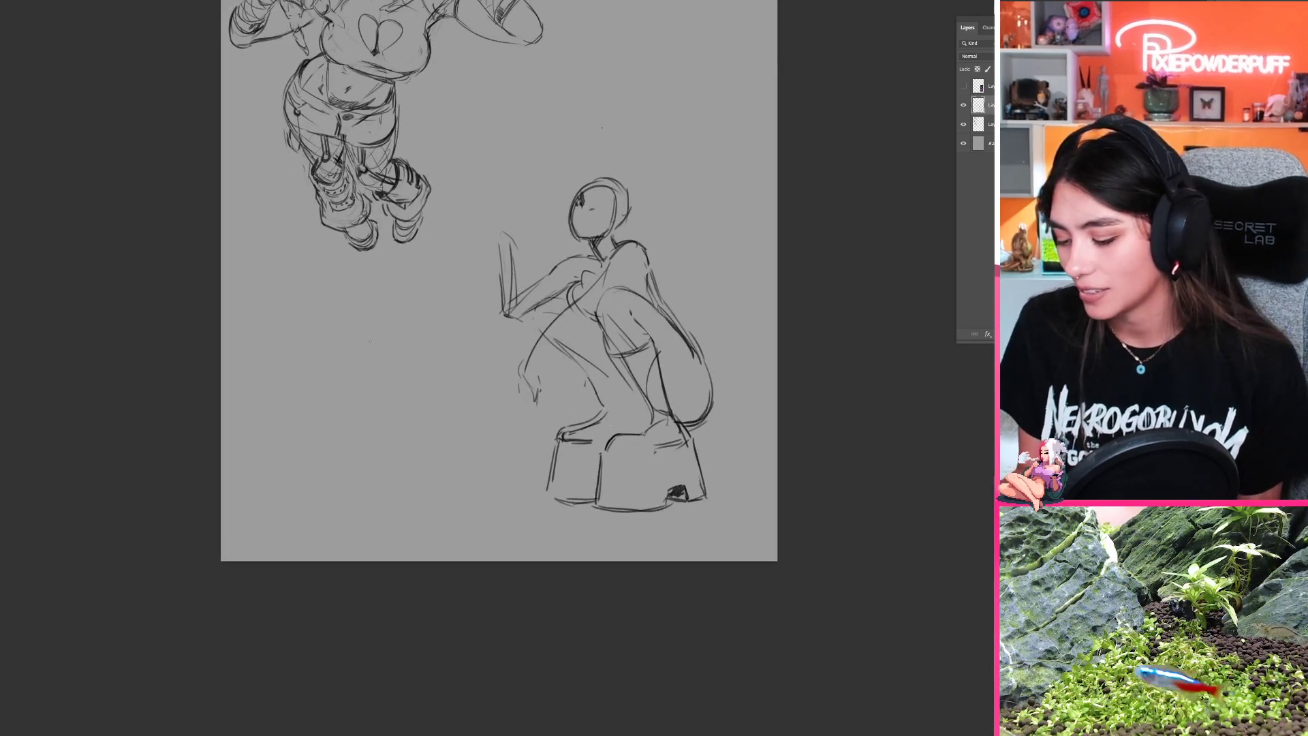
Step: Sketch a small sphere with a shaded underside and cast shadow in the empty area beside the crouching figure, and erase it
{"action": "left_click_drag", "start_coordinate": [368, 333], "coordinate": [372, 333]}
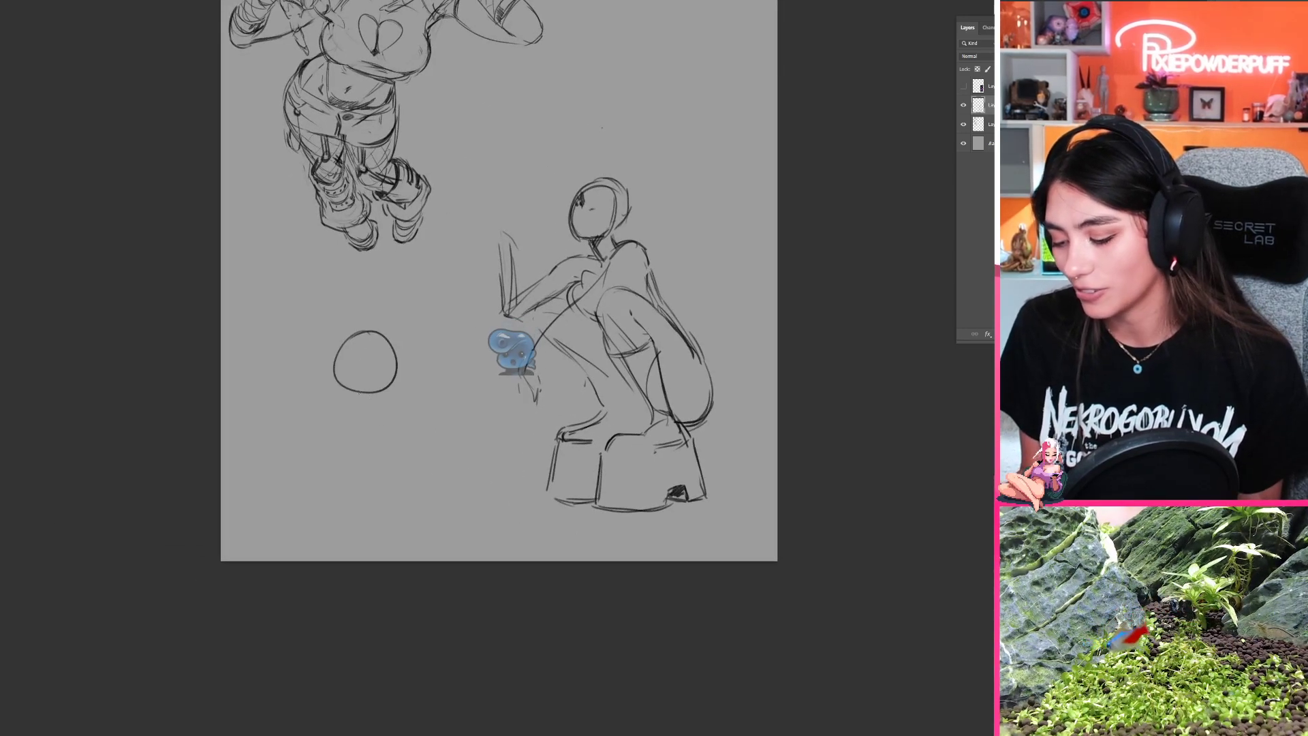
{"action": "mouse_move", "coordinate": [382, 391]}
{"action": "left_mouse_down"}
{"action": "mouse_move", "coordinate": [429, 383]}
{"action": "mouse_move", "coordinate": [369, 386]}
{"action": "mouse_move", "coordinate": [393, 353]}
{"action": "mouse_move", "coordinate": [360, 385]}
{"action": "mouse_move", "coordinate": [394, 369]}
{"action": "mouse_move", "coordinate": [393, 346]}
{"action": "mouse_move", "coordinate": [353, 382]}
{"action": "left_mouse_up"}
{"action": "mouse_move", "coordinate": [369, 374]}
{"action": "left_mouse_down"}
{"action": "mouse_move", "coordinate": [381, 351]}
{"action": "mouse_move", "coordinate": [379, 367]}
{"action": "left_mouse_up"}
{"action": "left_click_drag", "start_coordinate": [378, 368], "coordinate": [347, 383]}
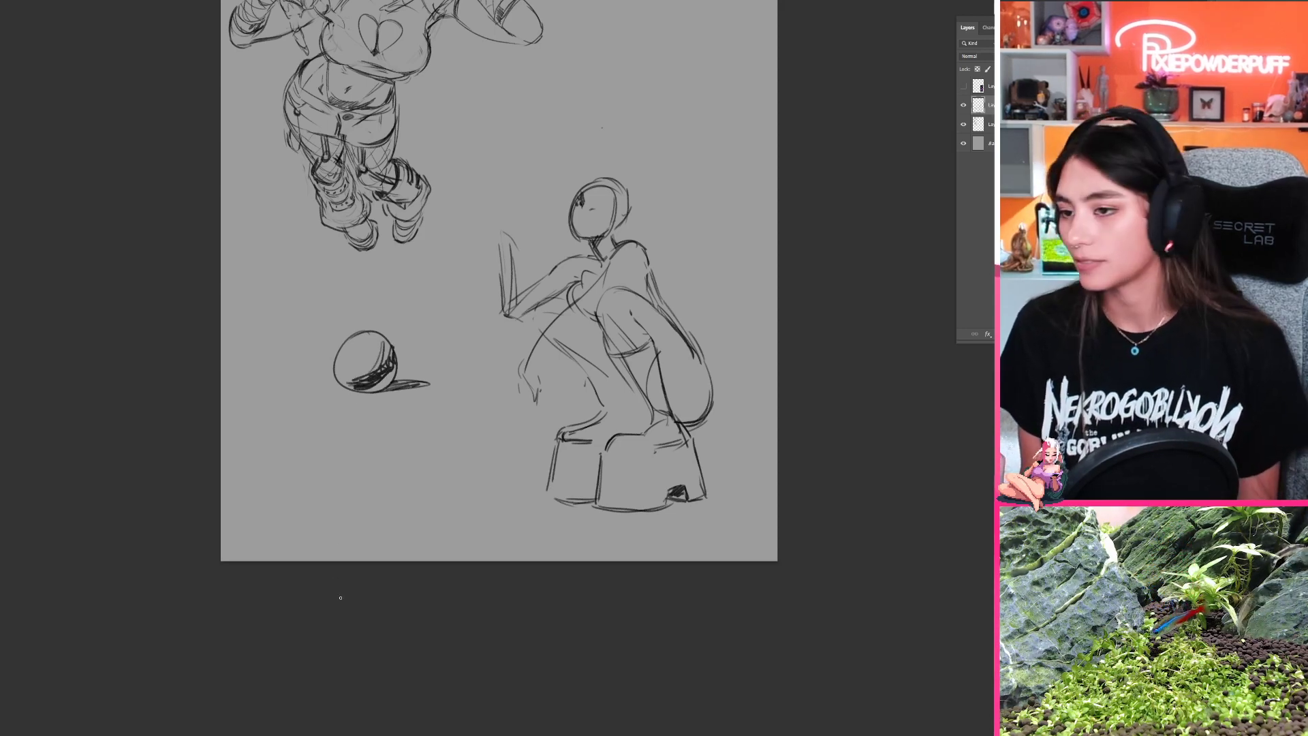
{"action": "key", "text": "e"}
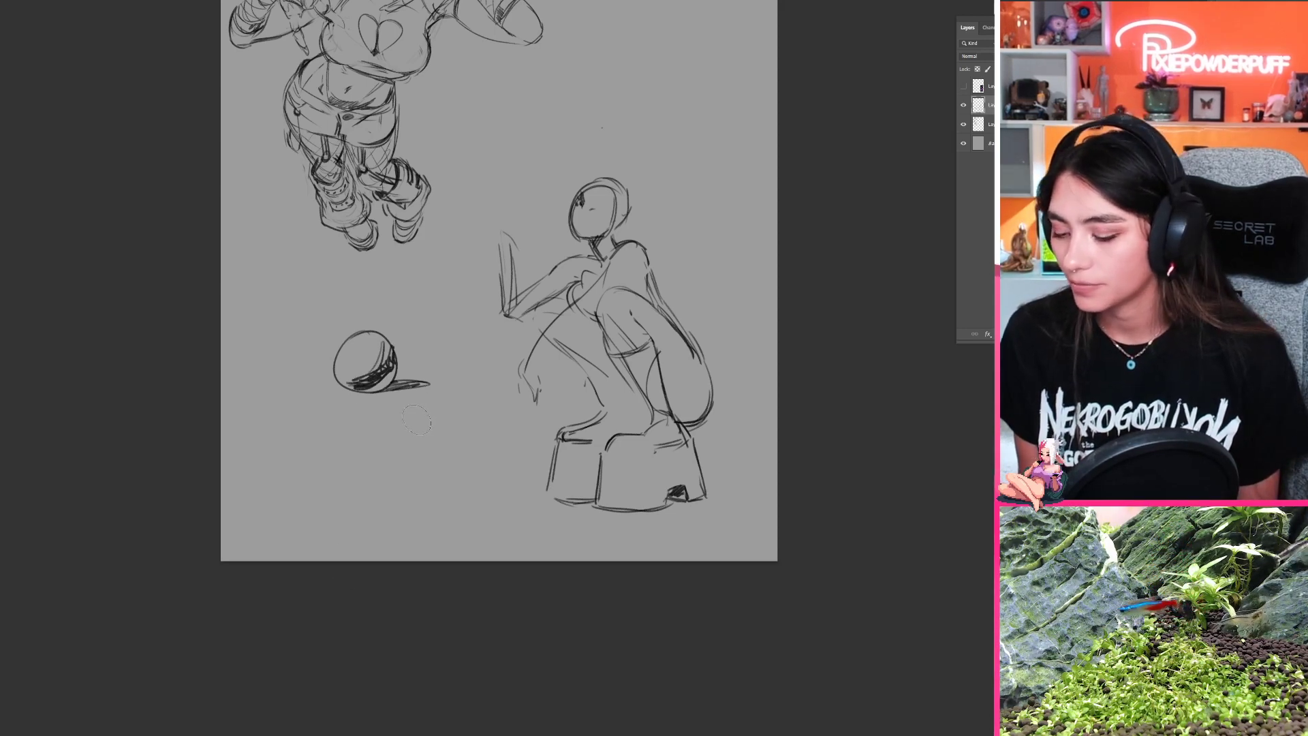
{"action": "mouse_move", "coordinate": [429, 407]}
{"action": "left_mouse_down"}
{"action": "mouse_move", "coordinate": [339, 399]}
{"action": "mouse_move", "coordinate": [337, 371]}
{"action": "left_mouse_up"}
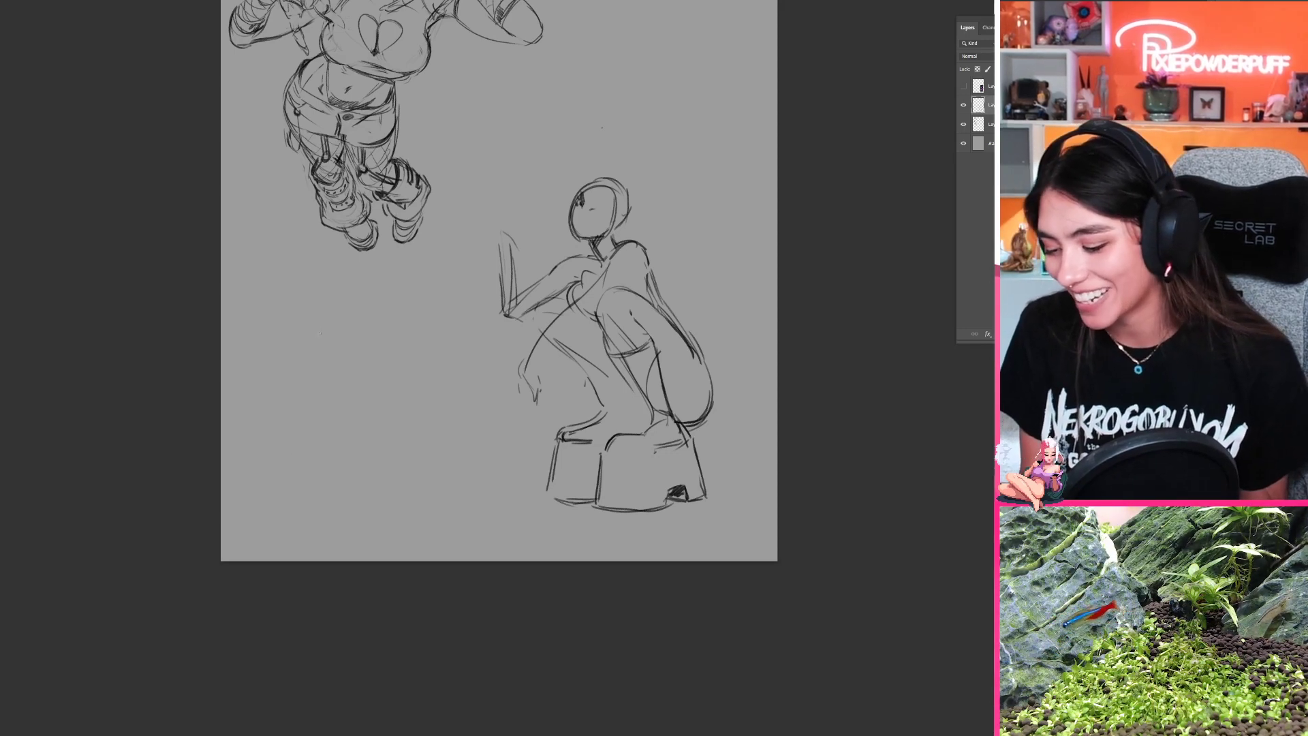
Step: Sketch a box in perspective below the first figure, with one narrow and one wide side meeting at a vertical edge
{"action": "mouse_move", "coordinate": [320, 332]}
{"action": "left_mouse_down"}
{"action": "mouse_move", "coordinate": [342, 310]}
{"action": "mouse_move", "coordinate": [339, 390]}
{"action": "left_mouse_up"}
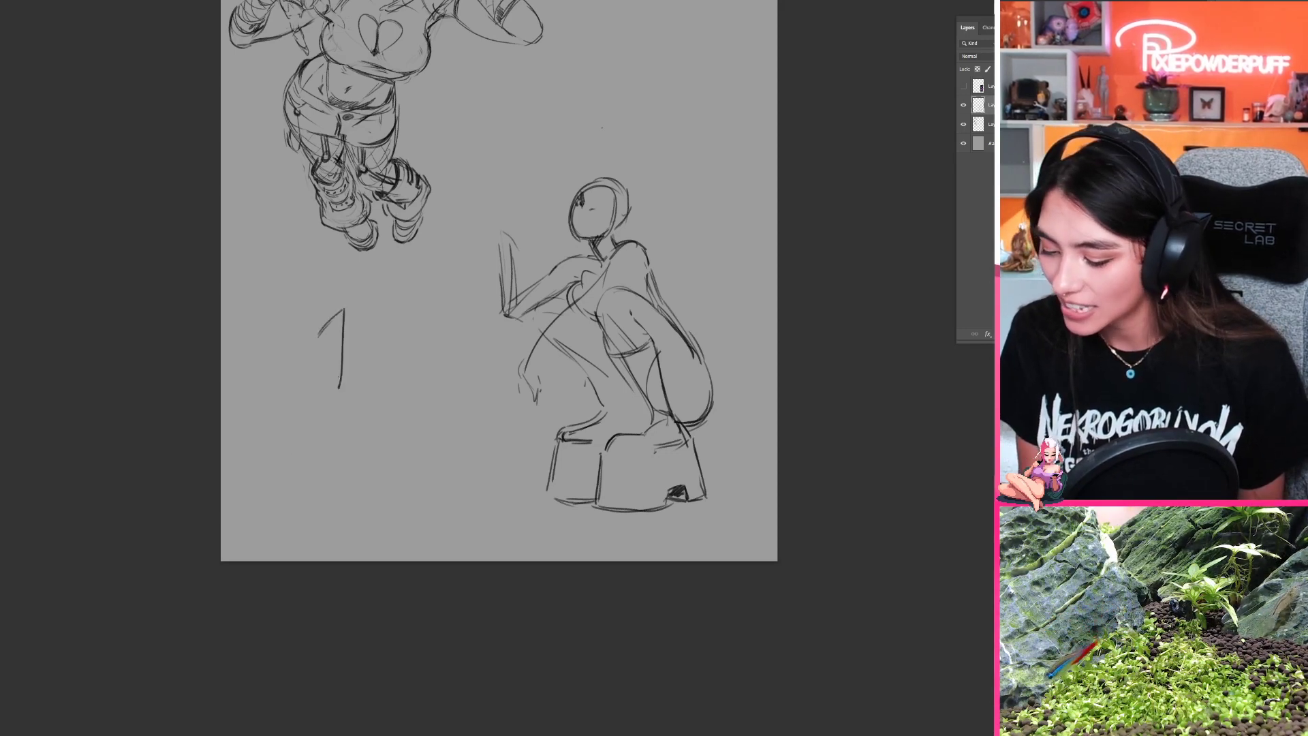
{"action": "key", "text": "ctrl+z"}
{"action": "left_click_drag", "start_coordinate": [344, 307], "coordinate": [353, 394]}
{"action": "mouse_move", "coordinate": [318, 334]}
{"action": "left_mouse_down"}
{"action": "mouse_move", "coordinate": [329, 398]}
{"action": "mouse_move", "coordinate": [355, 409]}
{"action": "mouse_move", "coordinate": [350, 383]}
{"action": "left_mouse_up"}
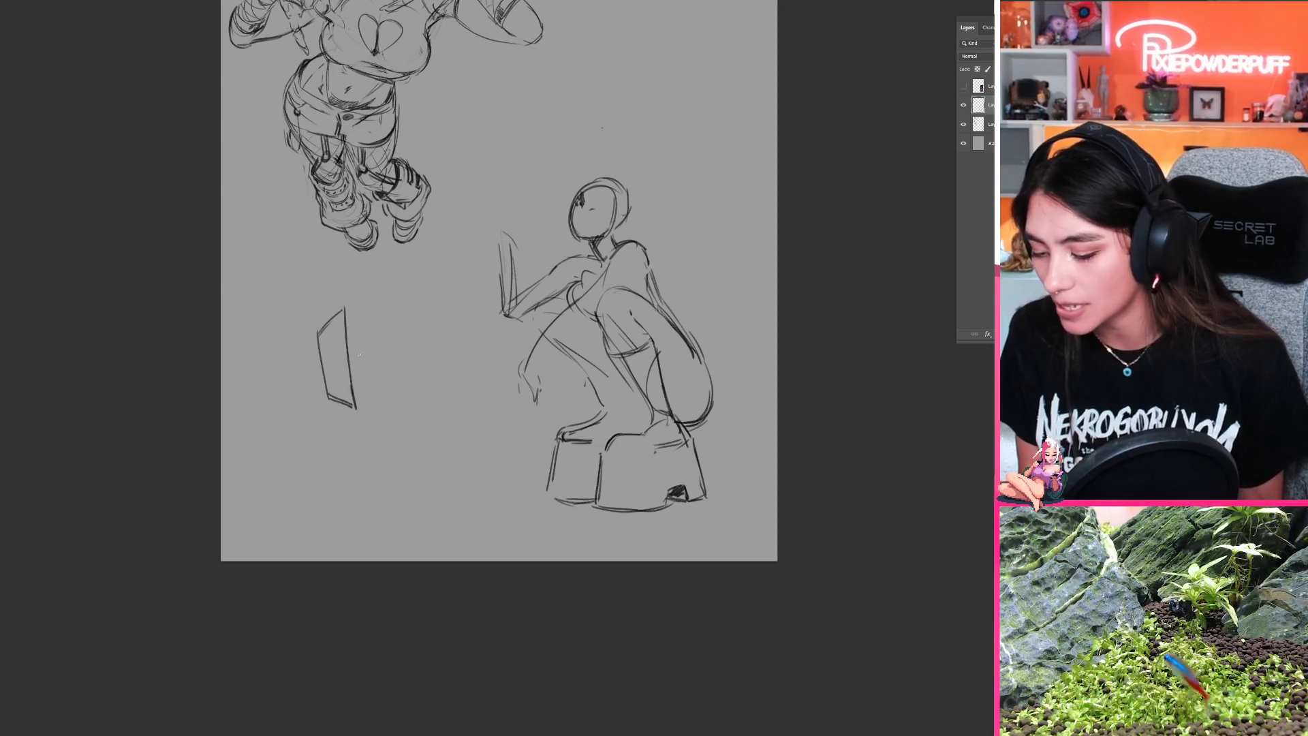
{"action": "mouse_move", "coordinate": [345, 307]}
{"action": "left_mouse_down"}
{"action": "mouse_move", "coordinate": [394, 324]}
{"action": "mouse_move", "coordinate": [394, 385]}
{"action": "mouse_move", "coordinate": [357, 409]}
{"action": "mouse_move", "coordinate": [373, 398]}
{"action": "left_mouse_up"}
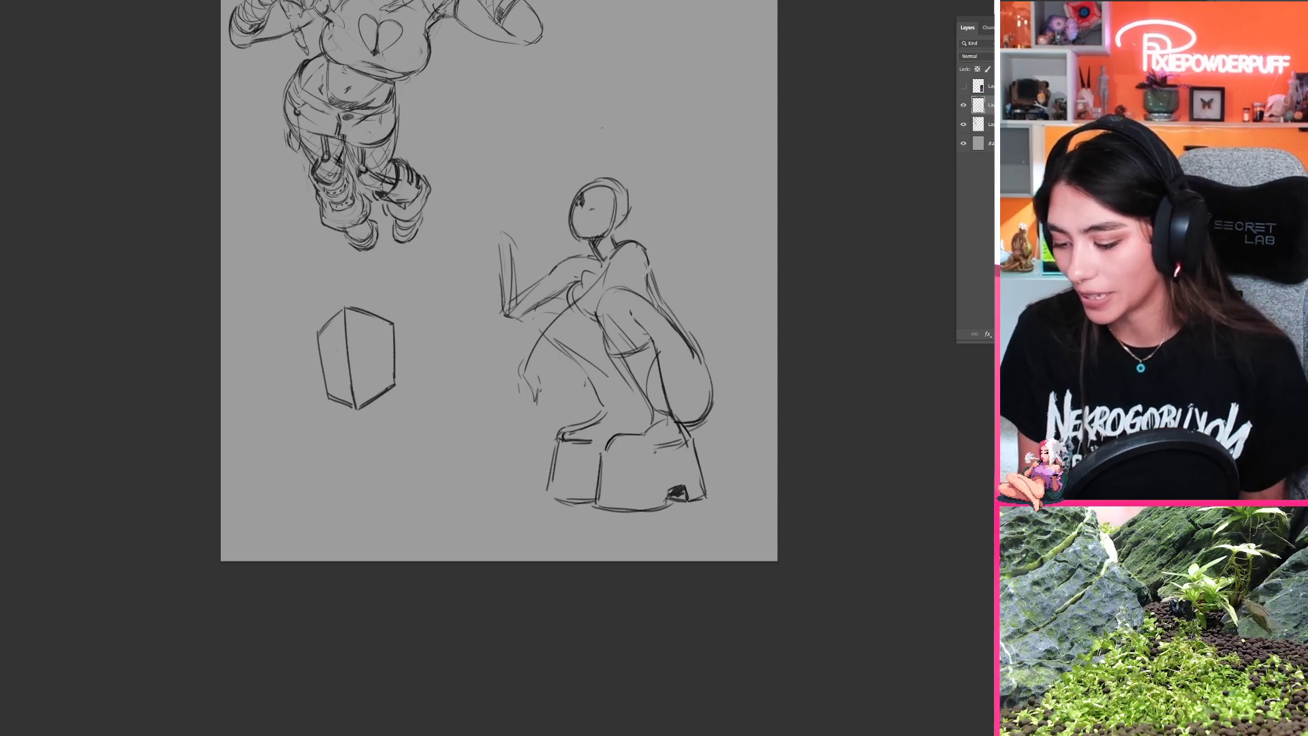
Step: Draw a line across the box's narrow side and extend guide lines from that side to one vanishing point outside the box
{"action": "left_click_drag", "start_coordinate": [333, 352], "coordinate": [348, 347]}
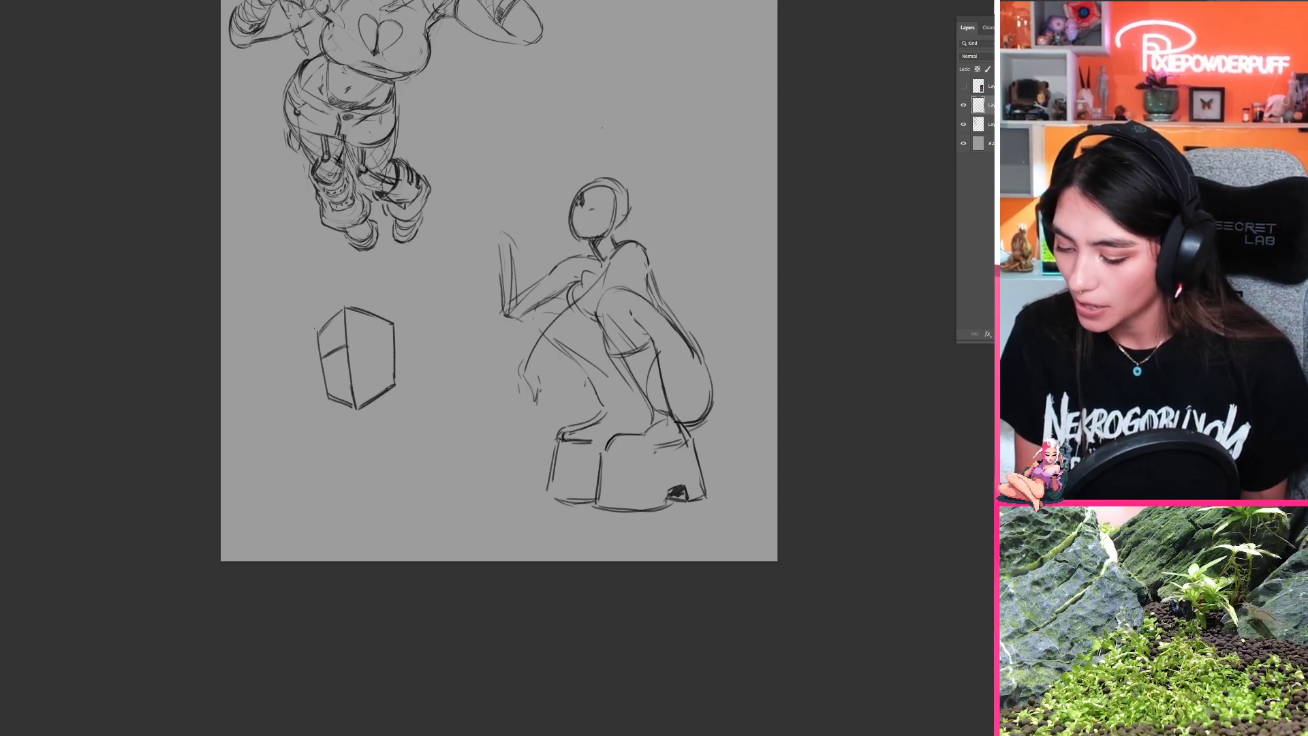
{"action": "mouse_move", "coordinate": [324, 329]}
{"action": "left_mouse_down"}
{"action": "mouse_move", "coordinate": [277, 374]}
{"action": "mouse_move", "coordinate": [343, 403]}
{"action": "left_mouse_up"}
{"action": "key", "text": "ctrl+z"}
{"action": "key", "text": "ctrl+z"}
{"action": "key", "text": "ctrl+z"}
{"action": "mouse_move", "coordinate": [323, 330]}
{"action": "left_mouse_down"}
{"action": "mouse_move", "coordinate": [274, 383]}
{"action": "mouse_move", "coordinate": [321, 329]}
{"action": "mouse_move", "coordinate": [284, 370]}
{"action": "mouse_move", "coordinate": [340, 350]}
{"action": "left_mouse_up"}
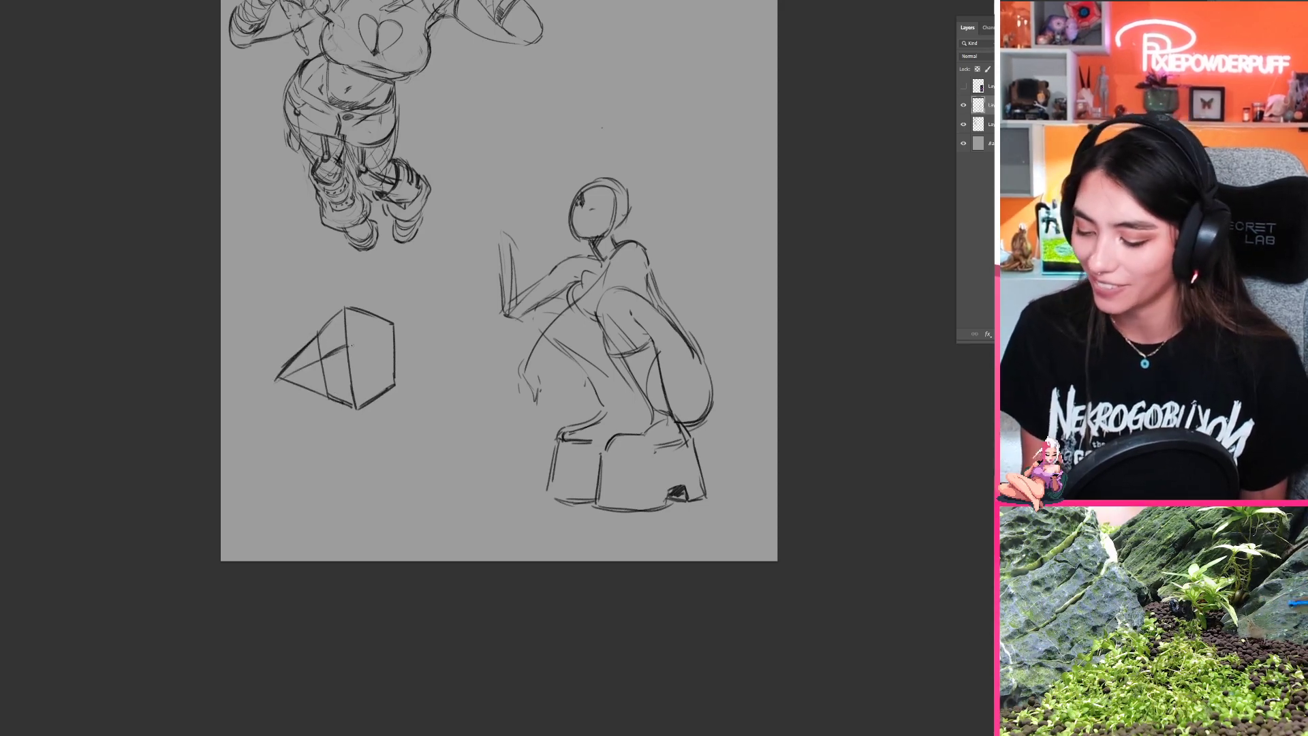
{"action": "left_click_drag", "start_coordinate": [278, 379], "coordinate": [346, 346]}
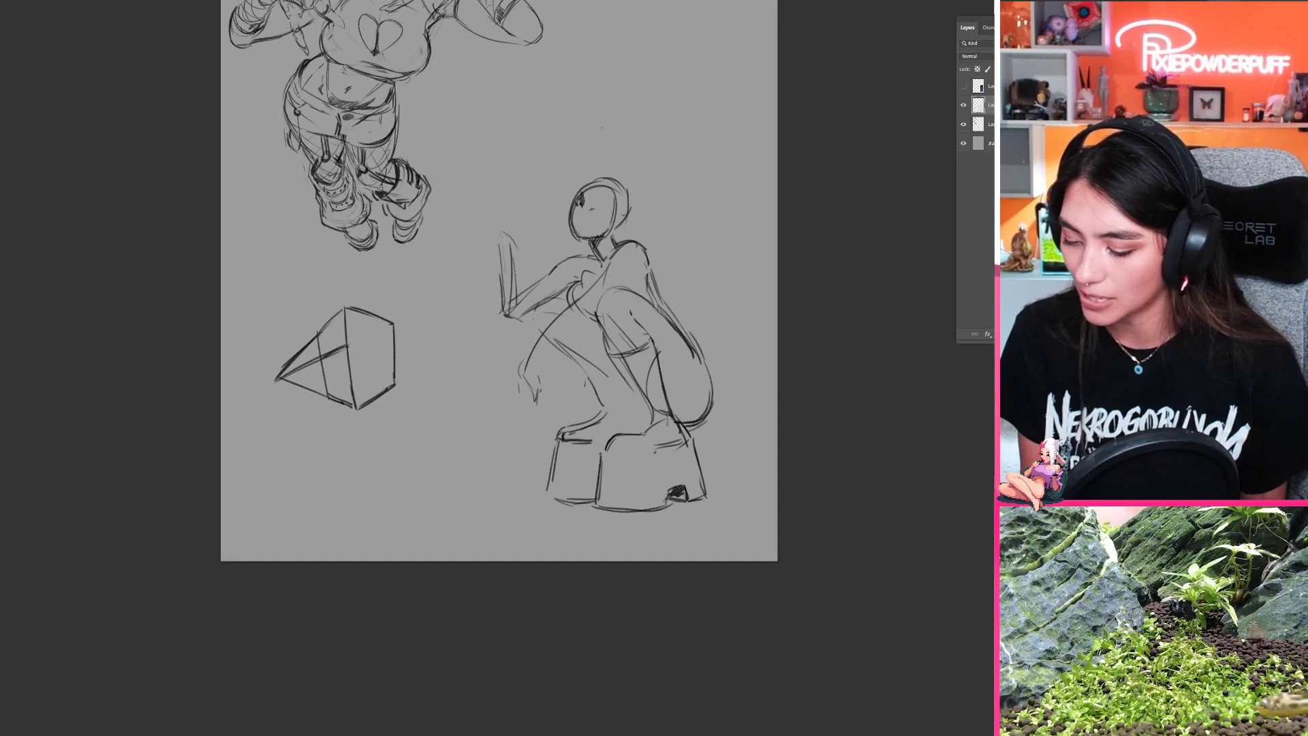
{"action": "mouse_move", "coordinate": [278, 379]}
{"action": "left_mouse_down"}
{"action": "mouse_move", "coordinate": [337, 369]}
{"action": "mouse_move", "coordinate": [309, 382]}
{"action": "mouse_move", "coordinate": [337, 388]}
{"action": "left_mouse_up"}
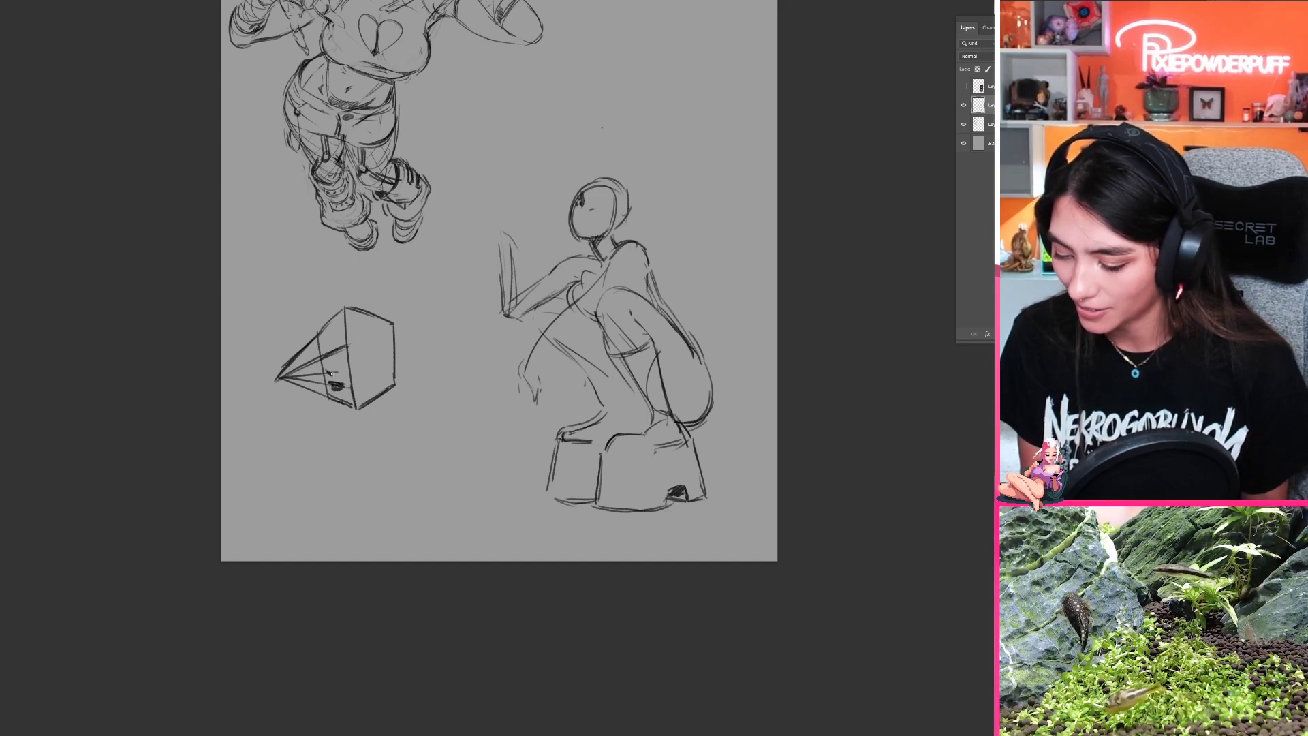
Step: Sketch brow, eye, nose and lip marks along the guides on the box's narrow side, and suggest the jaw at its lower edge
{"action": "left_click_drag", "start_coordinate": [334, 351], "coordinate": [335, 351]}
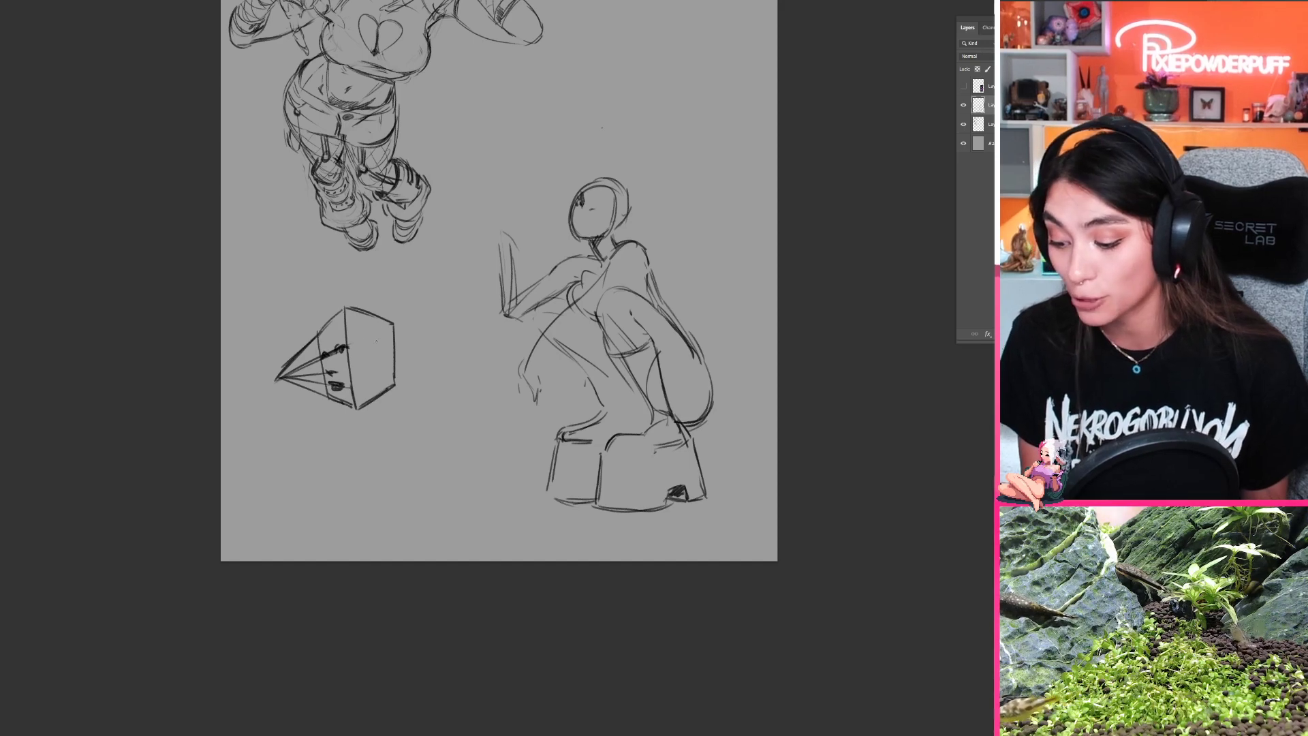
{"action": "left_click_drag", "start_coordinate": [322, 357], "coordinate": [332, 393]}
{"action": "key", "text": "ctrl+z"}
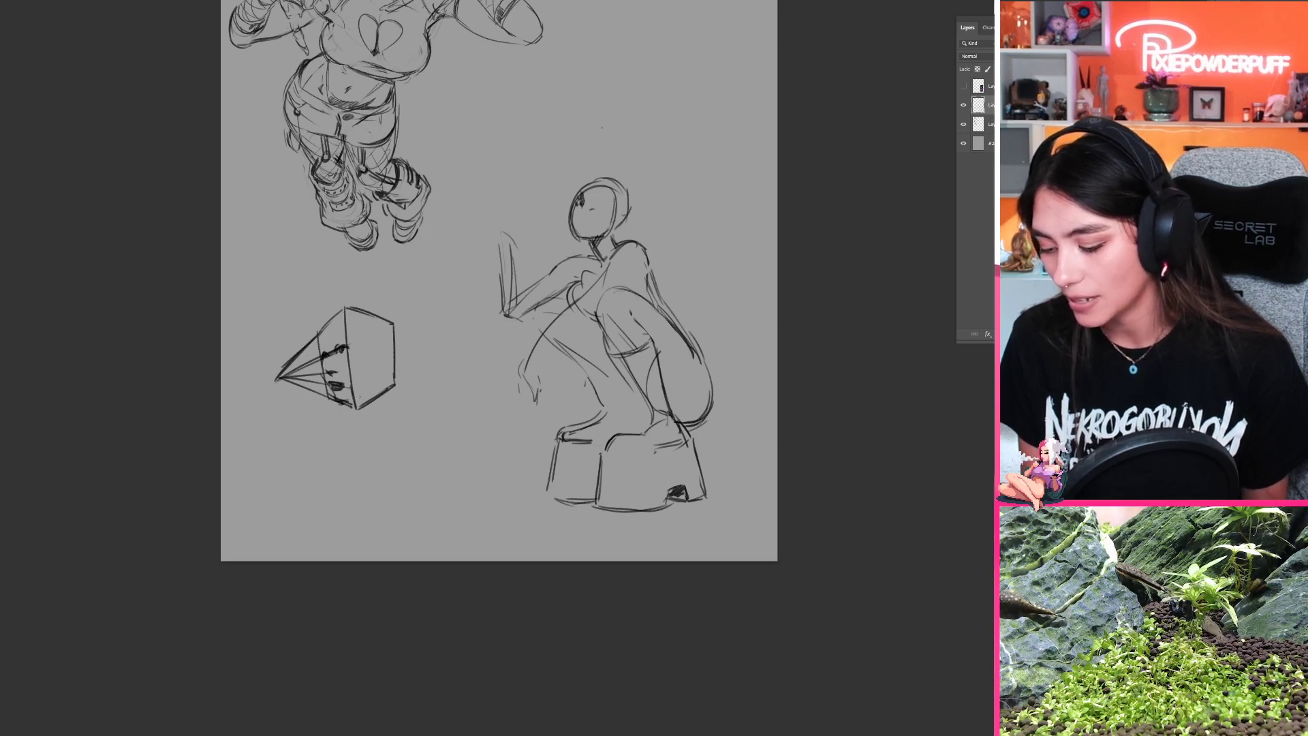
{"action": "mouse_move", "coordinate": [368, 391]}
{"action": "left_mouse_down"}
{"action": "mouse_move", "coordinate": [373, 372]}
{"action": "mouse_move", "coordinate": [340, 406]}
{"action": "left_mouse_up"}
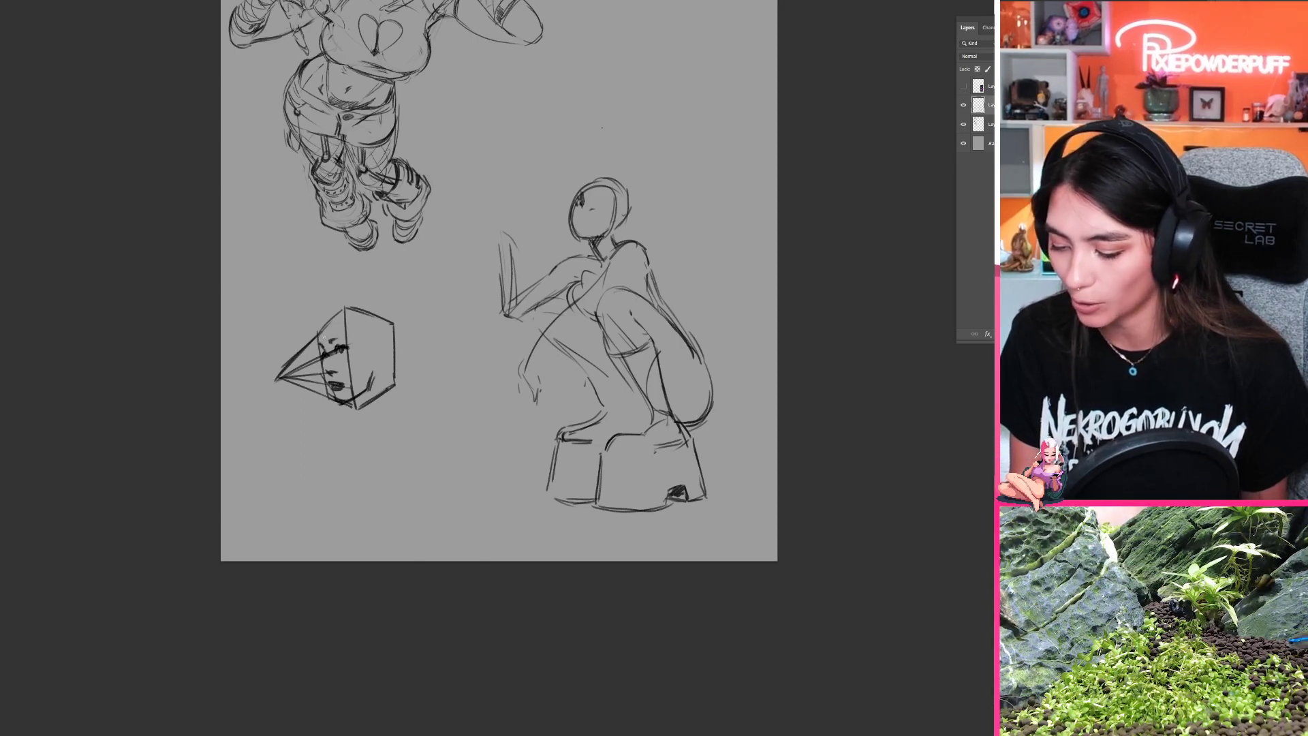
{"action": "left_click_drag", "start_coordinate": [319, 344], "coordinate": [326, 327]}
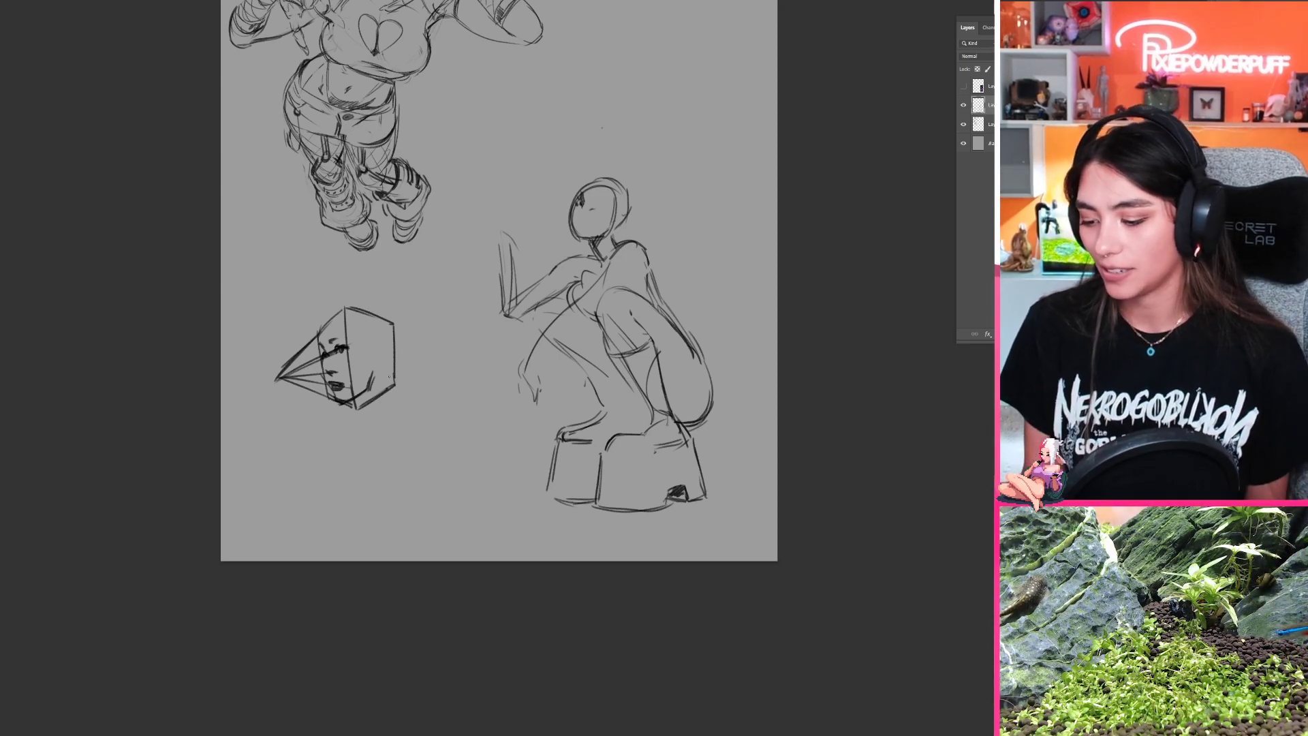
Step: Erase the box-shaped head study and undo the two new lines drawn in its place
{"action": "key", "text": "e"}
{"action": "mouse_move", "coordinate": [368, 399]}
{"action": "left_mouse_down"}
{"action": "mouse_move", "coordinate": [281, 443]}
{"action": "mouse_move", "coordinate": [305, 373]}
{"action": "mouse_move", "coordinate": [371, 316]}
{"action": "mouse_move", "coordinate": [356, 466]}
{"action": "left_mouse_up"}
{"action": "key", "text": "b"}
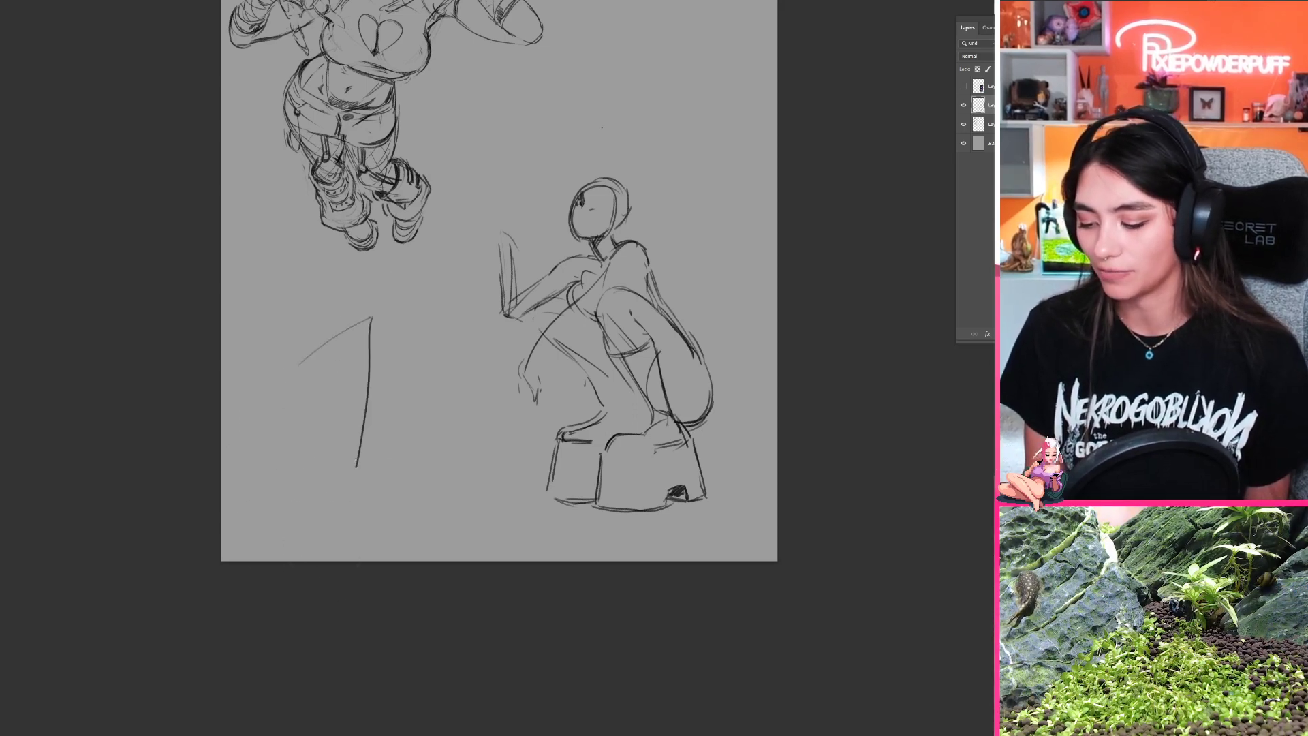
{"action": "key", "text": "ctrl+z"}
{"action": "key", "text": "ctrl+z"}
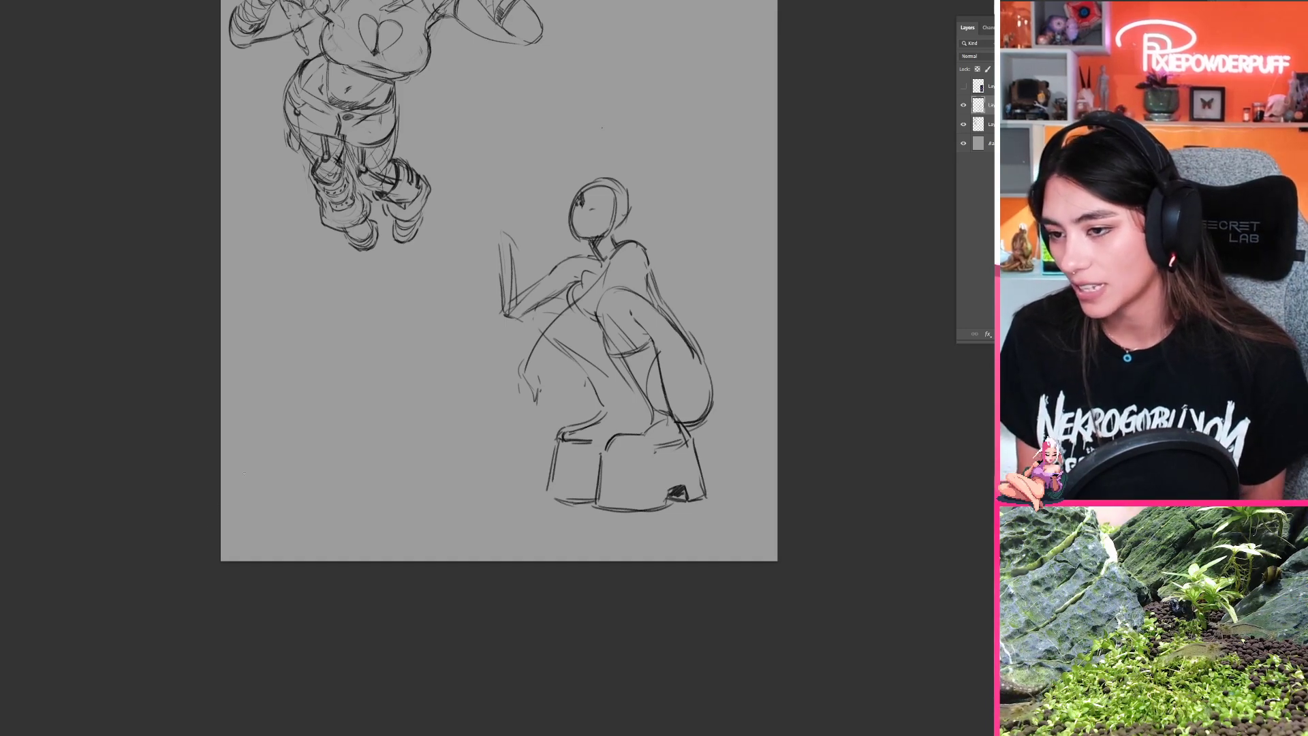
Step: Sketch a curved outer contour along the crouching figure's raised forearm, running down to the elbow
{"action": "left_click_drag", "start_coordinate": [685, 392], "coordinate": [557, 400]}
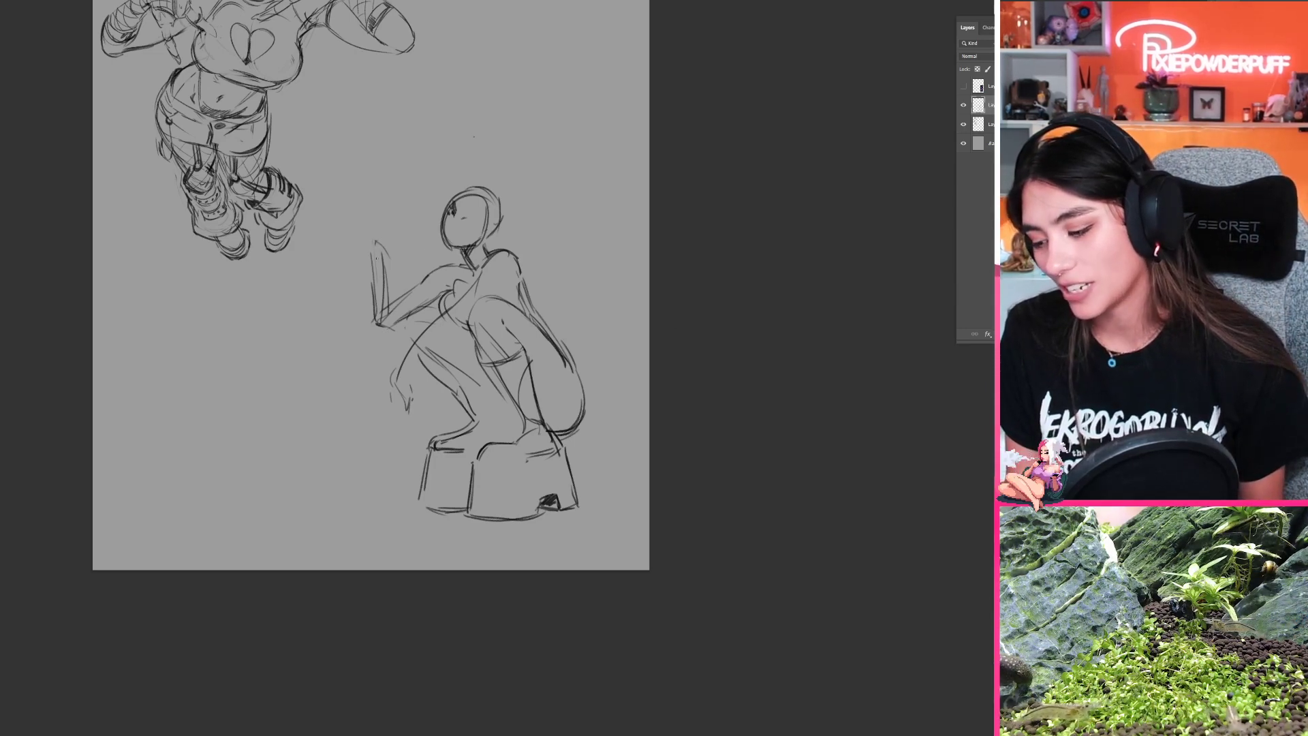
{"action": "left_click_drag", "start_coordinate": [373, 248], "coordinate": [367, 321]}
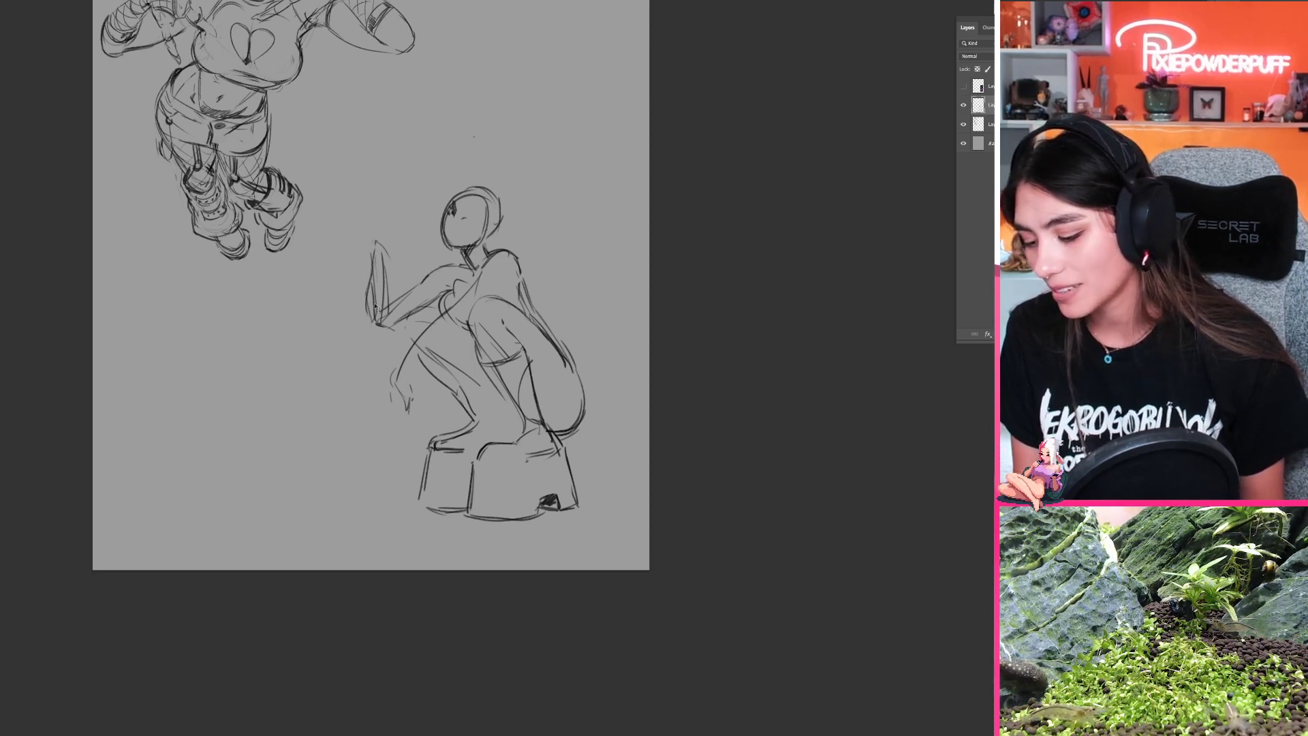
{"action": "key", "text": "ctrl+z"}
{"action": "key", "text": "ctrl+z"}
{"action": "left_click_drag", "start_coordinate": [374, 267], "coordinate": [371, 320]}
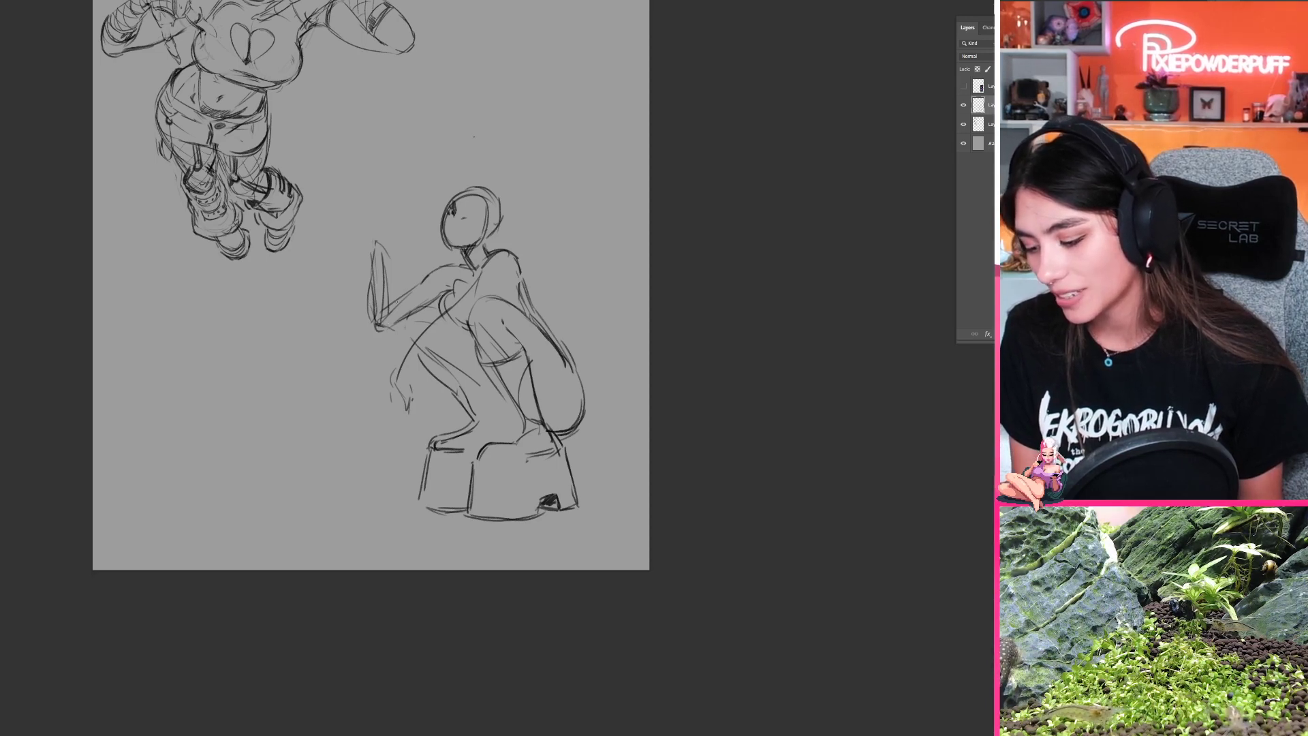
{"action": "left_click_drag", "start_coordinate": [386, 285], "coordinate": [391, 311]}
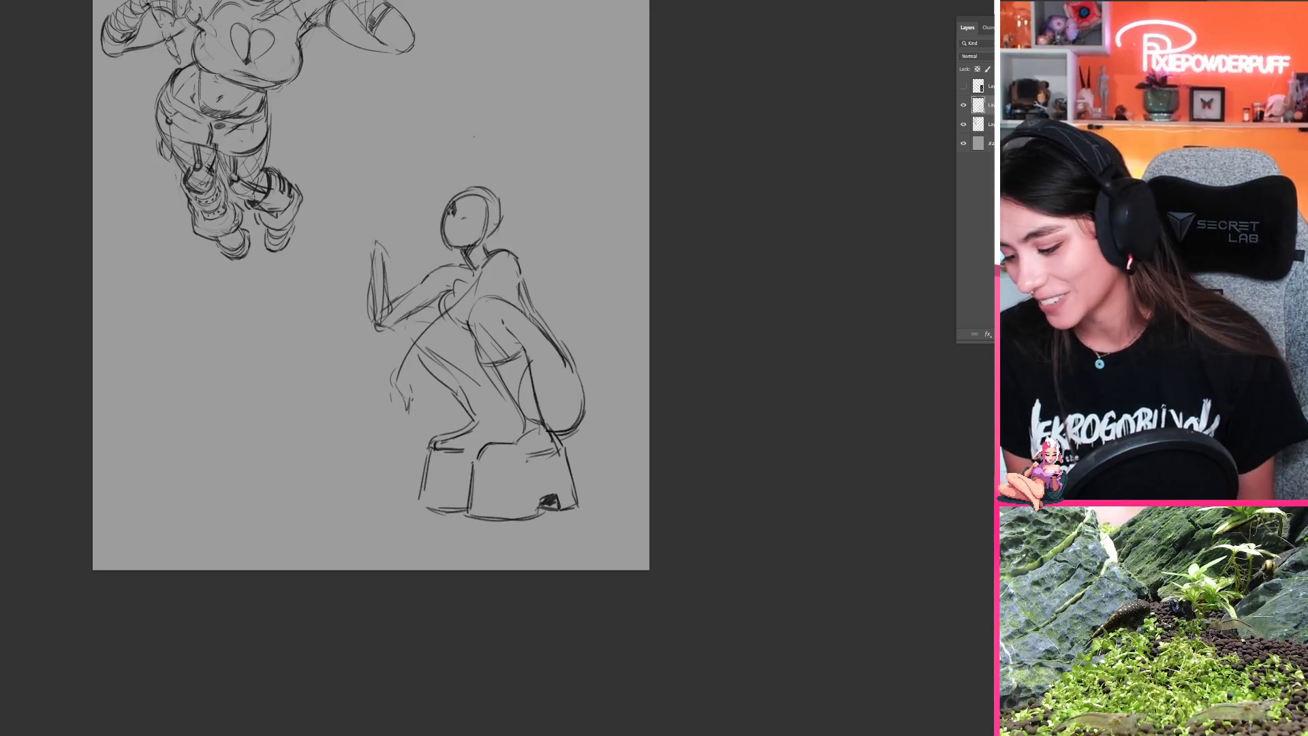
Step: Sketch a tall, curved, pointed shape rising from the top of the crouching figure's head
{"action": "left_click_drag", "start_coordinate": [486, 200], "coordinate": [468, 292]}
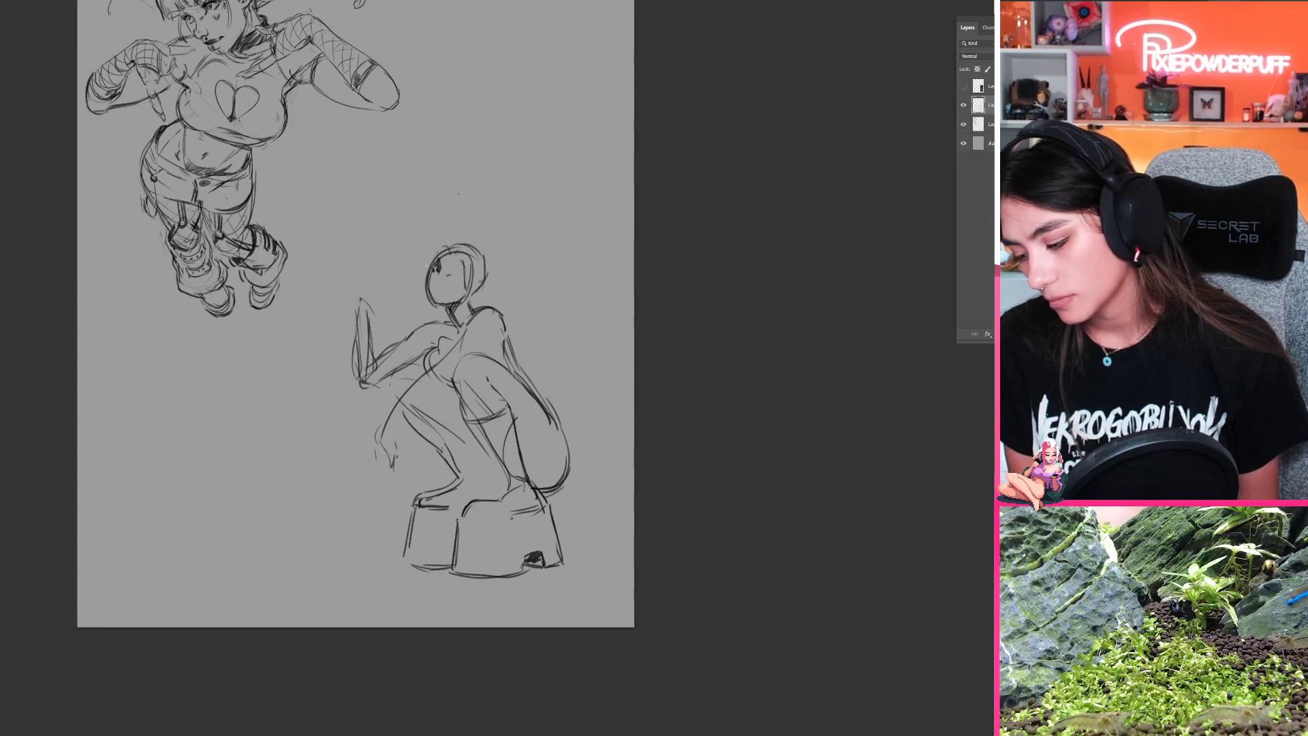
{"action": "left_click_drag", "start_coordinate": [448, 251], "coordinate": [472, 201]}
{"action": "key", "text": "ctrl+z"}
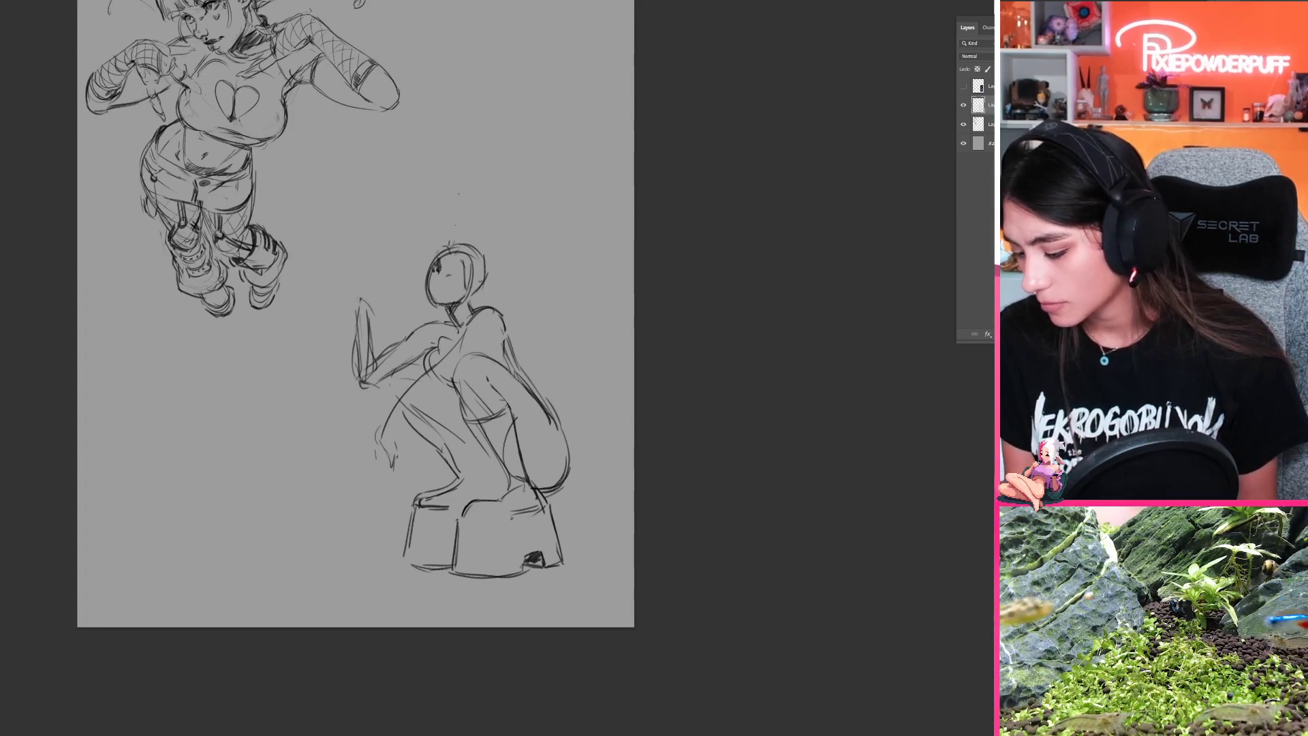
{"action": "mouse_move", "coordinate": [450, 245]}
{"action": "left_mouse_down"}
{"action": "mouse_move", "coordinate": [490, 190]}
{"action": "mouse_move", "coordinate": [481, 222]}
{"action": "left_mouse_up"}
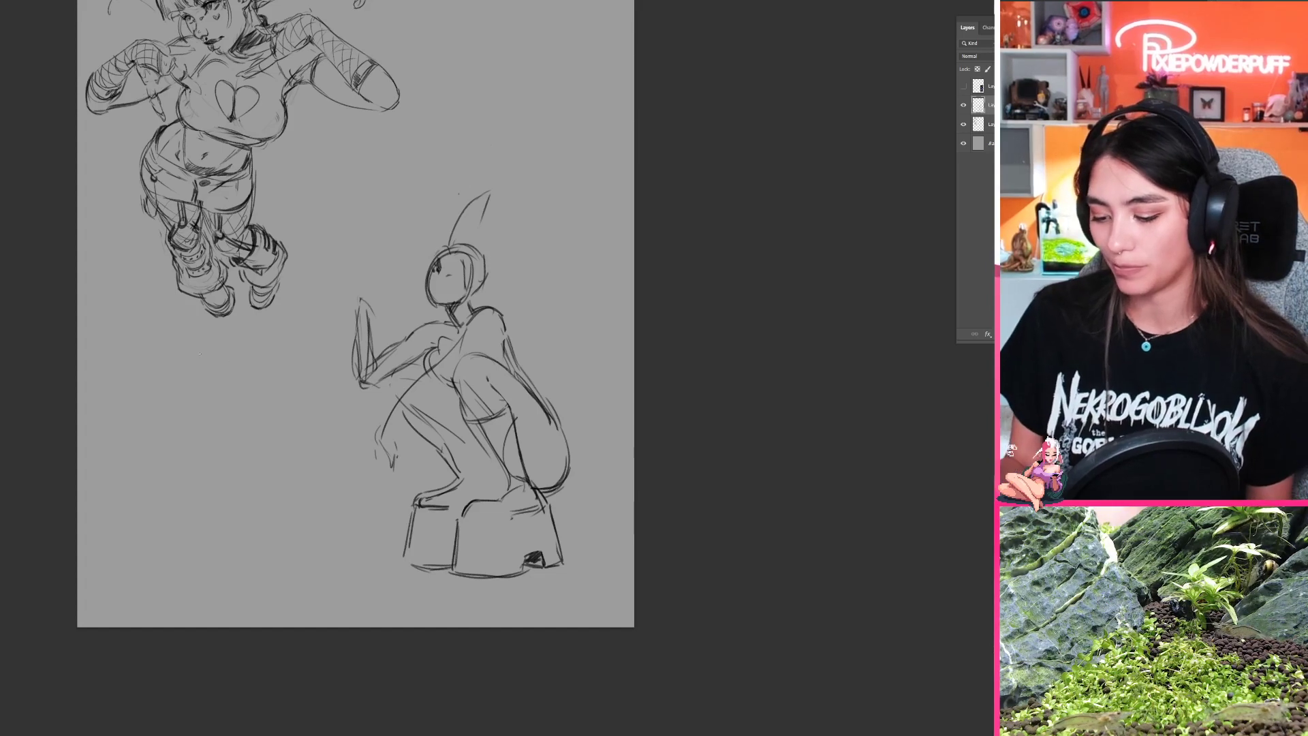
Step: Sketch a torso-like form of a narrow oval over a rounder base with curved inner contours in the empty area, and undo it
{"action": "left_click_drag", "start_coordinate": [205, 441], "coordinate": [259, 412]}
{"action": "left_click_drag", "start_coordinate": [206, 447], "coordinate": [261, 500]}
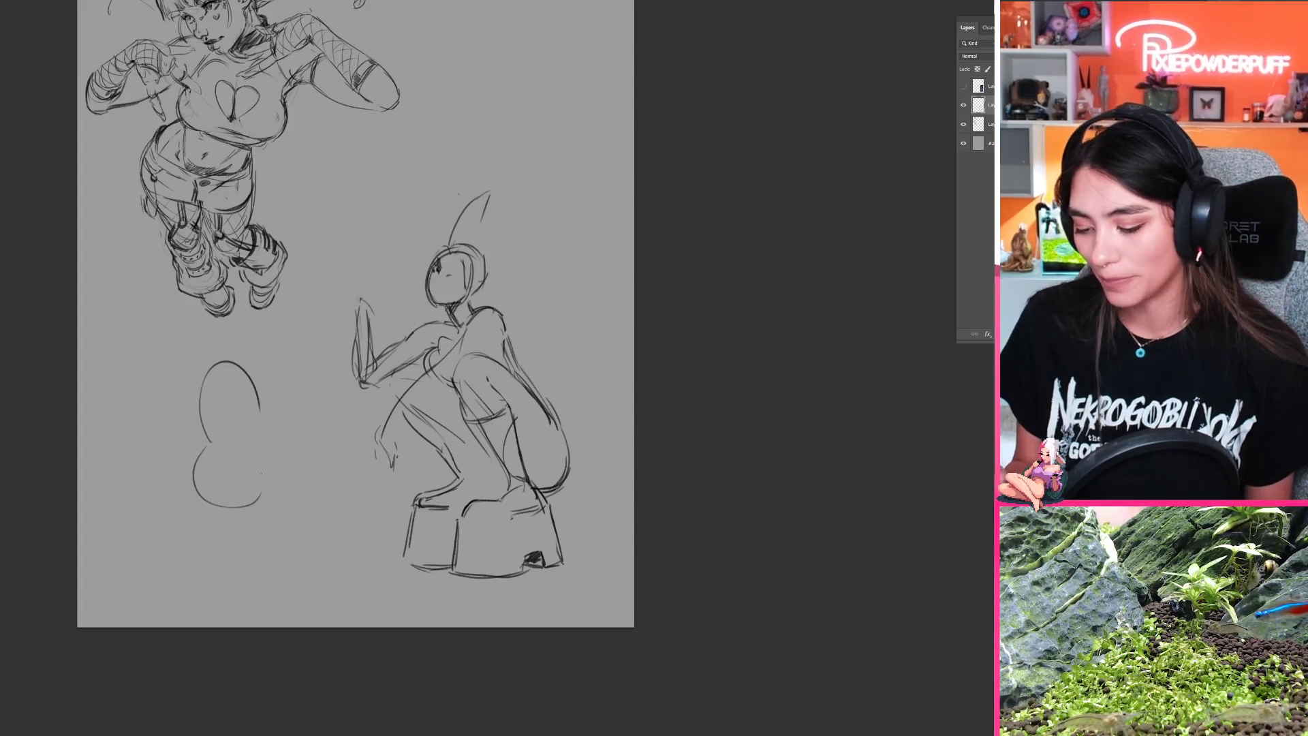
{"action": "mouse_move", "coordinate": [260, 409]}
{"action": "left_mouse_down"}
{"action": "mouse_move", "coordinate": [262, 464]}
{"action": "mouse_move", "coordinate": [240, 508]}
{"action": "left_mouse_up"}
{"action": "left_click_drag", "start_coordinate": [270, 430], "coordinate": [242, 507]}
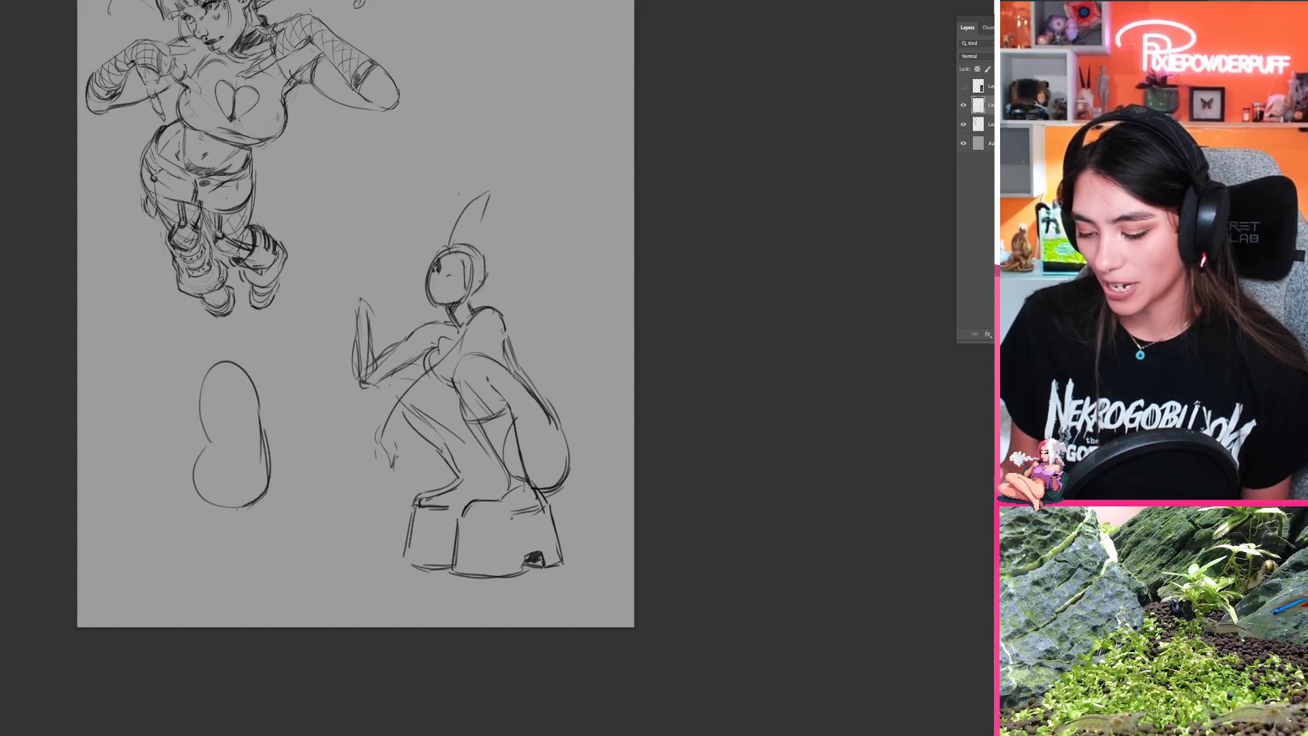
{"action": "left_click_drag", "start_coordinate": [217, 438], "coordinate": [217, 507]}
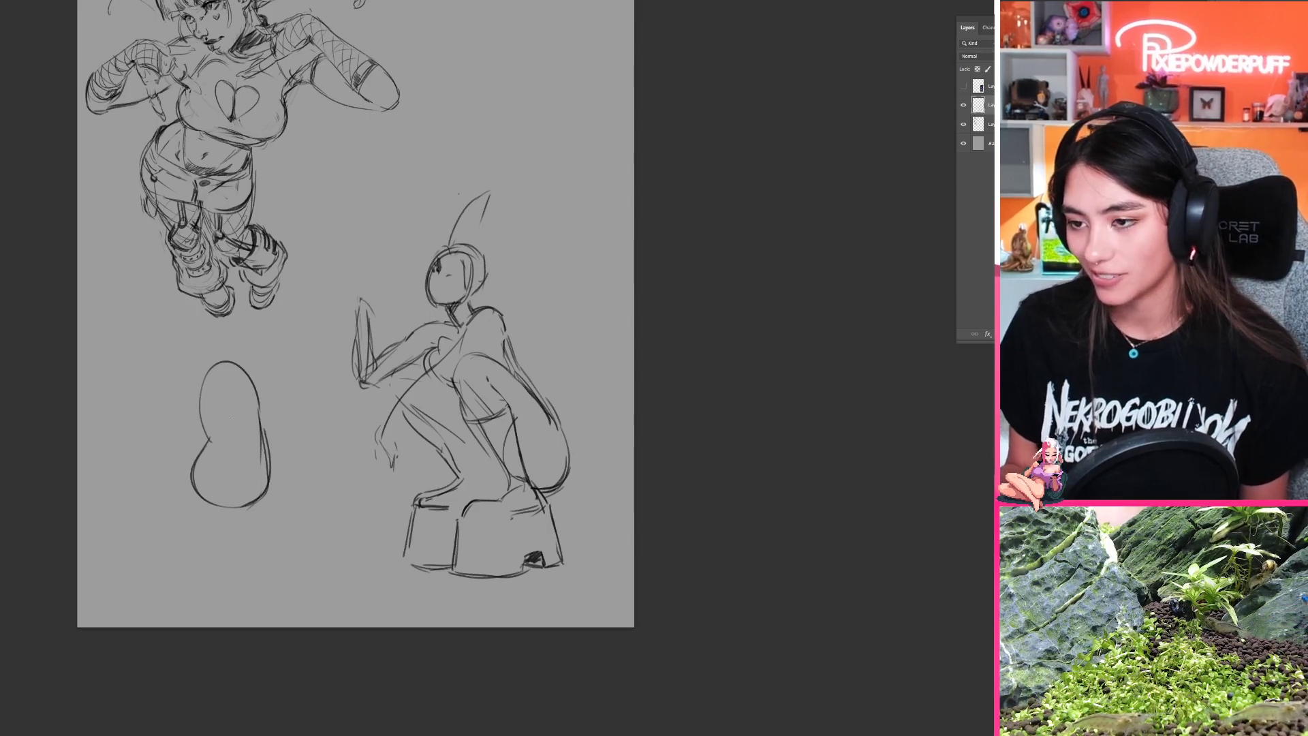
{"action": "mouse_move", "coordinate": [214, 441]}
{"action": "left_mouse_down"}
{"action": "mouse_move", "coordinate": [222, 367]}
{"action": "mouse_move", "coordinate": [252, 393]}
{"action": "mouse_move", "coordinate": [260, 438]}
{"action": "left_mouse_up"}
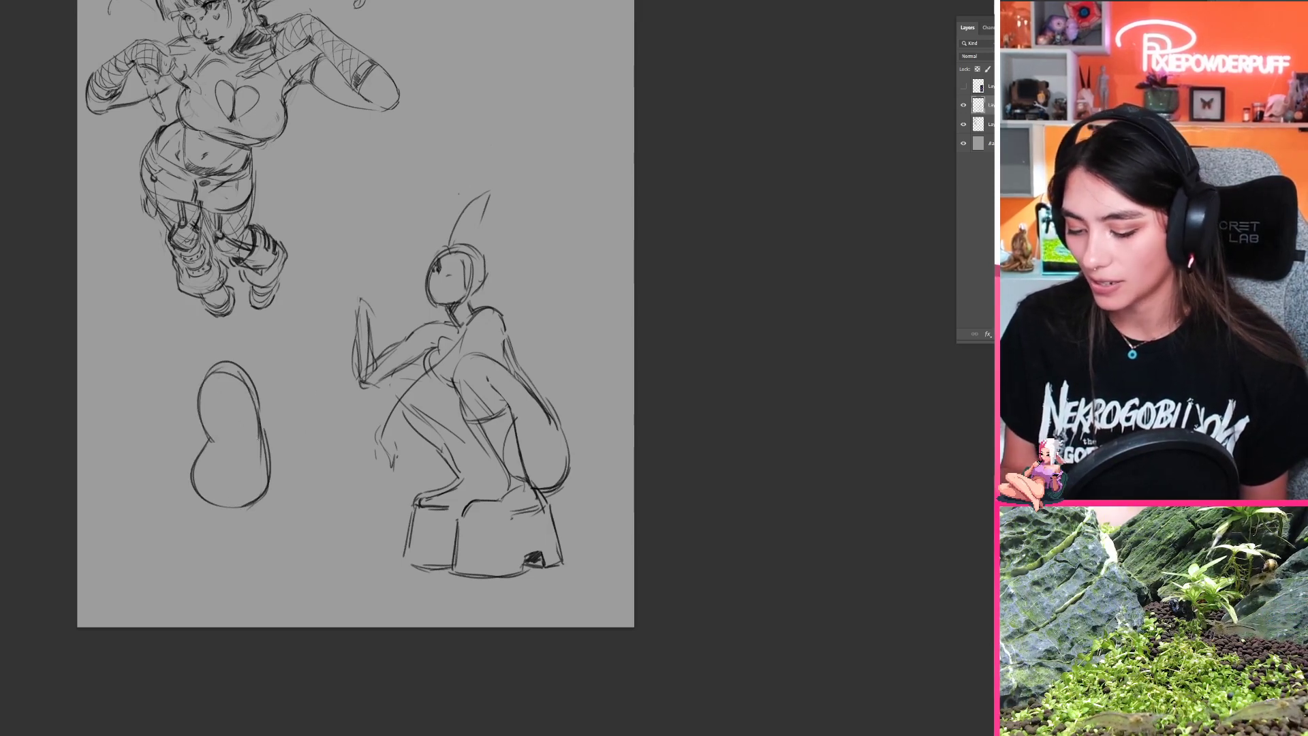
{"action": "mouse_move", "coordinate": [212, 380]}
{"action": "left_mouse_down"}
{"action": "mouse_move", "coordinate": [232, 443]}
{"action": "mouse_move", "coordinate": [227, 503]}
{"action": "left_mouse_up"}
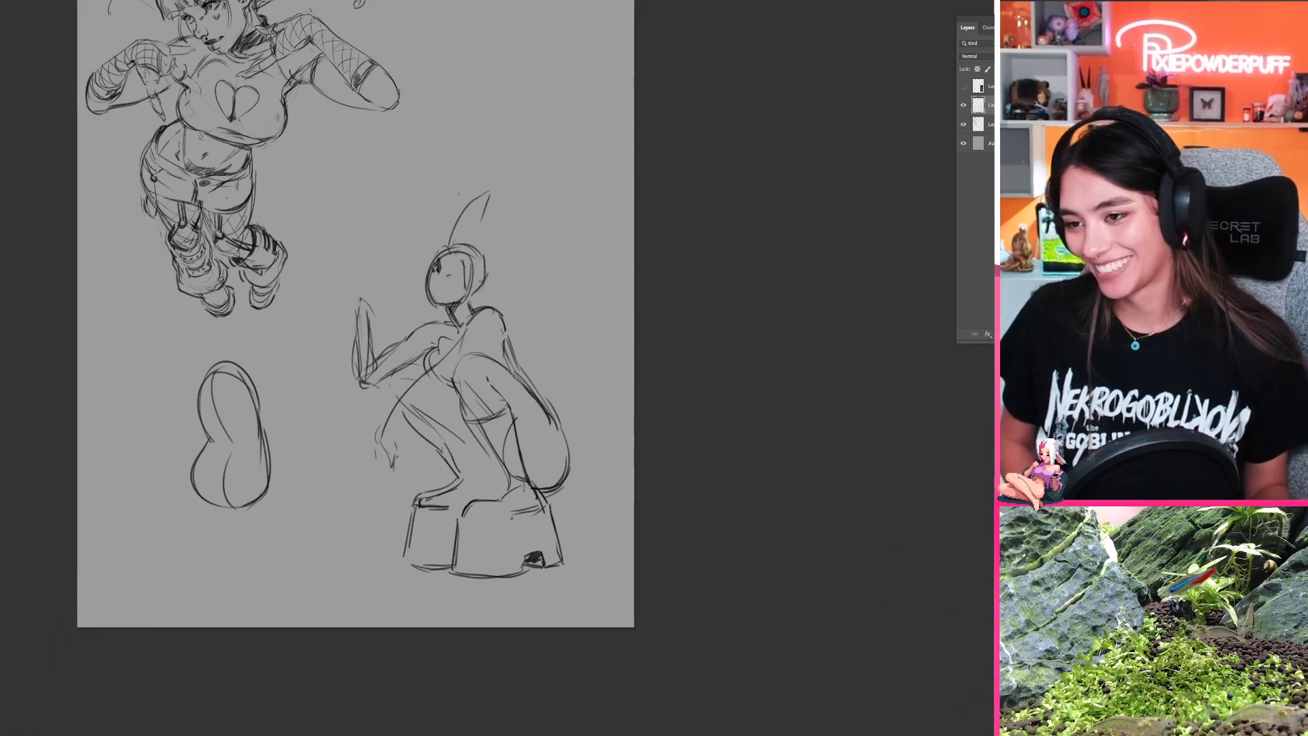
{"action": "key", "text": "ctrl+z"}
{"action": "key", "text": "ctrl+z"}
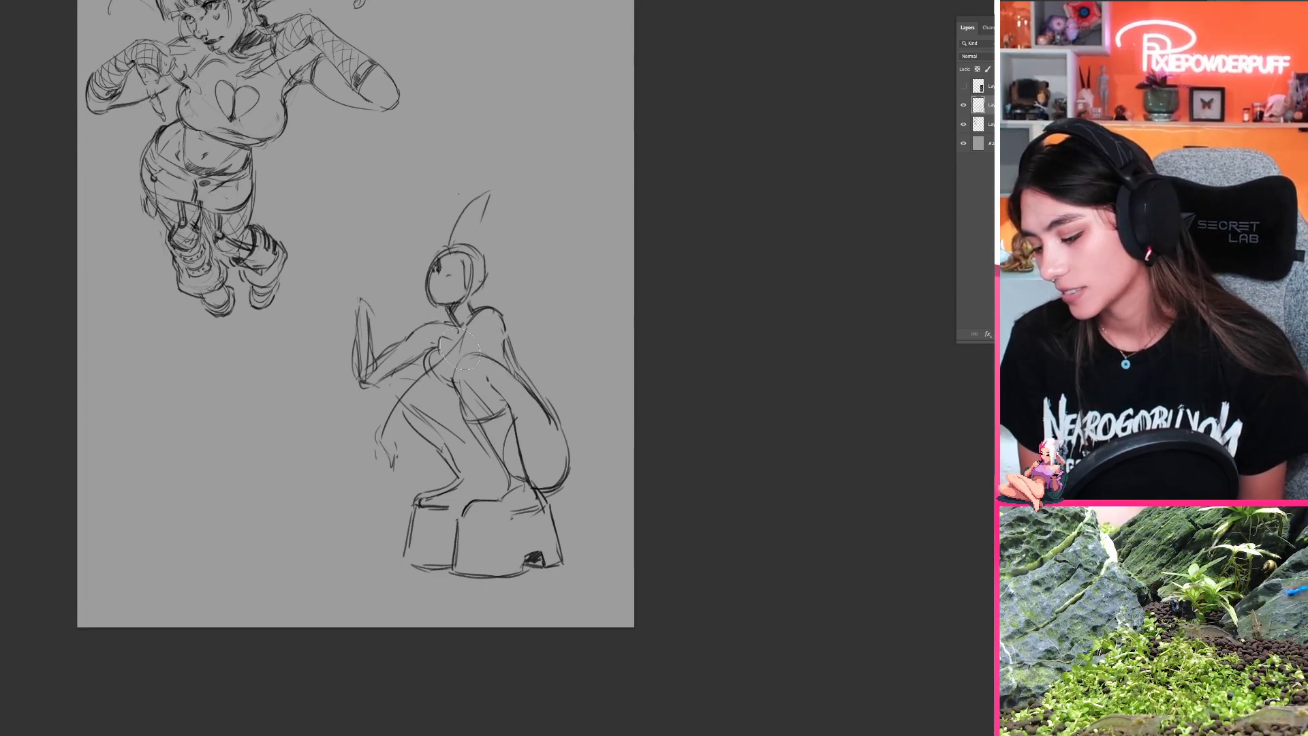
Step: Erase the near arm's old line and redraw the arm reaching from the shoulder forward over the knee, with a rough hanging hand
{"action": "mouse_move", "coordinate": [461, 349]}
{"action": "left_mouse_down"}
{"action": "mouse_move", "coordinate": [447, 358]}
{"action": "mouse_move", "coordinate": [459, 345]}
{"action": "left_mouse_up"}
{"action": "key", "text": "b"}
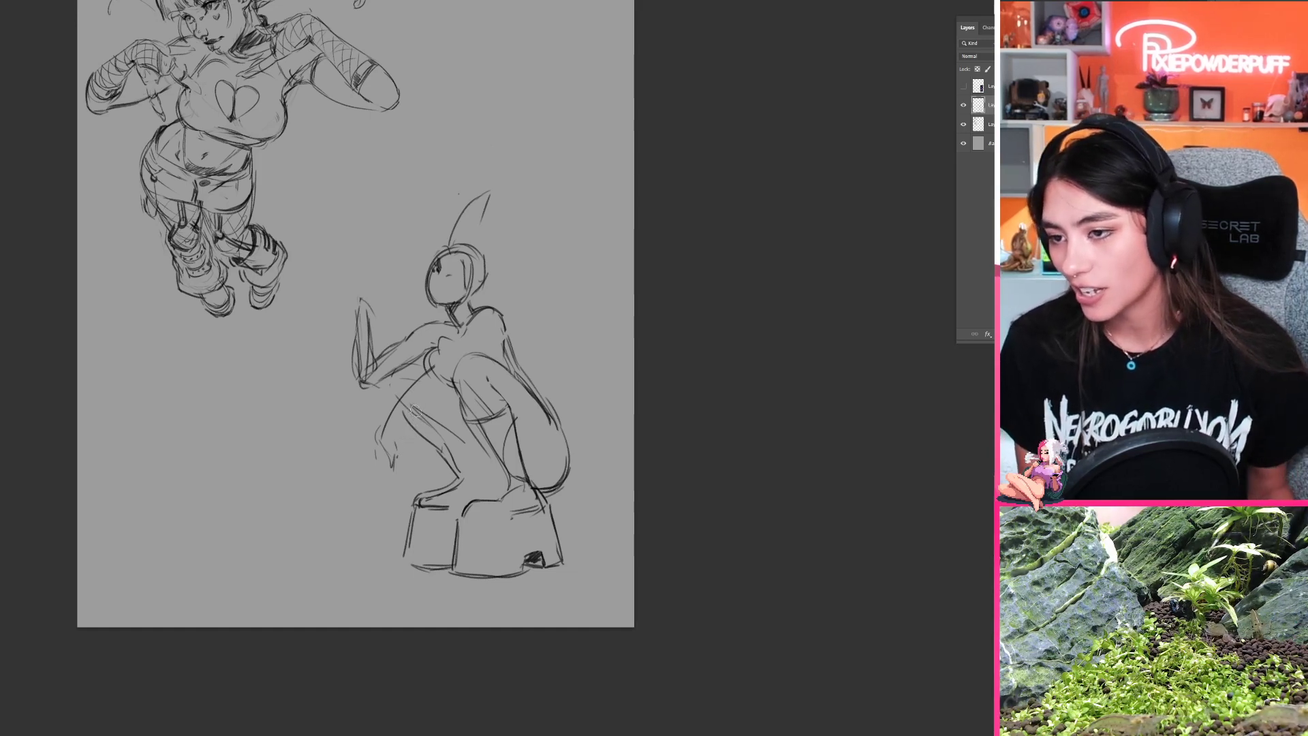
{"action": "mouse_move", "coordinate": [430, 399]}
{"action": "left_mouse_down"}
{"action": "mouse_move", "coordinate": [418, 373]}
{"action": "mouse_move", "coordinate": [391, 369]}
{"action": "mouse_move", "coordinate": [381, 440]}
{"action": "mouse_move", "coordinate": [415, 380]}
{"action": "mouse_move", "coordinate": [376, 377]}
{"action": "left_mouse_up"}
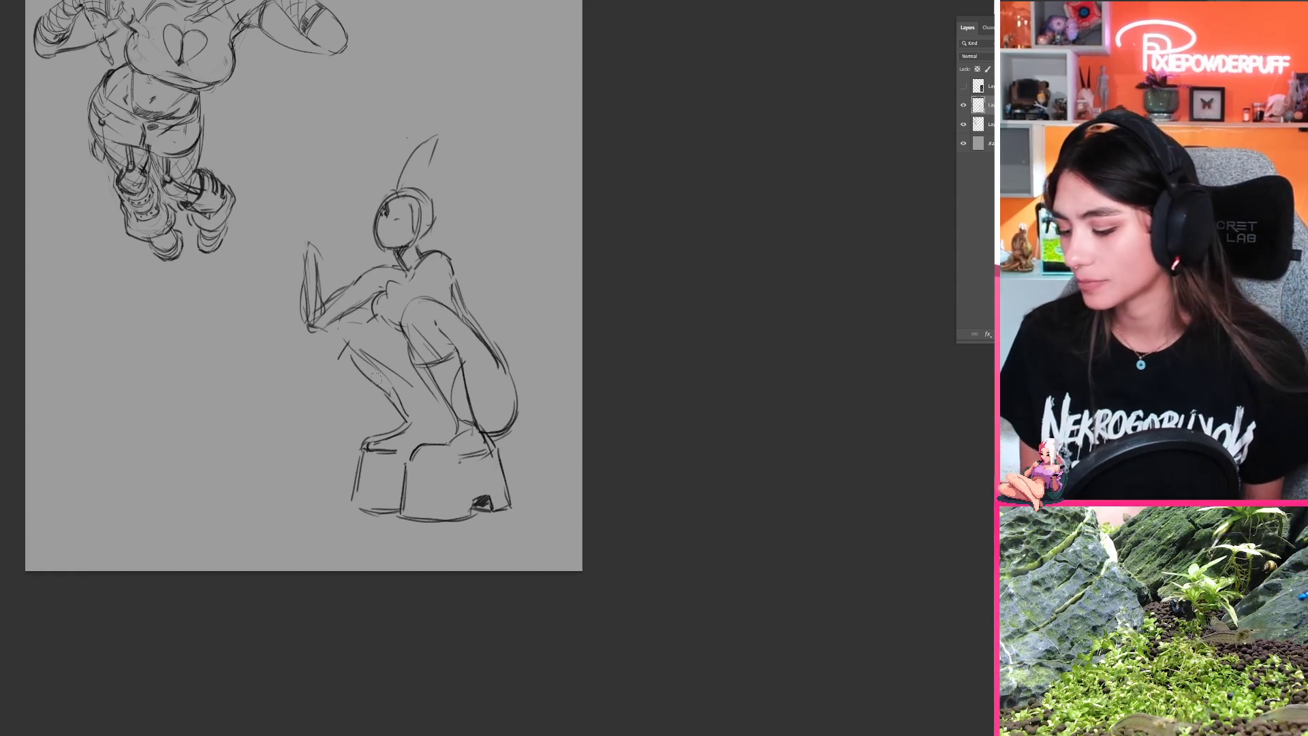
{"action": "left_click_drag", "start_coordinate": [436, 296], "coordinate": [405, 332]}
{"action": "mouse_move", "coordinate": [444, 277]}
{"action": "left_mouse_down"}
{"action": "mouse_move", "coordinate": [321, 402]}
{"action": "mouse_move", "coordinate": [339, 419]}
{"action": "mouse_move", "coordinate": [325, 422]}
{"action": "mouse_move", "coordinate": [347, 409]}
{"action": "left_mouse_up"}
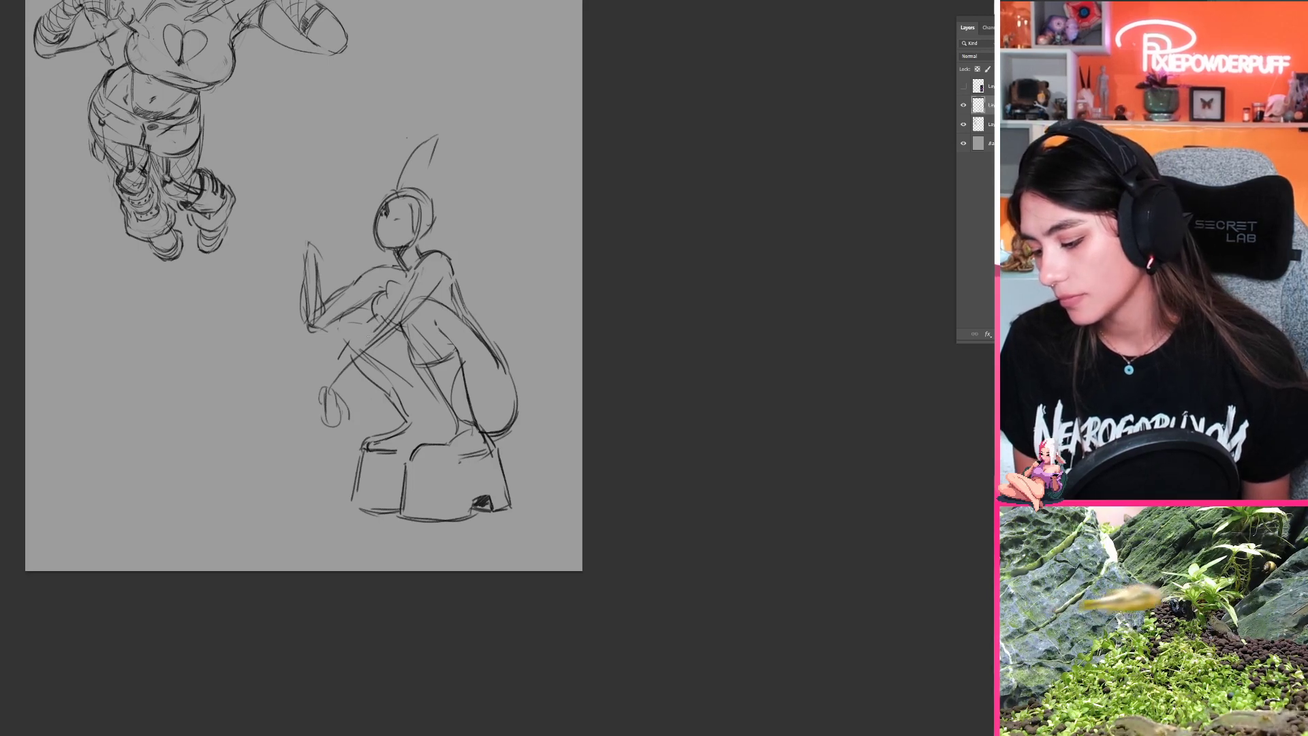
{"action": "mouse_move", "coordinate": [392, 315]}
{"action": "left_mouse_down"}
{"action": "mouse_move", "coordinate": [397, 334]}
{"action": "mouse_move", "coordinate": [341, 382]}
{"action": "left_mouse_up"}
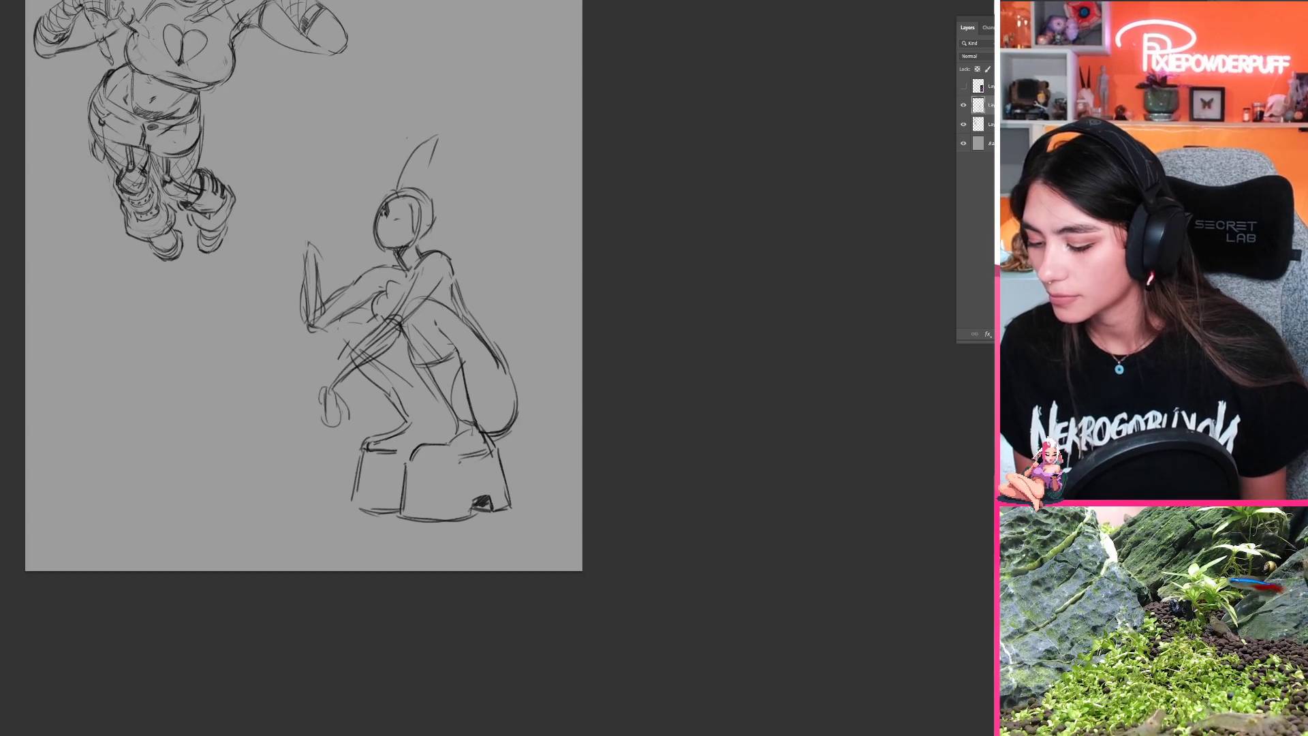
Step: Redraw the crouching figure's near forearm down to the hanging wrist and add a contour stroke at the far knee
{"action": "left_click_drag", "start_coordinate": [359, 341], "coordinate": [324, 382]}
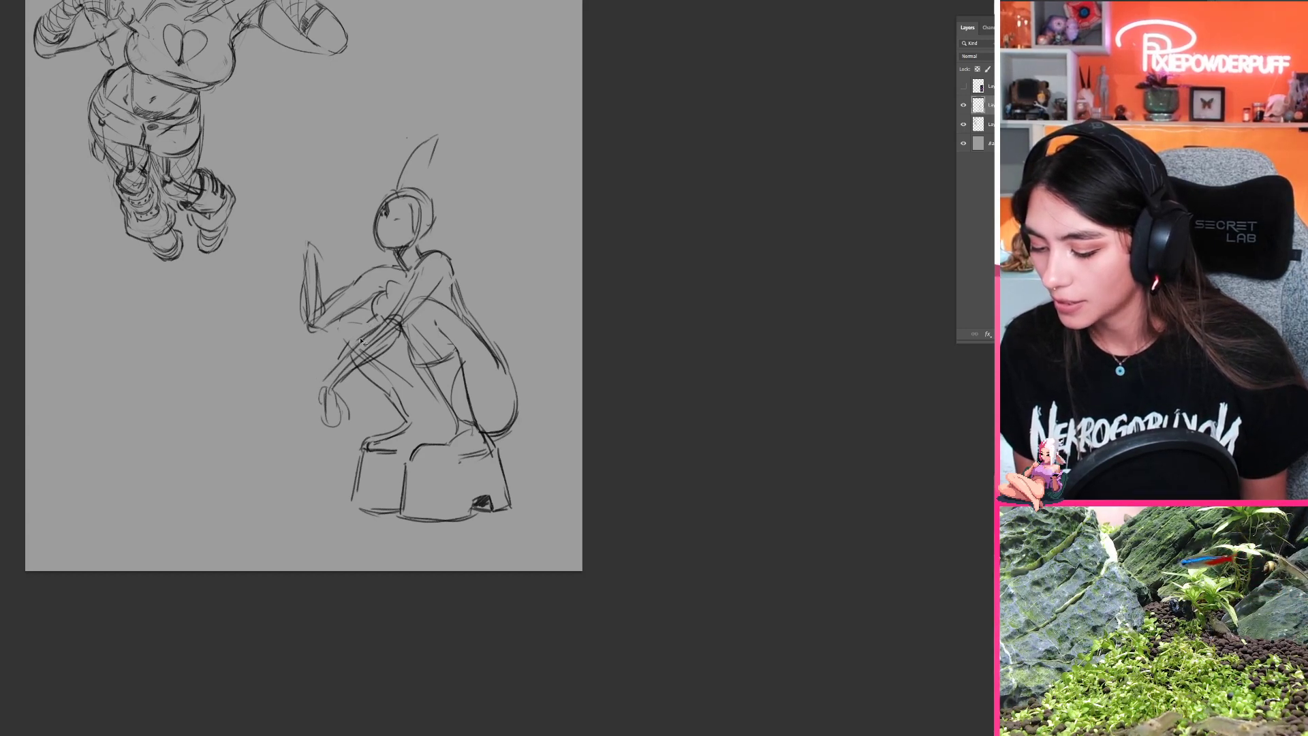
{"action": "key", "text": "ctrl+z"}
{"action": "key", "text": "ctrl+z"}
{"action": "key", "text": "ctrl+z"}
{"action": "left_click_drag", "start_coordinate": [357, 339], "coordinate": [325, 381]}
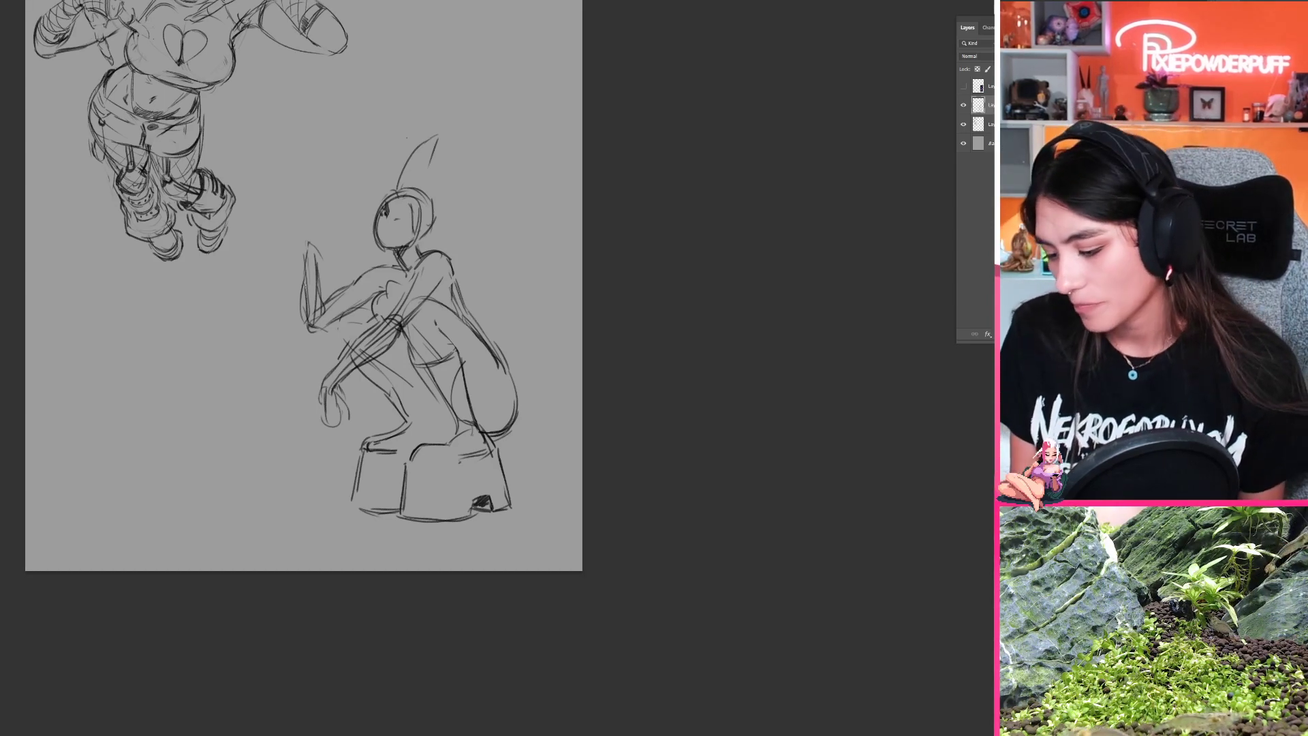
{"action": "left_click_drag", "start_coordinate": [383, 327], "coordinate": [381, 406]}
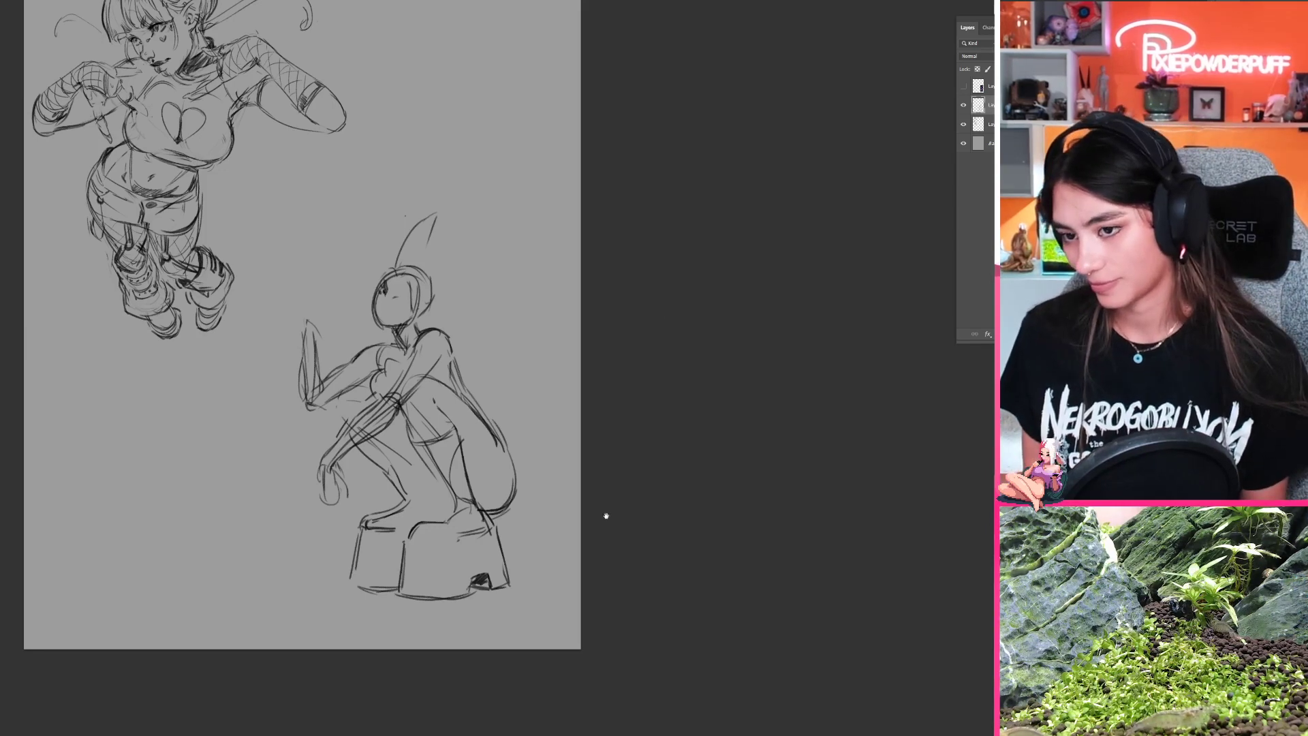
Step: Select the crouching figure's legs, near forearm and platform shoes and transform them slightly downward, away from the torso
{"action": "left_click_drag", "start_coordinate": [606, 516], "coordinate": [594, 450]}
{"action": "mouse_move", "coordinate": [477, 460]}
{"action": "left_mouse_down"}
{"action": "mouse_move", "coordinate": [518, 448]}
{"action": "mouse_move", "coordinate": [451, 457]}
{"action": "left_mouse_up"}
{"action": "left_click_drag", "start_coordinate": [412, 407], "coordinate": [430, 430]}
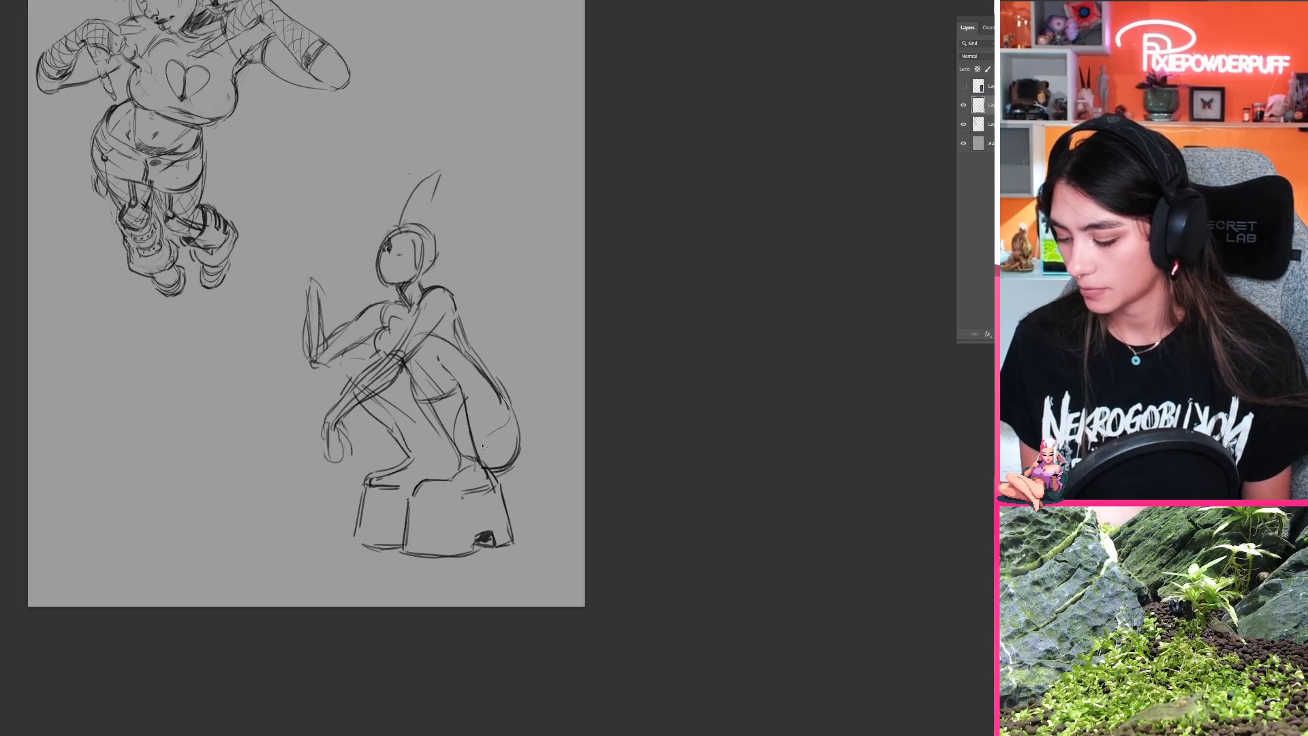
{"action": "mouse_move", "coordinate": [487, 464]}
{"action": "left_mouse_down"}
{"action": "mouse_move", "coordinate": [526, 535]}
{"action": "mouse_move", "coordinate": [495, 635]}
{"action": "mouse_move", "coordinate": [306, 613]}
{"action": "mouse_move", "coordinate": [335, 490]}
{"action": "mouse_move", "coordinate": [363, 447]}
{"action": "mouse_move", "coordinate": [358, 406]}
{"action": "mouse_move", "coordinate": [360, 488]}
{"action": "mouse_move", "coordinate": [292, 521]}
{"action": "mouse_move", "coordinate": [286, 436]}
{"action": "mouse_move", "coordinate": [355, 352]}
{"action": "mouse_move", "coordinate": [436, 325]}
{"action": "left_mouse_up"}
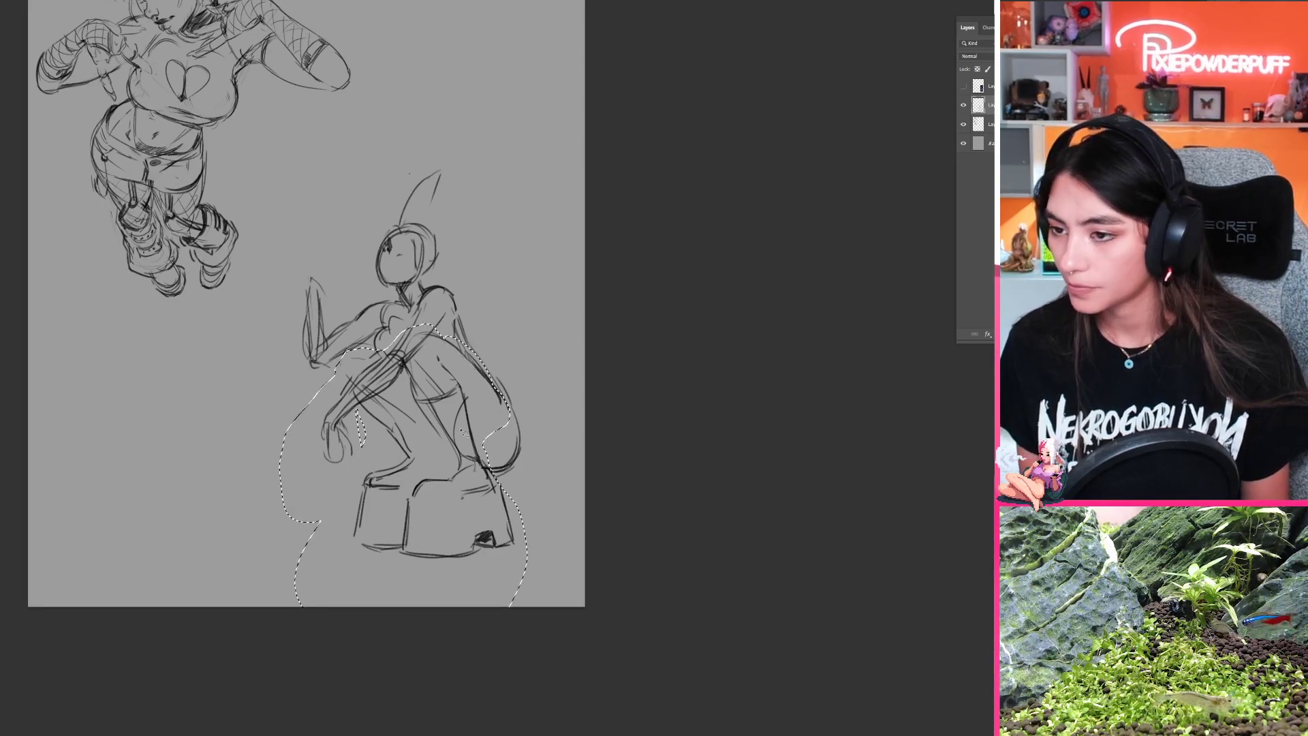
{"action": "key", "text": "r"}
{"action": "left_click_drag", "start_coordinate": [435, 450], "coordinate": [531, 513]}
{"action": "key", "text": "space"}
{"action": "mouse_move", "coordinate": [531, 513]}
{"action": "left_mouse_down"}
{"action": "mouse_move", "coordinate": [588, 382]}
{"action": "mouse_move", "coordinate": [596, 327]}
{"action": "mouse_move", "coordinate": [535, 315]}
{"action": "left_mouse_up"}
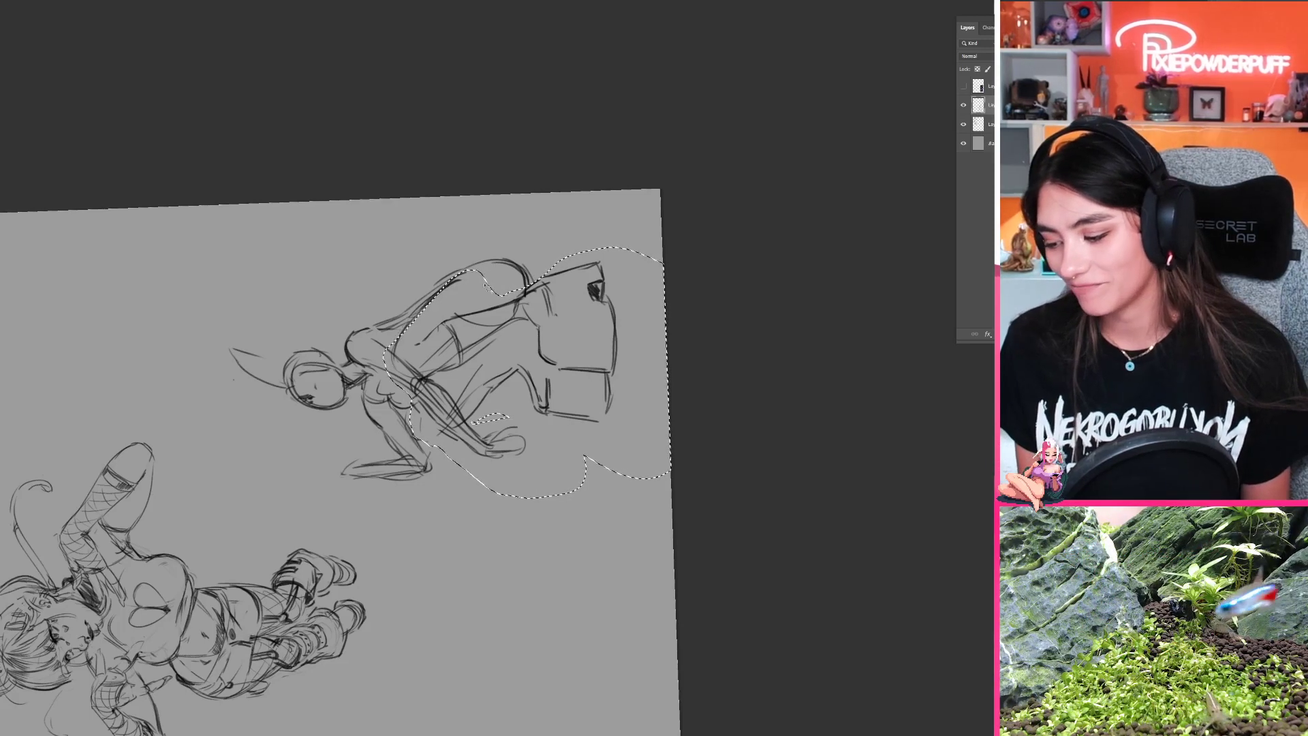
{"action": "key", "text": "ctrl+t"}
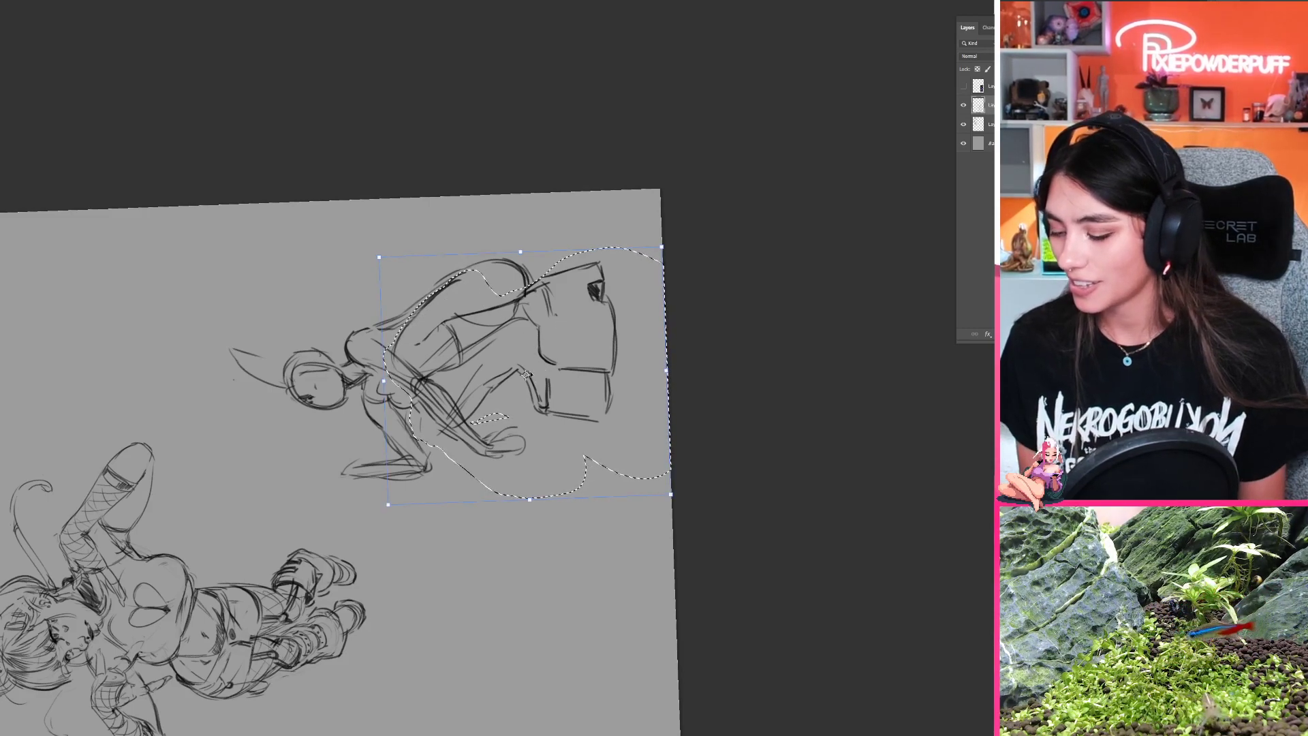
{"action": "left_click_drag", "start_coordinate": [536, 379], "coordinate": [545, 386]}
{"action": "key", "text": "Return"}
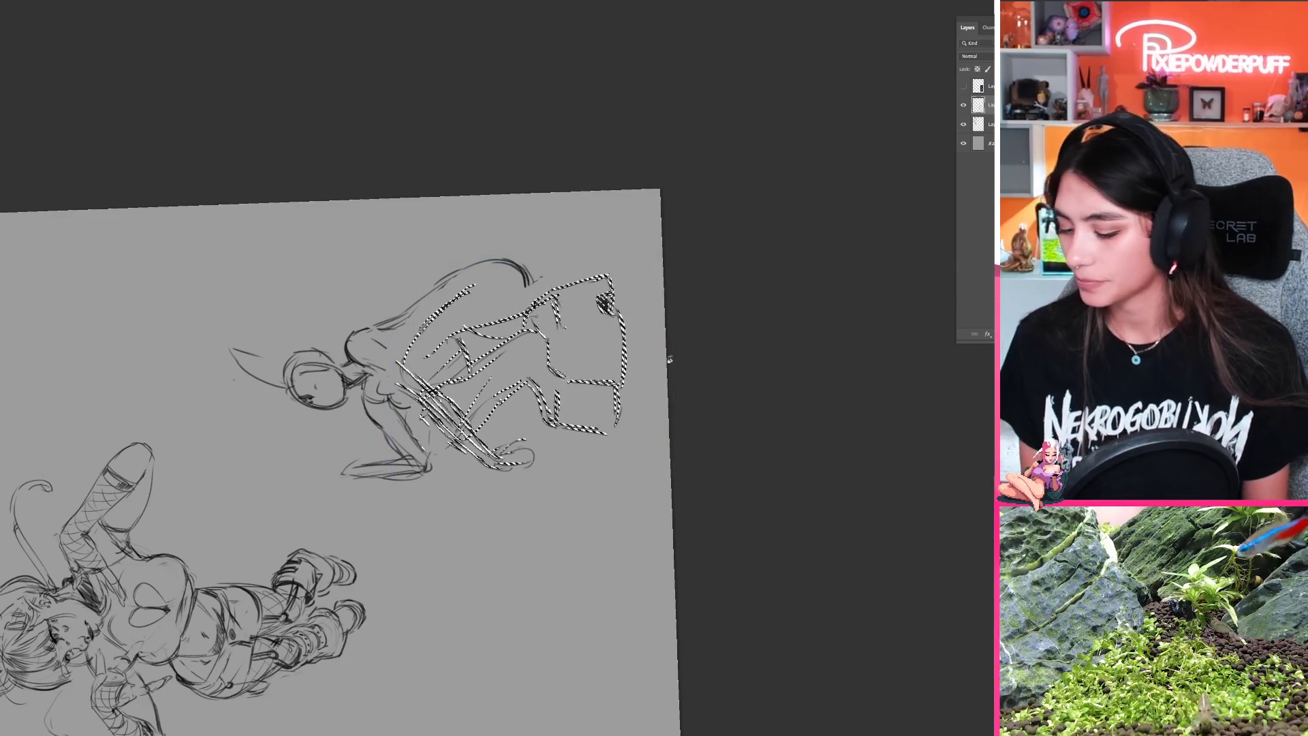
{"action": "key", "text": "r"}
{"action": "mouse_move", "coordinate": [670, 382]}
{"action": "left_mouse_down"}
{"action": "mouse_move", "coordinate": [467, 549]}
{"action": "mouse_move", "coordinate": [501, 553]}
{"action": "mouse_move", "coordinate": [473, 579]}
{"action": "mouse_move", "coordinate": [476, 567]}
{"action": "left_mouse_up"}
{"action": "key", "text": "ctrl+d"}
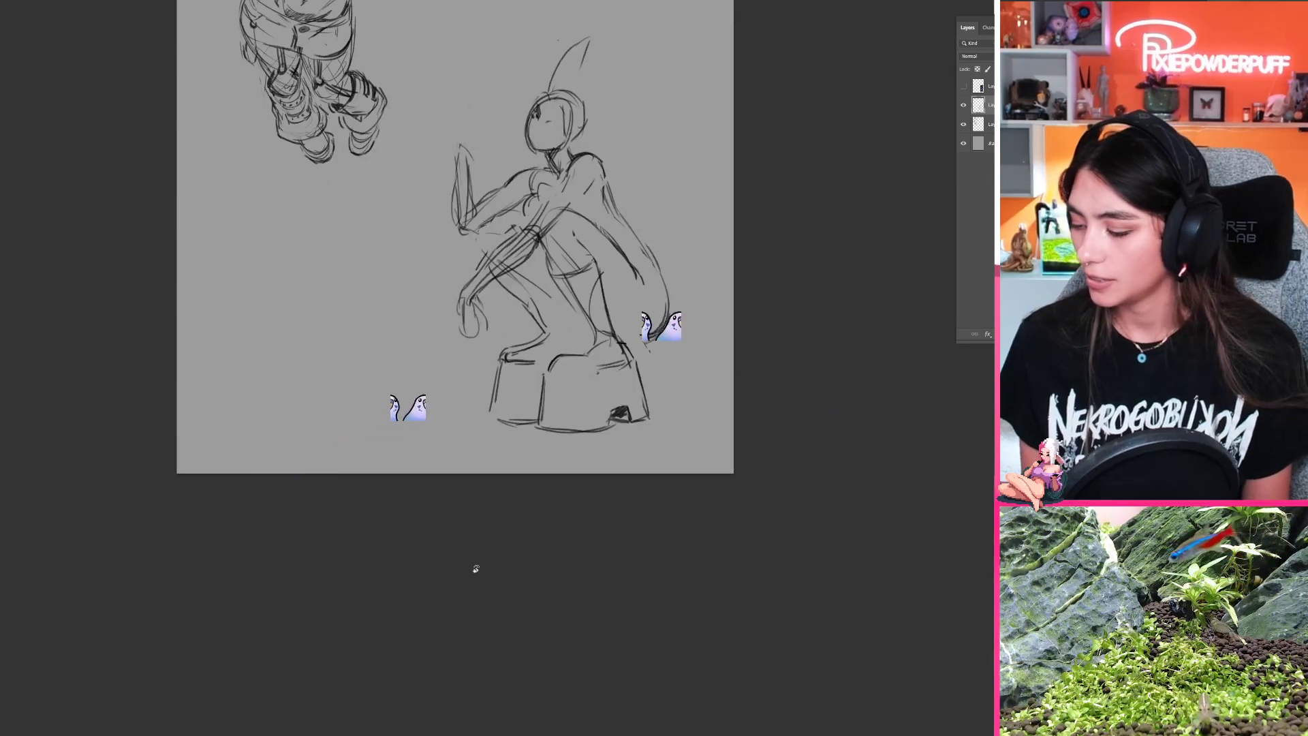
Step: Select the far lower leg with its platform shoe and shift it slightly forward, away from the near shoe
{"action": "left_click_drag", "start_coordinate": [637, 342], "coordinate": [413, 426]}
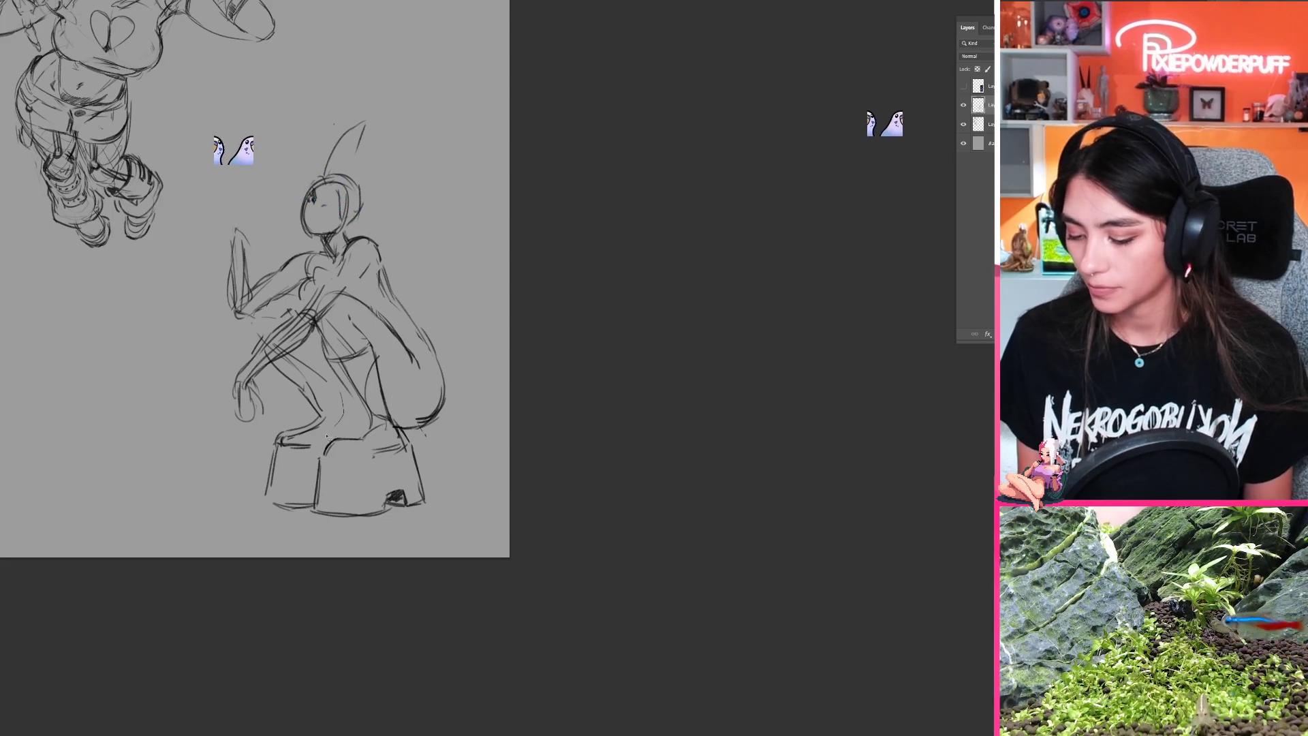
{"action": "mouse_move", "coordinate": [312, 512]}
{"action": "left_mouse_down"}
{"action": "mouse_move", "coordinate": [228, 475]}
{"action": "mouse_move", "coordinate": [279, 364]}
{"action": "mouse_move", "coordinate": [313, 453]}
{"action": "mouse_move", "coordinate": [321, 437]}
{"action": "left_mouse_up"}
{"action": "key", "text": "ctrl+t"}
{"action": "key", "text": "Return"}
{"action": "key", "text": "ctrl+d"}
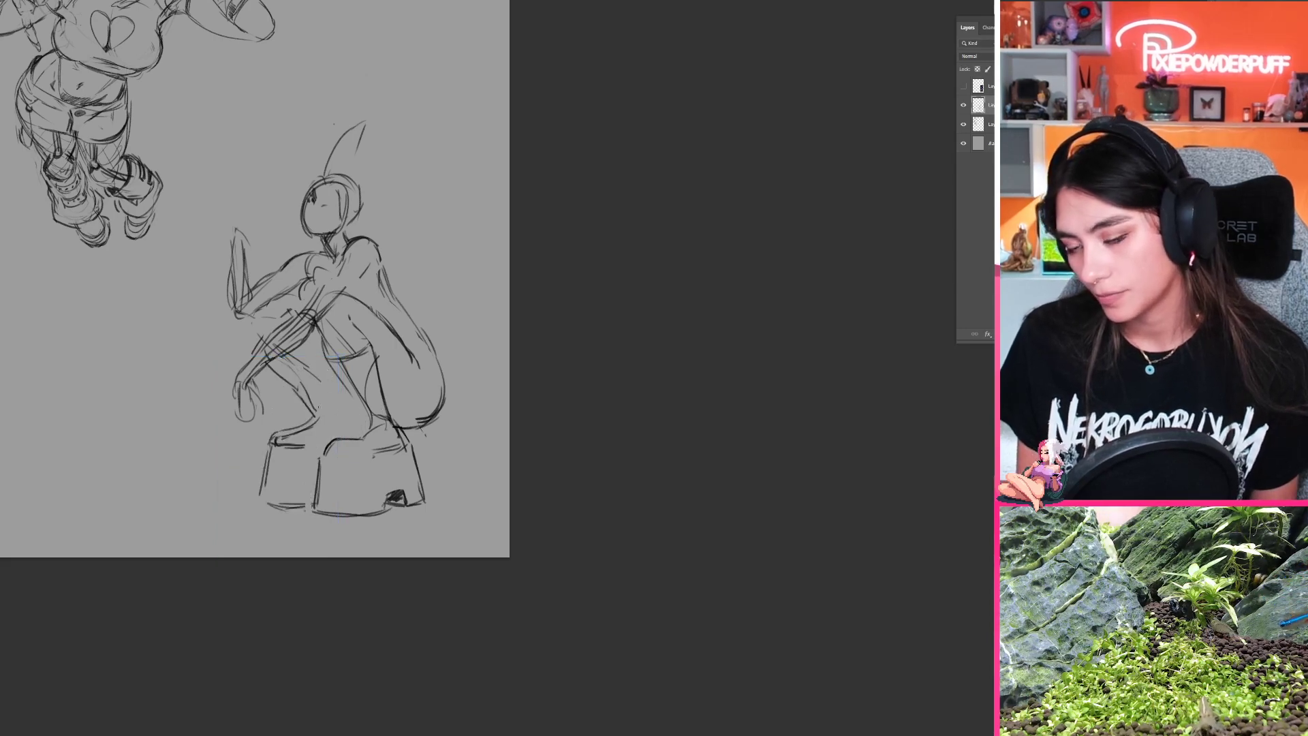
Step: Redraw the near leg's shin line down to the ankle and sketch a rounded top on the far knee
{"action": "key", "text": "b"}
{"action": "left_click_drag", "start_coordinate": [327, 368], "coordinate": [361, 420]}
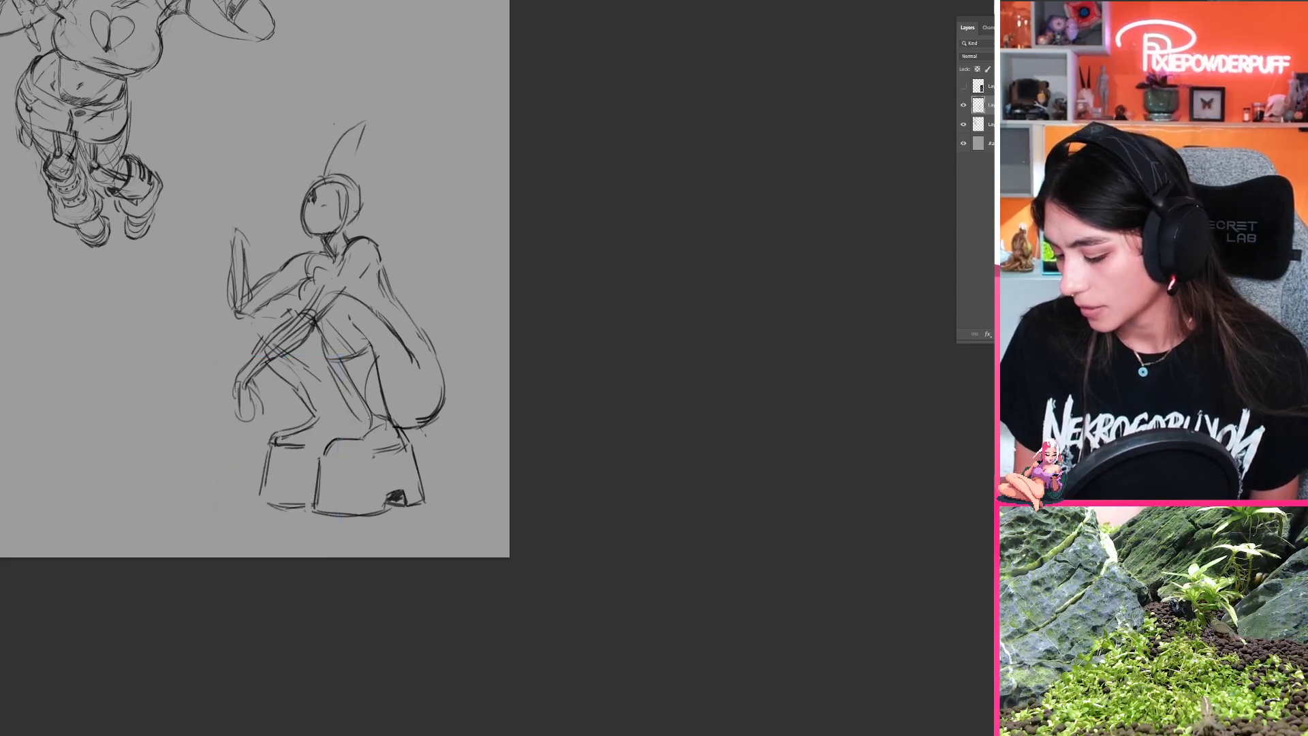
{"action": "key", "text": "ctrl+z"}
{"action": "left_click_drag", "start_coordinate": [328, 371], "coordinate": [371, 424]}
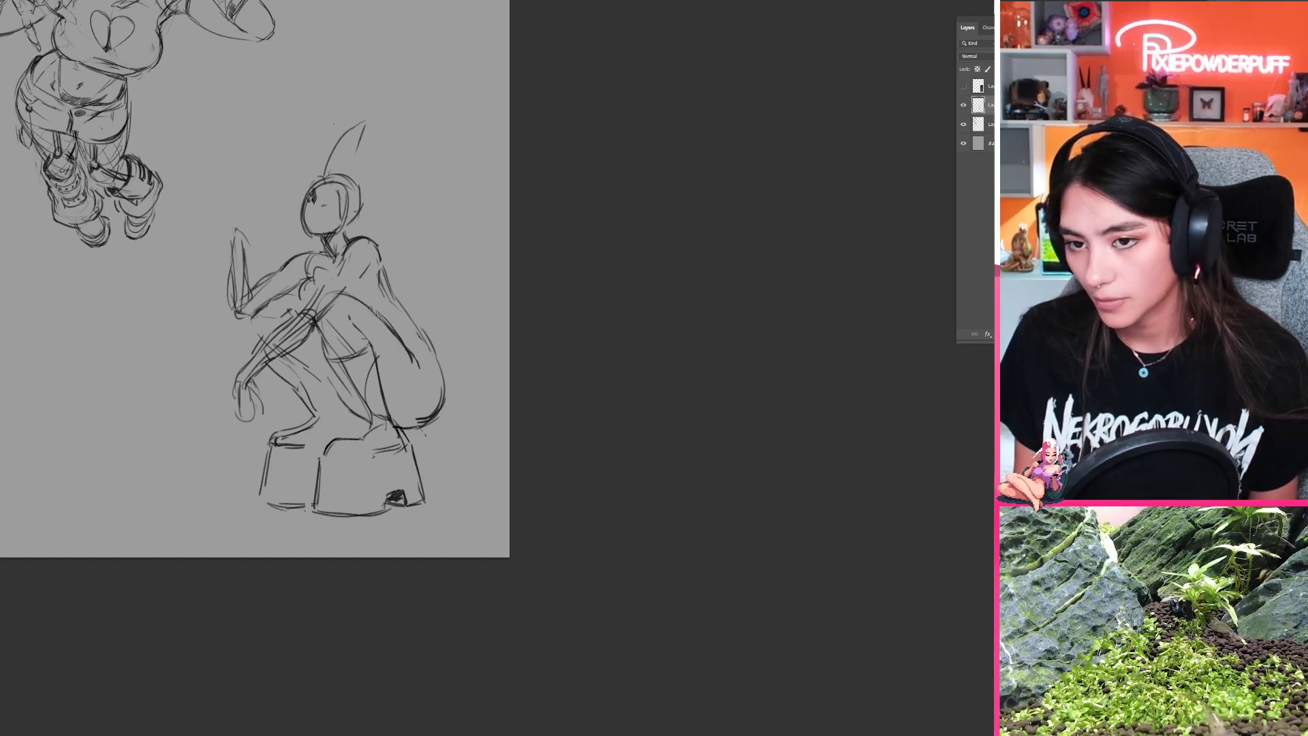
{"action": "mouse_move", "coordinate": [261, 308]}
{"action": "left_mouse_down"}
{"action": "mouse_move", "coordinate": [253, 334]}
{"action": "mouse_move", "coordinate": [284, 305]}
{"action": "mouse_move", "coordinate": [303, 312]}
{"action": "left_mouse_up"}
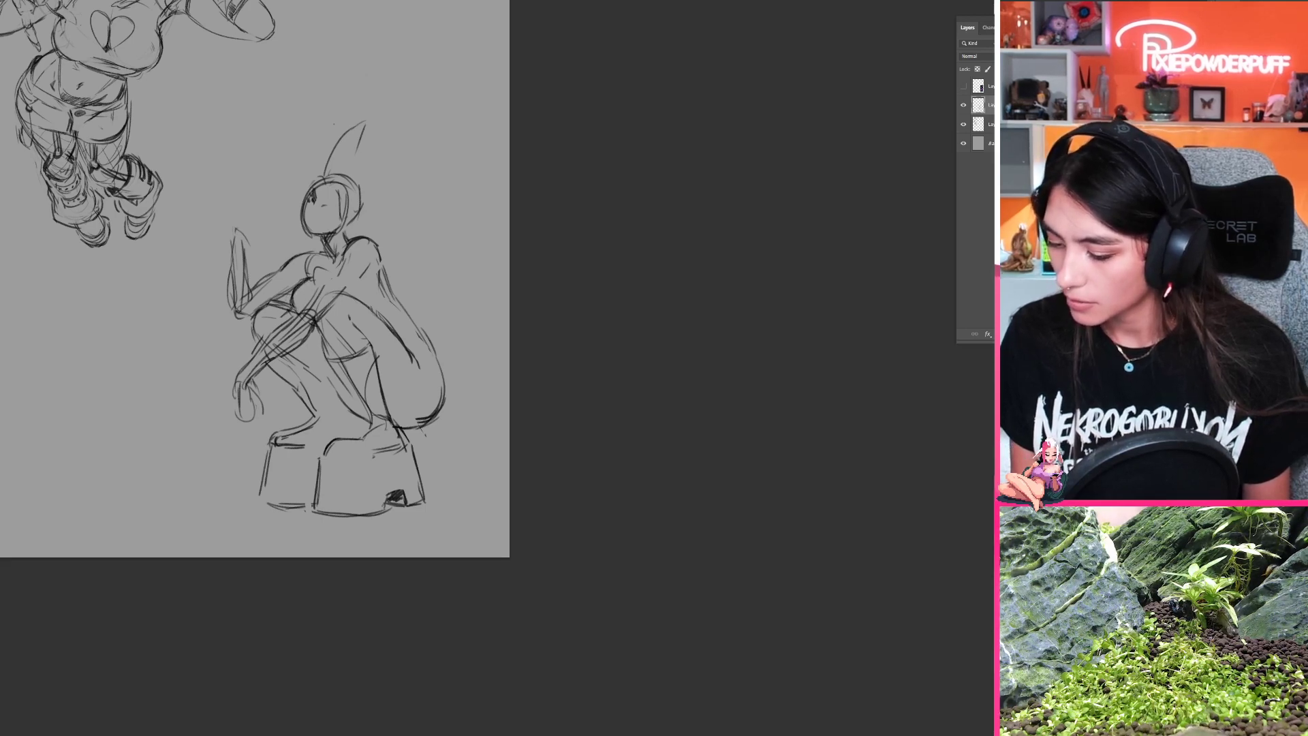
Step: Flip the canvas horizontally to check the crouching figure, and undo the trial strokes over its torso and leg
{"action": "key", "text": "ctrl+shift+h"}
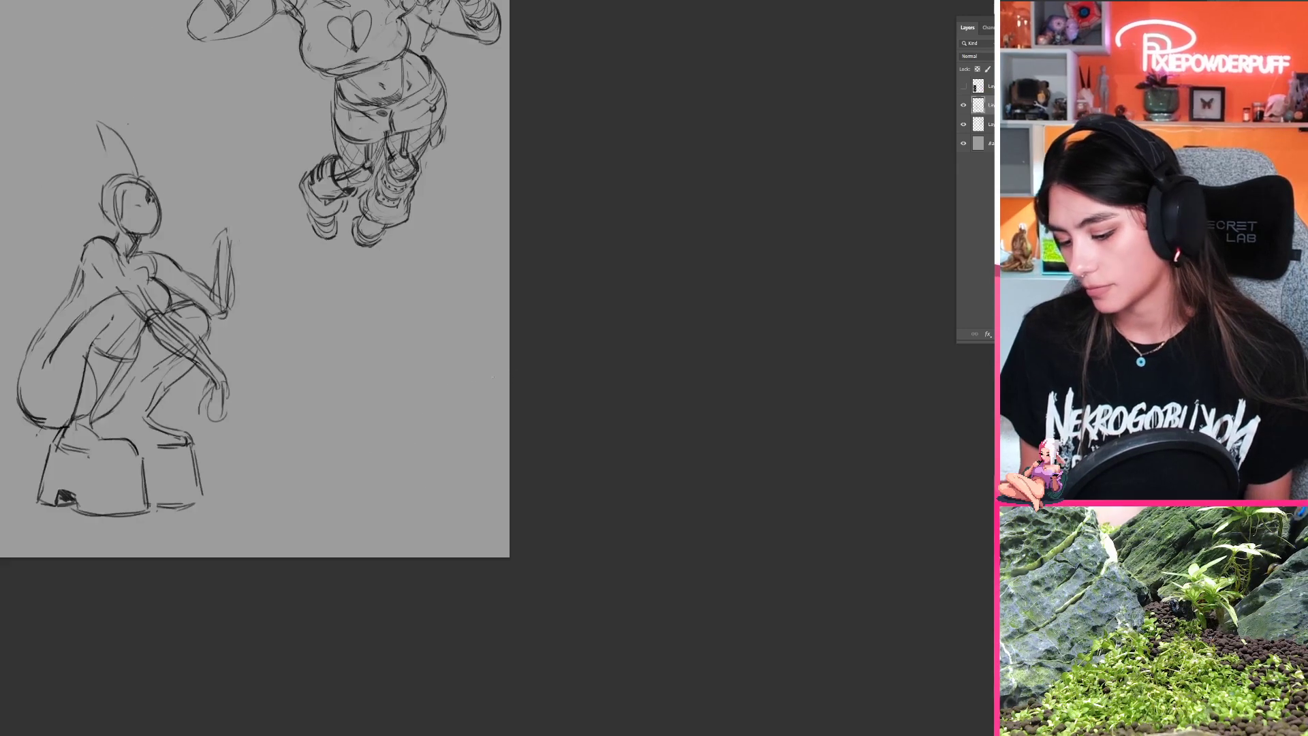
{"action": "left_click_drag", "start_coordinate": [420, 347], "coordinate": [599, 321]}
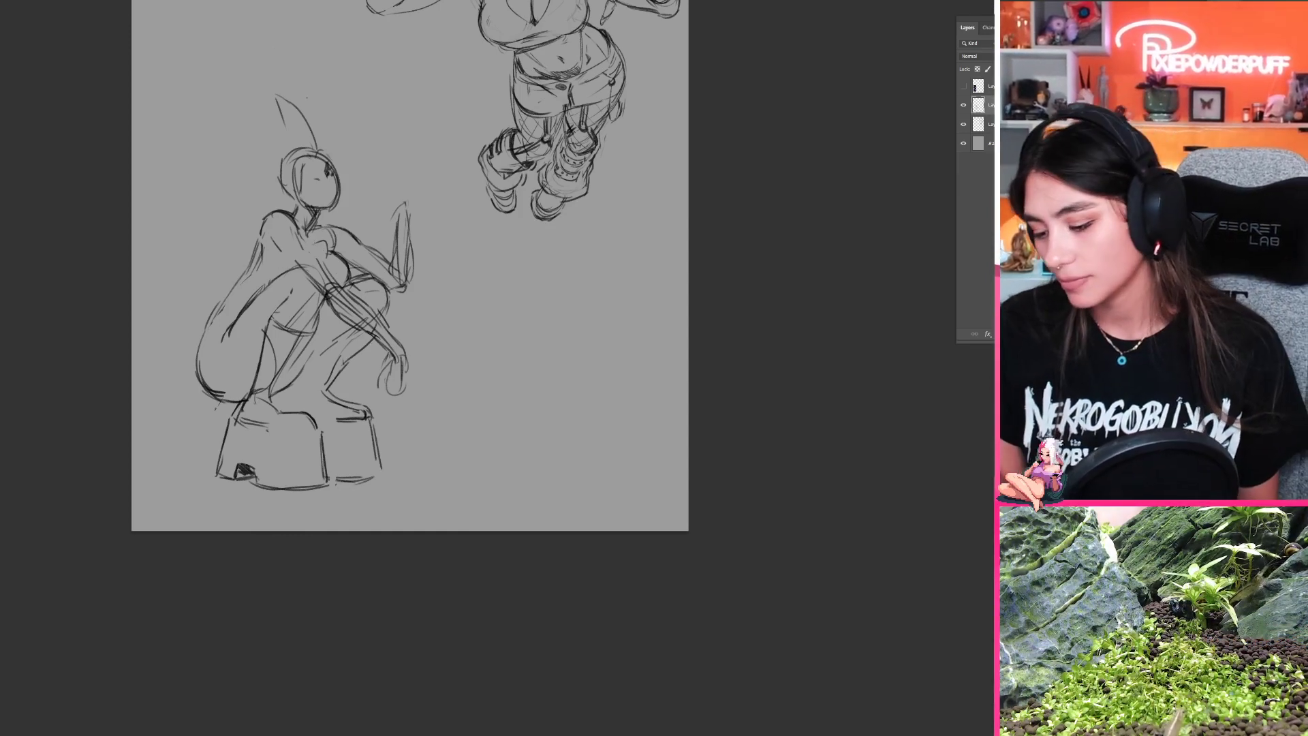
{"action": "mouse_move", "coordinate": [262, 221]}
{"action": "left_mouse_down"}
{"action": "mouse_move", "coordinate": [226, 293]}
{"action": "mouse_move", "coordinate": [235, 285]}
{"action": "mouse_move", "coordinate": [378, 369]}
{"action": "left_mouse_up"}
{"action": "key", "text": "ctrl+z"}
{"action": "key", "text": "ctrl+z"}
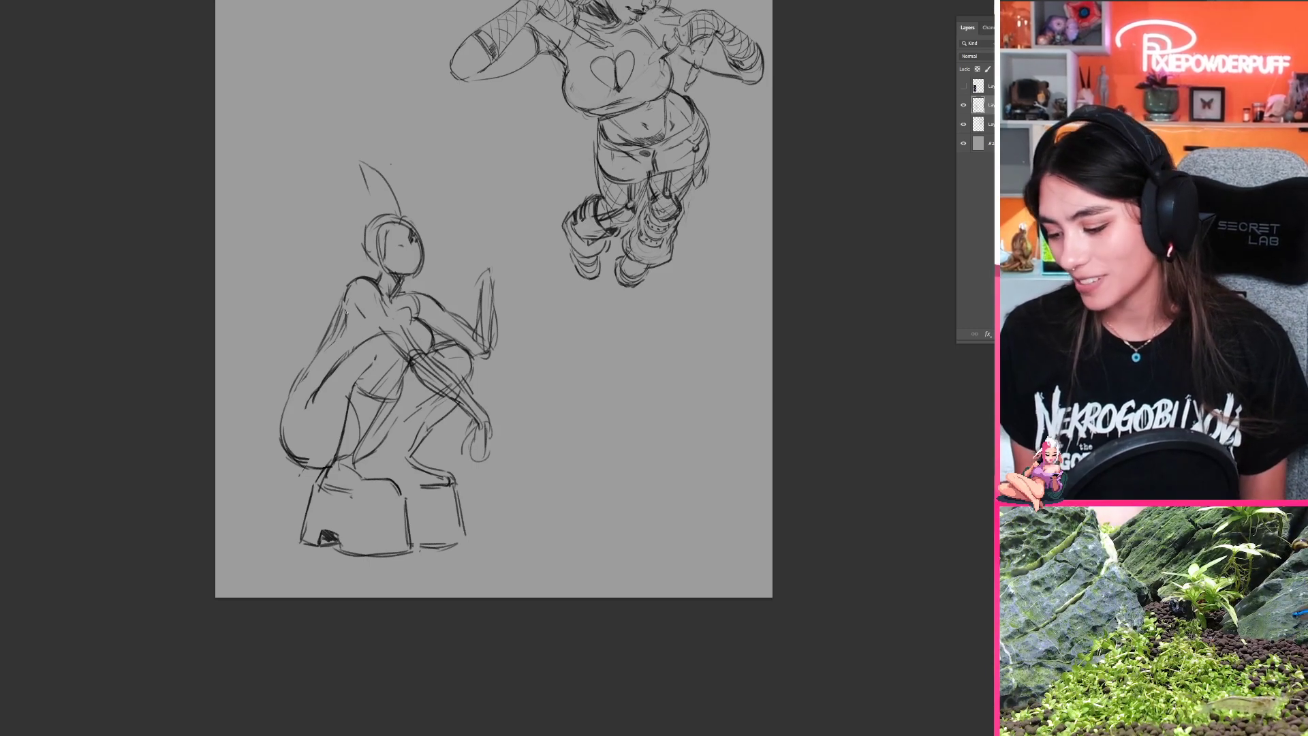
Step: Rework the crouching figure's back contour at the shoulder blade and waist, and strengthen the inner curve of the buttock
{"action": "mouse_move", "coordinate": [346, 305]}
{"action": "left_mouse_down"}
{"action": "mouse_move", "coordinate": [343, 328]}
{"action": "mouse_move", "coordinate": [371, 321]}
{"action": "left_mouse_up"}
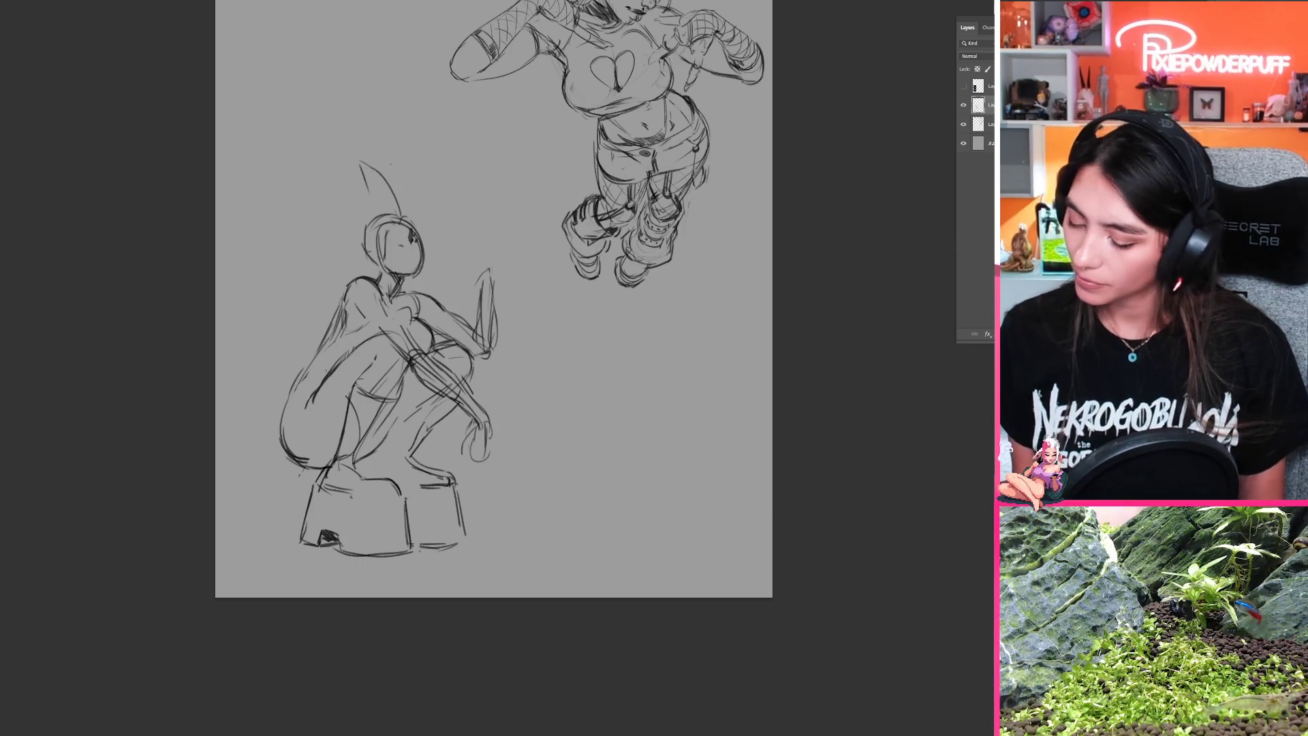
{"action": "left_click_drag", "start_coordinate": [319, 350], "coordinate": [334, 367]}
{"action": "mouse_move", "coordinate": [340, 310]}
{"action": "left_mouse_down"}
{"action": "mouse_move", "coordinate": [281, 425]}
{"action": "mouse_move", "coordinate": [309, 378]}
{"action": "mouse_move", "coordinate": [323, 457]}
{"action": "left_mouse_up"}
{"action": "key", "text": "ctrl+z"}
{"action": "left_click_drag", "start_coordinate": [312, 401], "coordinate": [308, 457]}
{"action": "left_click_drag", "start_coordinate": [307, 416], "coordinate": [303, 447]}
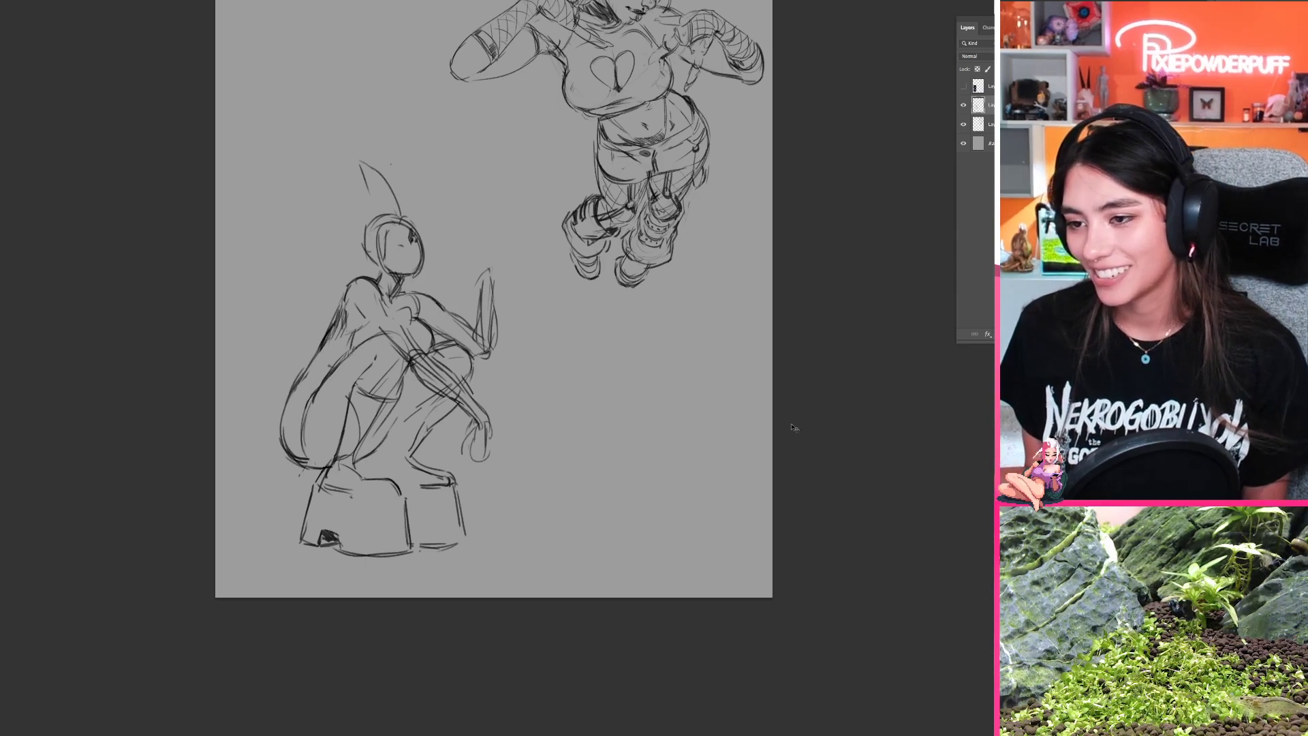
Step: Flip the canvas back and partially erase the crouching figure's back and buttock contour to a faint guide
{"action": "key", "text": "ctrl+shift+h"}
{"action": "left_click_drag", "start_coordinate": [791, 418], "coordinate": [671, 399]}
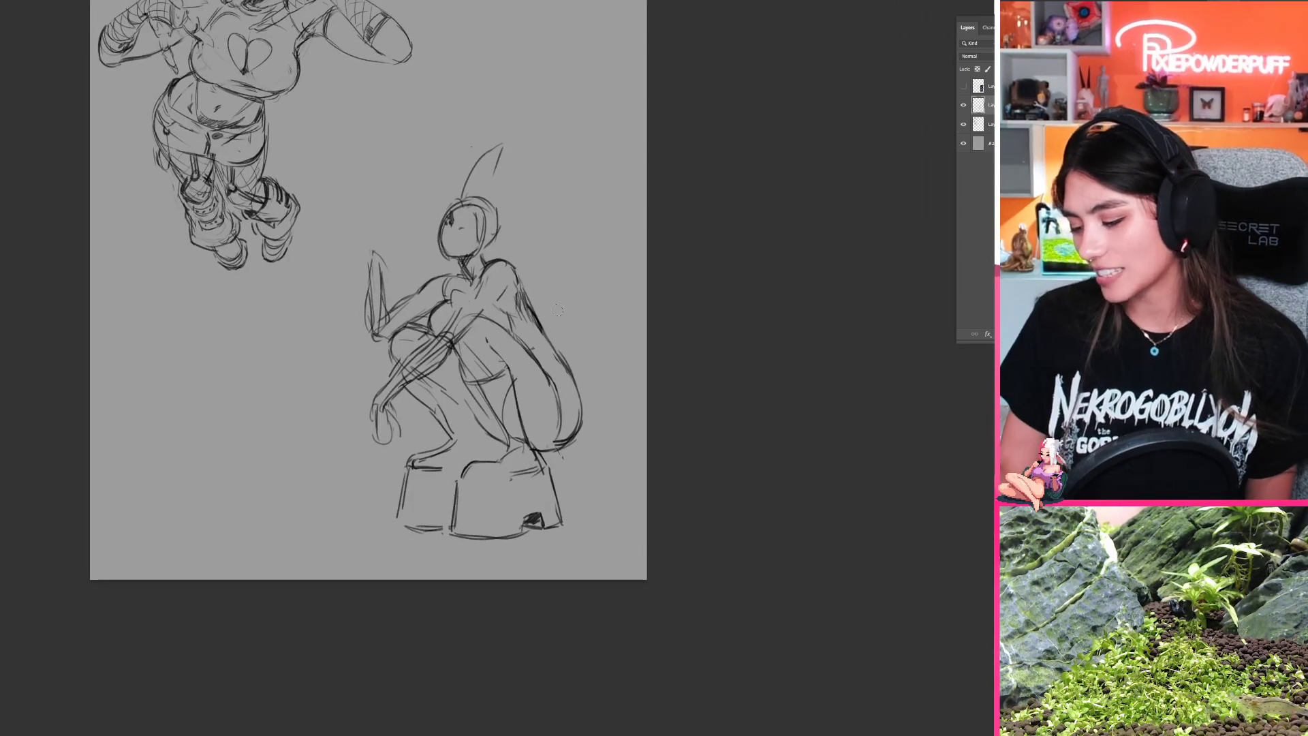
{"action": "left_click_drag", "start_coordinate": [528, 305], "coordinate": [550, 361]}
{"action": "key", "text": "ctrl+z"}
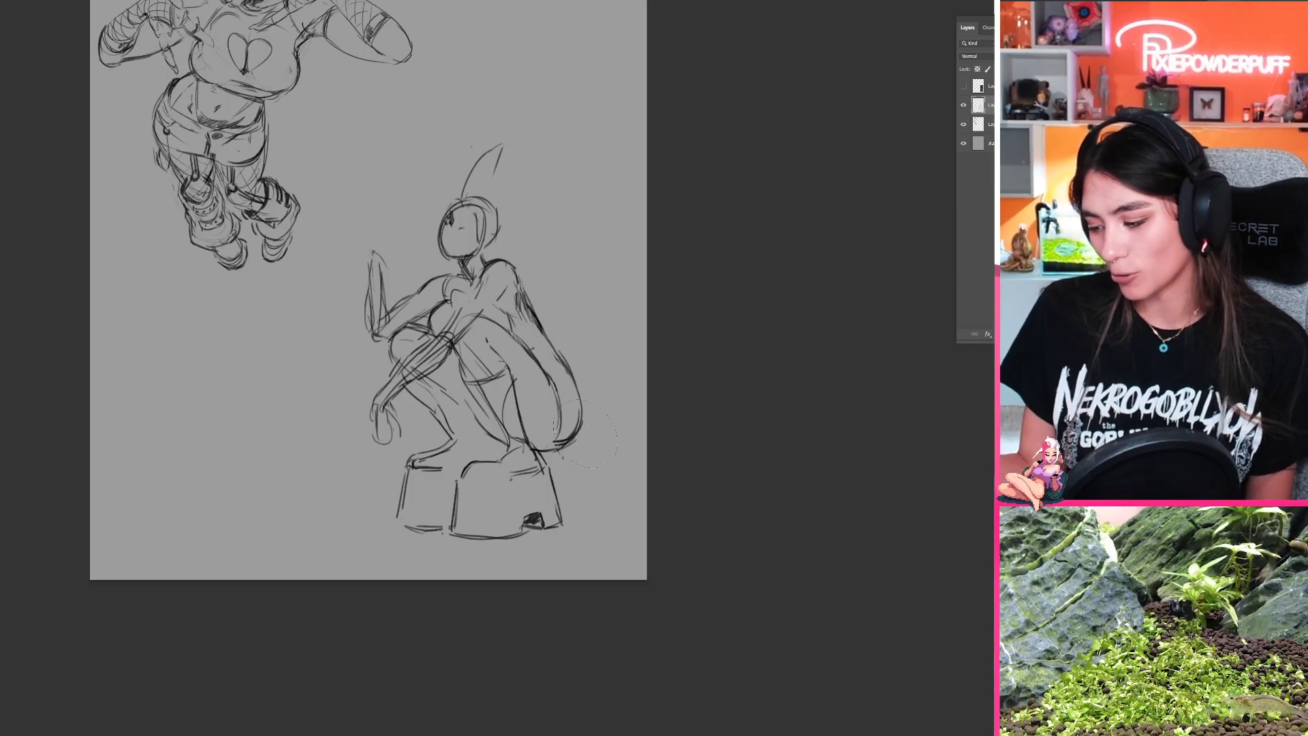
{"action": "left_click_drag", "start_coordinate": [586, 434], "coordinate": [533, 299]}
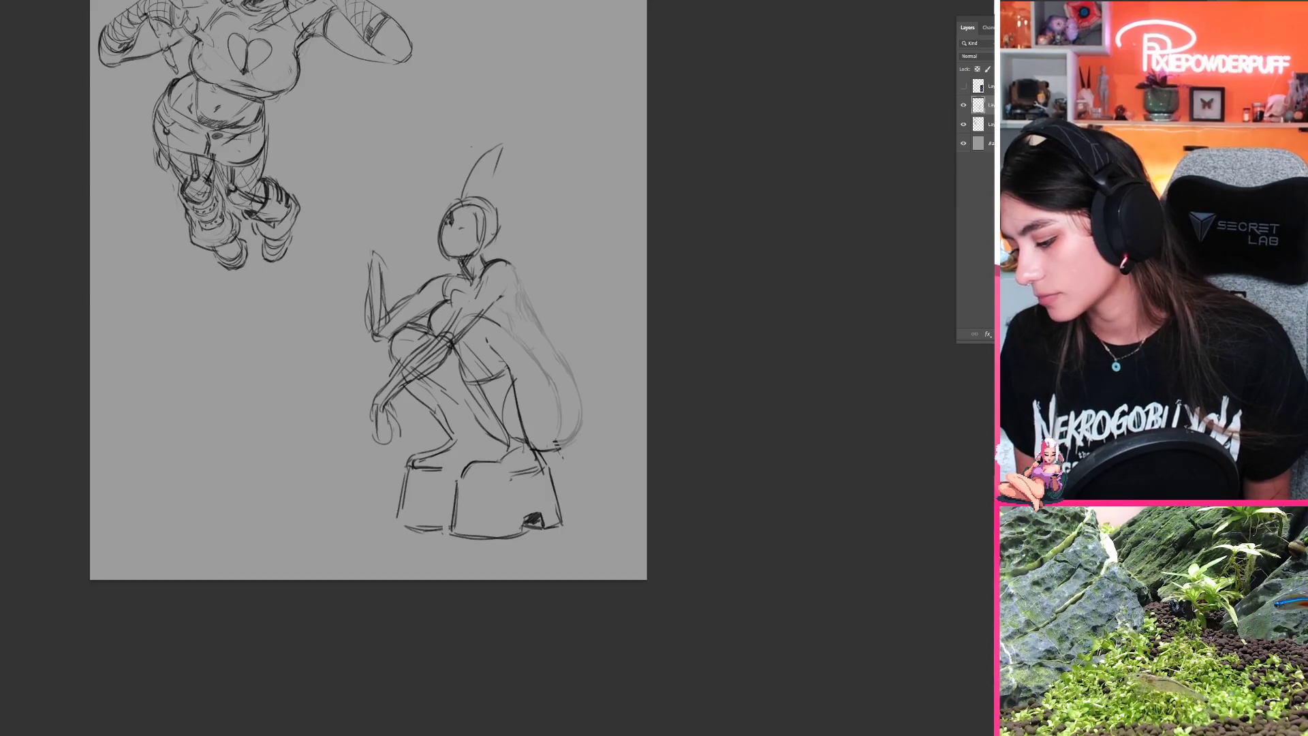
Step: Redraw the crouching figure's upper back line from behind the shoulder down toward the waist
{"action": "left_click_drag", "start_coordinate": [565, 356], "coordinate": [477, 325]}
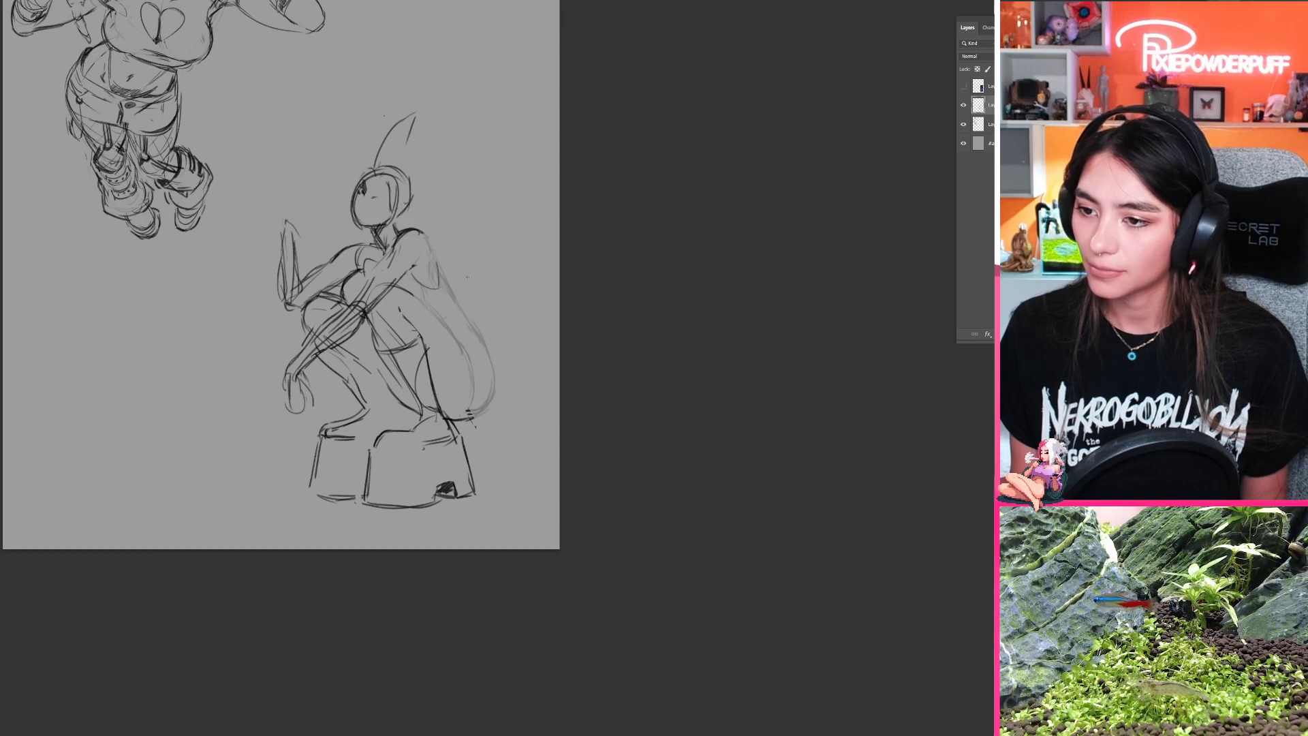
{"action": "key", "text": "r"}
{"action": "left_click_drag", "start_coordinate": [468, 274], "coordinate": [651, 184]}
{"action": "key", "text": "space"}
{"action": "mouse_move", "coordinate": [684, 171]}
{"action": "left_mouse_down"}
{"action": "mouse_move", "coordinate": [421, 276]}
{"action": "mouse_move", "coordinate": [330, 346]}
{"action": "mouse_move", "coordinate": [461, 573]}
{"action": "mouse_move", "coordinate": [417, 357]}
{"action": "left_mouse_up"}
{"action": "key", "text": "r"}
{"action": "key", "text": "space"}
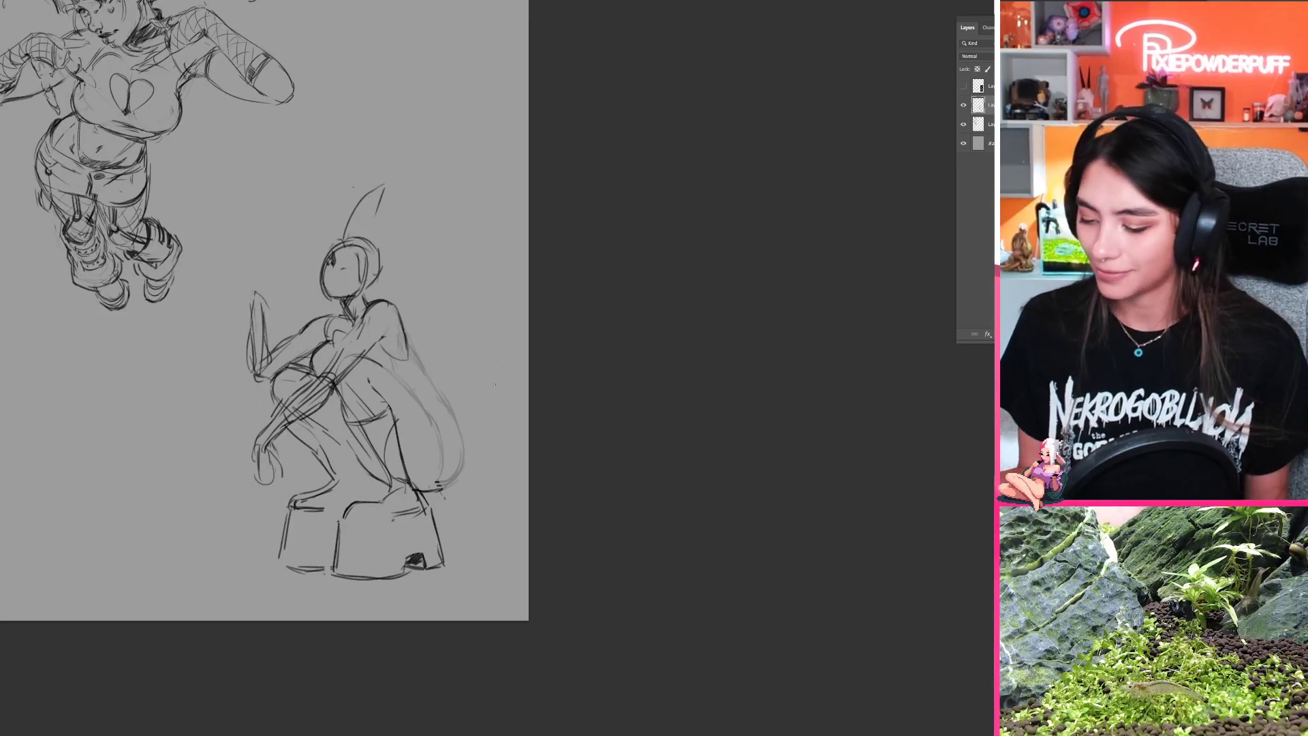
Step: Mirror the canvas and redraw the buttock's rounded outer contour, curving from the hip down to the heel
{"action": "key", "text": "ctrl+shift+h"}
{"action": "key", "text": "space"}
{"action": "left_click_drag", "start_coordinate": [384, 370], "coordinate": [715, 339]}
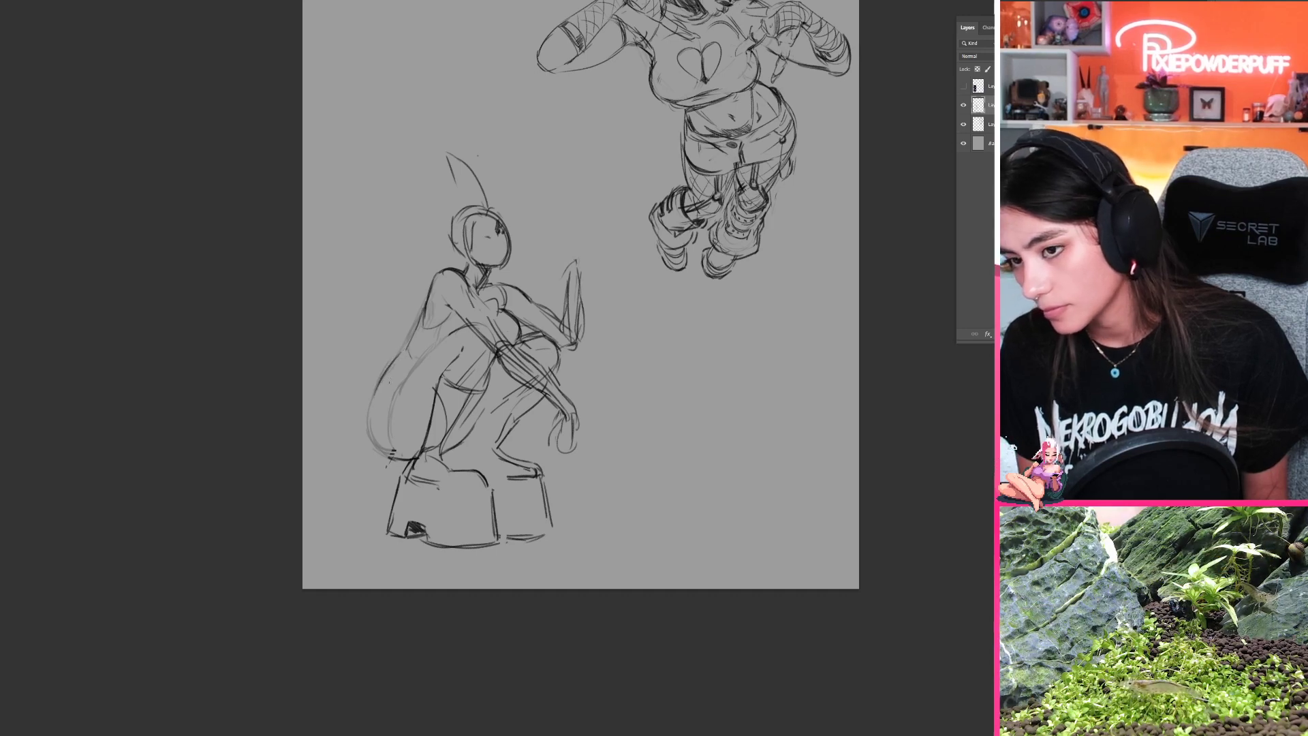
{"action": "left_click_drag", "start_coordinate": [399, 355], "coordinate": [361, 446]}
{"action": "key", "text": "ctrl+z"}
{"action": "mouse_move", "coordinate": [378, 387]}
{"action": "left_mouse_down"}
{"action": "mouse_move", "coordinate": [366, 439]}
{"action": "mouse_move", "coordinate": [419, 458]}
{"action": "left_mouse_up"}
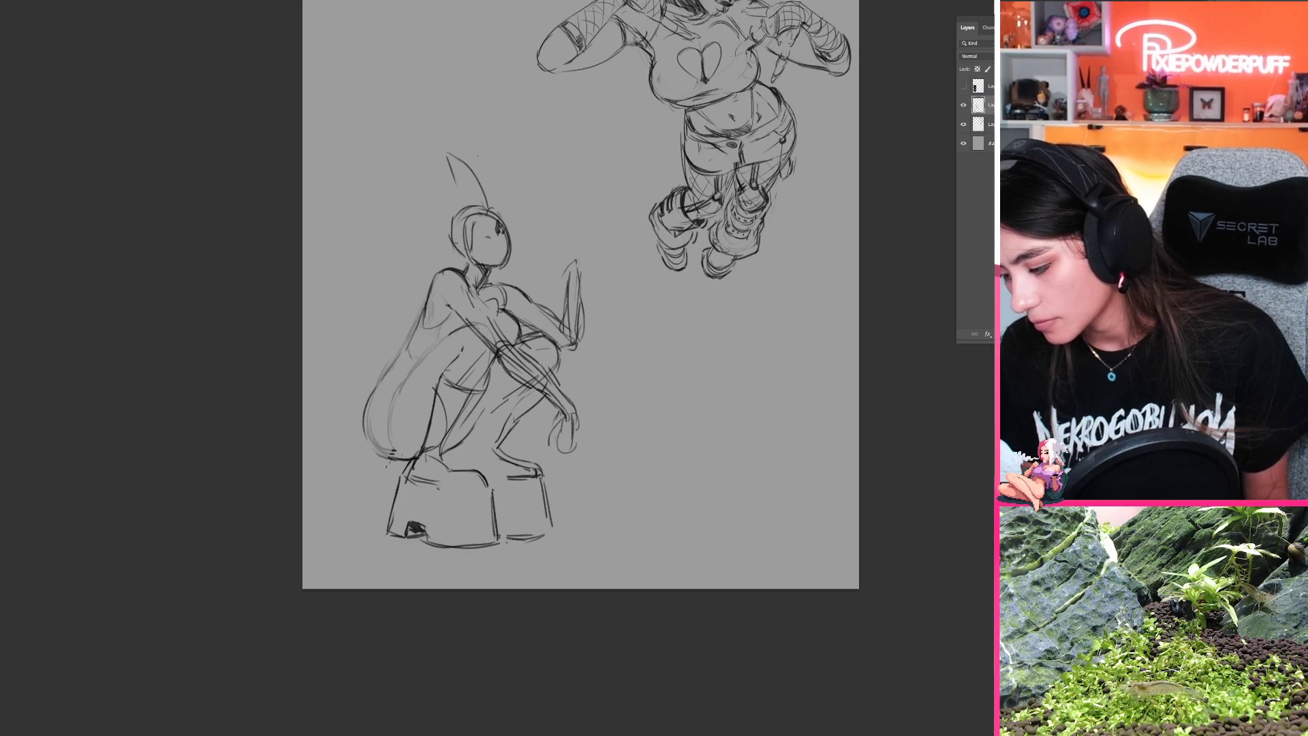
Step: Sketch a curved inner contour for the near buttock and thigh, from the hip down to the heel
{"action": "left_click_drag", "start_coordinate": [395, 396], "coordinate": [373, 447]}
{"action": "key", "text": "ctrl+z"}
{"action": "left_click_drag", "start_coordinate": [398, 387], "coordinate": [391, 452]}
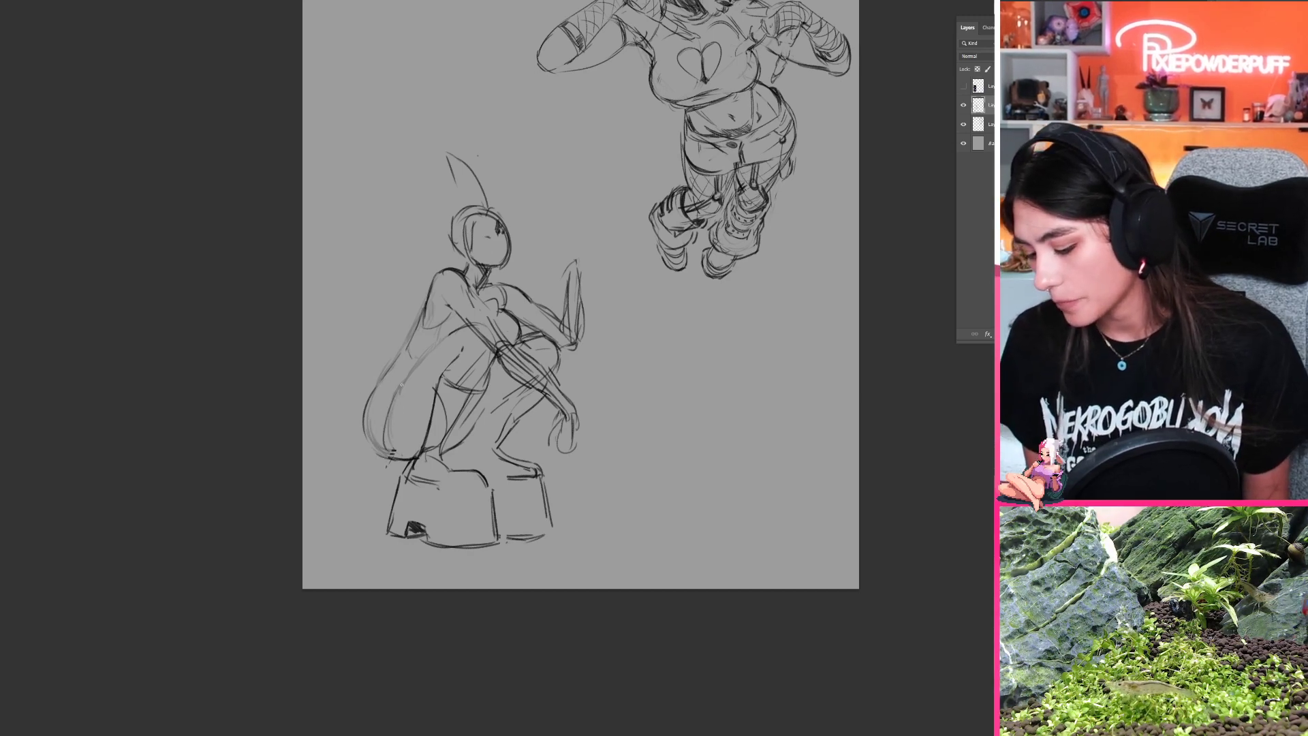
{"action": "mouse_move", "coordinate": [404, 383]}
{"action": "left_mouse_down"}
{"action": "mouse_move", "coordinate": [384, 448]}
{"action": "mouse_move", "coordinate": [407, 459]}
{"action": "left_mouse_up"}
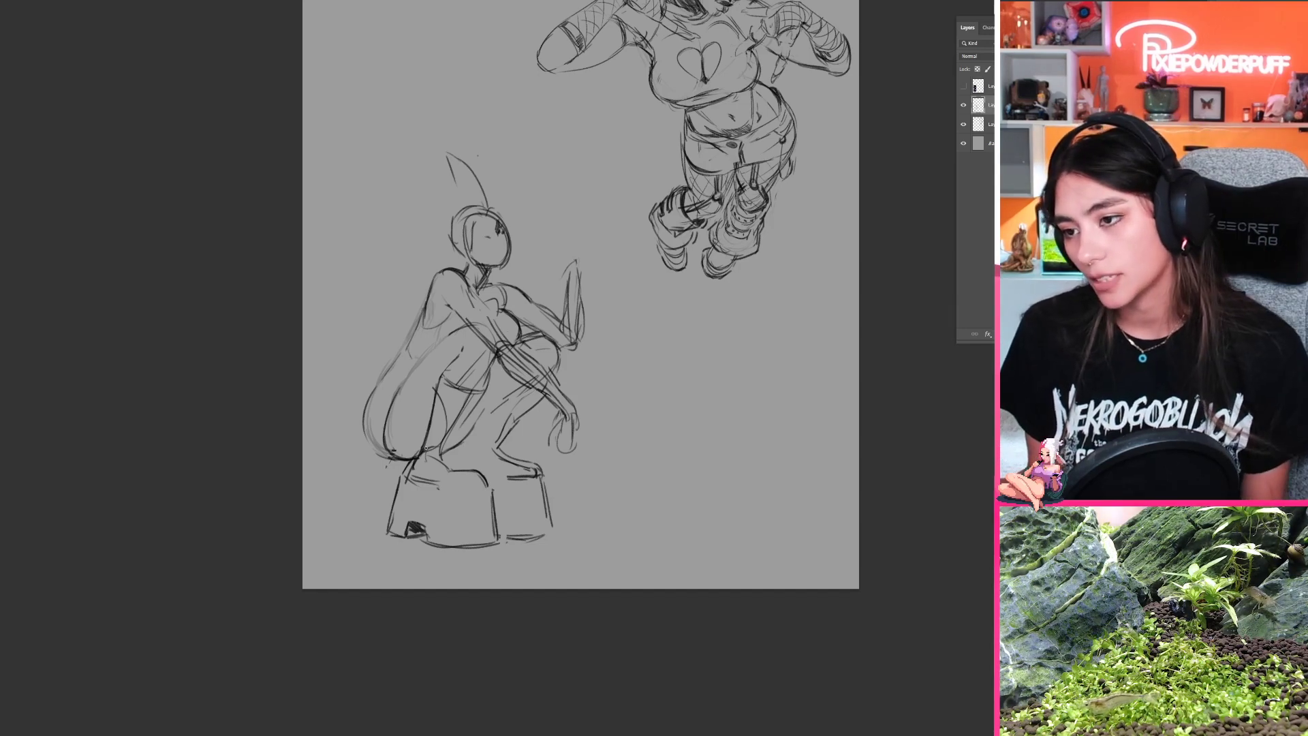
Step: Erase the stray marks under the buttock and refine the crouching figure's waist and outer hip lines
{"action": "key", "text": "e"}
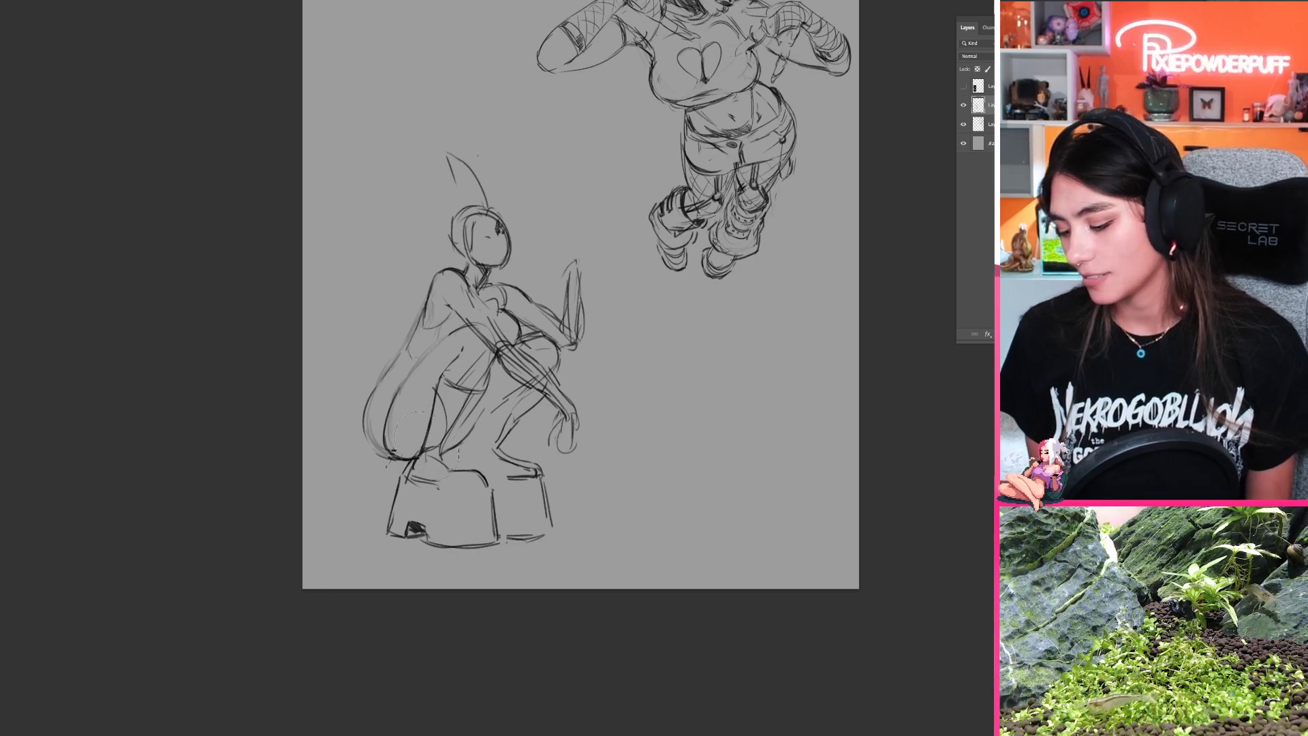
{"action": "left_click_drag", "start_coordinate": [400, 446], "coordinate": [413, 458]}
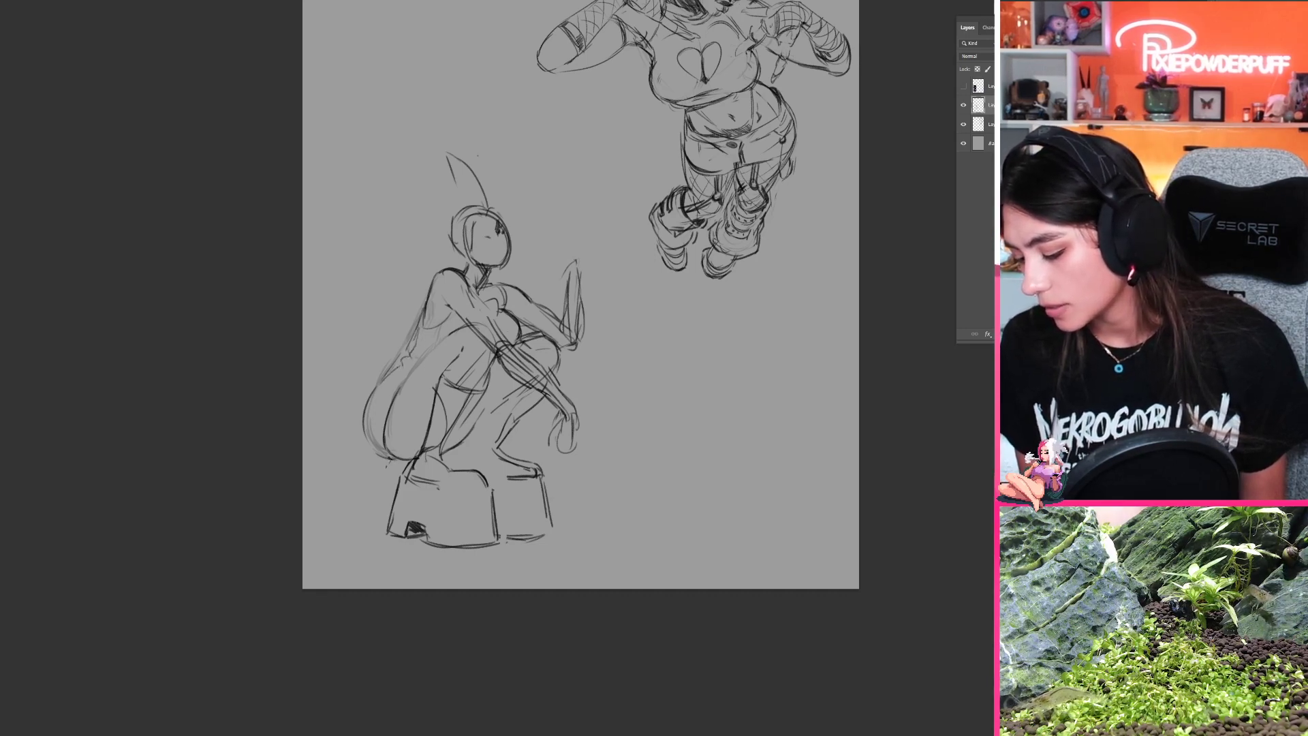
{"action": "left_click_drag", "start_coordinate": [410, 347], "coordinate": [417, 331]}
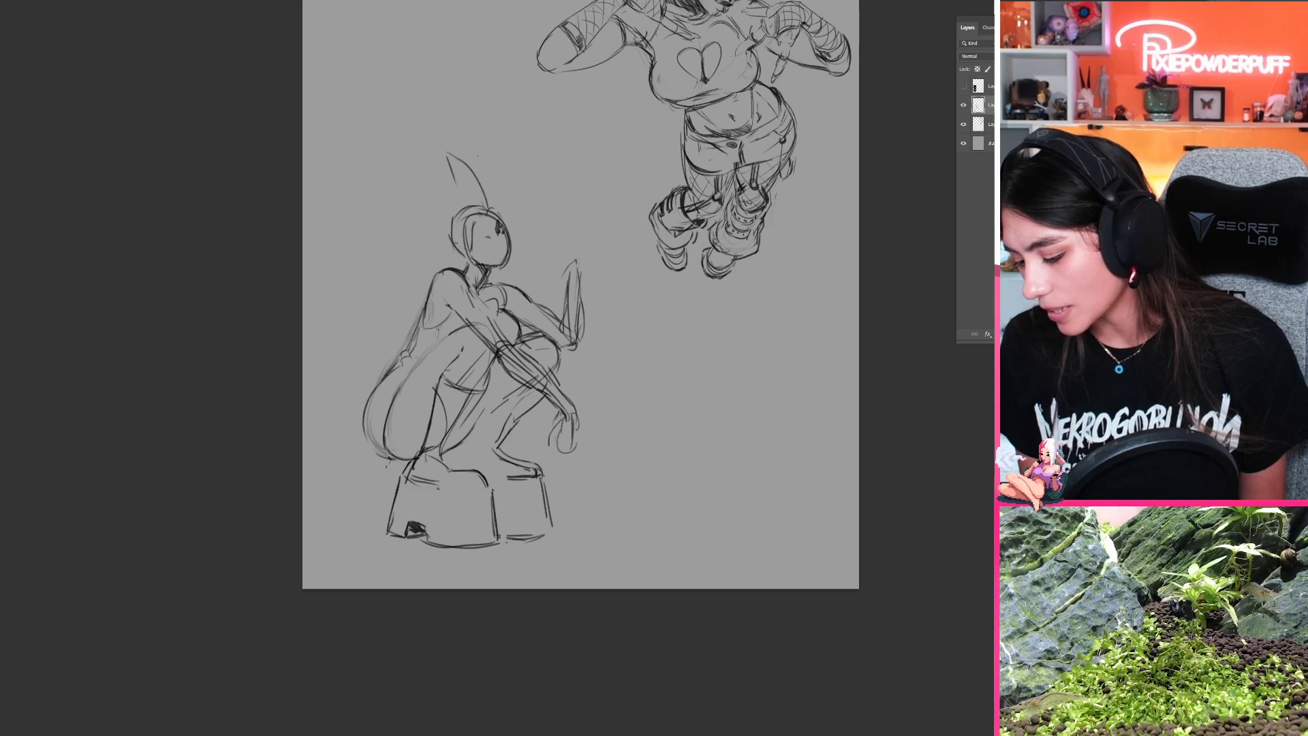
{"action": "left_click_drag", "start_coordinate": [437, 343], "coordinate": [438, 326]}
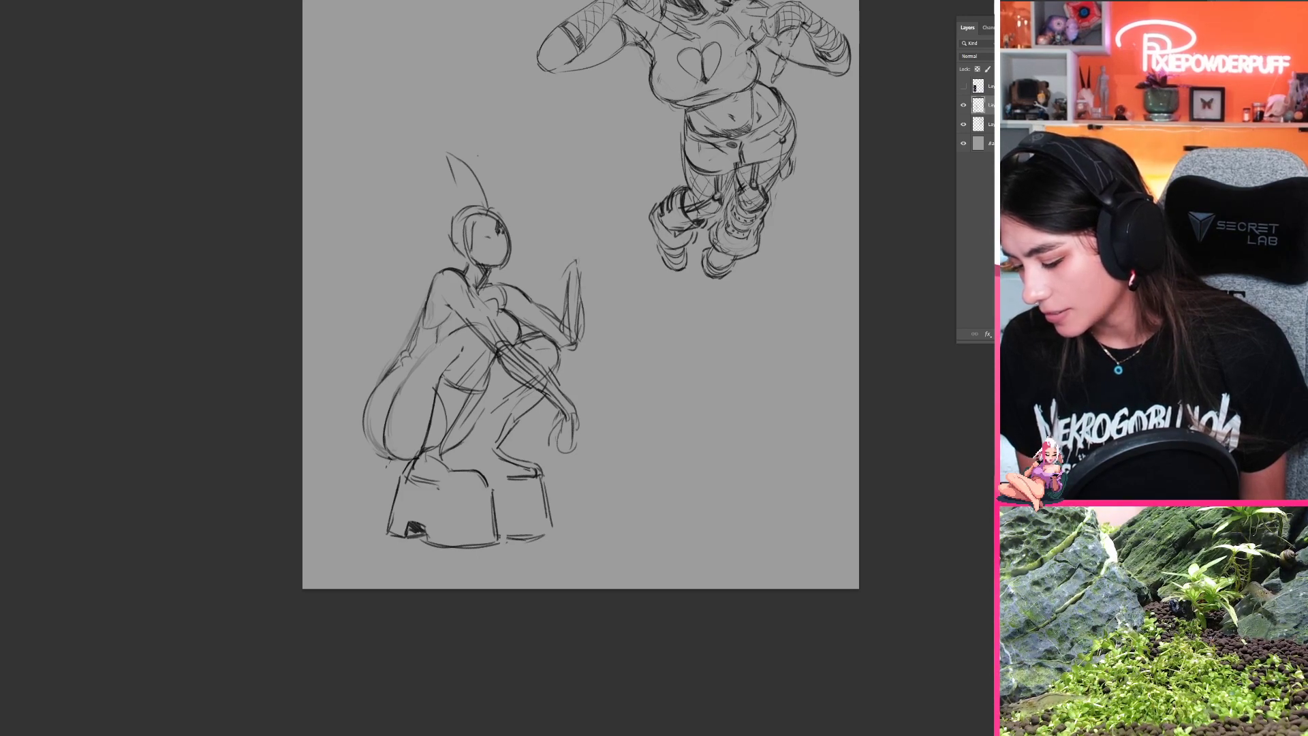
{"action": "left_click_drag", "start_coordinate": [371, 399], "coordinate": [382, 429]}
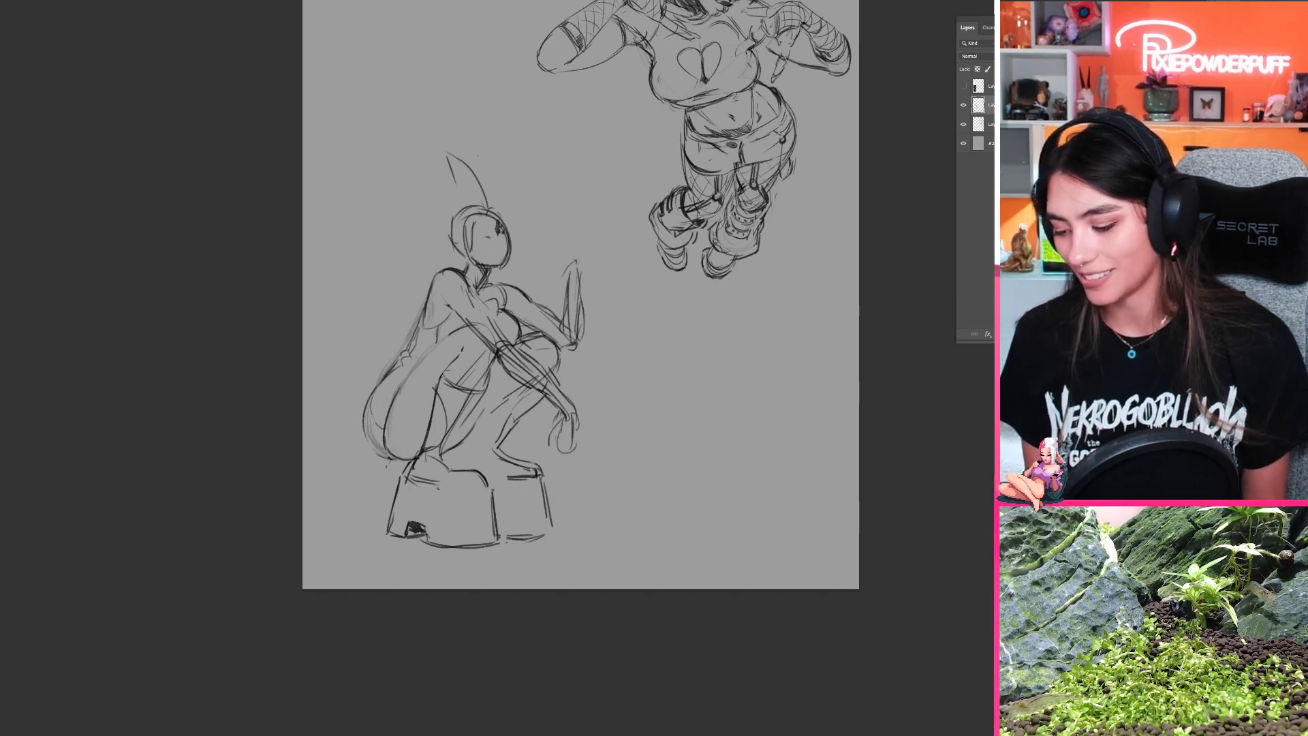
Step: Flip the canvas back to its original direction and turn the view sideways around the crouching figure
{"action": "key", "text": "ctrl+shift+h"}
{"action": "left_click_drag", "start_coordinate": [442, 437], "coordinate": [228, 460]}
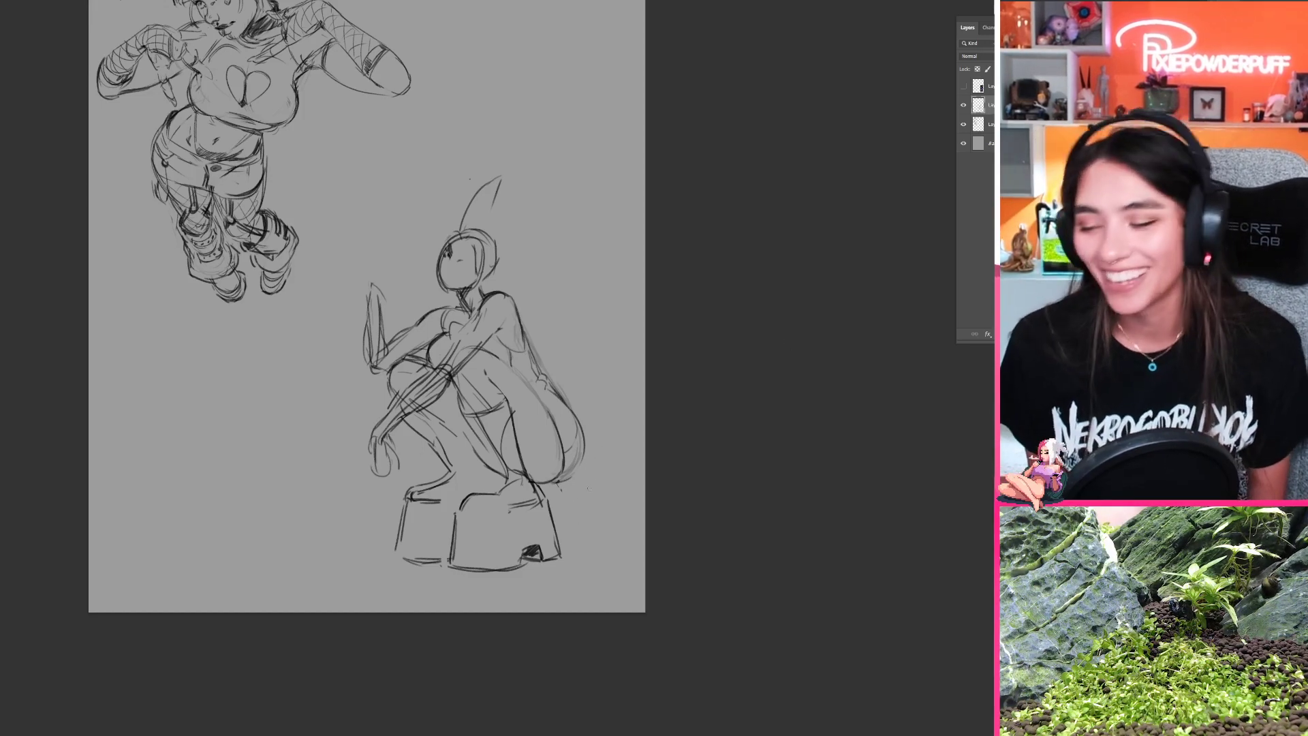
{"action": "key", "text": "r"}
{"action": "left_click_drag", "start_coordinate": [667, 470], "coordinate": [675, 251]}
{"action": "key", "text": "space"}
{"action": "left_click_drag", "start_coordinate": [727, 354], "coordinate": [686, 321]}
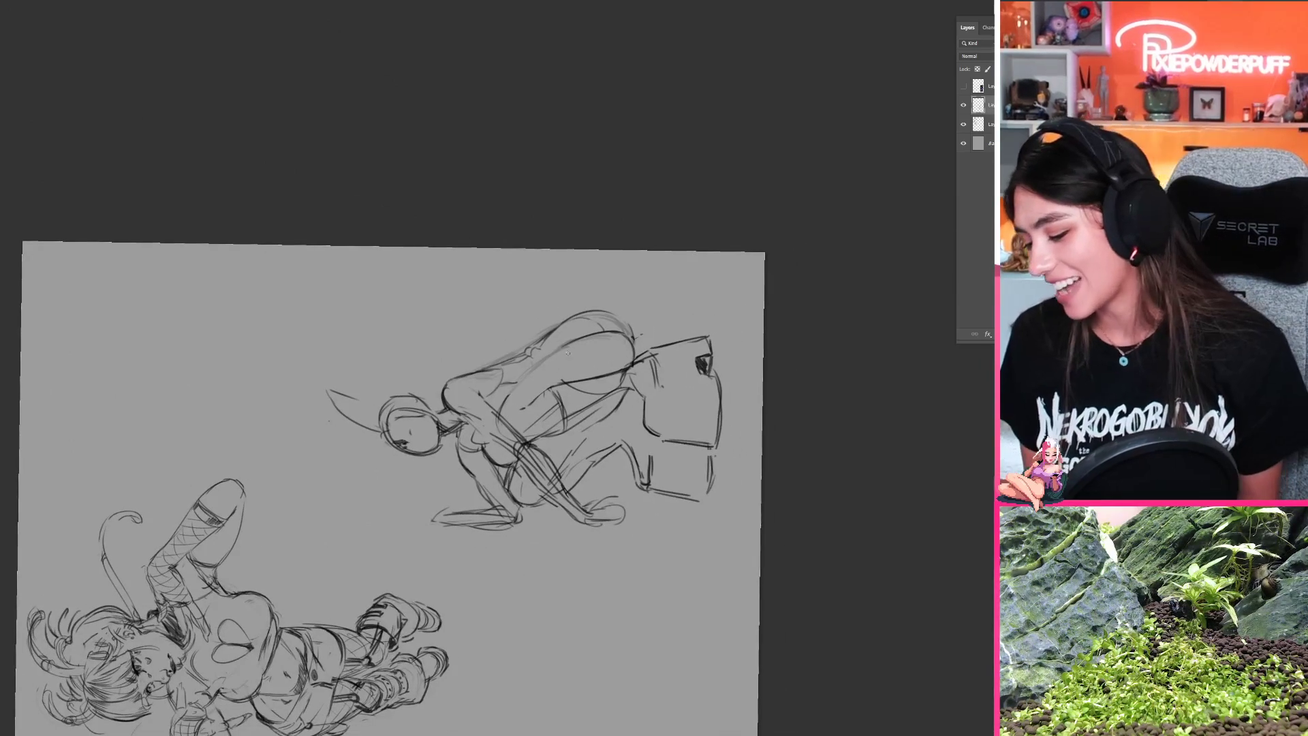
Step: Erase the crouching figure's rounded buttock contour, leaving only a faint trace of the hip
{"action": "left_click_drag", "start_coordinate": [583, 348], "coordinate": [479, 388]}
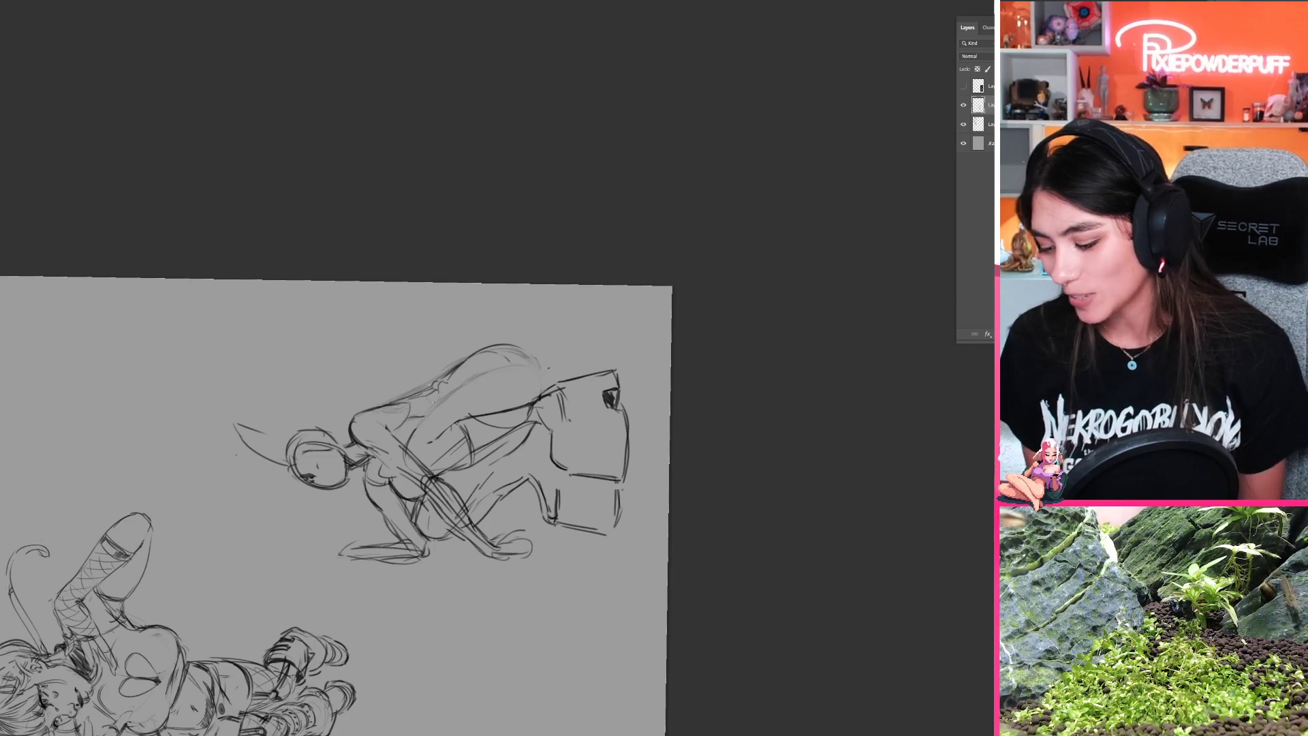
{"action": "key", "text": "e"}
{"action": "mouse_move", "coordinate": [414, 397]}
{"action": "left_mouse_down"}
{"action": "mouse_move", "coordinate": [511, 349]}
{"action": "mouse_move", "coordinate": [535, 365]}
{"action": "mouse_move", "coordinate": [542, 402]}
{"action": "mouse_move", "coordinate": [522, 231]}
{"action": "mouse_move", "coordinate": [610, 235]}
{"action": "mouse_move", "coordinate": [586, 229]}
{"action": "left_mouse_up"}
{"action": "key", "text": "r"}
{"action": "key", "text": "r"}
{"action": "left_click_drag", "start_coordinate": [469, 233], "coordinate": [374, 353]}
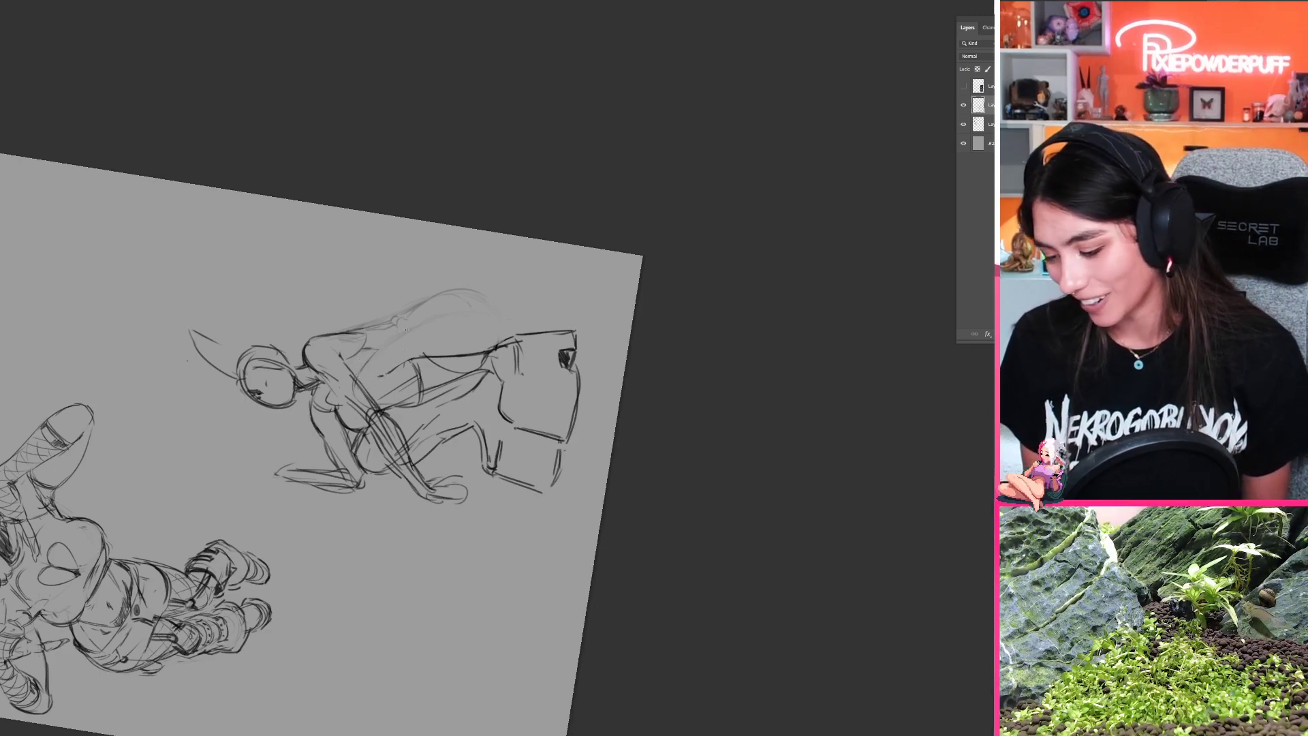
Step: Redraw the near thigh's upper line as a smooth curve toward the hip
{"action": "left_click_drag", "start_coordinate": [390, 339], "coordinate": [447, 312]}
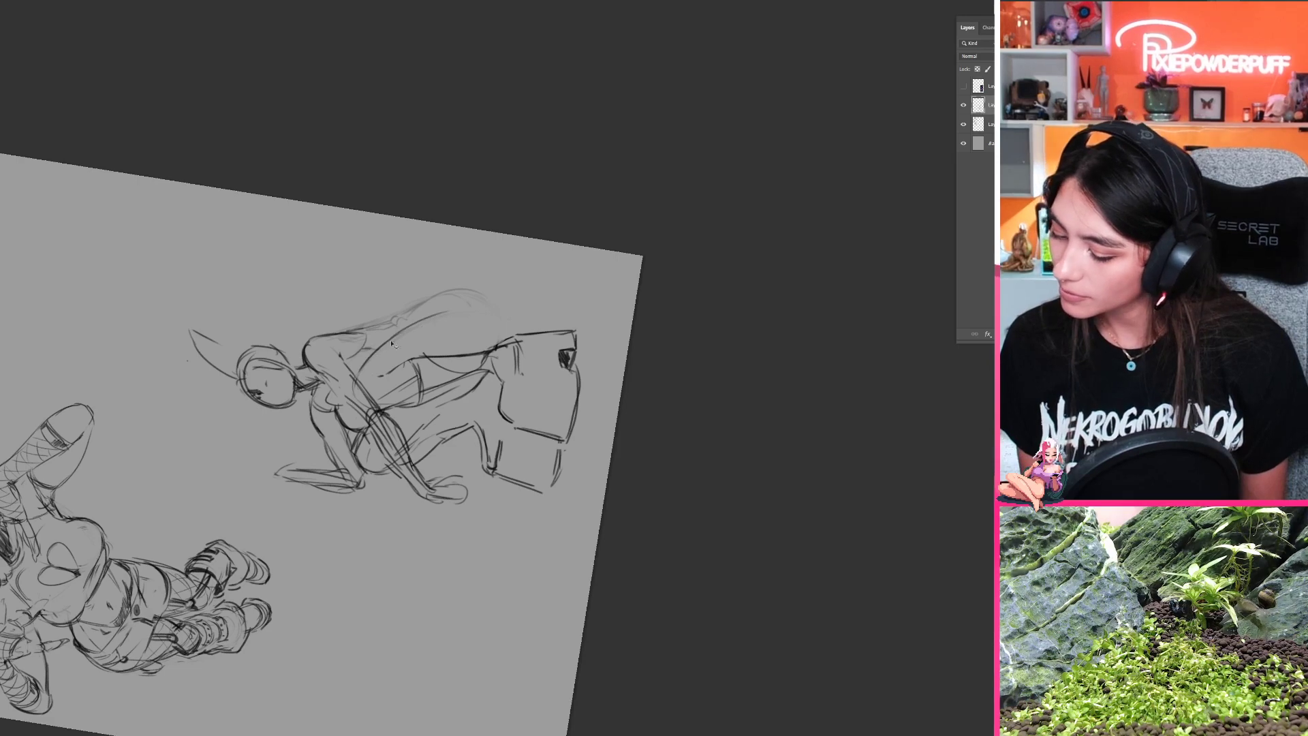
{"action": "key", "text": "ctrl+z"}
{"action": "key", "text": "ctrl+z"}
{"action": "left_click_drag", "start_coordinate": [372, 357], "coordinate": [470, 312]}
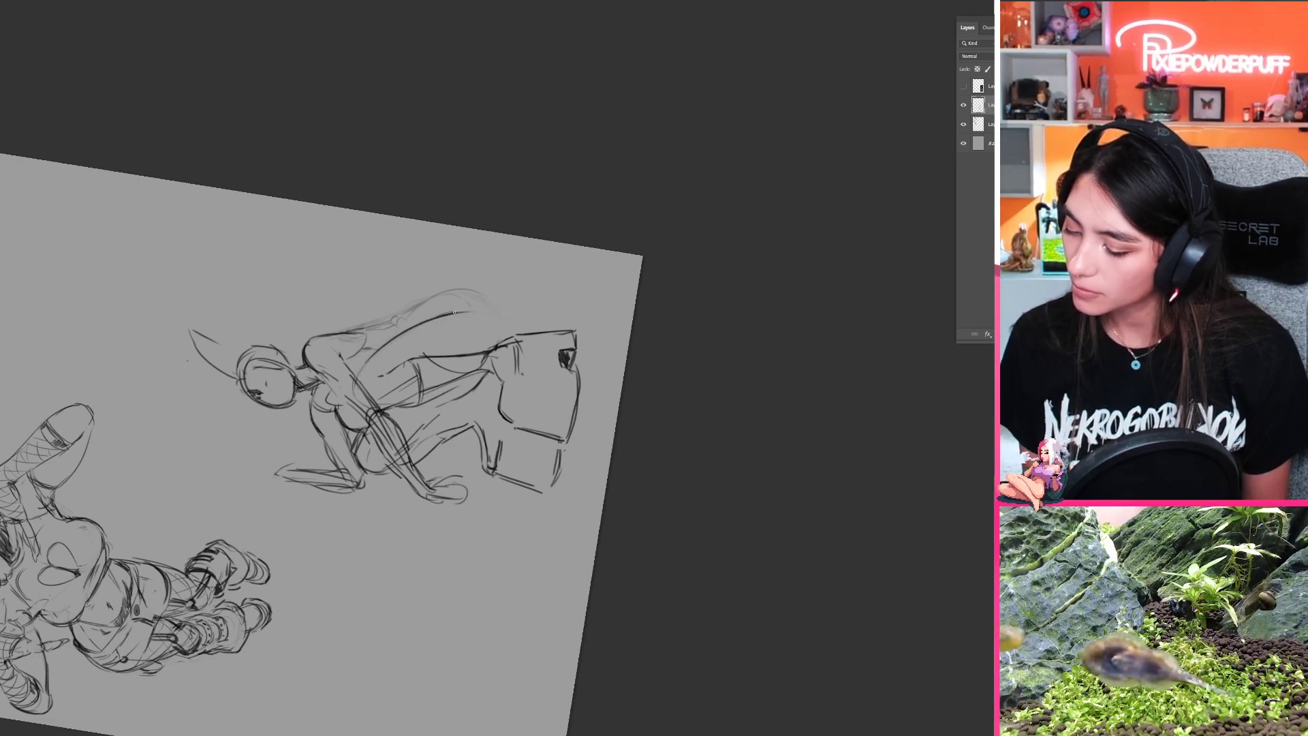
Step: Turn the canvas view upright and try to sketch the near buttock's contour from the hip down to the heel
{"action": "key", "text": "r"}
{"action": "mouse_move", "coordinate": [517, 283]}
{"action": "left_mouse_down"}
{"action": "mouse_move", "coordinate": [624, 485]}
{"action": "mouse_move", "coordinate": [742, 354]}
{"action": "mouse_move", "coordinate": [454, 454]}
{"action": "left_mouse_up"}
{"action": "key", "text": "space"}
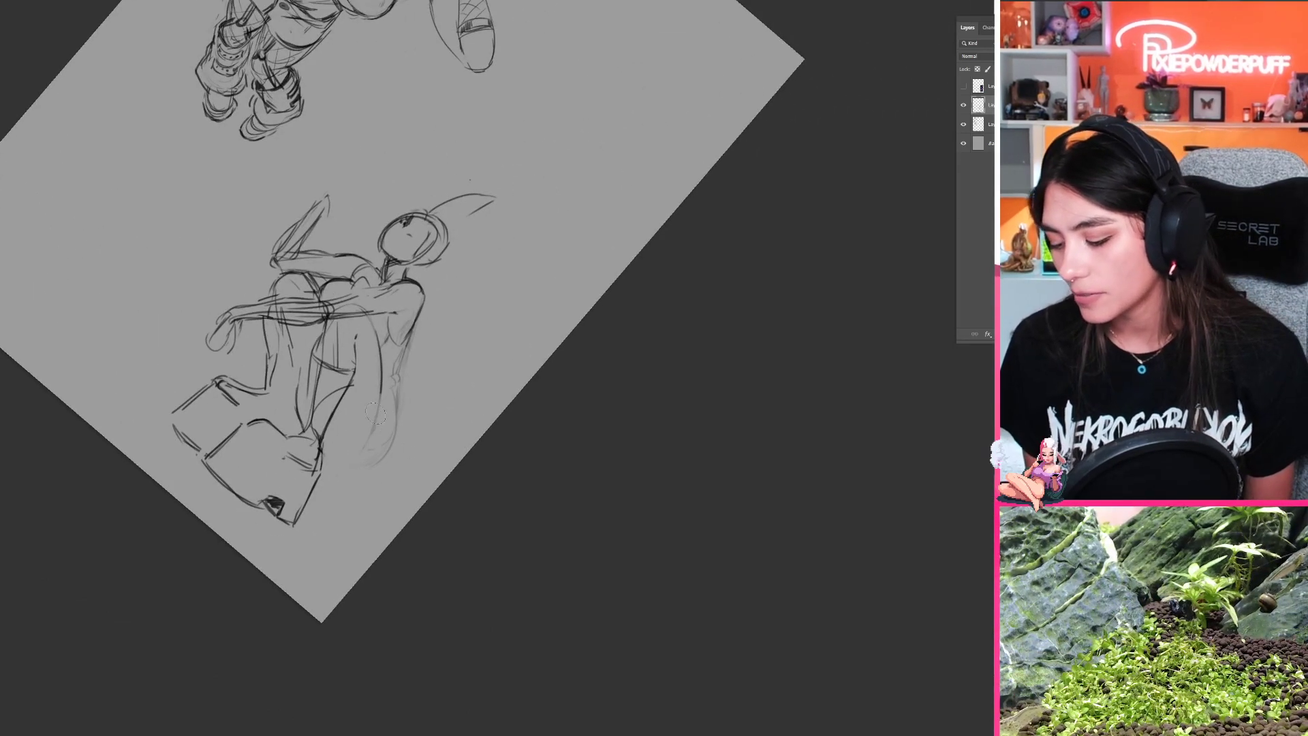
{"action": "key", "text": "r"}
{"action": "mouse_move", "coordinate": [390, 565]}
{"action": "left_mouse_down"}
{"action": "mouse_move", "coordinate": [429, 593]}
{"action": "mouse_move", "coordinate": [545, 613]}
{"action": "mouse_move", "coordinate": [478, 420]}
{"action": "left_mouse_up"}
{"action": "key", "text": "space"}
{"action": "left_click_drag", "start_coordinate": [410, 322], "coordinate": [414, 400]}
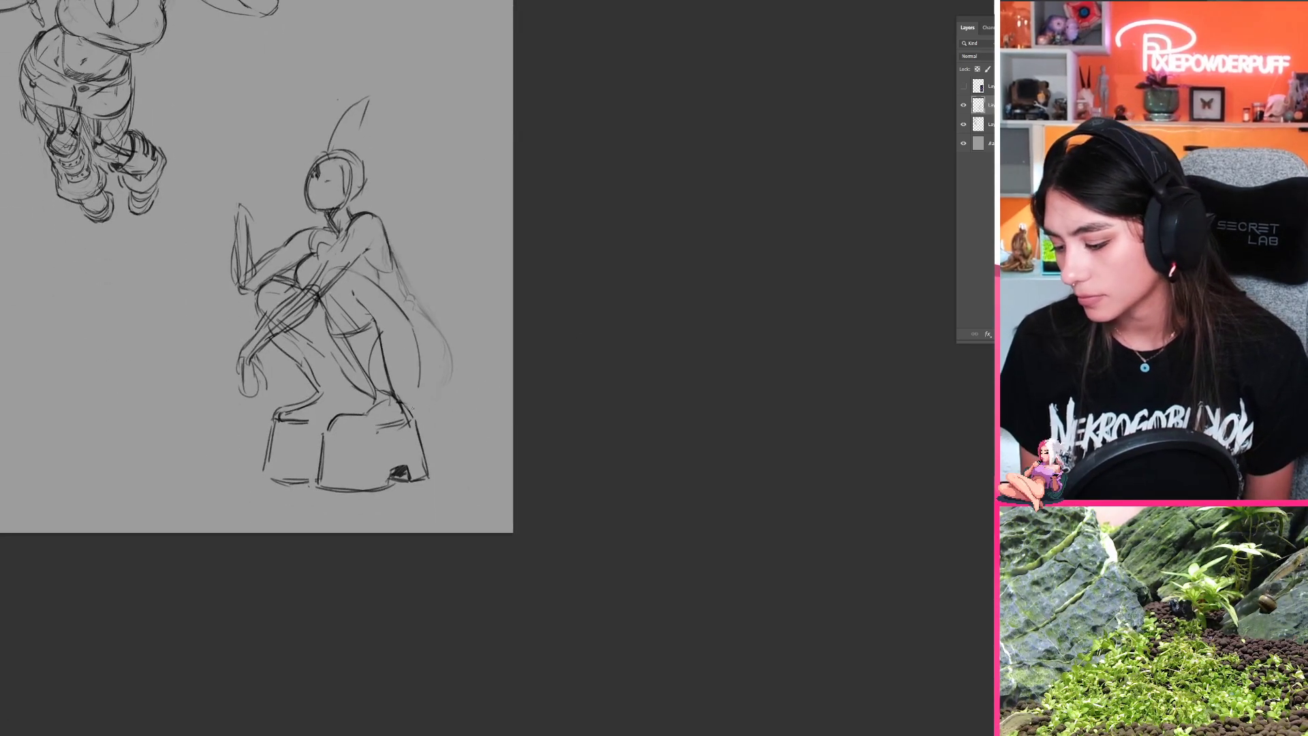
{"action": "key", "text": "ctrl+z"}
{"action": "mouse_move", "coordinate": [412, 327]}
{"action": "left_mouse_down"}
{"action": "mouse_move", "coordinate": [417, 407]}
{"action": "mouse_move", "coordinate": [414, 391]}
{"action": "left_mouse_up"}
{"action": "key", "text": "ctrl+z"}
{"action": "key", "text": "ctrl+z"}
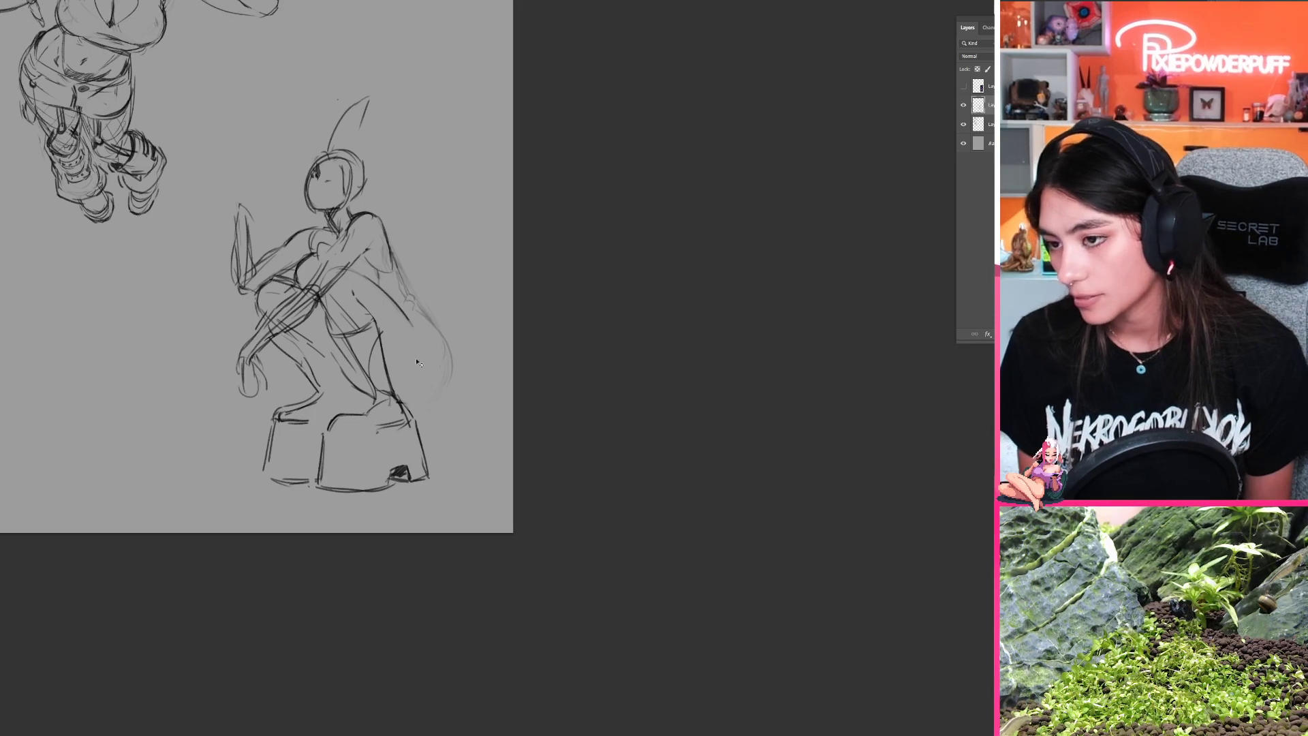
{"action": "left_click_drag", "start_coordinate": [413, 328], "coordinate": [411, 400]}
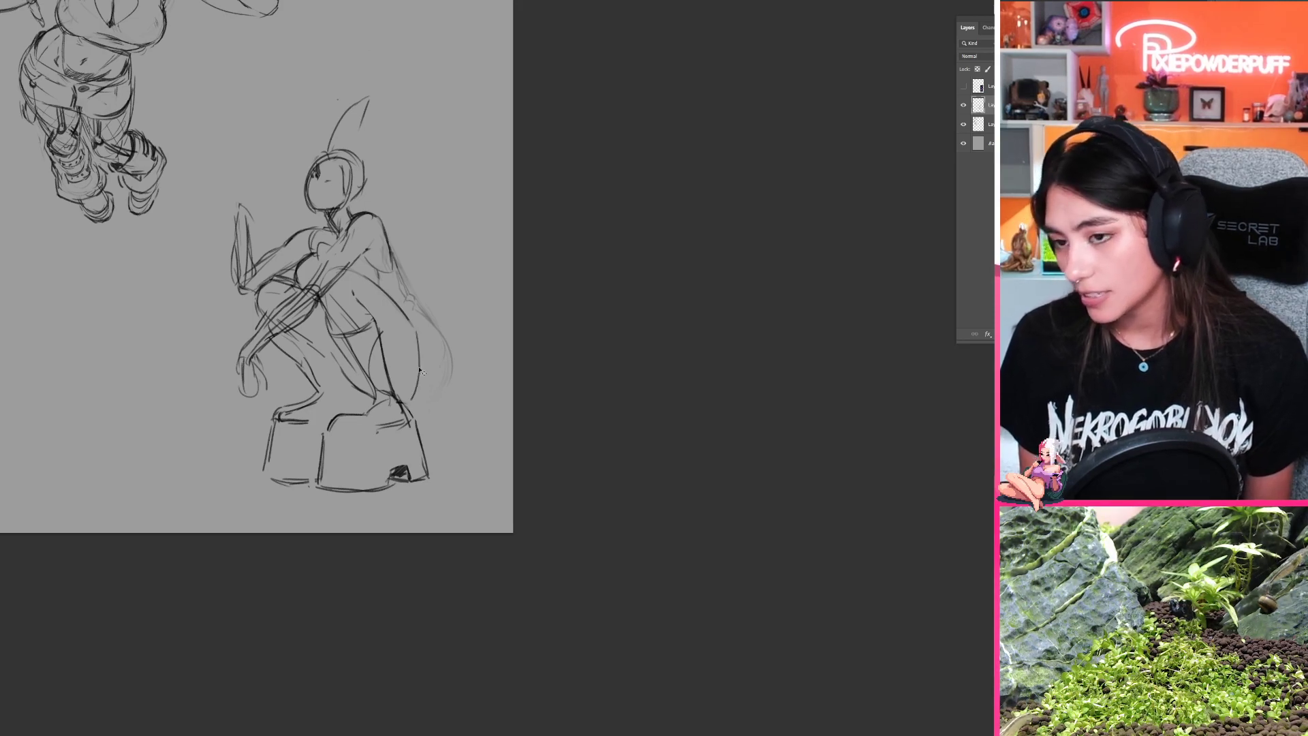
{"action": "key", "text": "ctrl+z"}
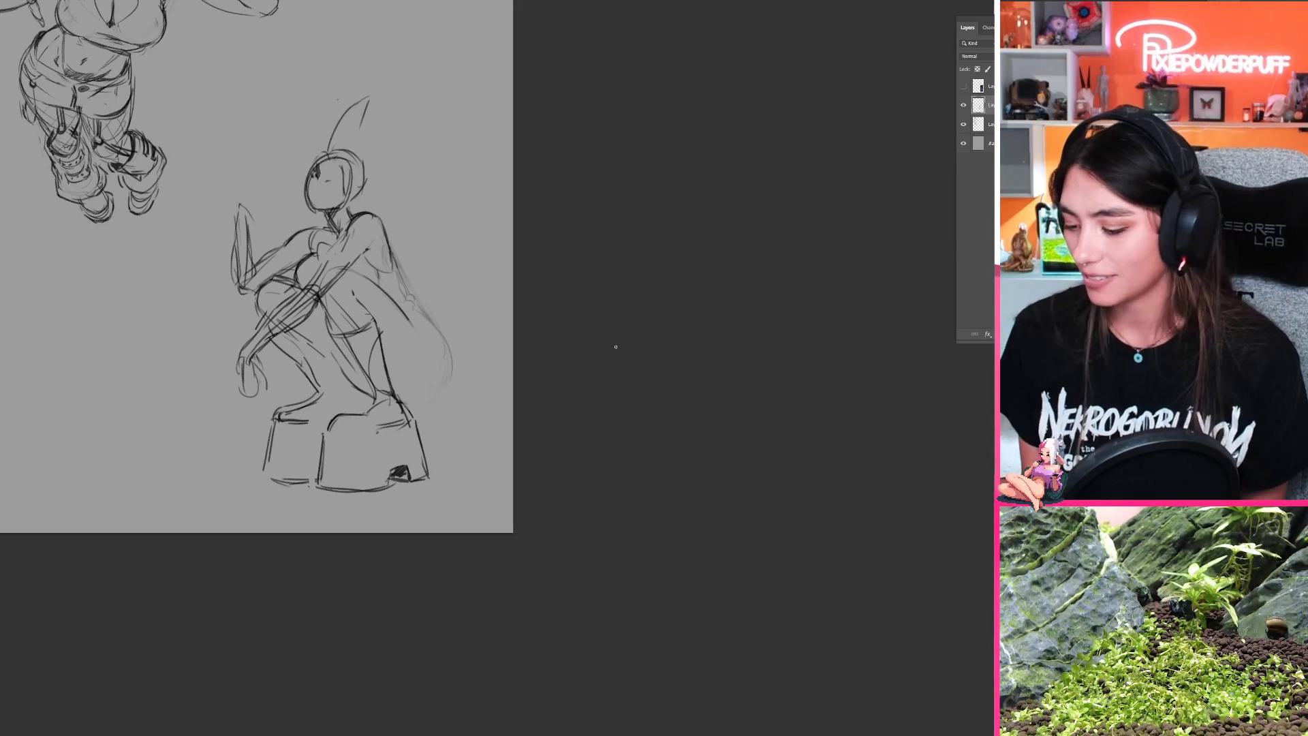
Step: Select the crouching figure's head and ear and transform them to be slightly larger, then deselect
{"action": "left_click_drag", "start_coordinate": [436, 342], "coordinate": [475, 381]}
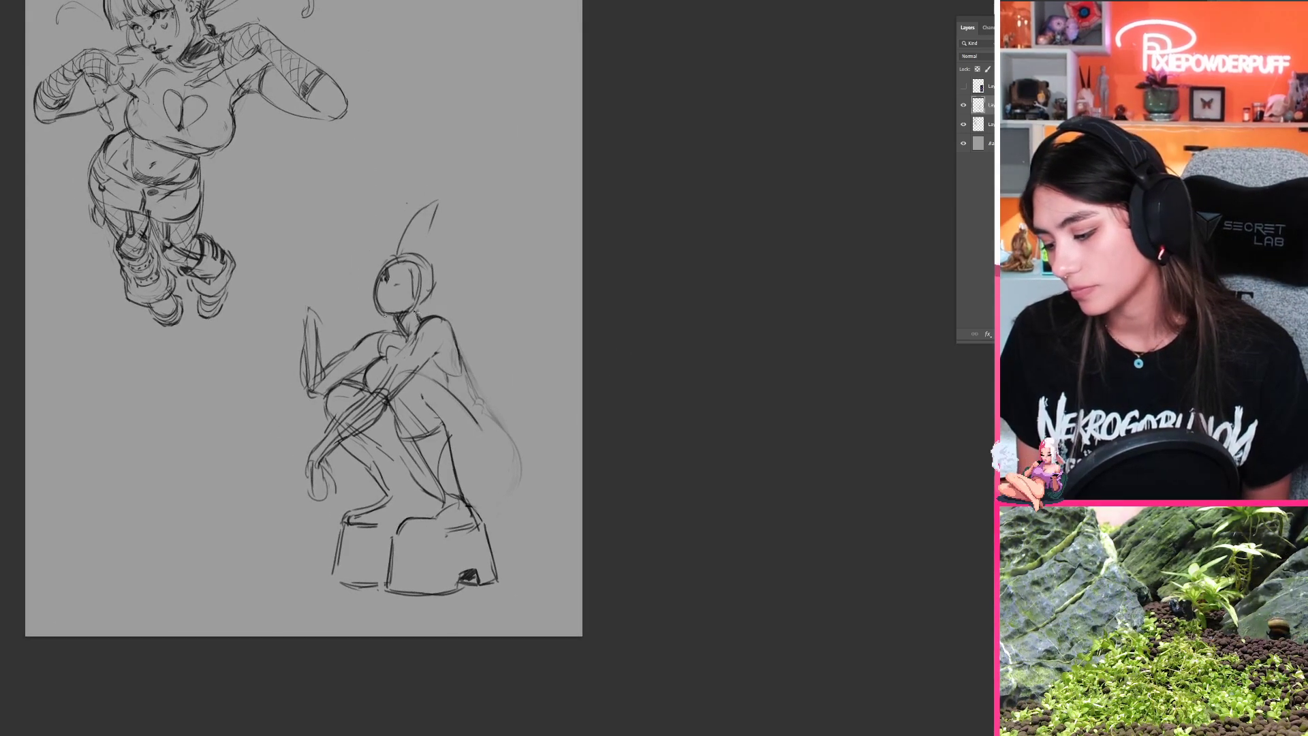
{"action": "mouse_move", "coordinate": [416, 314]}
{"action": "left_mouse_down"}
{"action": "mouse_move", "coordinate": [337, 273]}
{"action": "mouse_move", "coordinate": [399, 317]}
{"action": "left_mouse_up"}
{"action": "key", "text": "ctrl+t"}
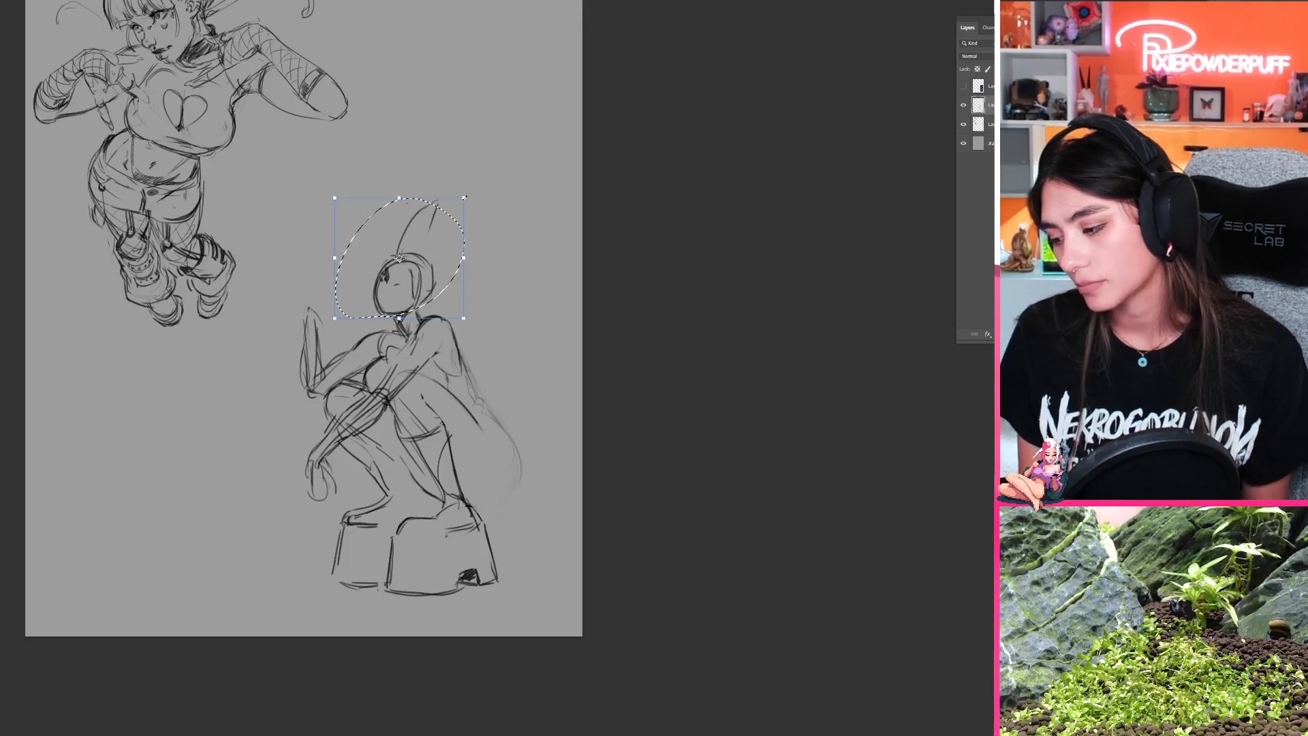
{"action": "left_click_drag", "start_coordinate": [465, 198], "coordinate": [473, 190]}
{"action": "left_click_drag", "start_coordinate": [448, 241], "coordinate": [443, 243]}
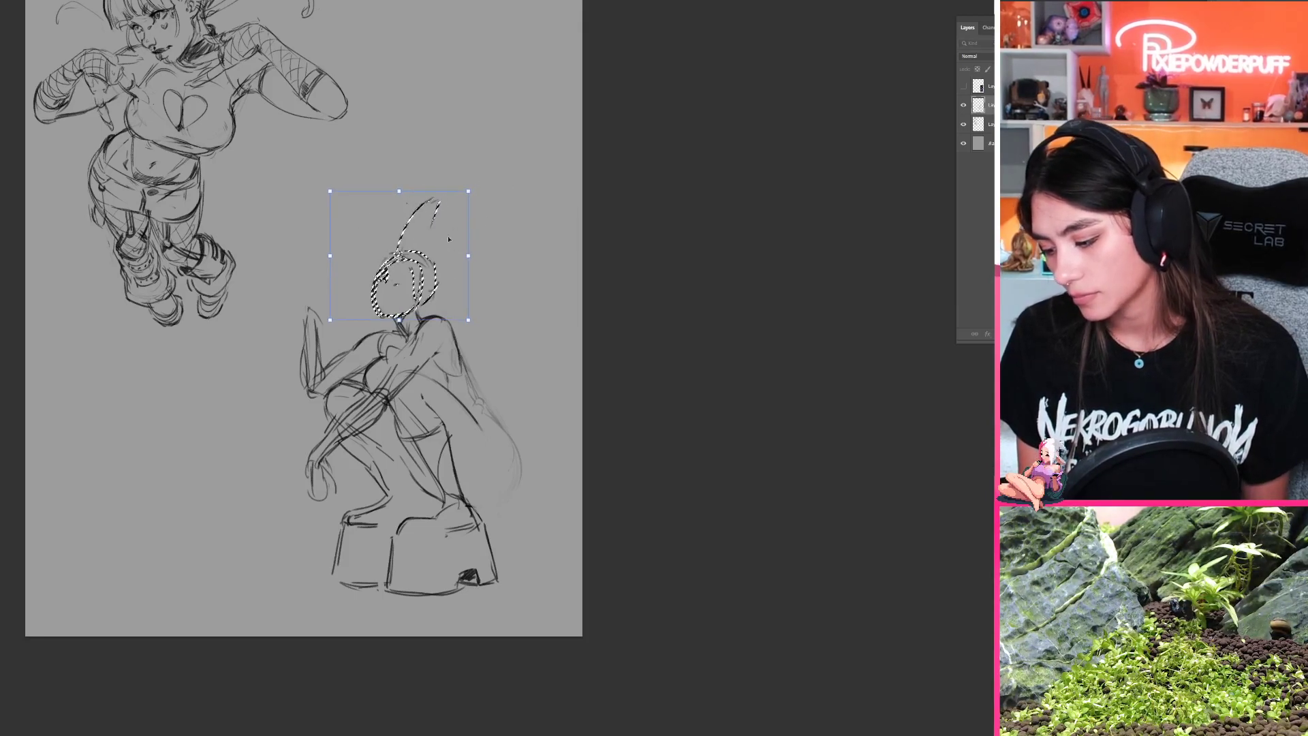
{"action": "left_click_drag", "start_coordinate": [468, 191], "coordinate": [449, 220]}
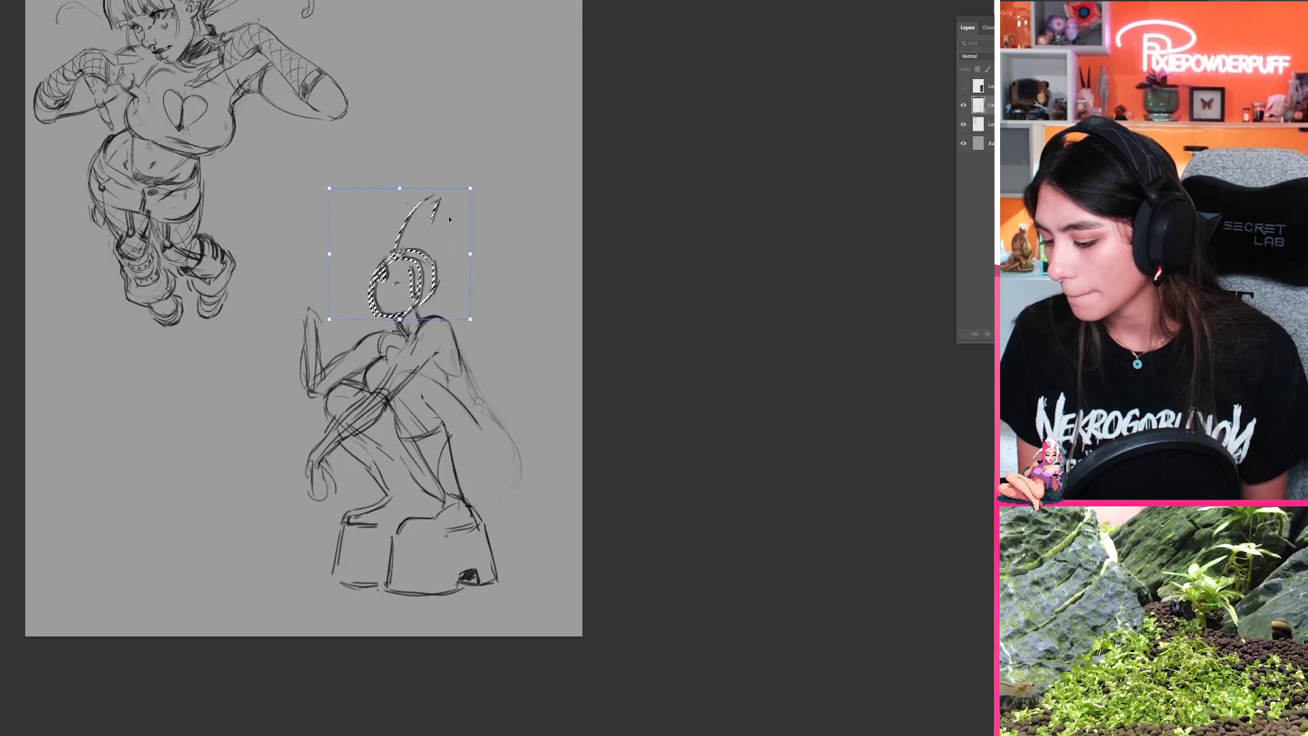
{"action": "key", "text": "Return"}
{"action": "key", "text": "ctrl+d"}
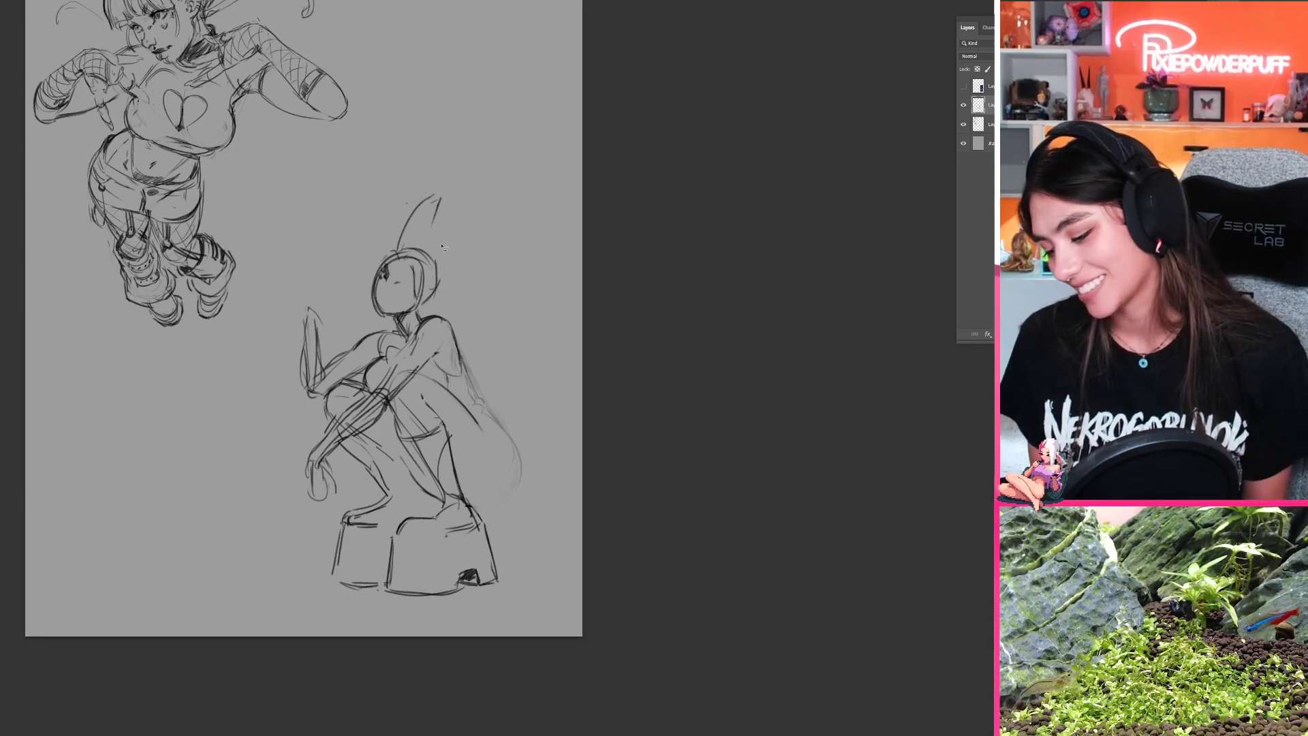
Step: Lighten the near forearm's lines and sketch a small pointed, ponytail-like shape behind the neck
{"action": "mouse_move", "coordinate": [408, 363]}
{"action": "left_mouse_down"}
{"action": "mouse_move", "coordinate": [357, 414]}
{"action": "mouse_move", "coordinate": [369, 387]}
{"action": "mouse_move", "coordinate": [384, 389]}
{"action": "mouse_move", "coordinate": [360, 417]}
{"action": "left_mouse_up"}
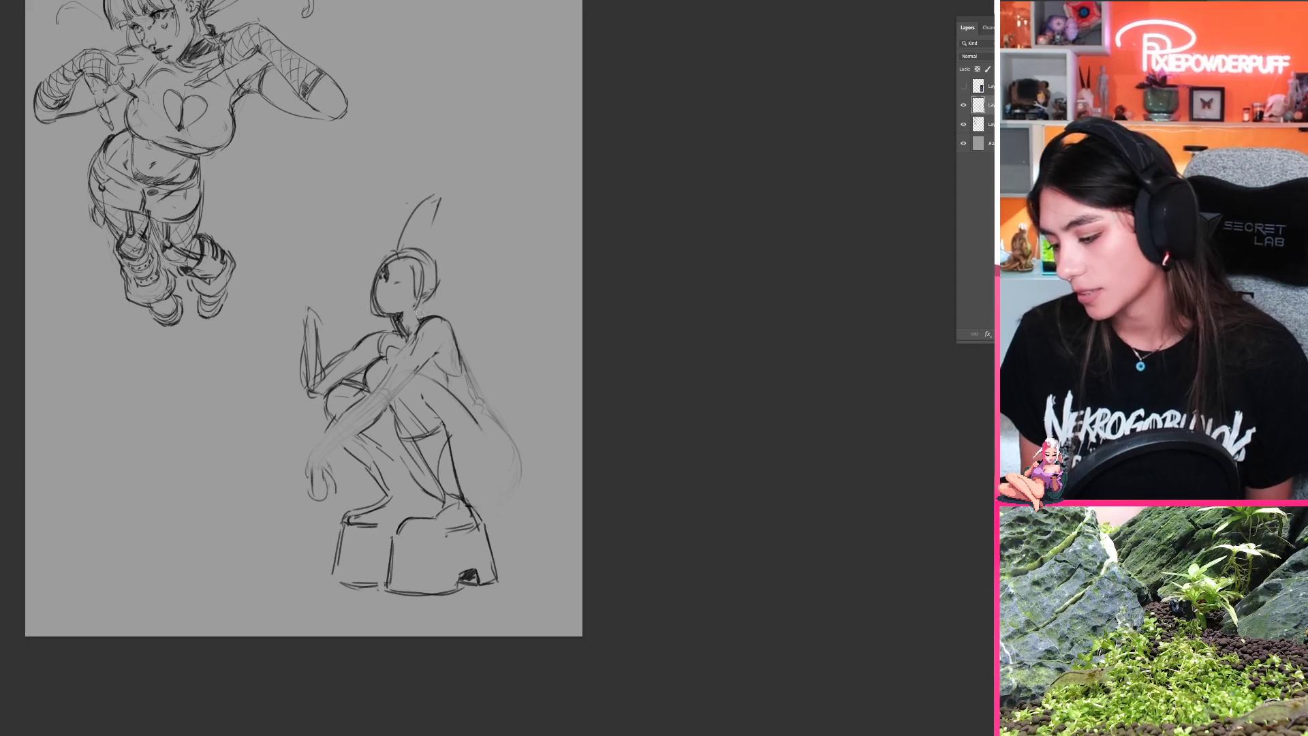
{"action": "mouse_move", "coordinate": [433, 311]}
{"action": "left_mouse_down"}
{"action": "mouse_move", "coordinate": [537, 413]}
{"action": "mouse_move", "coordinate": [538, 398]}
{"action": "left_mouse_up"}
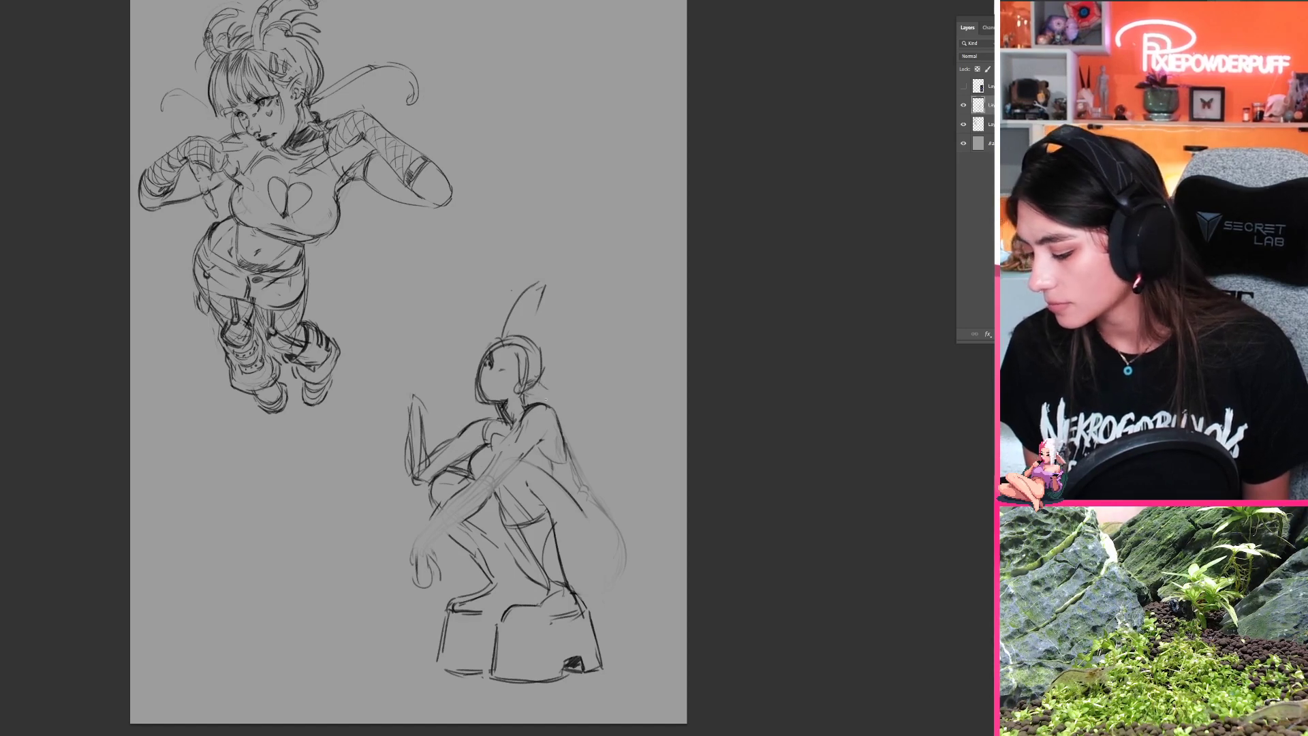
{"action": "mouse_move", "coordinate": [555, 396]}
{"action": "left_mouse_down"}
{"action": "mouse_move", "coordinate": [595, 400]}
{"action": "mouse_move", "coordinate": [574, 409]}
{"action": "mouse_move", "coordinate": [587, 413]}
{"action": "left_mouse_up"}
{"action": "key", "text": "ctrl+z"}
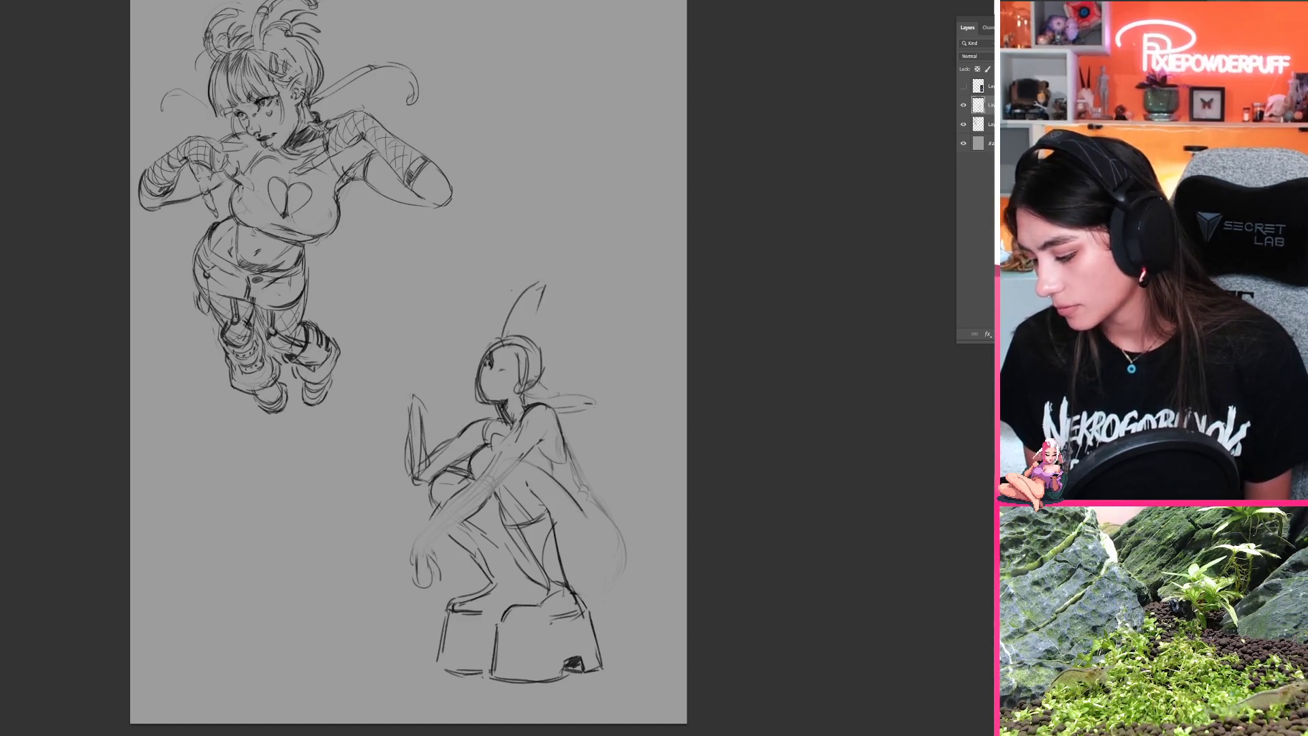
Step: Mirror the canvas and redraw the buttock's full rounded outer contour from the lower back down to the heel
{"action": "key", "text": "ctrl+shift+h"}
{"action": "left_click_drag", "start_coordinate": [590, 466], "coordinate": [704, 347]}
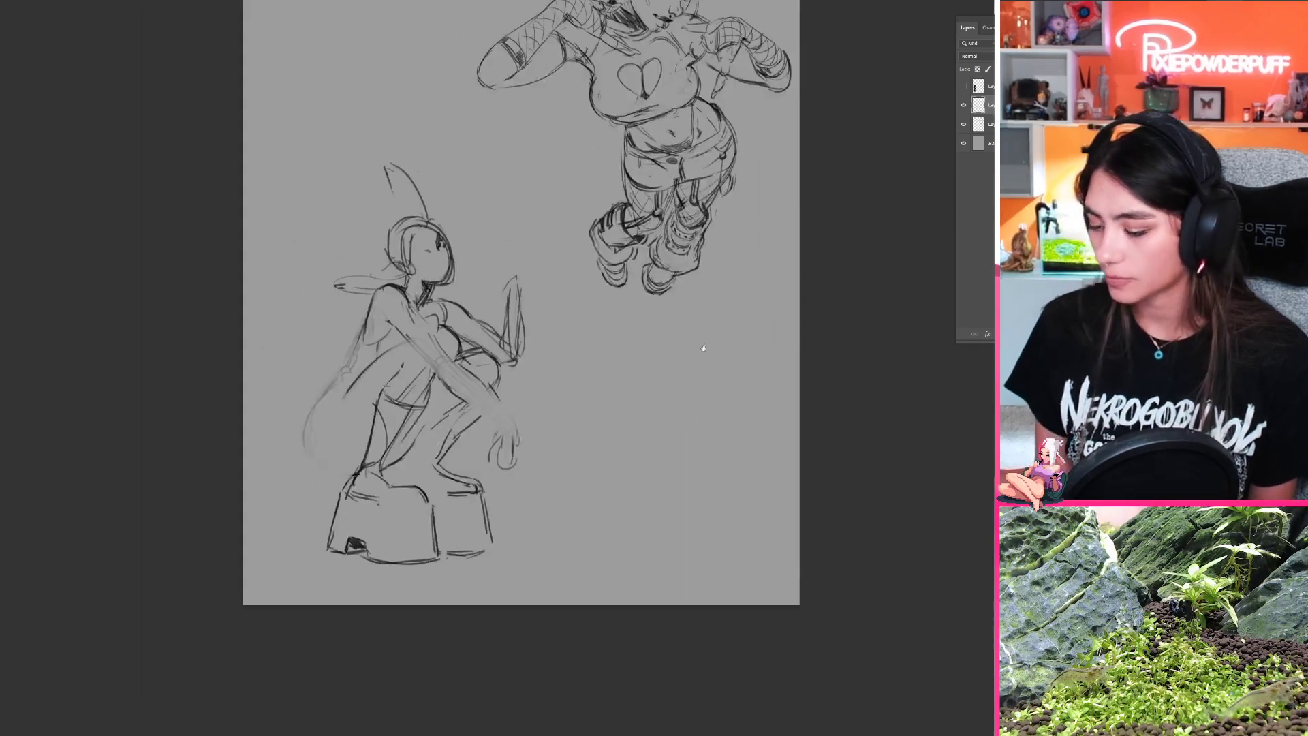
{"action": "left_click_drag", "start_coordinate": [481, 428], "coordinate": [526, 422]}
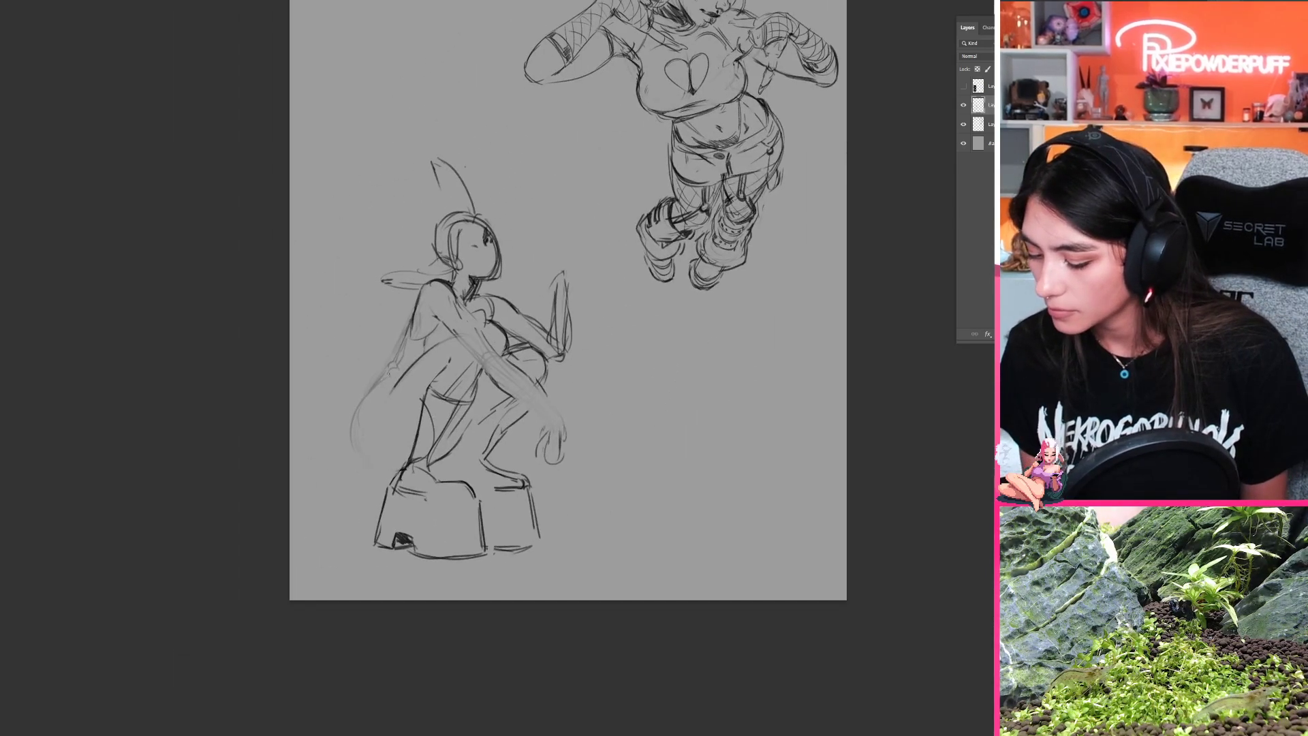
{"action": "mouse_move", "coordinate": [386, 374]}
{"action": "left_mouse_down"}
{"action": "mouse_move", "coordinate": [356, 477]}
{"action": "mouse_move", "coordinate": [345, 449]}
{"action": "mouse_move", "coordinate": [388, 484]}
{"action": "left_mouse_up"}
{"action": "key", "text": "ctrl+z"}
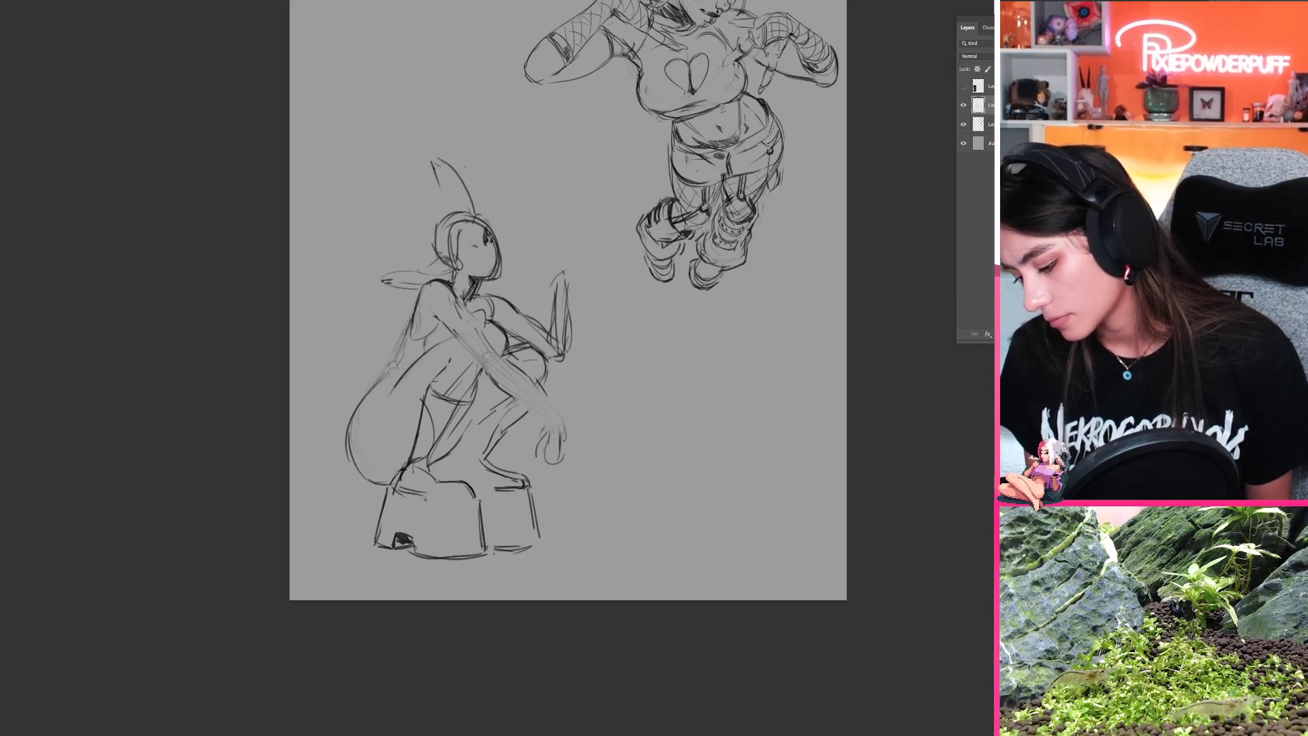
Step: Sketch a light inner contour inside the near buttock, trying and undoing further corrections to it
{"action": "left_click_drag", "start_coordinate": [380, 411], "coordinate": [384, 471]}
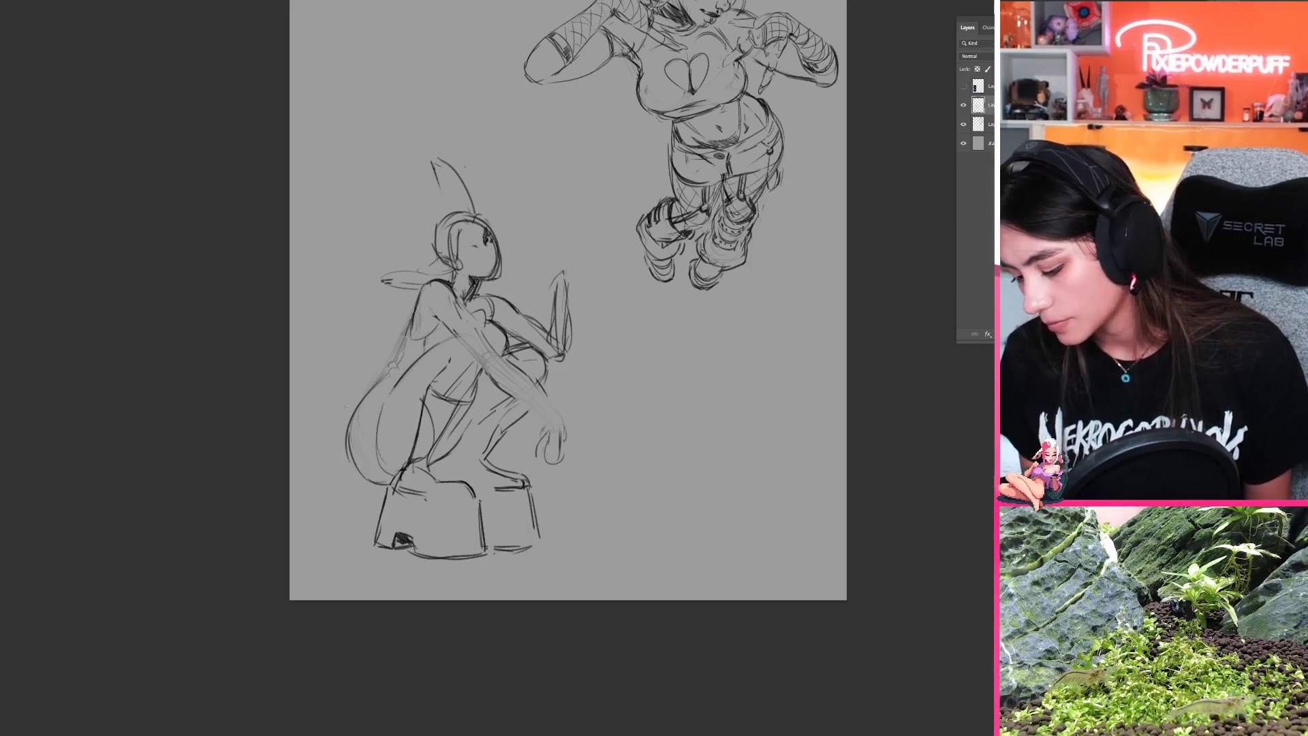
{"action": "mouse_move", "coordinate": [341, 405]}
{"action": "left_mouse_down"}
{"action": "mouse_move", "coordinate": [365, 392]}
{"action": "mouse_move", "coordinate": [355, 470]}
{"action": "left_mouse_up"}
{"action": "key", "text": "ctrl+z"}
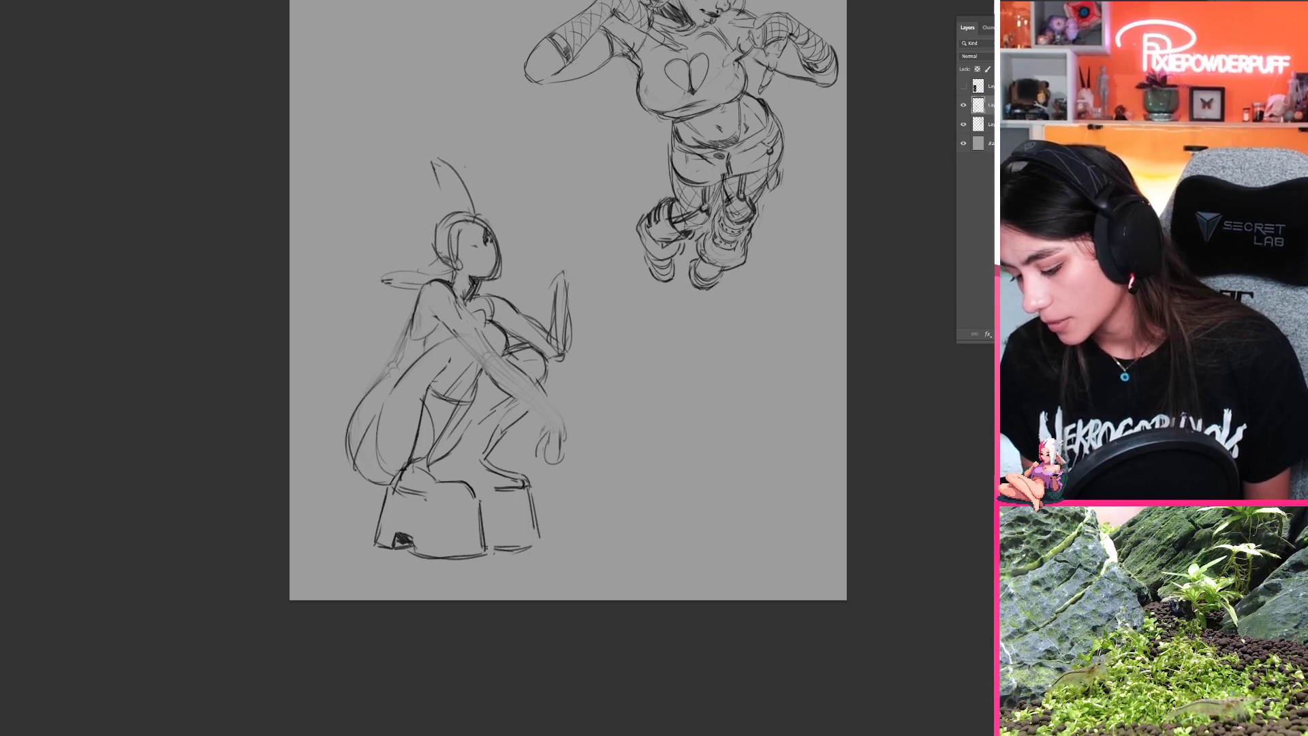
{"action": "key", "text": "e"}
{"action": "left_click_drag", "start_coordinate": [381, 405], "coordinate": [383, 467]}
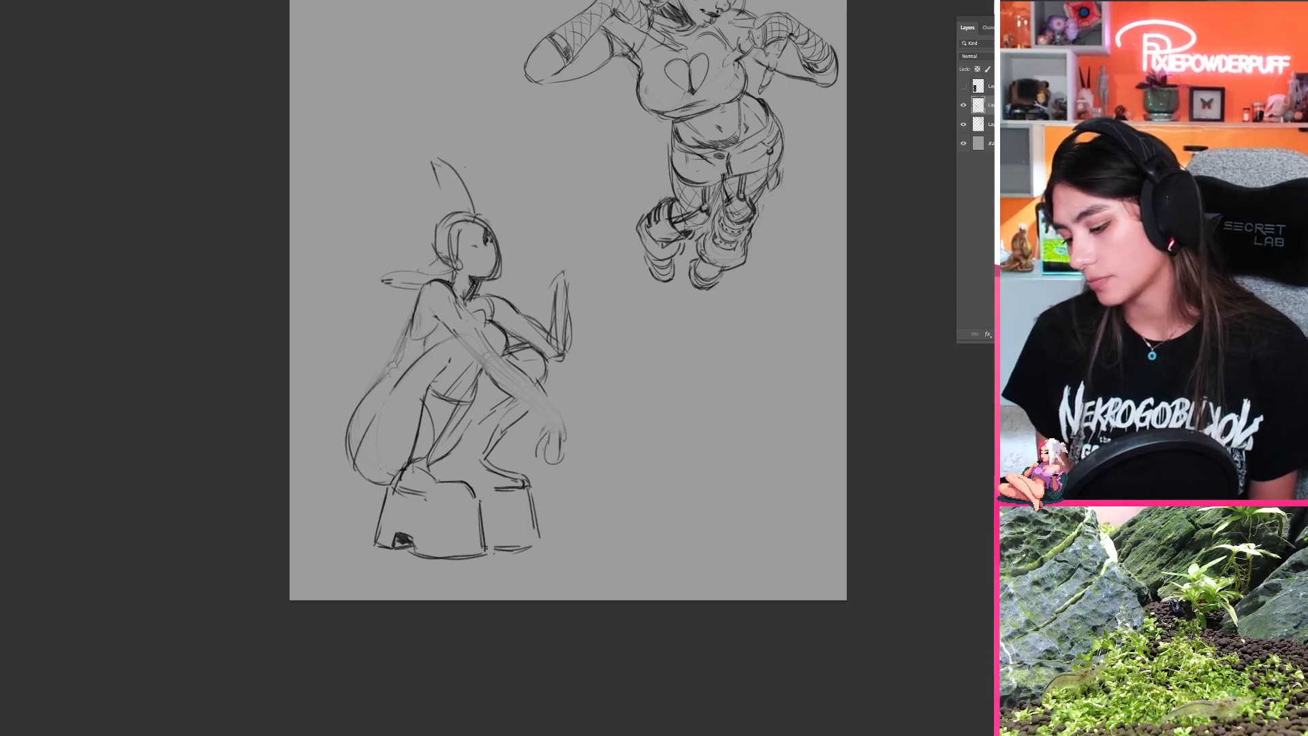
{"action": "key", "text": "ctrl+z"}
{"action": "key", "text": "ctrl+z"}
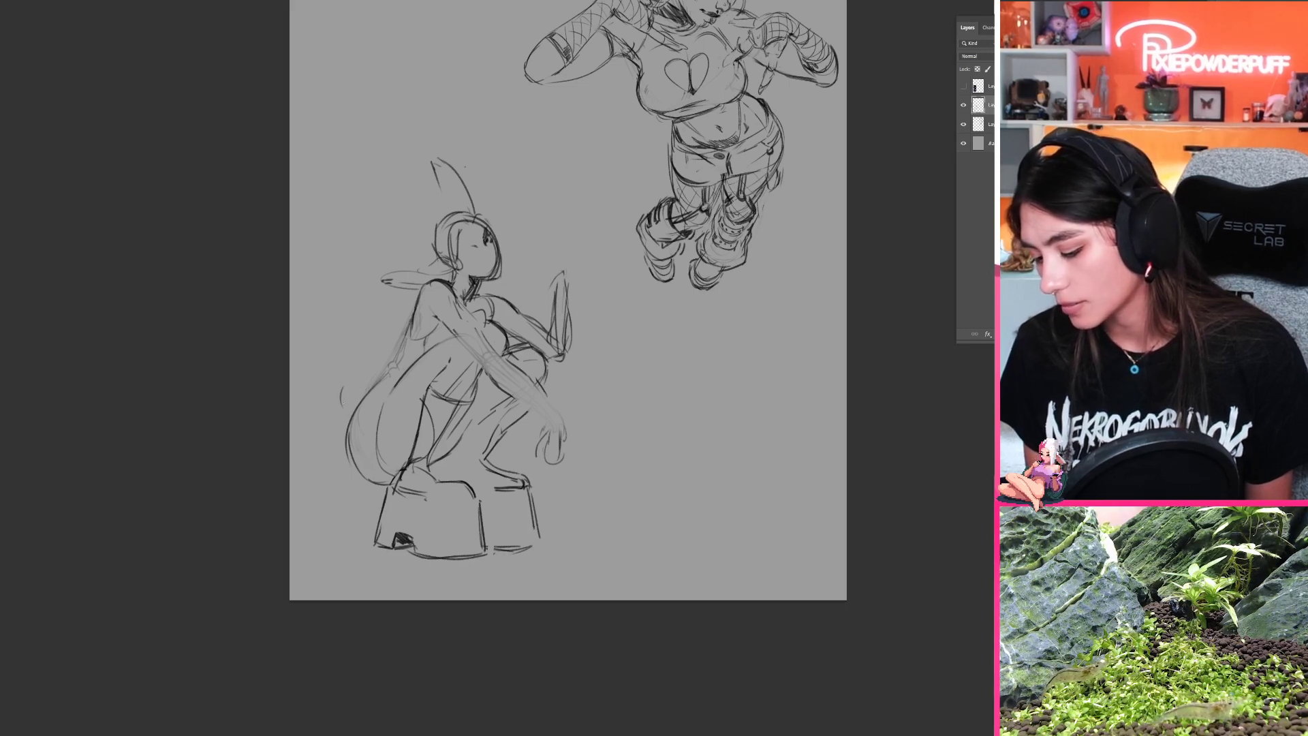
Step: Sketch a small curled tail at the base of the back and flip the canvas back to its original direction
{"action": "left_click_drag", "start_coordinate": [355, 378], "coordinate": [344, 406]}
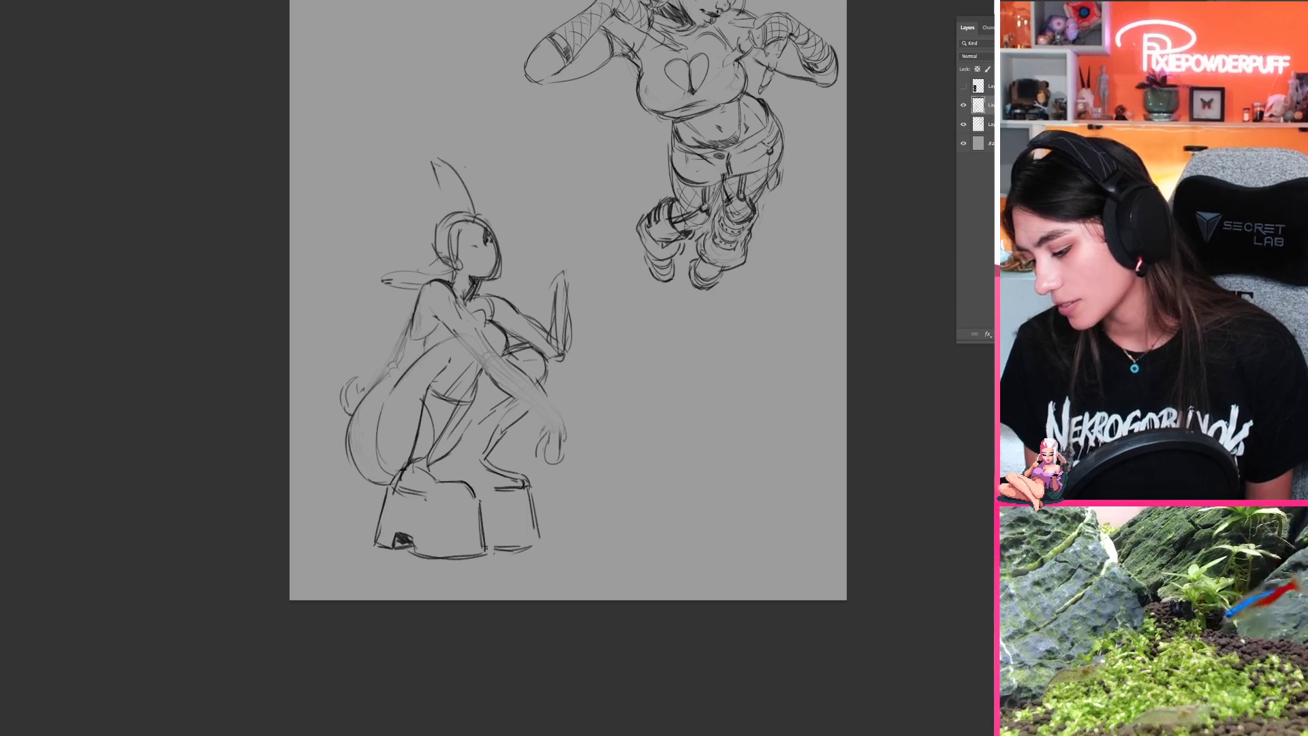
{"action": "left_click_drag", "start_coordinate": [493, 528], "coordinate": [446, 545]}
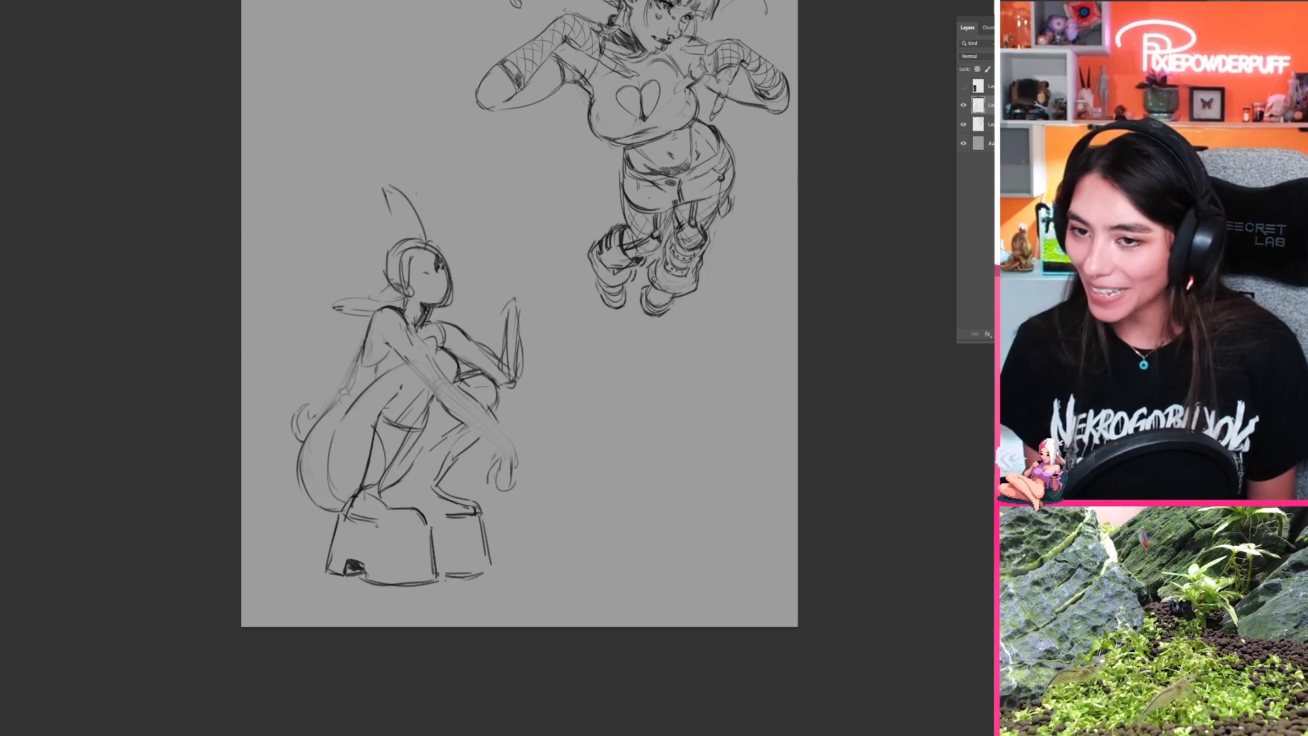
{"action": "key", "text": "ctrl+f"}
{"action": "left_click_drag", "start_coordinate": [681, 347], "coordinate": [485, 359]}
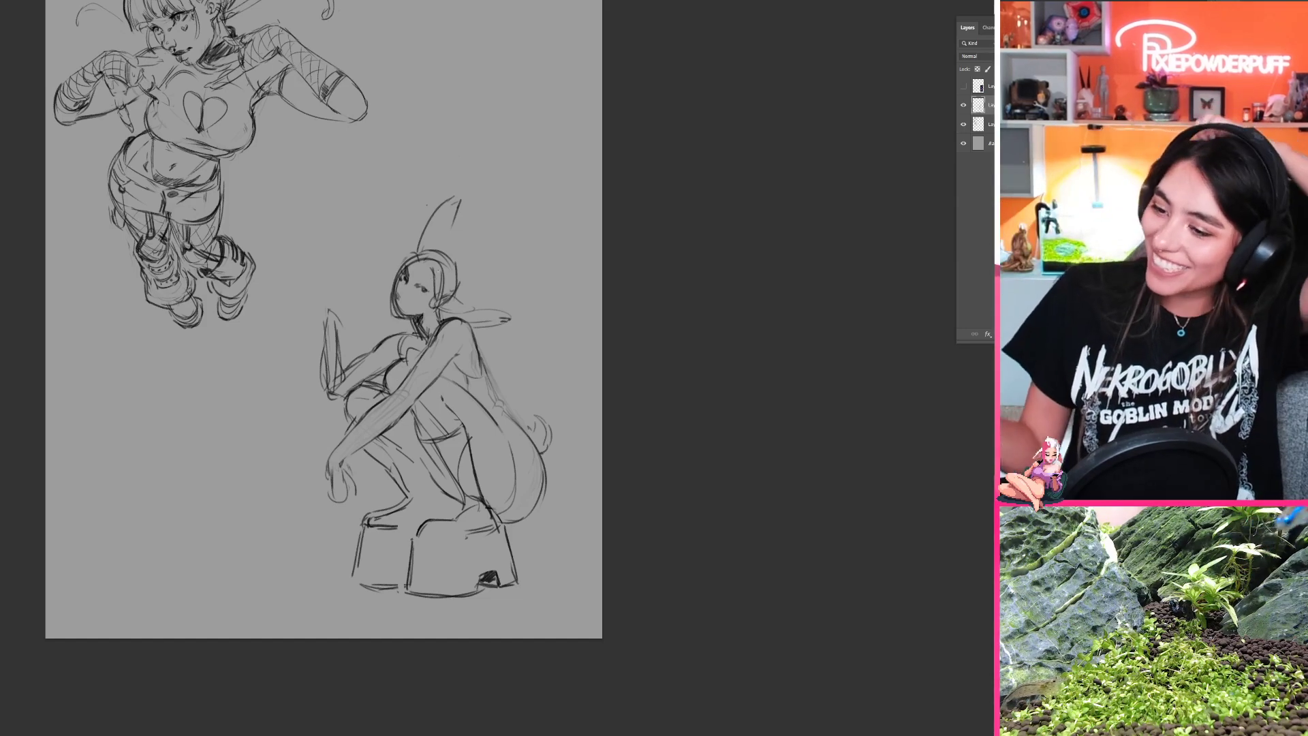
Step: Switch to the coloured illustration of the woman drinking from the mug and compare it with one layer hidden and shown
{"action": "key", "text": "ctrl+Tab"}
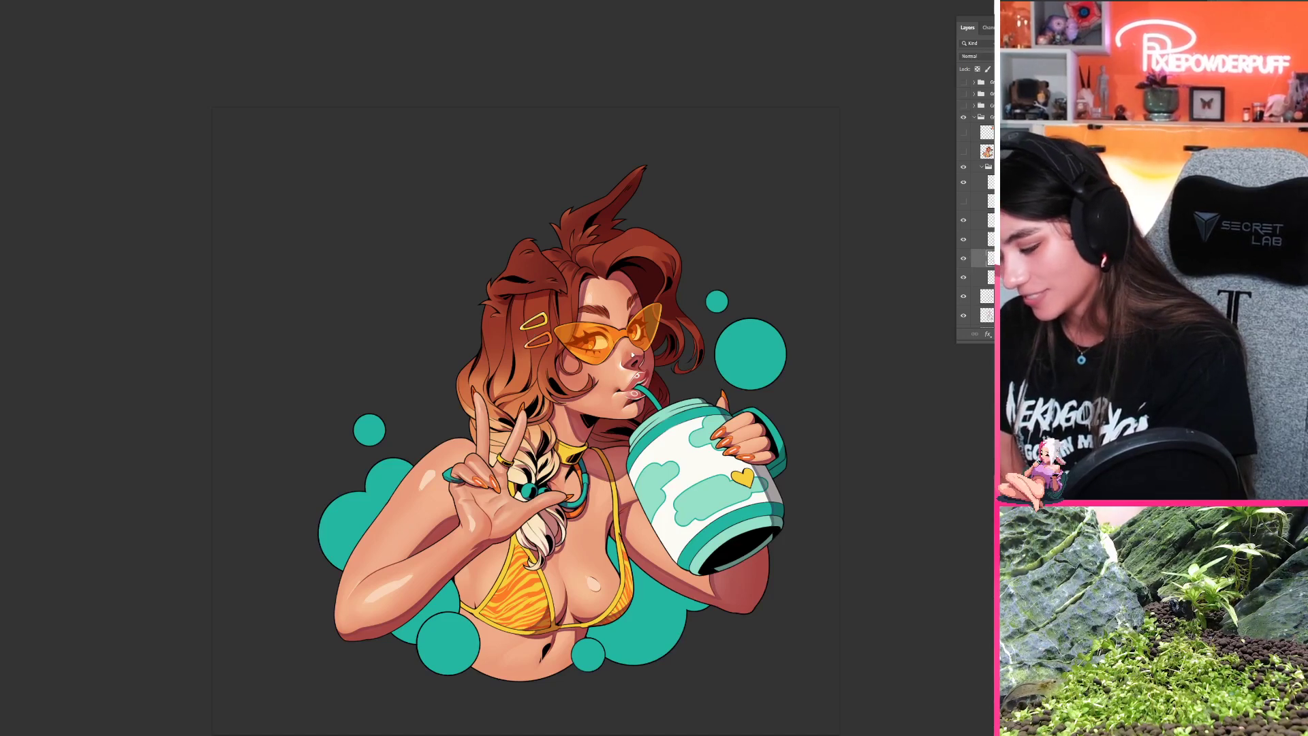
{"action": "left_click", "coordinate": [990, 278]}
{"action": "left_click", "coordinate": [965, 278]}
{"action": "left_click", "coordinate": [964, 278]}
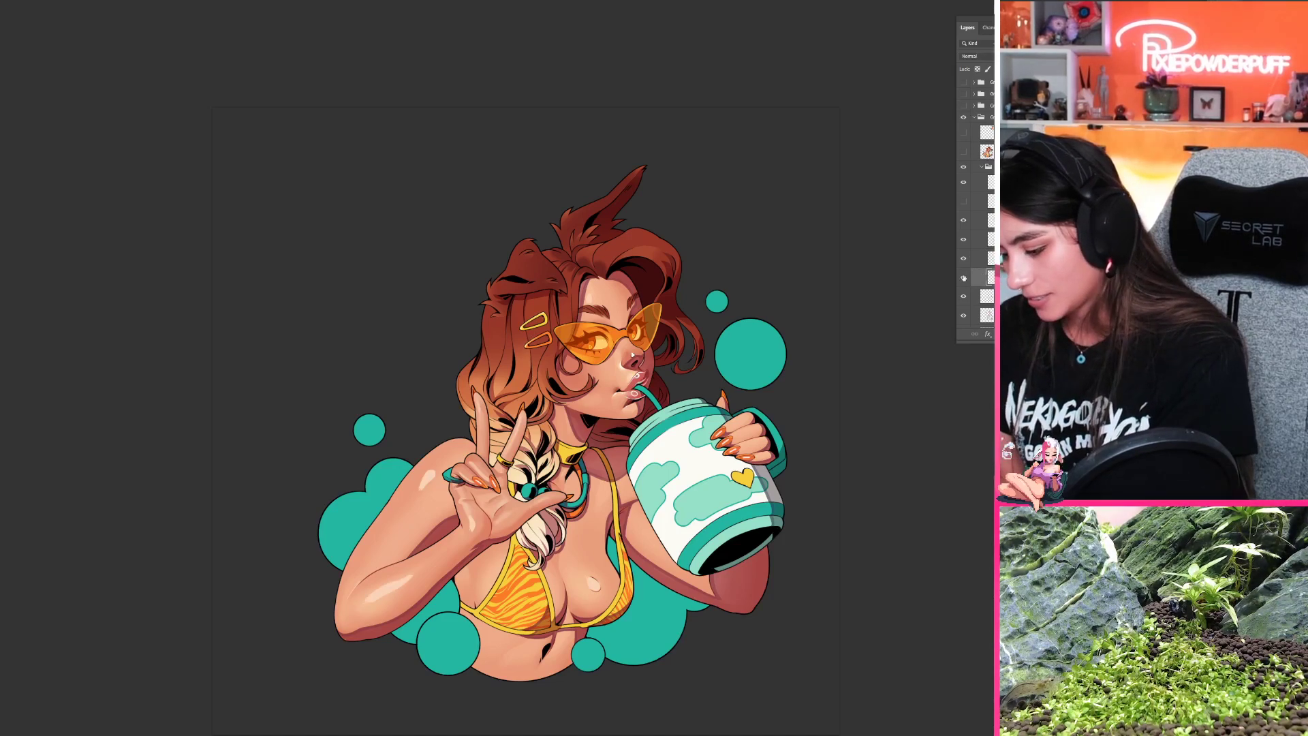
{"action": "left_click", "coordinate": [965, 277]}
{"action": "left_click", "coordinate": [965, 277]}
{"action": "left_click", "coordinate": [964, 278]}
{"action": "left_click", "coordinate": [965, 277]}
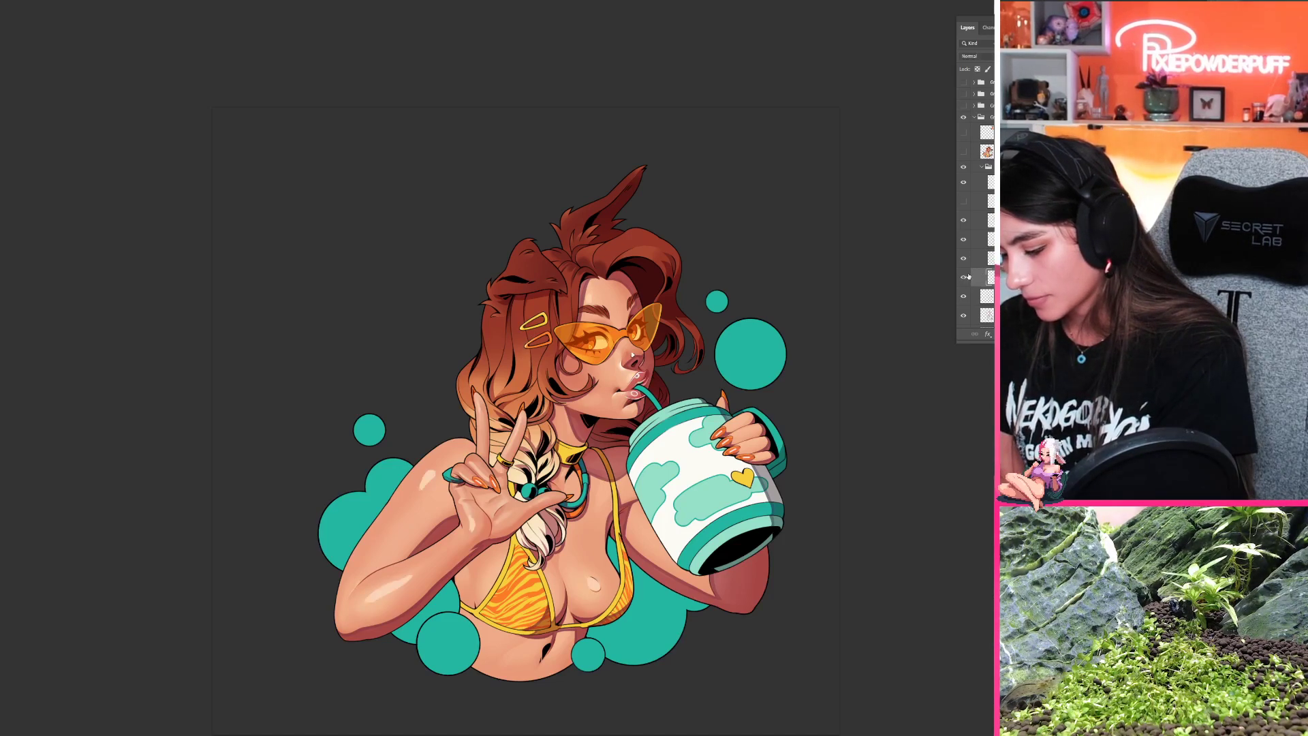
{"action": "left_click", "coordinate": [967, 276]}
{"action": "left_click", "coordinate": [967, 276]}
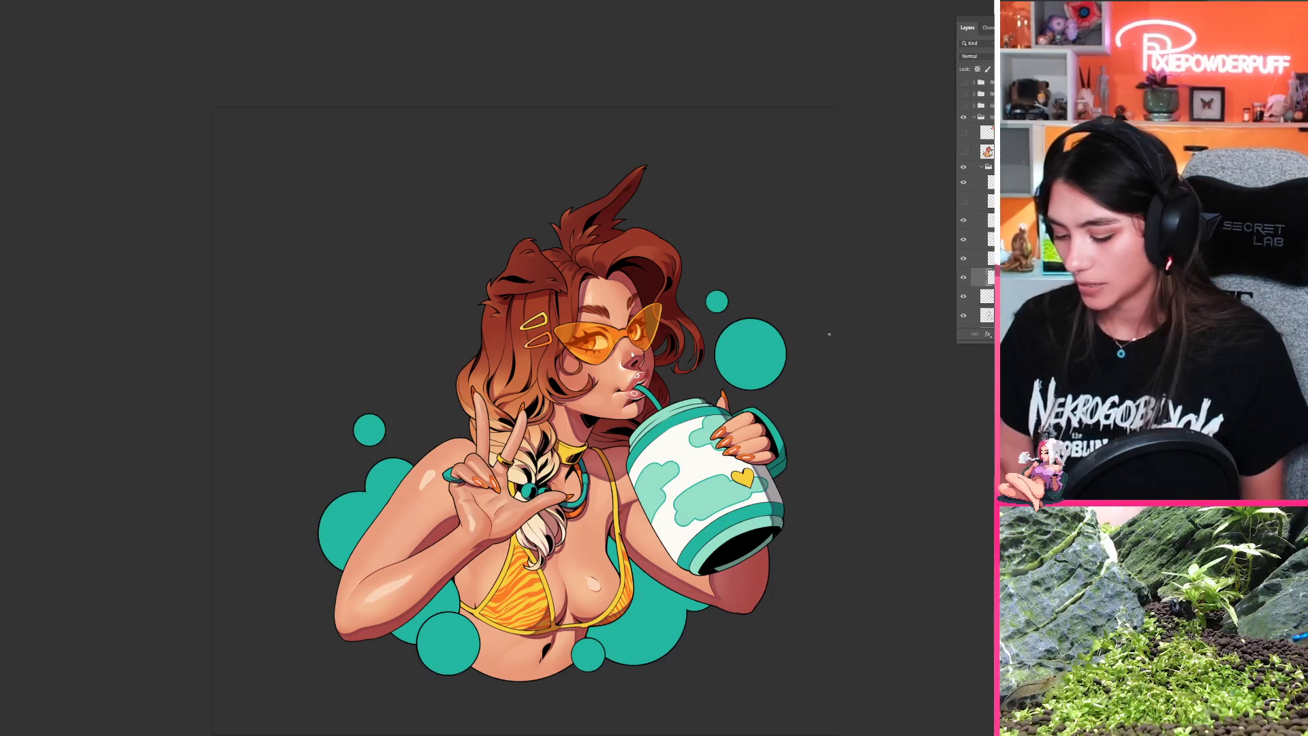
{"action": "left_click_drag", "start_coordinate": [610, 503], "coordinate": [582, 373]}
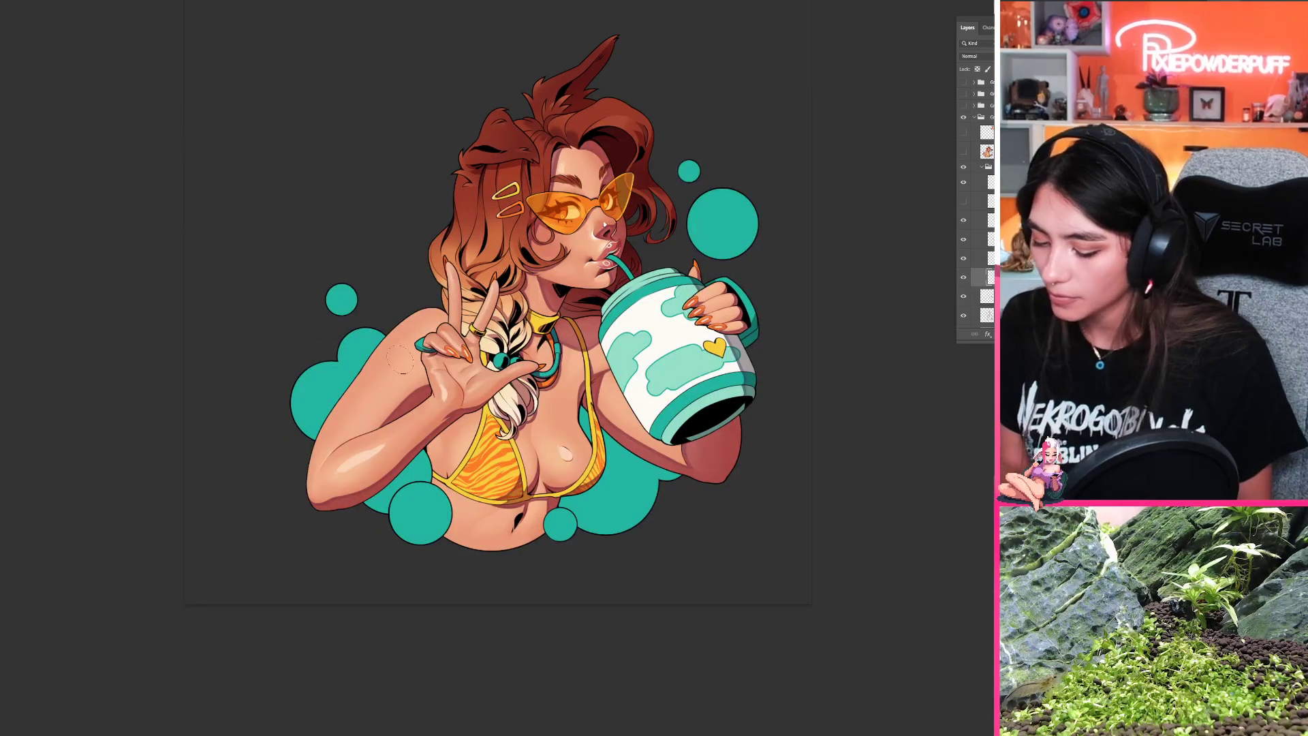
{"action": "left_click_drag", "start_coordinate": [404, 379], "coordinate": [444, 316]}
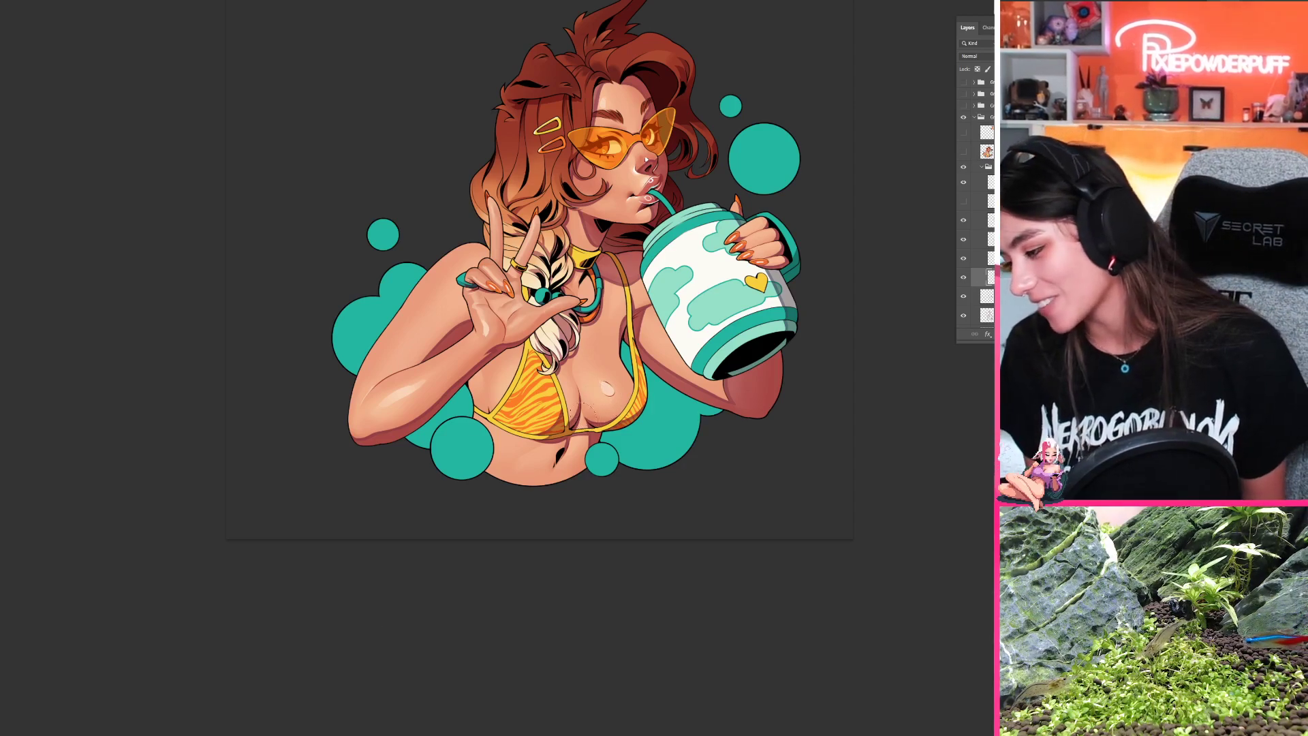
{"action": "left_click_drag", "start_coordinate": [560, 433], "coordinate": [455, 552]}
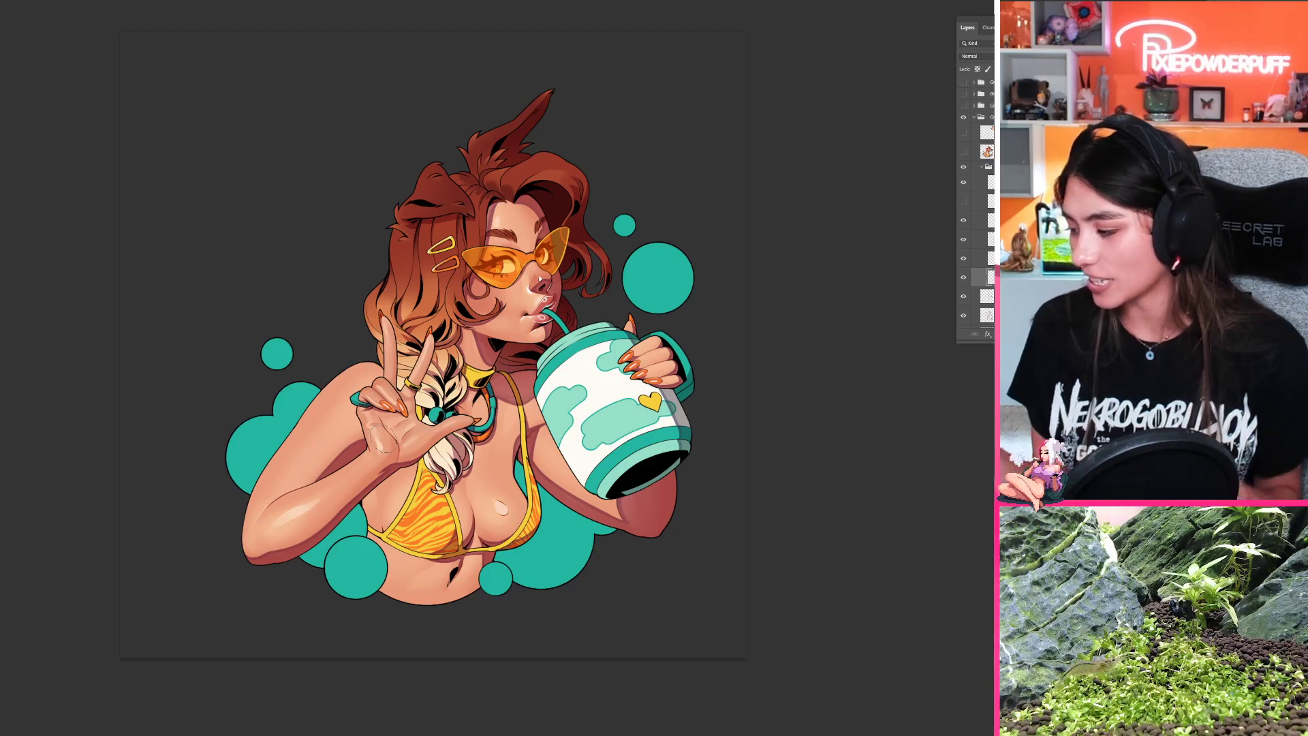
{"action": "double_click", "coordinate": [329, 559]}
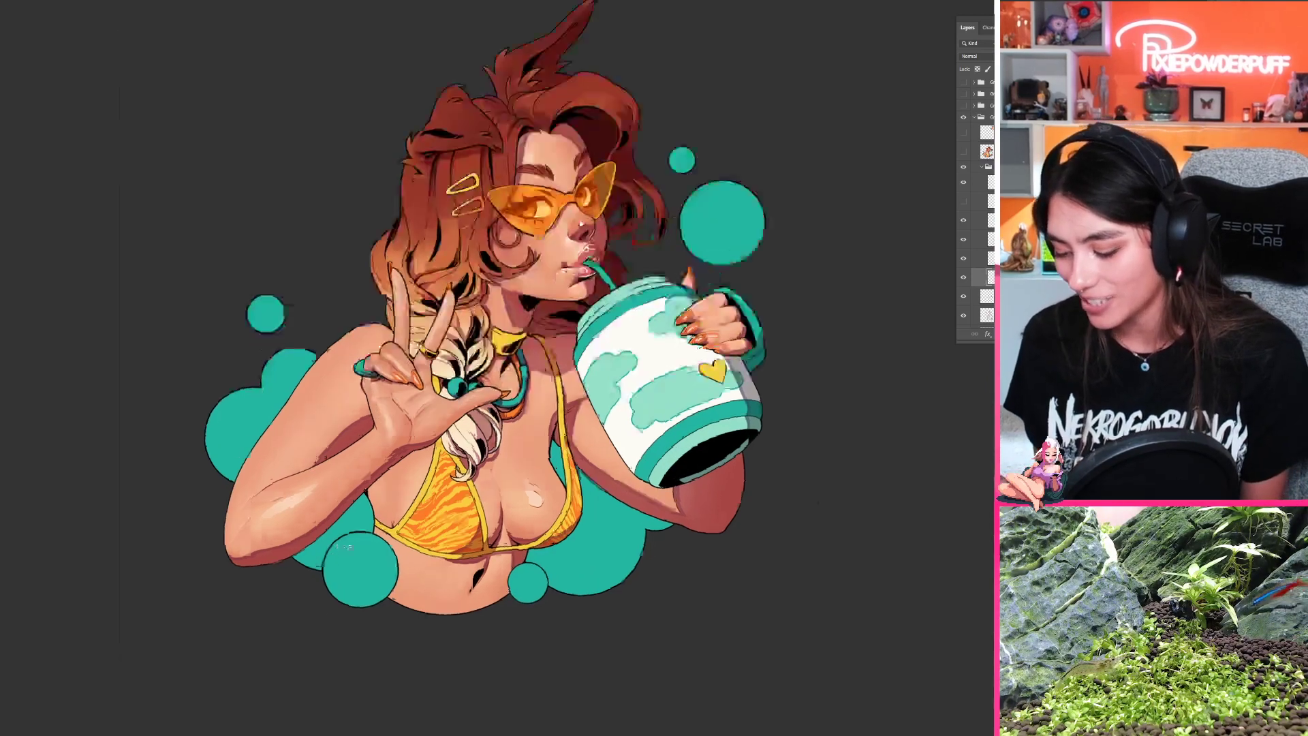
Step: Paint a light skin highlight on the woman's belly below the bikini top, undoing strokes that do not suit
{"action": "left_click", "coordinate": [259, 467], "text": "alt"}
{"action": "left_click_drag", "start_coordinate": [381, 436], "coordinate": [256, 294]}
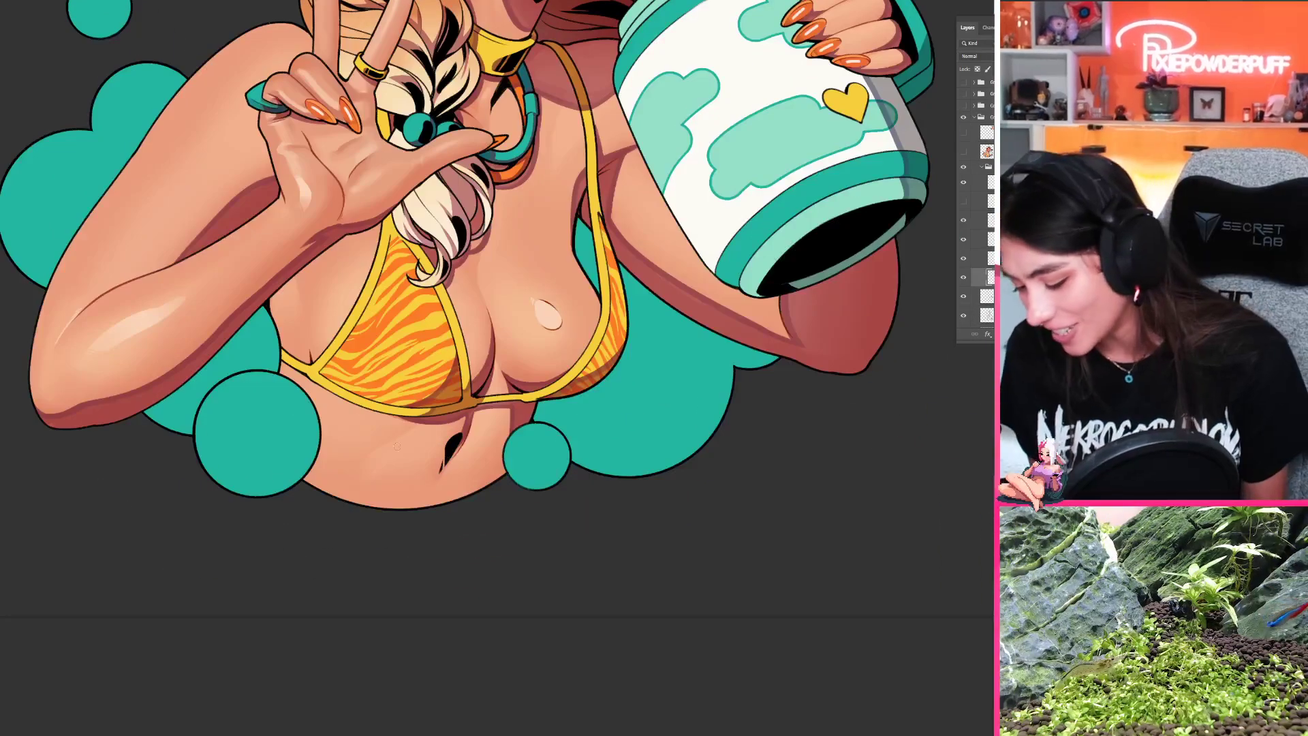
{"action": "mouse_move", "coordinate": [387, 448]}
{"action": "left_mouse_down"}
{"action": "mouse_move", "coordinate": [408, 435]}
{"action": "mouse_move", "coordinate": [392, 458]}
{"action": "left_mouse_up"}
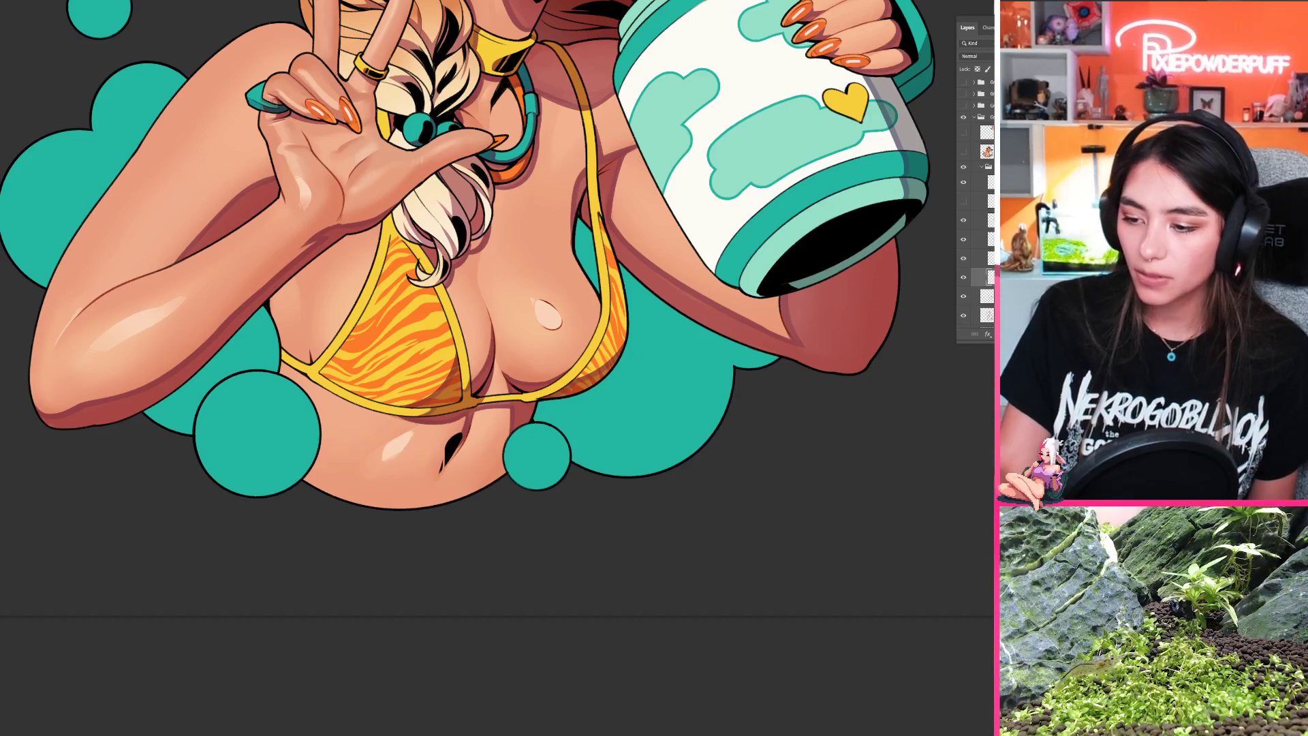
{"action": "left_click_drag", "start_coordinate": [390, 459], "coordinate": [415, 433]}
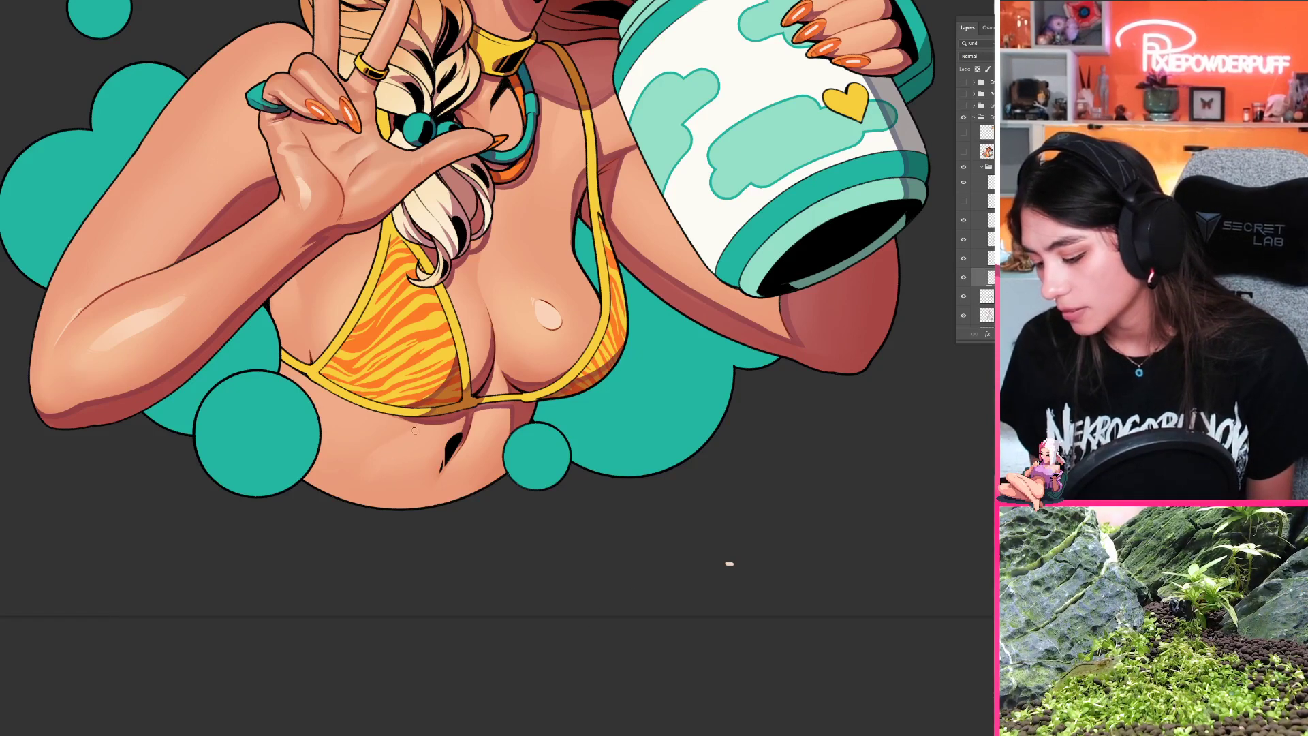
{"action": "mouse_move", "coordinate": [415, 428]}
{"action": "left_mouse_down"}
{"action": "mouse_move", "coordinate": [379, 453]}
{"action": "mouse_move", "coordinate": [390, 450]}
{"action": "mouse_move", "coordinate": [386, 469]}
{"action": "mouse_move", "coordinate": [411, 433]}
{"action": "mouse_move", "coordinate": [382, 476]}
{"action": "mouse_move", "coordinate": [407, 468]}
{"action": "mouse_move", "coordinate": [387, 466]}
{"action": "mouse_move", "coordinate": [345, 526]}
{"action": "mouse_move", "coordinate": [315, 531]}
{"action": "left_mouse_up"}
{"action": "key", "text": "ctrl+z"}
{"action": "key", "text": "ctrl+z"}
Step: Set the illustration upright again and paint a pale highlight on the front hair curl above the forehead
{"action": "mouse_move", "coordinate": [324, 535]}
{"action": "left_mouse_down"}
{"action": "mouse_move", "coordinate": [681, 561]}
{"action": "mouse_move", "coordinate": [765, 435]}
{"action": "mouse_move", "coordinate": [712, 373]}
{"action": "left_mouse_up"}
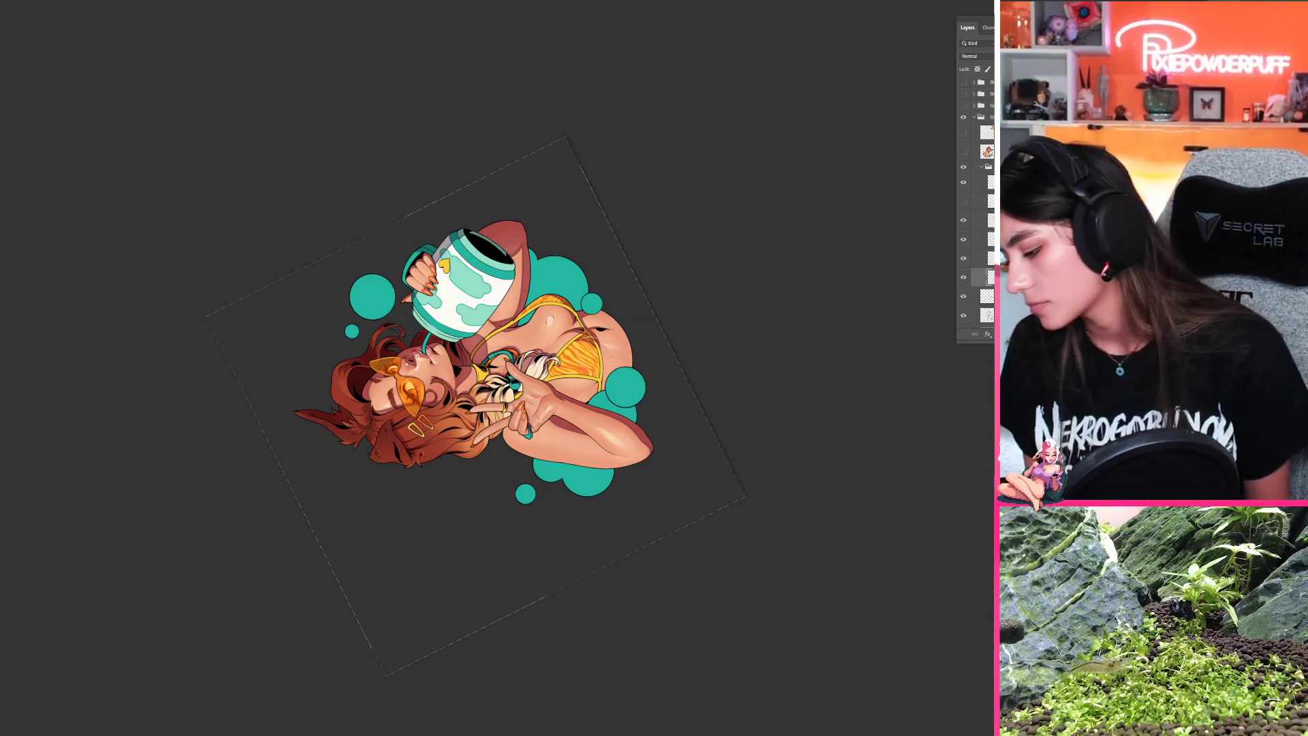
{"action": "key", "text": "r"}
{"action": "left_click_drag", "start_coordinate": [660, 390], "coordinate": [690, 374]}
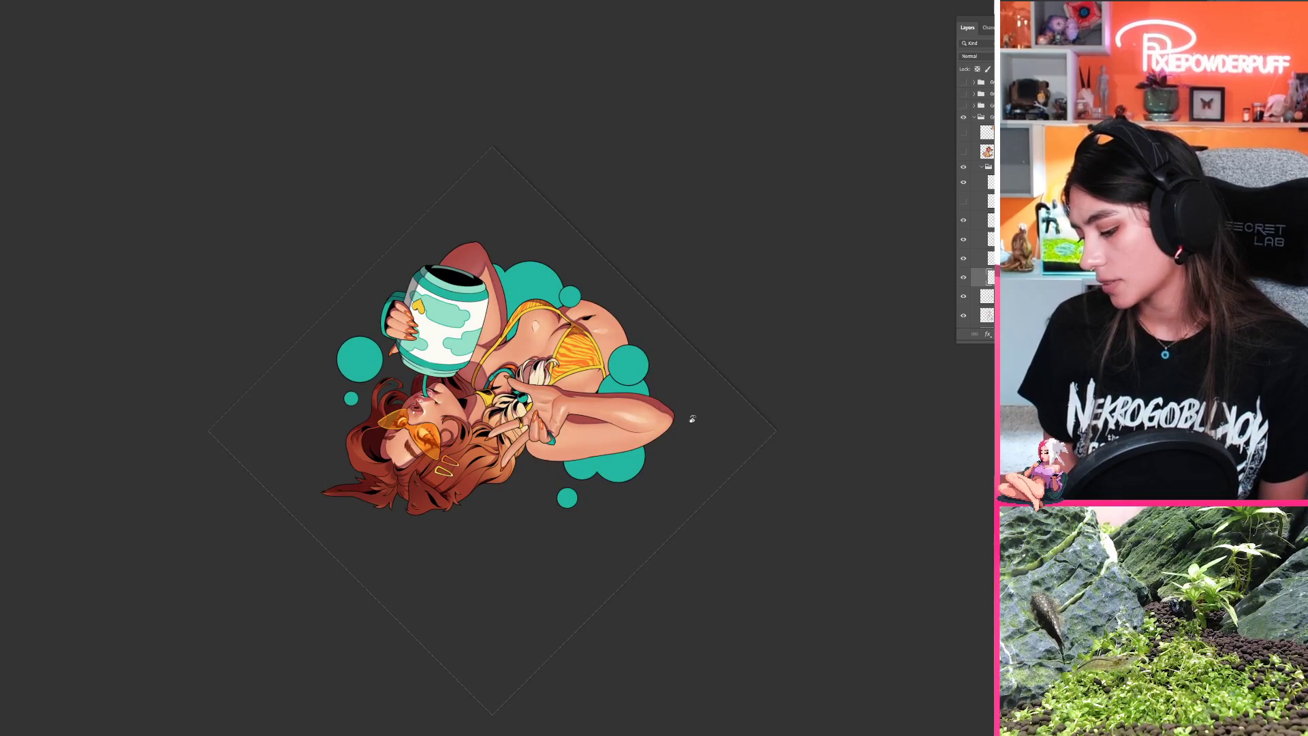
{"action": "left_click_drag", "start_coordinate": [680, 427], "coordinate": [341, 436]}
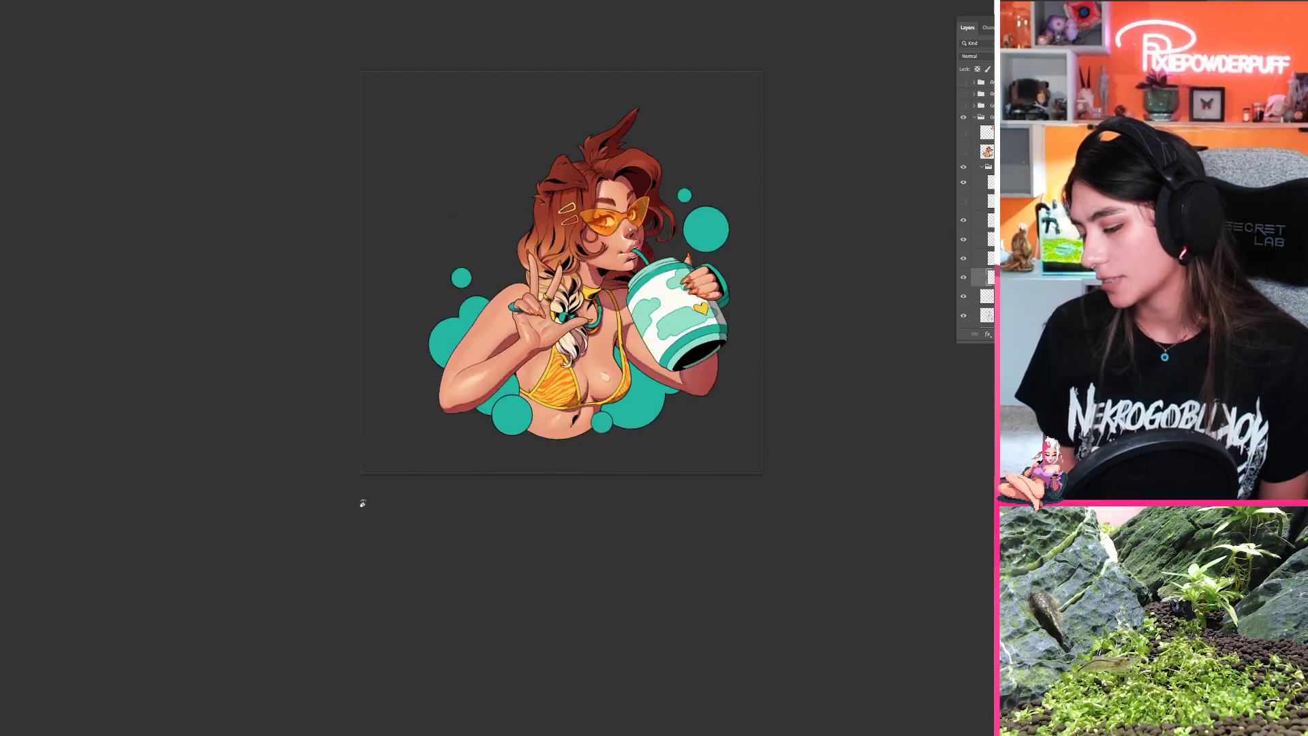
{"action": "left_click_drag", "start_coordinate": [657, 248], "coordinate": [492, 304]}
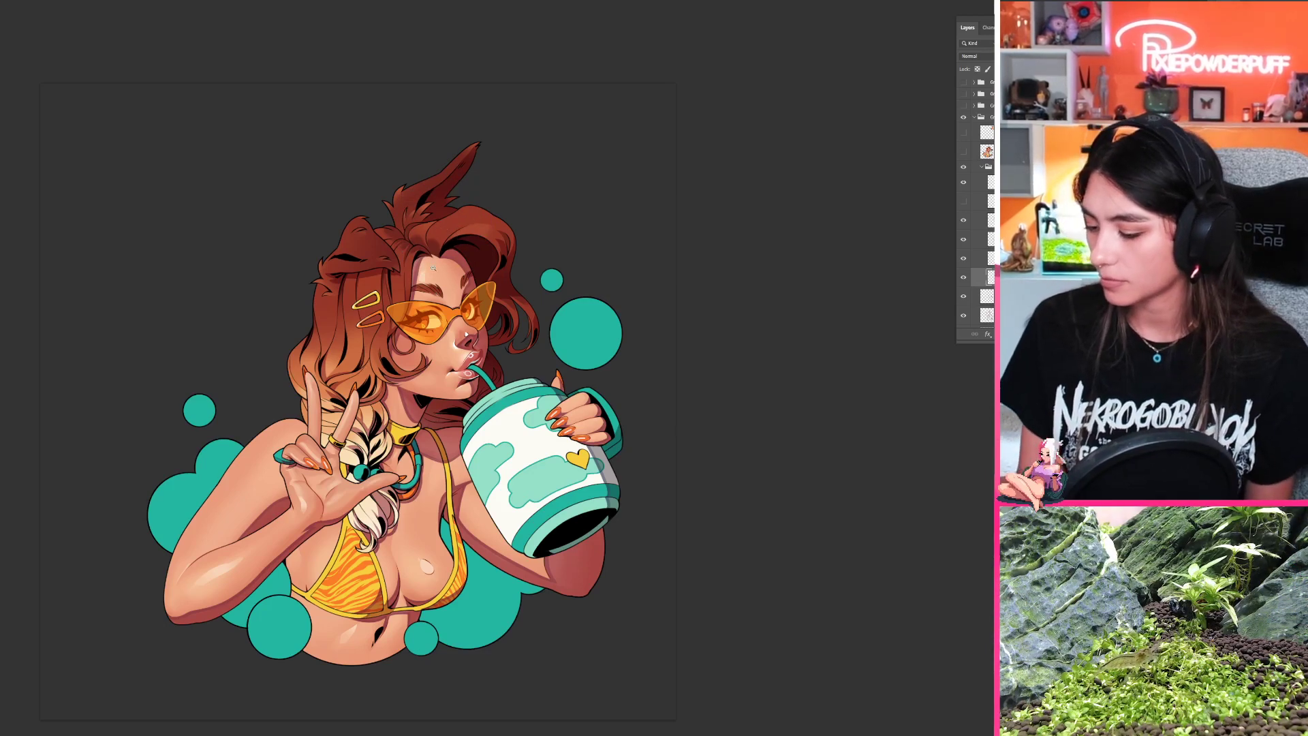
{"action": "mouse_move", "coordinate": [449, 241]}
{"action": "left_mouse_down"}
{"action": "mouse_move", "coordinate": [477, 237]}
{"action": "mouse_move", "coordinate": [429, 335]}
{"action": "mouse_move", "coordinate": [395, 322]}
{"action": "mouse_move", "coordinate": [442, 312]}
{"action": "left_mouse_up"}
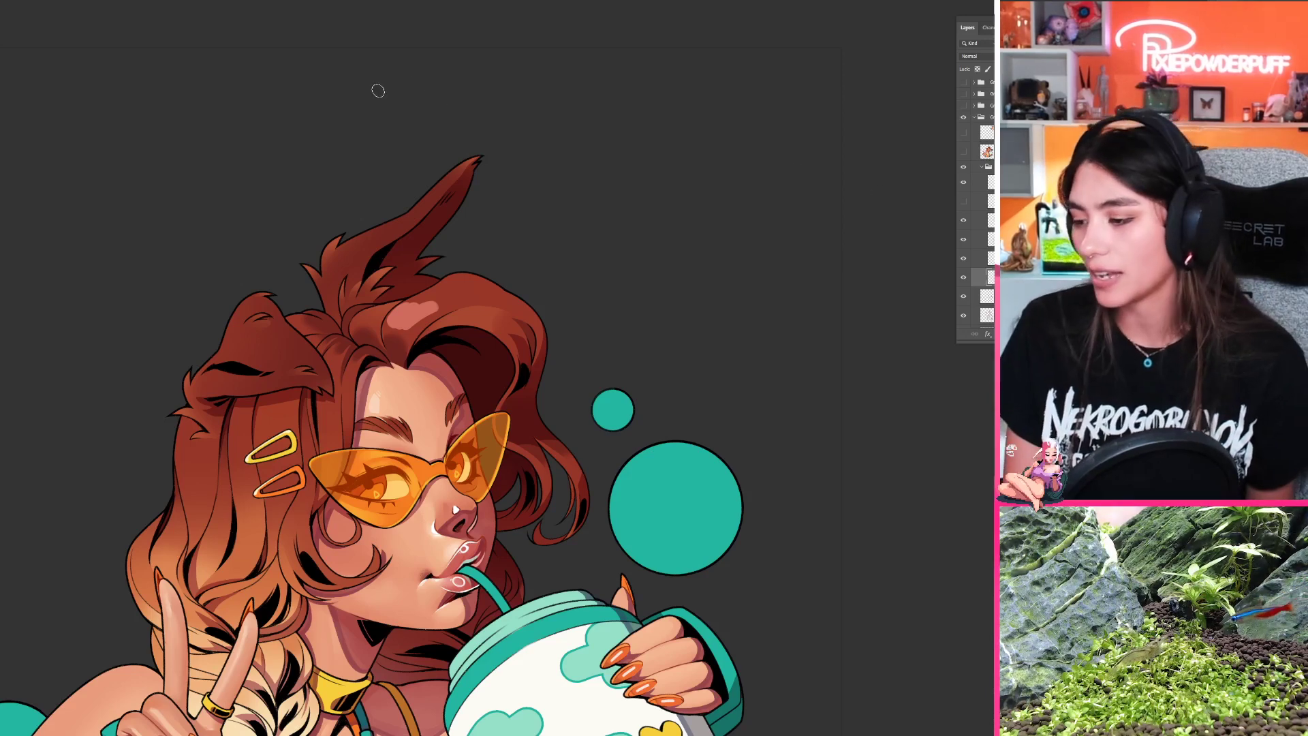
Step: Look at the finished illustration of the woman in the purple top with the lollipop, then return to the mug illustration
{"action": "key", "text": "ctrl+Tab"}
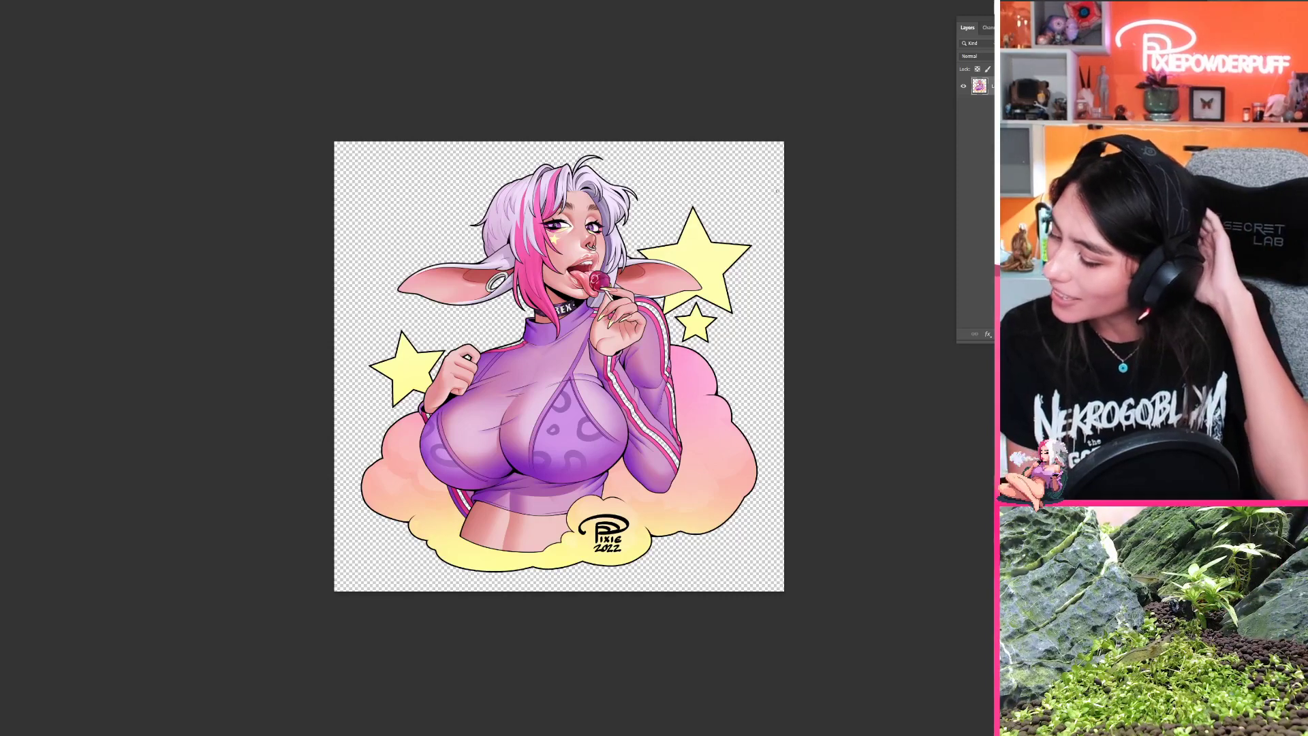
{"action": "key", "text": "ctrl+Tab"}
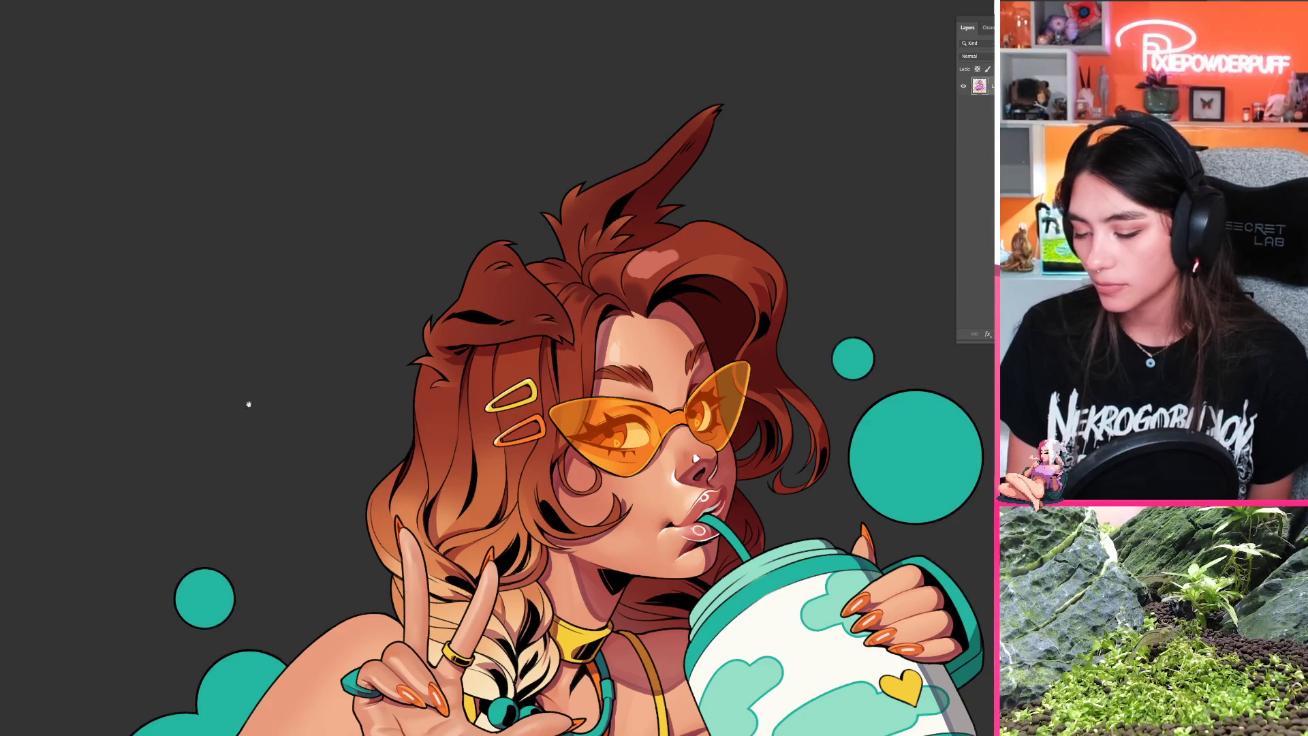
Step: Rework the highlight on the front hair curl with a softer tone, alternating between brush and eraser
{"action": "mouse_move", "coordinate": [678, 445]}
{"action": "left_mouse_down"}
{"action": "mouse_move", "coordinate": [690, 423]}
{"action": "mouse_move", "coordinate": [595, 537]}
{"action": "left_mouse_up"}
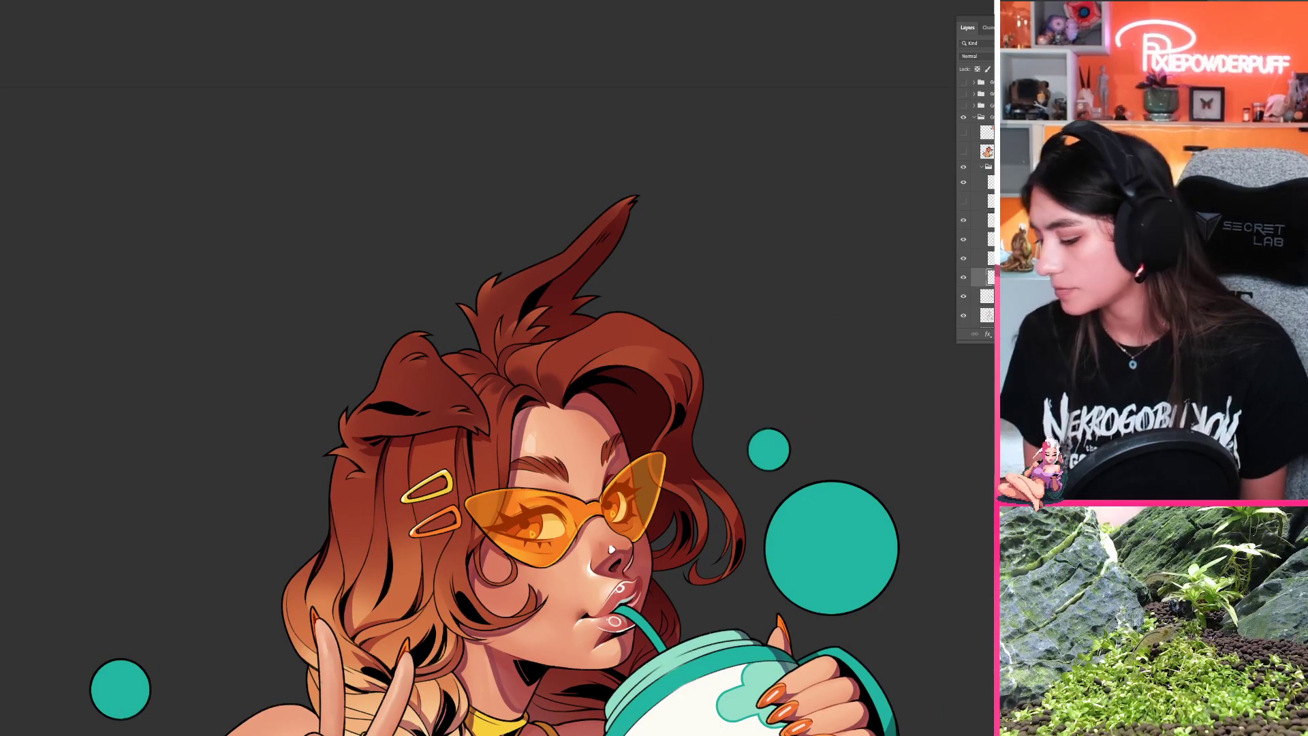
{"action": "mouse_move", "coordinate": [559, 366]}
{"action": "left_mouse_down"}
{"action": "mouse_move", "coordinate": [609, 337]}
{"action": "mouse_move", "coordinate": [551, 387]}
{"action": "mouse_move", "coordinate": [537, 419]}
{"action": "left_mouse_up"}
{"action": "key", "text": "e"}
{"action": "key", "text": "b"}
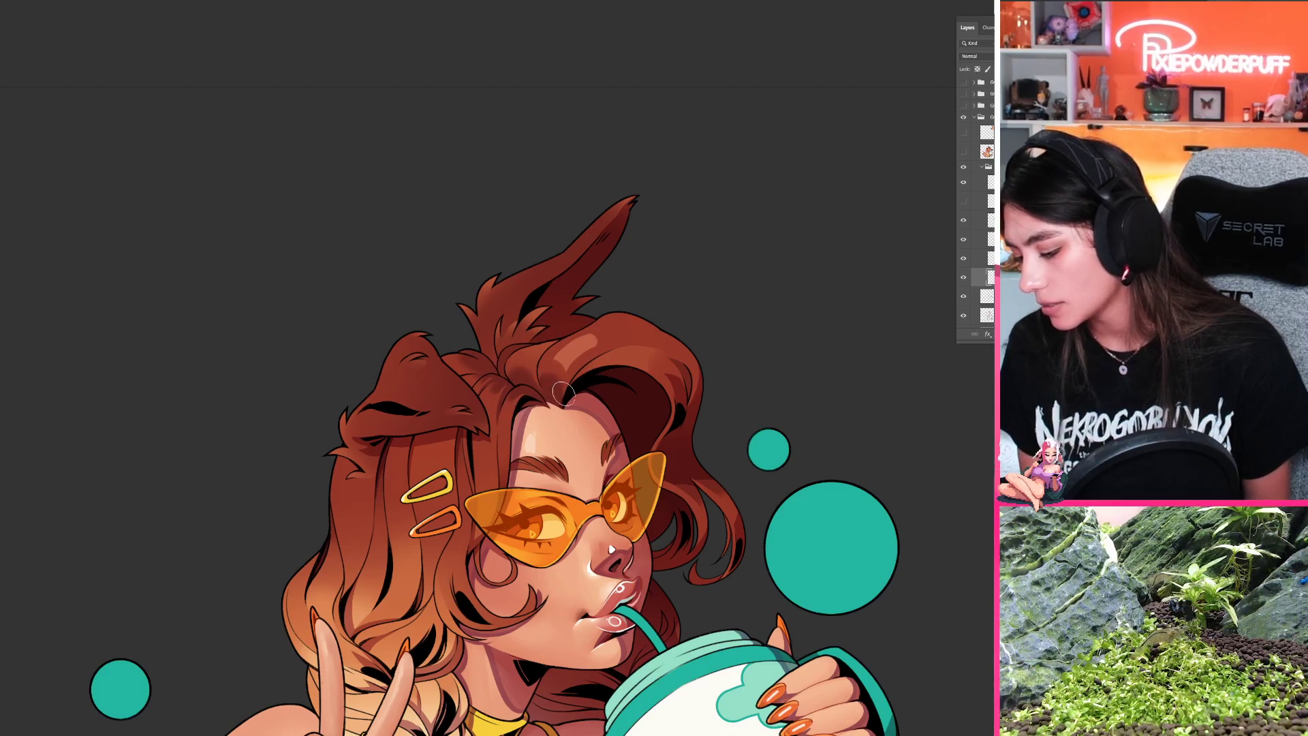
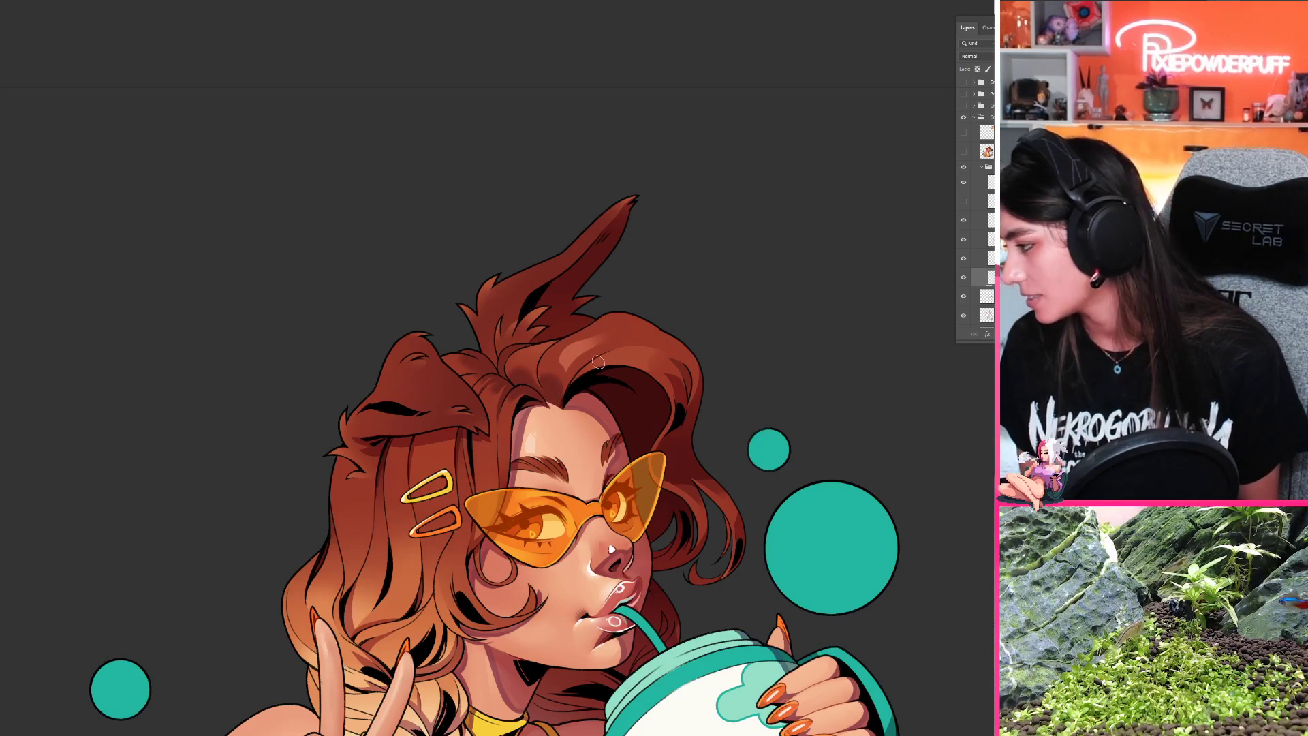
Step: Examine the front hair curl's highlight, comparing the whole mug illustration with close views of the head
{"action": "left_click_drag", "start_coordinate": [600, 456], "coordinate": [542, 380]}
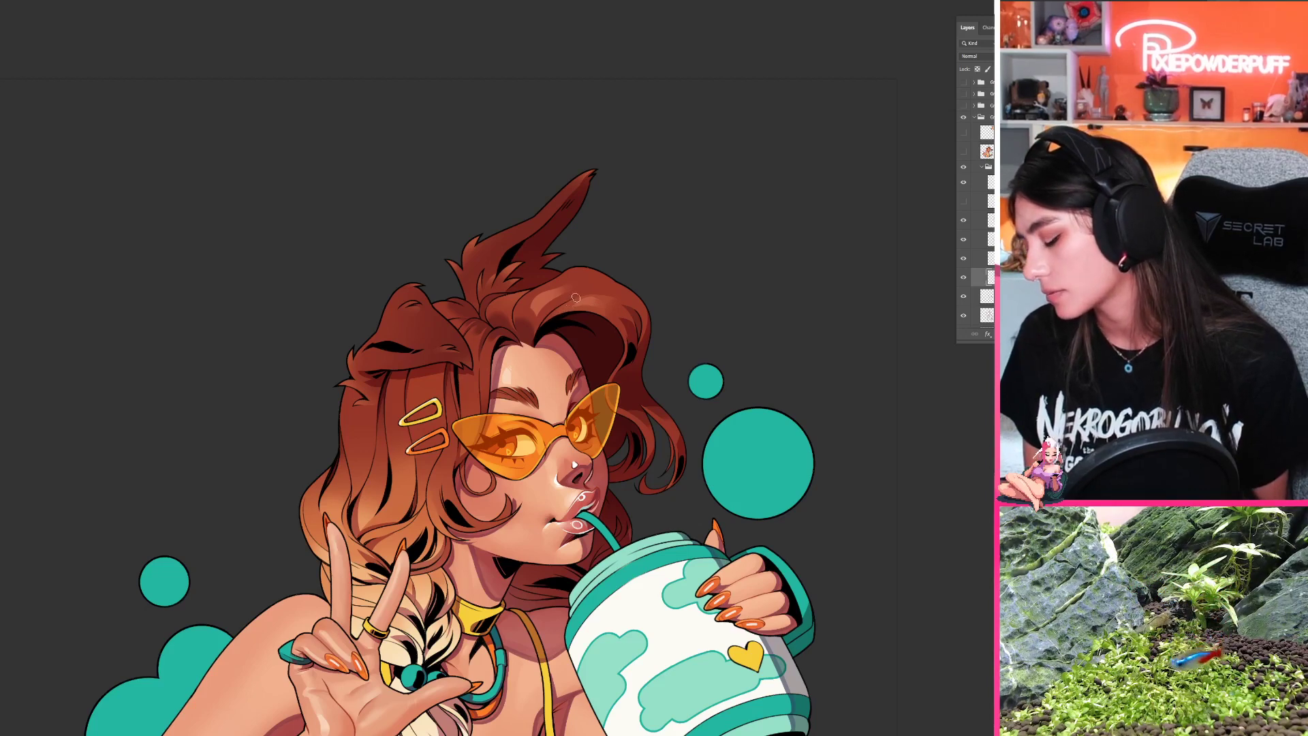
{"action": "key", "text": "ctrl+minus"}
{"action": "key", "text": "ctrl+minus"}
{"action": "key", "text": "ctrl+minus"}
{"action": "key", "text": "ctrl+minus"}
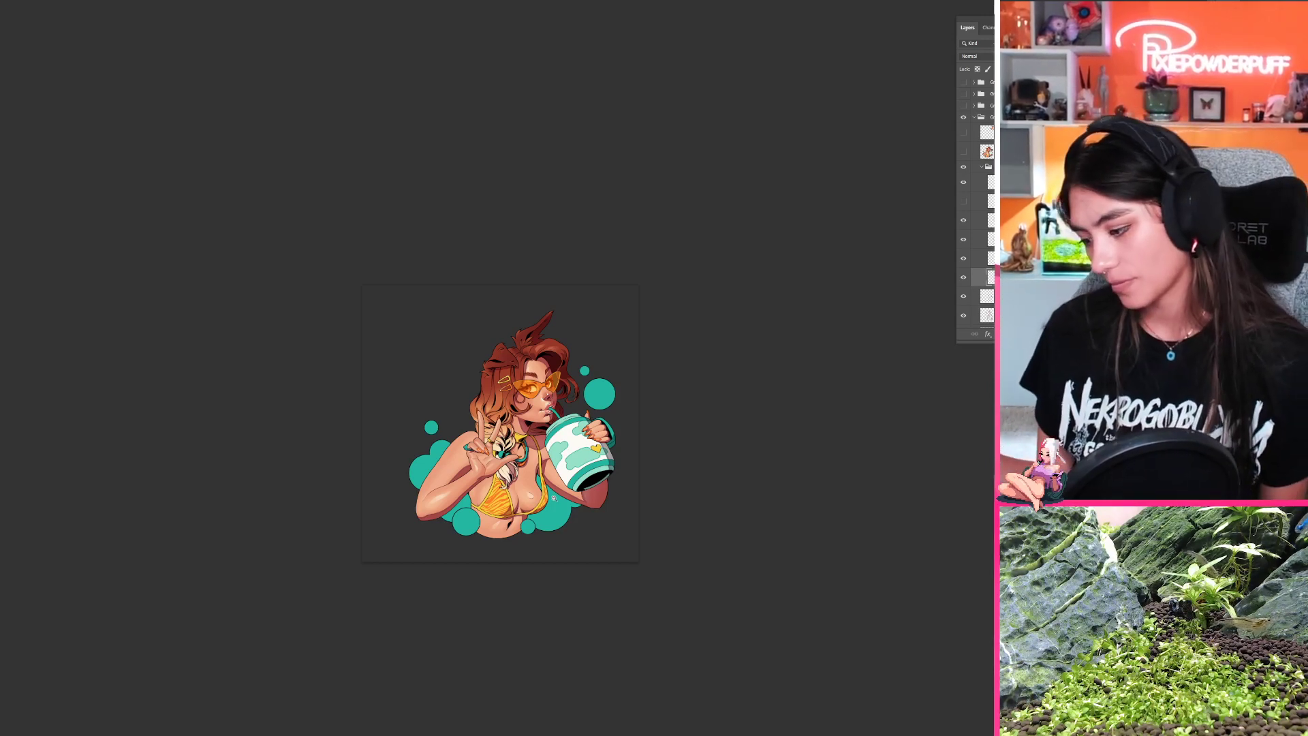
{"action": "scroll", "coordinate": [531, 353], "scroll_direction": "up", "scroll_amount": 5}
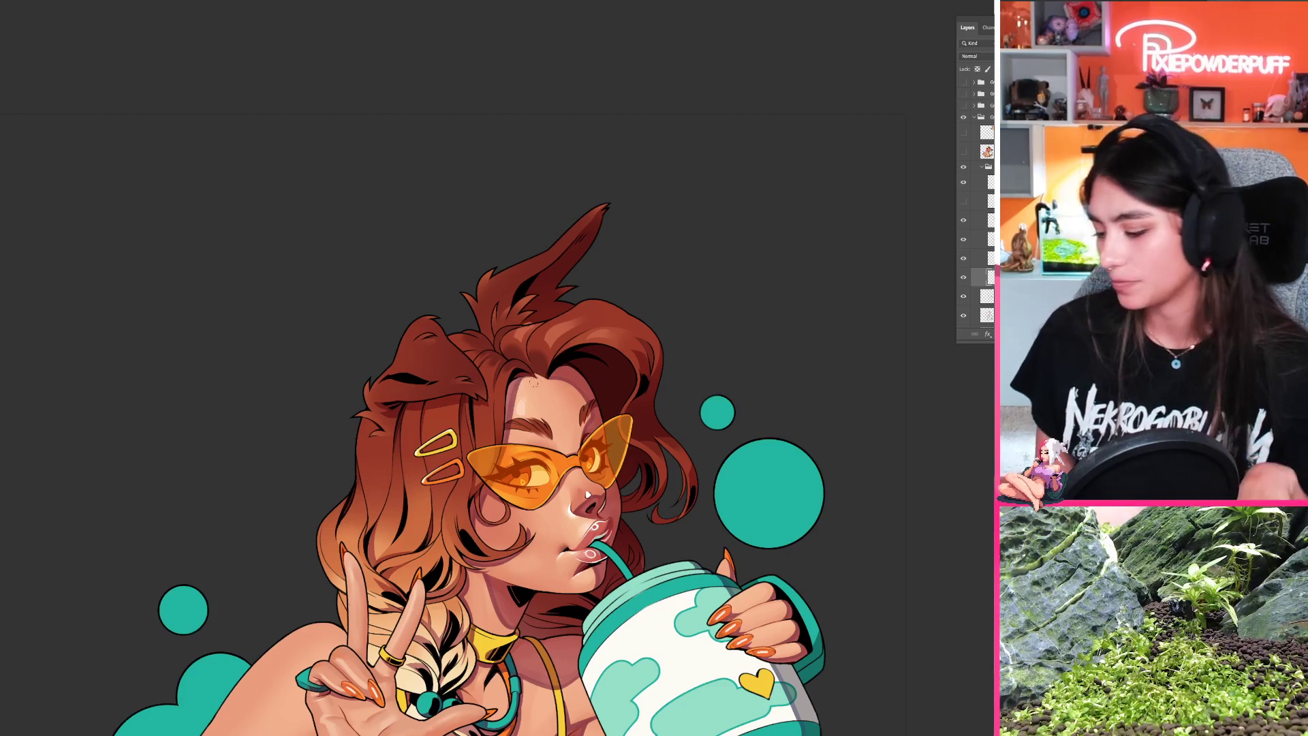
{"action": "scroll", "coordinate": [555, 325], "scroll_direction": "up", "scroll_amount": 2}
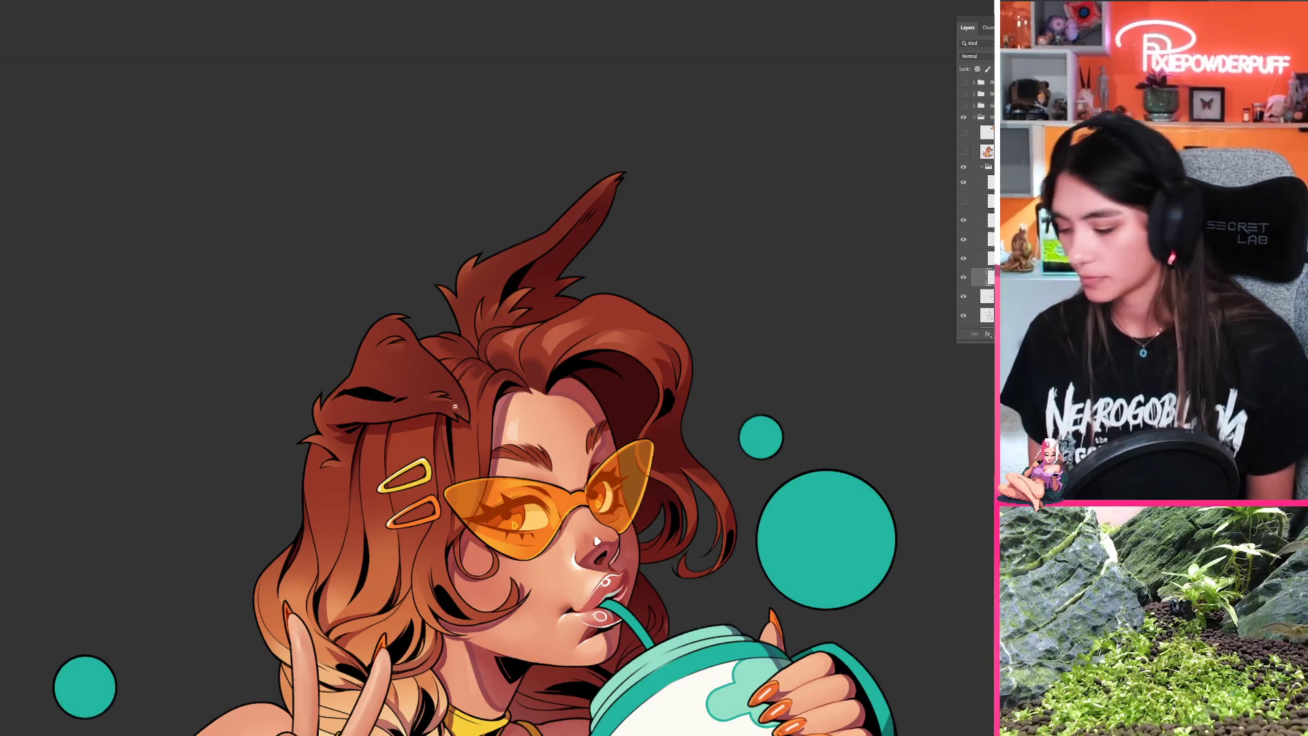
{"action": "left_click_drag", "start_coordinate": [455, 407], "coordinate": [449, 280]}
{"action": "left_click_drag", "start_coordinate": [518, 419], "coordinate": [591, 394]}
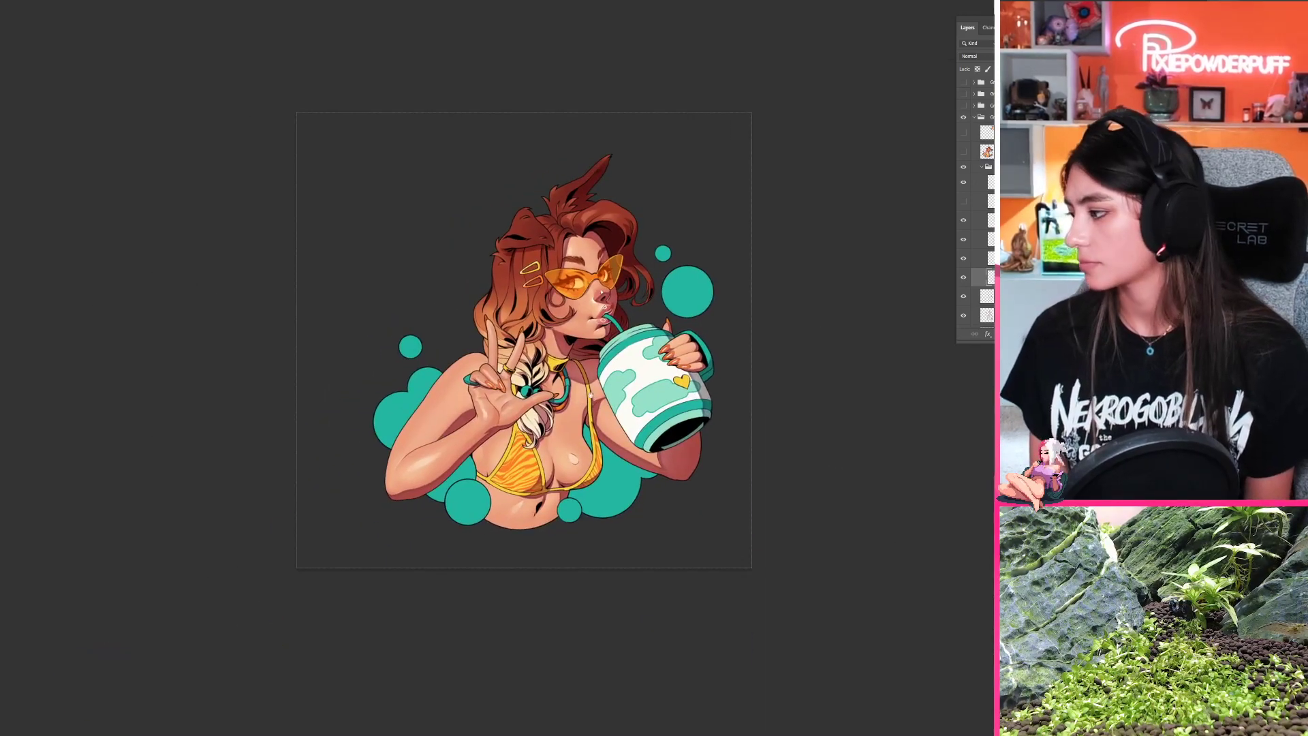
{"action": "scroll", "coordinate": [523, 274], "scroll_direction": "up", "scroll_amount": 5}
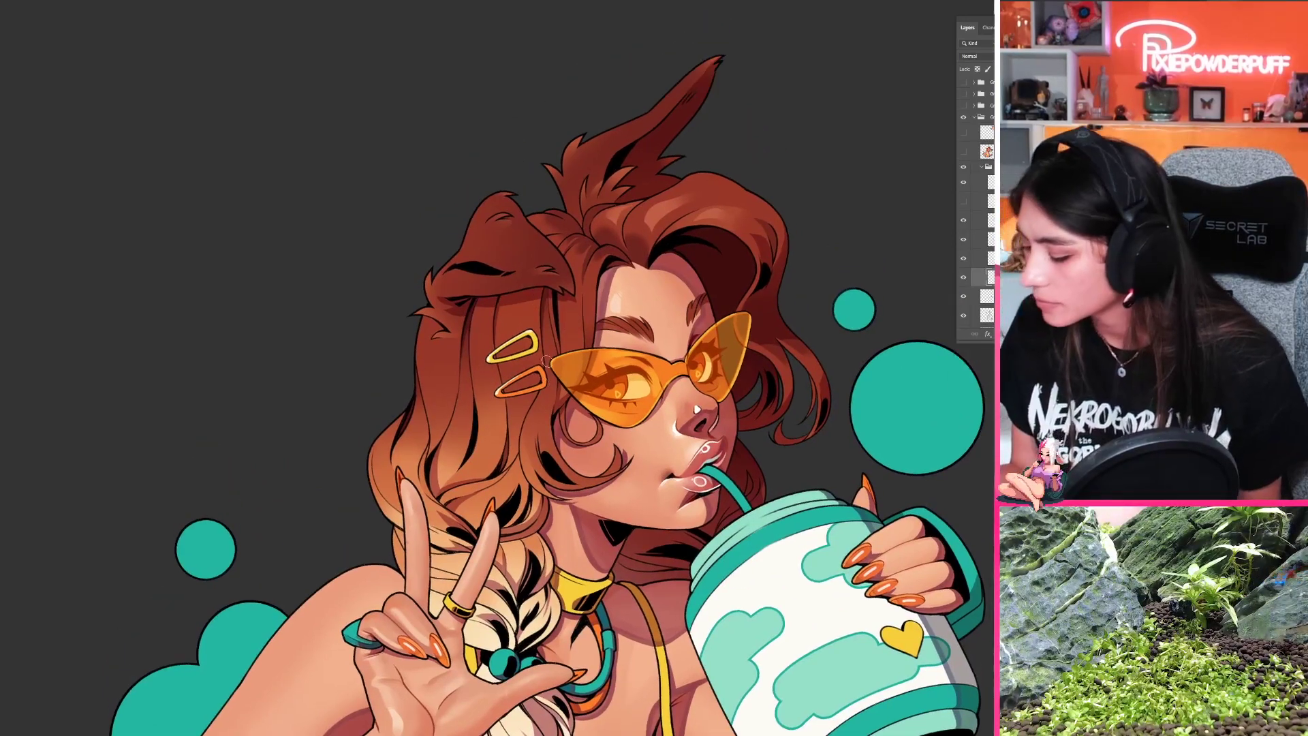
{"action": "scroll", "coordinate": [548, 303], "scroll_direction": "up", "scroll_amount": 2}
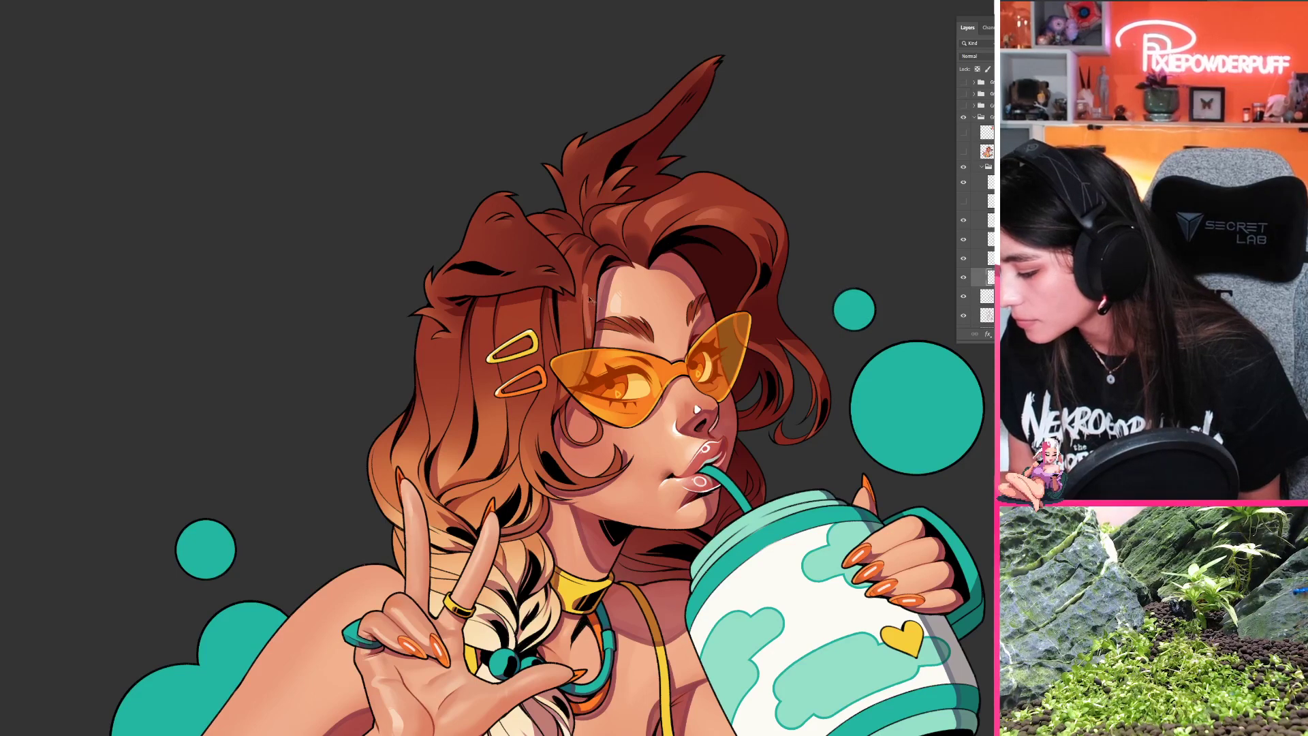
Step: Paint a thin highlight down the hair strand beside the forehead, undoing strokes that do not suit
{"action": "left_click_drag", "start_coordinate": [586, 280], "coordinate": [588, 339]}
{"action": "key", "text": "ctrl+z"}
{"action": "key", "text": "ctrl+z"}
{"action": "left_click_drag", "start_coordinate": [585, 278], "coordinate": [587, 340]}
{"action": "key", "text": "ctrl+z"}
{"action": "left_click_drag", "start_coordinate": [585, 281], "coordinate": [588, 341]}
{"action": "key", "text": "ctrl+z"}
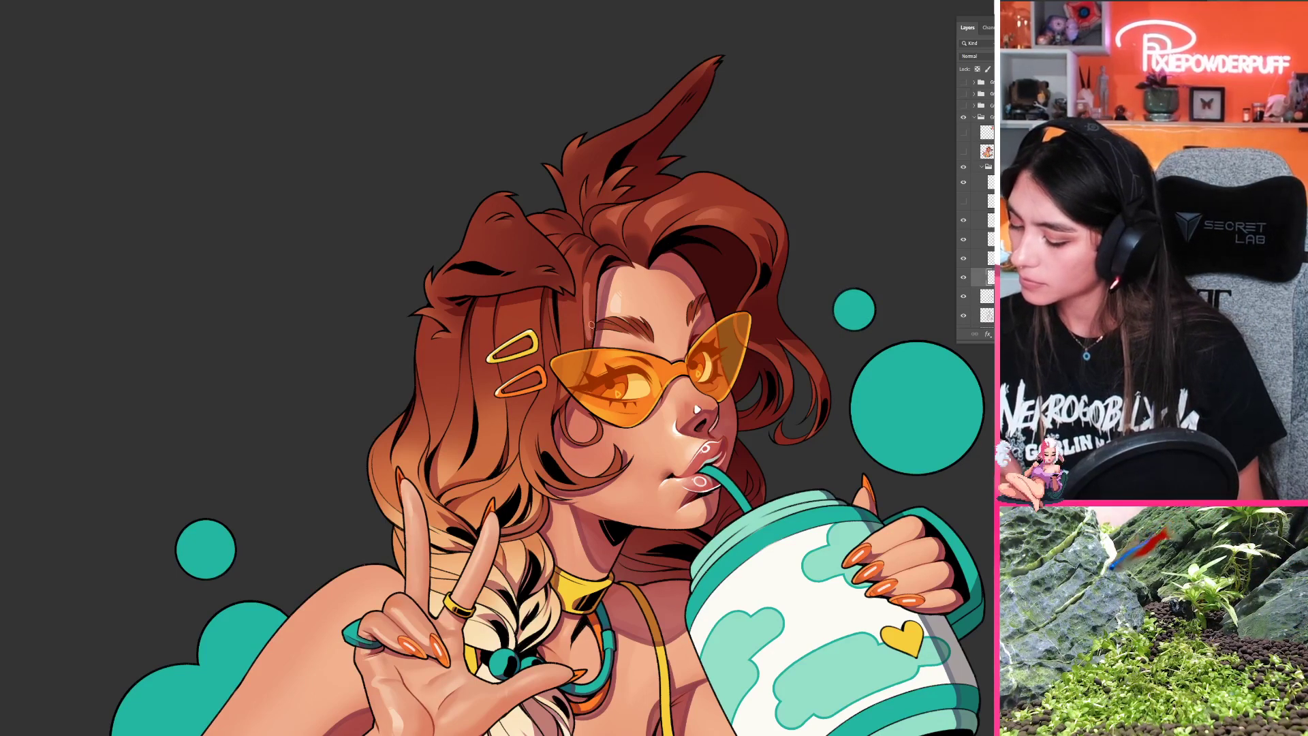
{"action": "left_click_drag", "start_coordinate": [595, 289], "coordinate": [590, 340]}
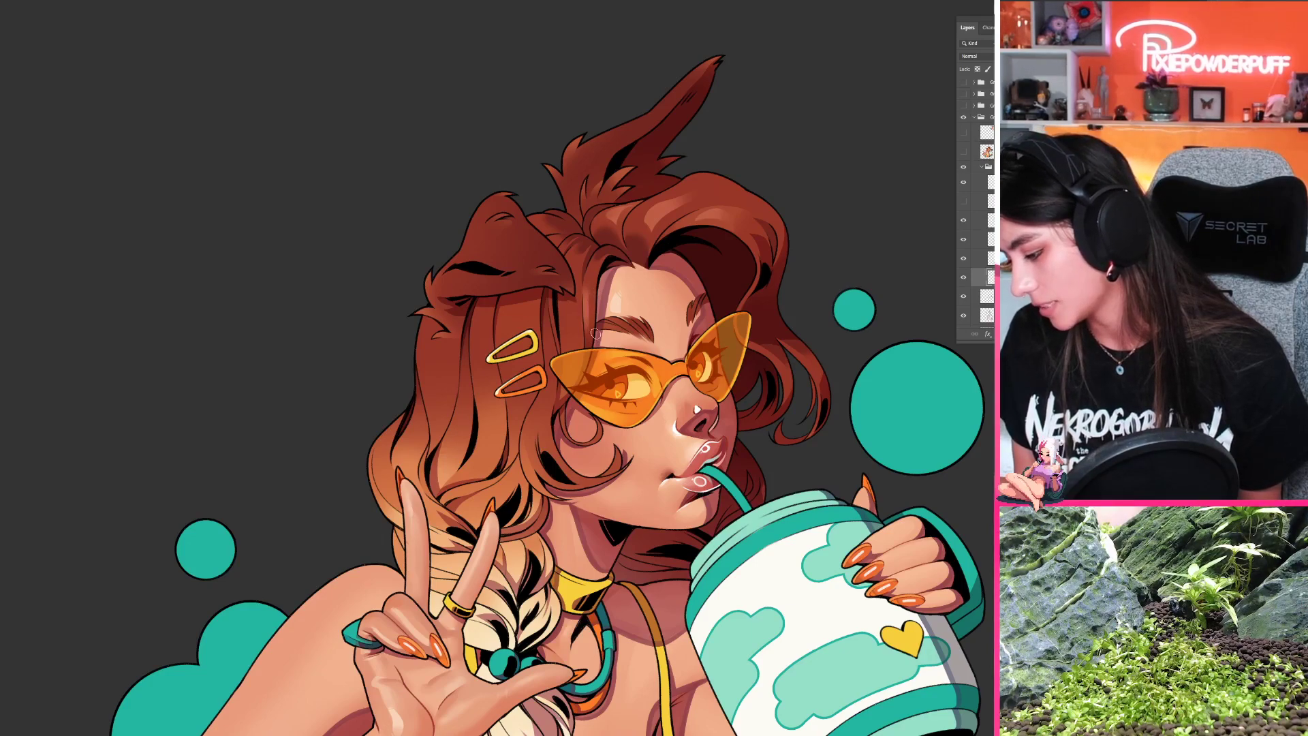
Step: Turn the illustration and refine soft highlight streaks on the hair strand between the forehead and the folded ear
{"action": "key", "text": "r"}
{"action": "left_click_drag", "start_coordinate": [556, 393], "coordinate": [639, 334]}
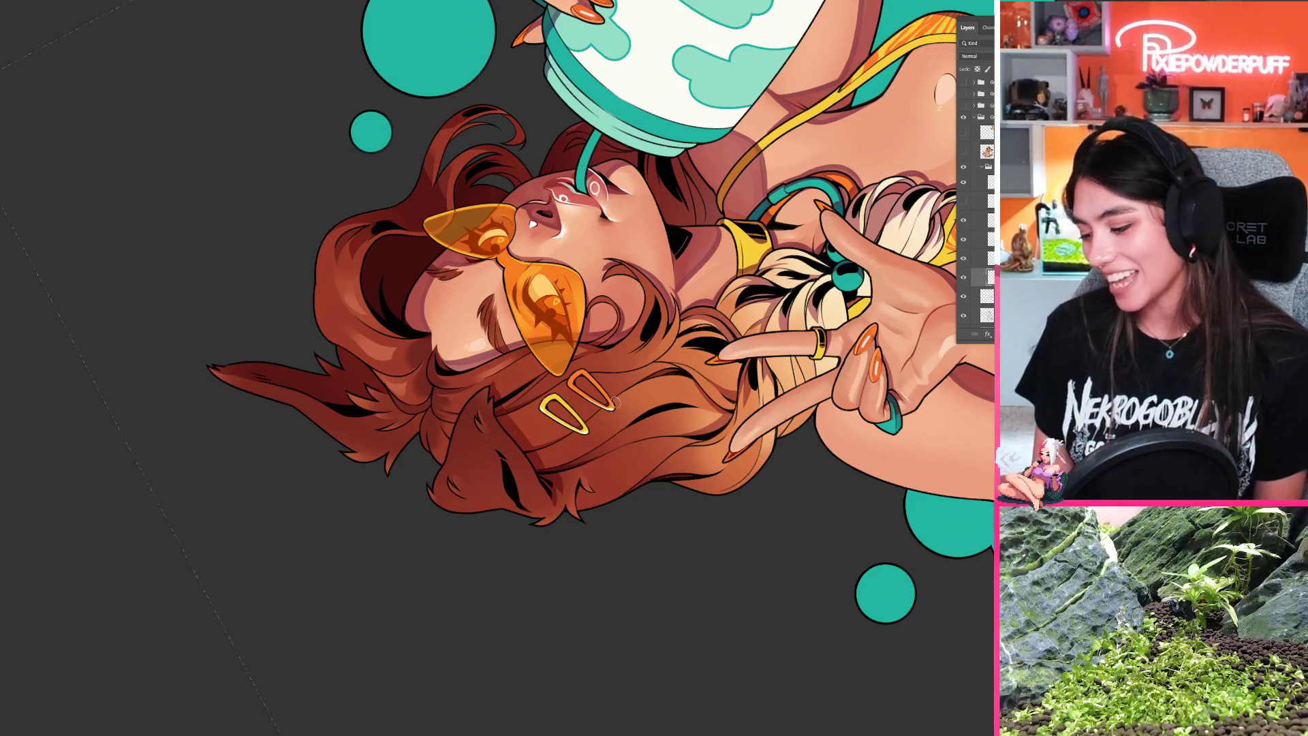
{"action": "key", "text": "r"}
{"action": "left_click_drag", "start_coordinate": [463, 333], "coordinate": [730, 385]}
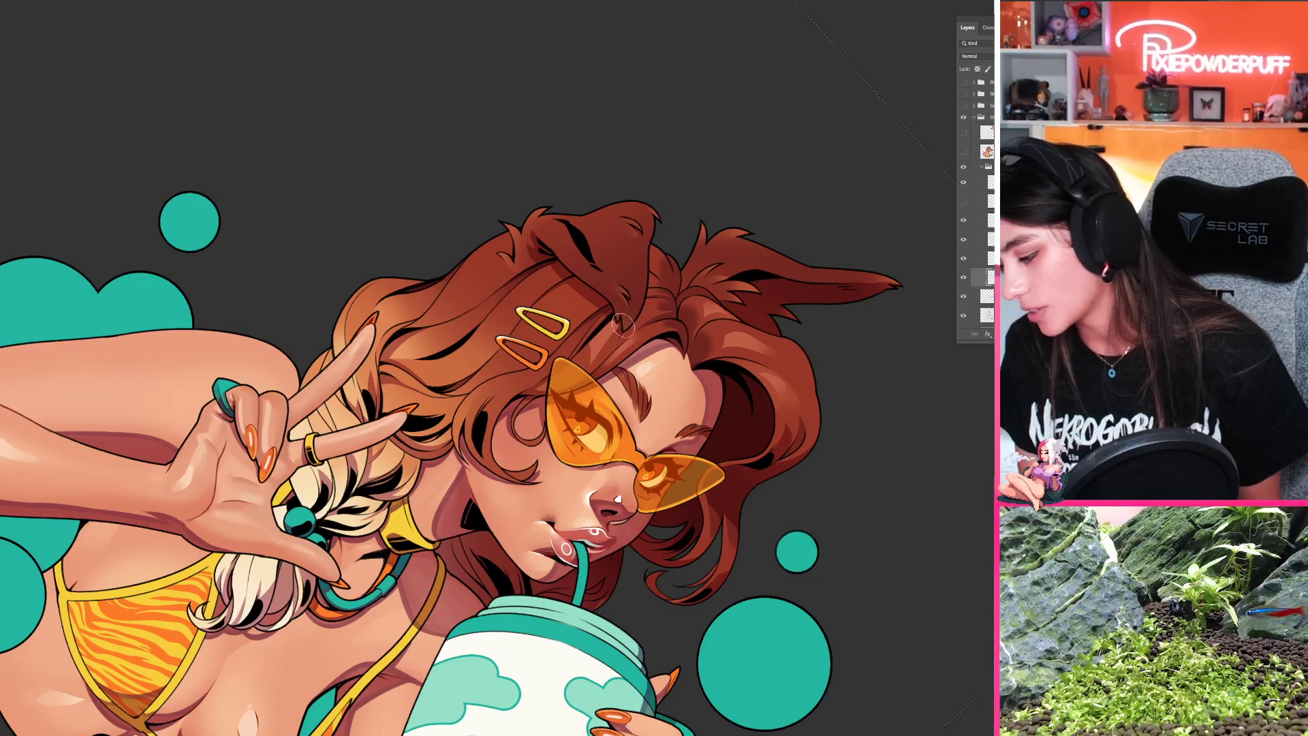
{"action": "key", "text": "r"}
{"action": "mouse_move", "coordinate": [606, 341]}
{"action": "left_mouse_down"}
{"action": "mouse_move", "coordinate": [528, 320]}
{"action": "mouse_move", "coordinate": [498, 388]}
{"action": "mouse_move", "coordinate": [503, 423]}
{"action": "left_mouse_up"}
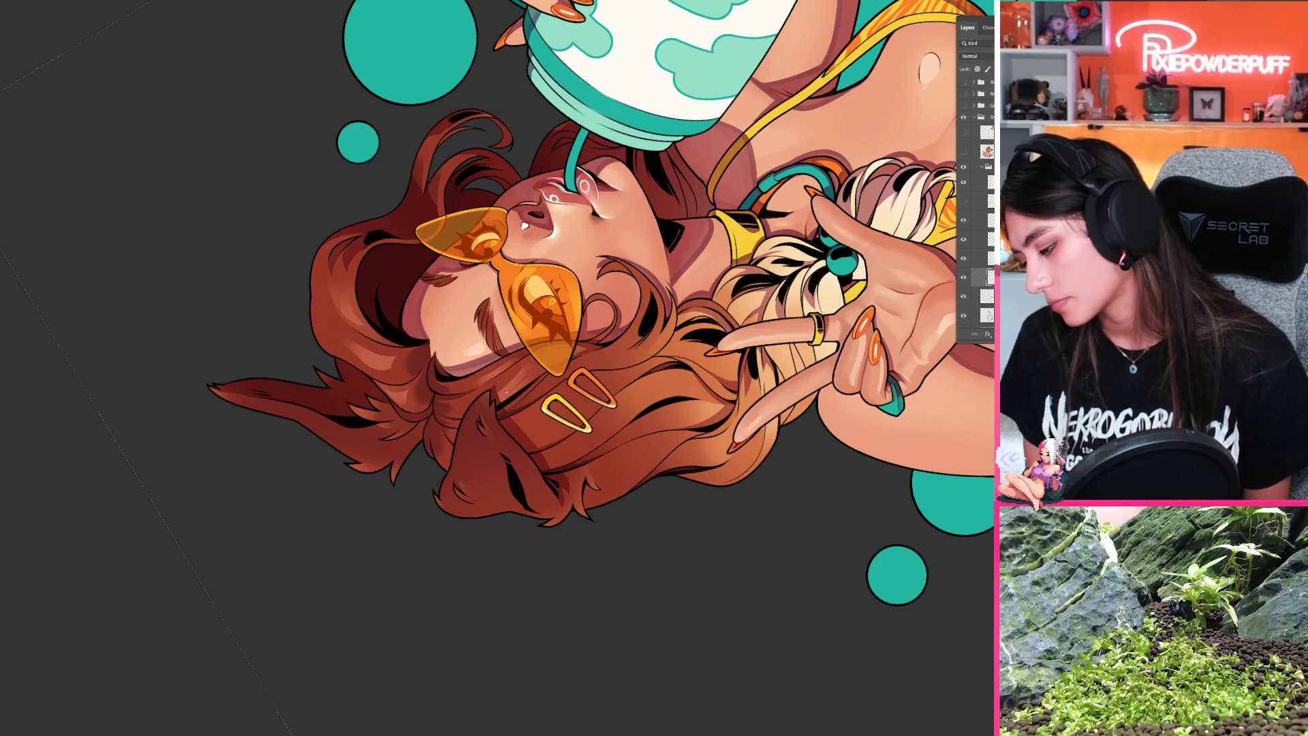
{"action": "scroll", "coordinate": [521, 388], "scroll_direction": "up", "scroll_amount": 8}
{"action": "left_click_drag", "start_coordinate": [488, 408], "coordinate": [584, 326]}
{"action": "left_click_drag", "start_coordinate": [530, 365], "coordinate": [569, 328]}
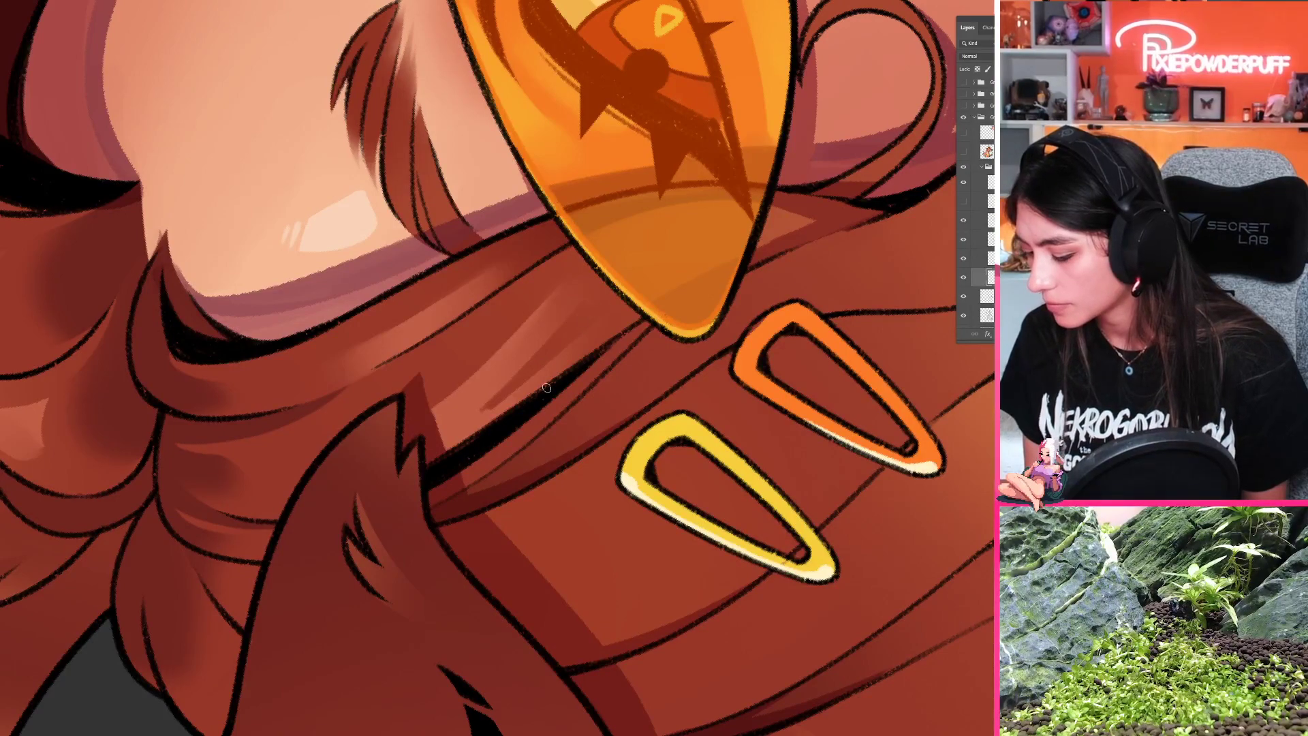
{"action": "key", "text": "b"}
{"action": "key", "text": "b"}
{"action": "left_click_drag", "start_coordinate": [486, 415], "coordinate": [514, 395]}
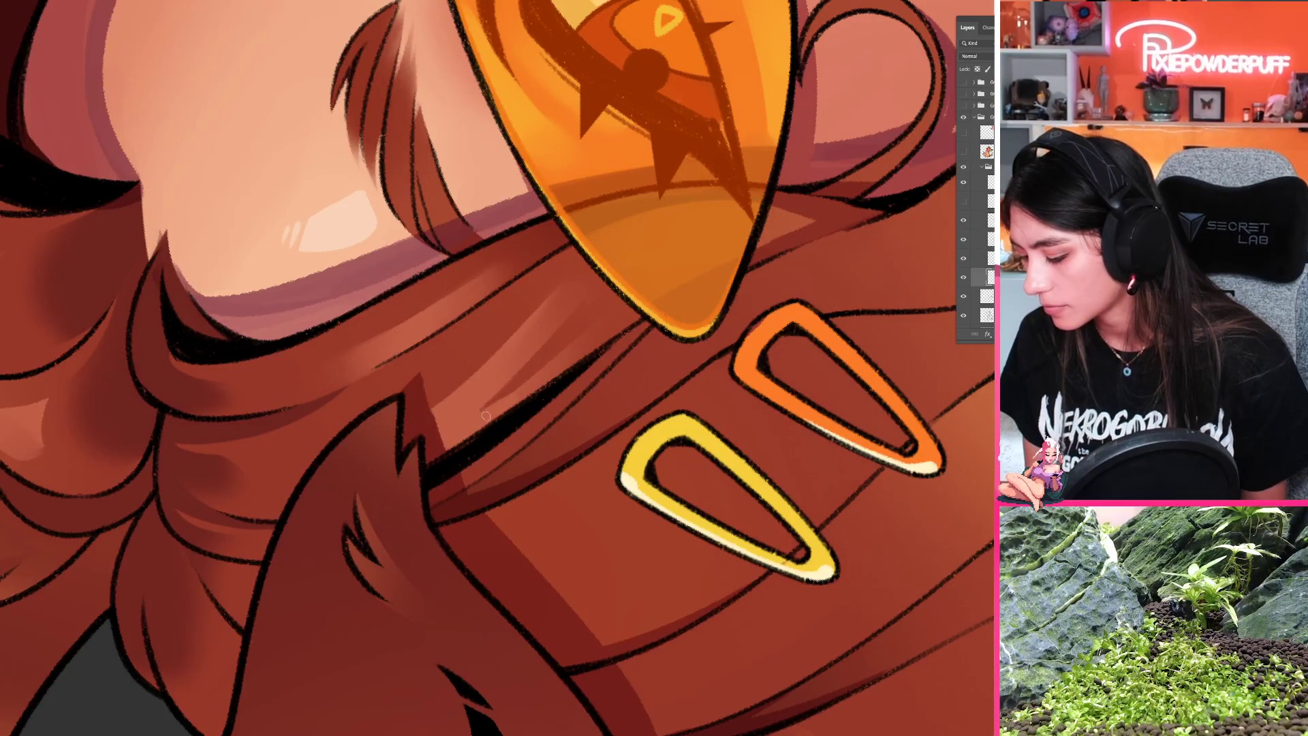
Step: Set the illustration upright again and paint a light highlight on the strands around the hair clips, undoing unsuitable strokes
{"action": "scroll", "coordinate": [525, 400], "scroll_direction": "down", "scroll_amount": 12}
{"action": "key", "text": "r"}
{"action": "left_click_drag", "start_coordinate": [468, 522], "coordinate": [646, 440]}
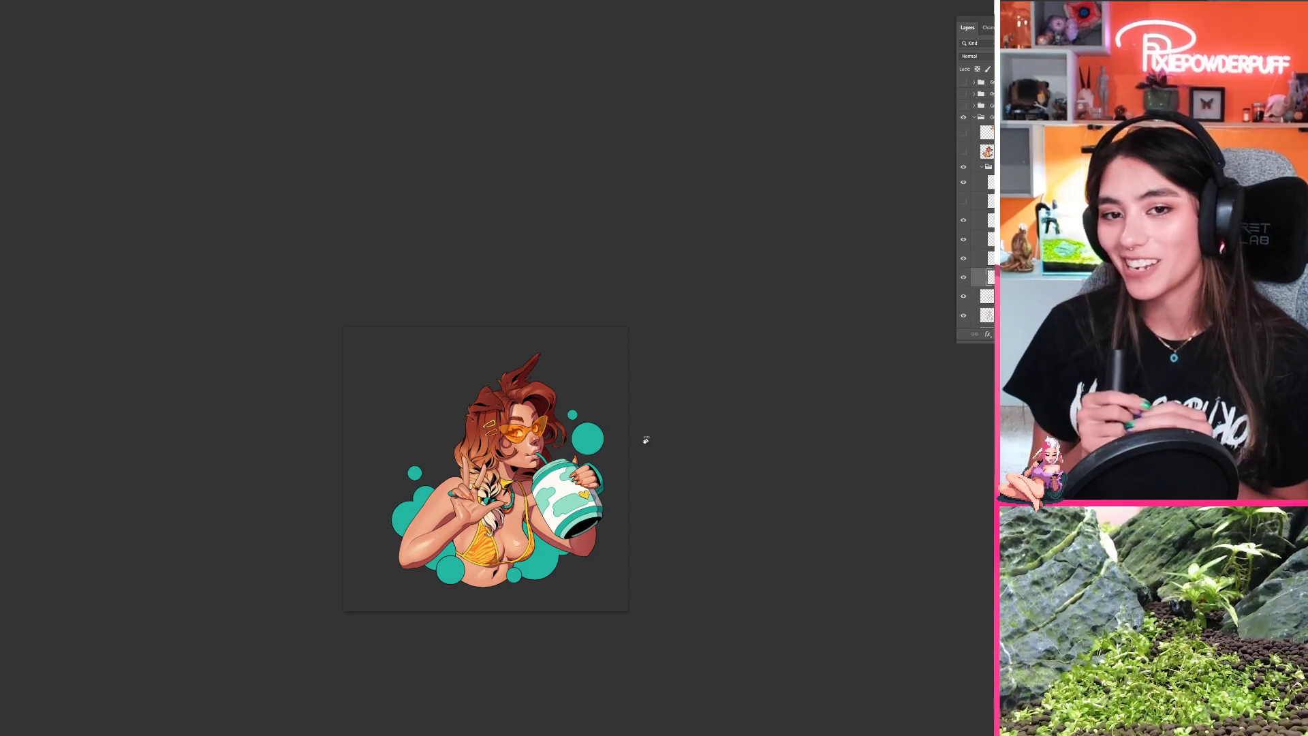
{"action": "left_click_drag", "start_coordinate": [519, 456], "coordinate": [567, 430]}
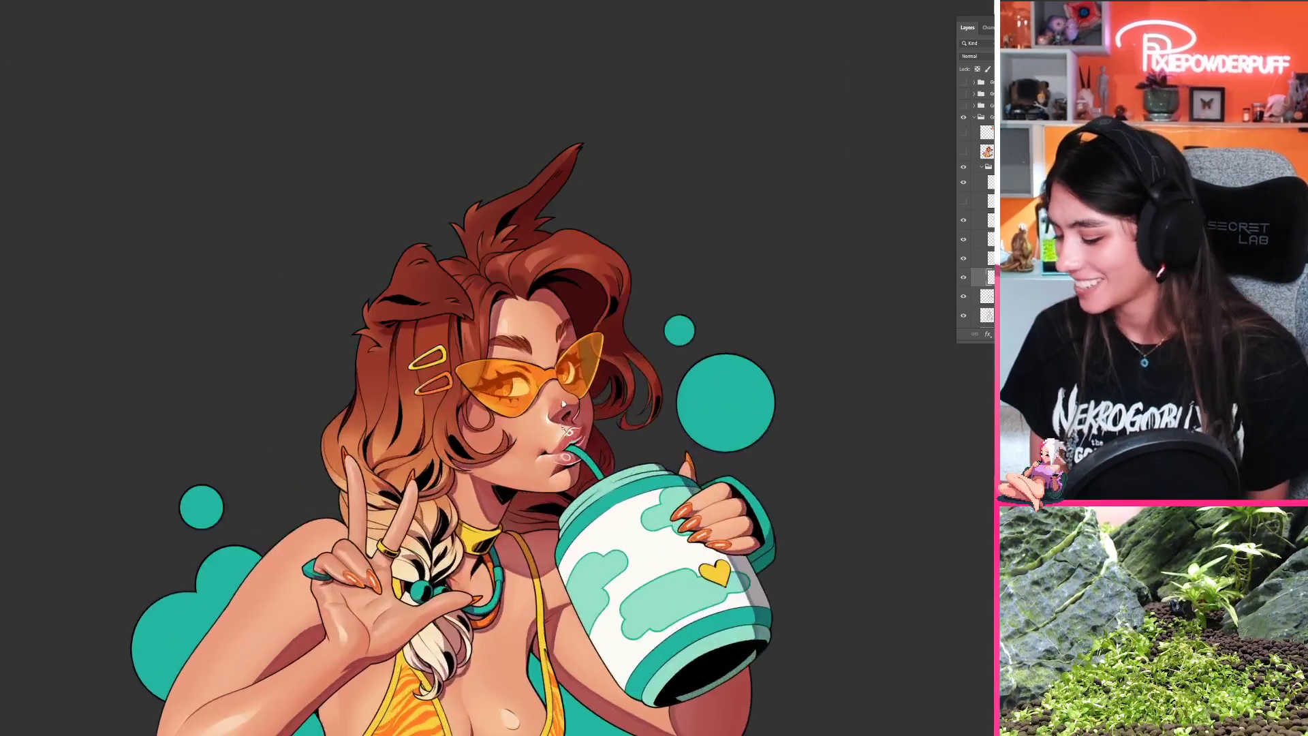
{"action": "mouse_move", "coordinate": [483, 346]}
{"action": "left_mouse_down"}
{"action": "mouse_move", "coordinate": [508, 368]}
{"action": "mouse_move", "coordinate": [502, 408]}
{"action": "left_mouse_up"}
{"action": "key", "text": "ctrl+z"}
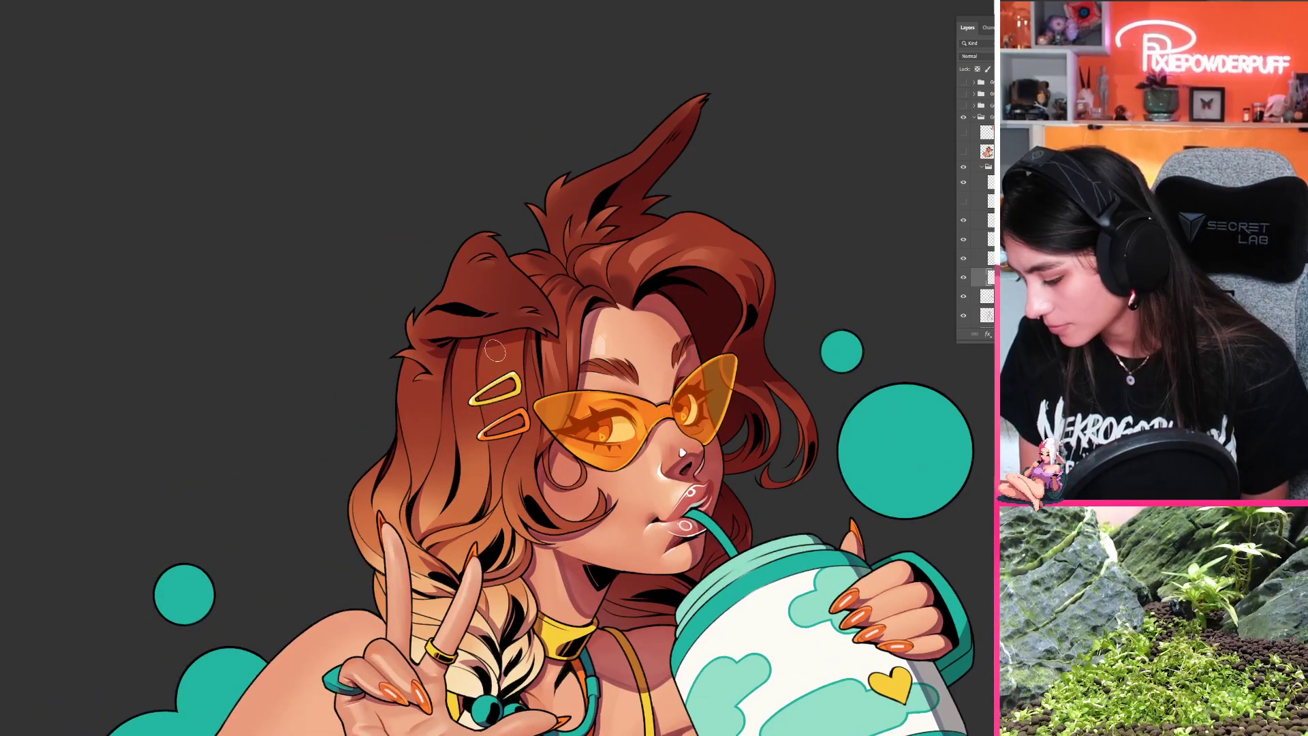
{"action": "left_click_drag", "start_coordinate": [493, 341], "coordinate": [513, 425]}
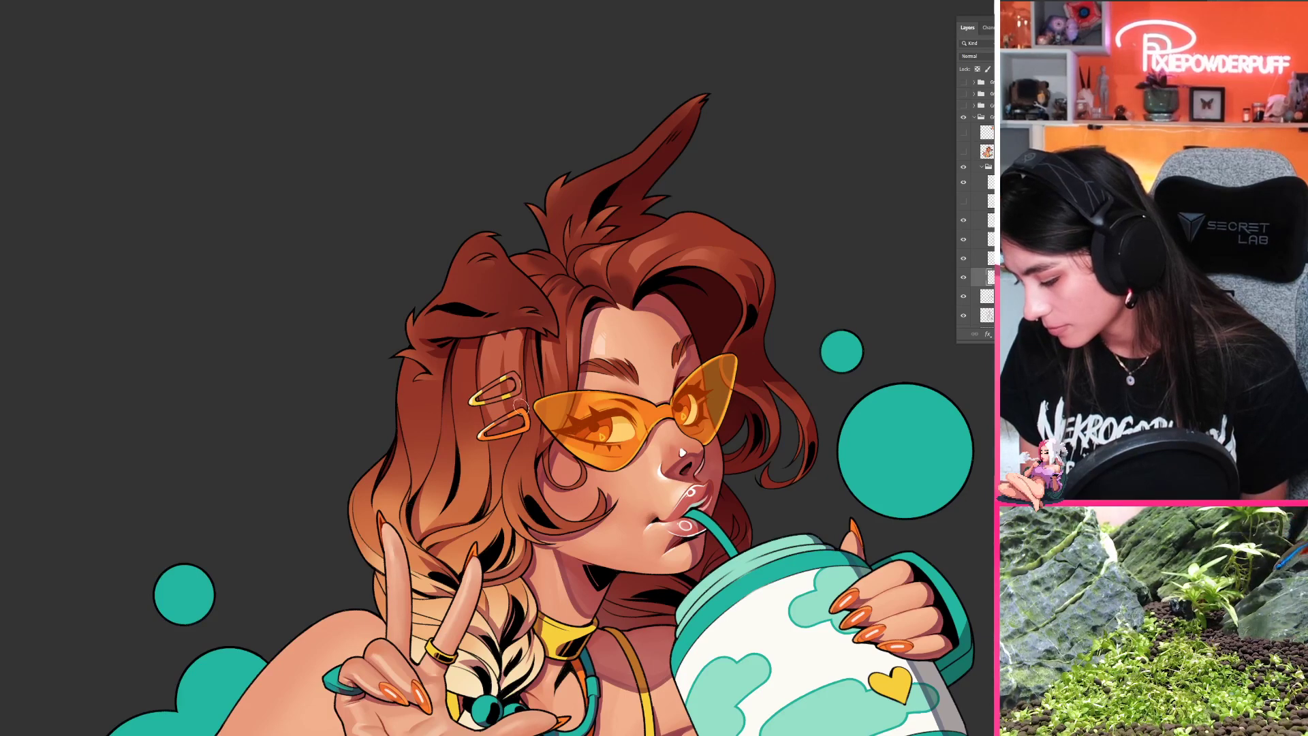
{"action": "left_click_drag", "start_coordinate": [522, 331], "coordinate": [518, 392]}
{"action": "key", "text": "ctrl+z"}
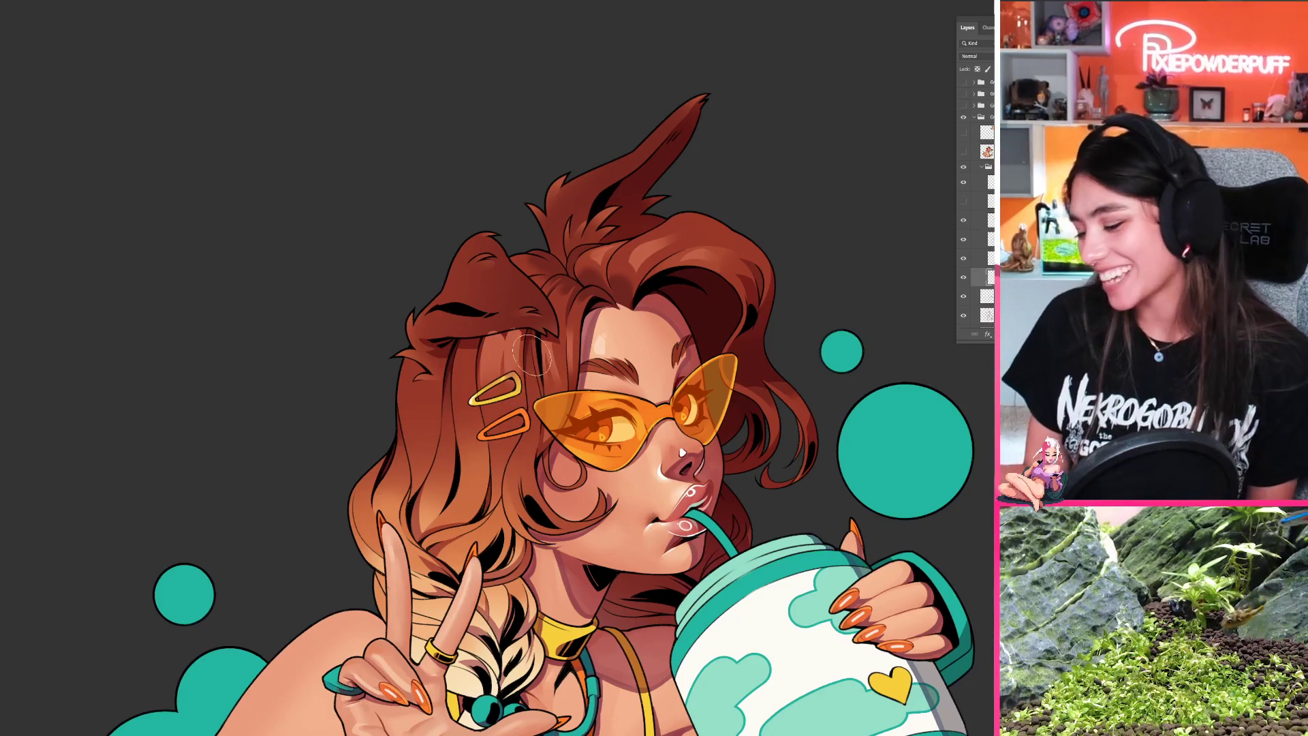
Step: Turn the illustration and refine the highlight on the strands between the hair clips and the folded ear
{"action": "scroll", "coordinate": [521, 368], "scroll_direction": "up", "scroll_amount": 2}
{"action": "key", "text": "b"}
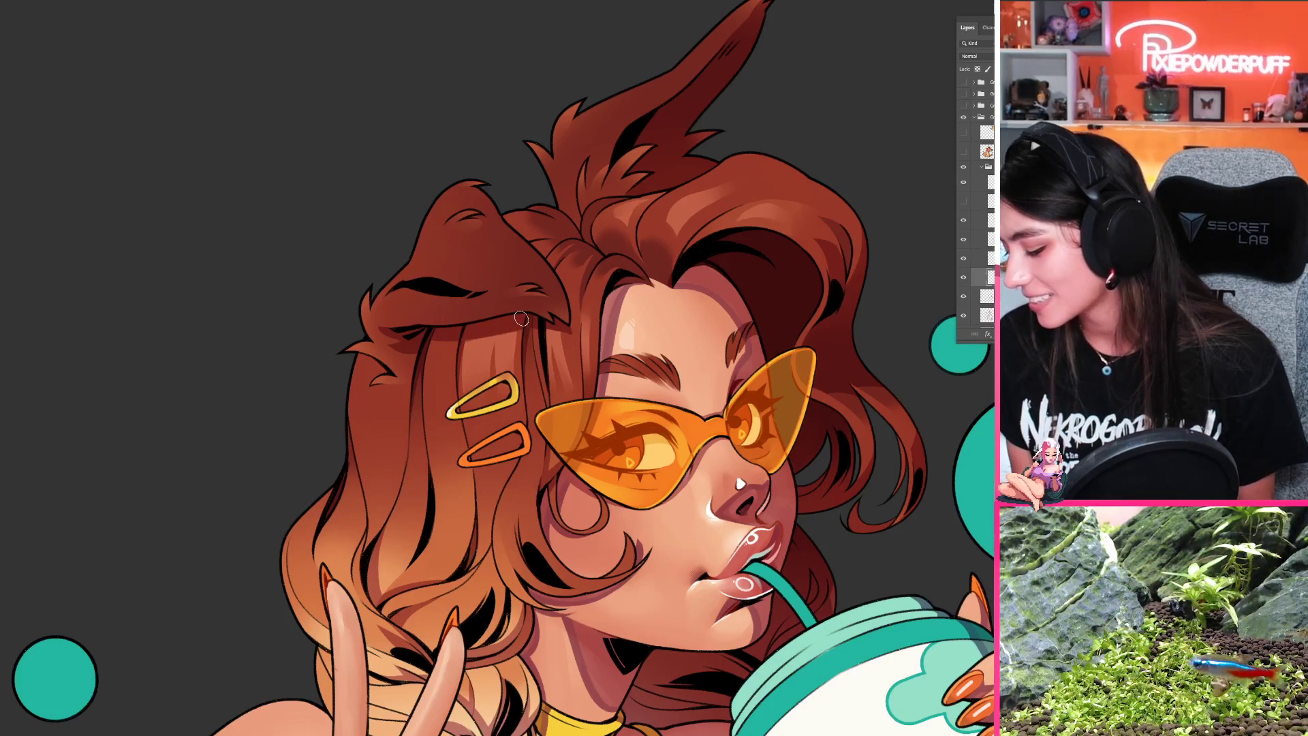
{"action": "left_click_drag", "start_coordinate": [519, 345], "coordinate": [693, 335]}
{"action": "key", "text": "r"}
{"action": "key", "text": "z"}
{"action": "left_click_drag", "start_coordinate": [603, 402], "coordinate": [618, 325]}
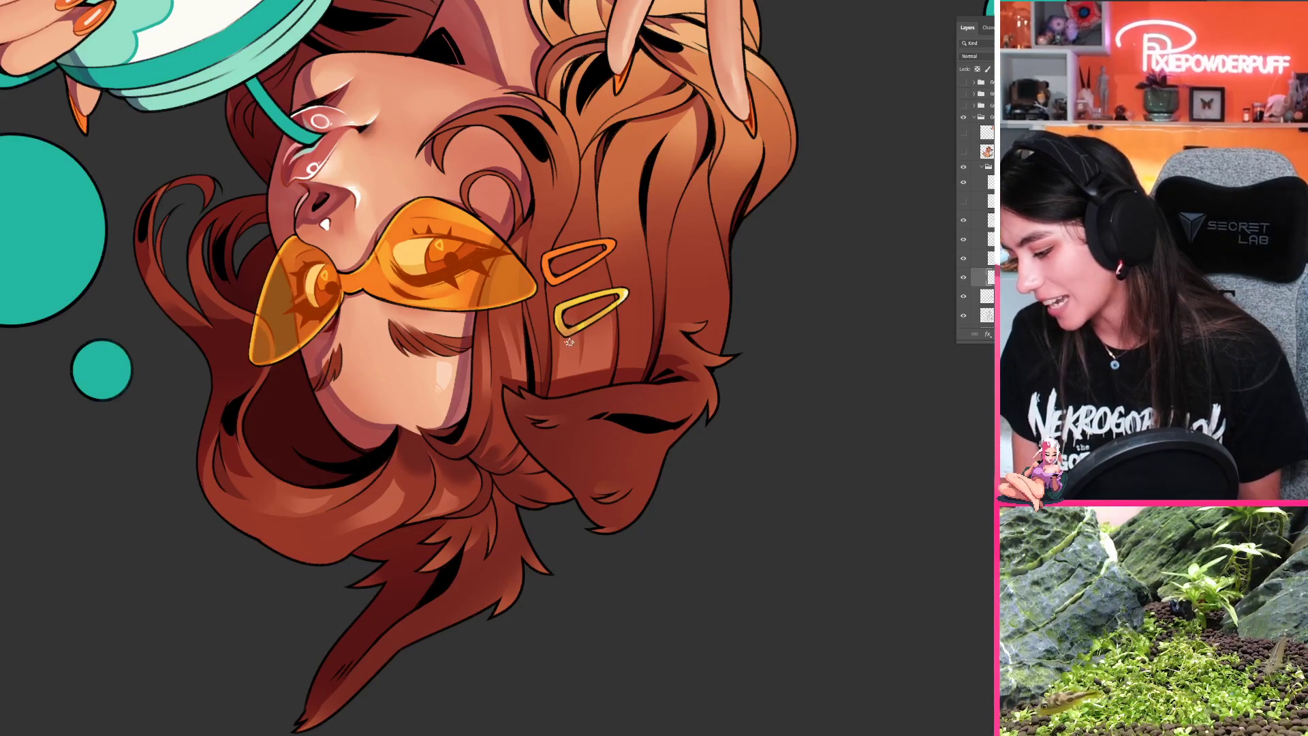
{"action": "key", "text": "r"}
{"action": "left_click_drag", "start_coordinate": [640, 511], "coordinate": [671, 232]}
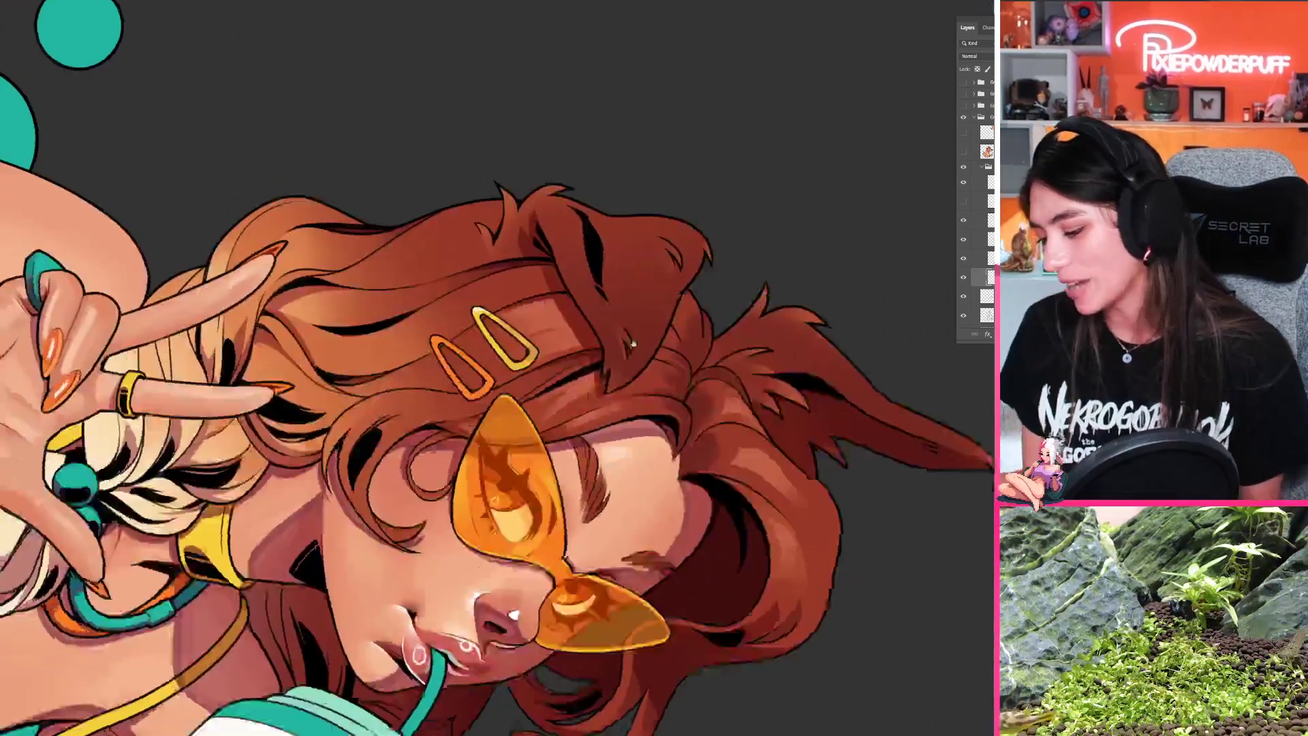
{"action": "left_click_drag", "start_coordinate": [535, 354], "coordinate": [558, 307]}
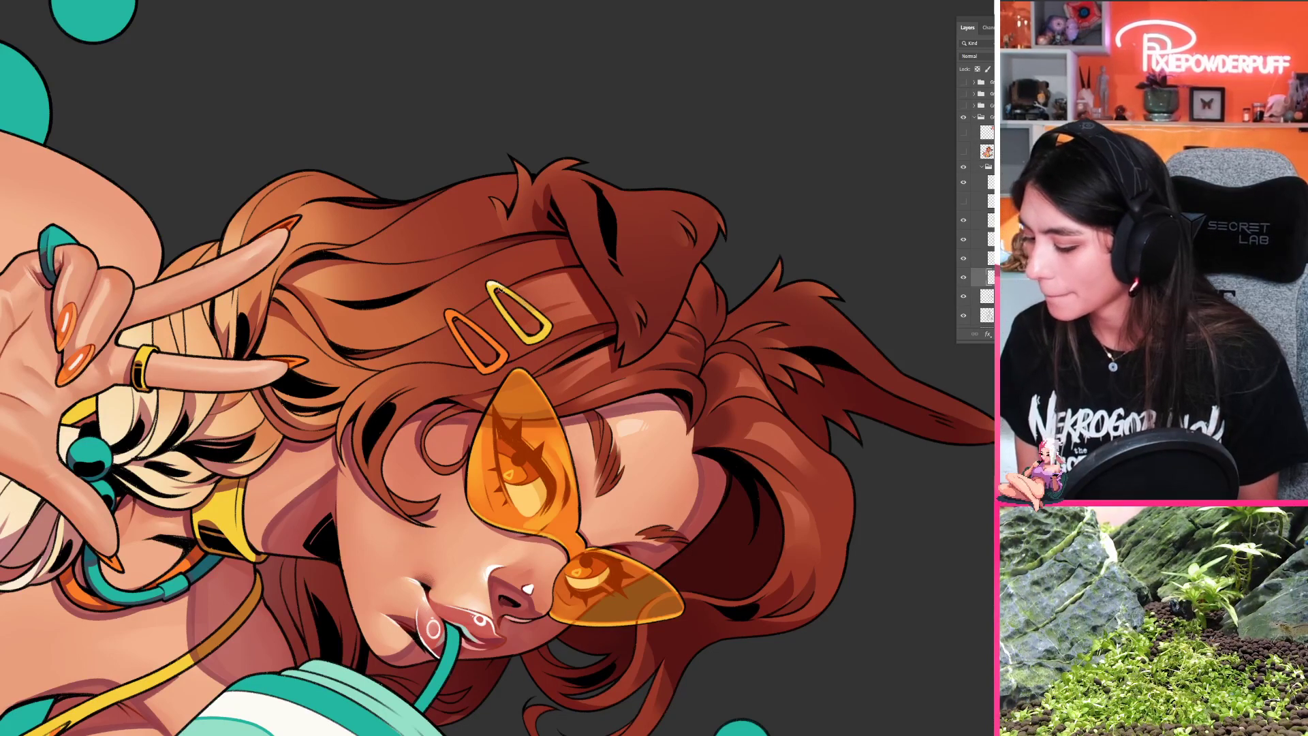
Step: Touch up the highlight beside the hair clips and set the illustration upright again to check it from a distance
{"action": "key", "text": "r"}
{"action": "mouse_move", "coordinate": [522, 303]}
{"action": "left_mouse_down"}
{"action": "mouse_move", "coordinate": [487, 362]}
{"action": "mouse_move", "coordinate": [498, 356]}
{"action": "left_mouse_up"}
{"action": "left_click_drag", "start_coordinate": [495, 405], "coordinate": [453, 489]}
{"action": "key", "text": "r"}
{"action": "left_click_drag", "start_coordinate": [452, 489], "coordinate": [538, 467]}
{"action": "key", "text": "Escape"}
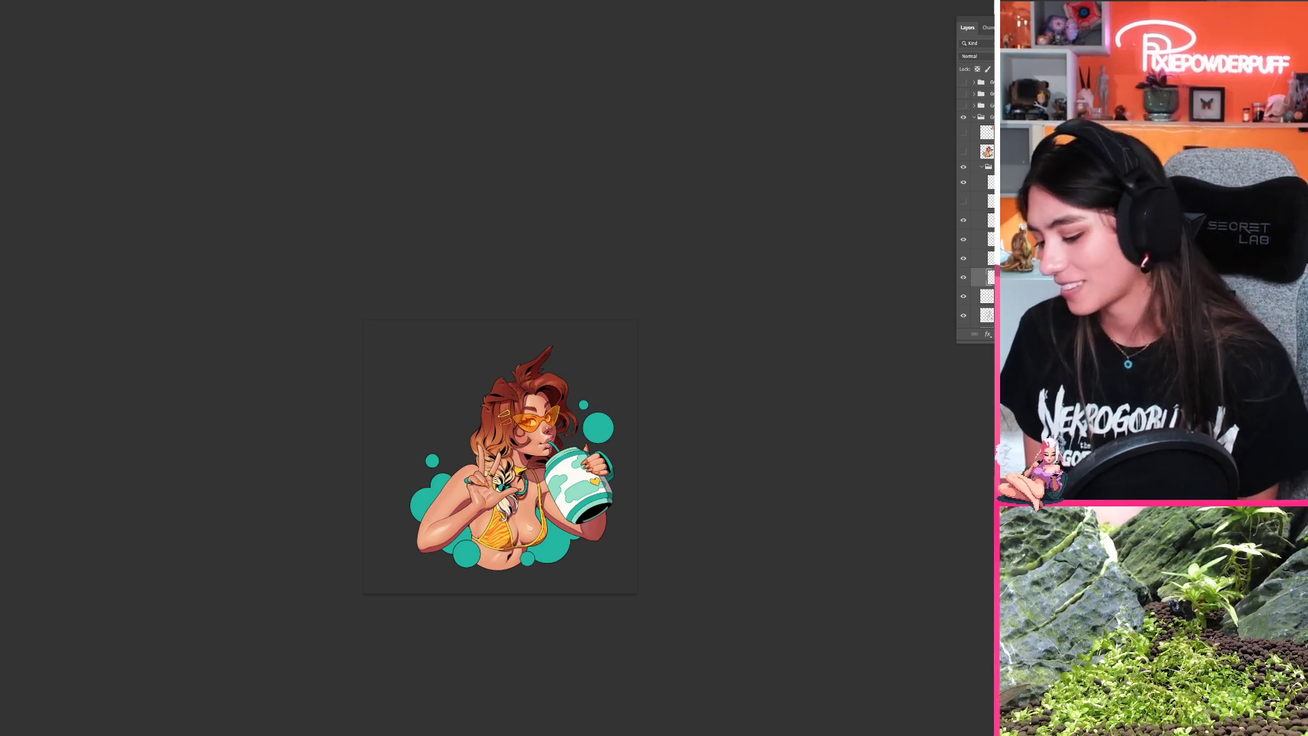
{"action": "left_click_drag", "start_coordinate": [494, 423], "coordinate": [573, 329]}
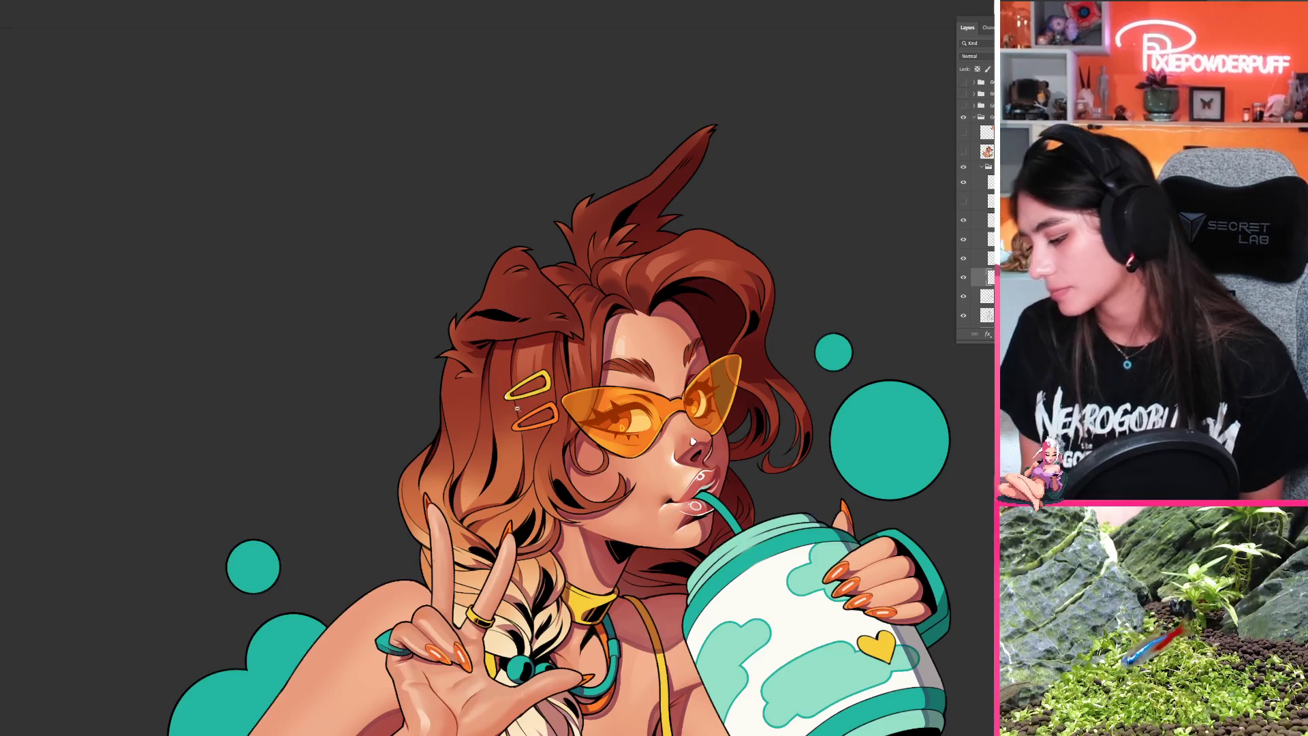
Step: Examine the lower hair waves and the blonde braid behind the raised hand with the illustration turned and upright
{"action": "left_click_drag", "start_coordinate": [517, 409], "coordinate": [467, 433]}
{"action": "left_click_drag", "start_coordinate": [559, 487], "coordinate": [903, 321]}
{"action": "left_click_drag", "start_coordinate": [739, 498], "coordinate": [776, 359]}
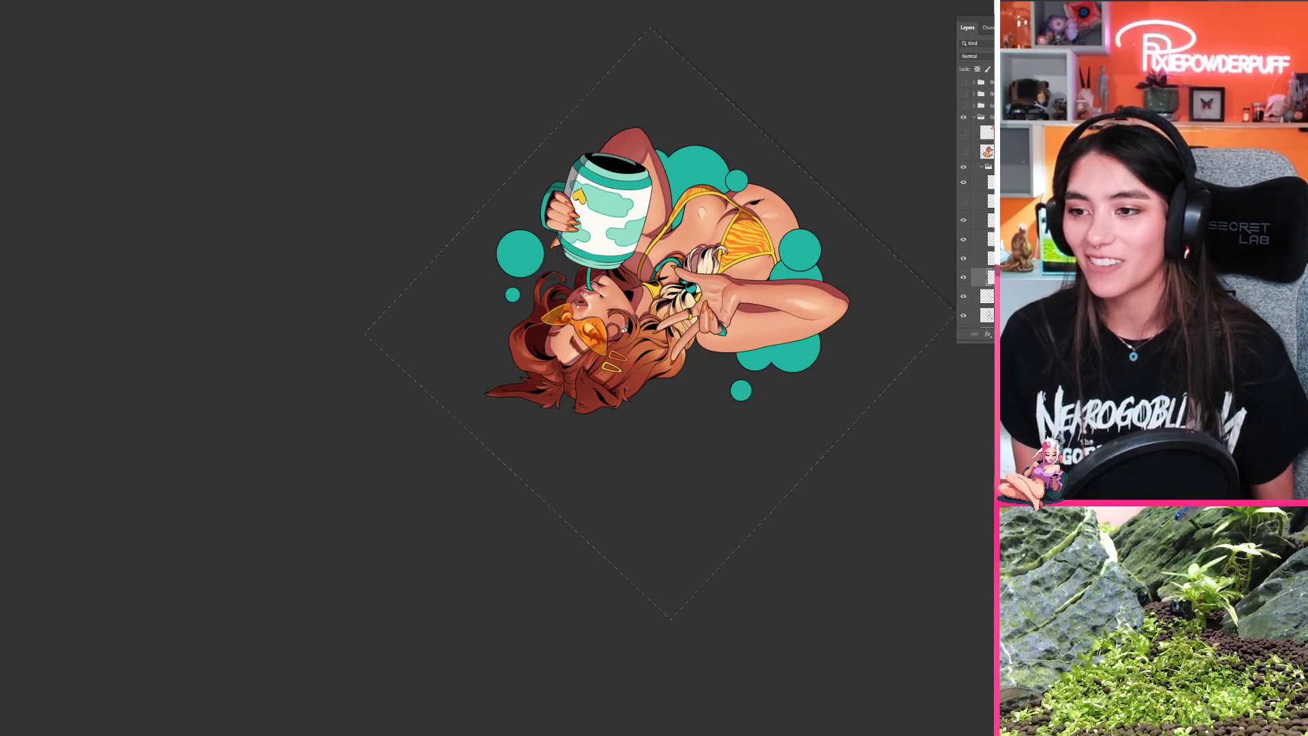
{"action": "left_click_drag", "start_coordinate": [654, 336], "coordinate": [720, 320]}
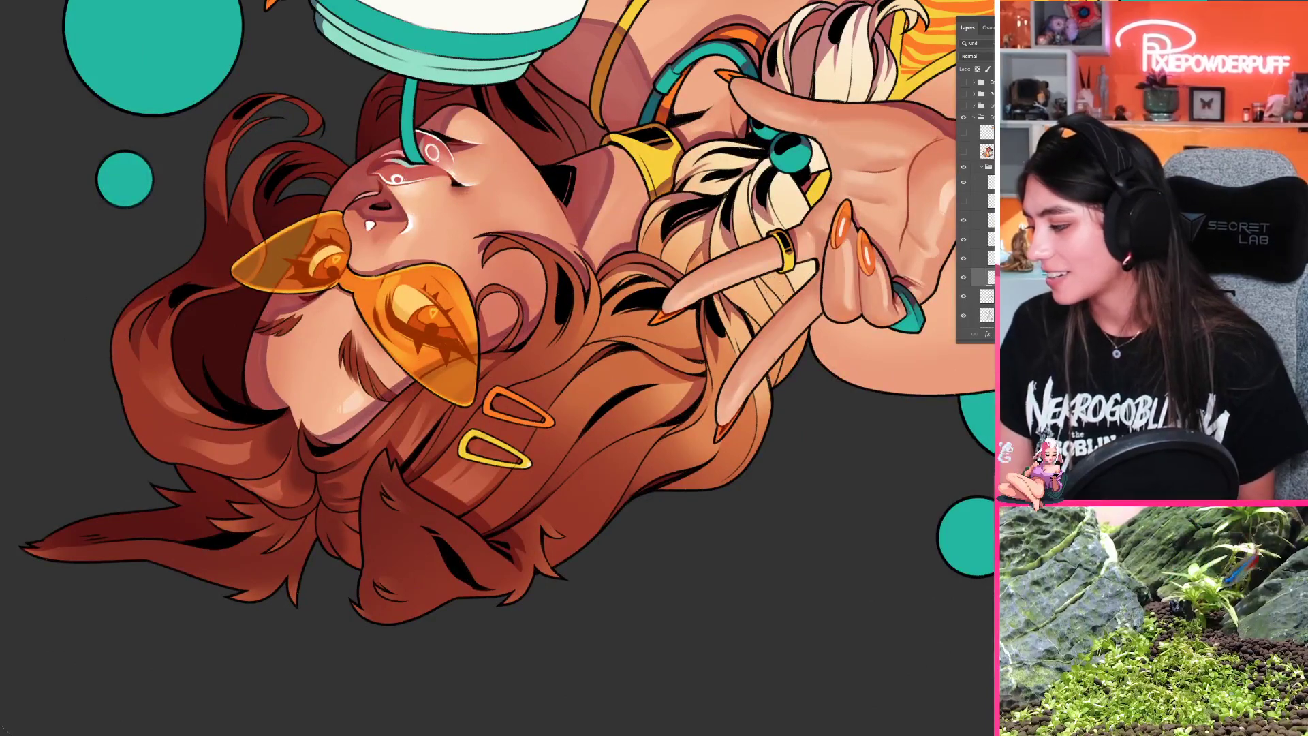
{"action": "left_click_drag", "start_coordinate": [785, 184], "coordinate": [597, 325]}
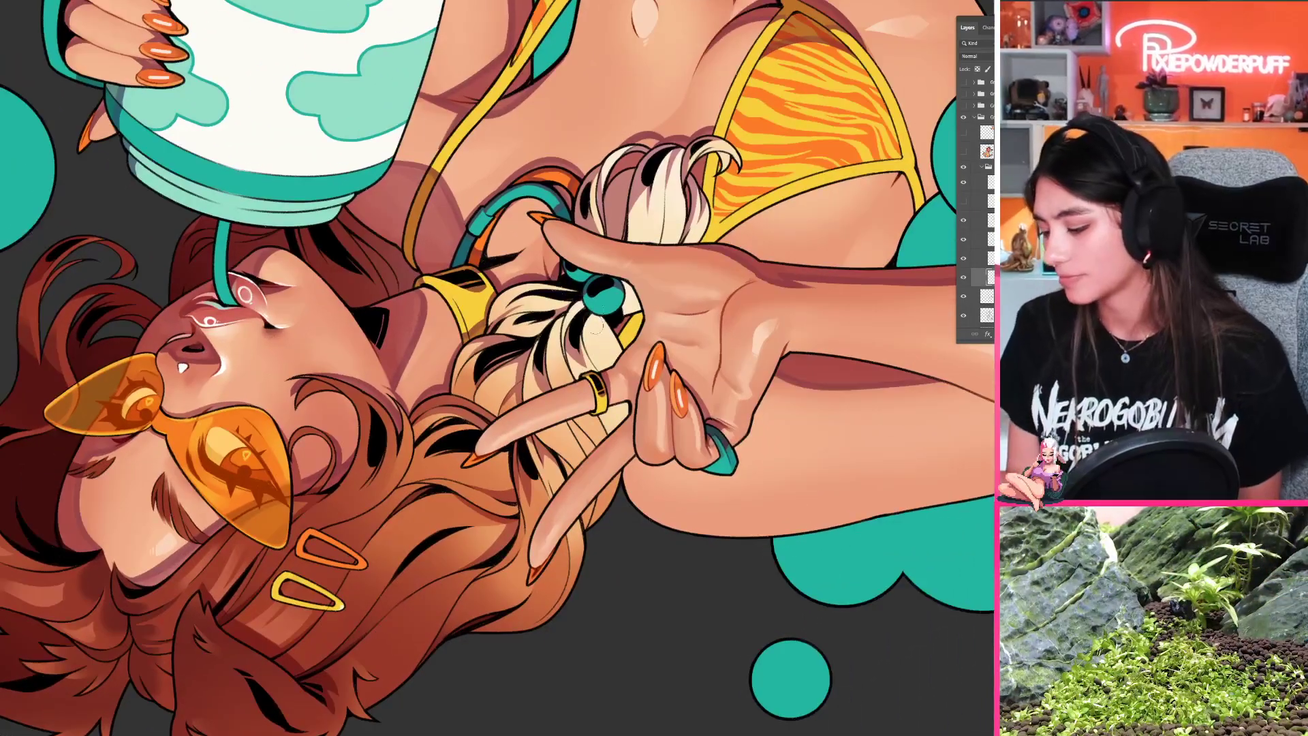
{"action": "left_click_drag", "start_coordinate": [589, 425], "coordinate": [842, 317]}
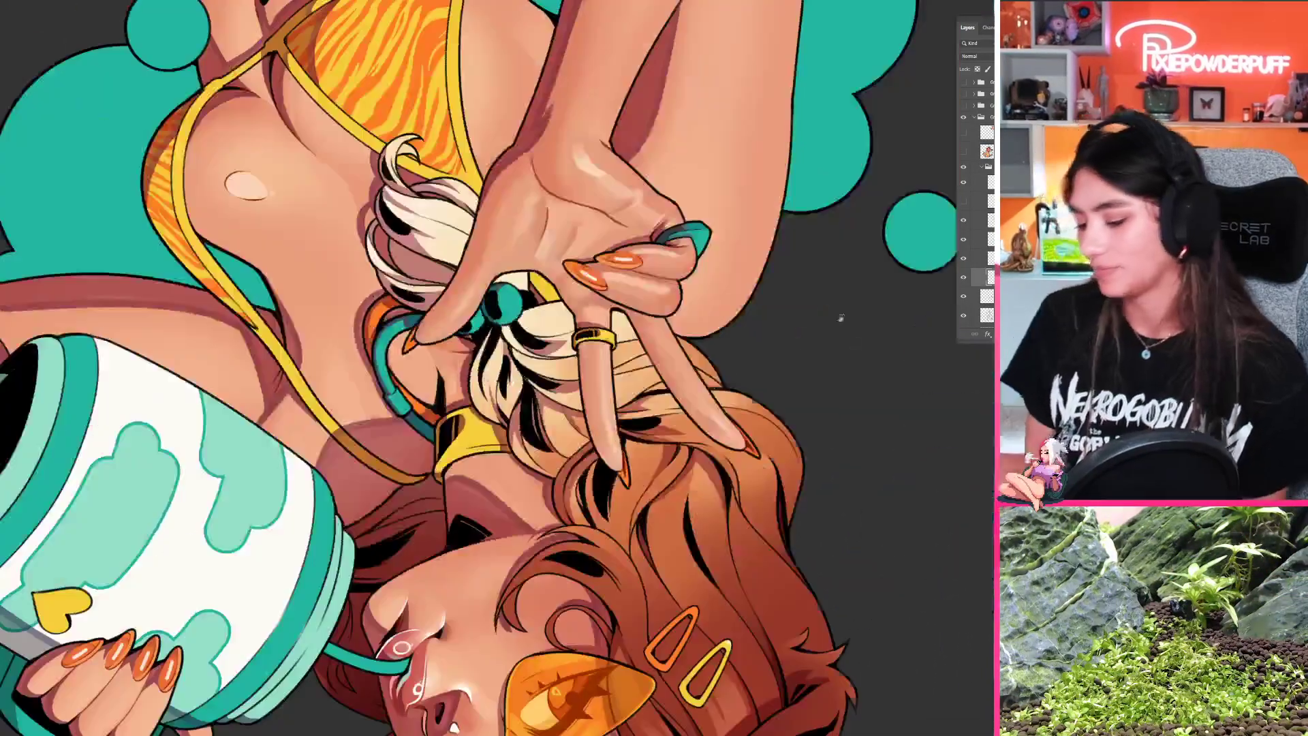
{"action": "left_click_drag", "start_coordinate": [615, 394], "coordinate": [504, 387]}
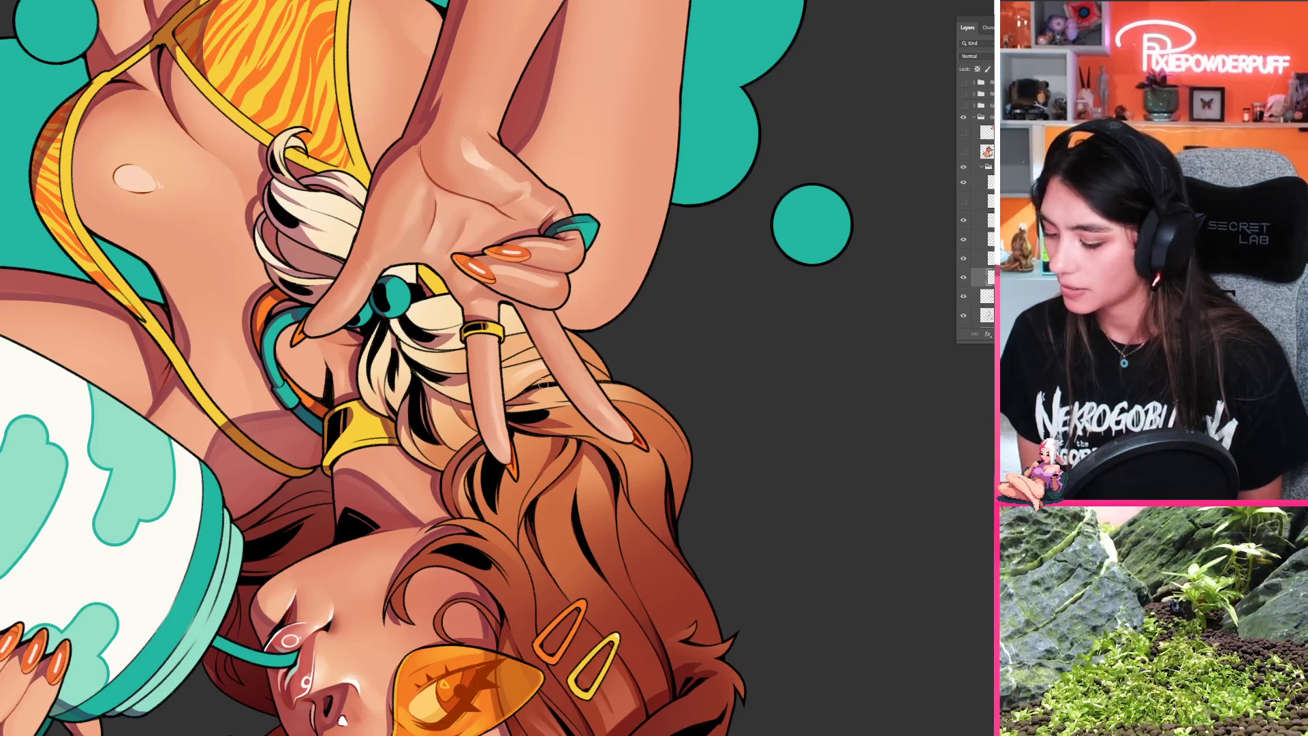
{"action": "left_click_drag", "start_coordinate": [543, 384], "coordinate": [470, 398]}
{"action": "key", "text": "r"}
{"action": "mouse_move", "coordinate": [470, 416]}
{"action": "left_mouse_down"}
{"action": "mouse_move", "coordinate": [511, 455]}
{"action": "mouse_move", "coordinate": [699, 370]}
{"action": "mouse_move", "coordinate": [699, 385]}
{"action": "left_mouse_up"}
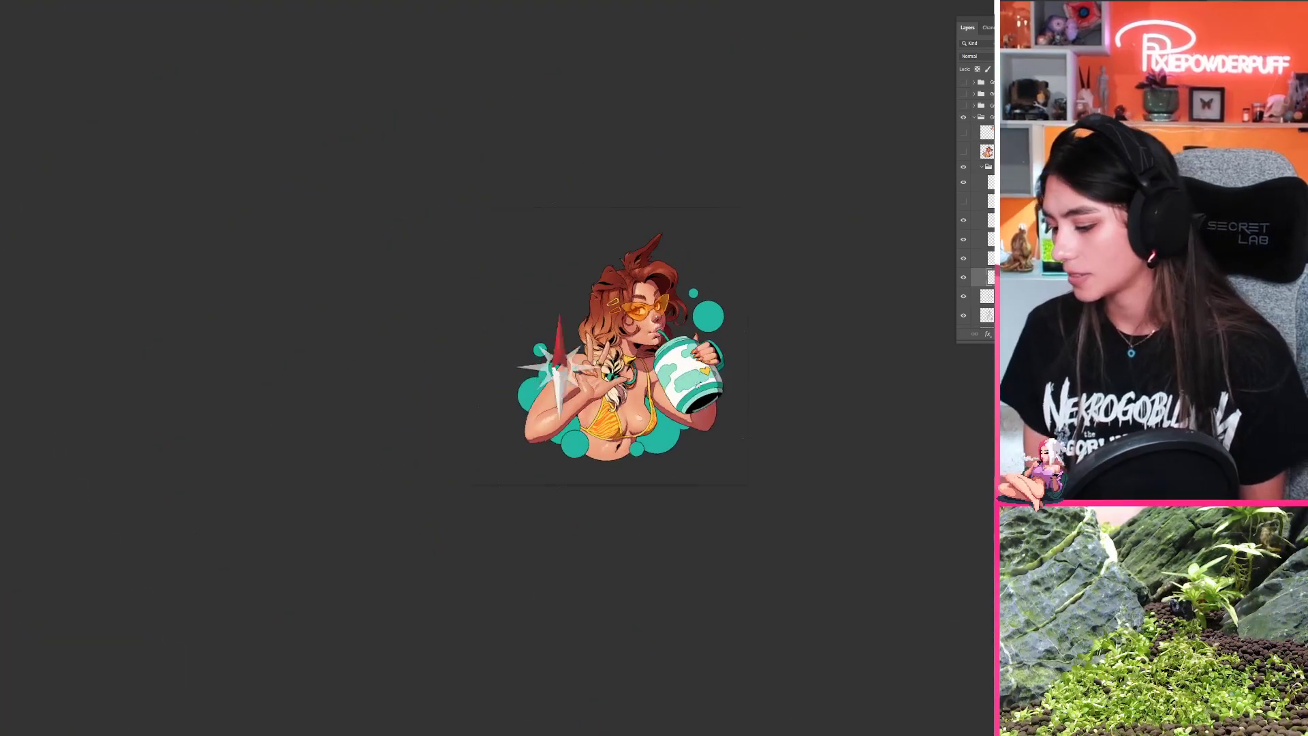
{"action": "left_click_drag", "start_coordinate": [601, 350], "coordinate": [681, 354]}
{"action": "key", "text": "r"}
{"action": "left_click_drag", "start_coordinate": [637, 402], "coordinate": [640, 347]}
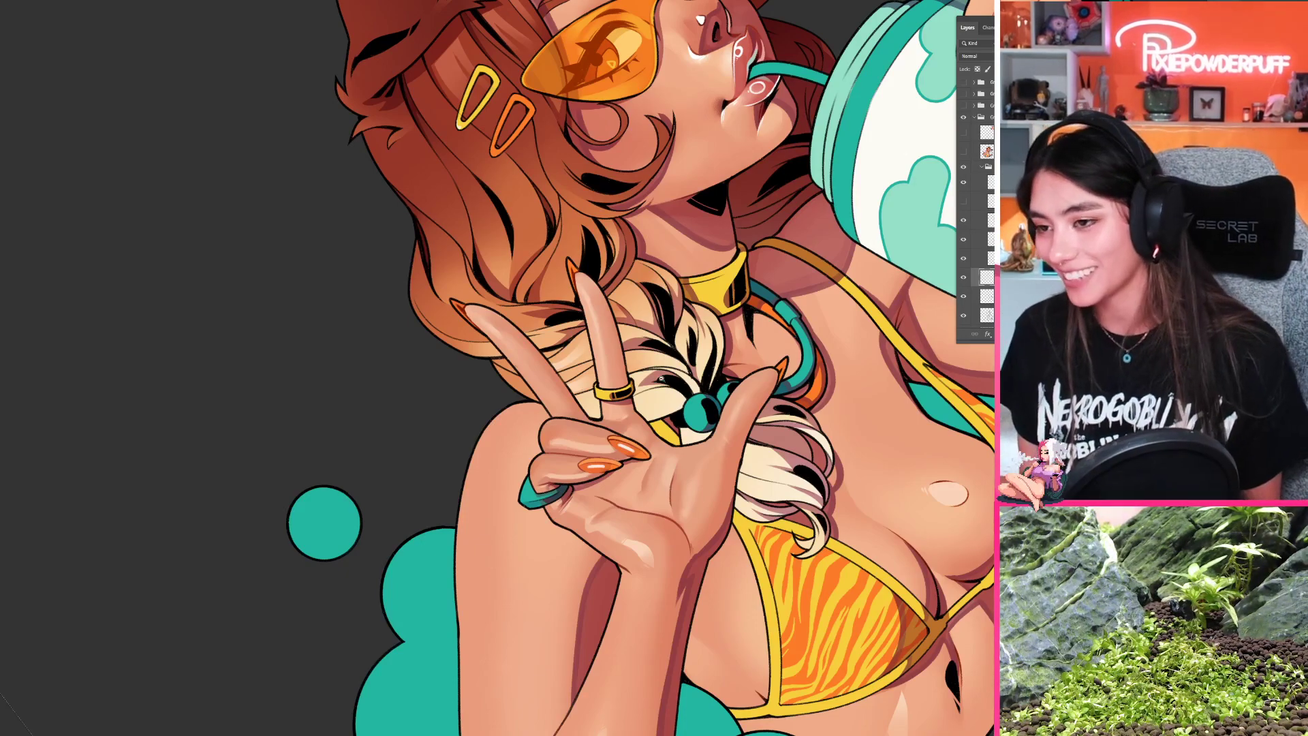
{"action": "left_click_drag", "start_coordinate": [662, 379], "coordinate": [634, 438]}
{"action": "left_click_drag", "start_coordinate": [684, 333], "coordinate": [630, 432]}
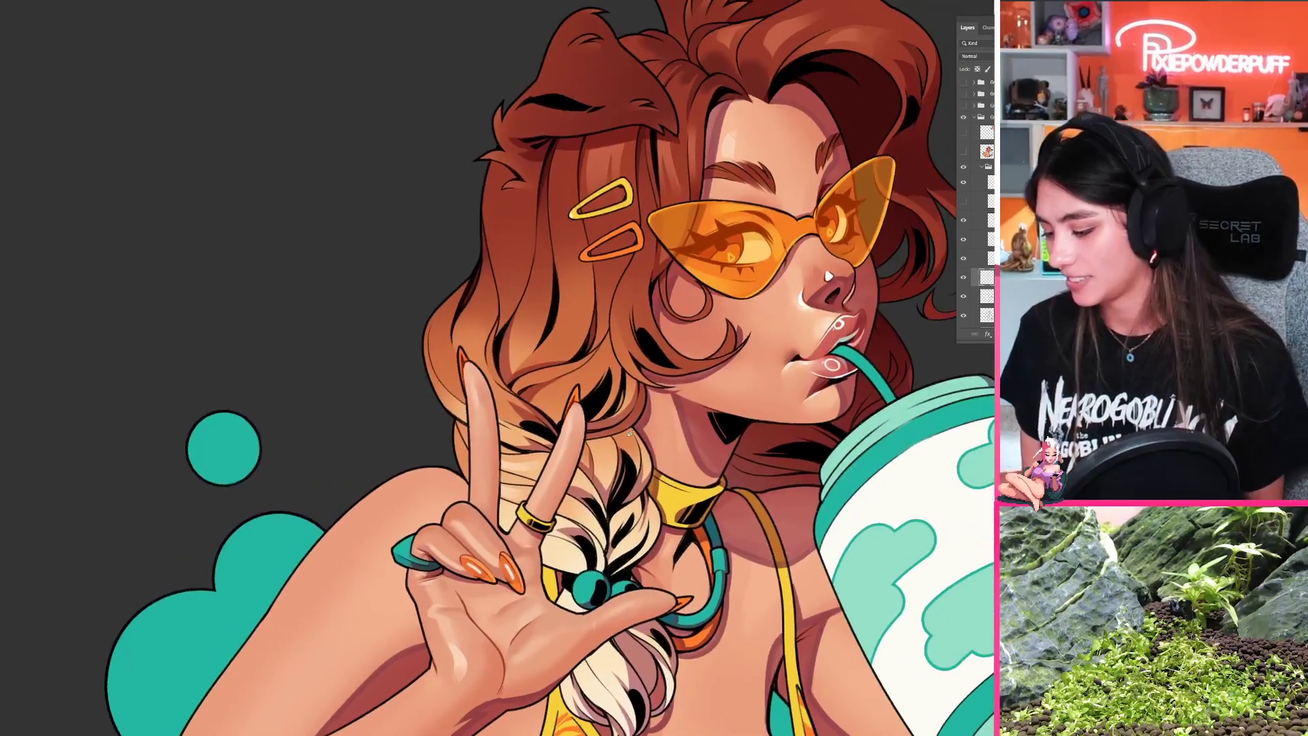
Step: Try highlight strokes across the lower hair waves above the raised fingers and undo them
{"action": "left_click_drag", "start_coordinate": [544, 400], "coordinate": [634, 348]}
{"action": "key", "text": "ctrl+z"}
{"action": "key", "text": "ctrl+z"}
{"action": "left_click_drag", "start_coordinate": [476, 403], "coordinate": [561, 320]}
{"action": "key", "text": "ctrl+z"}
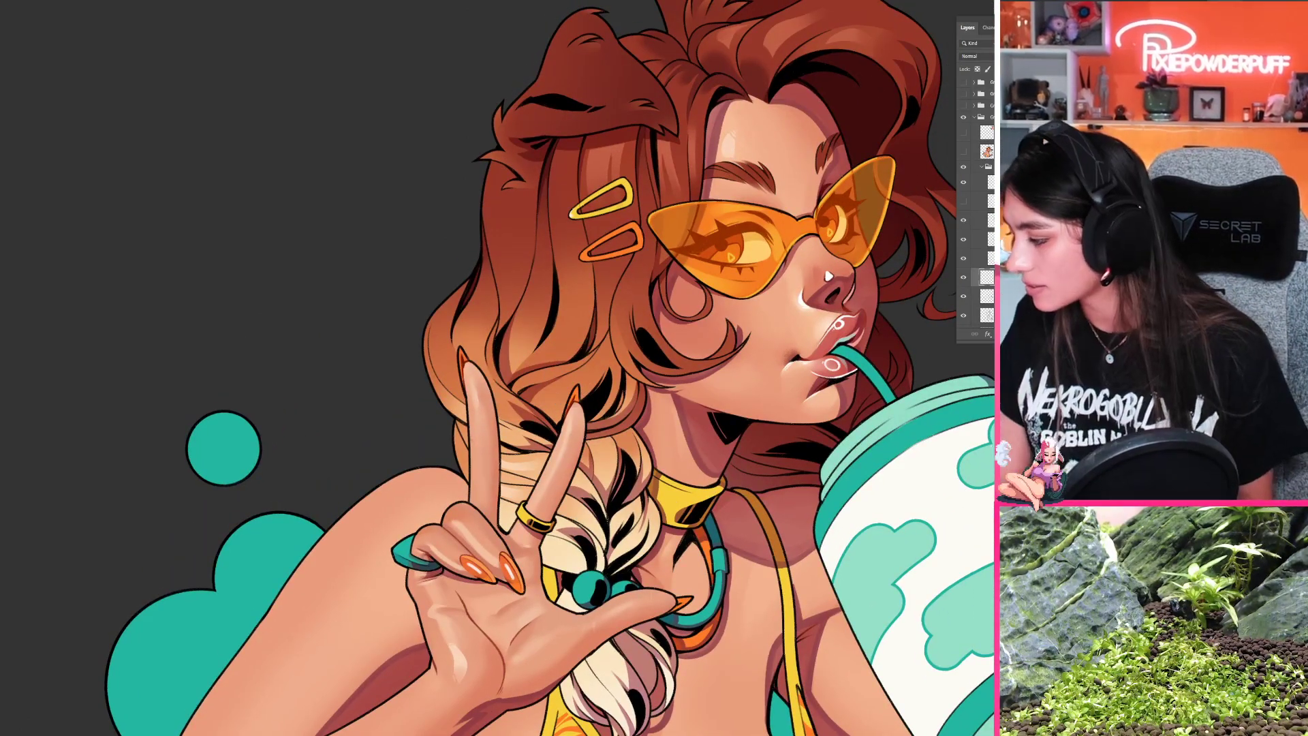
{"action": "left_click_drag", "start_coordinate": [616, 400], "coordinate": [546, 423]}
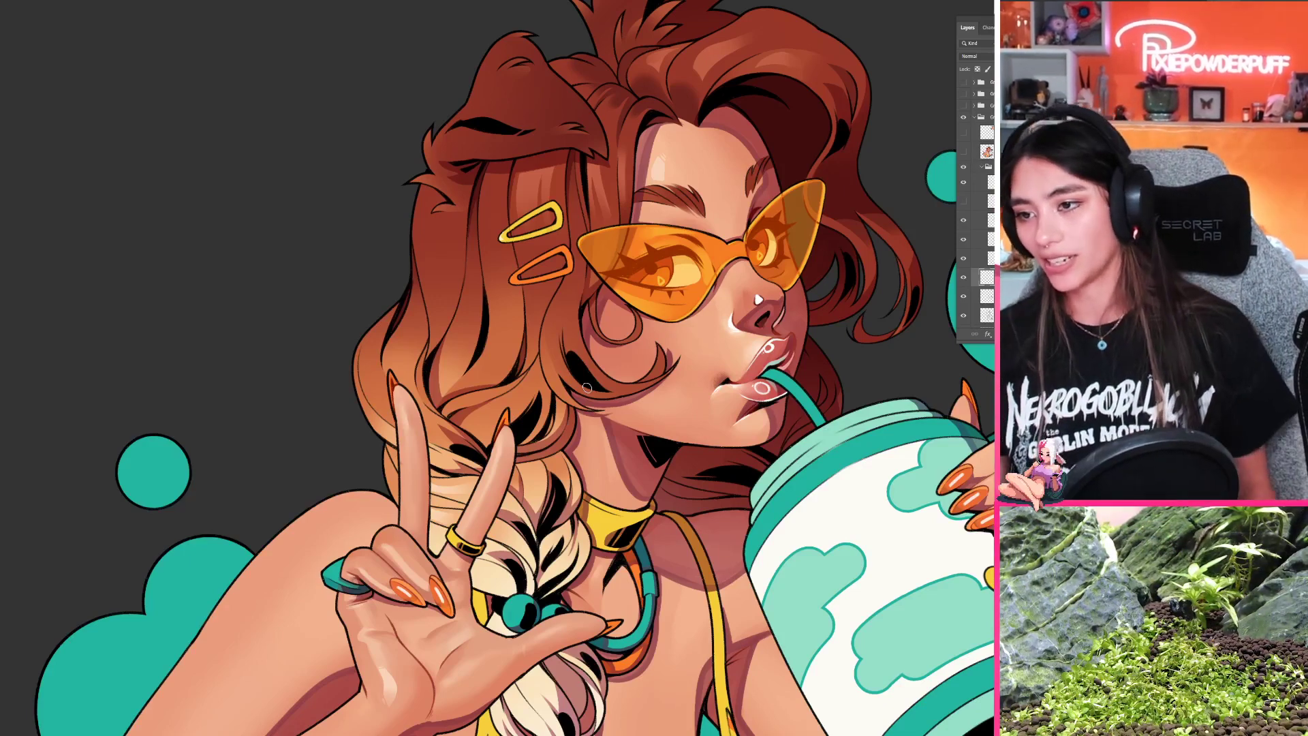
Step: Undo the last hair stroke and examine the hair highlights with the illustration turned nearly upside down
{"action": "mouse_move", "coordinate": [477, 420]}
{"action": "left_mouse_down"}
{"action": "mouse_move", "coordinate": [513, 394]}
{"action": "mouse_move", "coordinate": [508, 414]}
{"action": "mouse_move", "coordinate": [647, 292]}
{"action": "mouse_move", "coordinate": [630, 295]}
{"action": "mouse_move", "coordinate": [629, 280]}
{"action": "mouse_move", "coordinate": [592, 314]}
{"action": "mouse_move", "coordinate": [624, 287]}
{"action": "mouse_move", "coordinate": [592, 314]}
{"action": "left_mouse_up"}
{"action": "key", "text": "ctrl+z"}
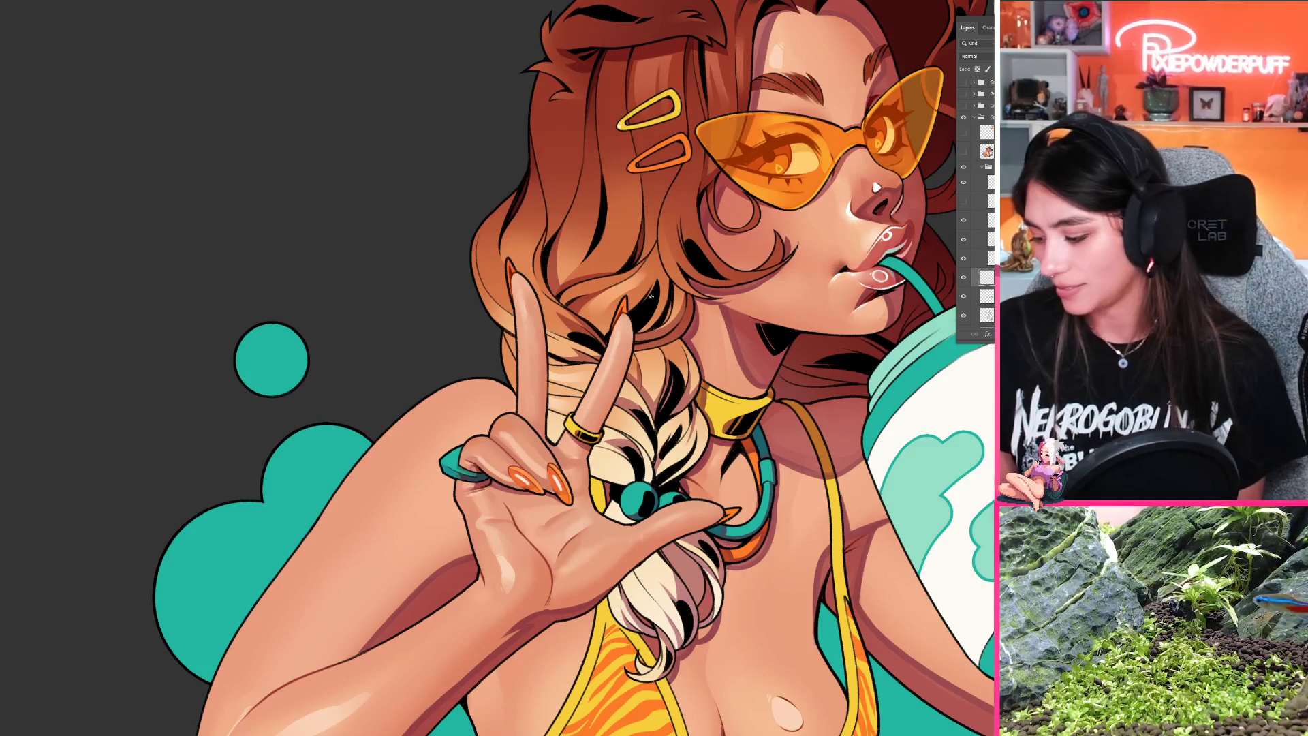
{"action": "left_click_drag", "start_coordinate": [652, 295], "coordinate": [502, 275]}
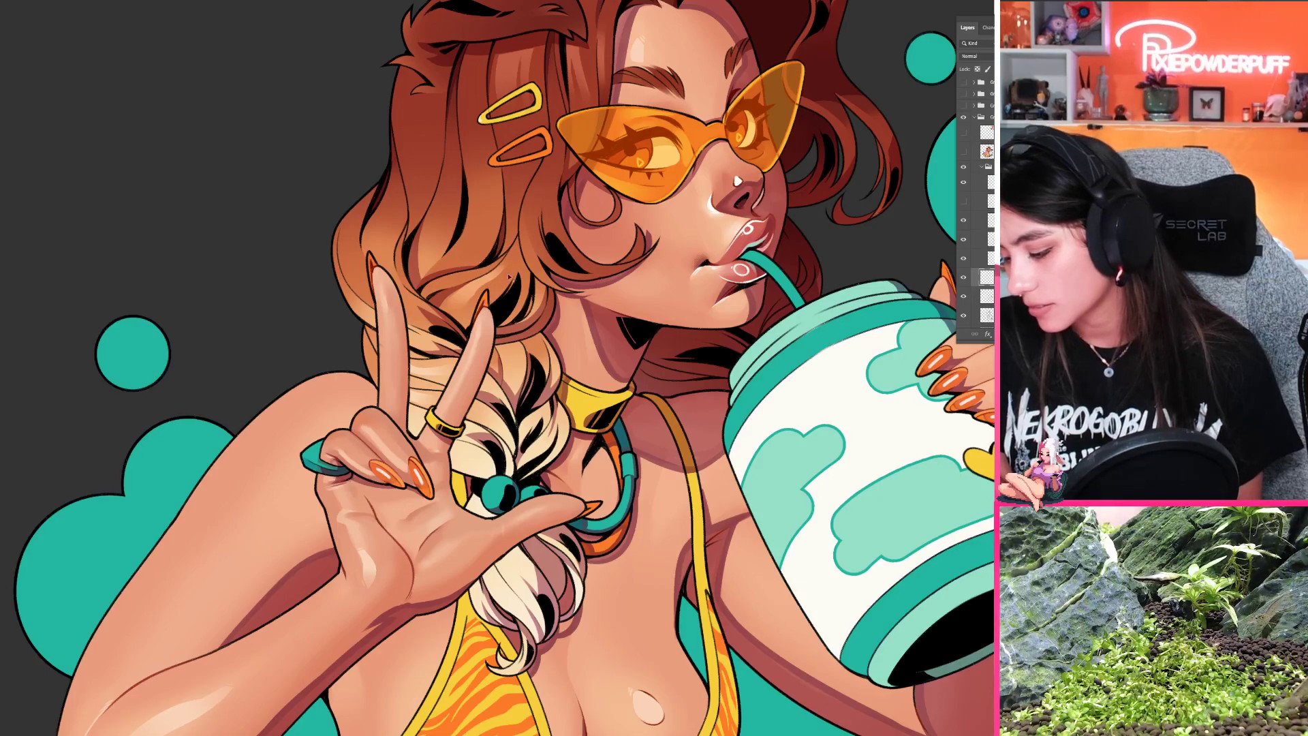
{"action": "scroll", "coordinate": [508, 276], "scroll_direction": "down", "scroll_amount": 5}
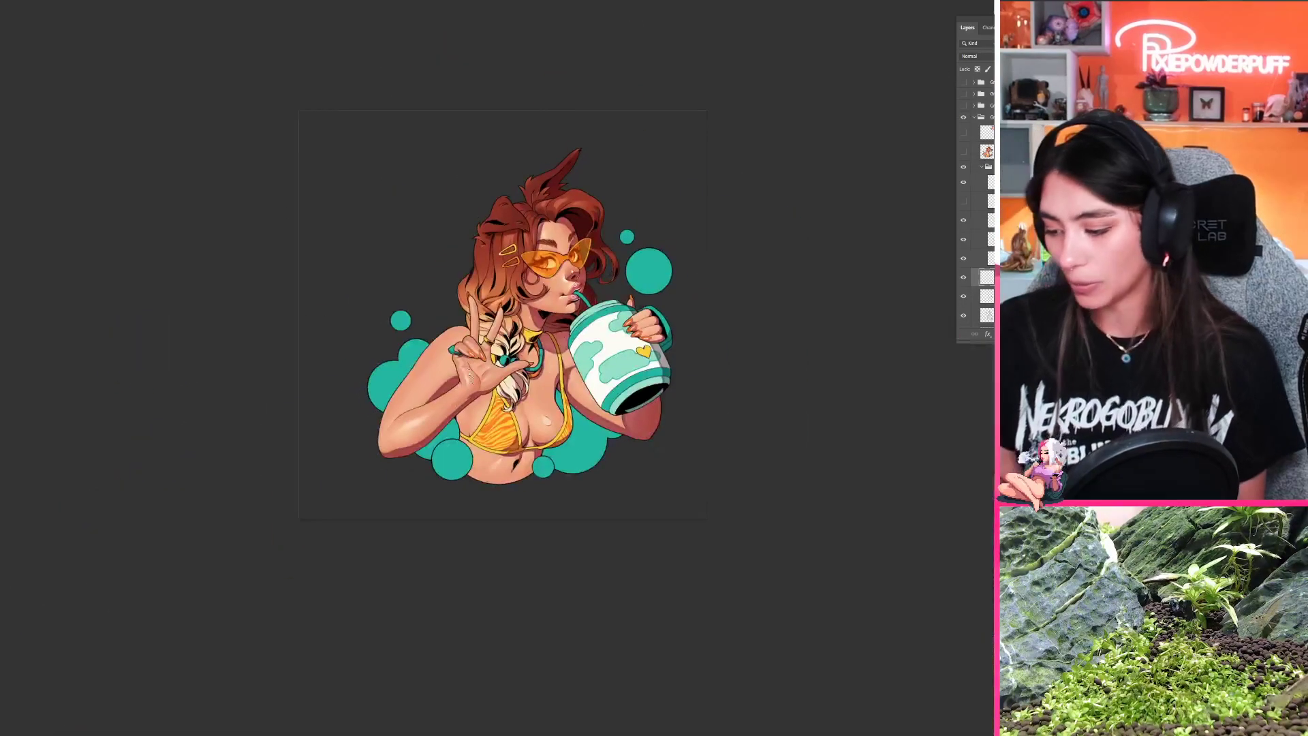
{"action": "key", "text": "r"}
{"action": "left_click_drag", "start_coordinate": [469, 376], "coordinate": [555, 201]}
{"action": "left_click_drag", "start_coordinate": [555, 201], "coordinate": [503, 307]}
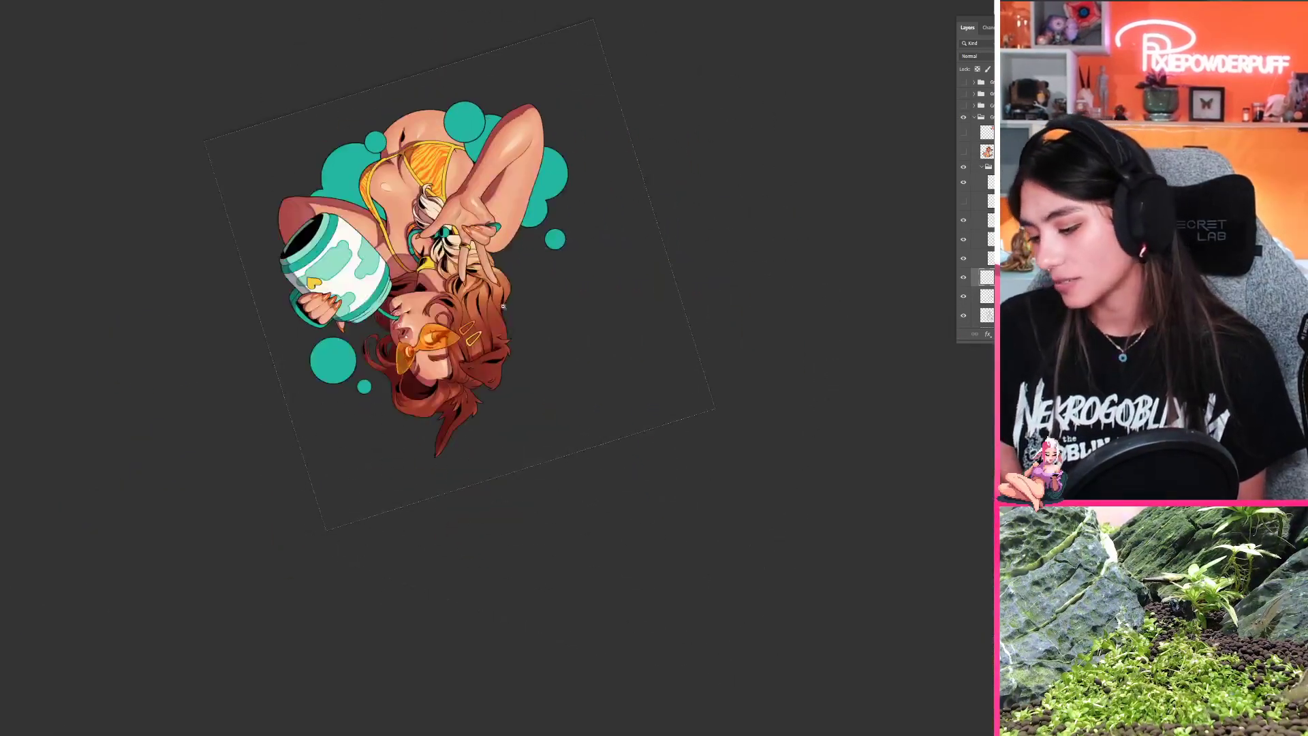
{"action": "scroll", "coordinate": [503, 306], "scroll_direction": "up", "scroll_amount": 5}
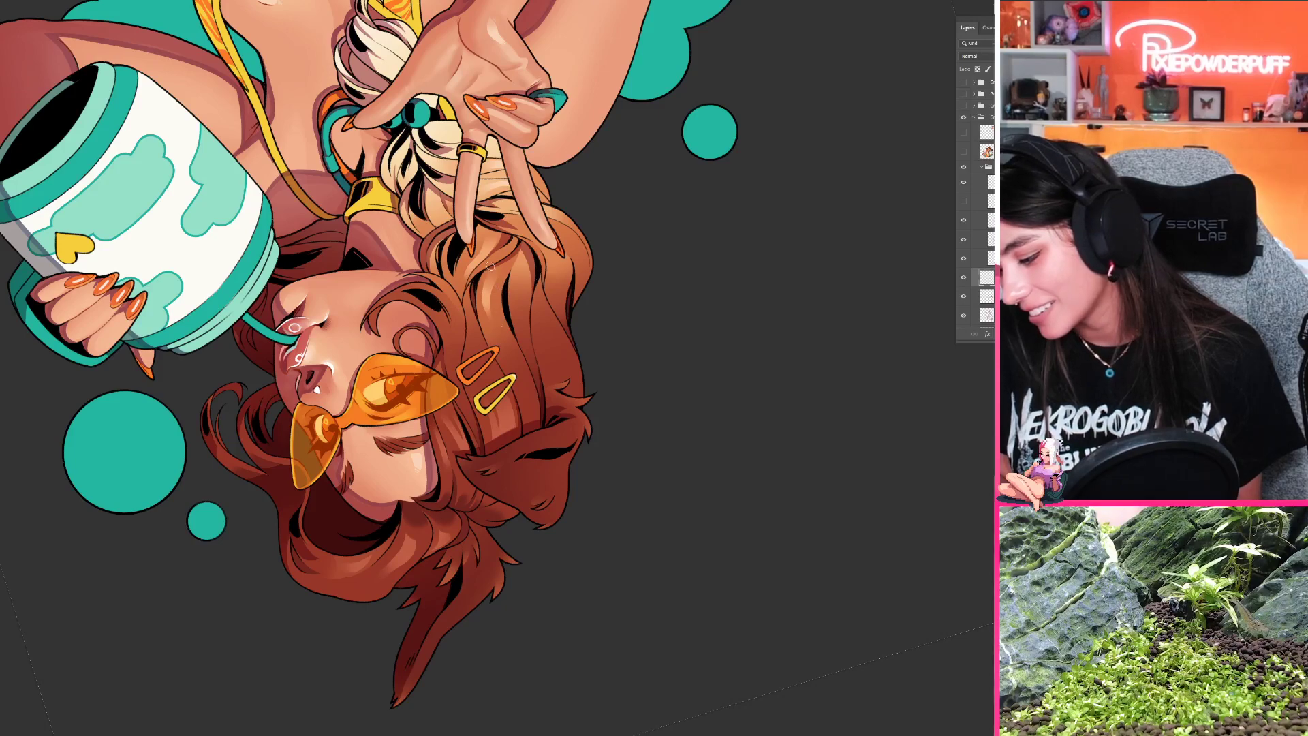
Step: Set the illustration upright again and check the hair highlights across the whole figure and close up around the lower waves
{"action": "left_click_drag", "start_coordinate": [444, 343], "coordinate": [371, 361]}
{"action": "key", "text": "r"}
{"action": "left_click_drag", "start_coordinate": [477, 463], "coordinate": [776, 361]}
{"action": "left_click_drag", "start_coordinate": [774, 467], "coordinate": [759, 336]}
{"action": "key", "text": "Escape"}
{"action": "scroll", "coordinate": [569, 326], "scroll_direction": "up", "scroll_amount": 8}
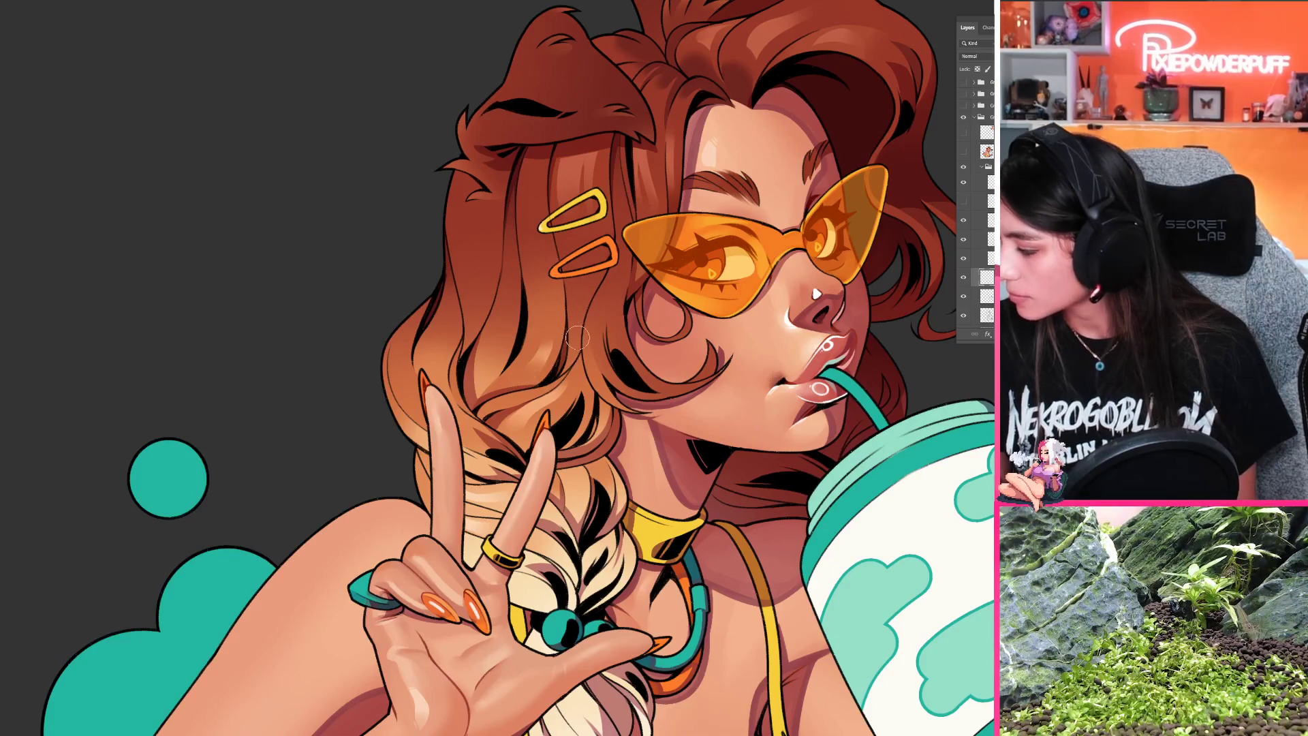
{"action": "scroll", "coordinate": [502, 402], "scroll_direction": "down", "scroll_amount": 1}
{"action": "left_click_drag", "start_coordinate": [502, 410], "coordinate": [542, 372]}
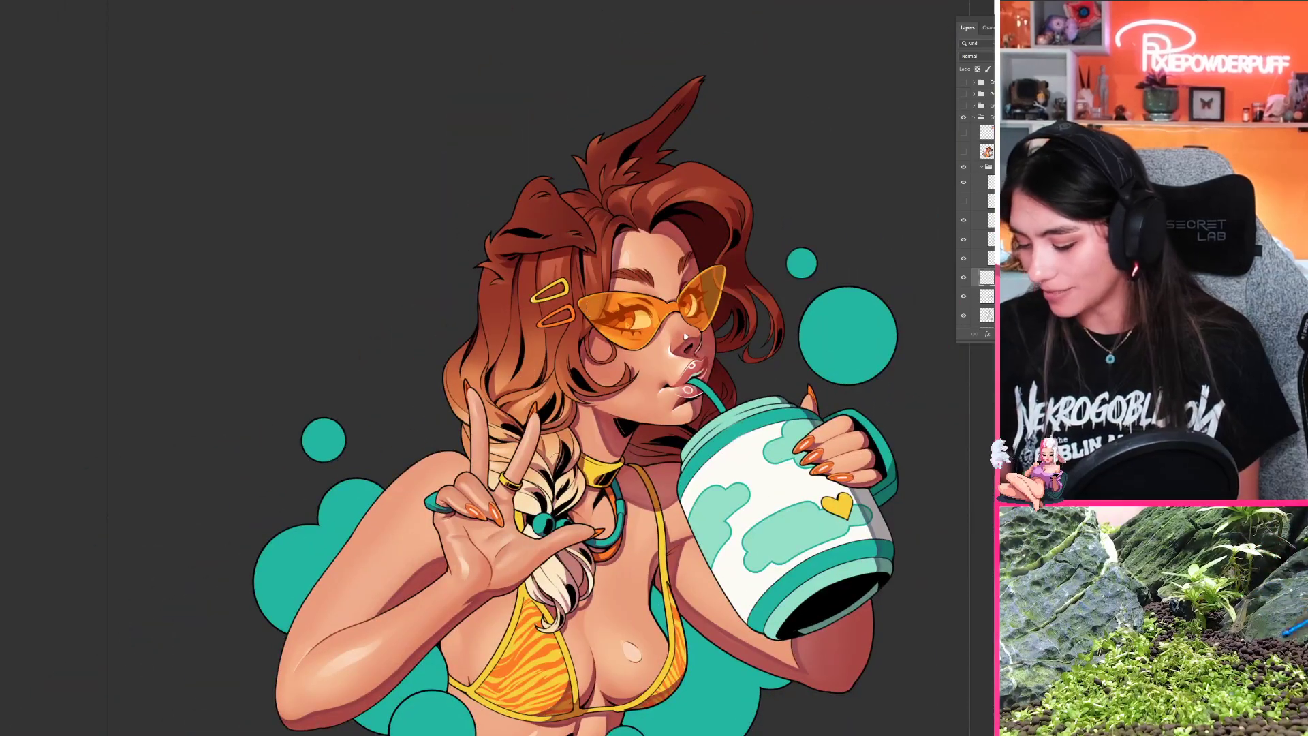
{"action": "left_click_drag", "start_coordinate": [564, 423], "coordinate": [578, 332]}
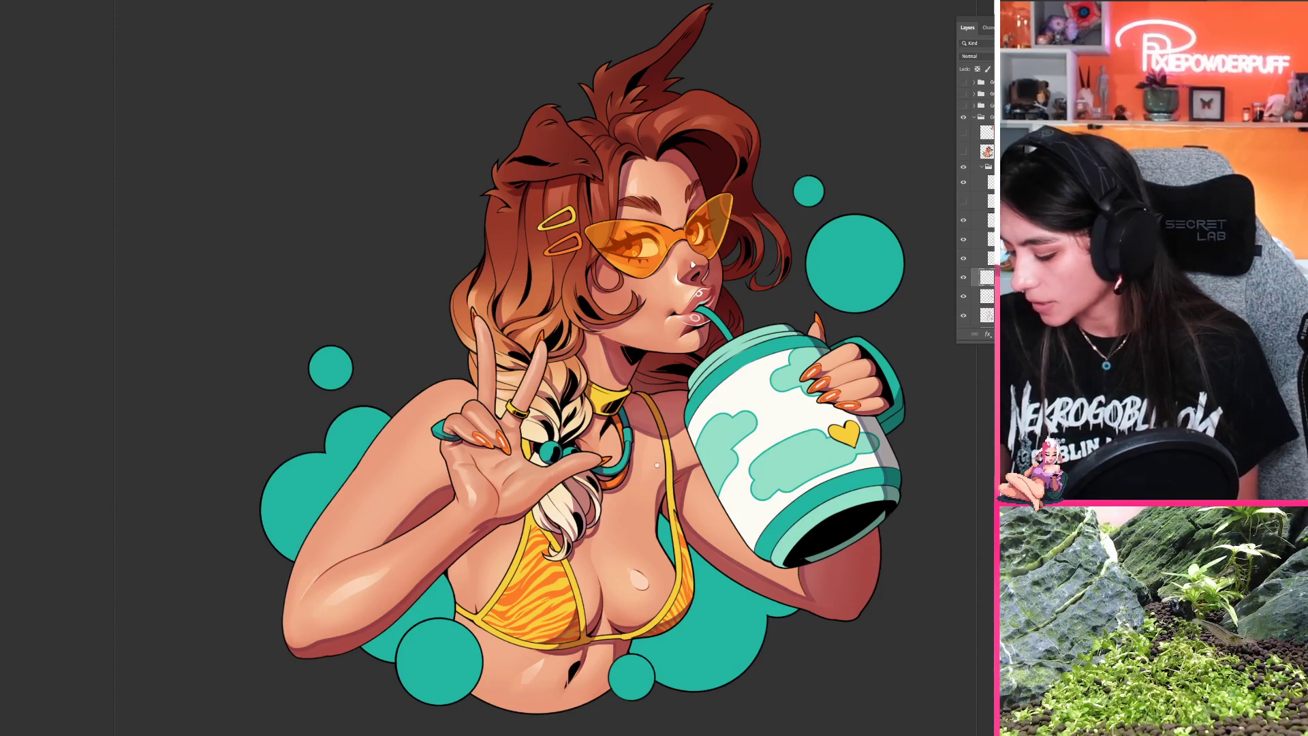
{"action": "scroll", "coordinate": [490, 303], "scroll_direction": "up", "scroll_amount": 2}
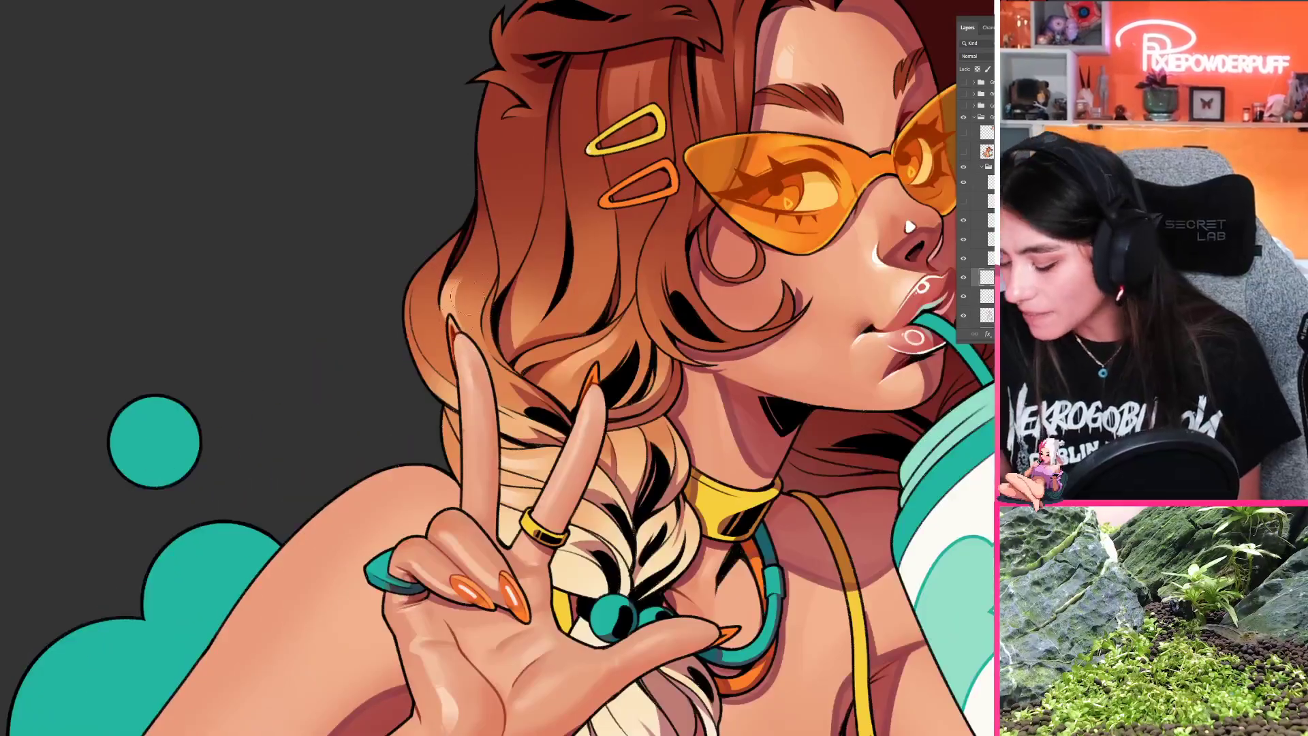